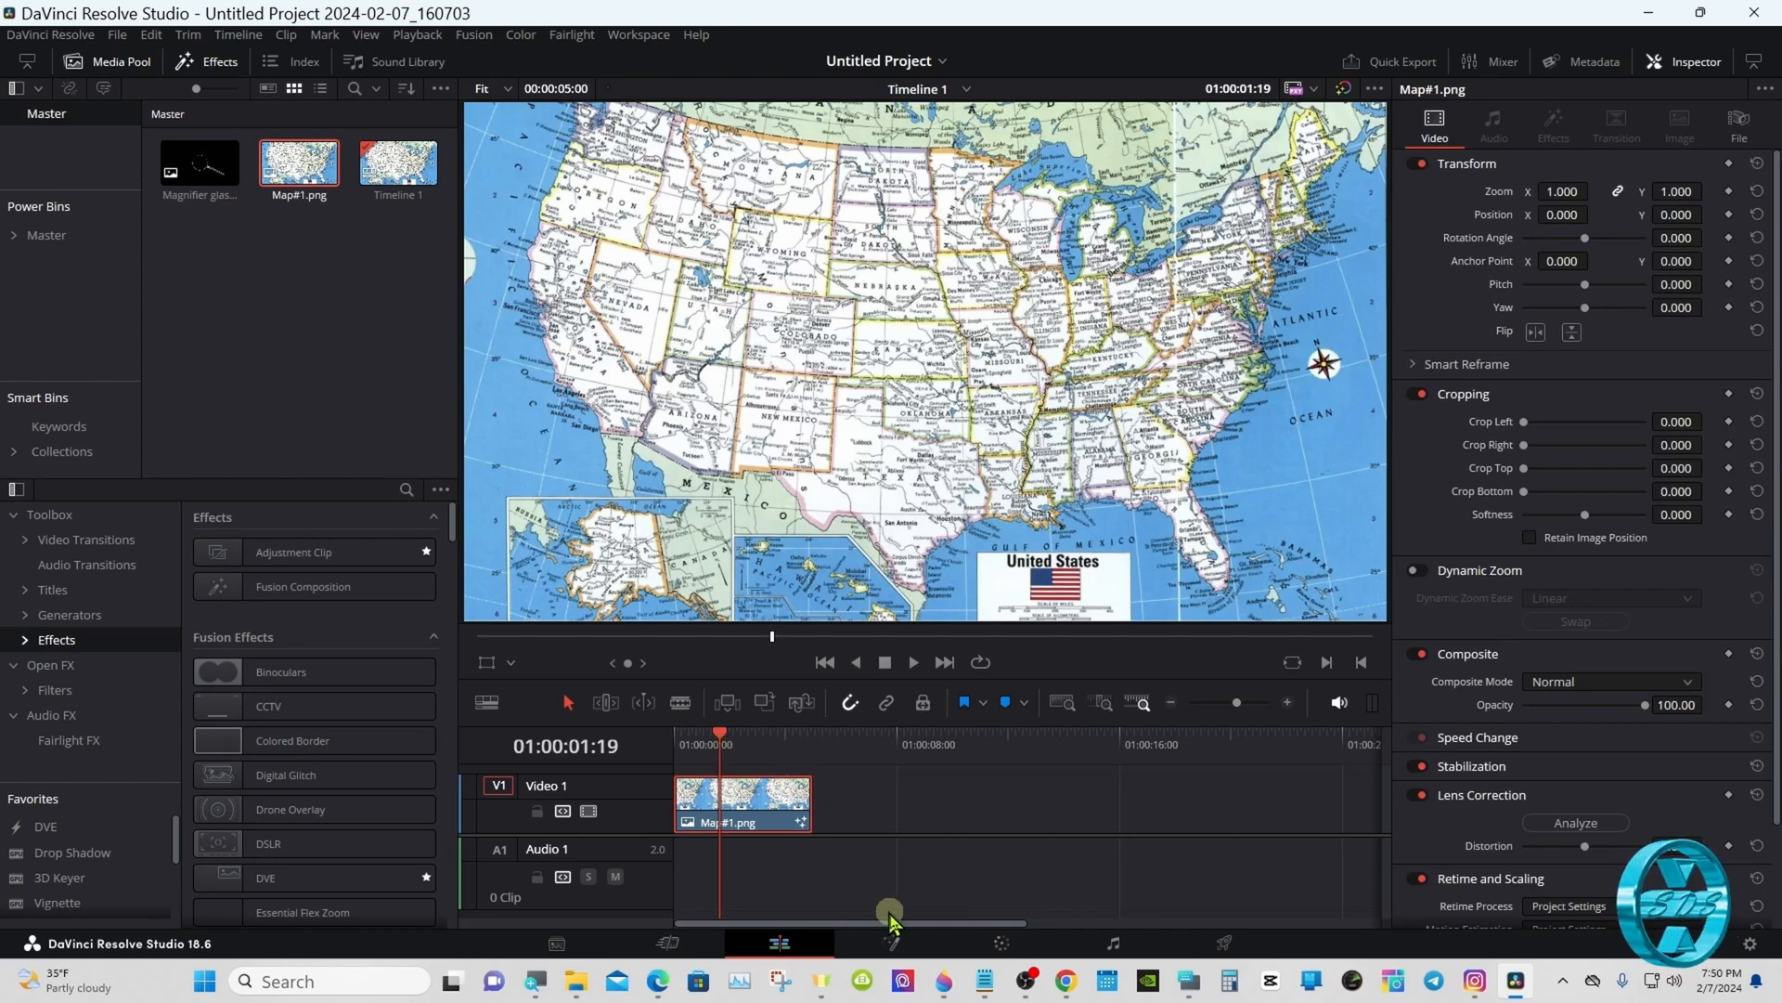
Open the map clip in Fusion, add a Transform node after MediaIn1, and mask it with an Ellipse node placed above
{"action": "left_click", "coordinate": [895, 945]}
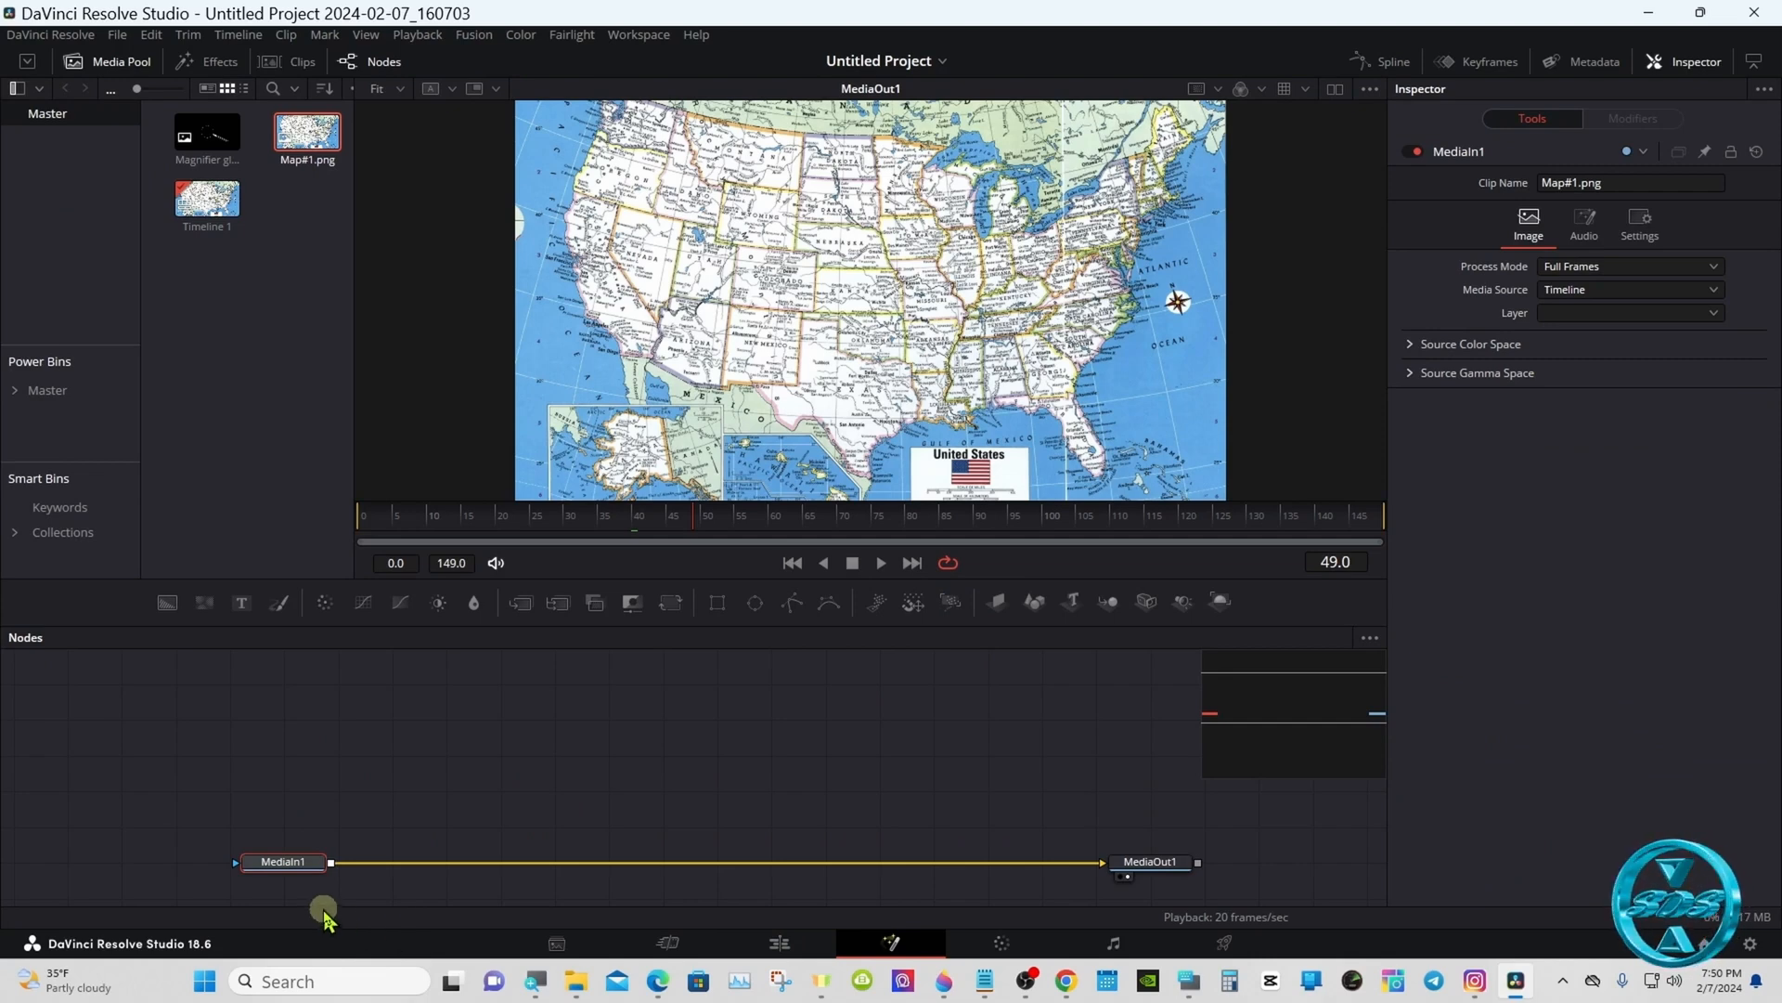
{"action": "left_click_drag", "start_coordinate": [1245, 735], "coordinate": [1310, 712]}
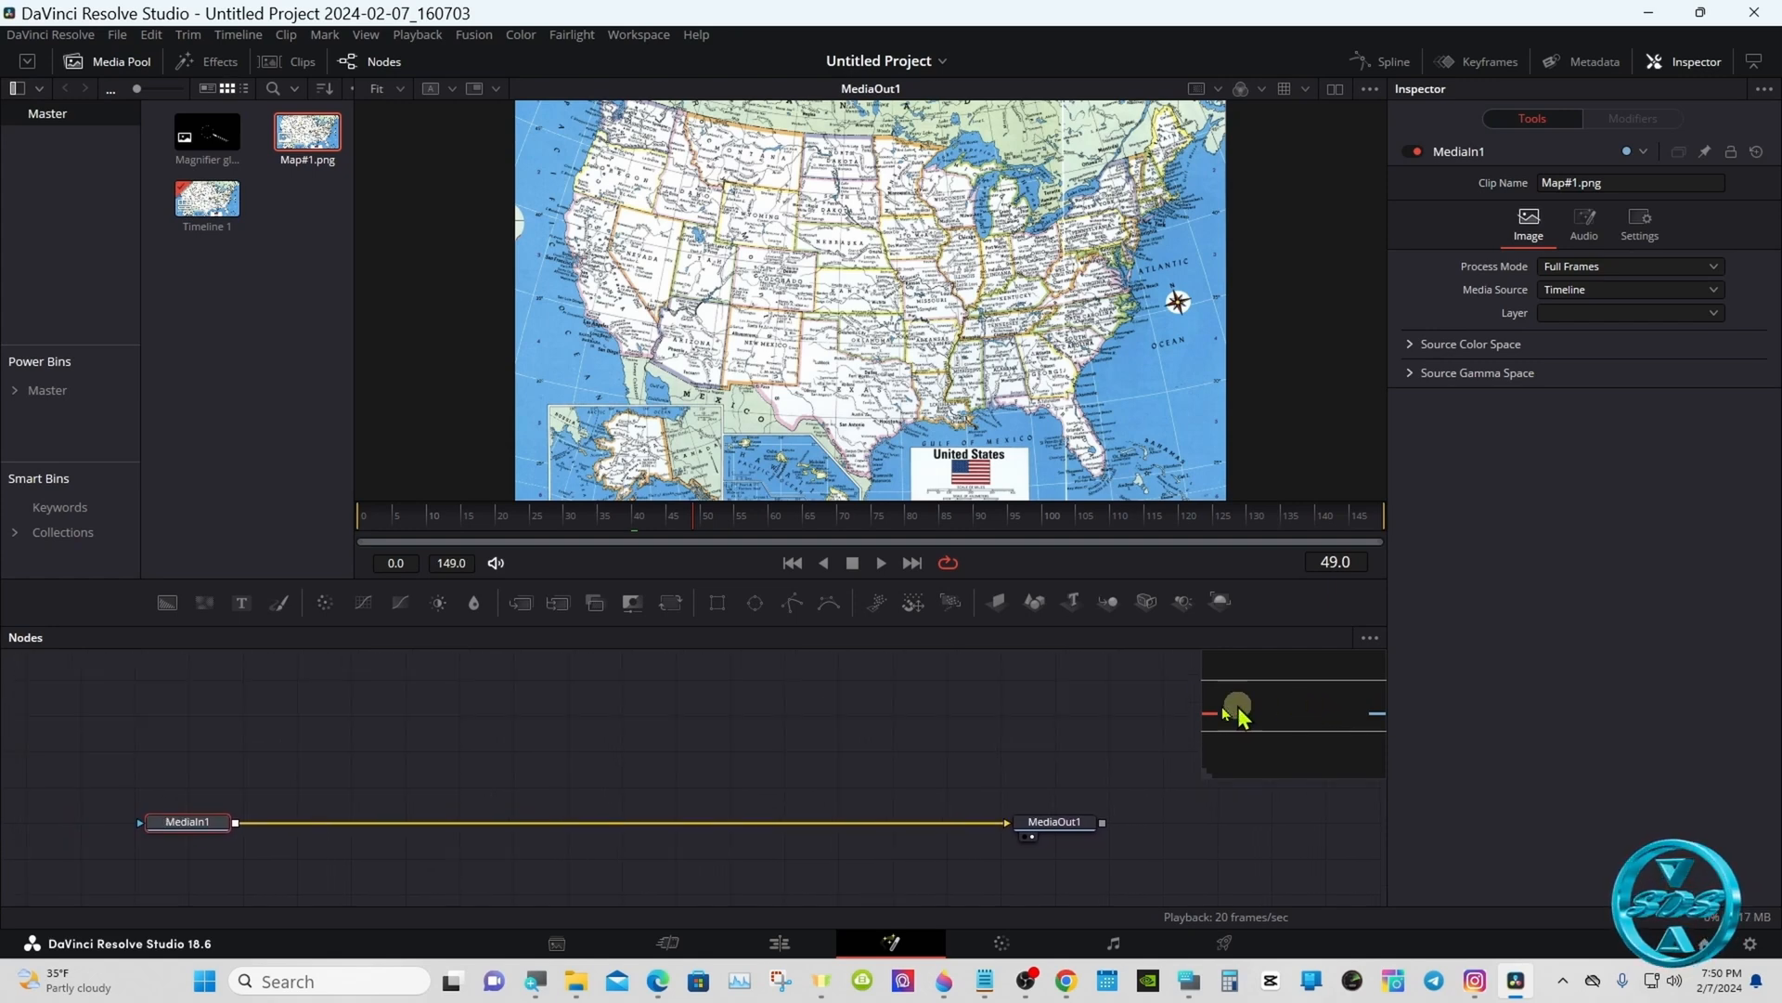
{"action": "left_click", "coordinate": [673, 612]}
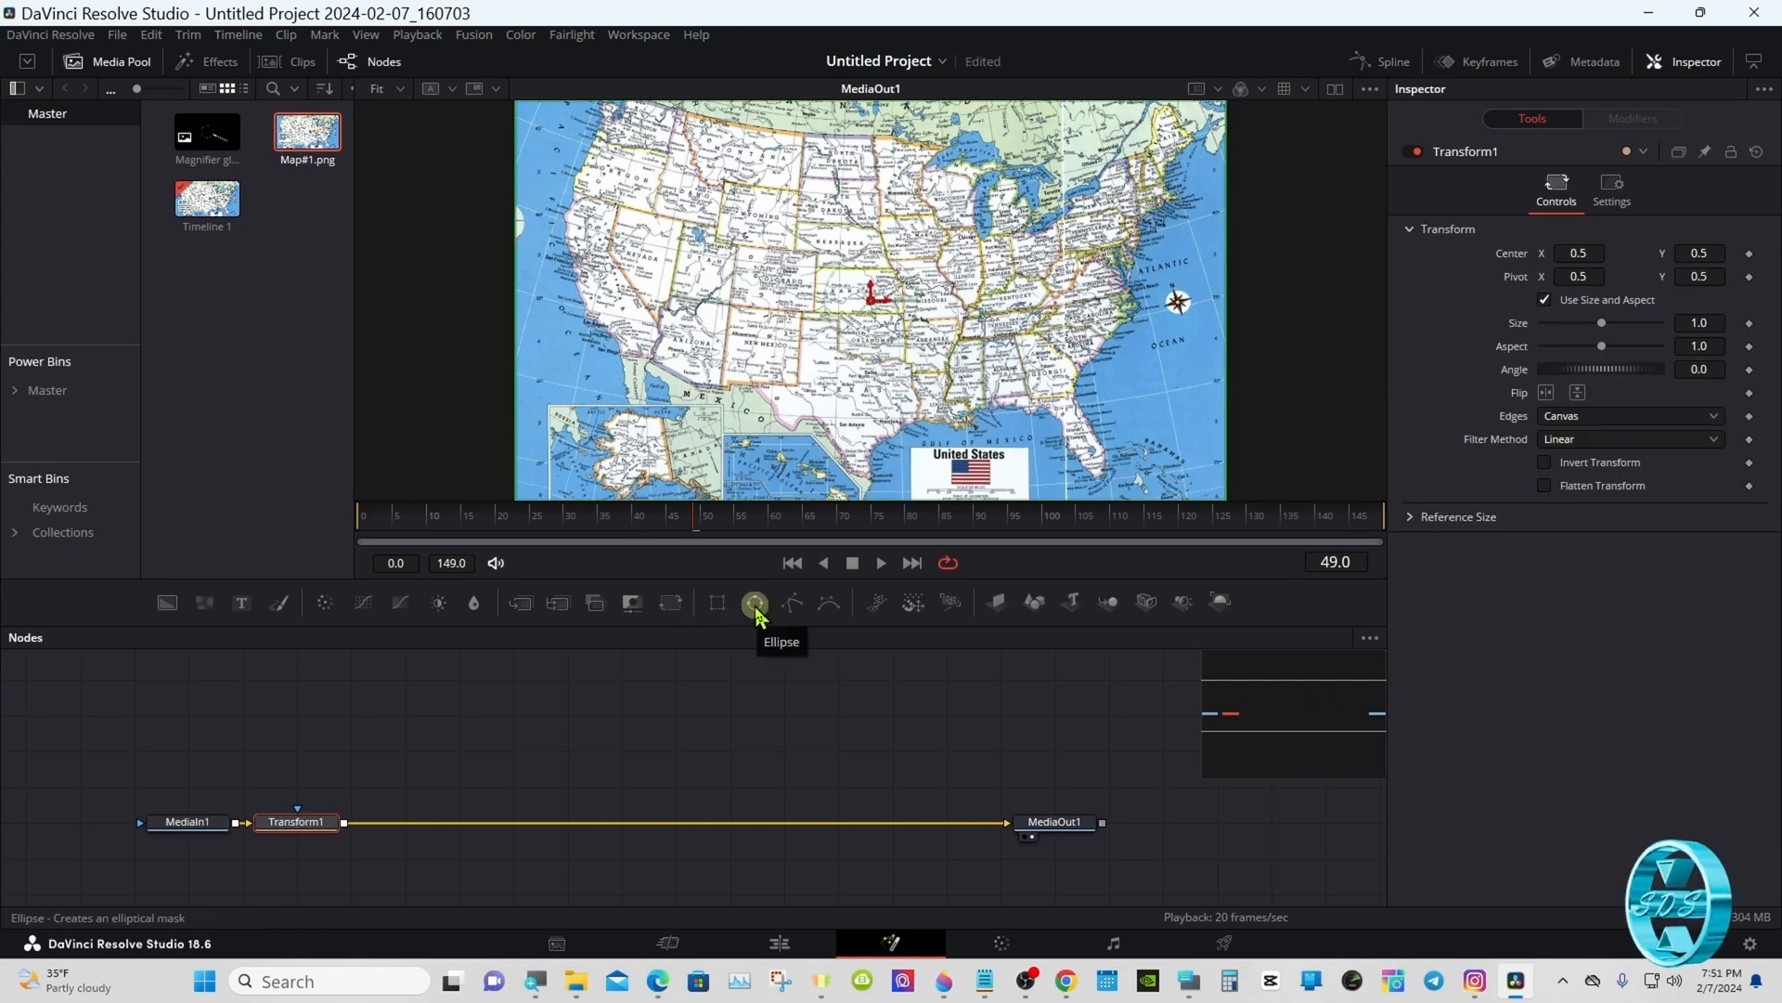
{"action": "left_click", "coordinate": [756, 605]}
{"action": "left_click_drag", "start_coordinate": [300, 783], "coordinate": [300, 746]}
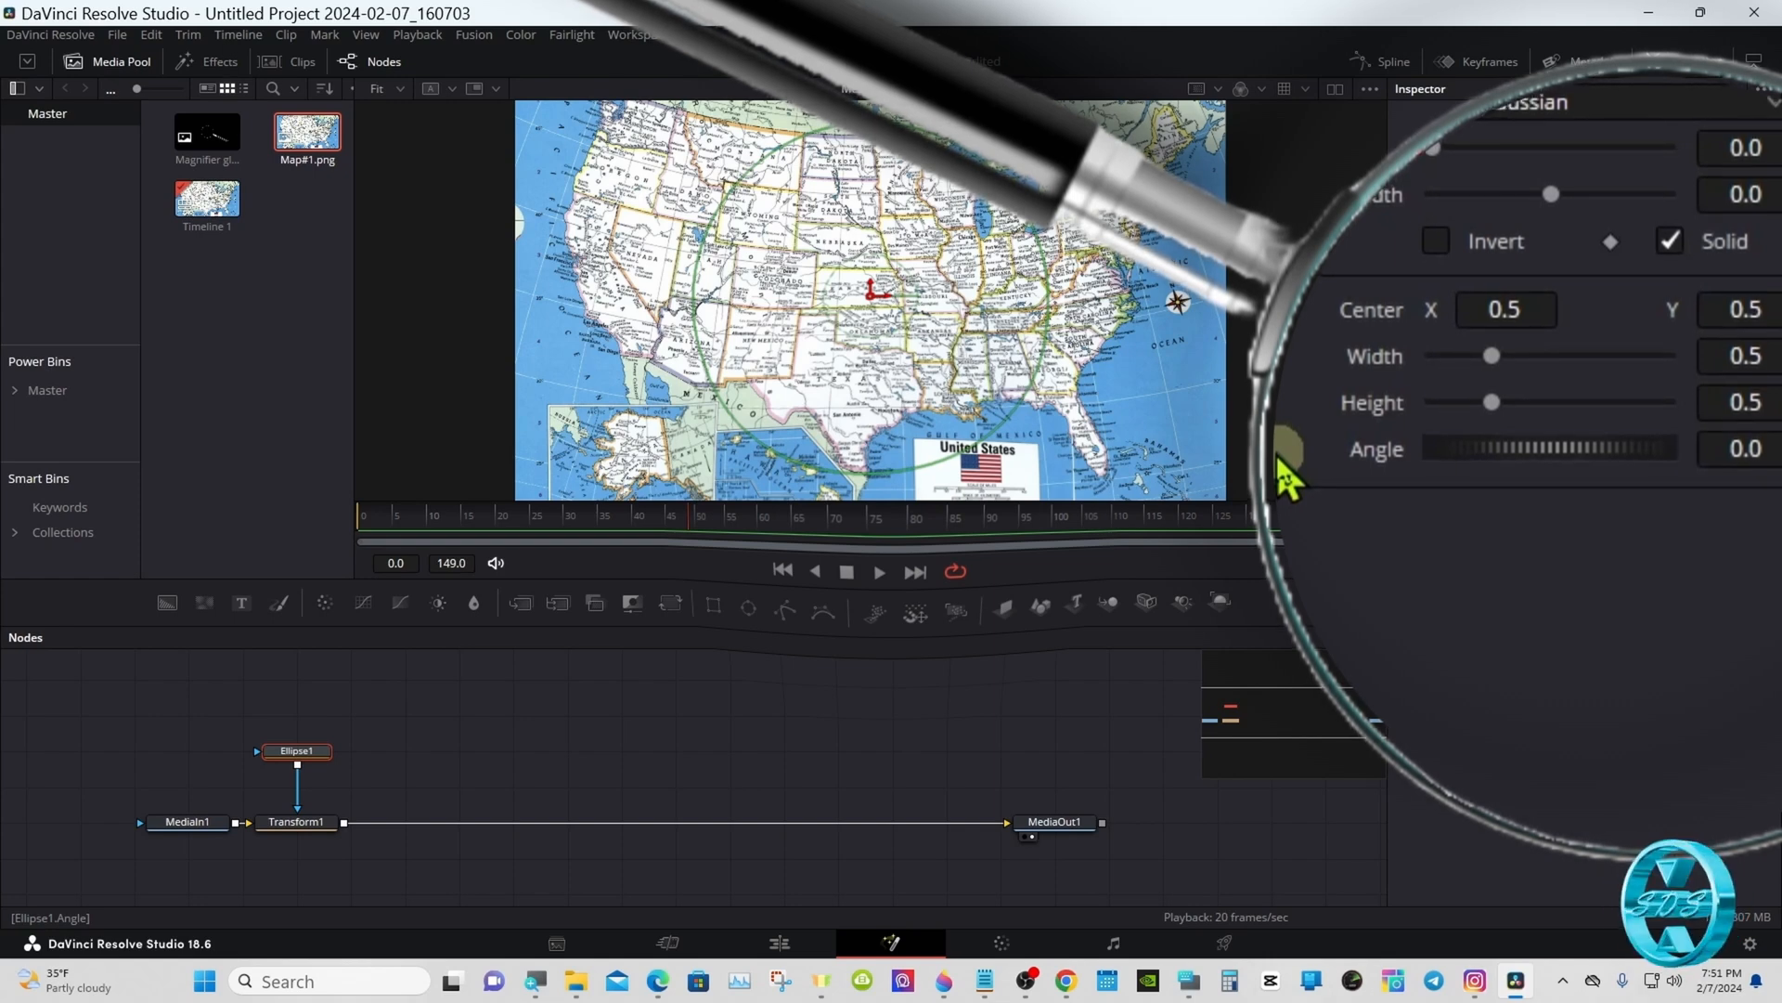
Add an expression to the ellipse mask's Height that links it to its Width
{"action": "left_click_drag", "start_coordinate": [1469, 364], "coordinate": [1396, 359]}
{"action": "double_click", "coordinate": [1373, 371]}
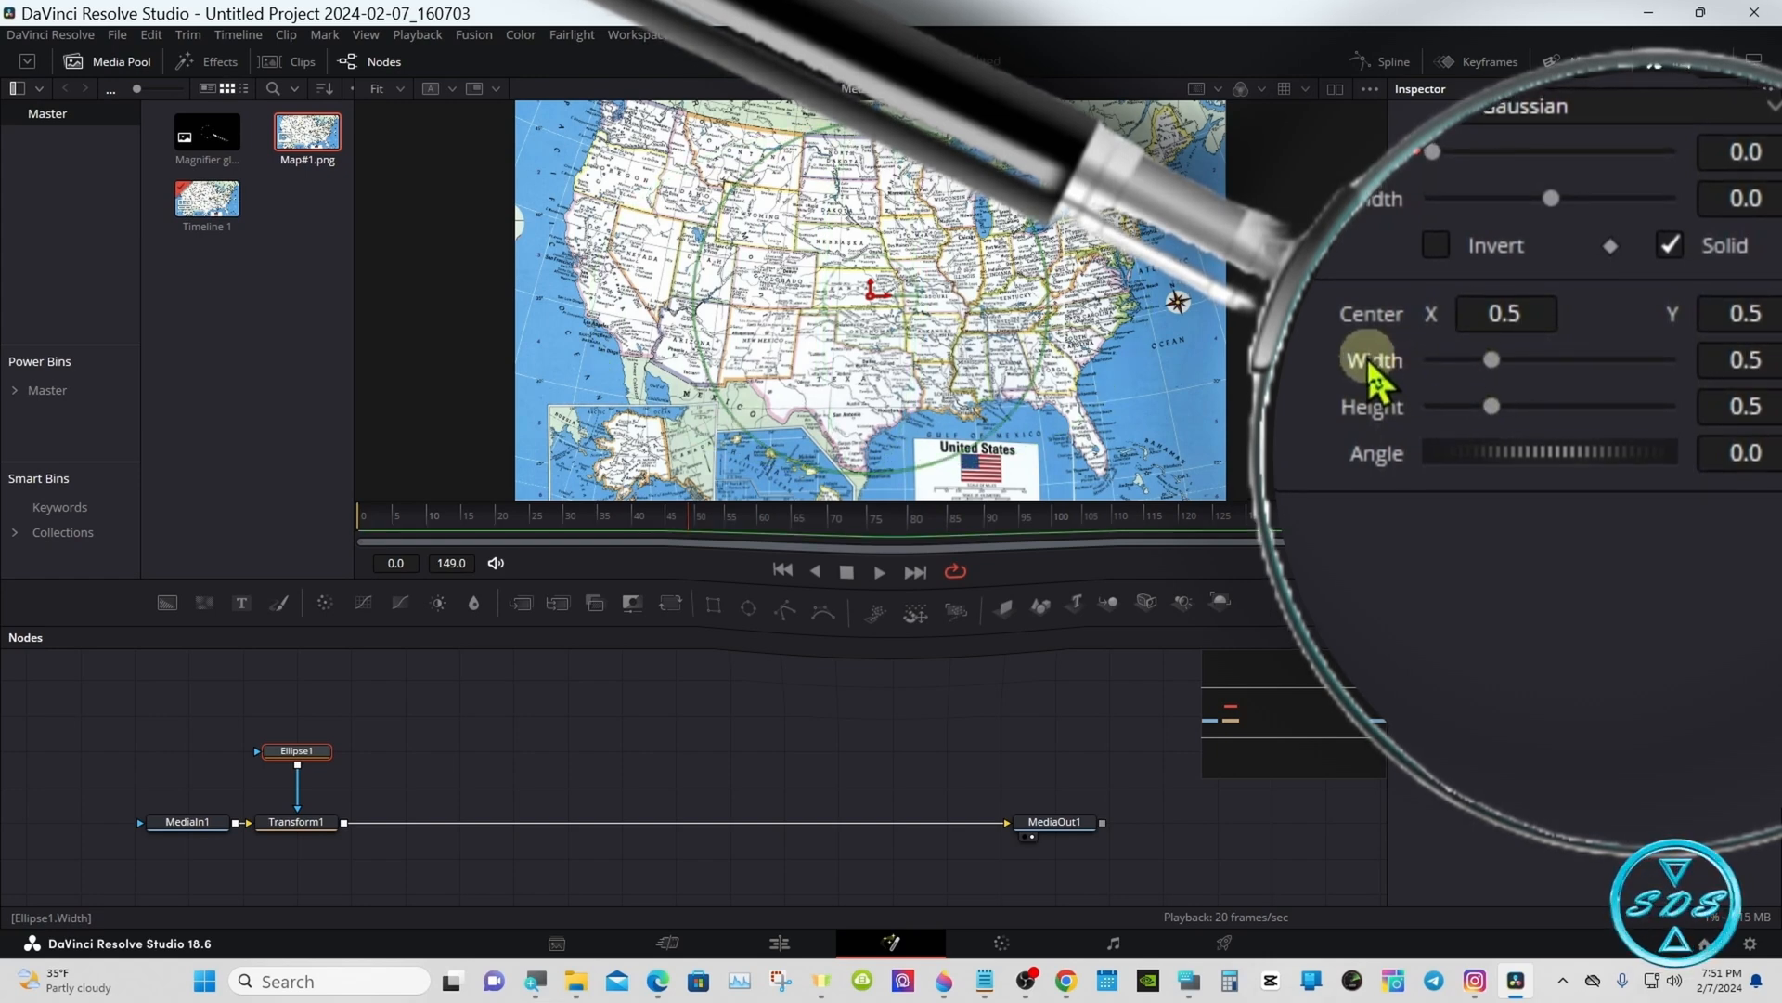
{"action": "right_click", "coordinate": [1376, 409]}
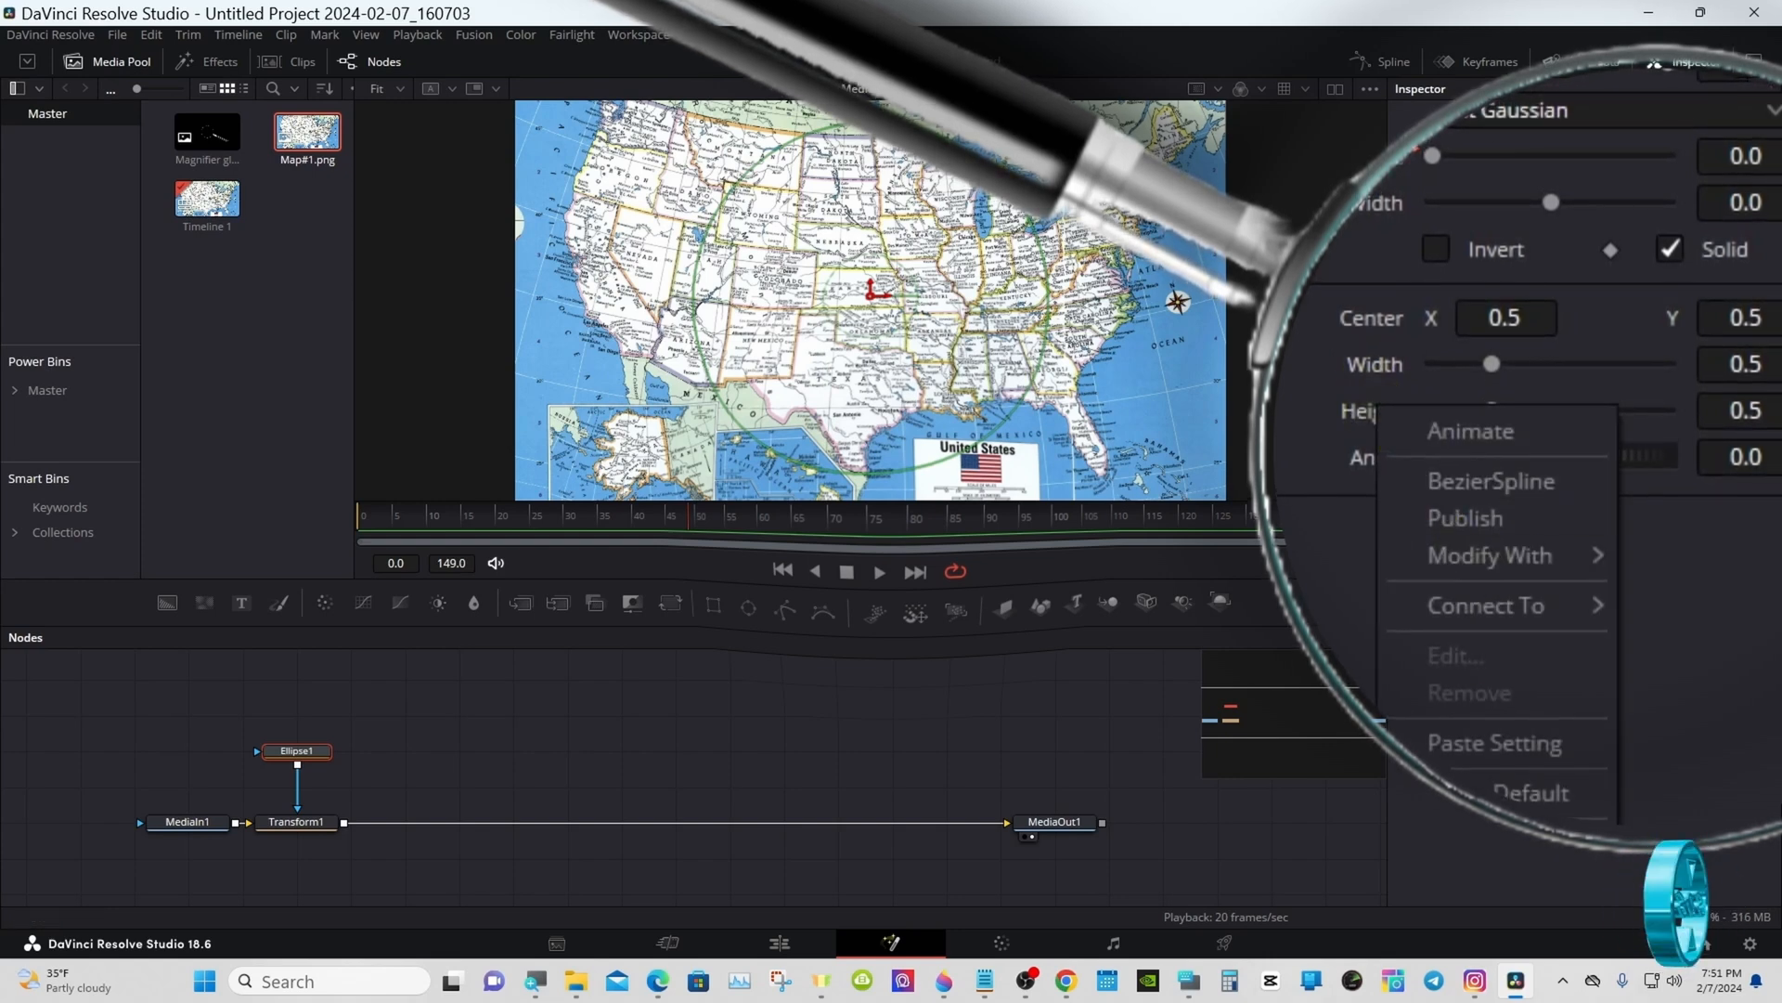
{"action": "left_click", "coordinate": [1477, 842]}
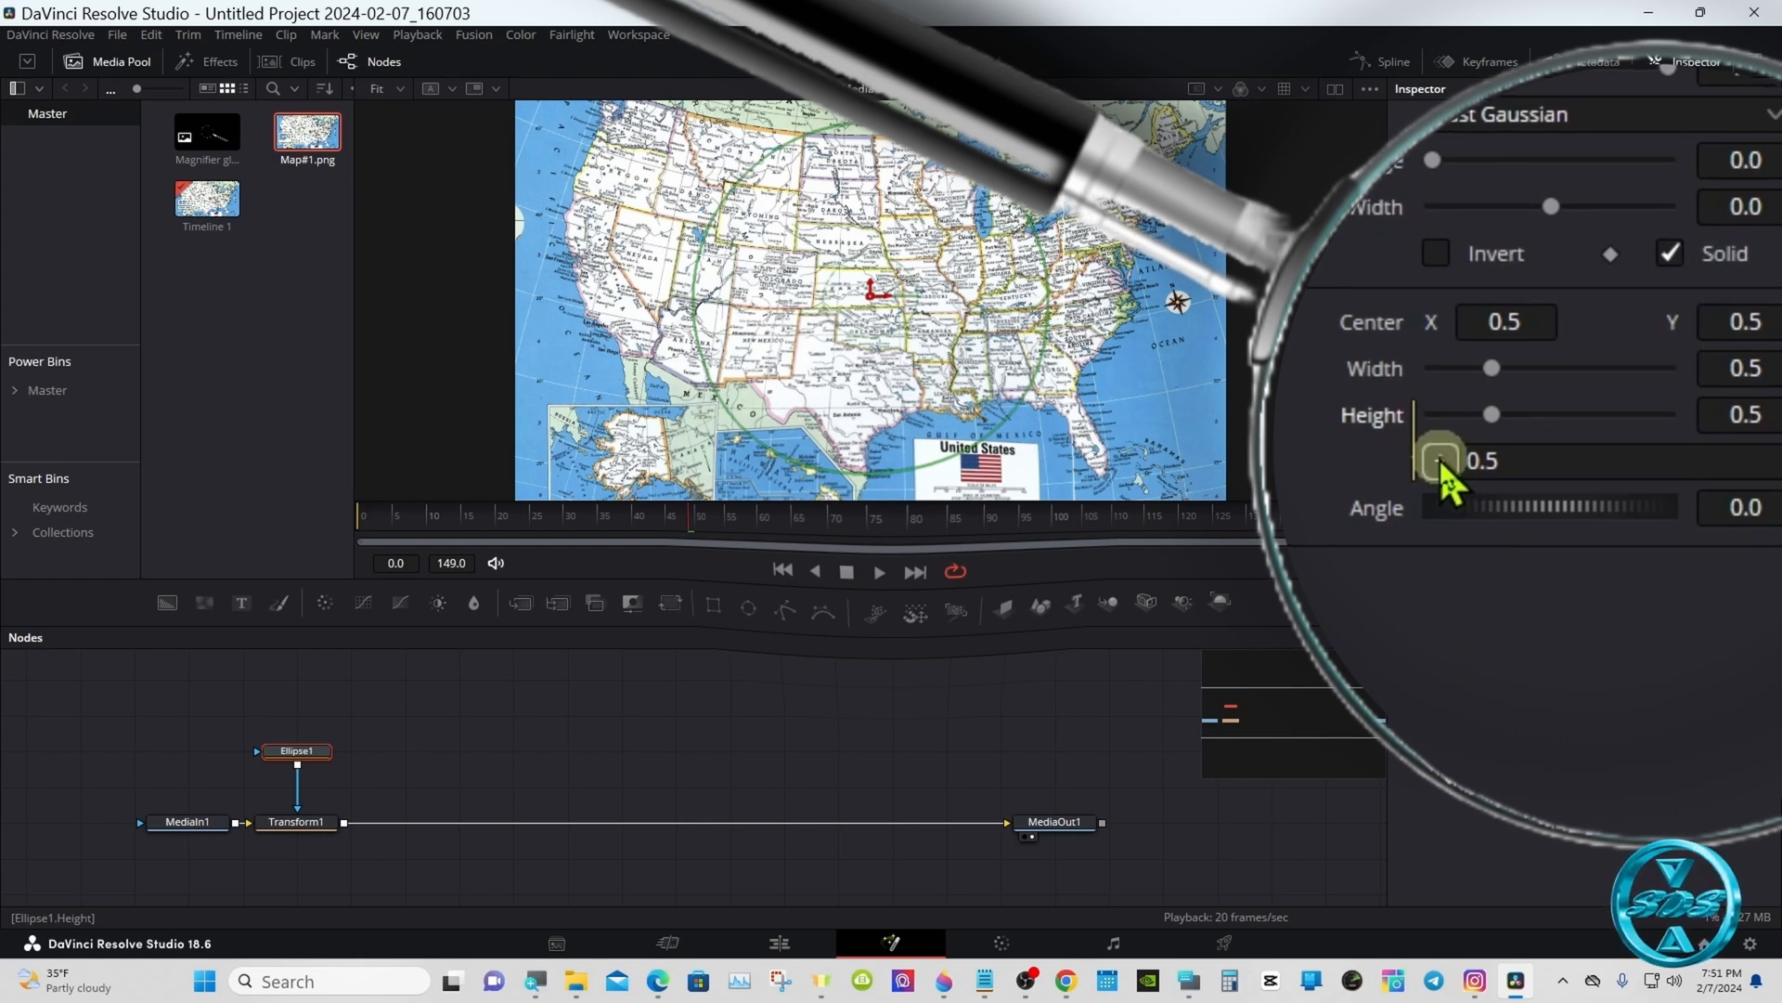
{"action": "left_click_drag", "start_coordinate": [1424, 394], "coordinate": [1389, 375]}
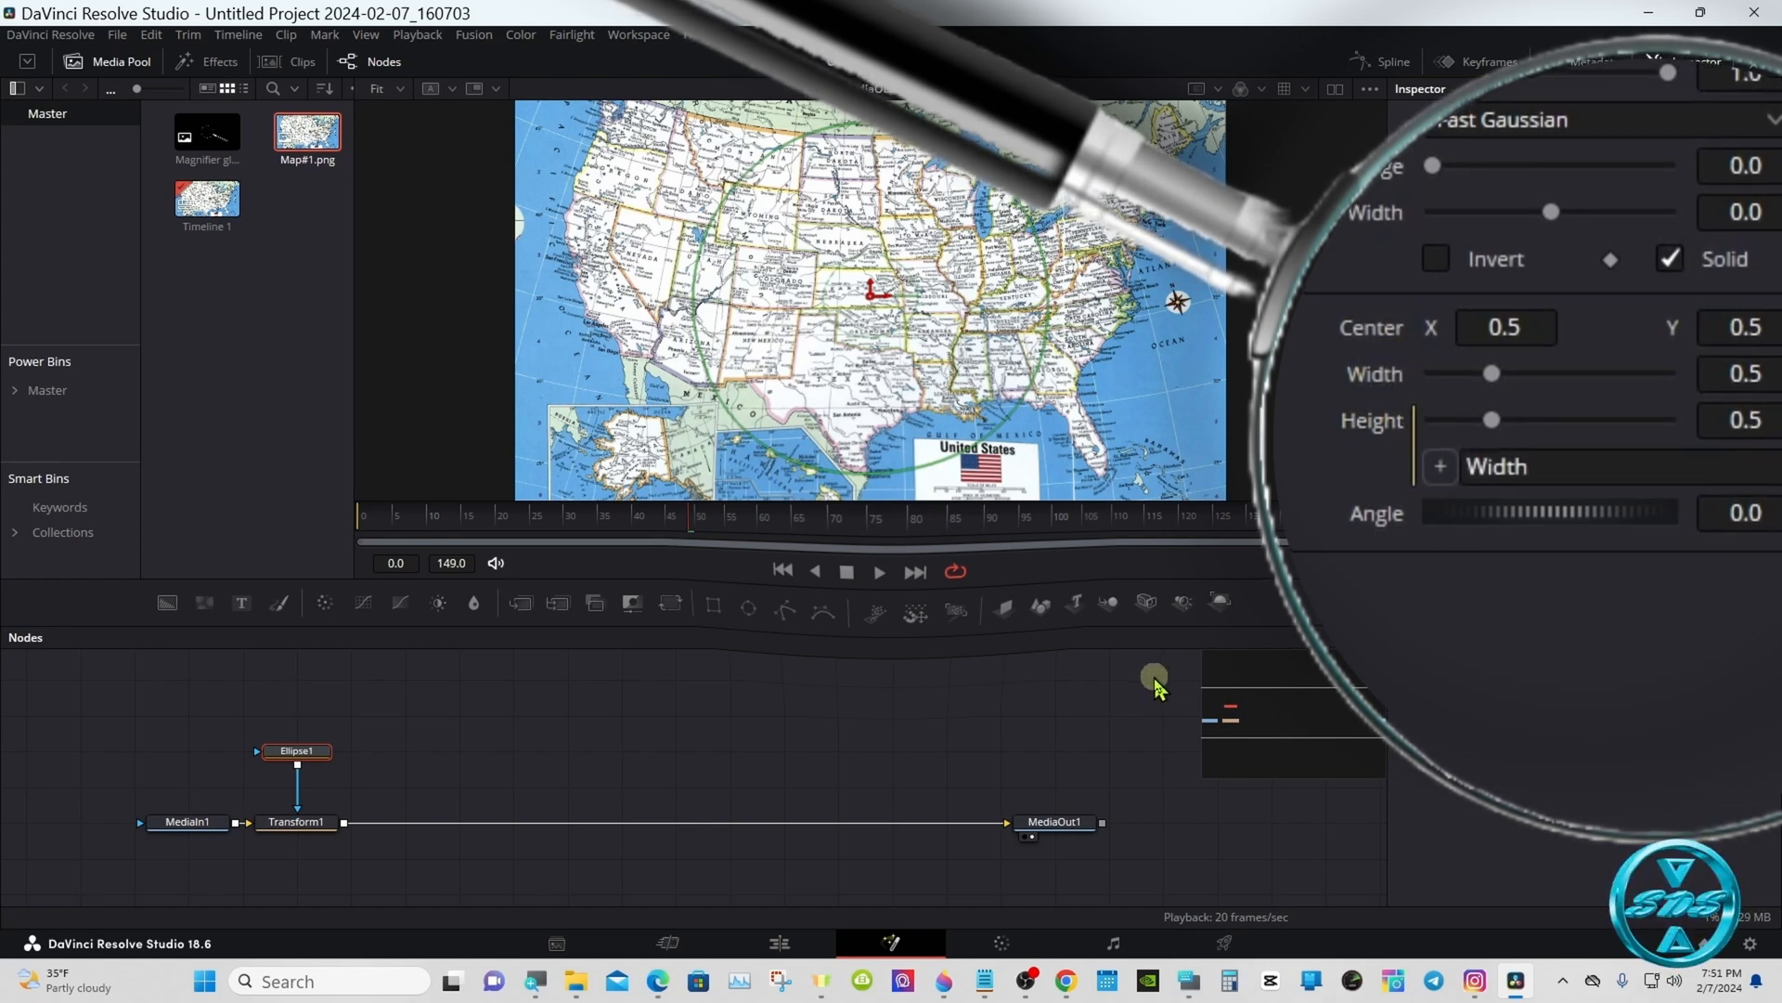
Set the ellipse mask's width to 0.2 using the on-screen keyboard
{"action": "left_click_drag", "start_coordinate": [1493, 375], "coordinate": [1473, 372]}
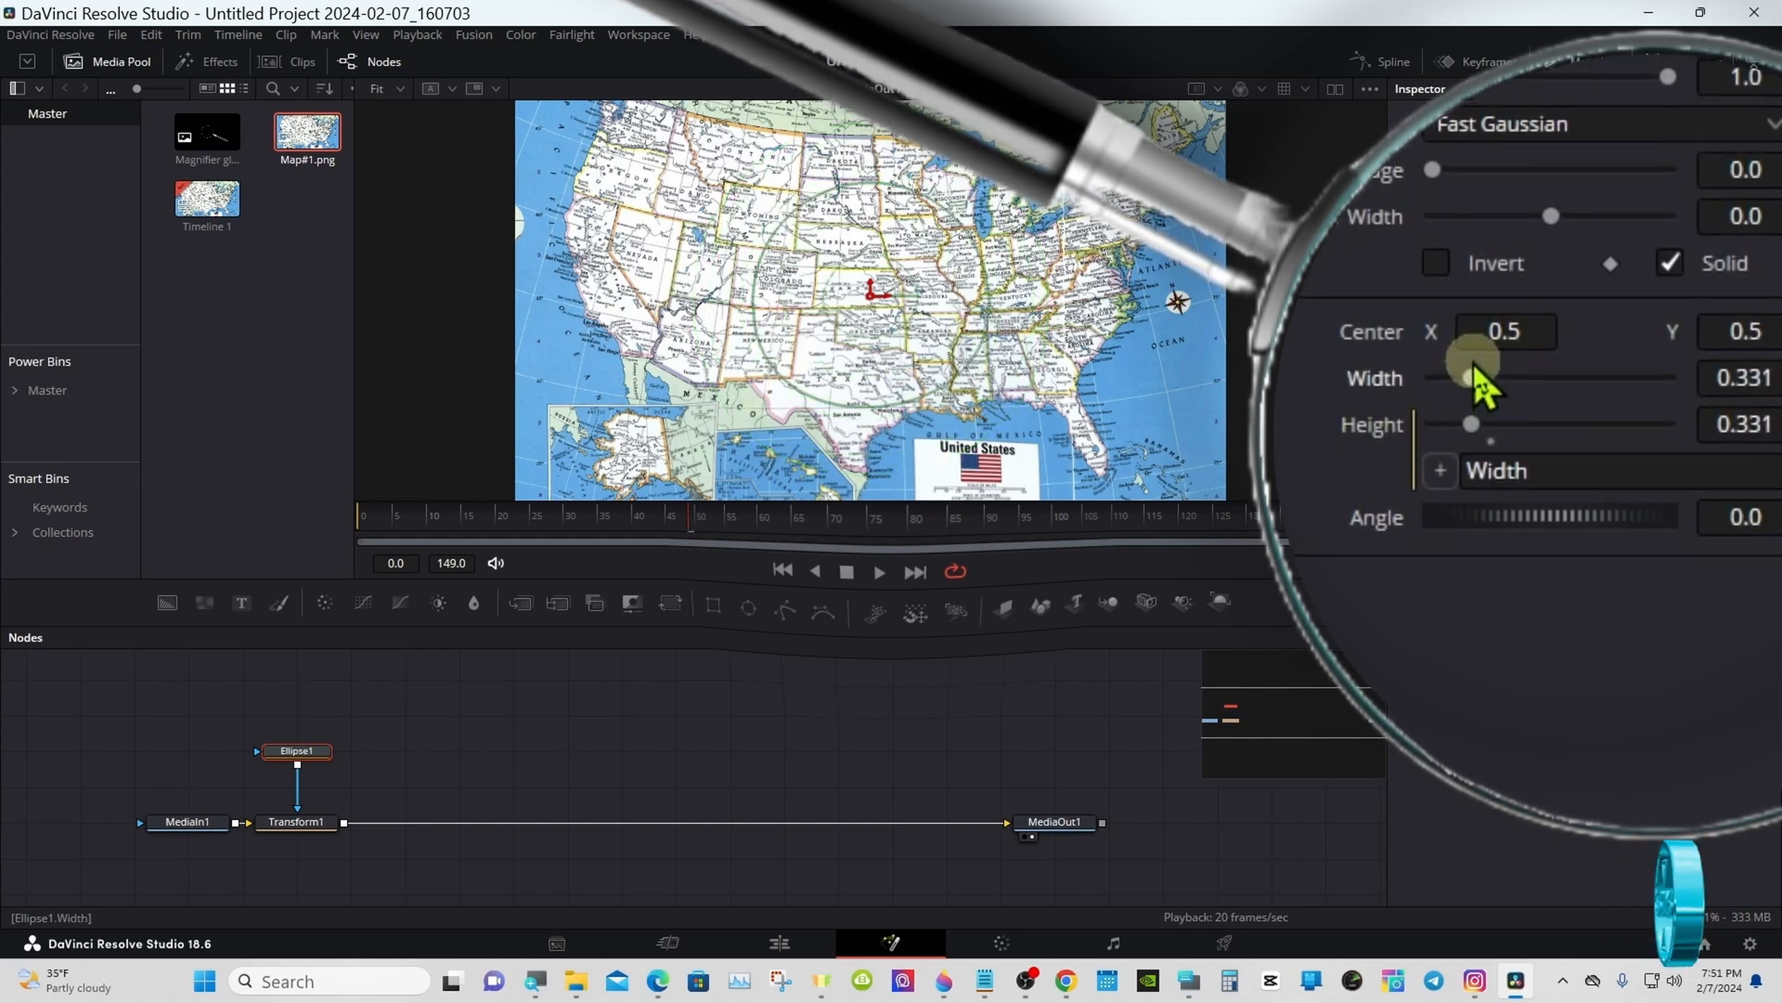
{"action": "left_click", "coordinate": [1188, 981]}
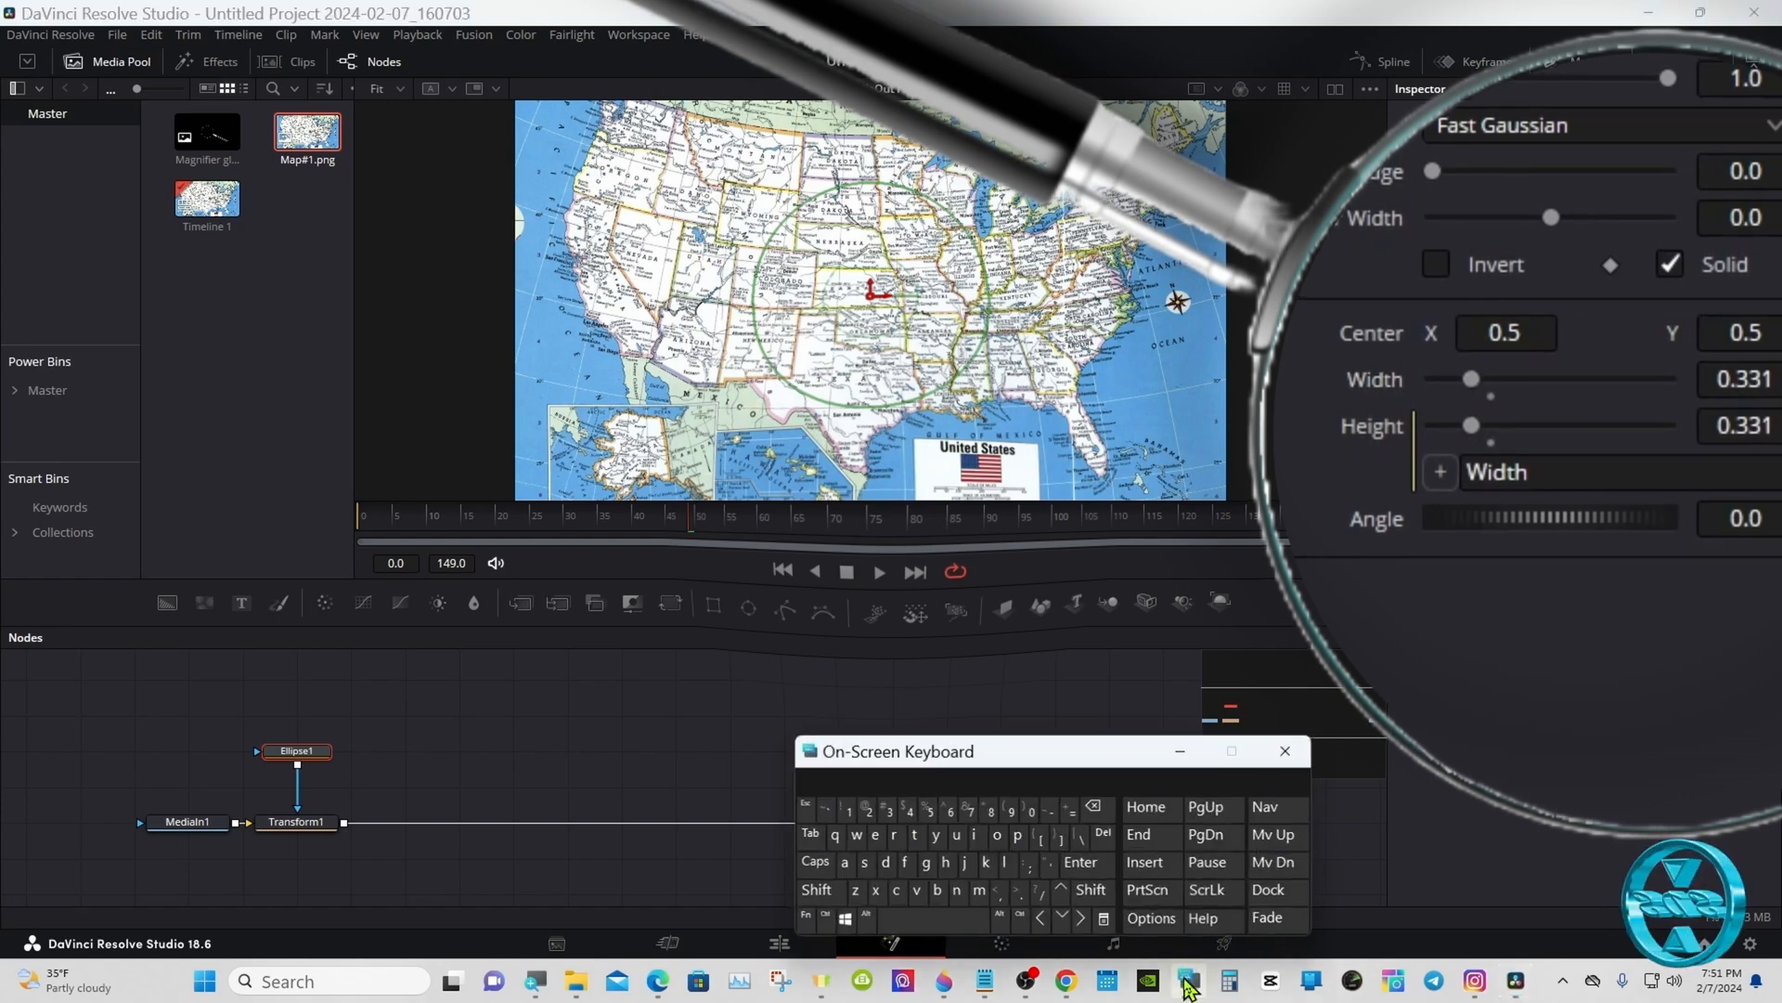
{"action": "left_click_drag", "start_coordinate": [972, 767], "coordinate": [1243, 724]}
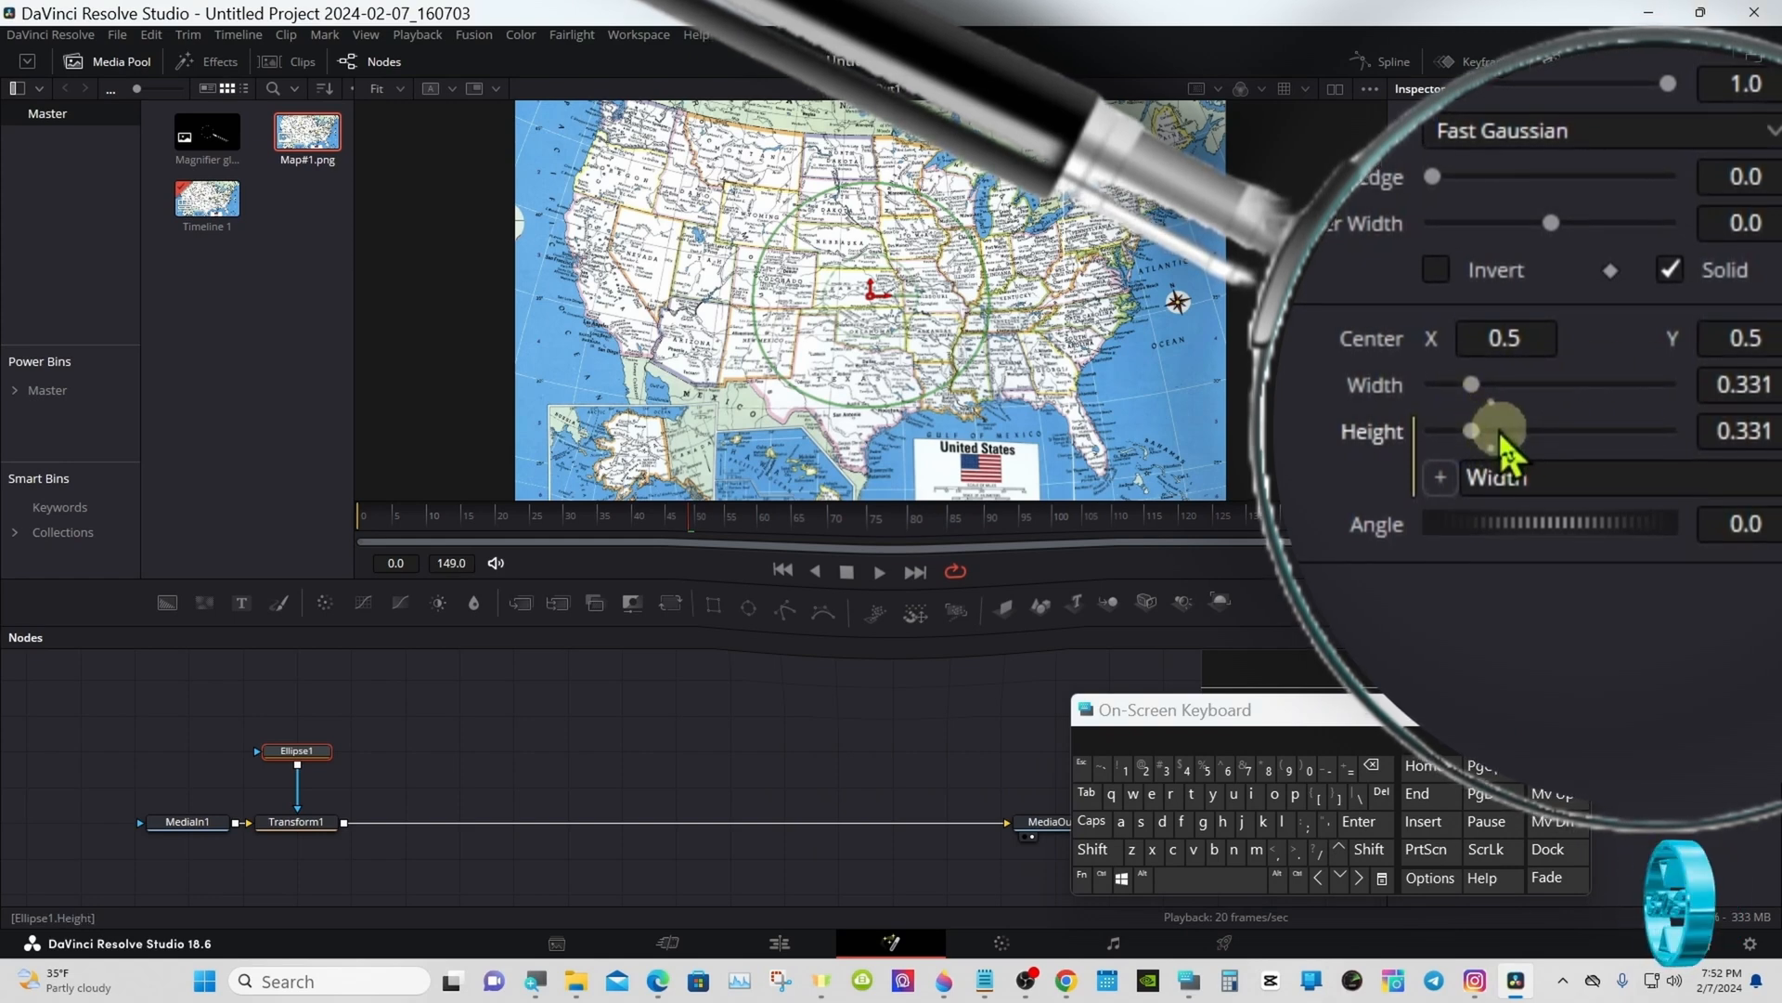
{"action": "mouse_move", "coordinate": [1467, 381]}
{"action": "left_mouse_down"}
{"action": "mouse_move", "coordinate": [1515, 376]}
{"action": "mouse_move", "coordinate": [1478, 377]}
{"action": "left_mouse_up"}
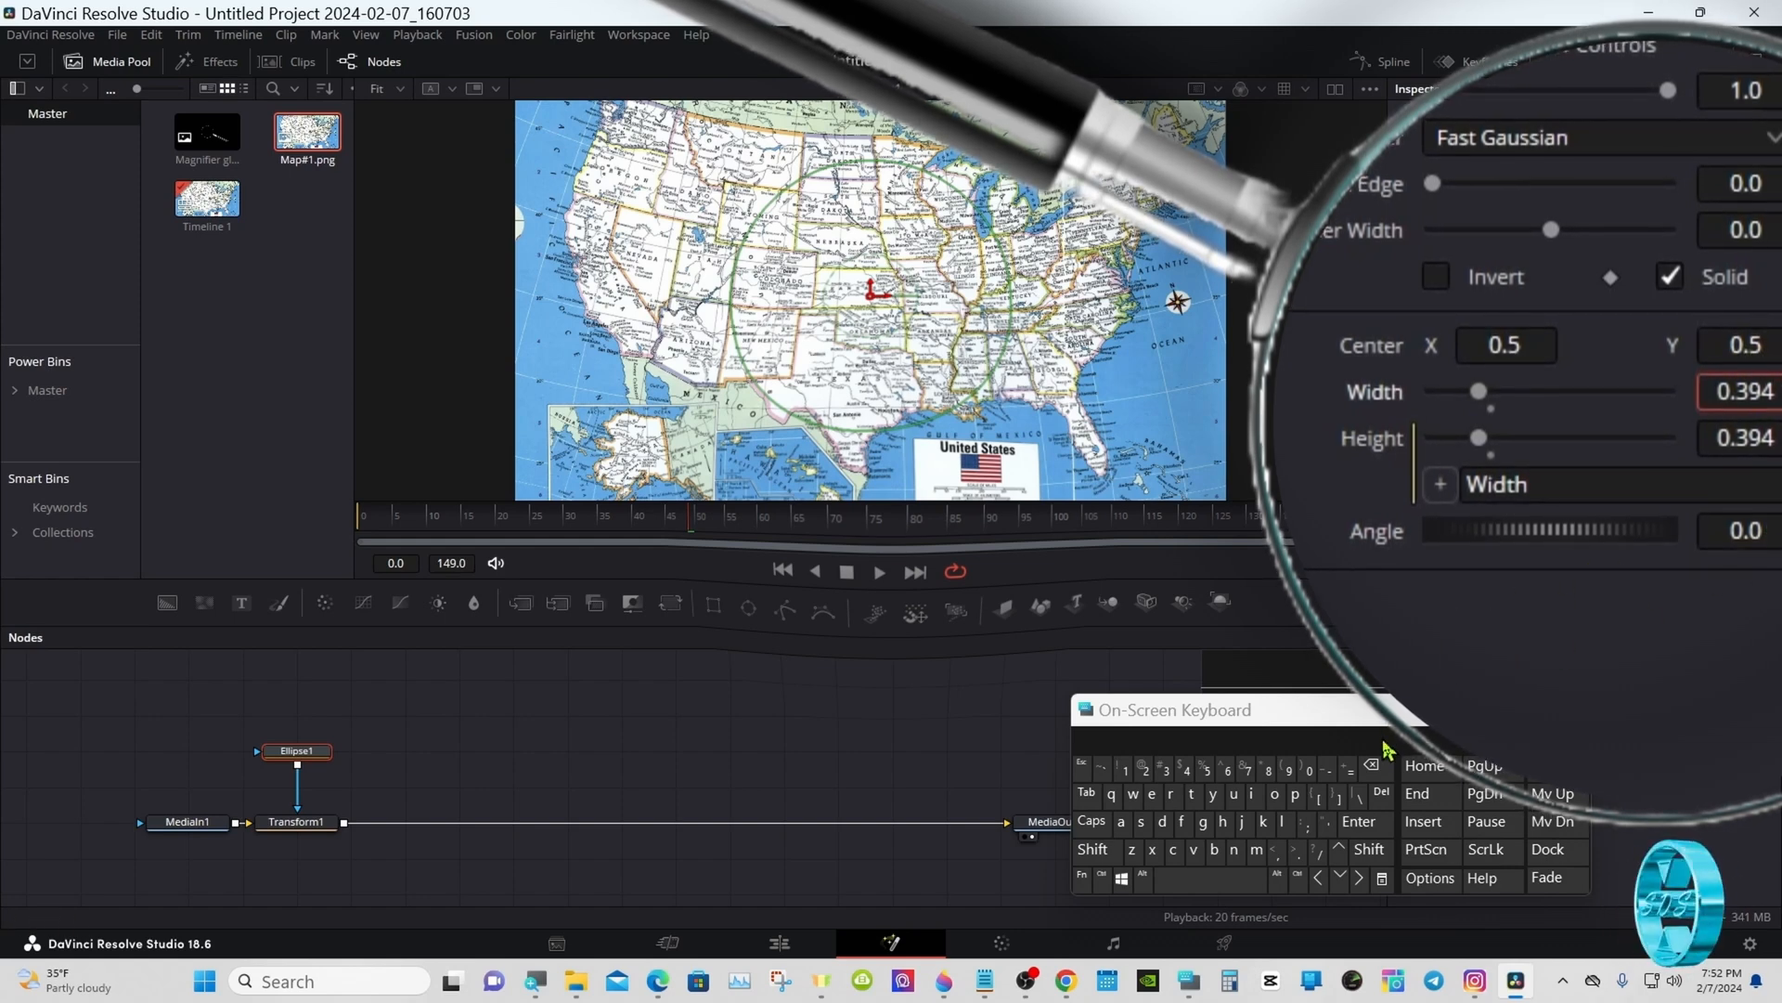
{"action": "left_click", "coordinate": [1377, 768]}
{"action": "left_click", "coordinate": [1377, 768]}
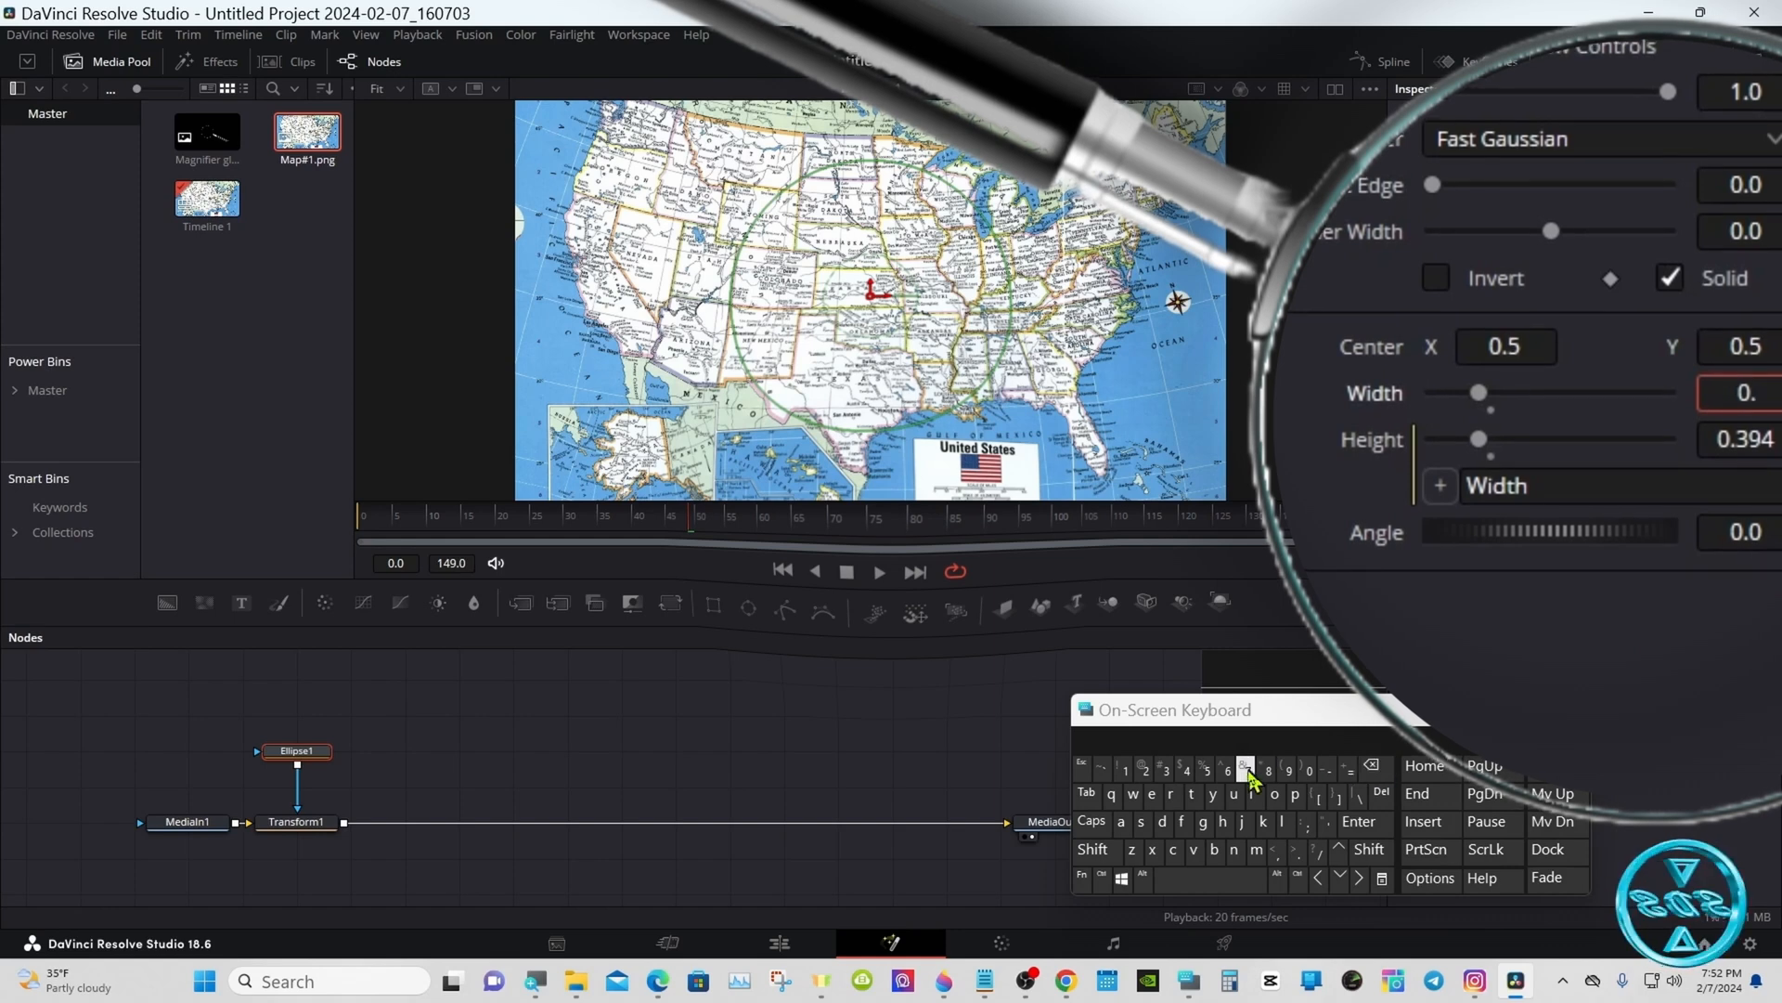
{"action": "left_click", "coordinate": [1146, 777]}
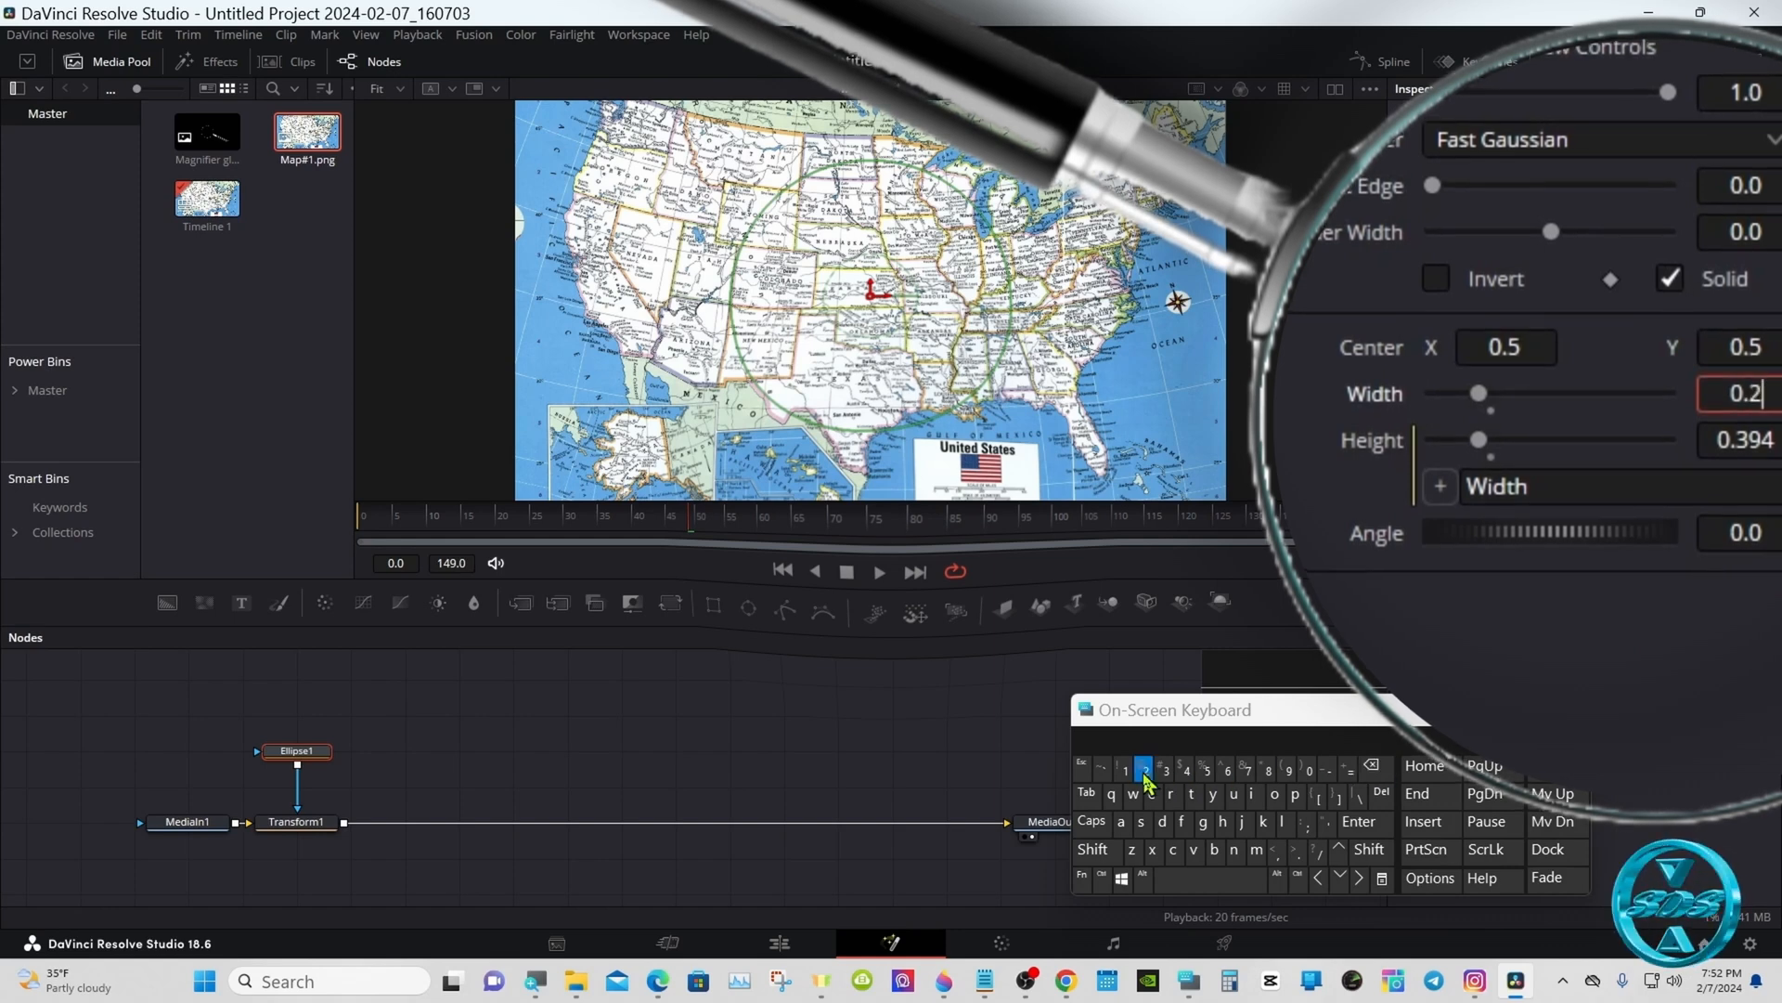
{"action": "left_click", "coordinate": [1359, 821]}
{"action": "left_click", "coordinate": [870, 730]}
{"action": "left_click_drag", "start_coordinate": [1143, 715], "coordinate": [1412, 699]}
Increase the Transform node's size to 3.6 and place the Ellipse node higher above it
{"action": "left_click", "coordinate": [326, 825]}
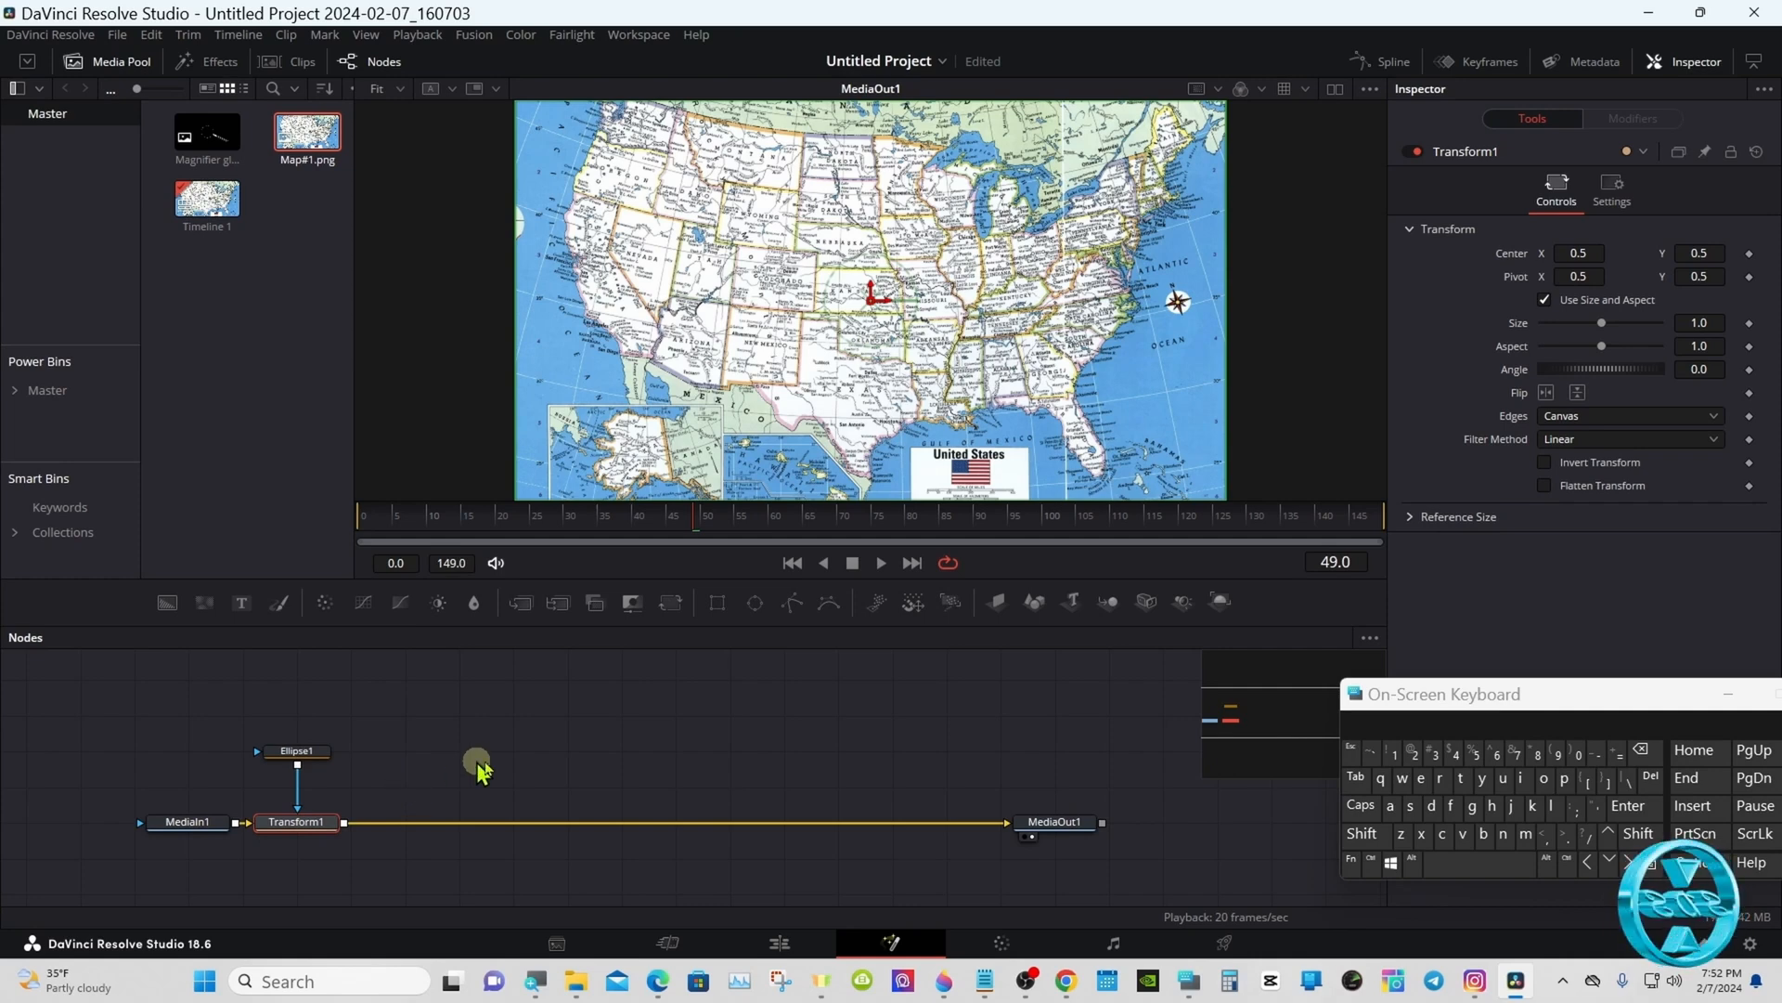
{"action": "left_click_drag", "start_coordinate": [1595, 327], "coordinate": [1673, 314]}
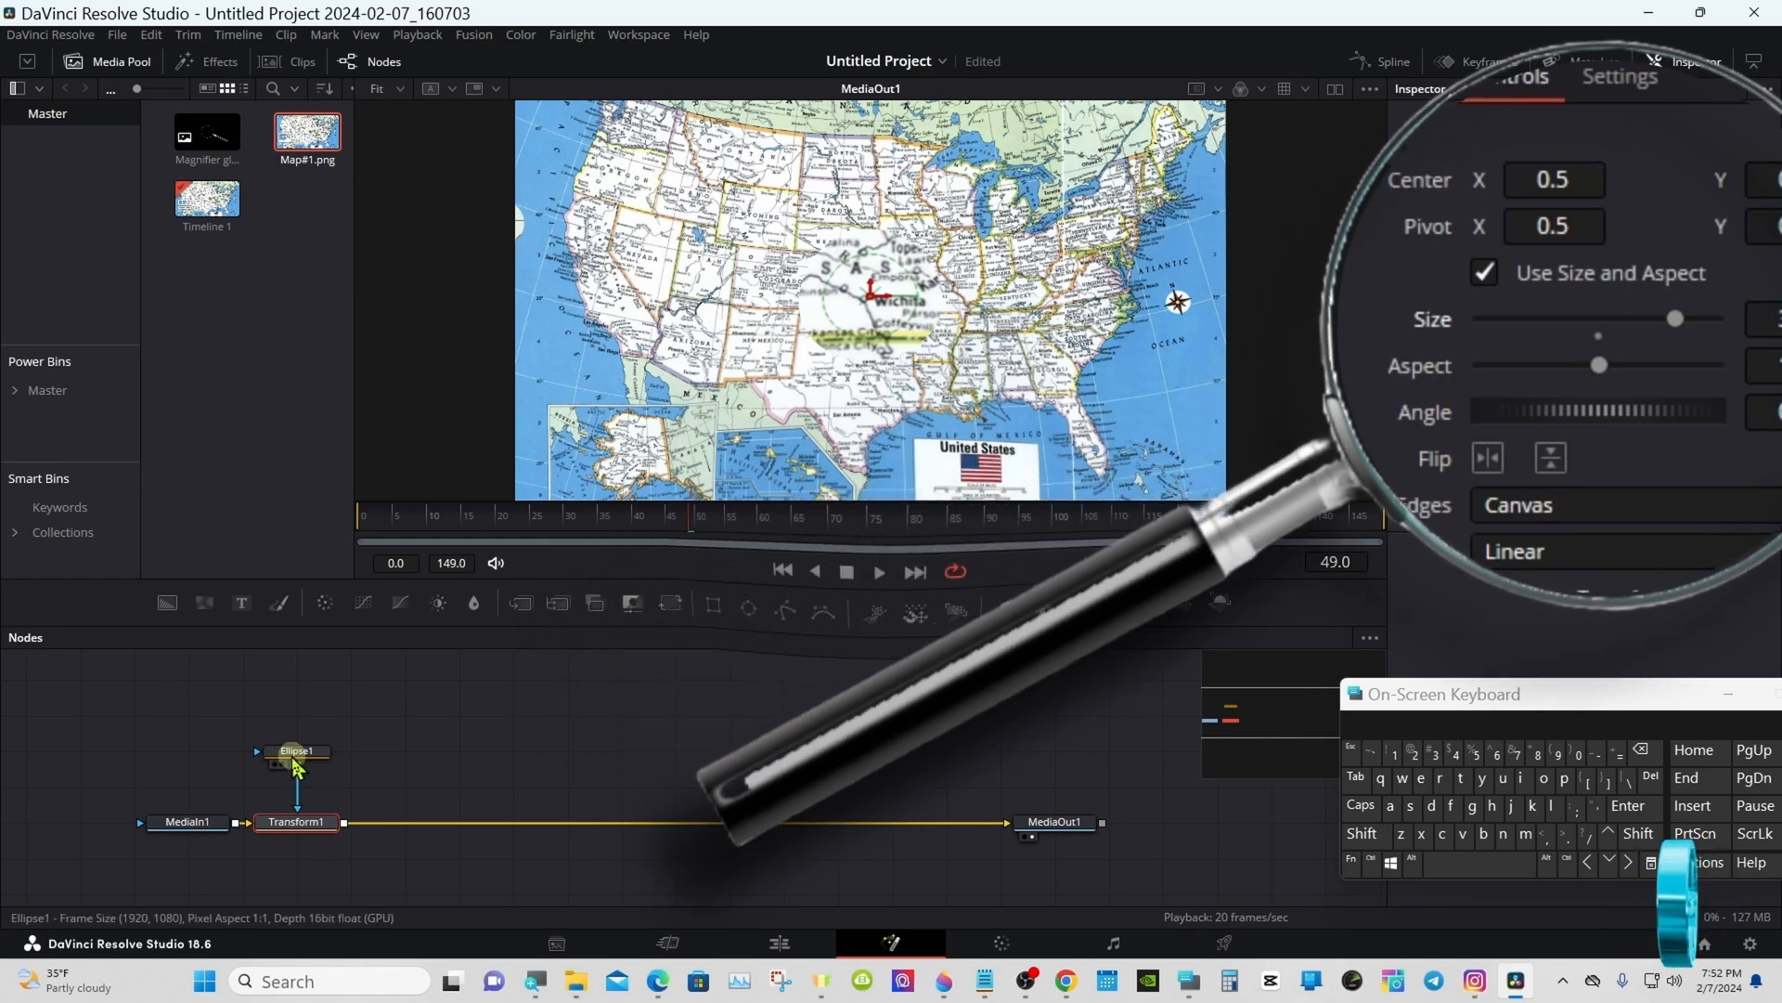
{"action": "left_click_drag", "start_coordinate": [292, 757], "coordinate": [291, 722]}
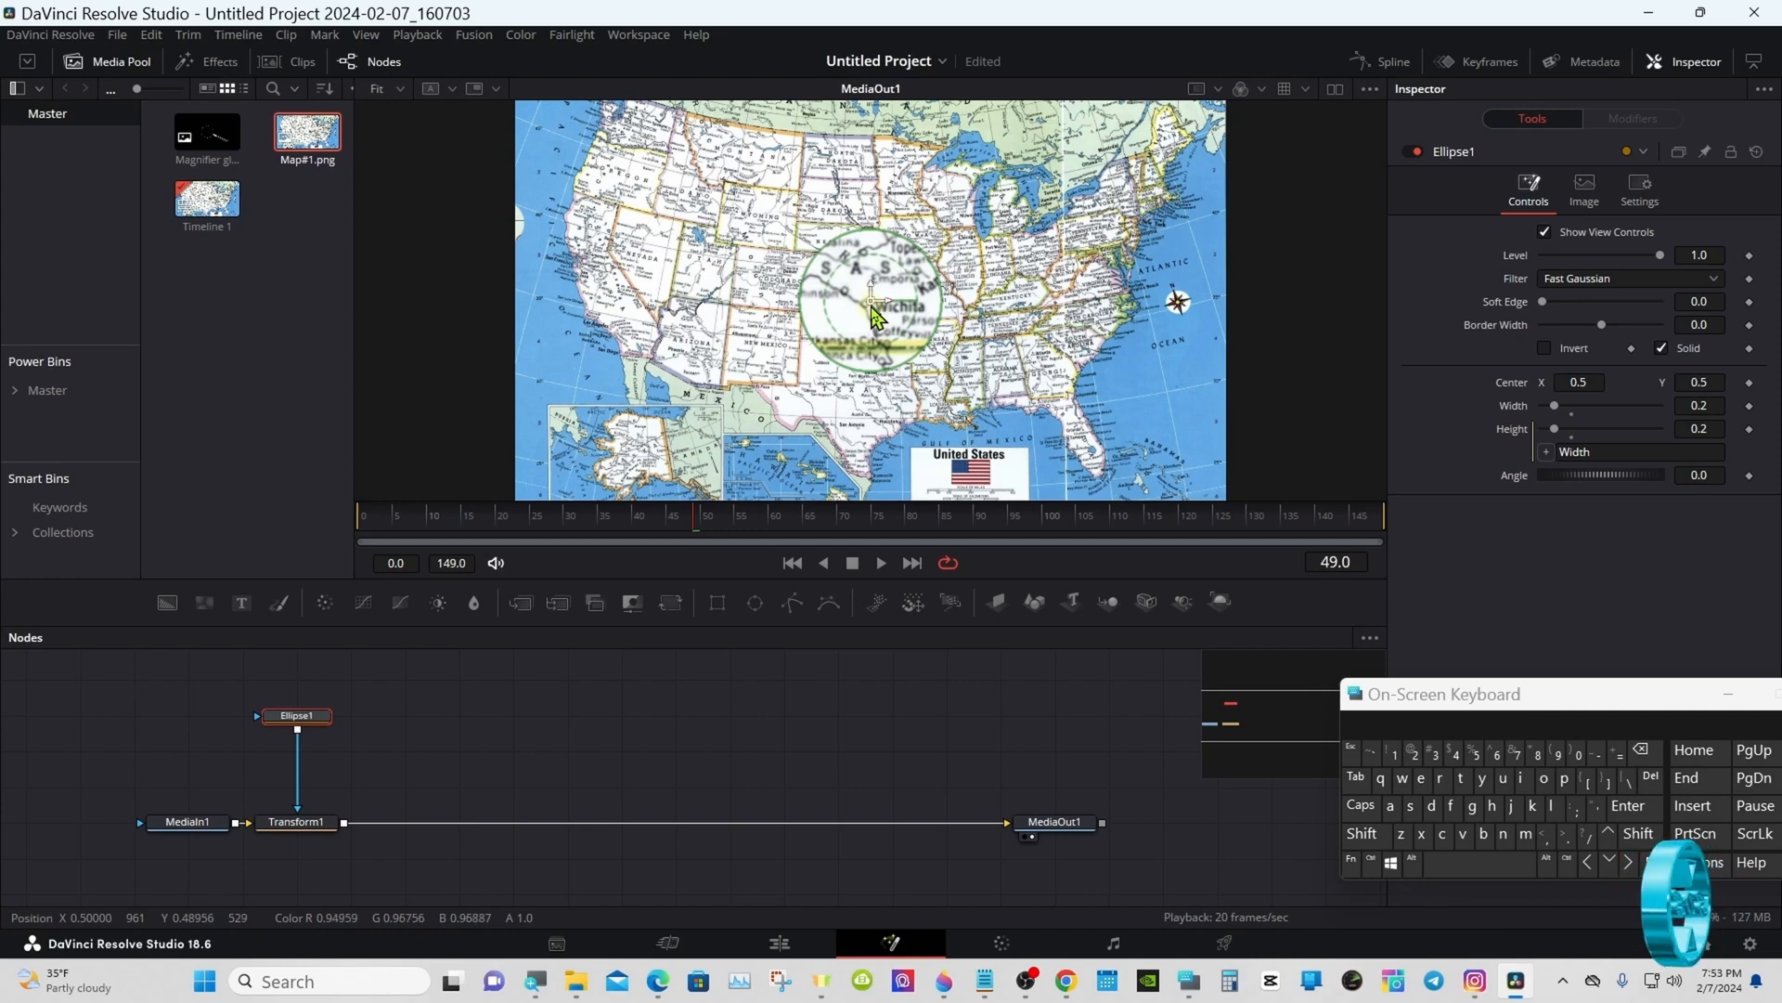
Try moving the ellipse mask down toward southern Texas on the map, and reset its center
{"action": "left_click_drag", "start_coordinate": [877, 313], "coordinate": [800, 453]}
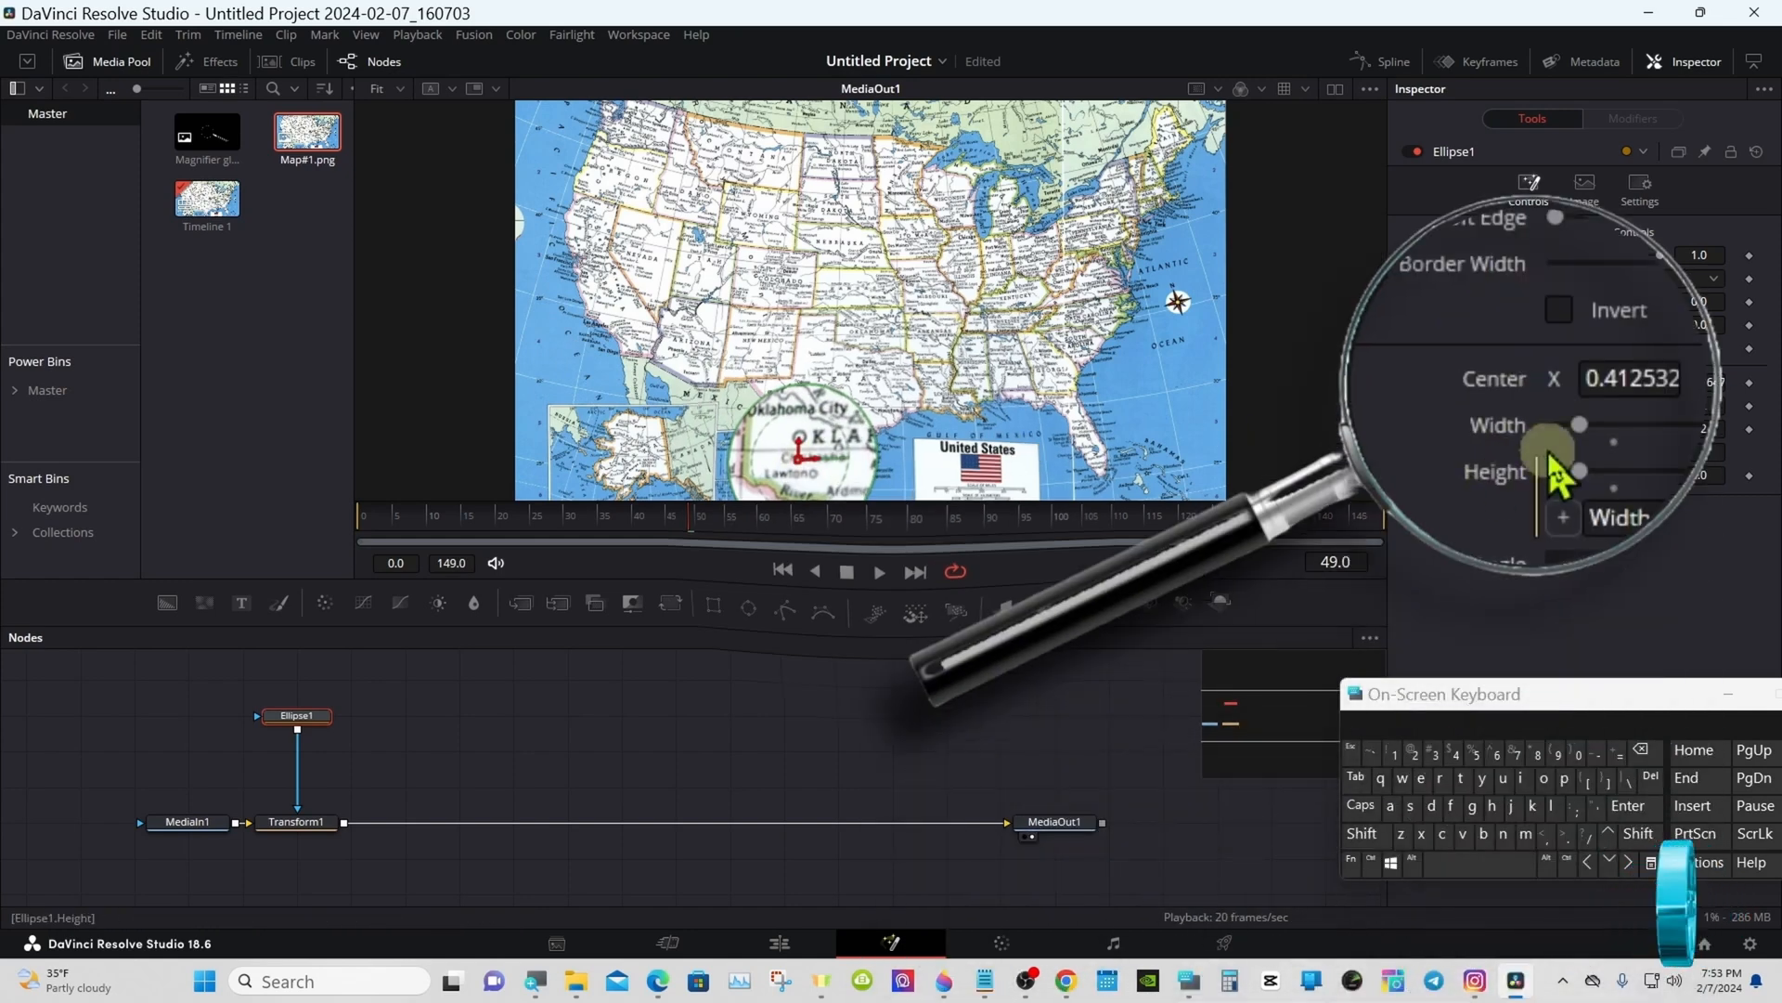
{"action": "double_click", "coordinate": [1519, 383]}
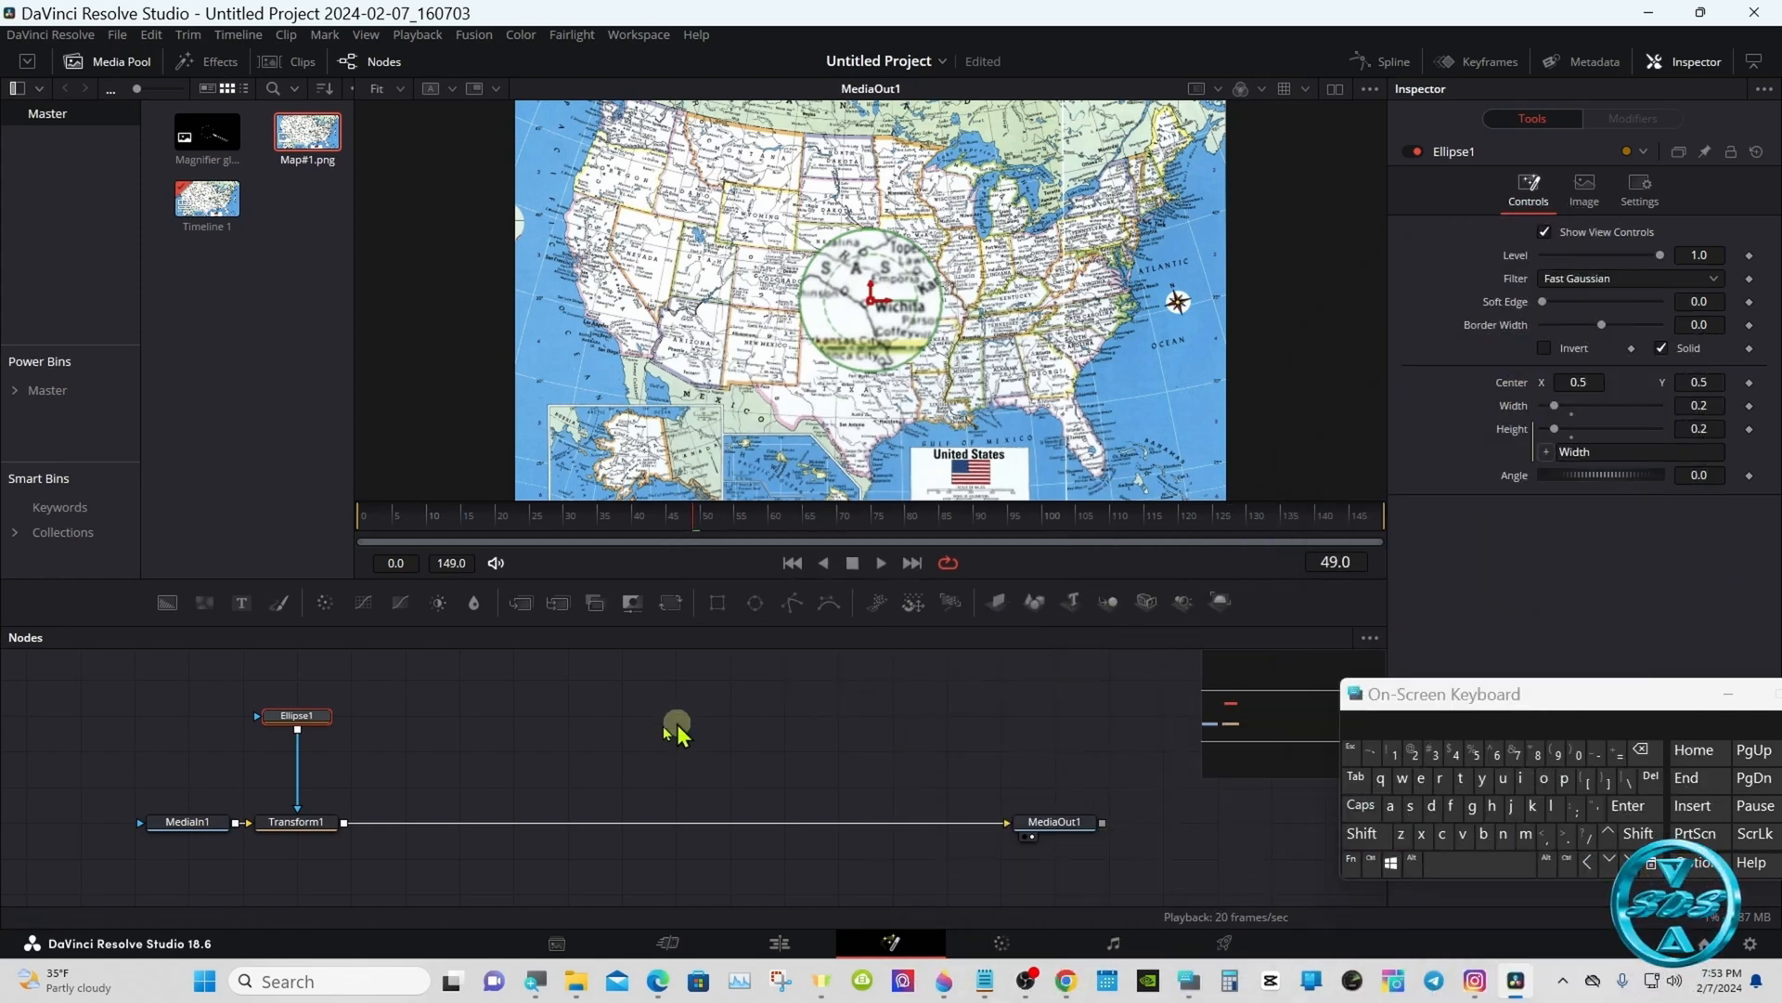
Minimize the on-screen keyboard and pin the Ellipse1 controls in the Inspector
{"action": "left_click_drag", "start_coordinate": [1529, 712], "coordinate": [1175, 736]}
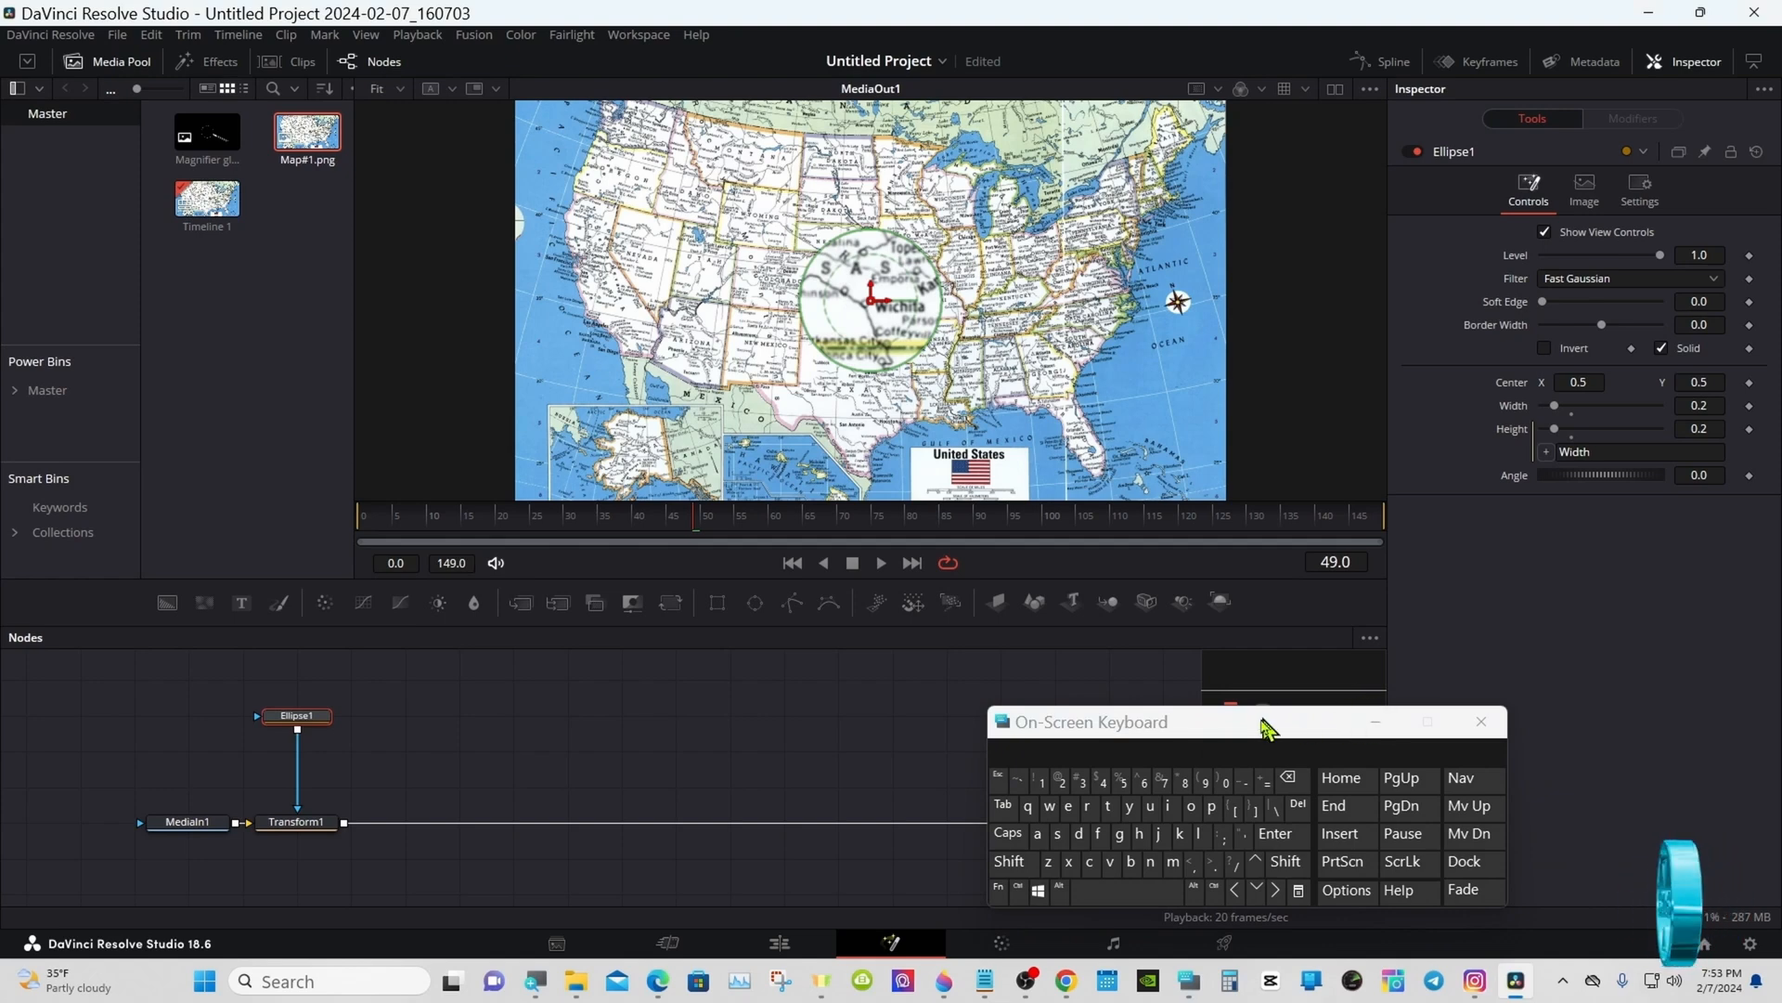
{"action": "left_click", "coordinate": [1378, 724]}
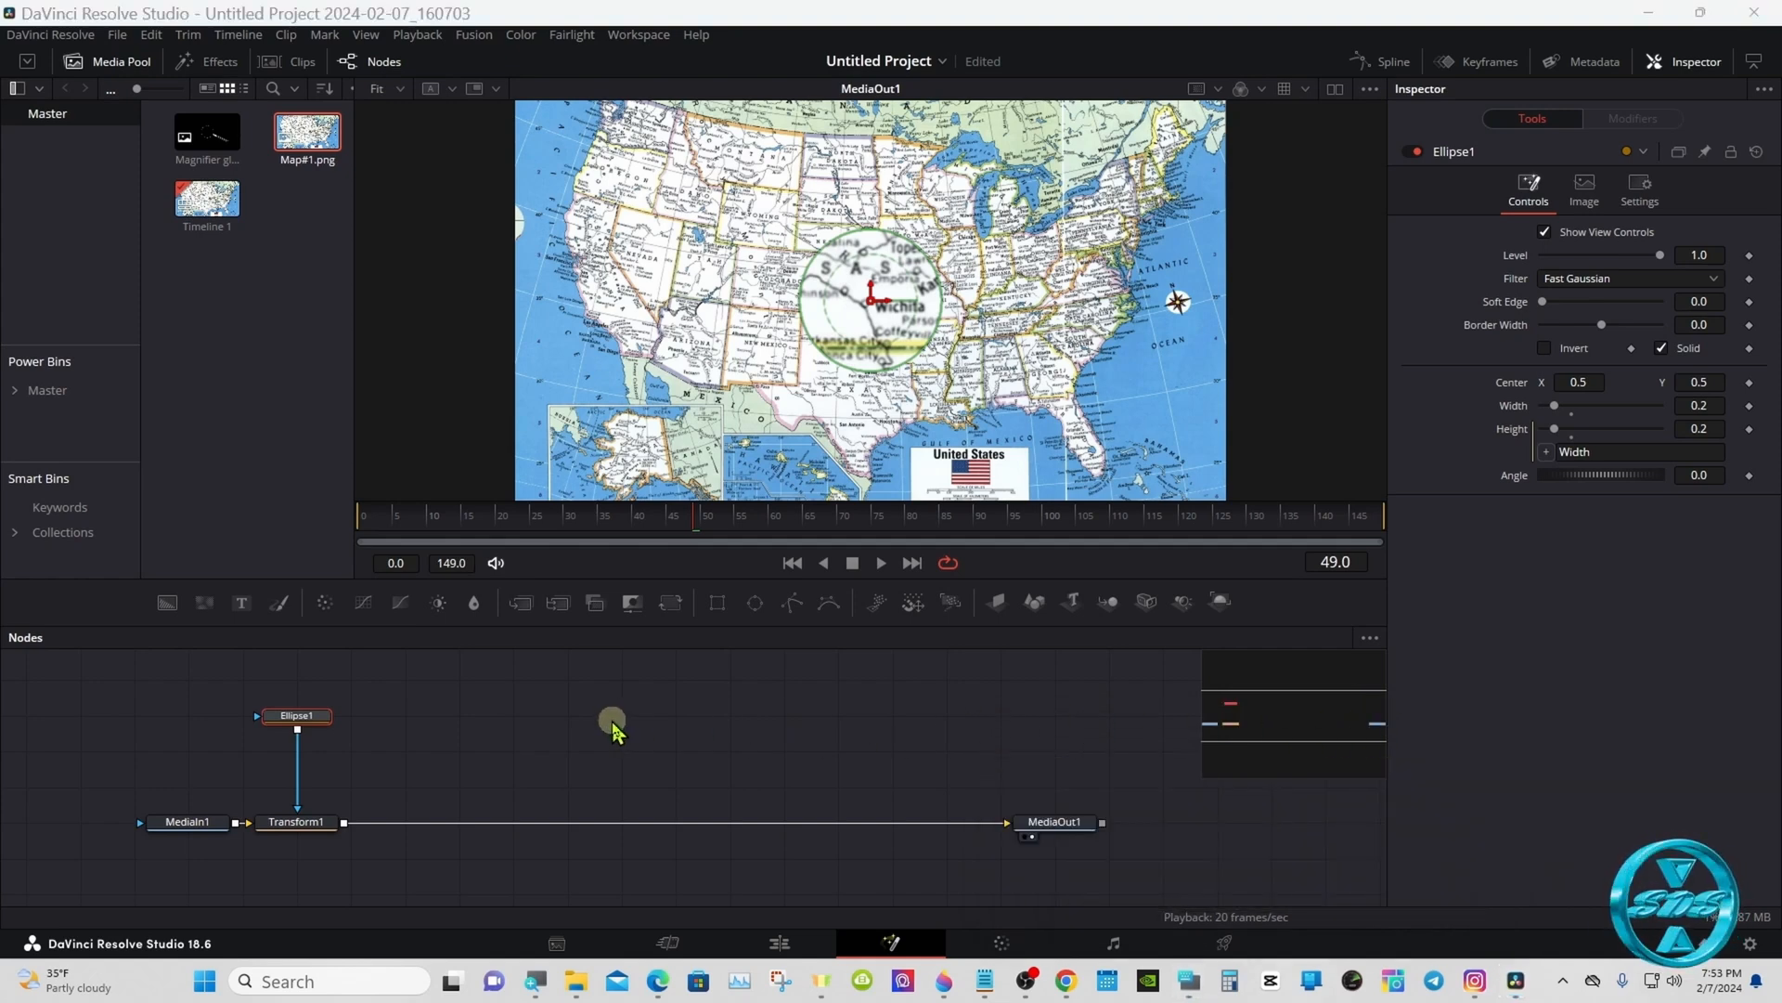
{"action": "left_click", "coordinate": [1725, 133]}
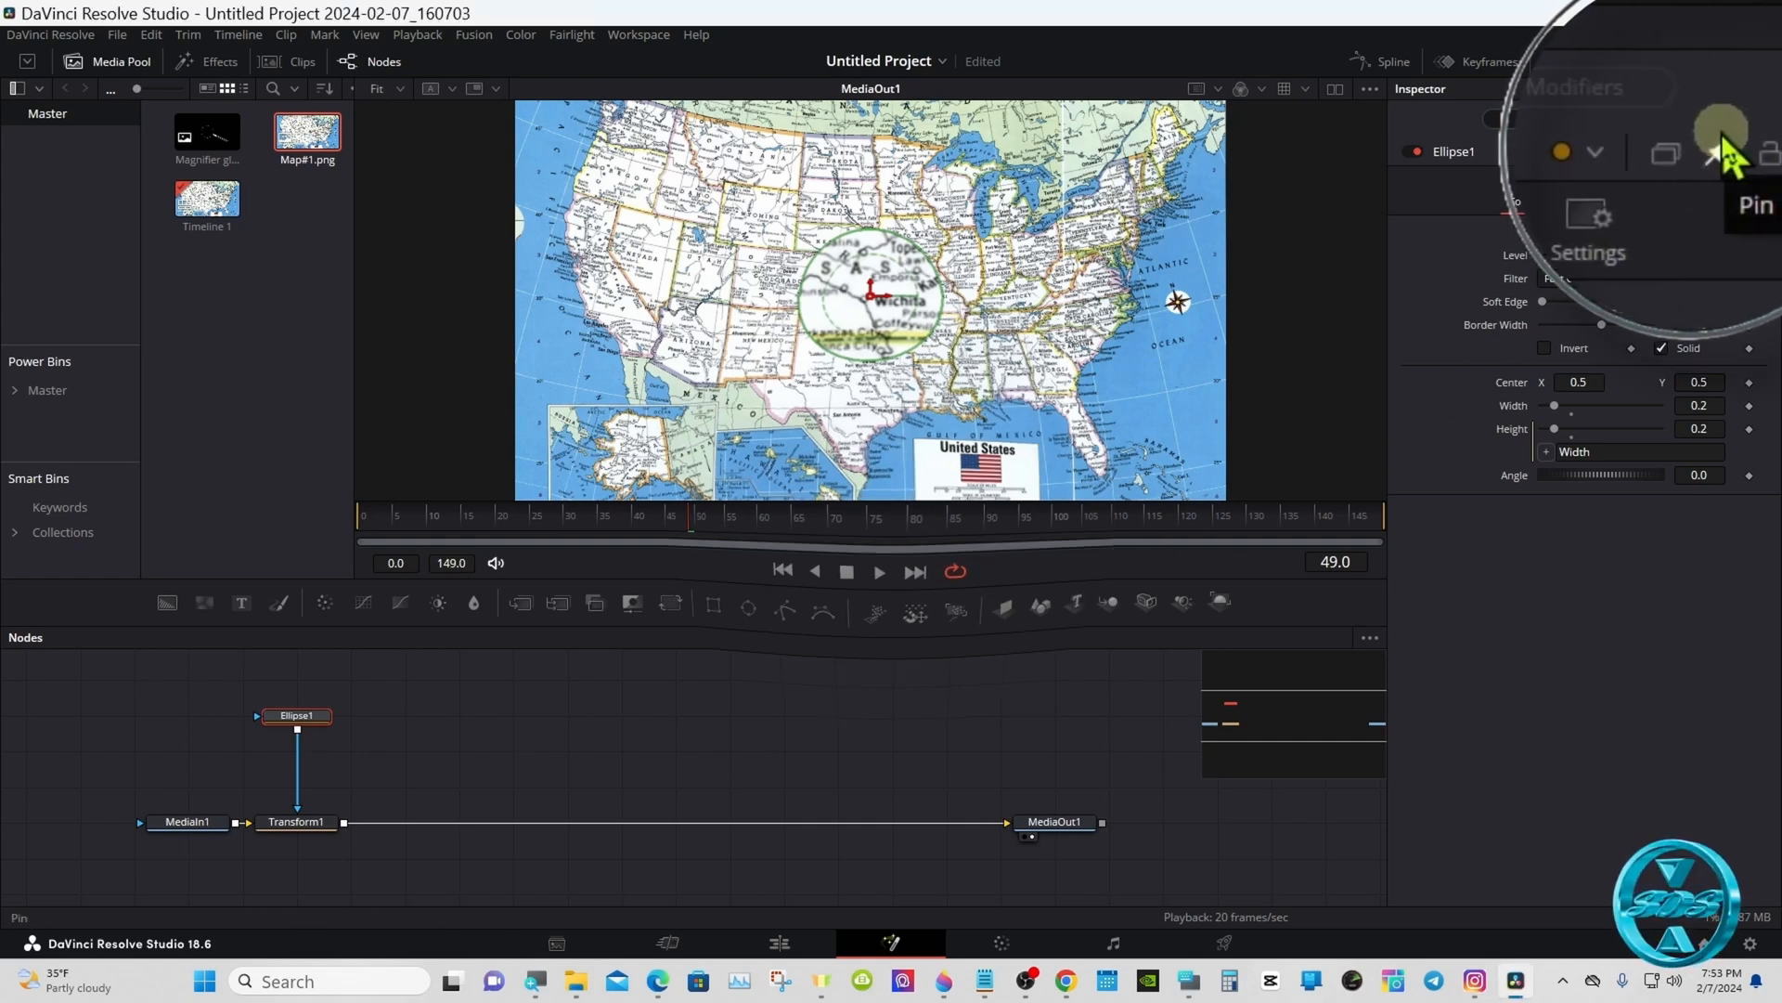
Add an expression to Transform1's Pivot that links it to Ellipse1.Center
{"action": "left_click", "coordinate": [309, 821]}
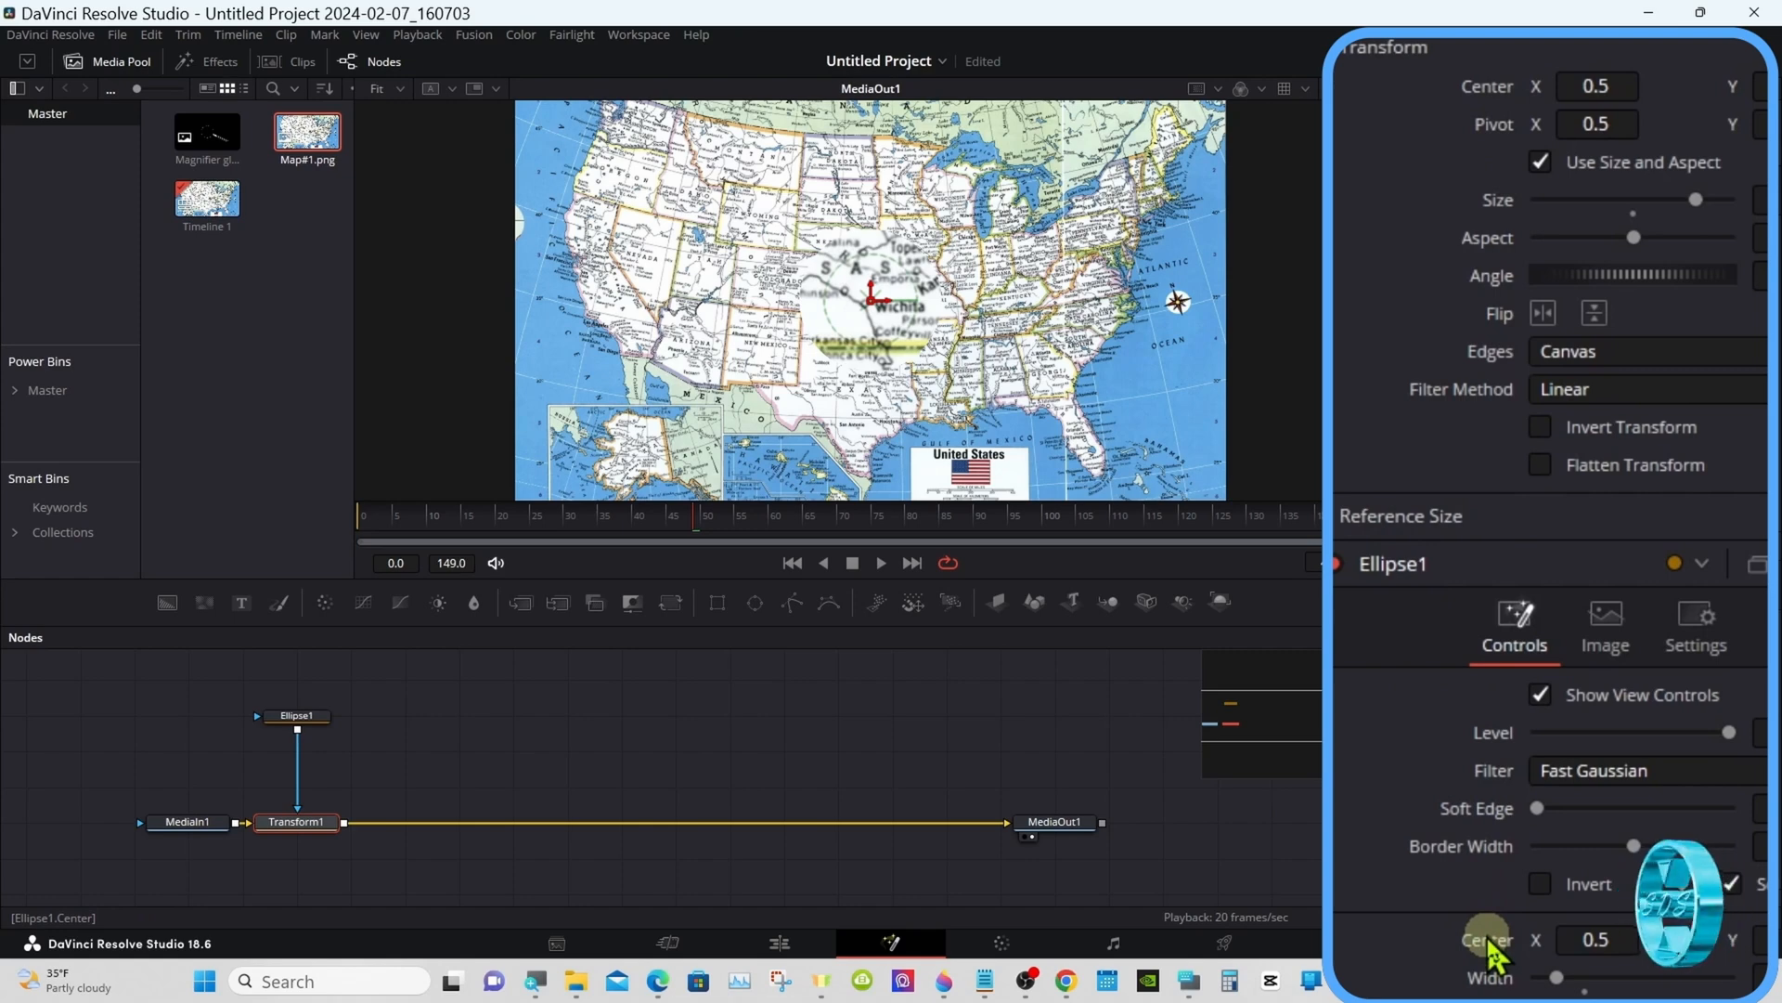
{"action": "right_click", "coordinate": [1501, 142]}
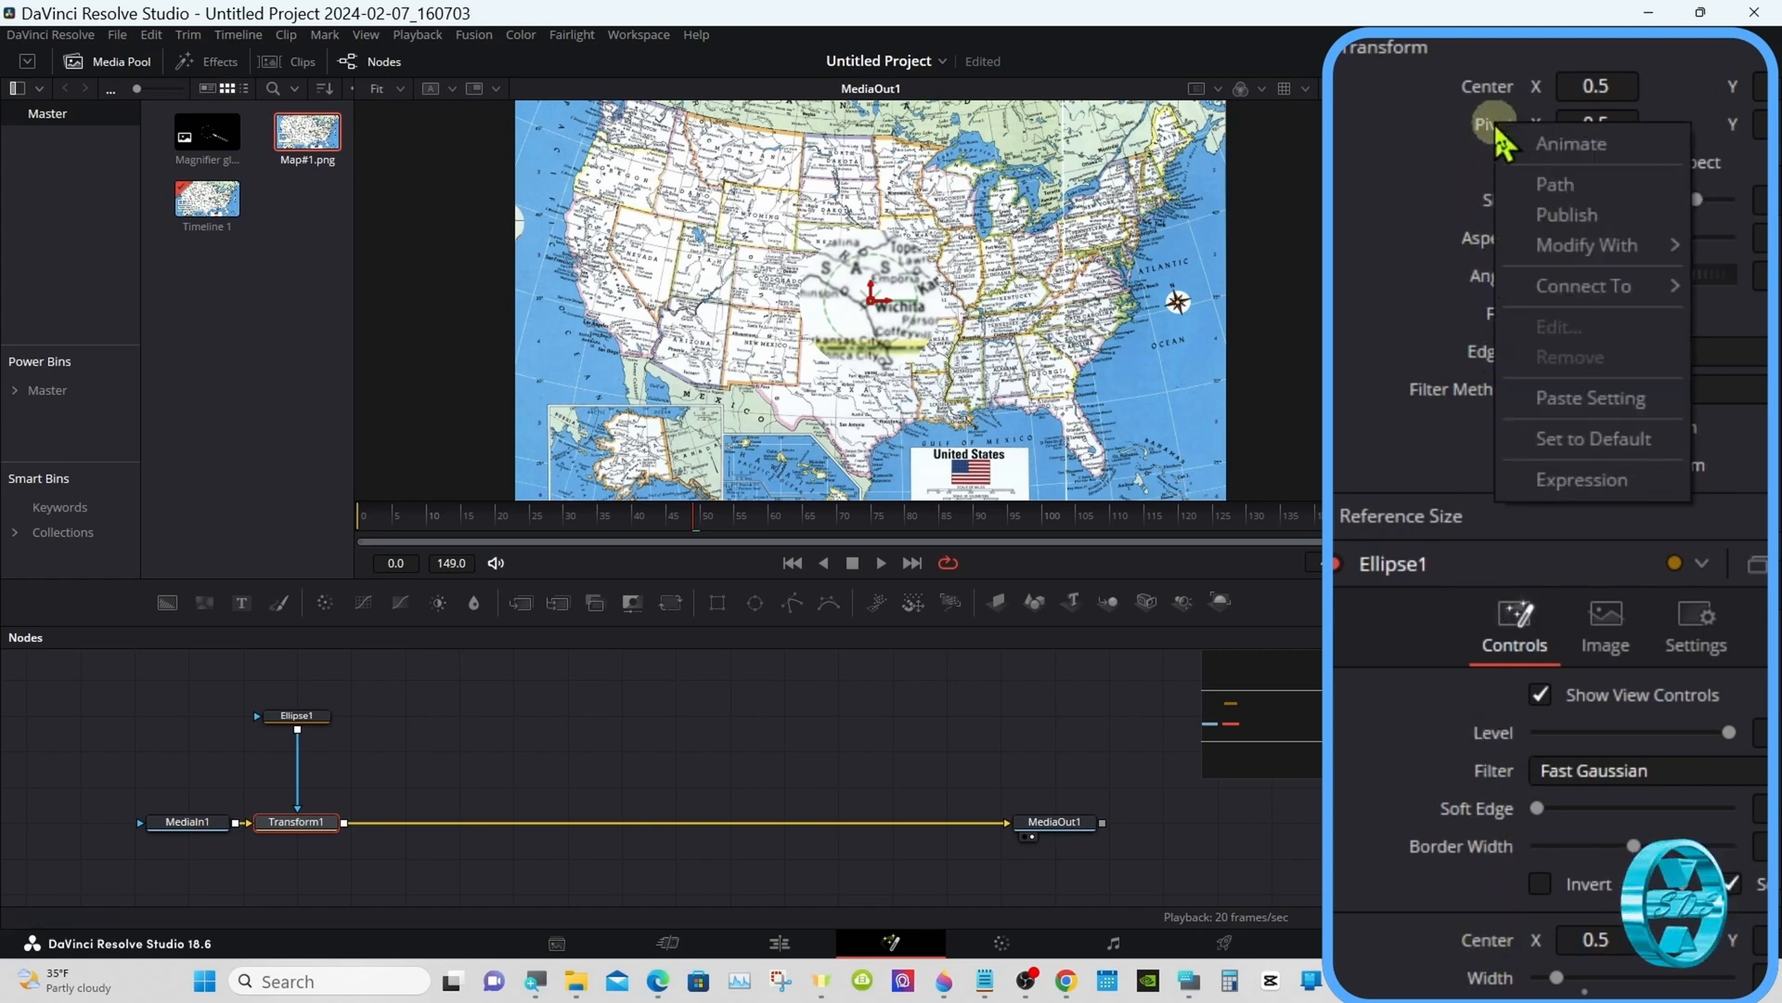
{"action": "left_click", "coordinate": [1613, 483]}
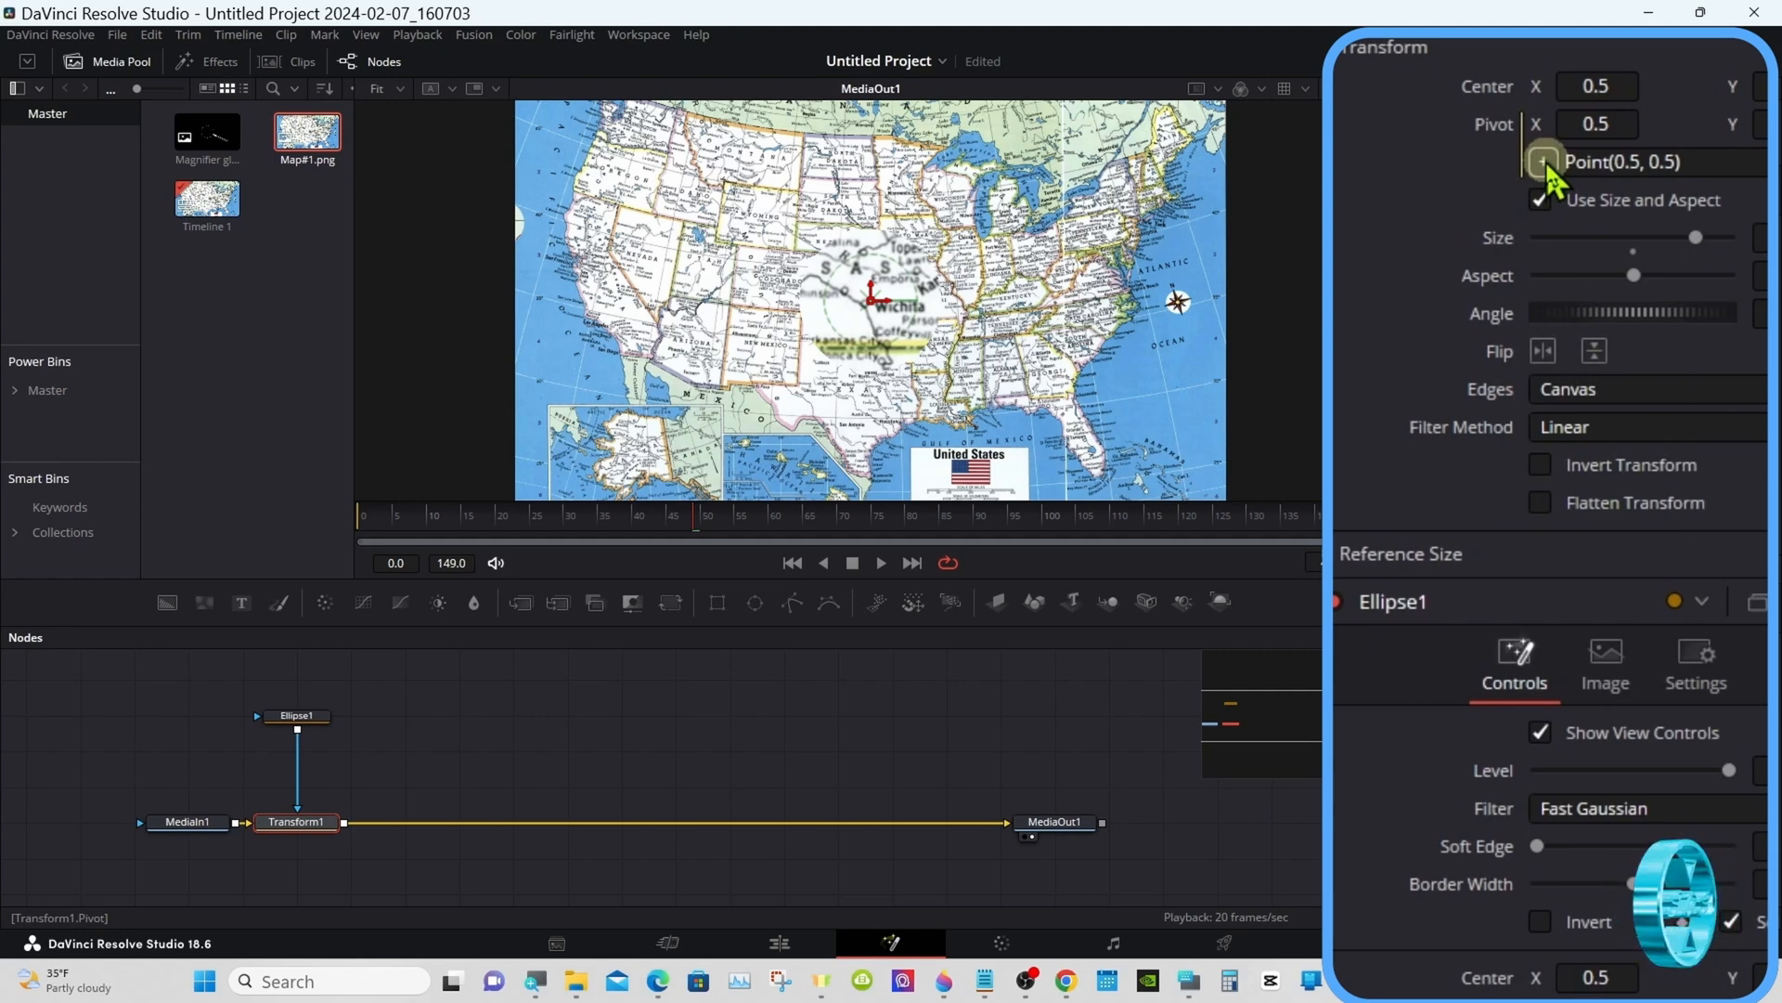
{"action": "left_click_drag", "start_coordinate": [1546, 160], "coordinate": [1505, 980]}
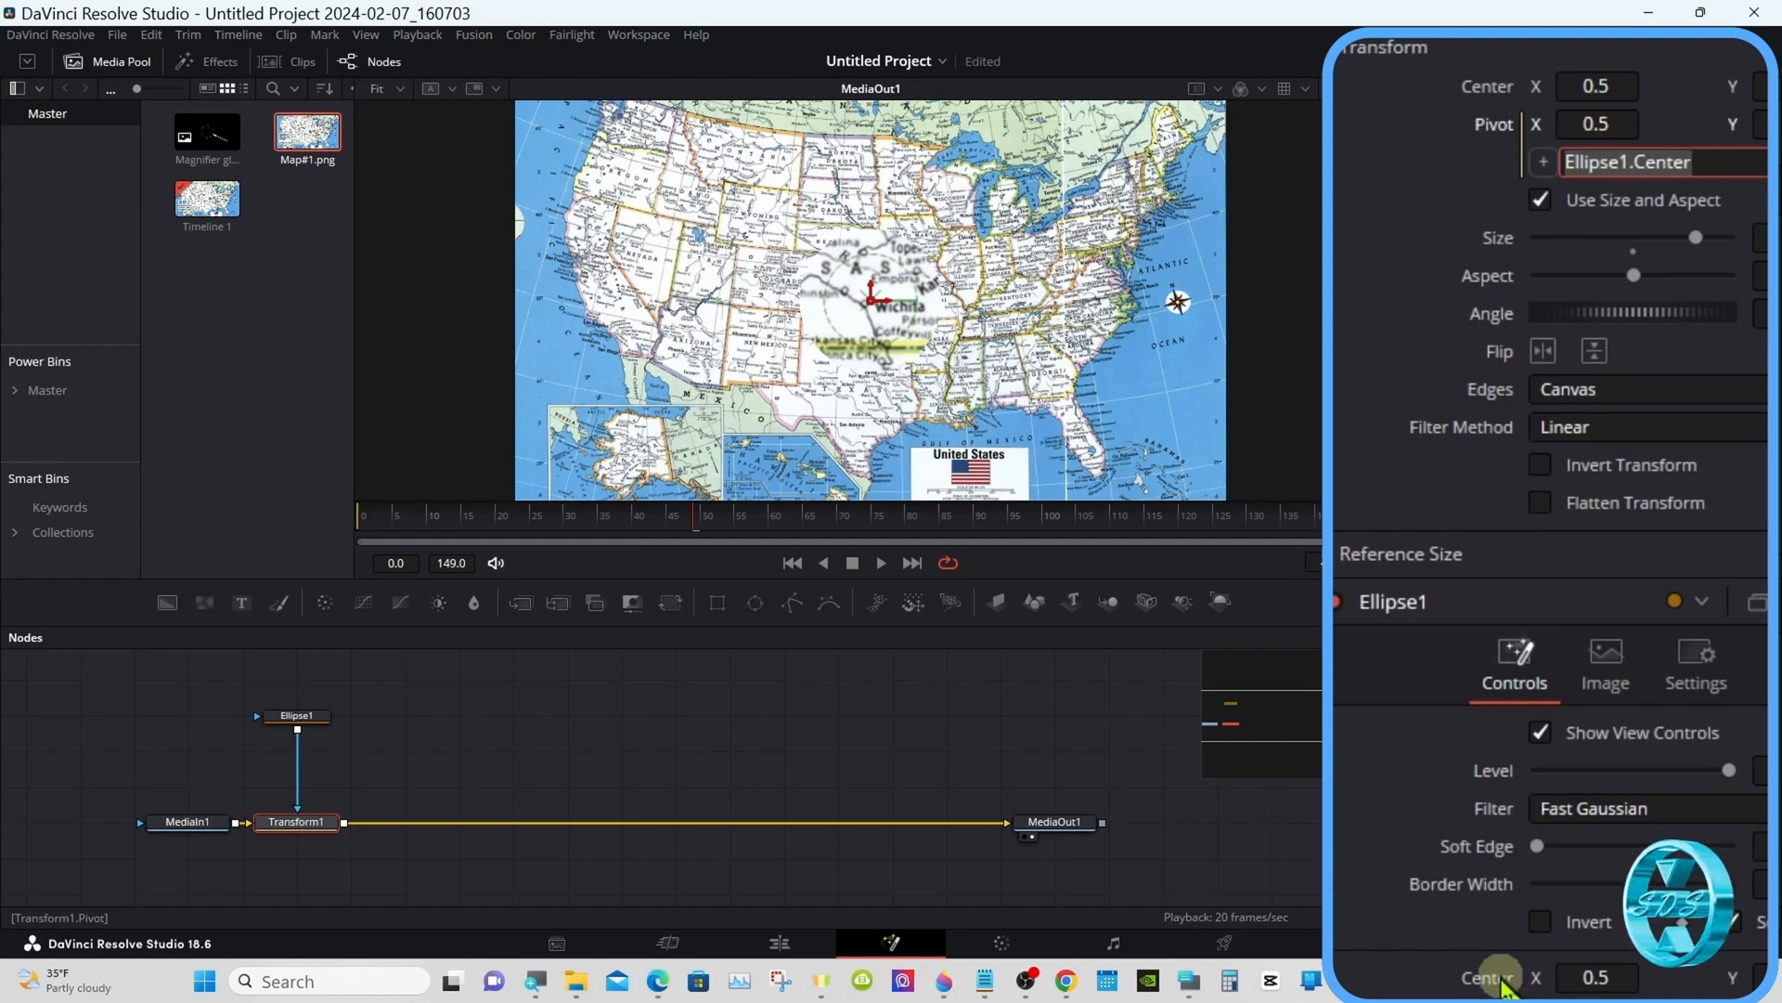
{"action": "left_click", "coordinate": [1149, 746]}
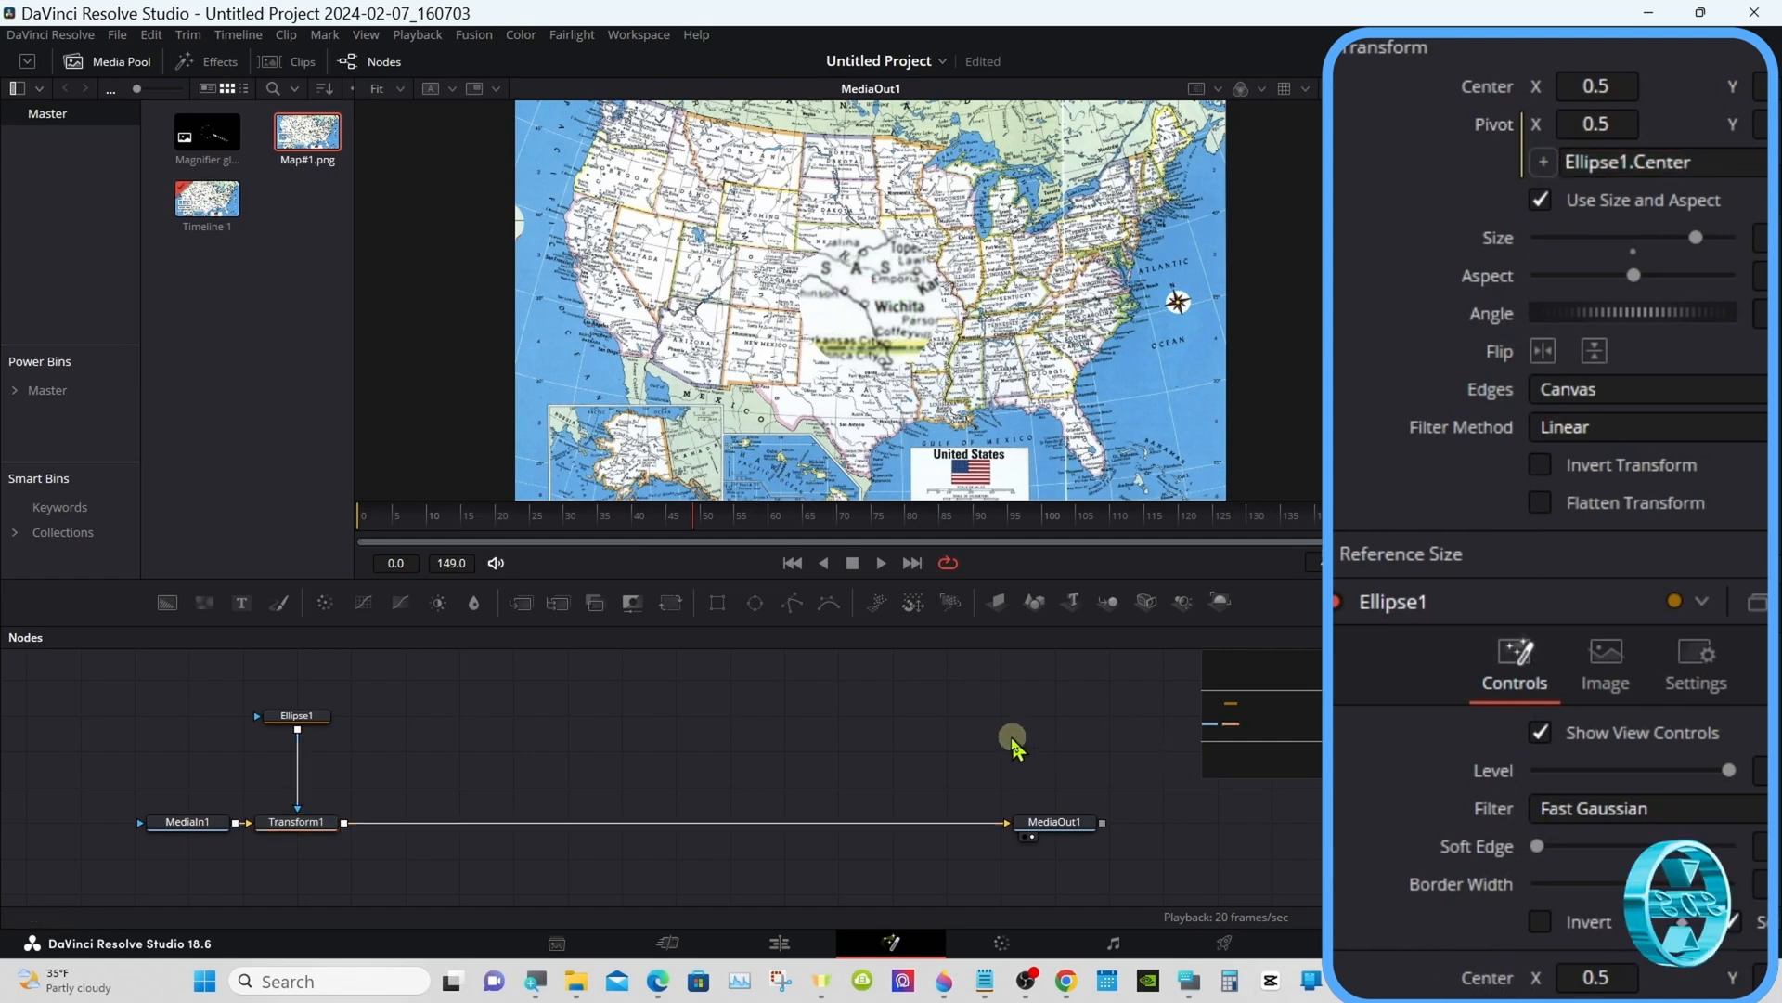
Try moving the ellipse mask to the map's southwest coast and across to the Midwest, and reset its center
{"action": "left_click", "coordinate": [336, 722]}
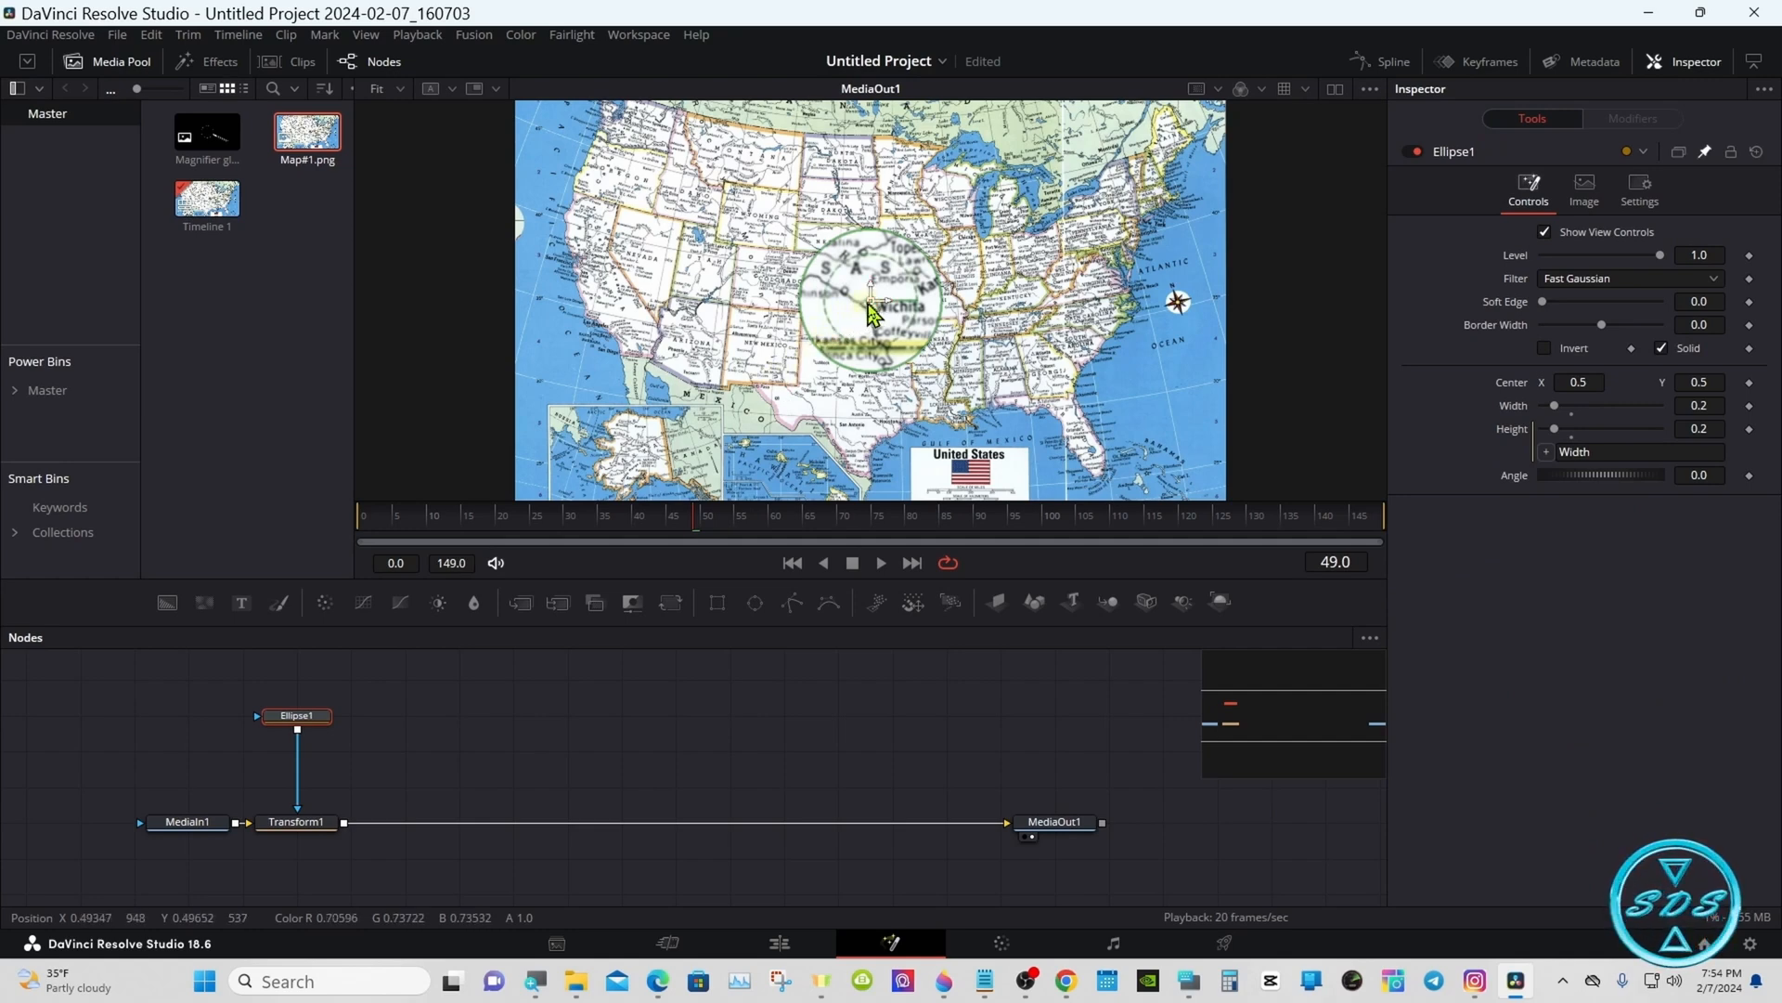
{"action": "left_click_drag", "start_coordinate": [878, 314], "coordinate": [629, 376]}
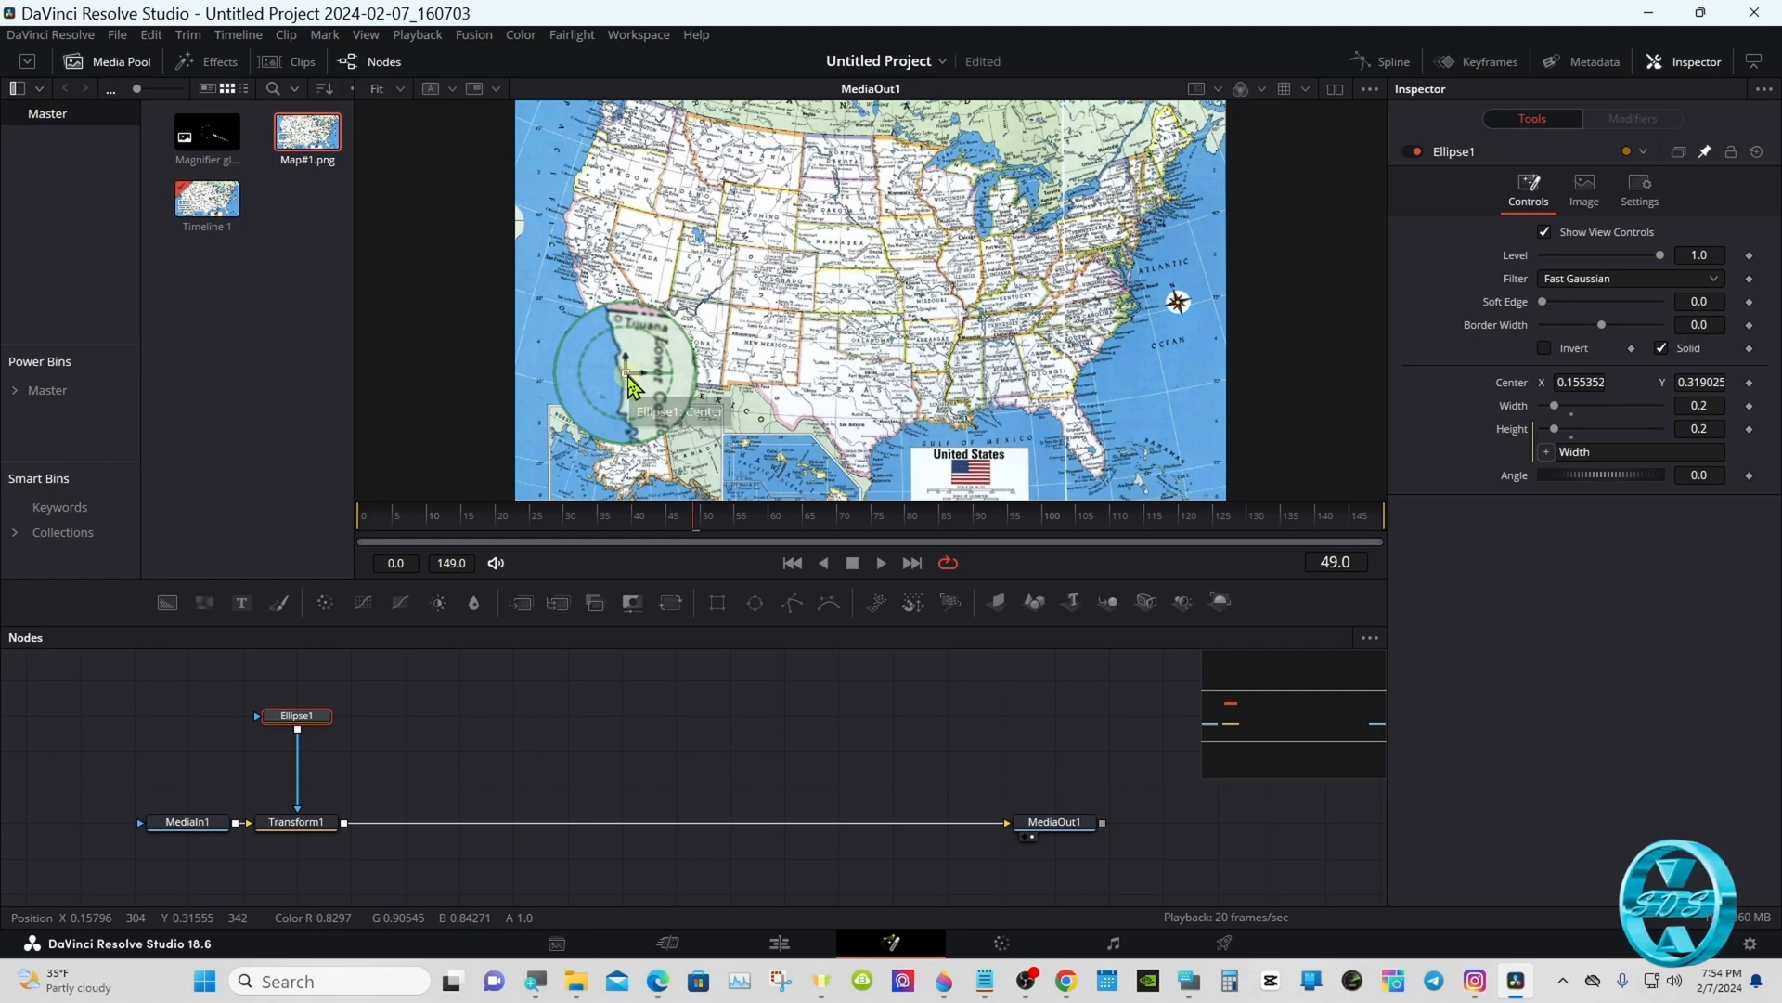
{"action": "left_click_drag", "start_coordinate": [629, 383], "coordinate": [922, 273]}
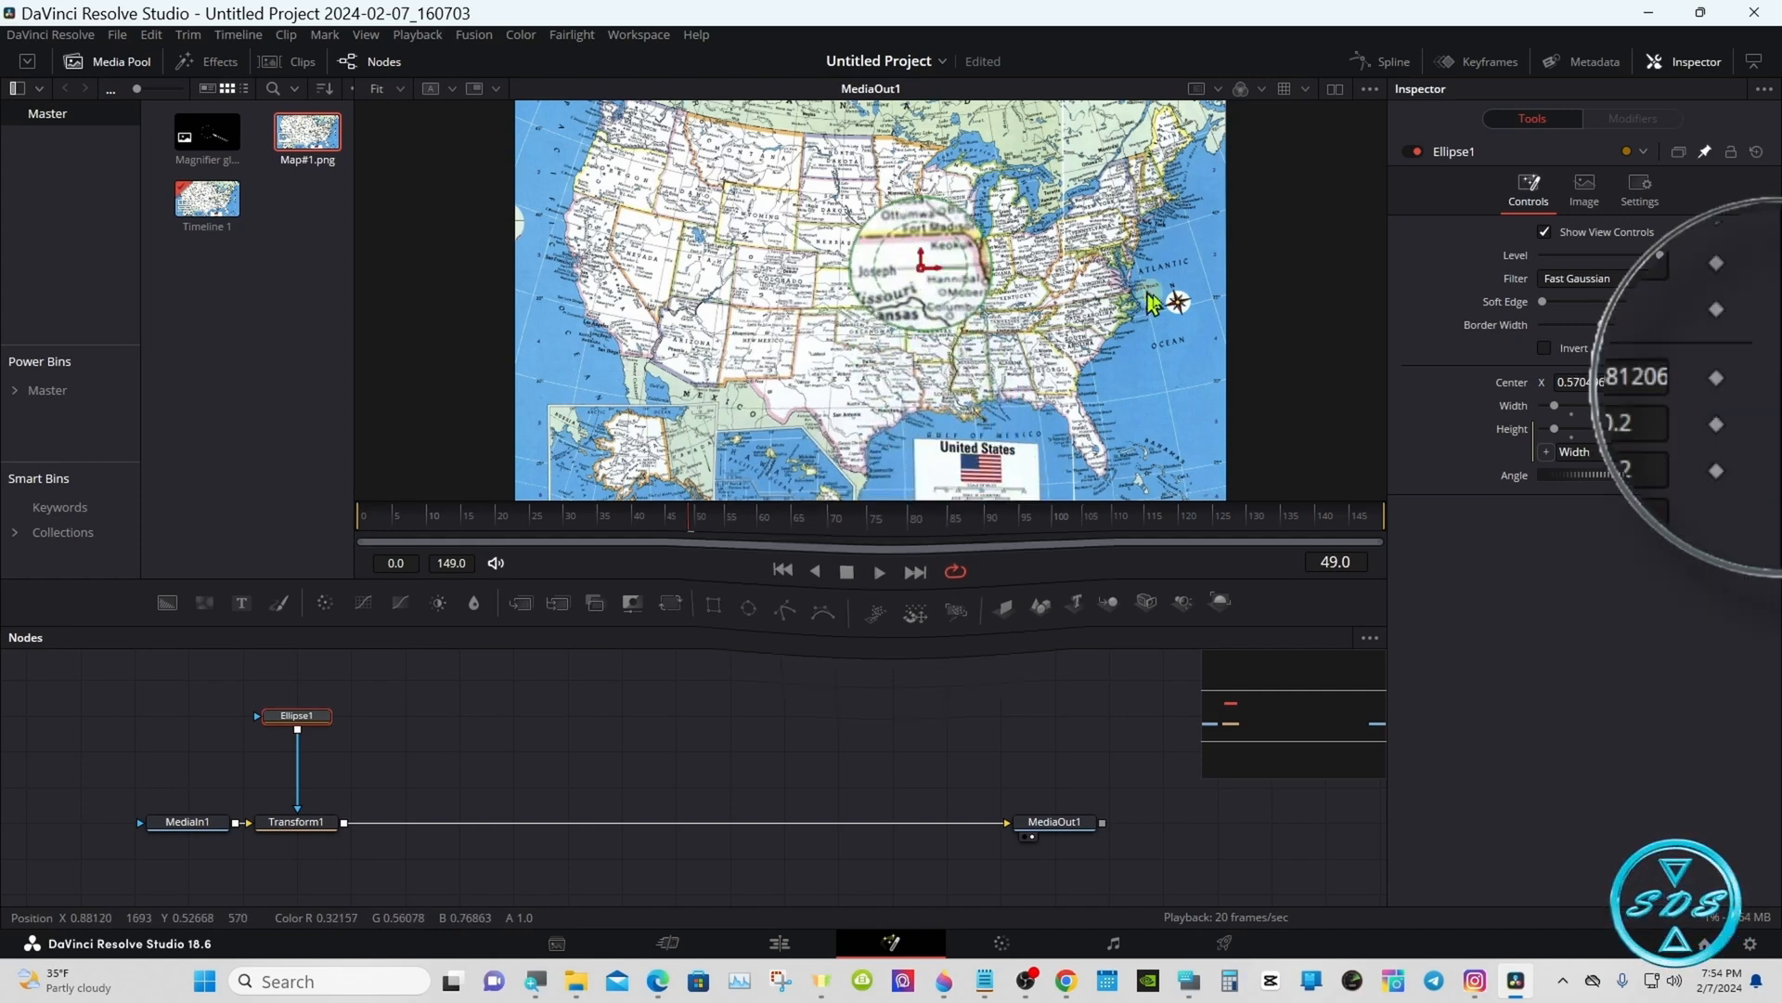
{"action": "double_click", "coordinate": [1494, 396]}
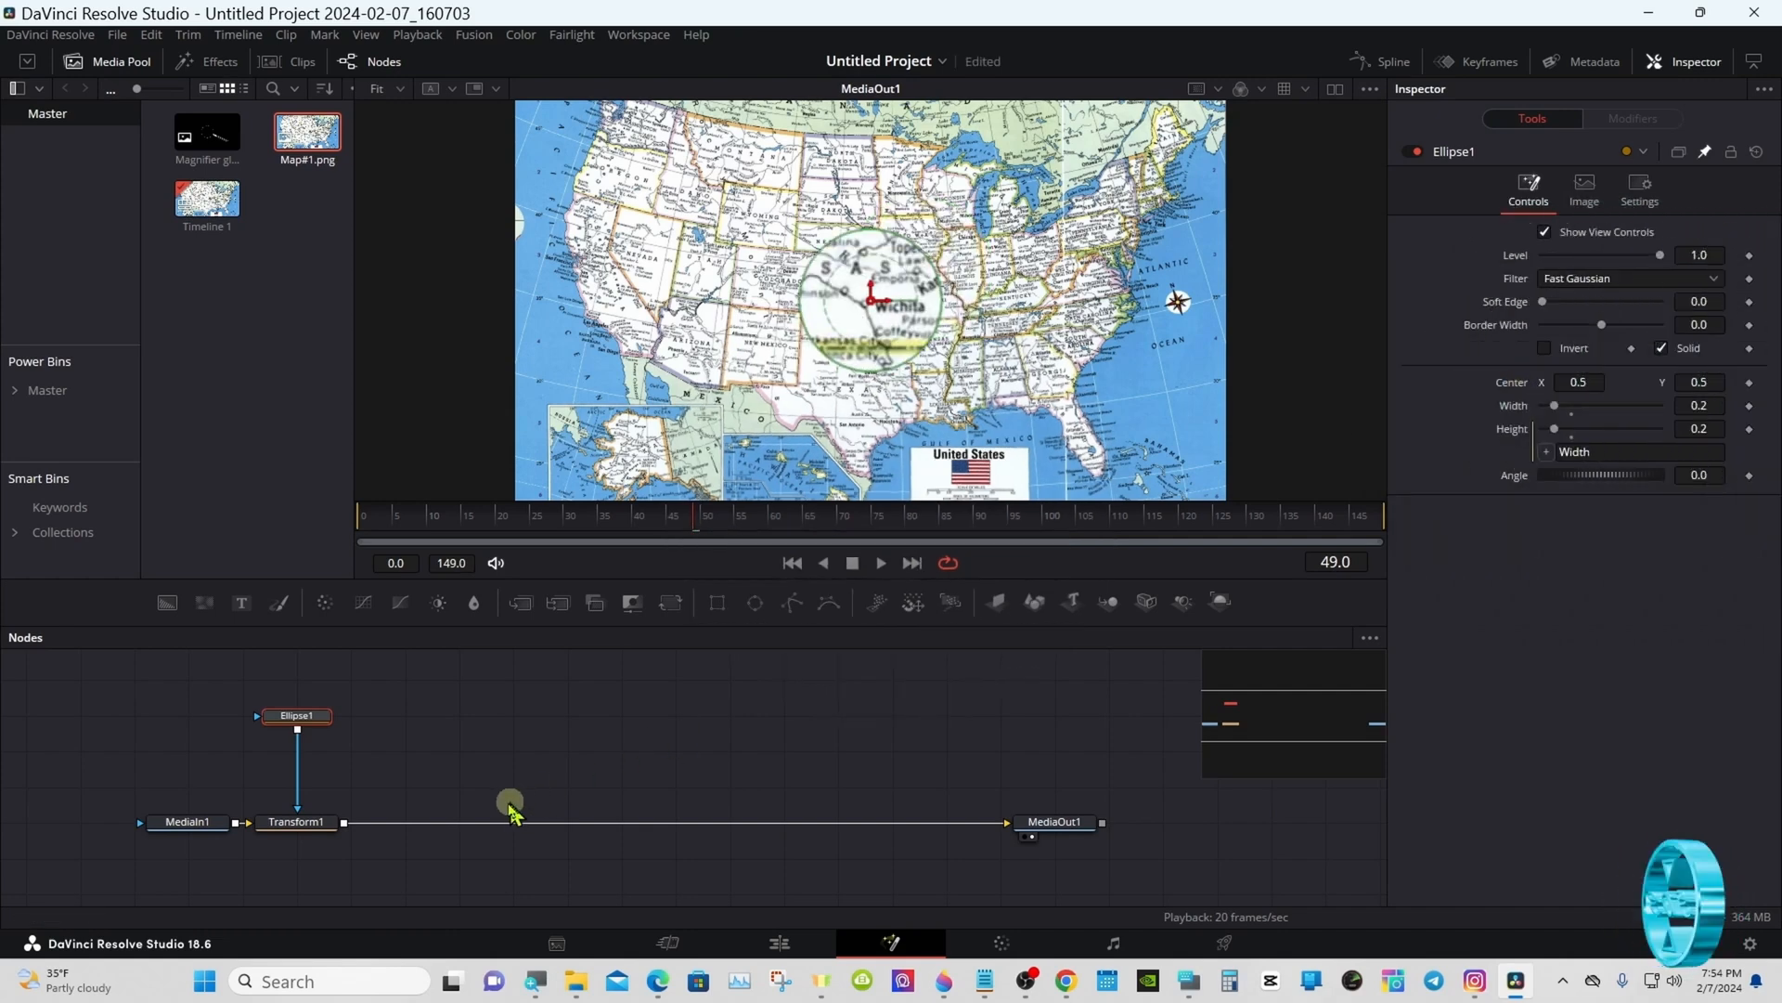
Insert a Merge node after Transform1 and move it farther along the connection toward MediaOut1
{"action": "left_click", "coordinate": [297, 822]}
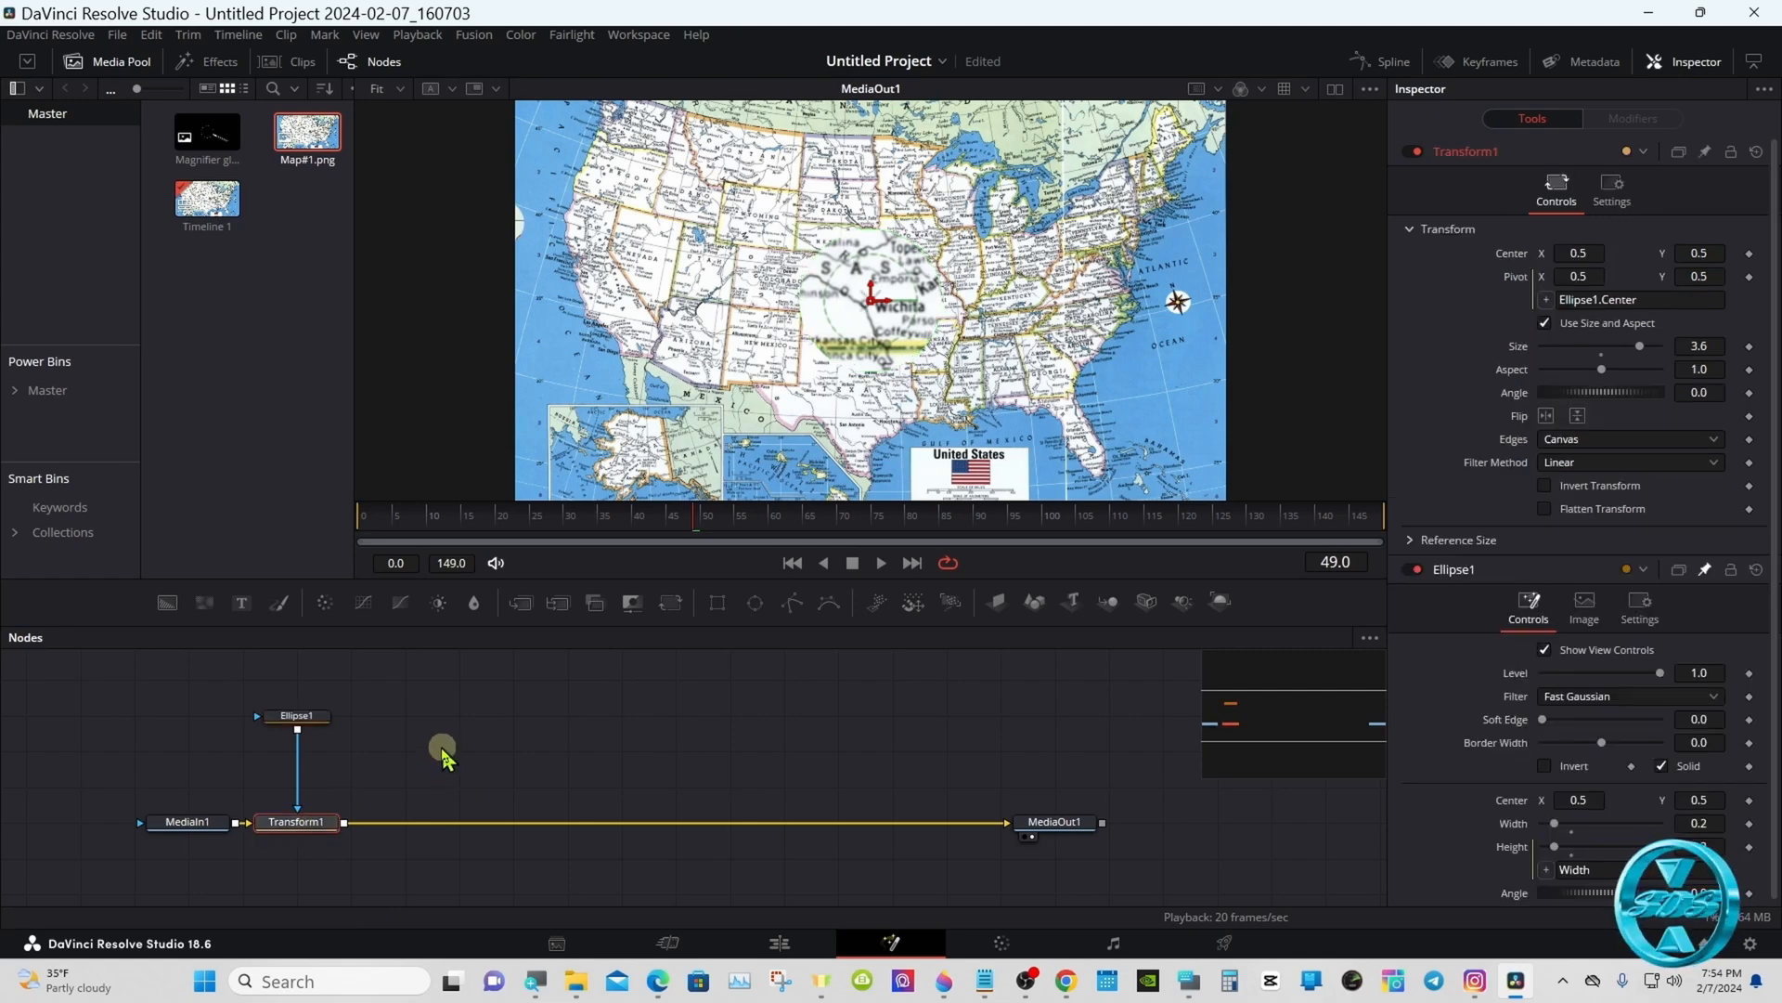
{"action": "left_click", "coordinate": [521, 603]}
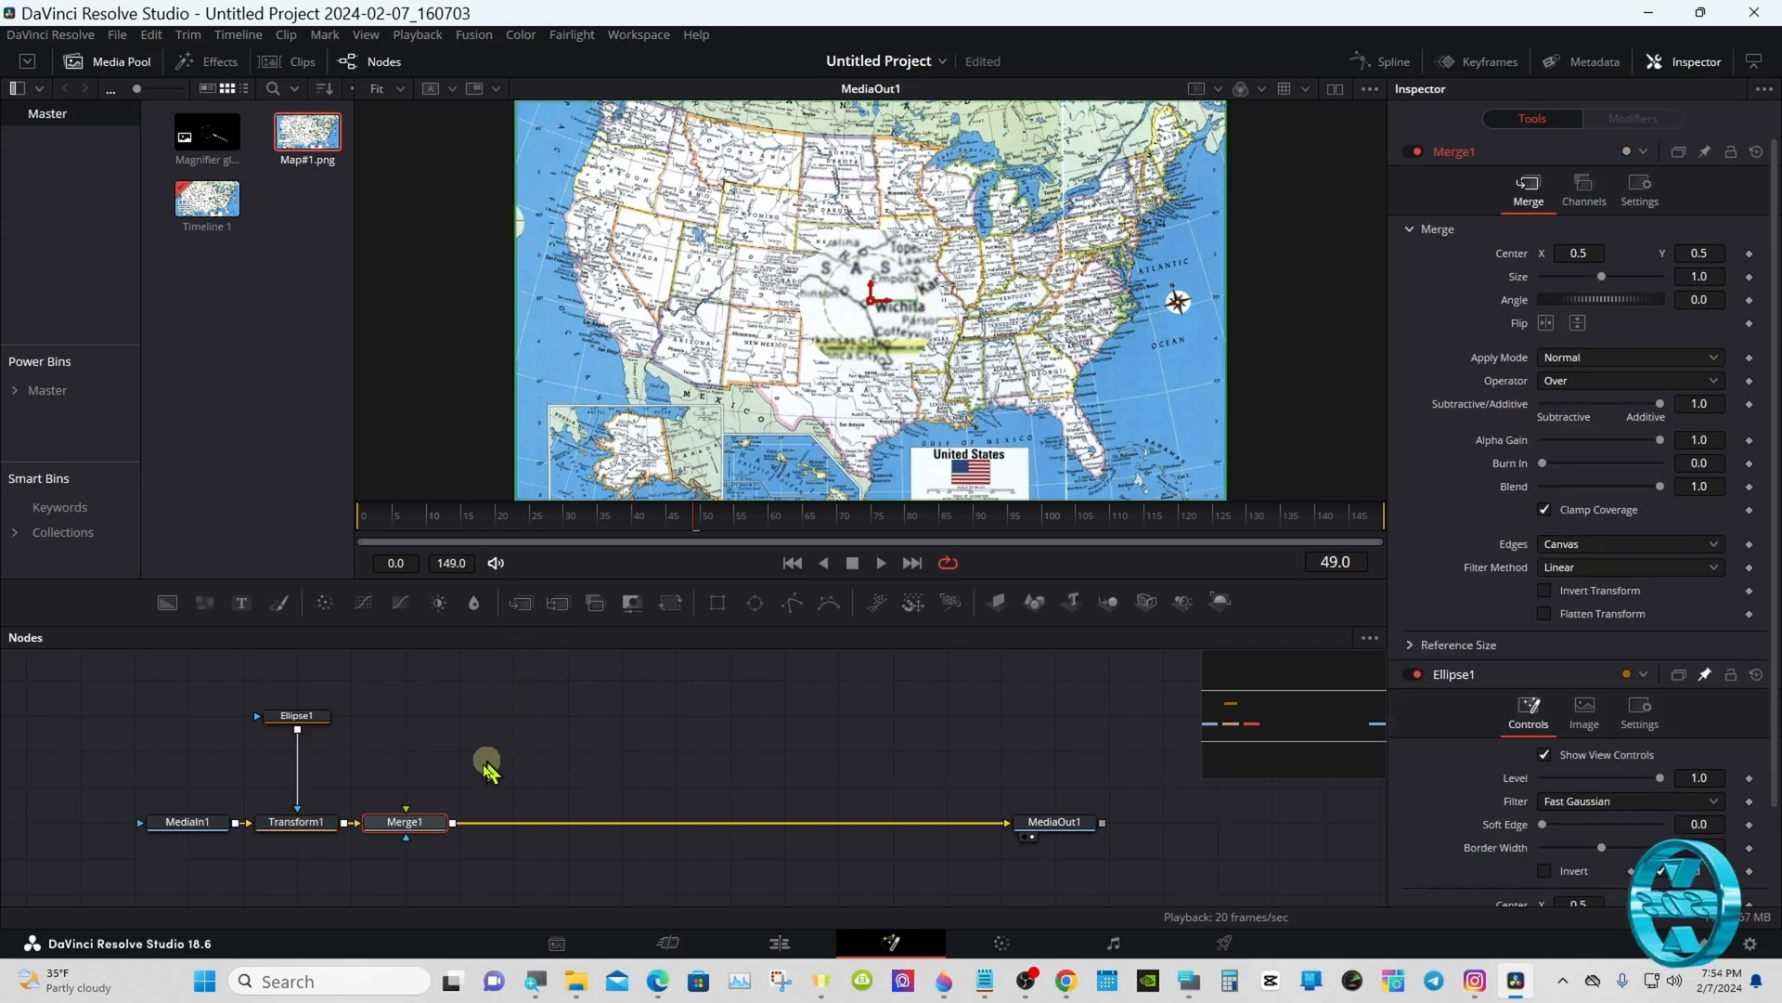
{"action": "left_click_drag", "start_coordinate": [436, 832], "coordinate": [546, 824]}
{"action": "left_click", "coordinate": [501, 772]}
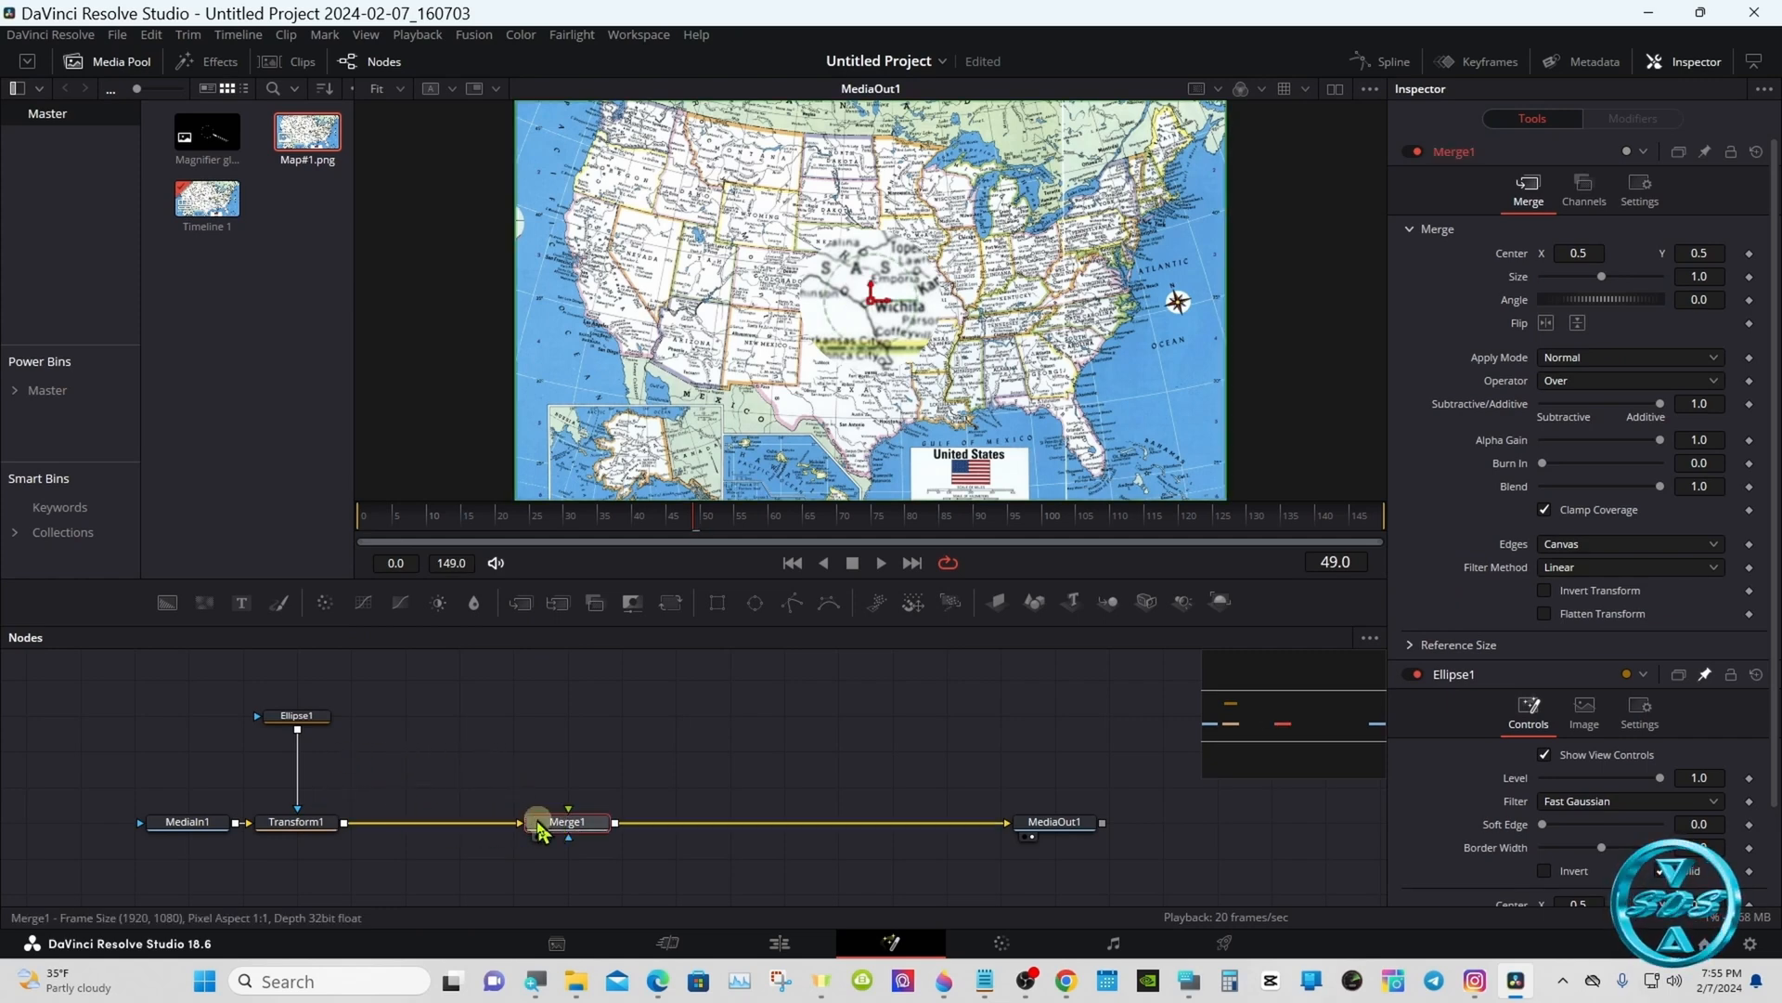
Insert a Brightness Contrast node between Transform1 and Merge1 and connect Ellipse1 to it as an effect mask
{"action": "left_click", "coordinate": [306, 828]}
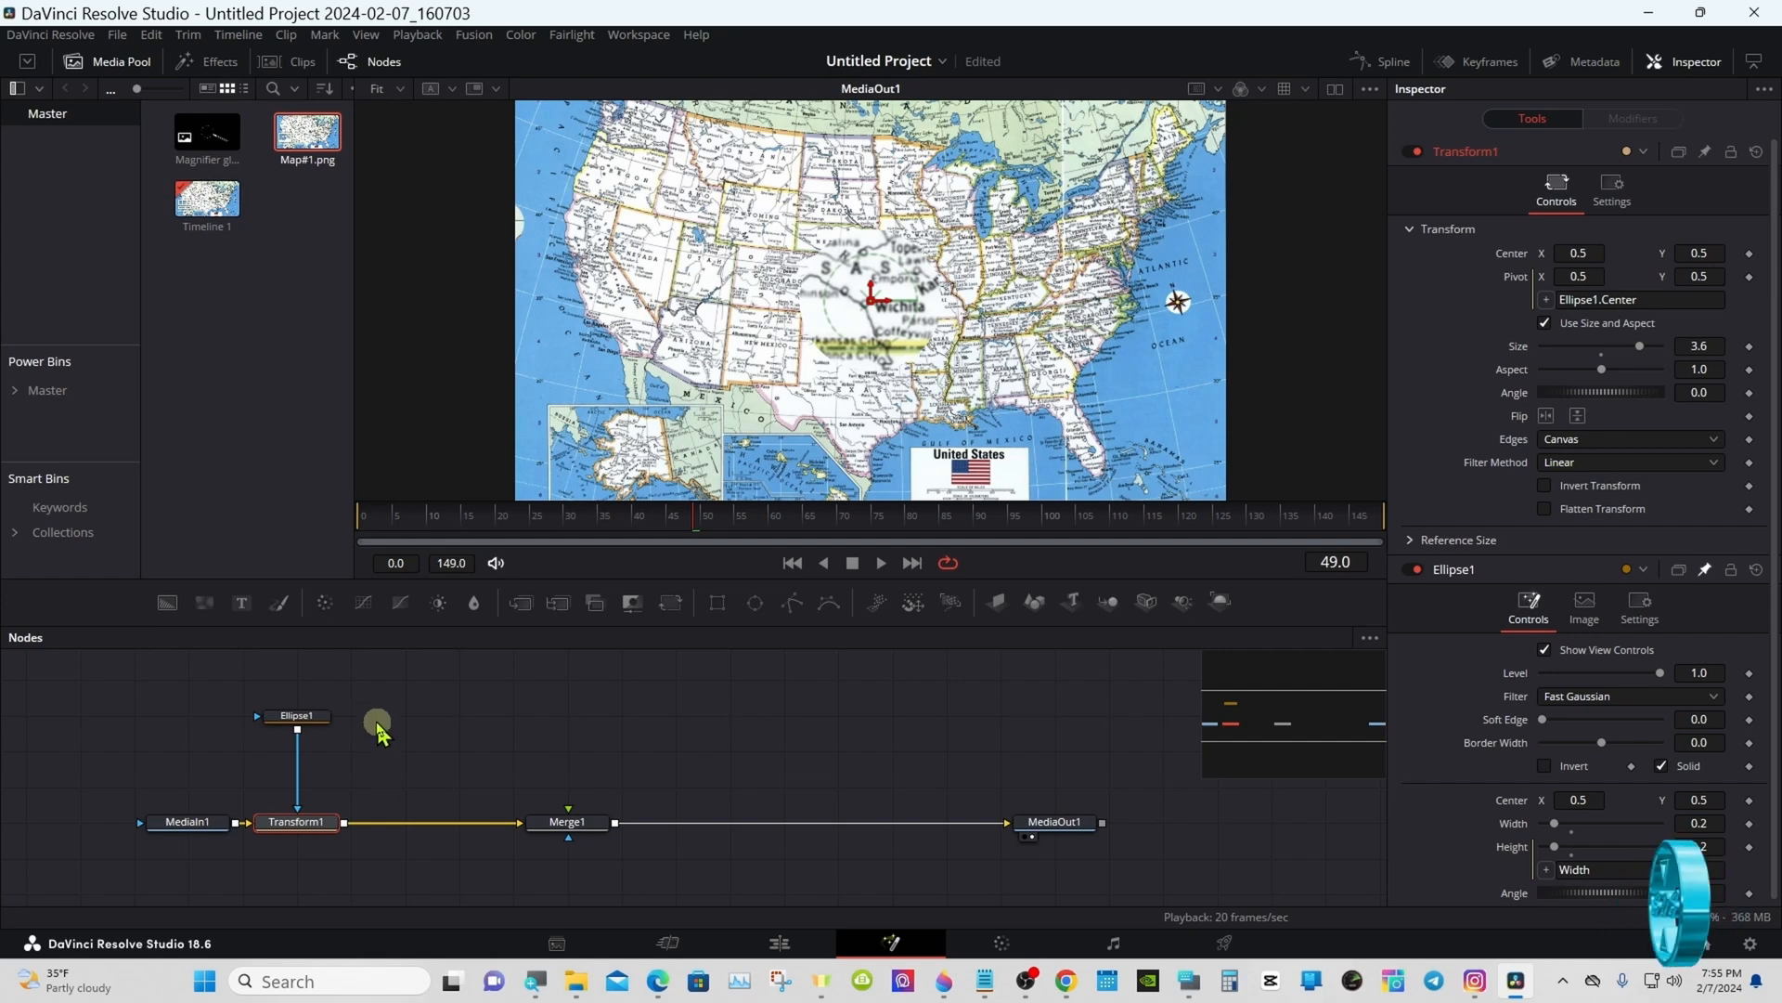
{"action": "left_click", "coordinate": [438, 605]}
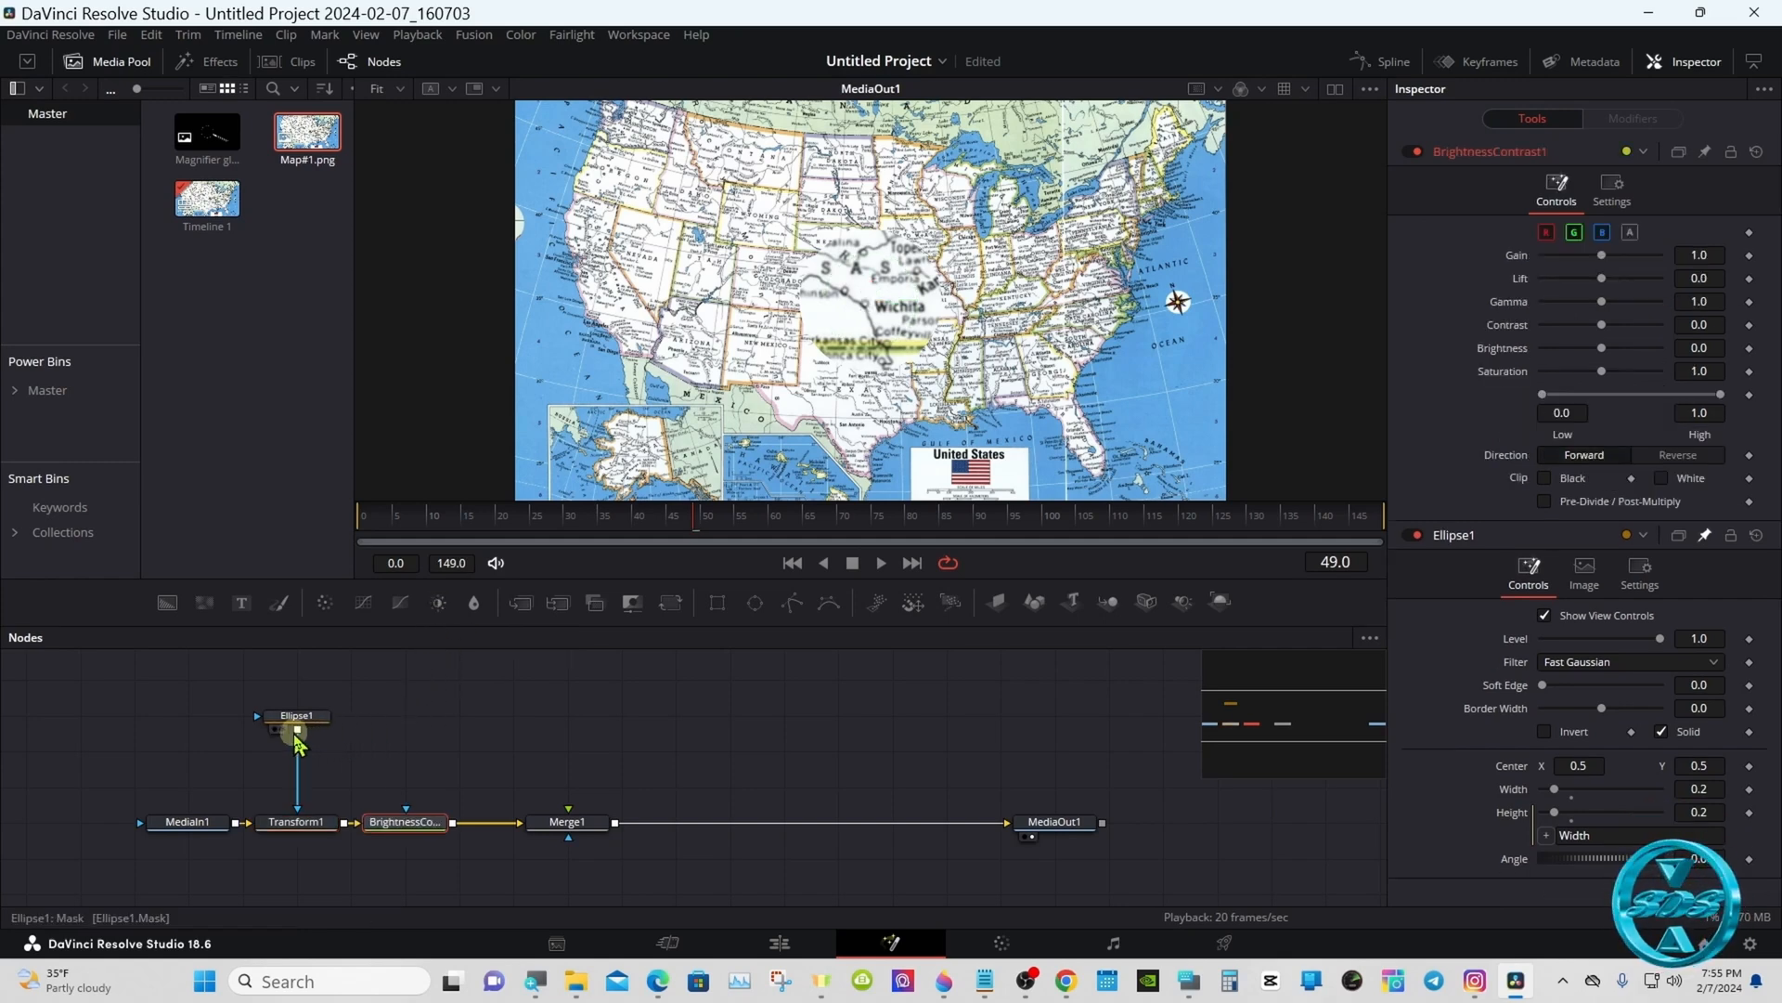
{"action": "left_click_drag", "start_coordinate": [299, 740], "coordinate": [420, 833]}
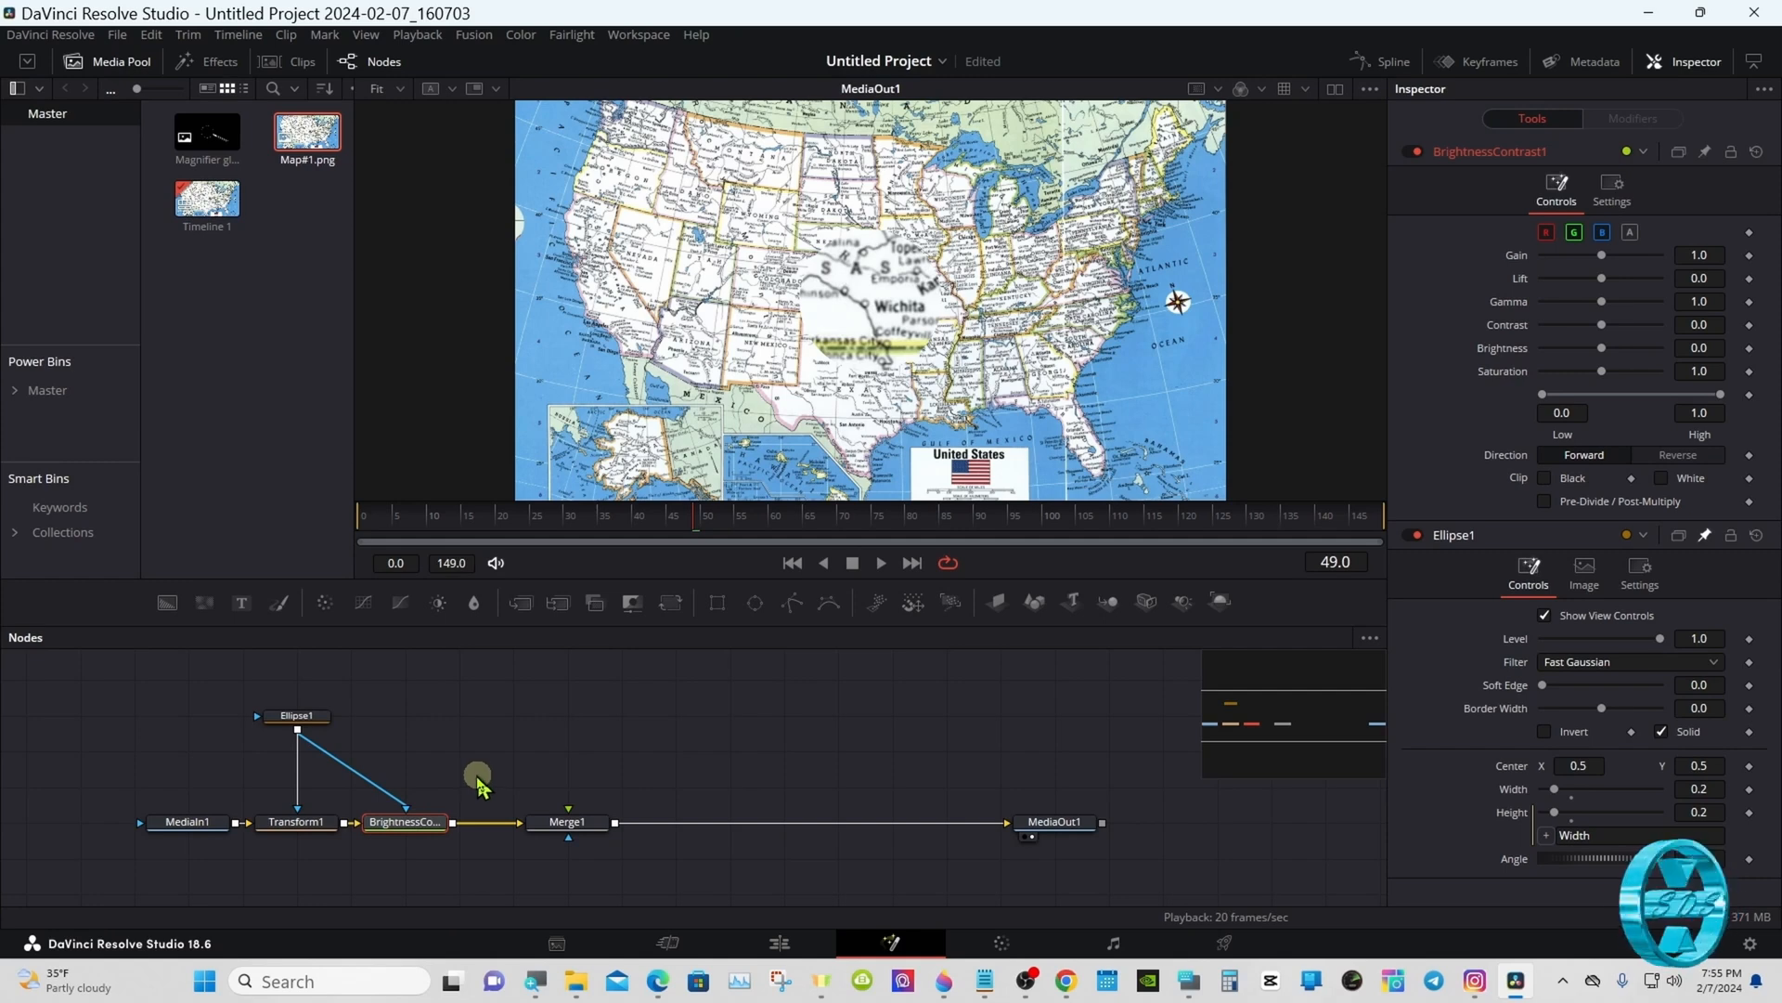
Try raising the Brightness of BrightnessContrast1 inside the ellipse area and reset it to its default
{"action": "left_click", "coordinate": [311, 716]}
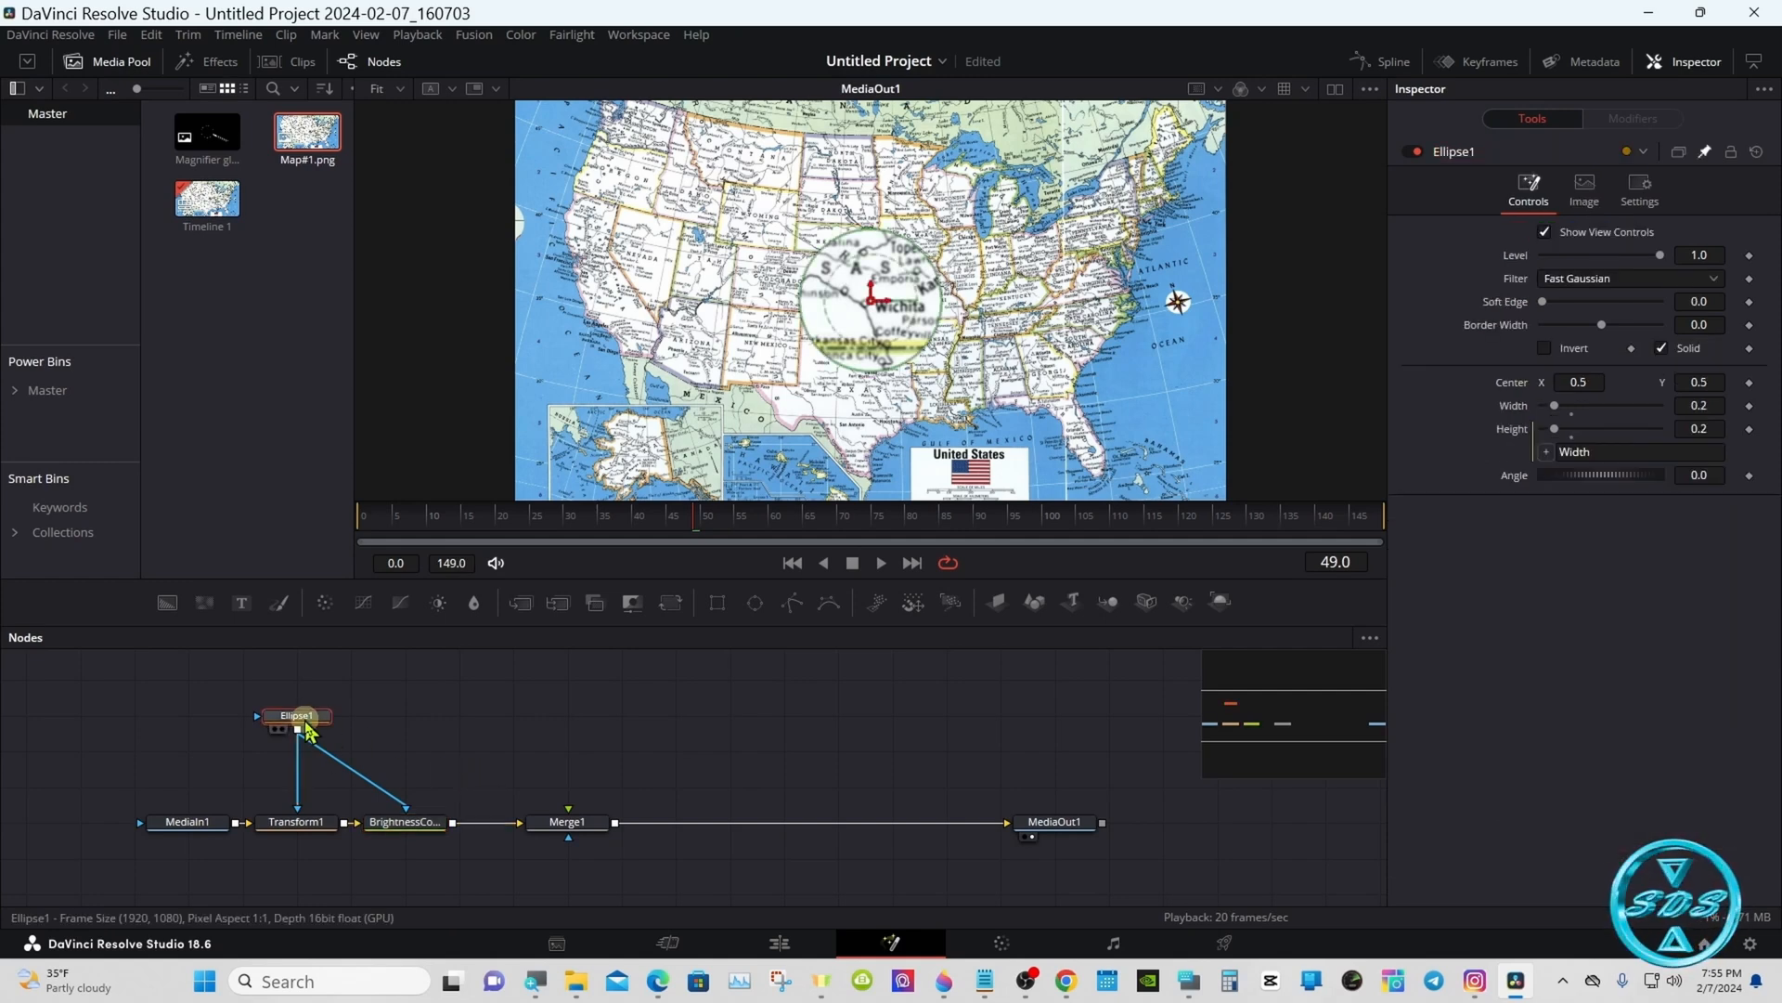
{"action": "left_click", "coordinate": [414, 824]}
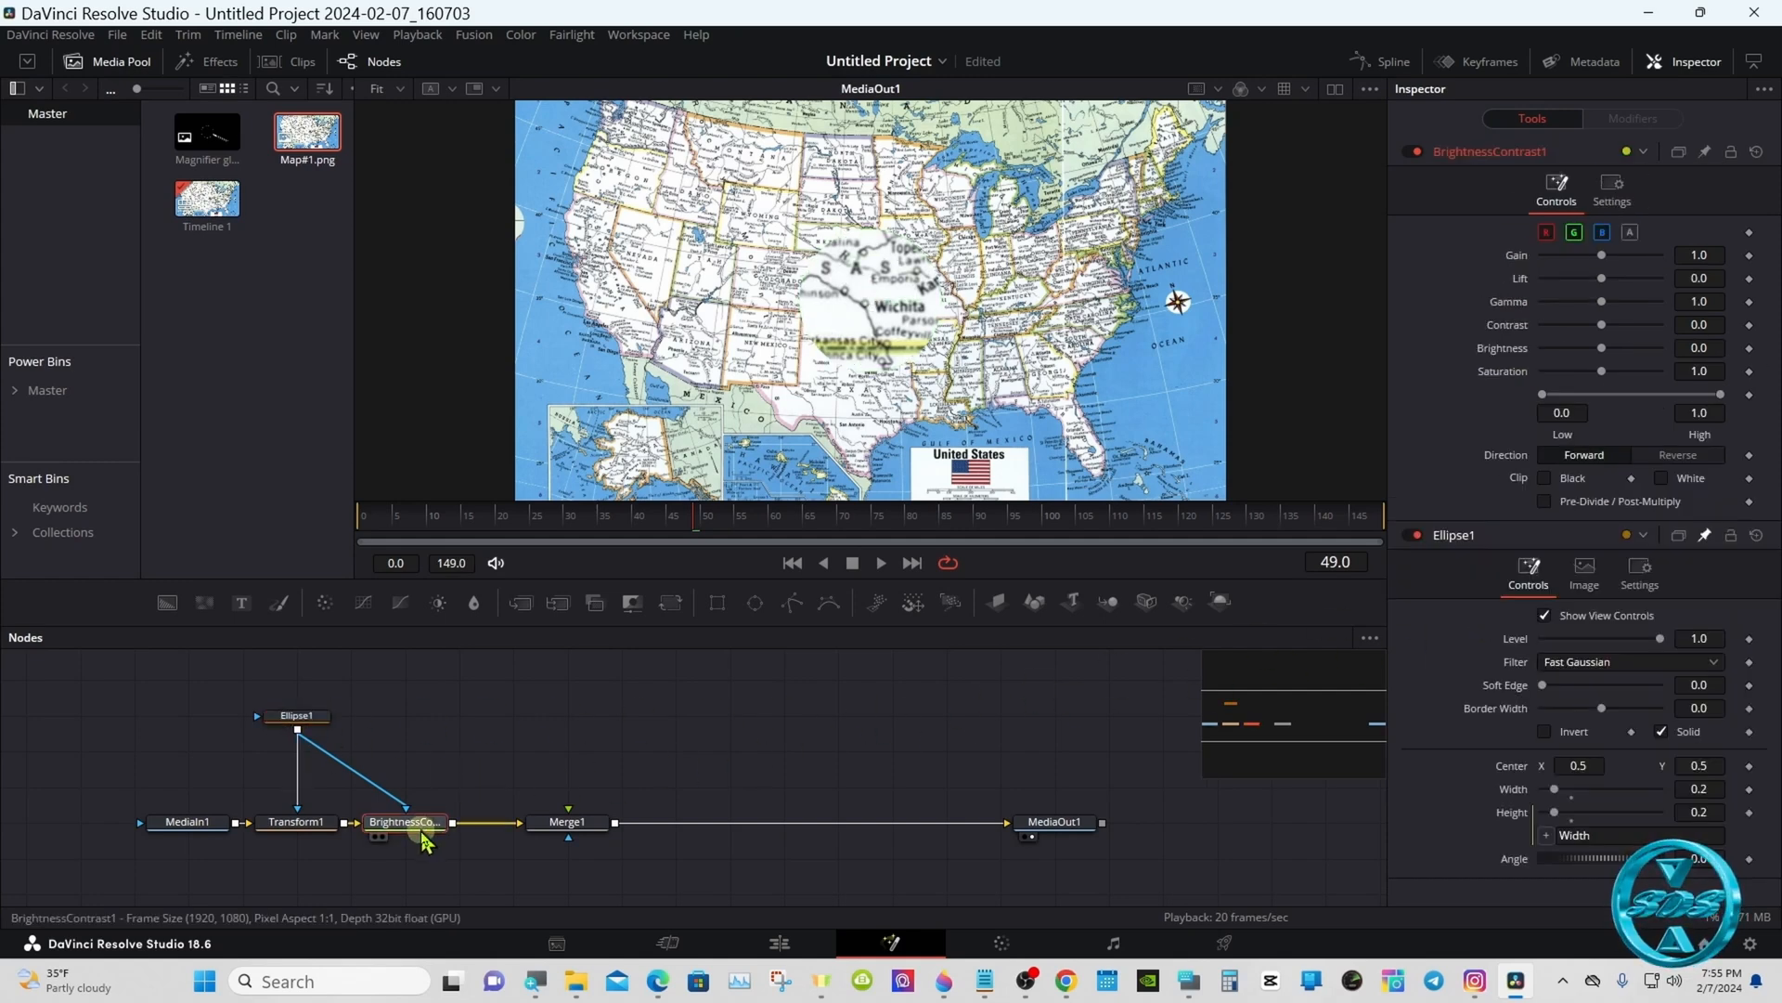
{"action": "left_click_drag", "start_coordinate": [248, 666], "coordinate": [405, 829]}
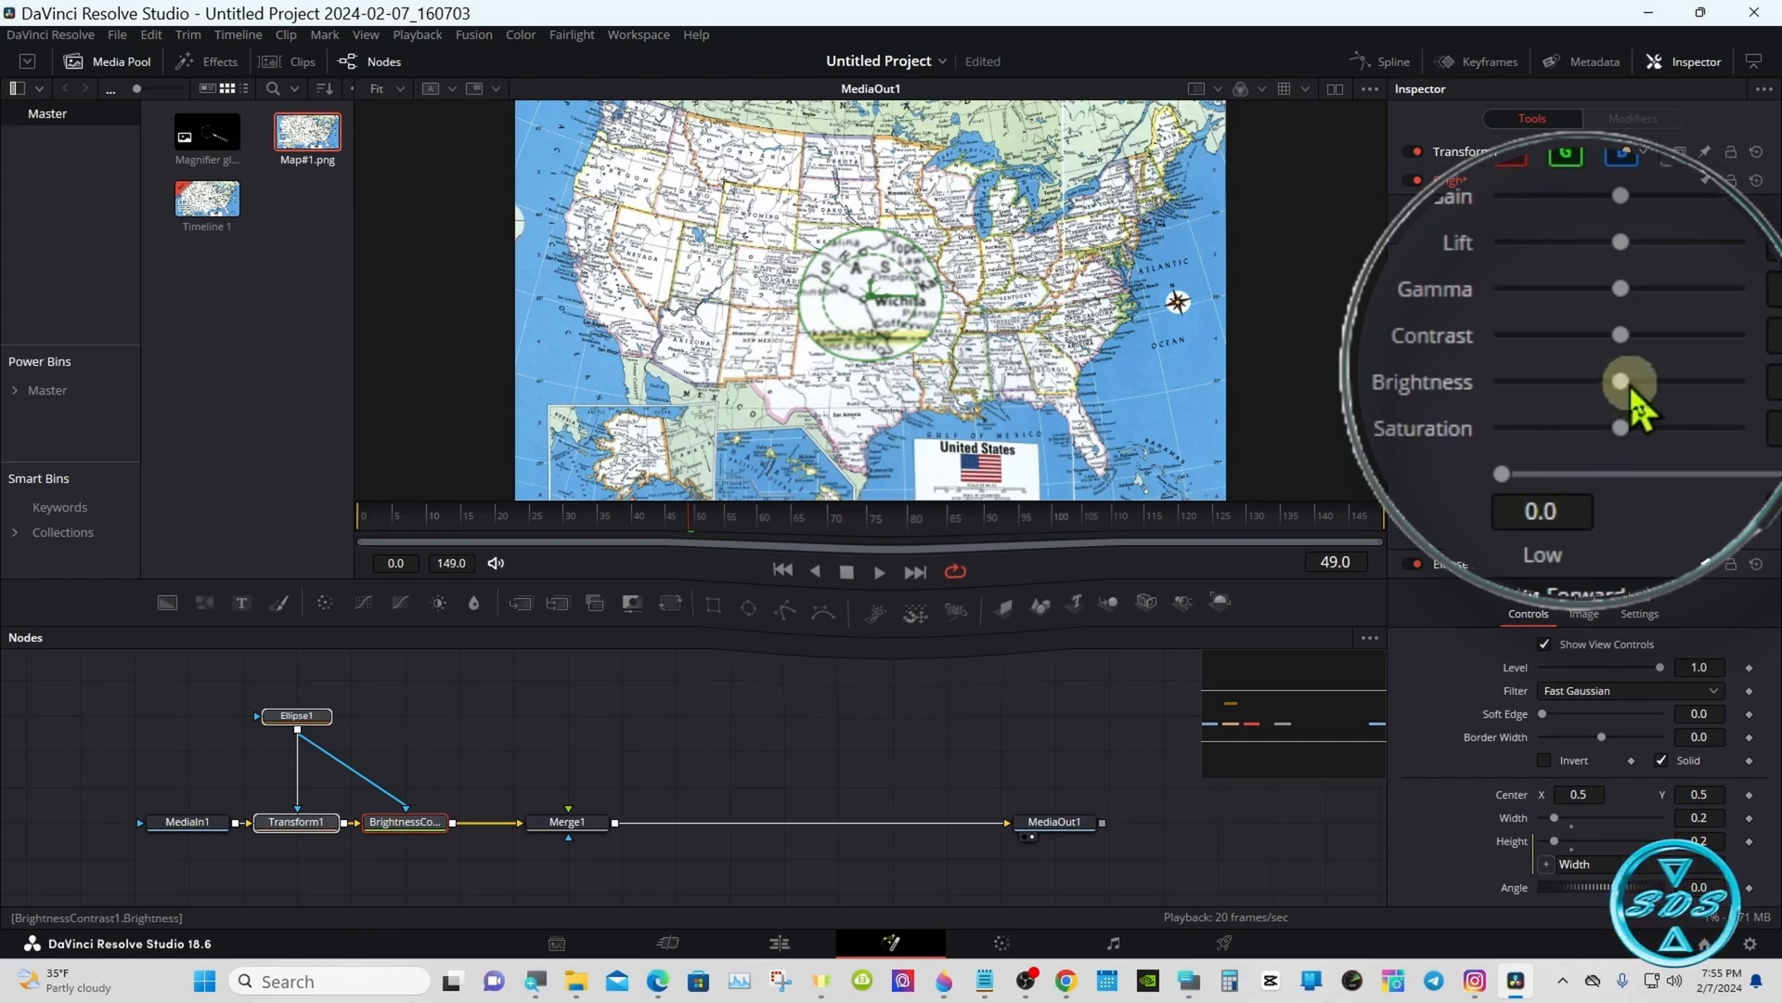
{"action": "left_click_drag", "start_coordinate": [1618, 377], "coordinate": [1664, 375]}
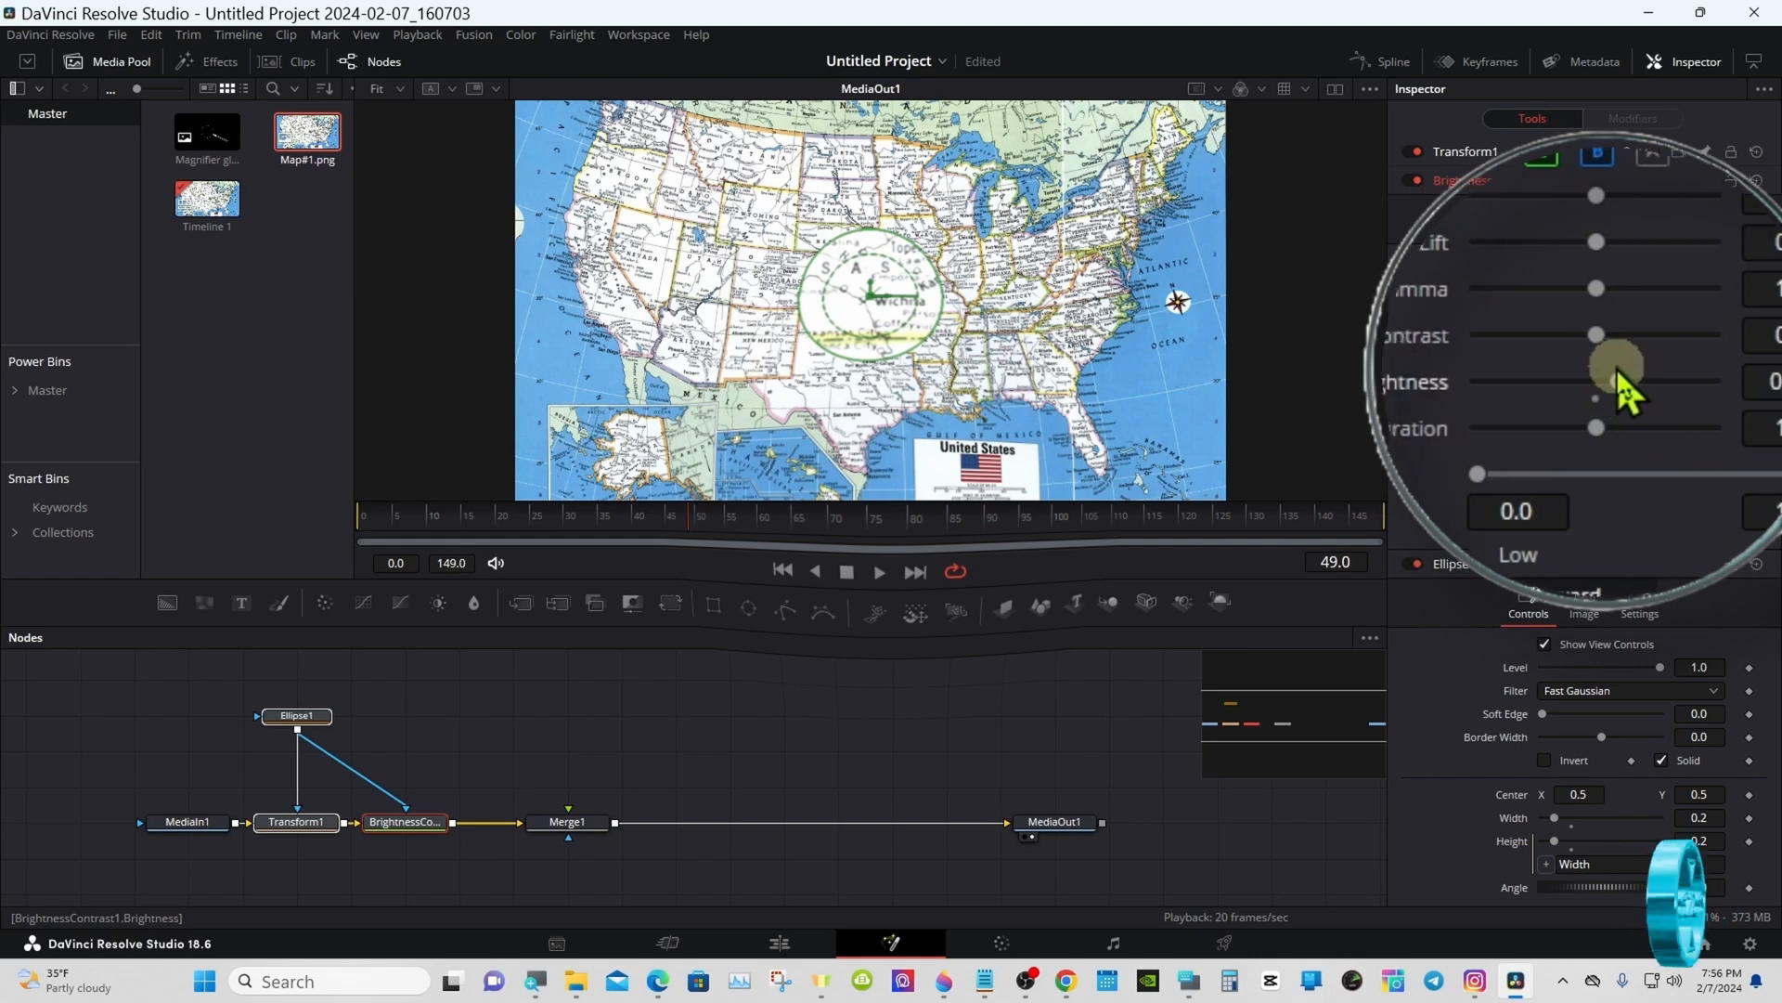
{"action": "double_click", "coordinate": [1527, 376]}
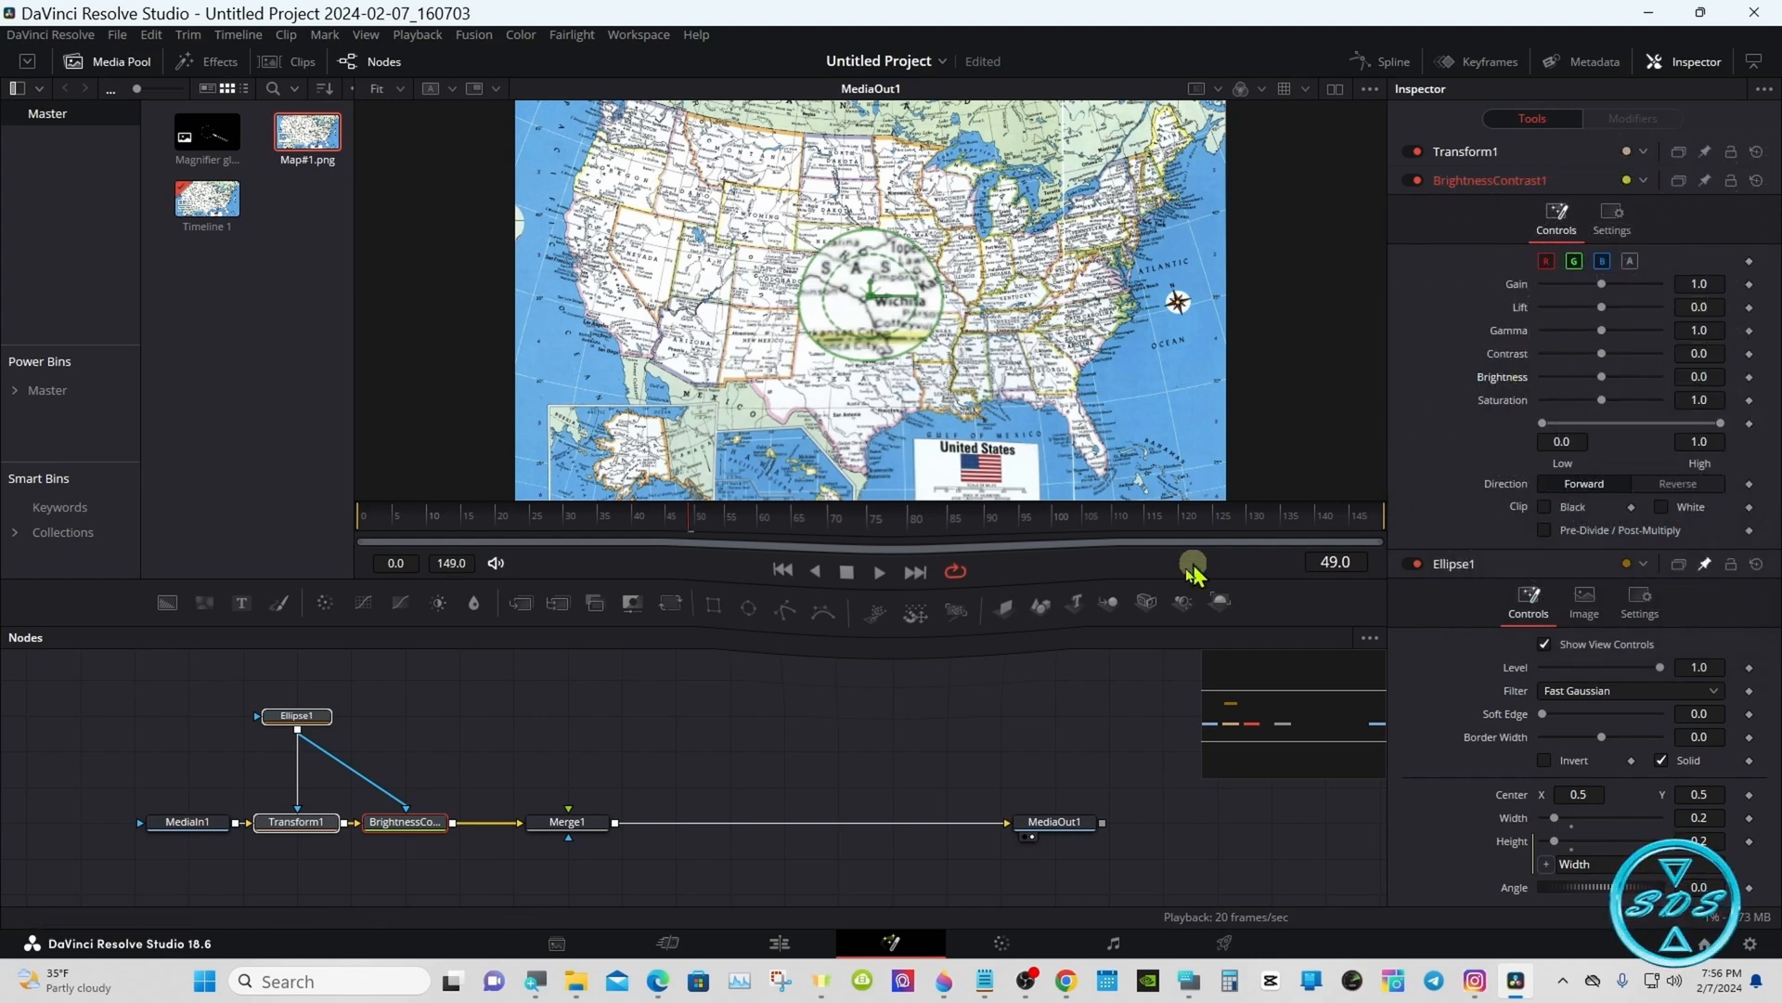
{"action": "left_click", "coordinate": [776, 726]}
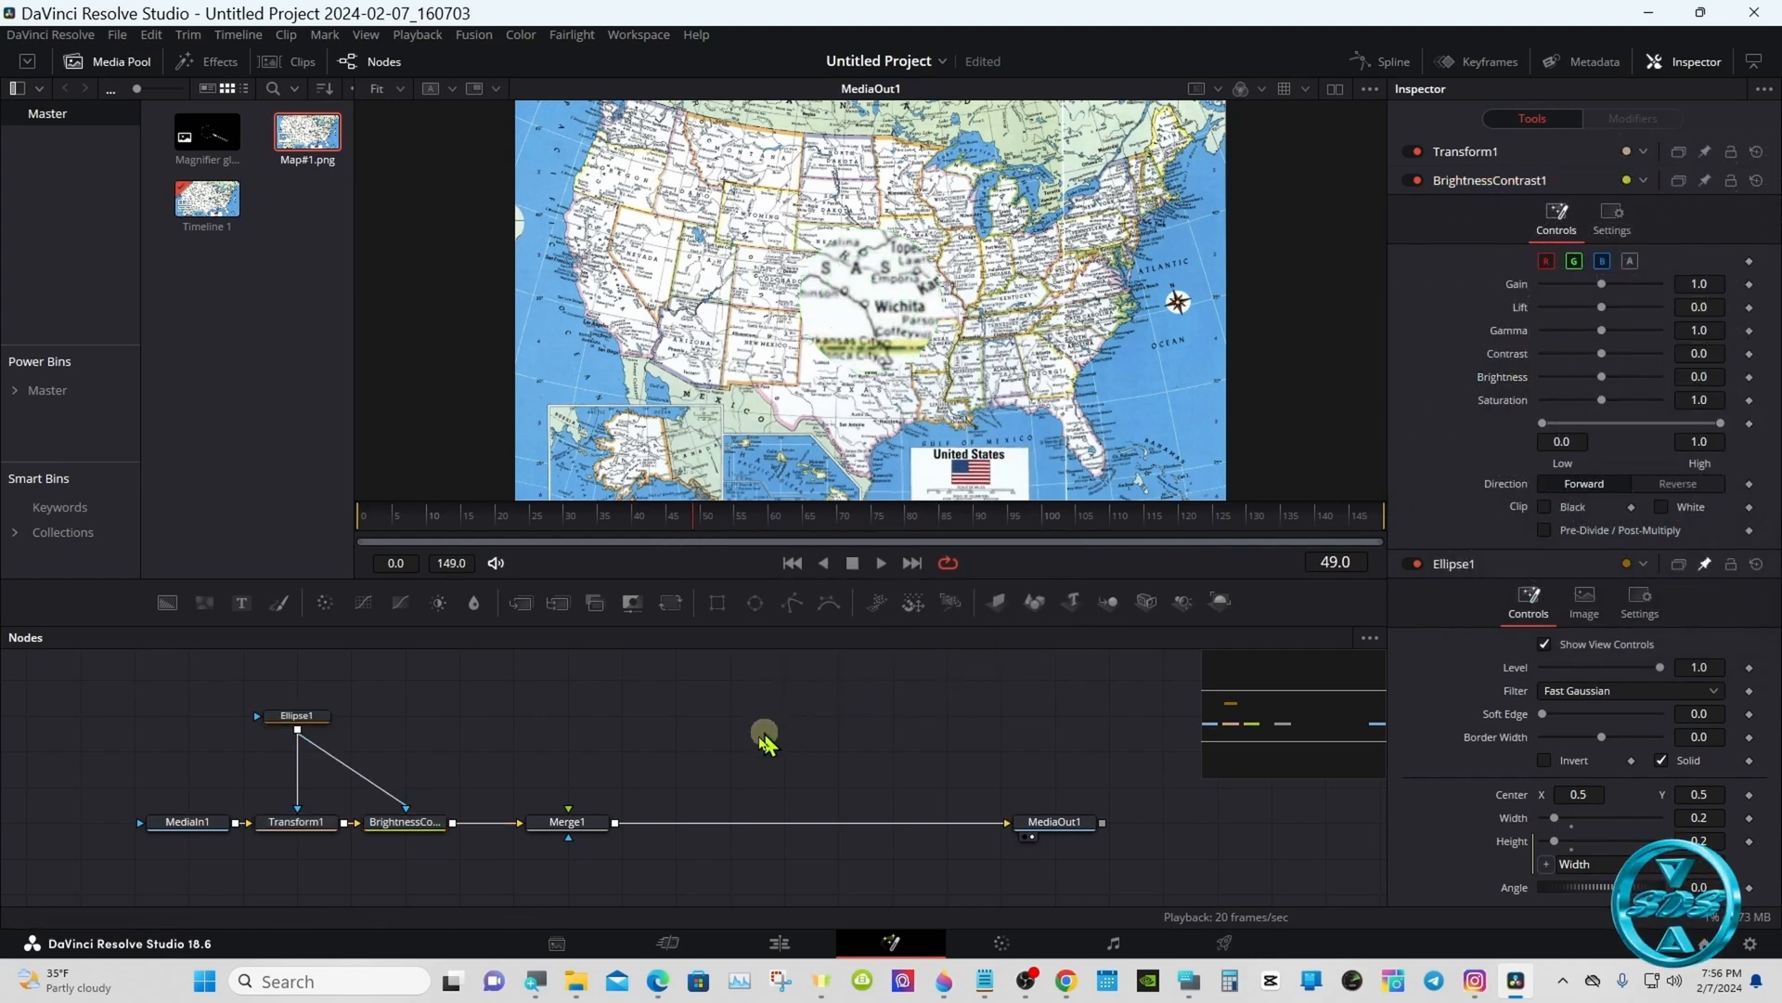
Move Merge1 farther from the Brightness Contrast node along the connection toward MediaOut1
{"action": "left_click_drag", "start_coordinate": [587, 821], "coordinate": [640, 825]}
{"action": "left_click", "coordinate": [639, 829]}
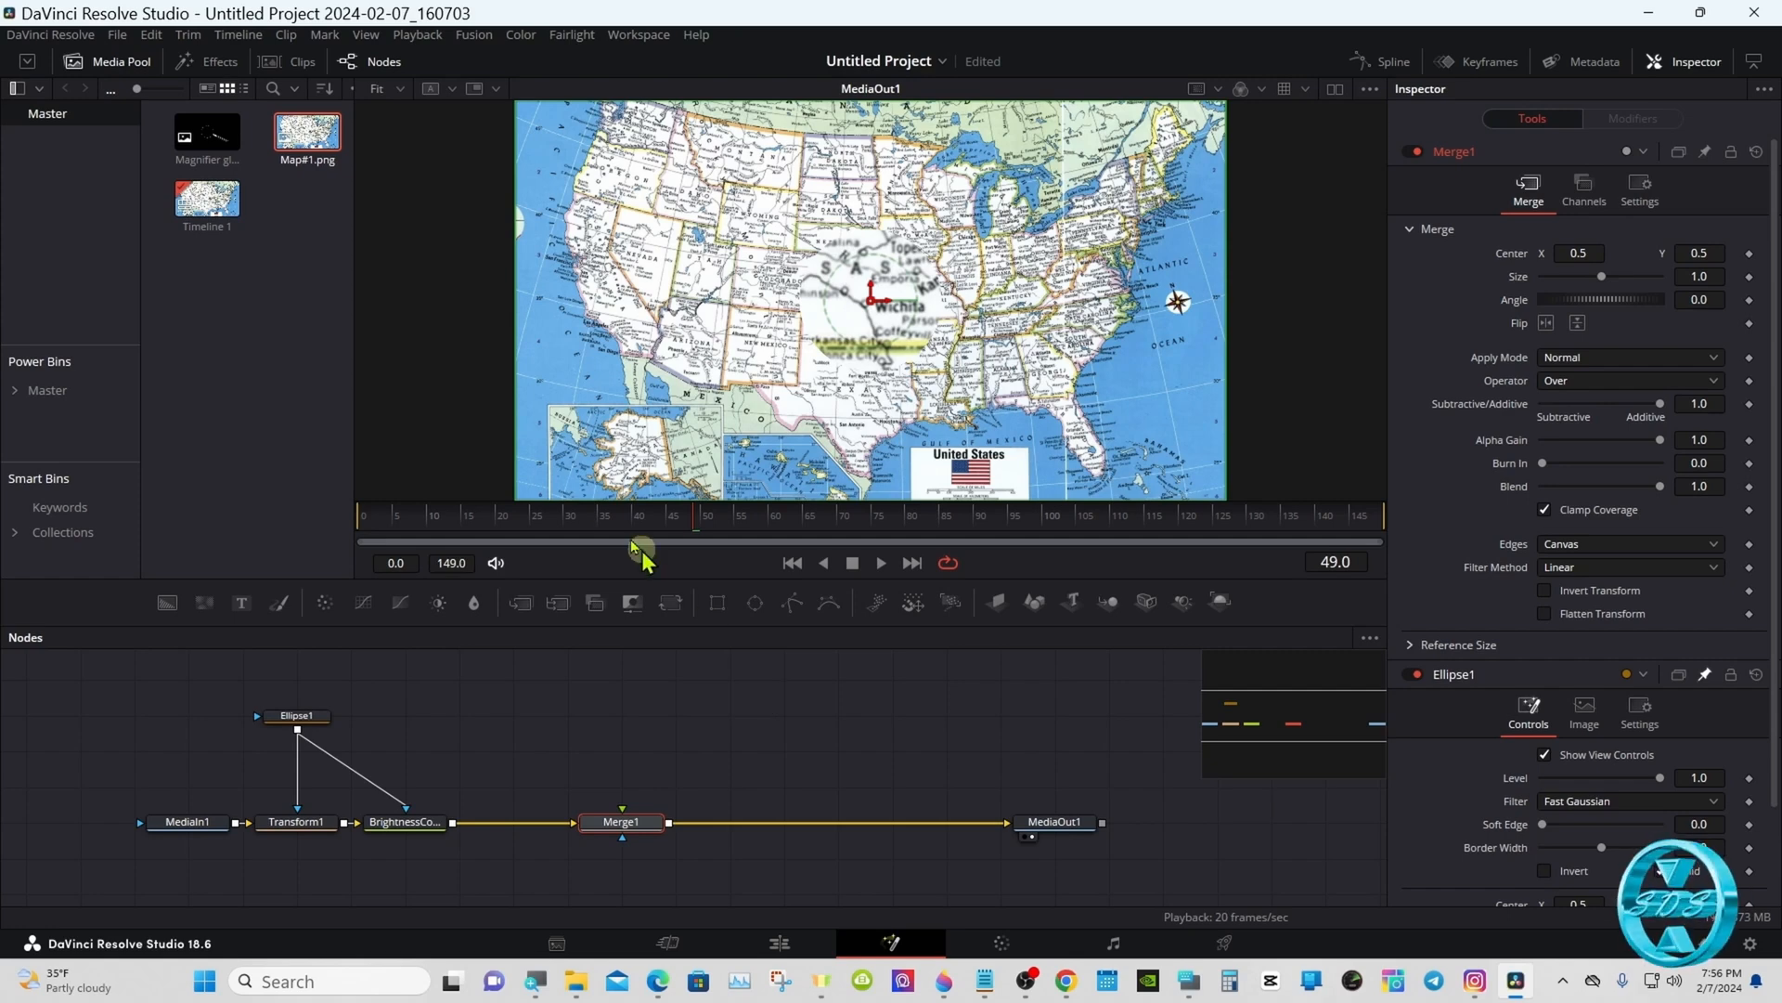
Try connecting the magnifier glass image from the media pool to Merge1's foreground, and delete its MediaIn2 node
{"action": "left_click_drag", "start_coordinate": [210, 135], "coordinate": [639, 837]}
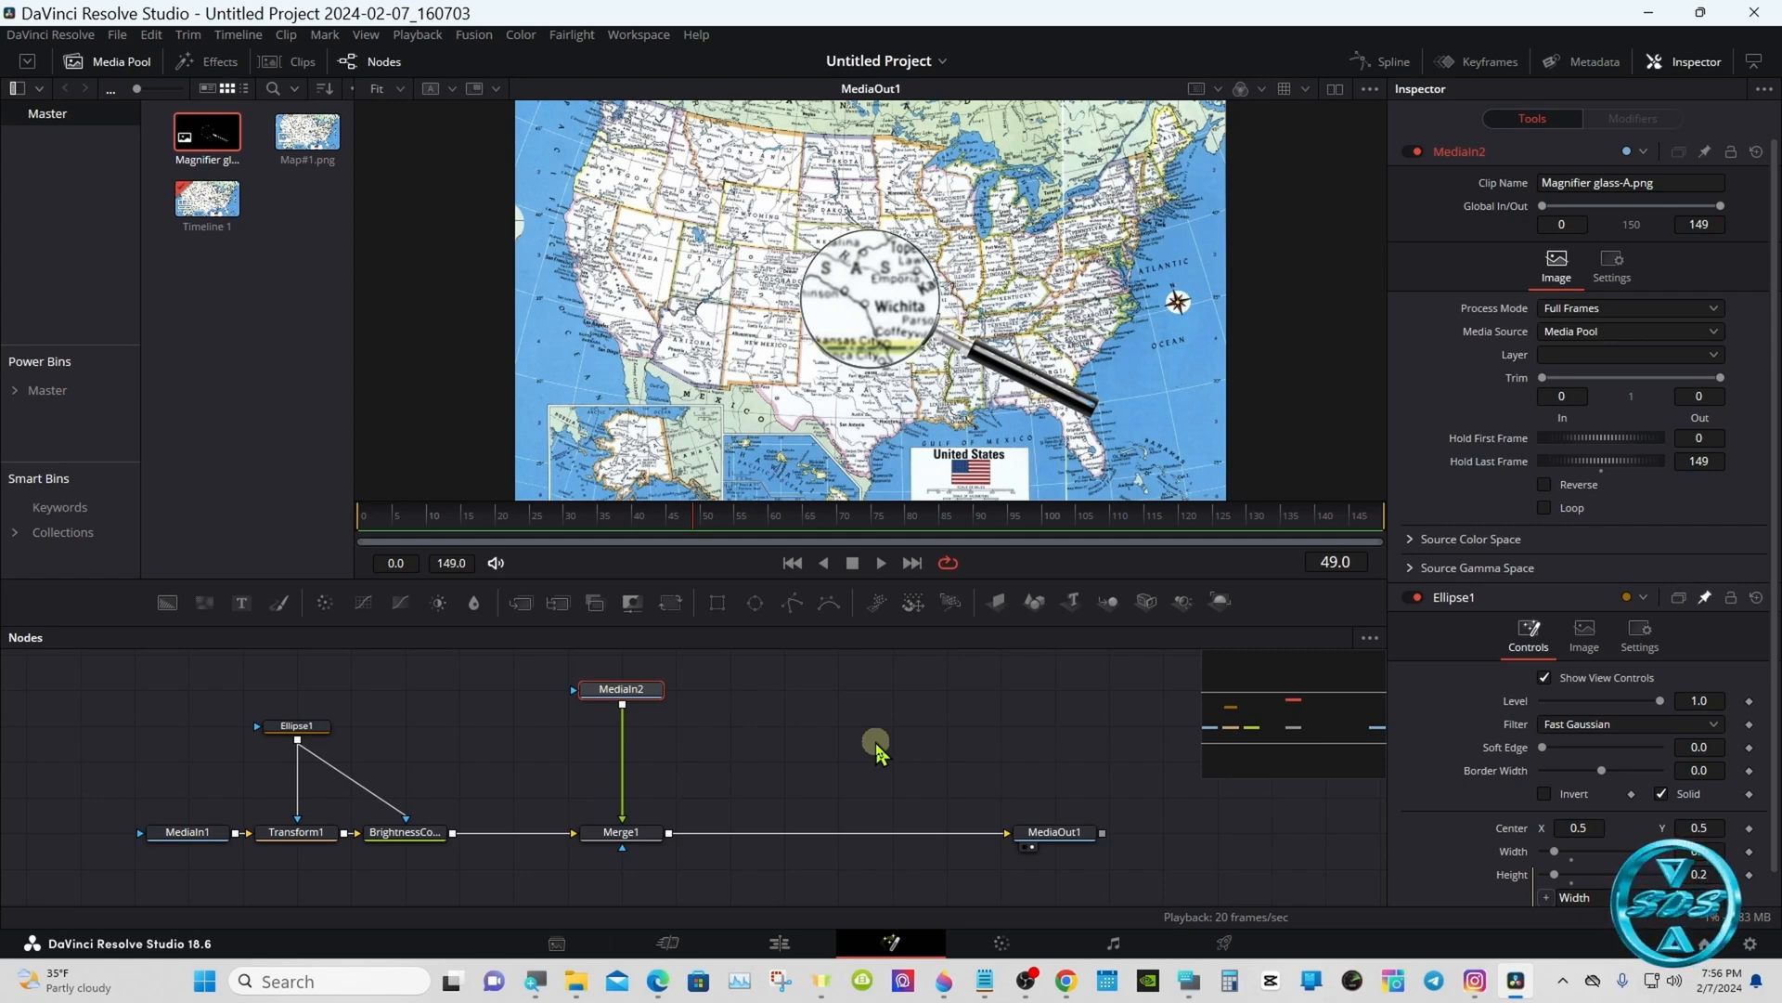
{"action": "right_click", "coordinate": [640, 689]}
{"action": "left_click", "coordinate": [622, 791]}
{"action": "right_click", "coordinate": [623, 691]}
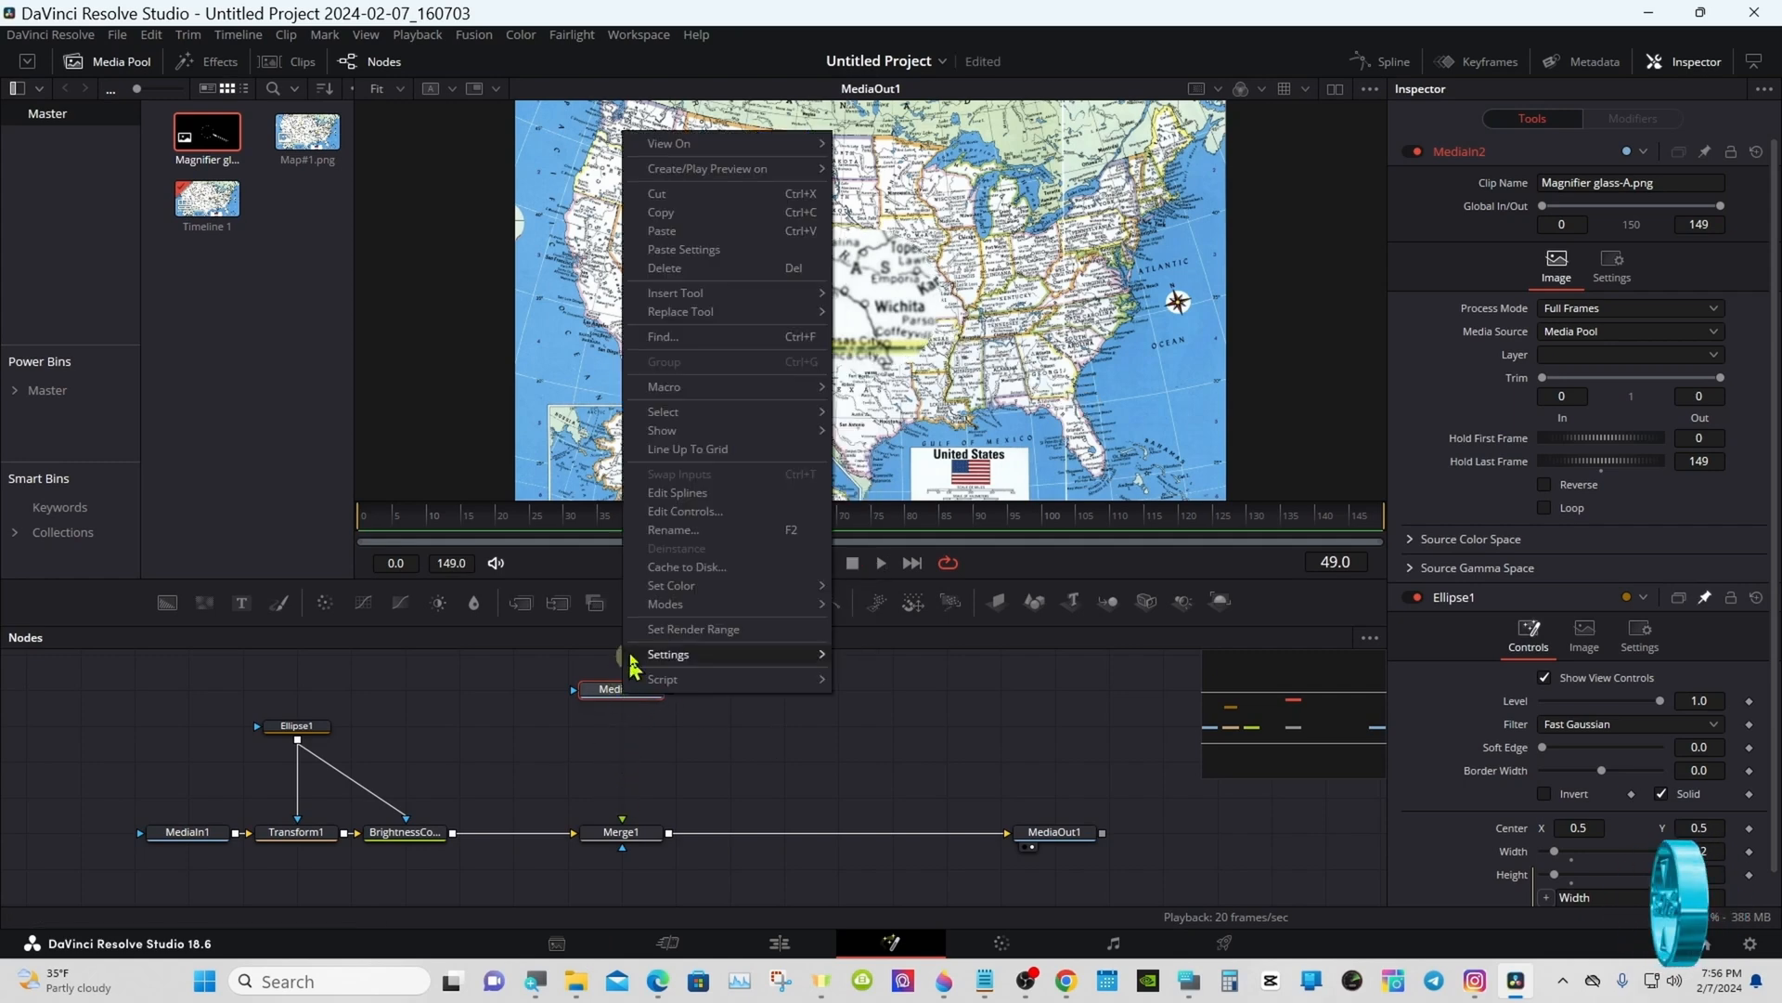
{"action": "left_click", "coordinate": [666, 268]}
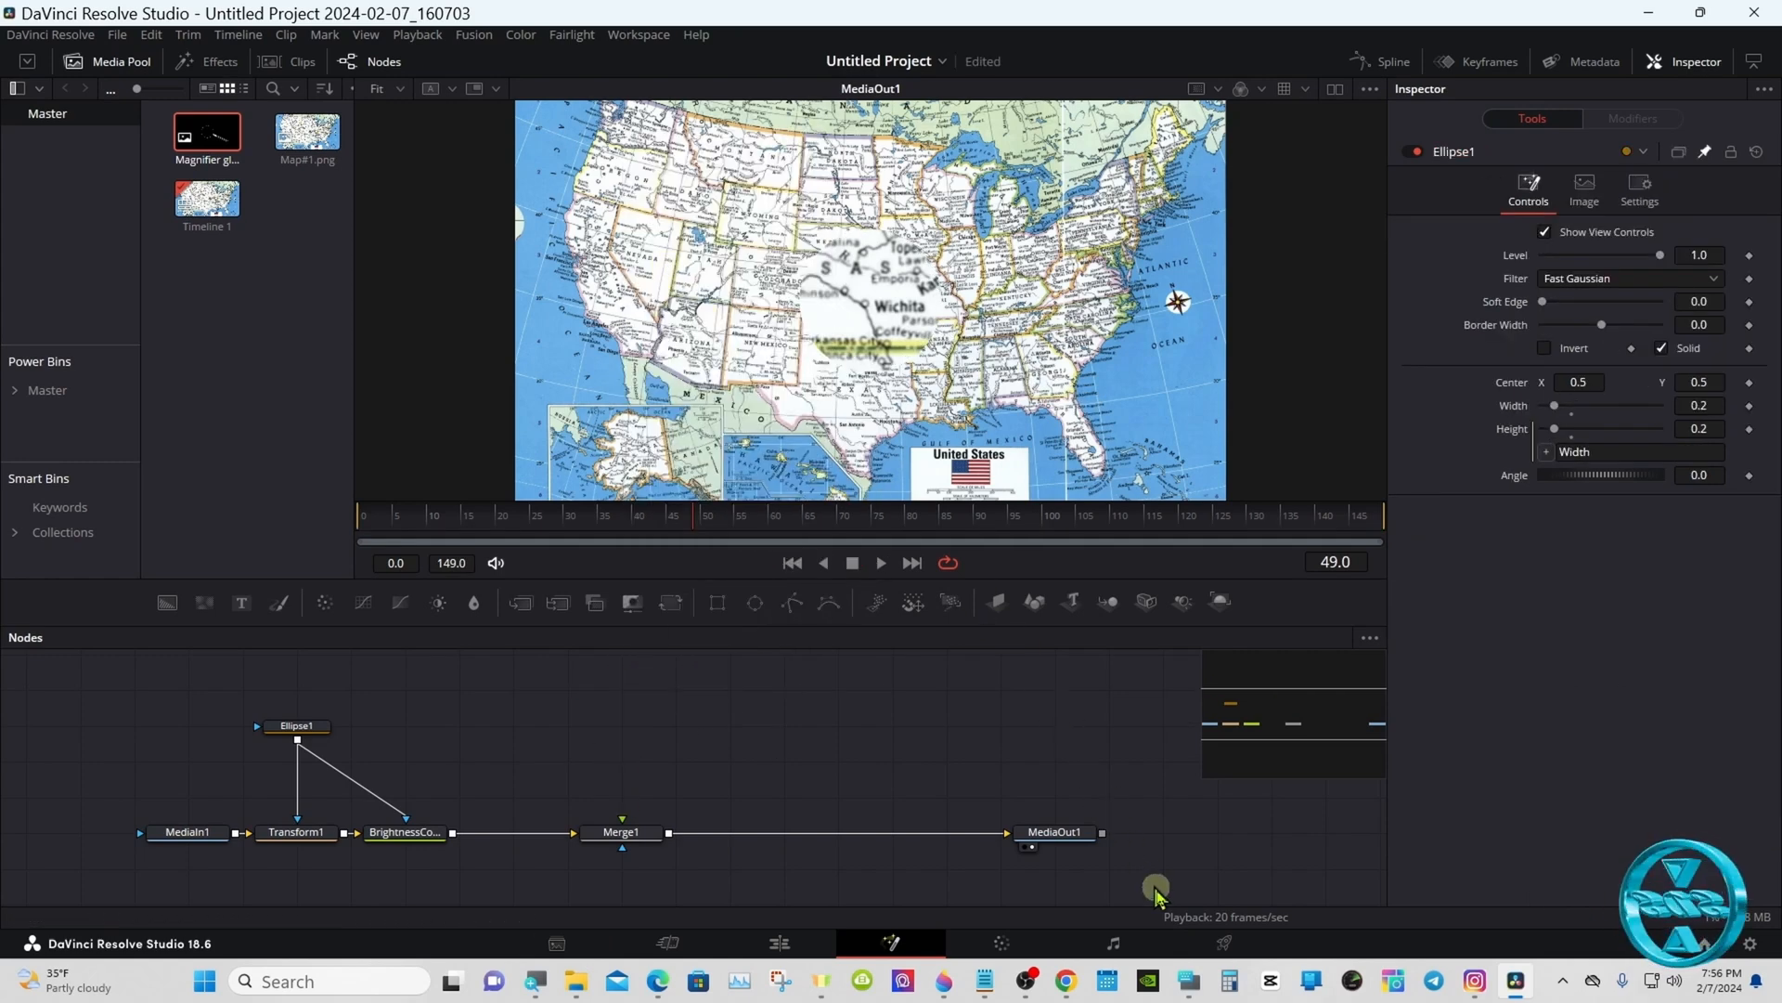
Bring up the on-screen keyboard and use the tool search to add a Loader node above Merge1
{"action": "left_click", "coordinate": [1189, 982]}
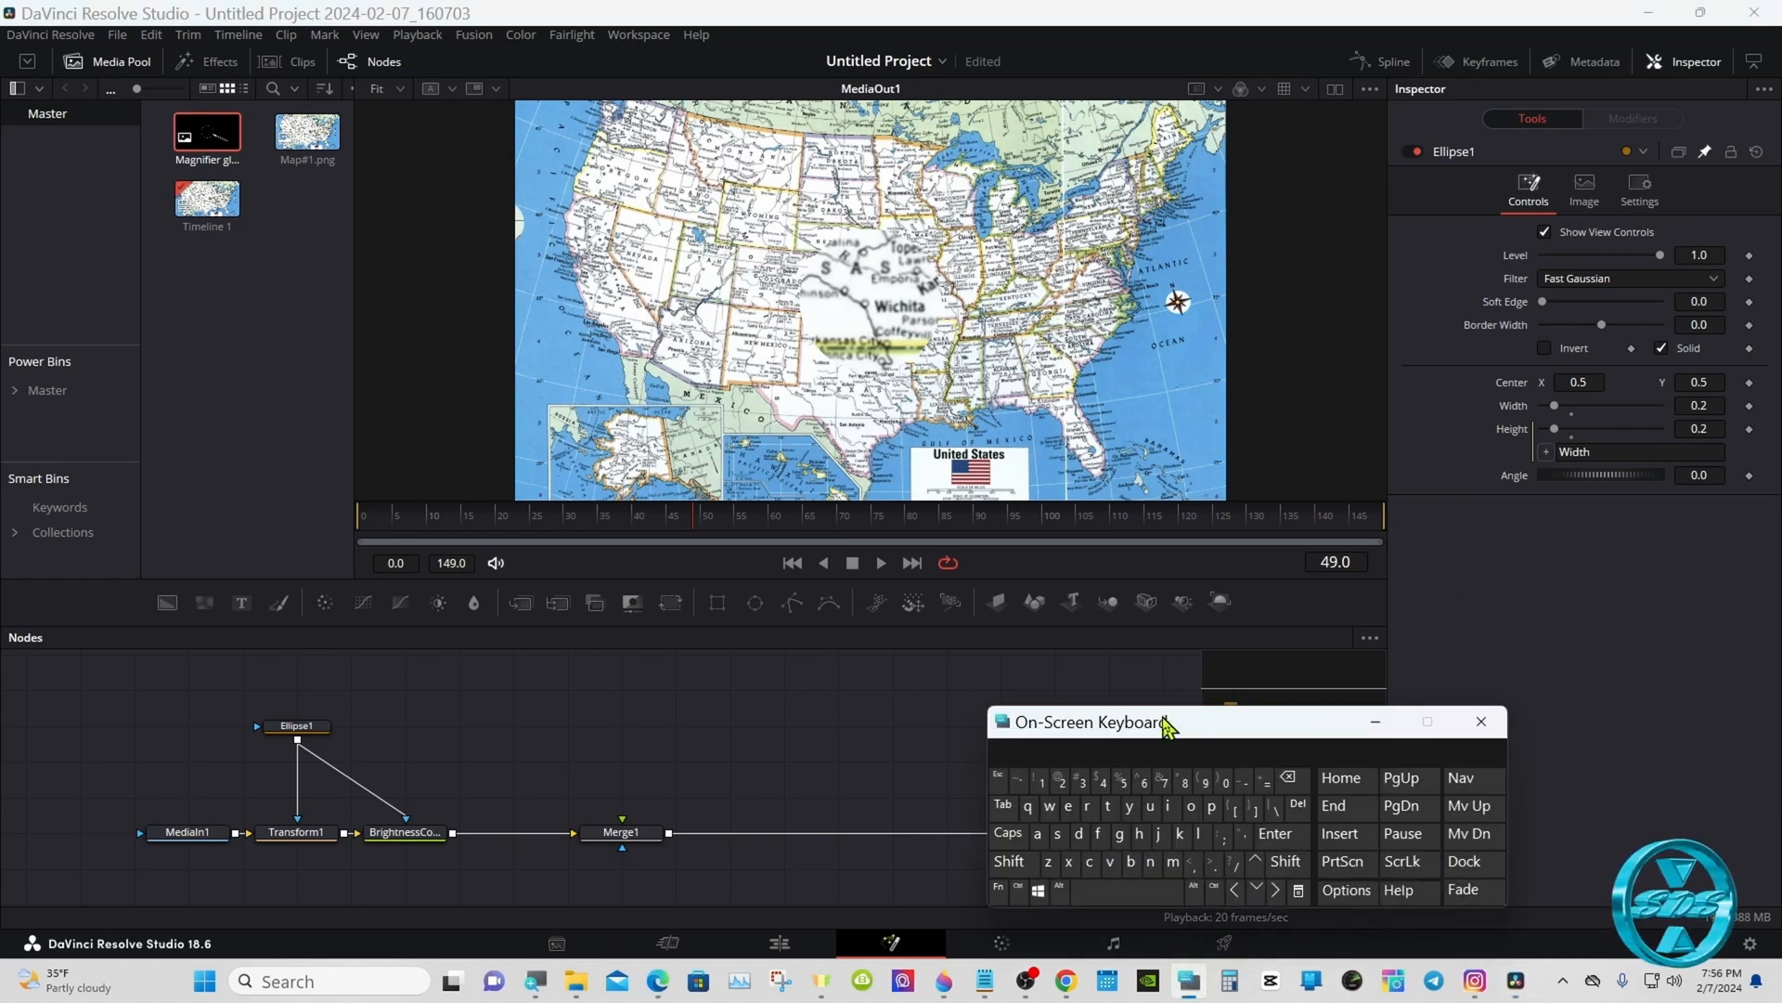
{"action": "left_click_drag", "start_coordinate": [1175, 730], "coordinate": [1183, 694]}
{"action": "left_click", "coordinate": [618, 689]}
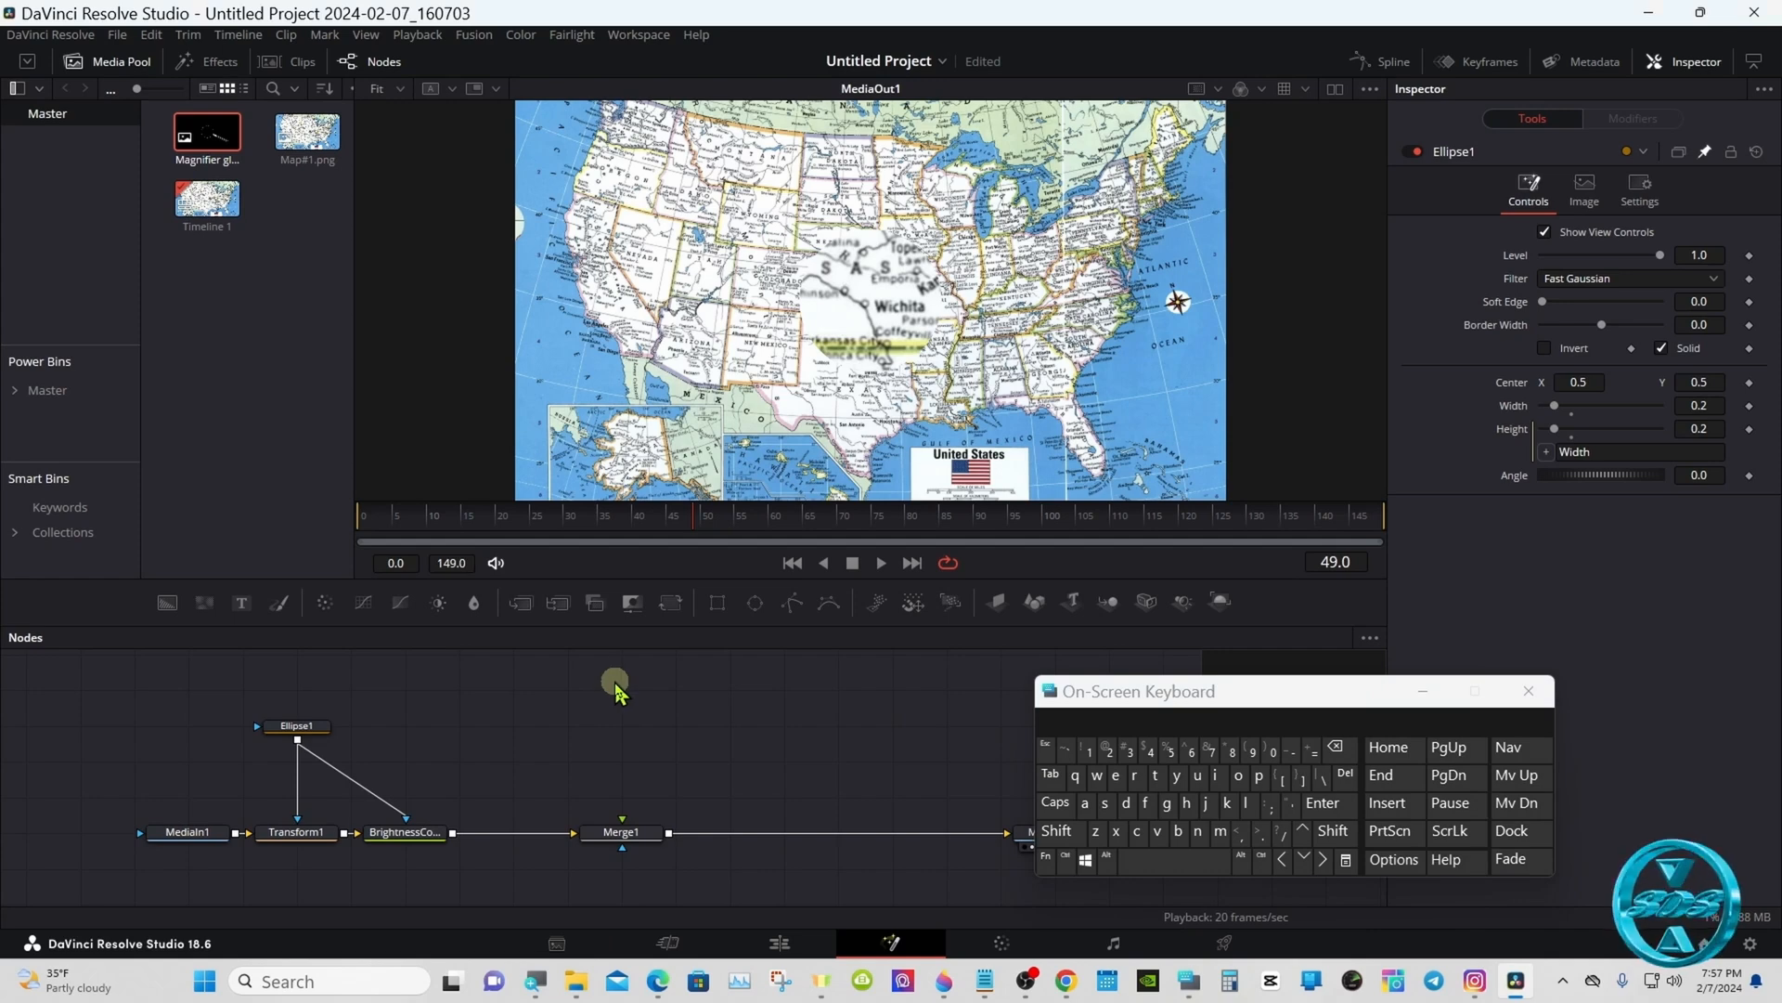
{"action": "left_click", "coordinate": [1066, 840]}
{"action": "left_click", "coordinate": [1167, 866]}
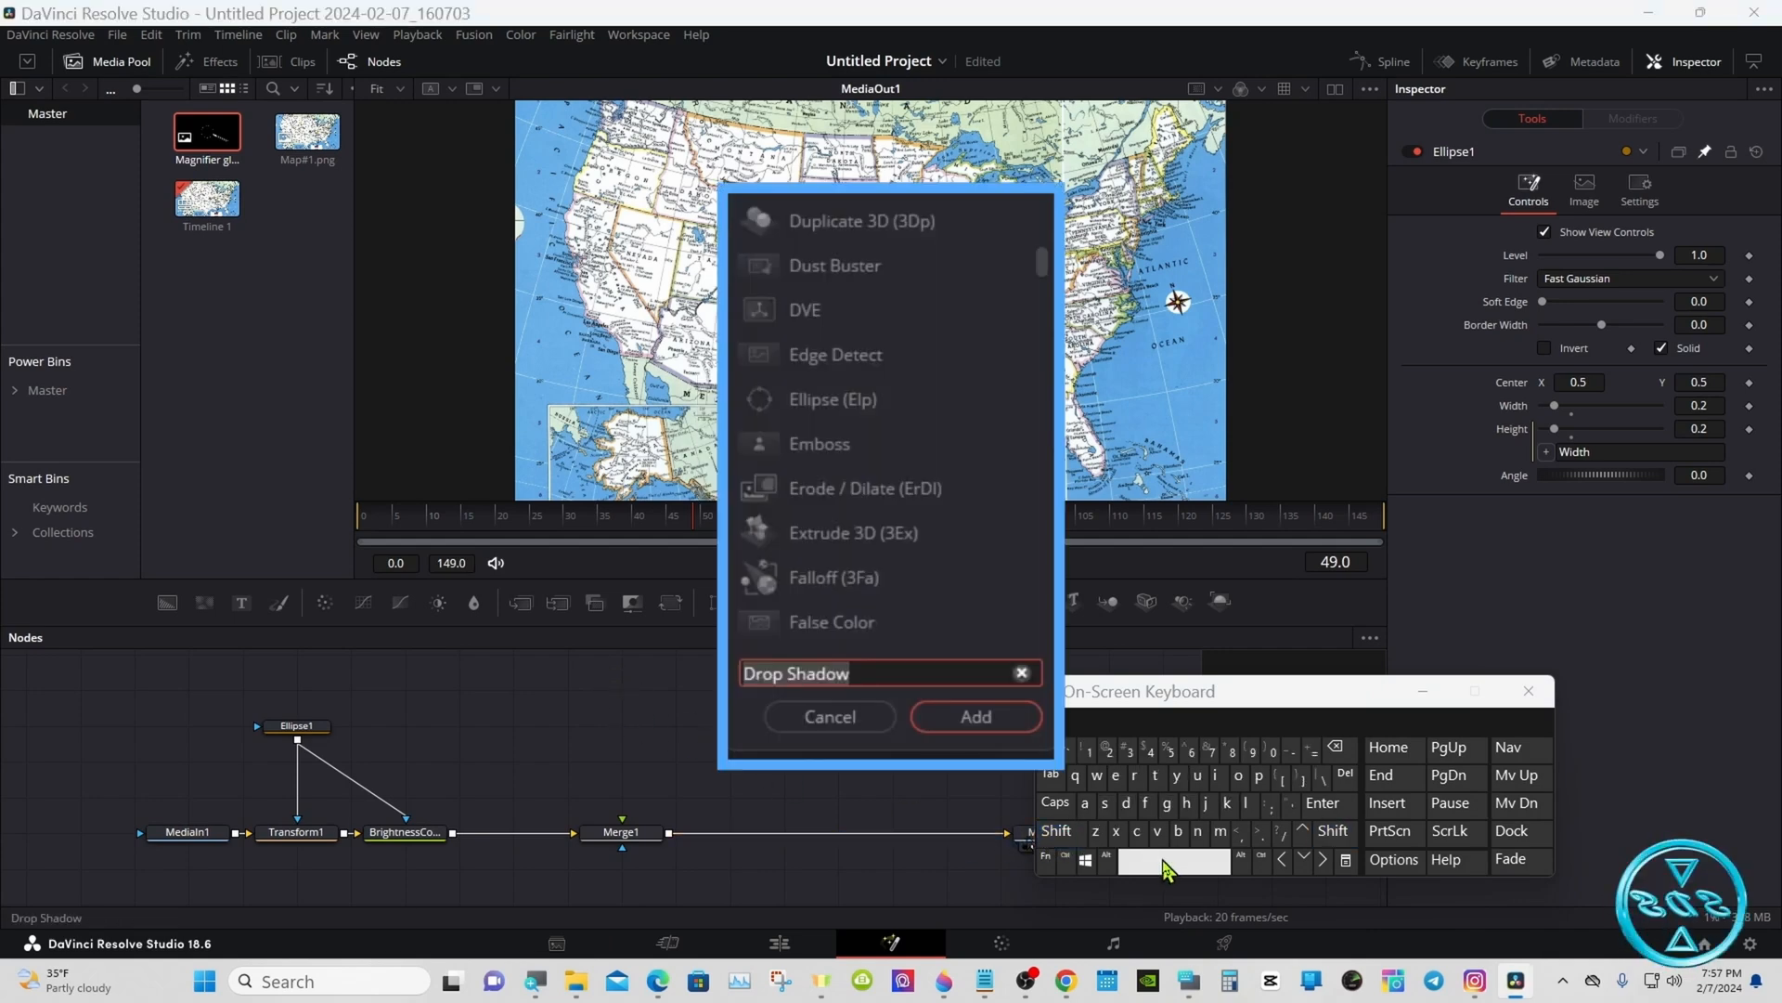
{"action": "left_click", "coordinate": [1246, 802]}
{"action": "left_click", "coordinate": [1242, 787]}
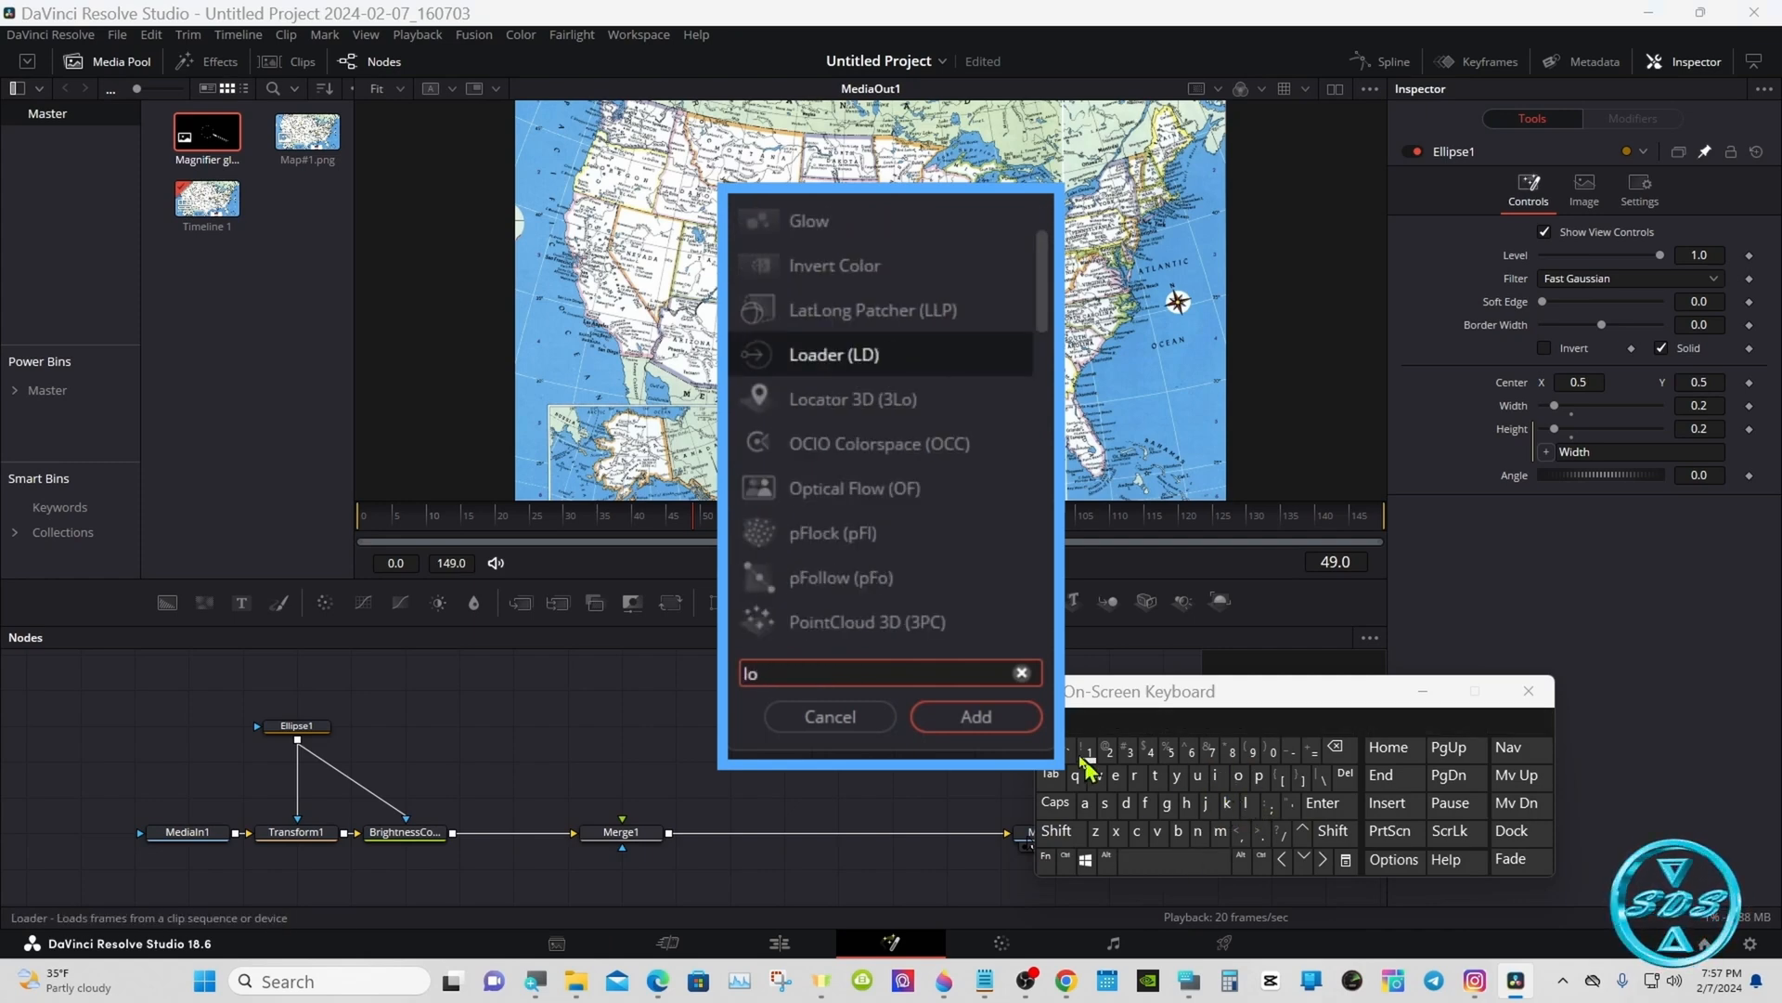
{"action": "left_click", "coordinate": [865, 371]}
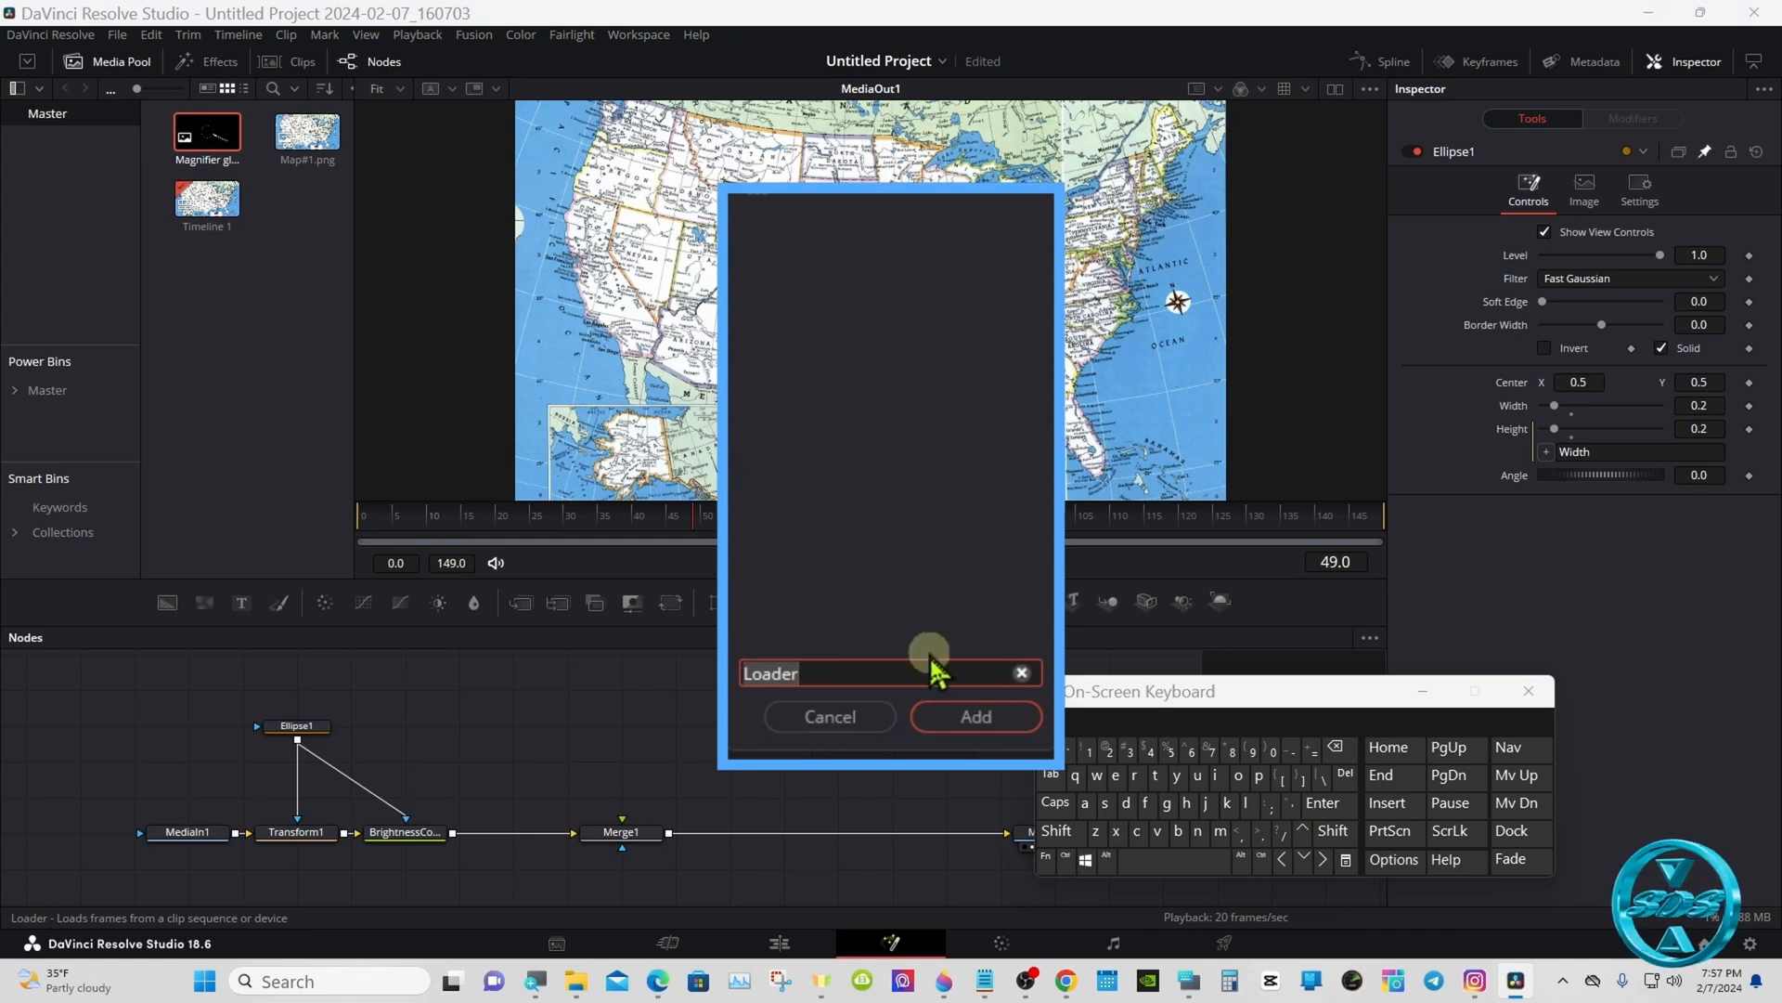
{"action": "left_click", "coordinate": [951, 720]}
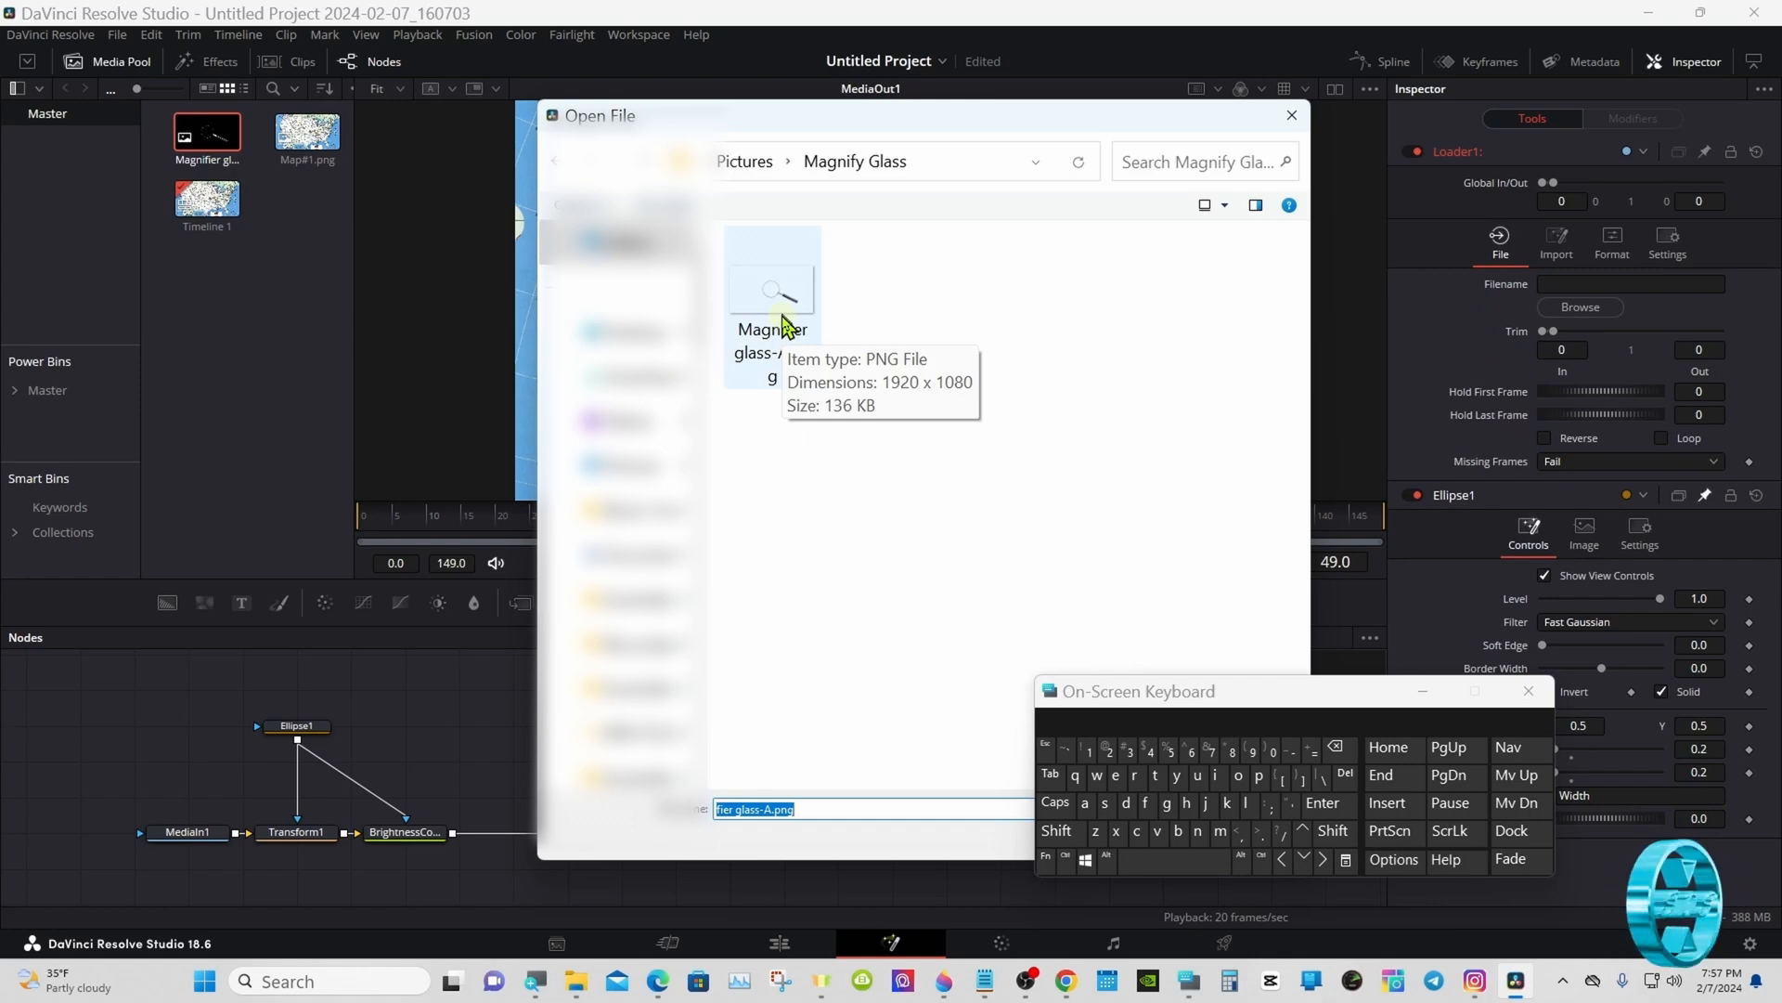
Load Magnifier glass-A.png from the Magnify Glass folder into the Loader, connect it to Merge1's foreground and leave it well above Merge1
{"action": "left_click", "coordinate": [782, 325]}
{"action": "double_click", "coordinate": [782, 325]}
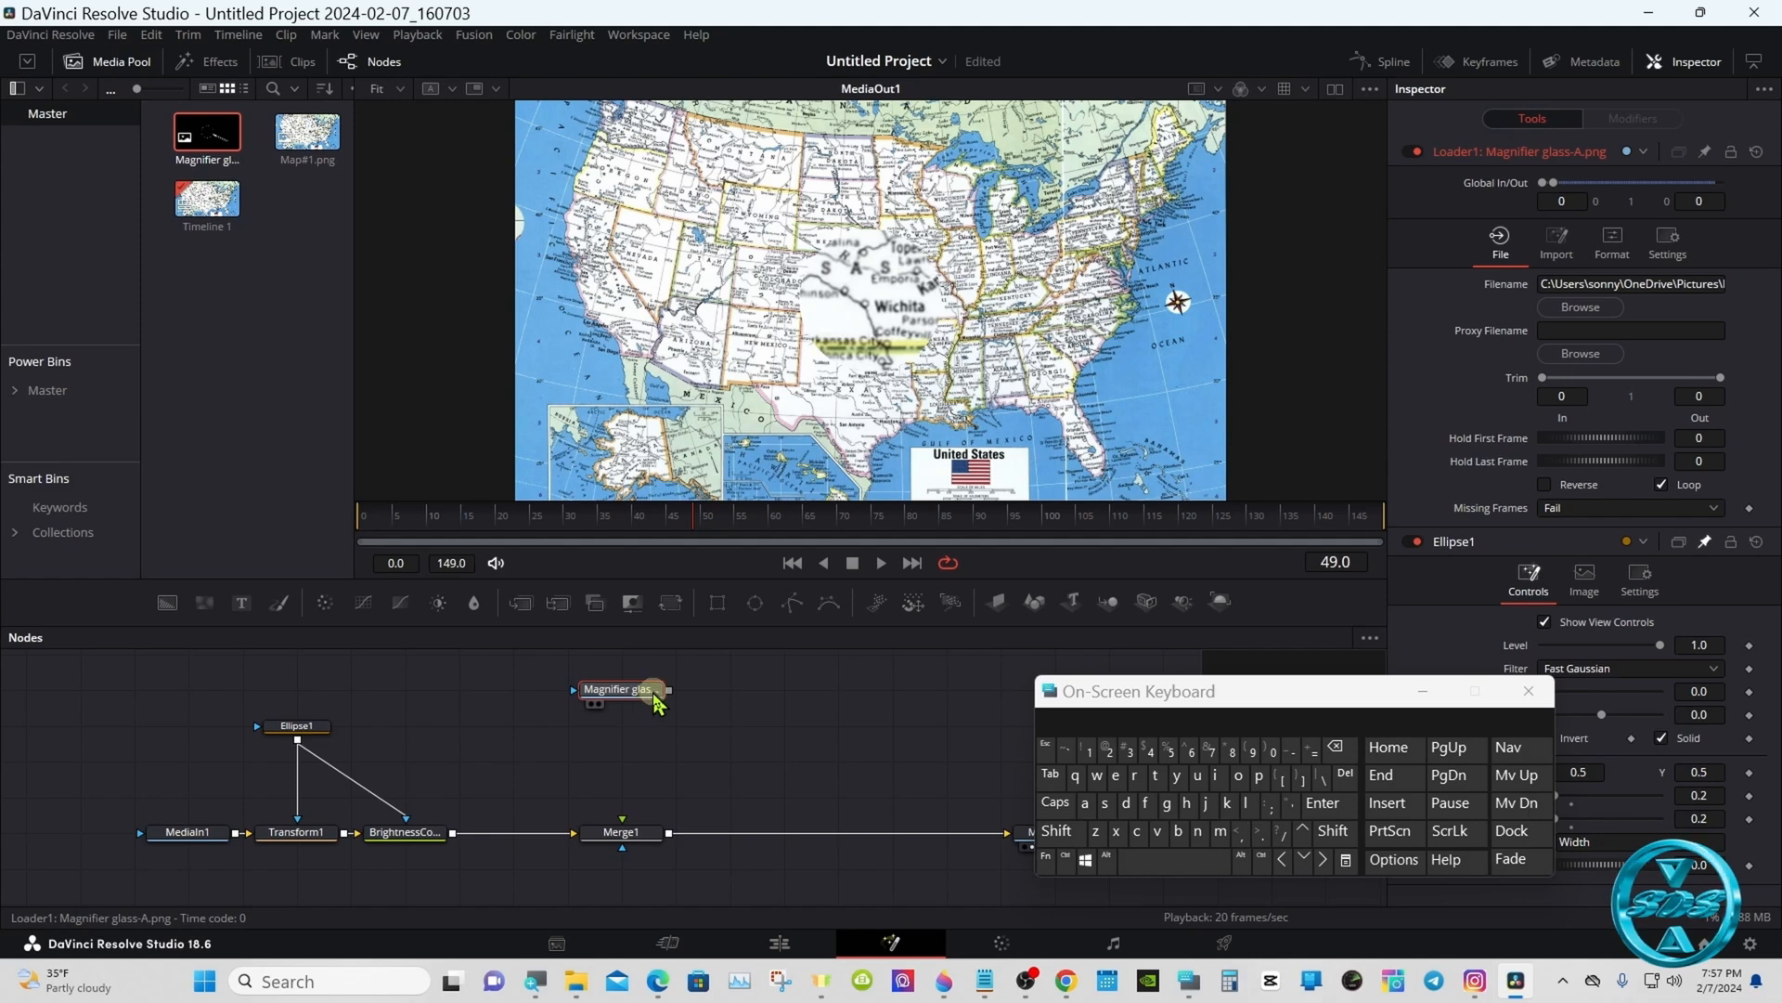
{"action": "left_click_drag", "start_coordinate": [668, 690], "coordinate": [622, 821]}
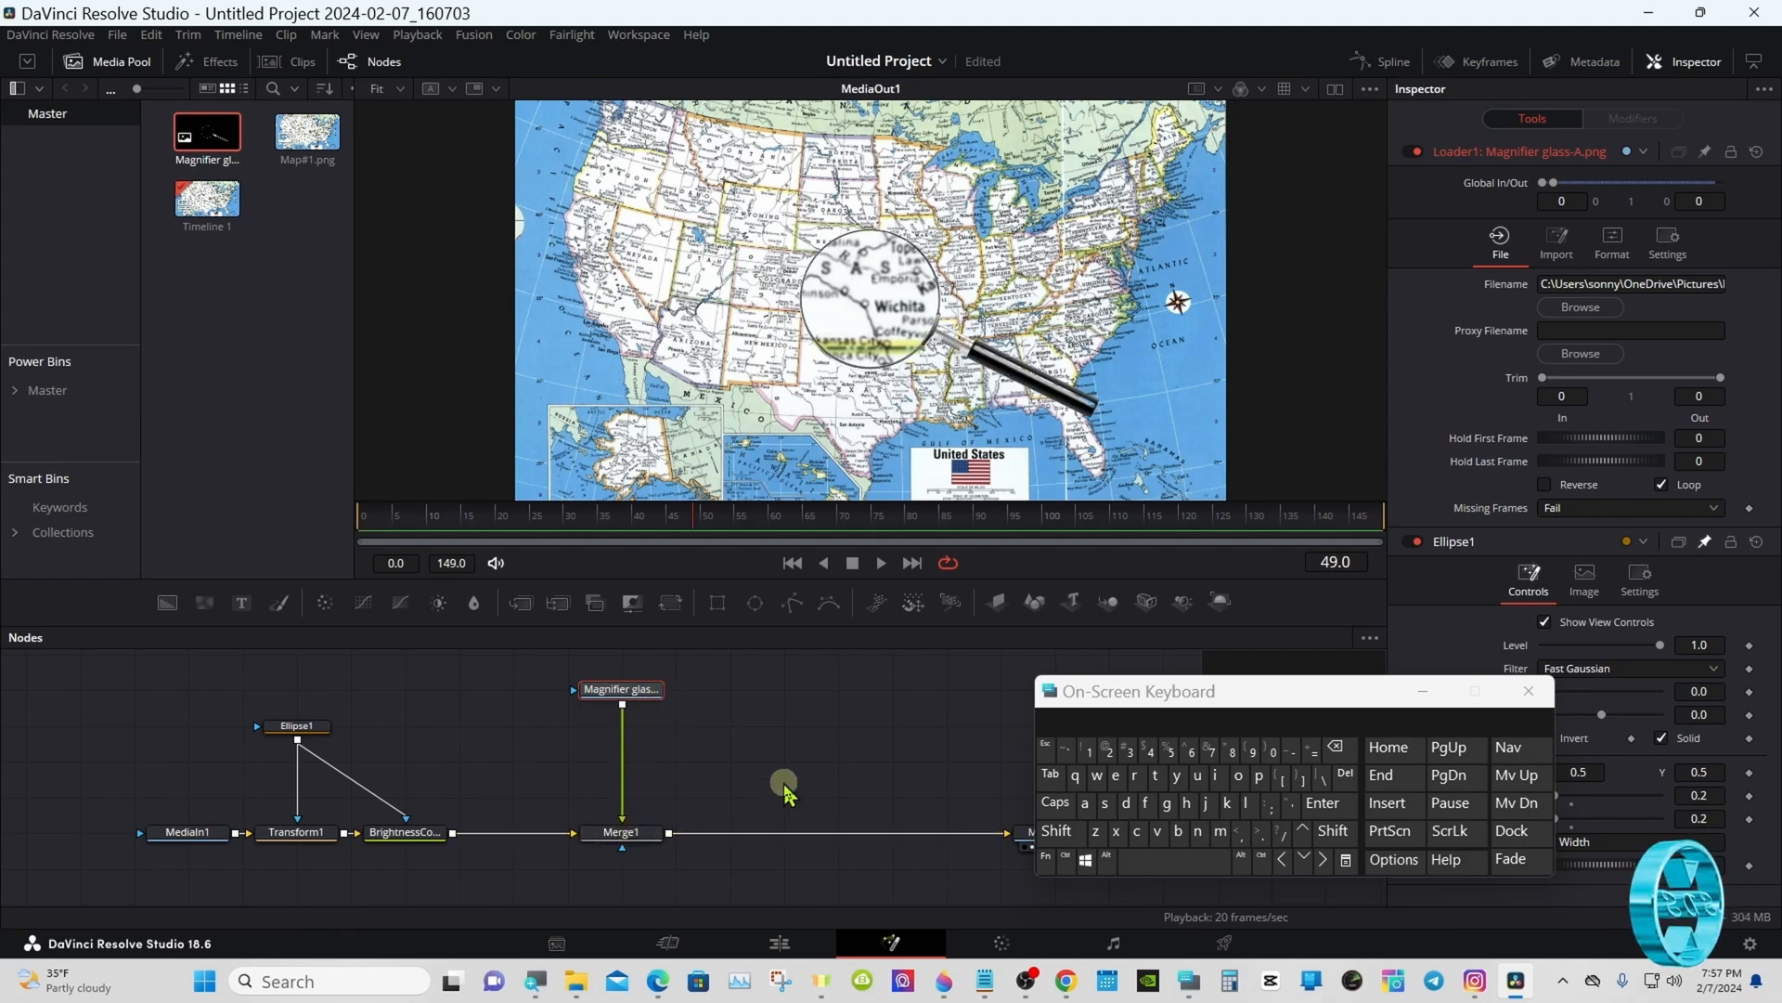
{"action": "left_click_drag", "start_coordinate": [634, 689], "coordinate": [636, 724]}
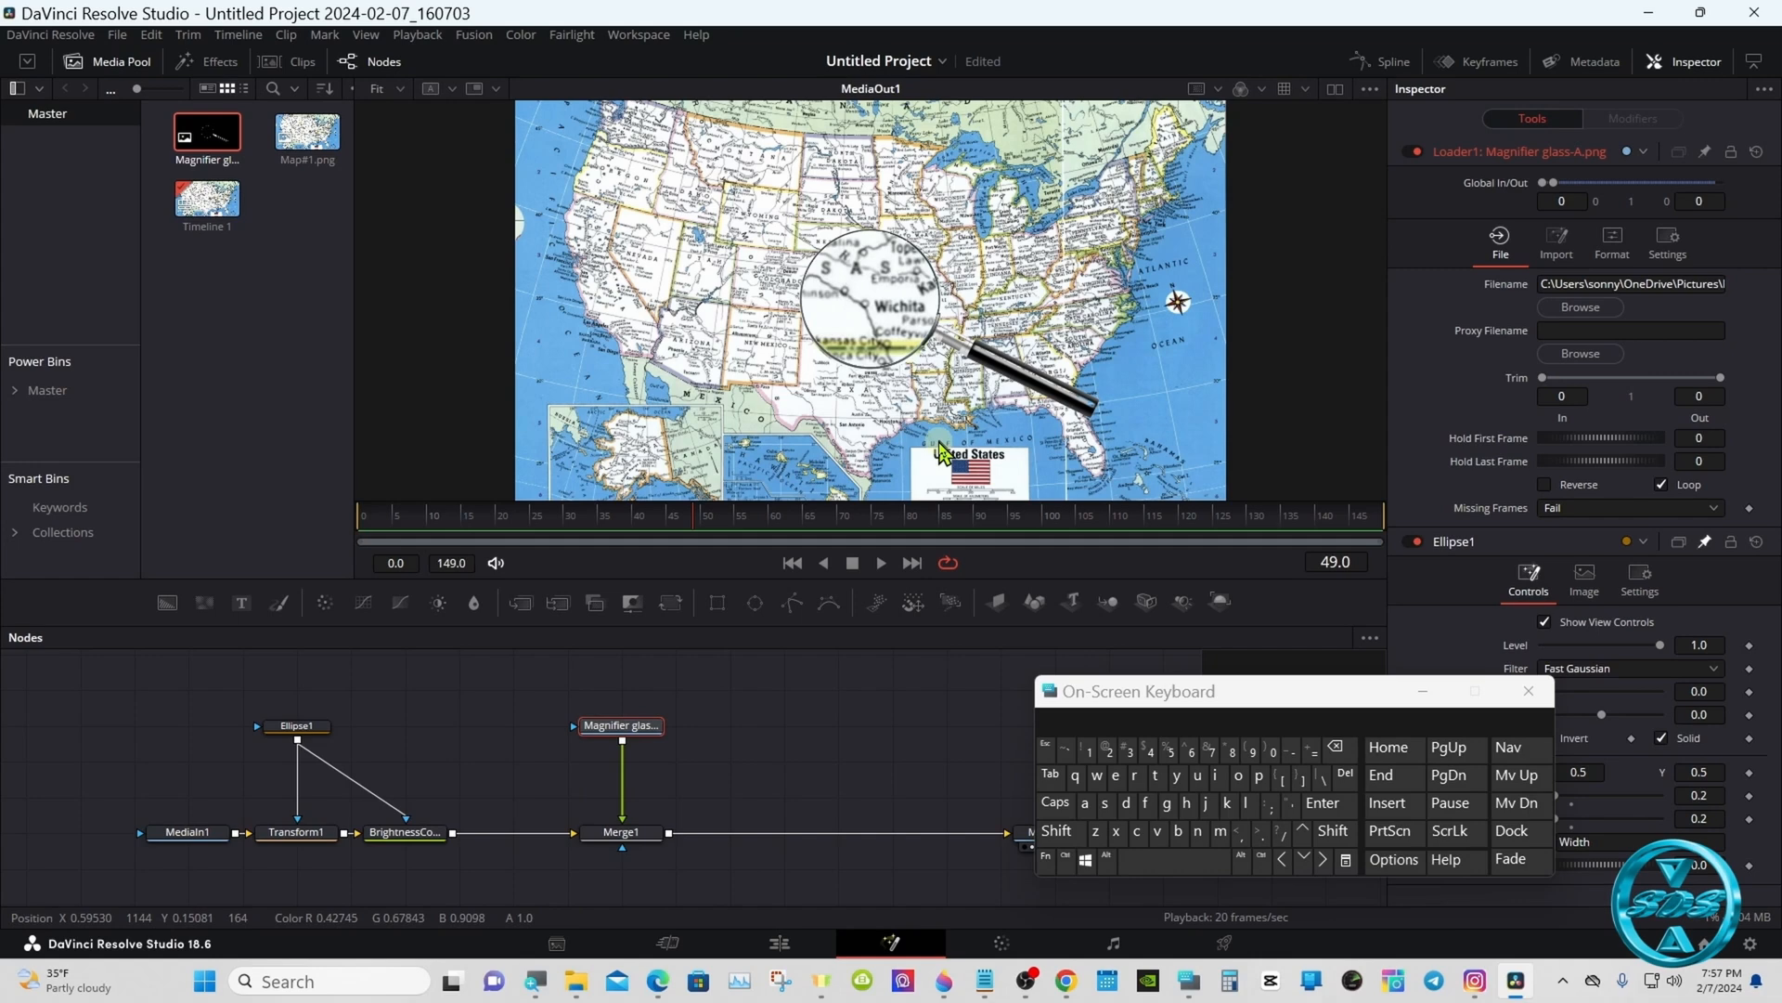
{"action": "left_click", "coordinate": [605, 729]}
{"action": "left_click_drag", "start_coordinate": [605, 732], "coordinate": [608, 704]}
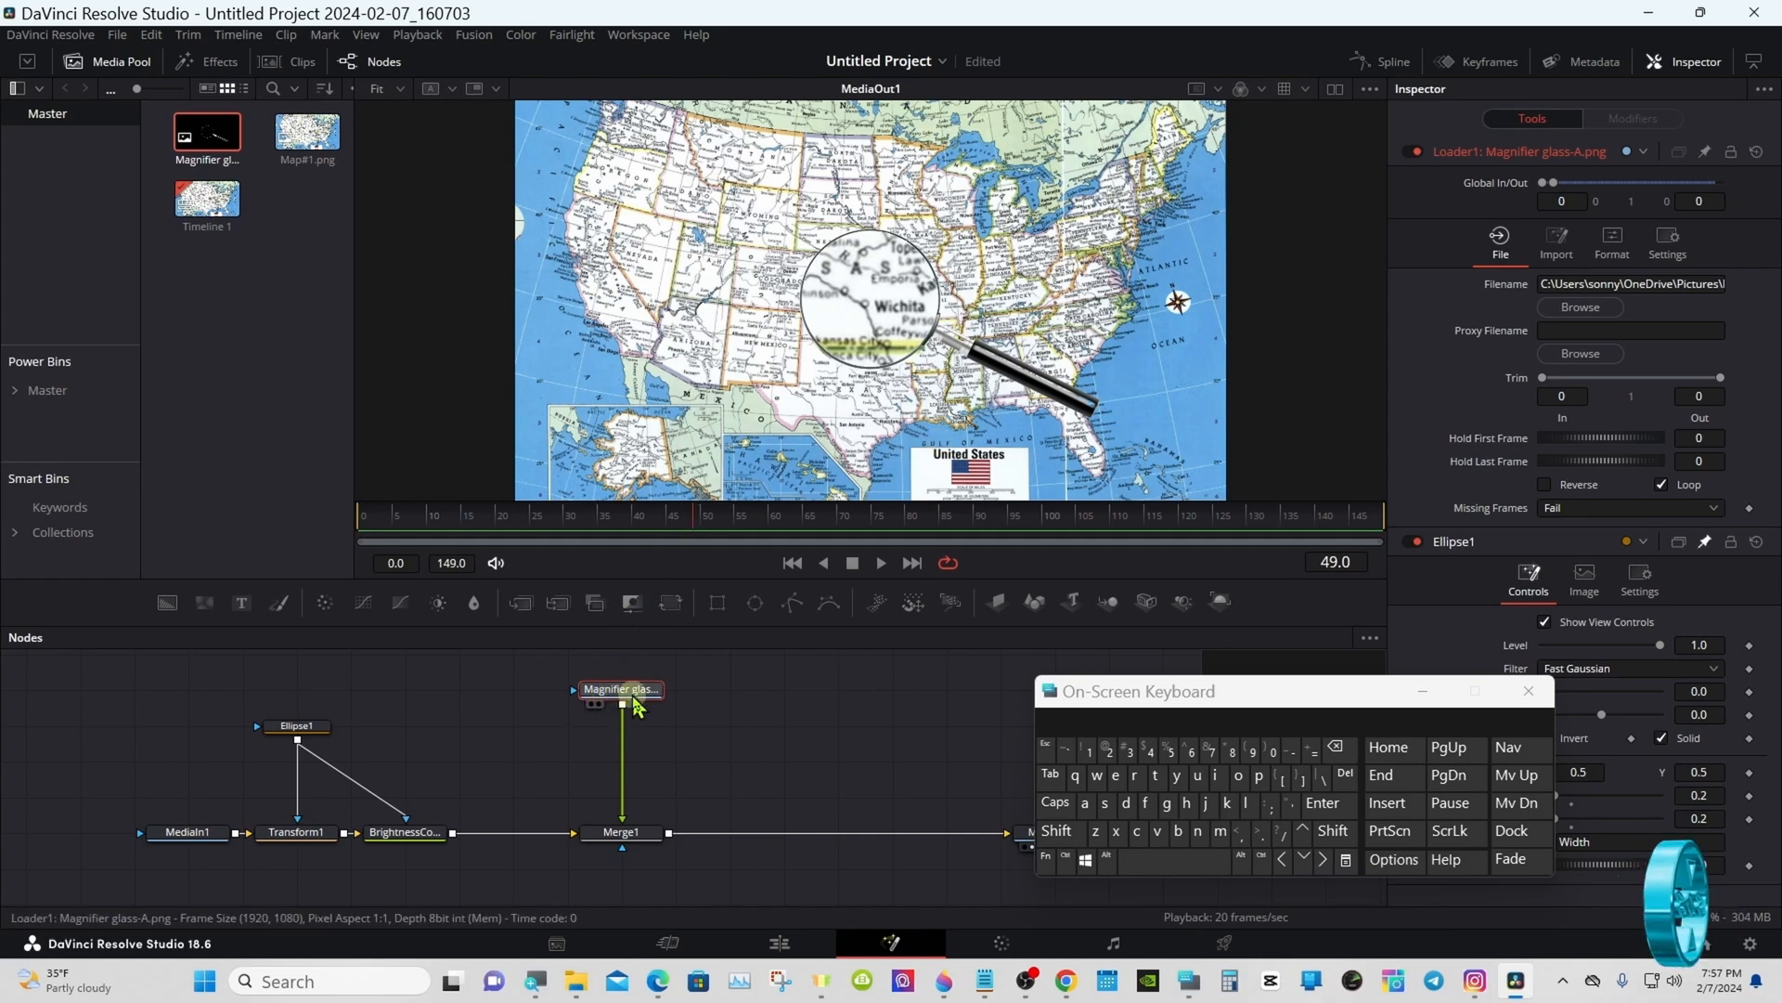
Insert two Transform nodes in sequence between the magnifier glass Loader and Merge1
{"action": "left_click", "coordinate": [675, 604]}
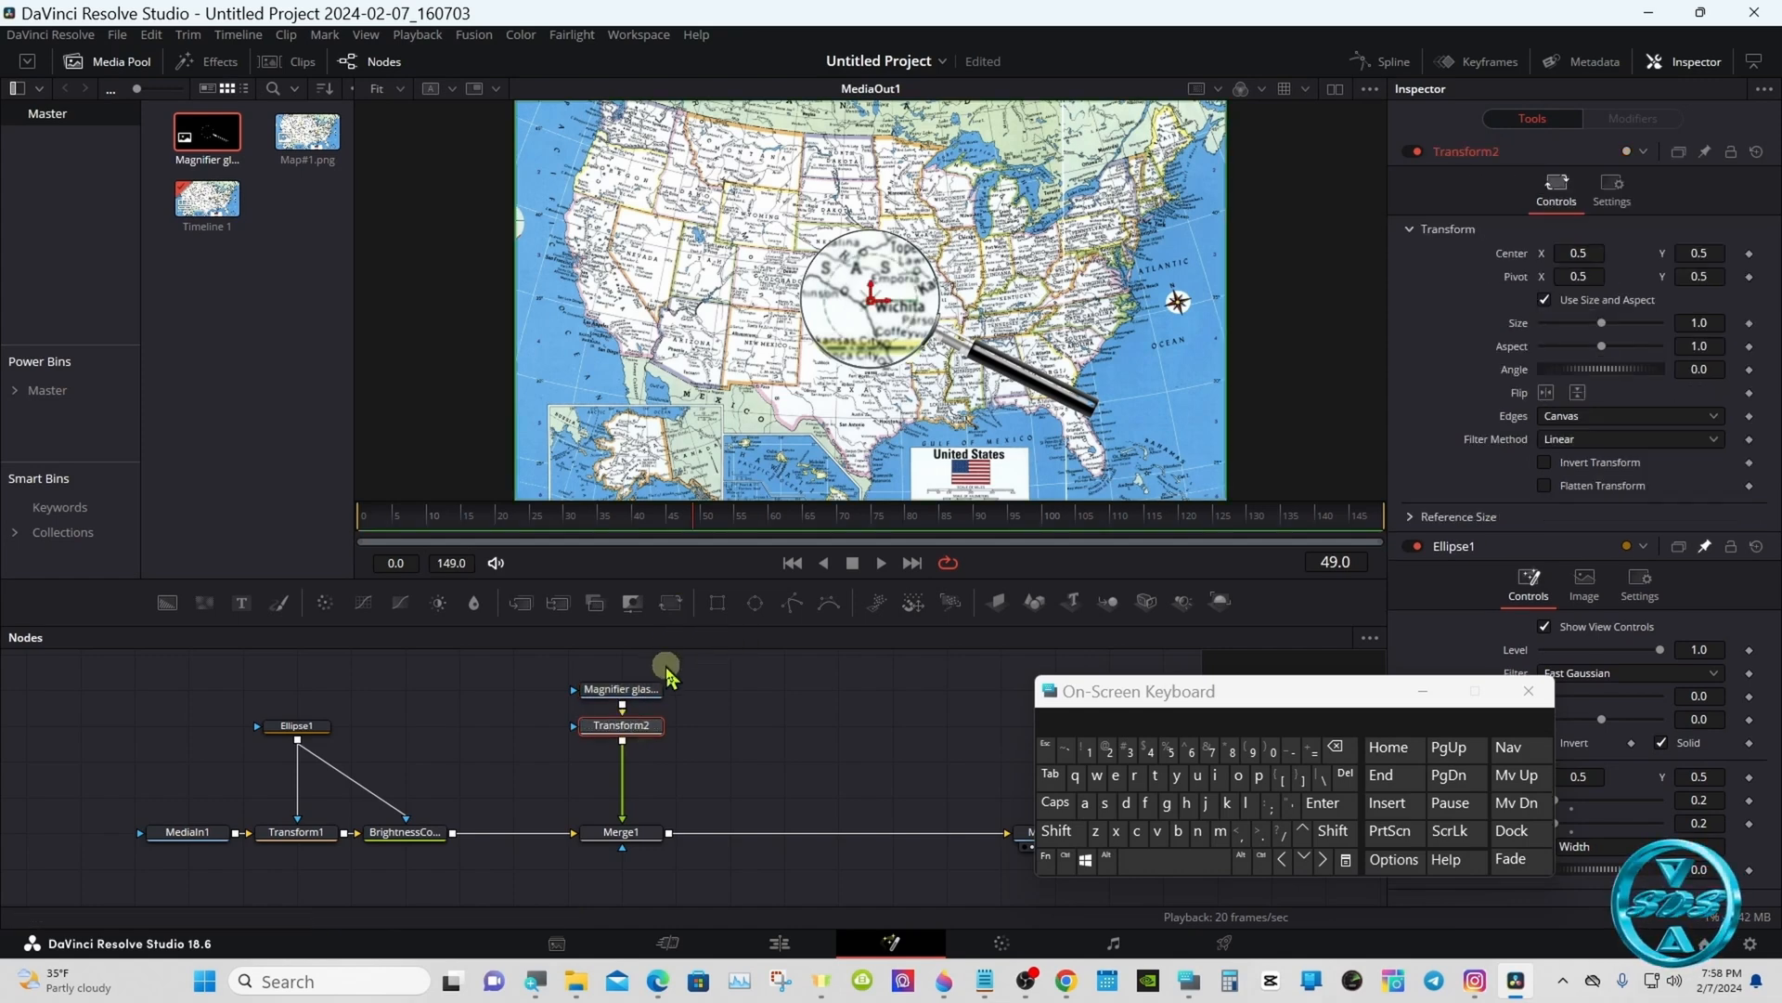
{"action": "left_click", "coordinate": [673, 612]}
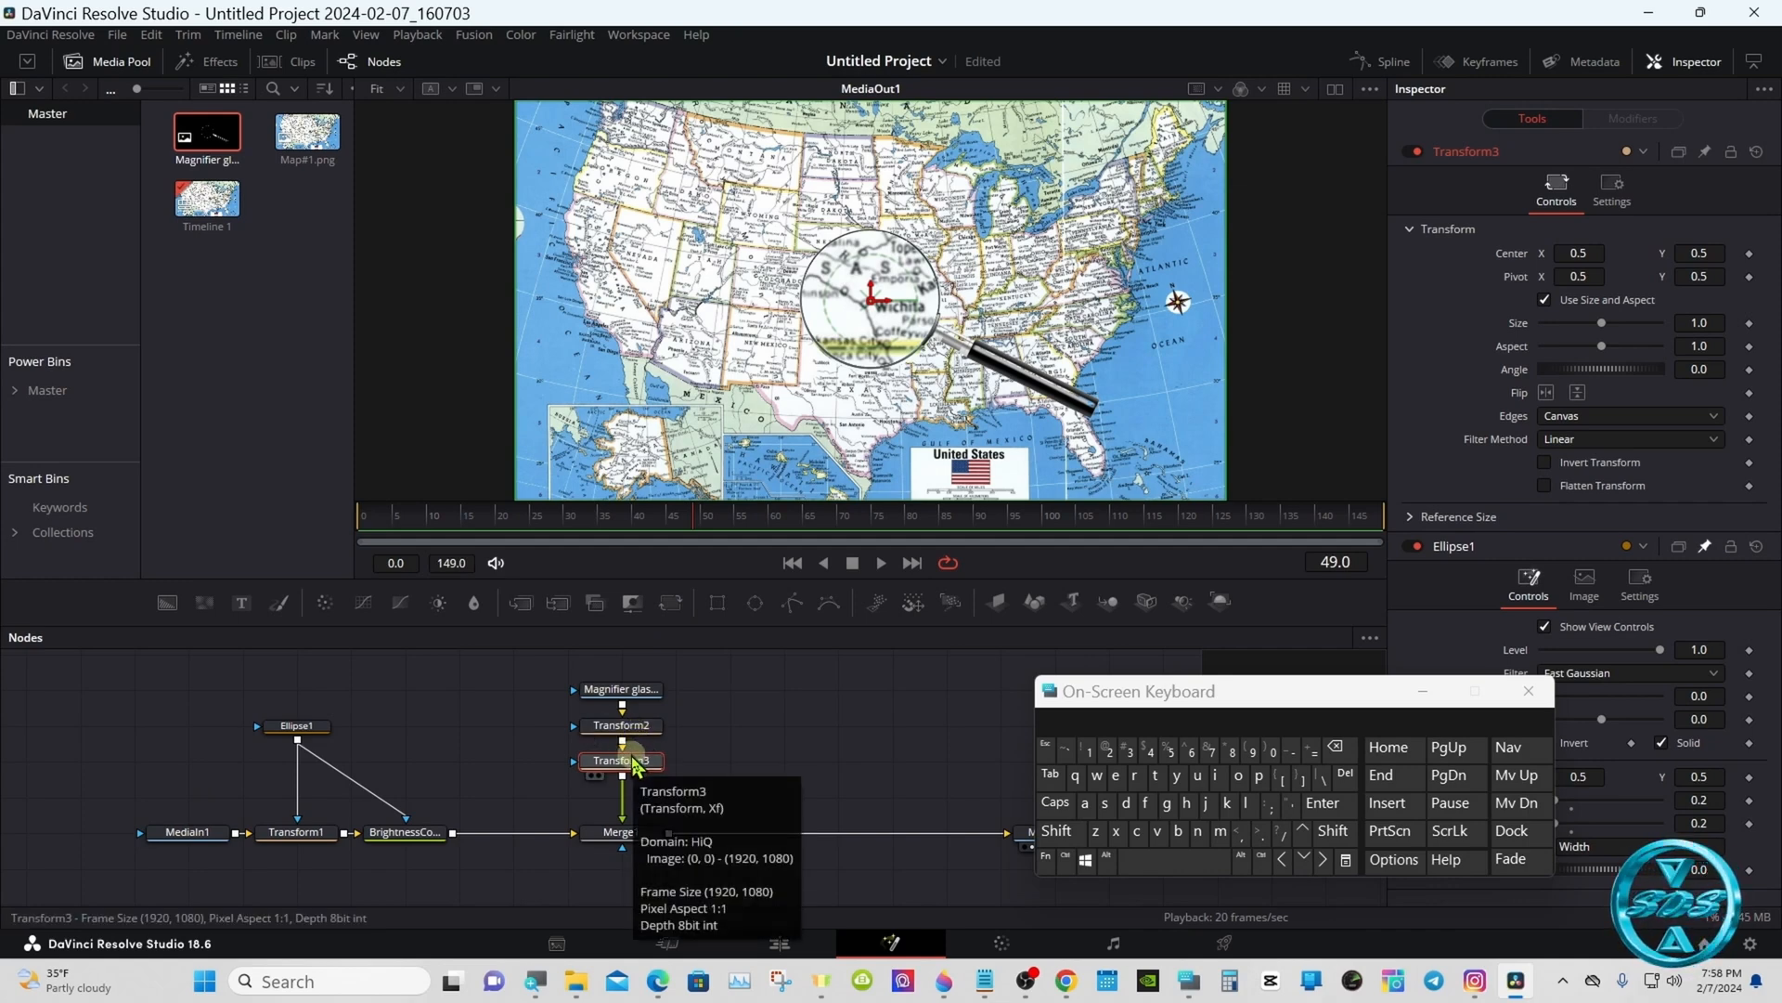
{"action": "left_click", "coordinate": [733, 759]}
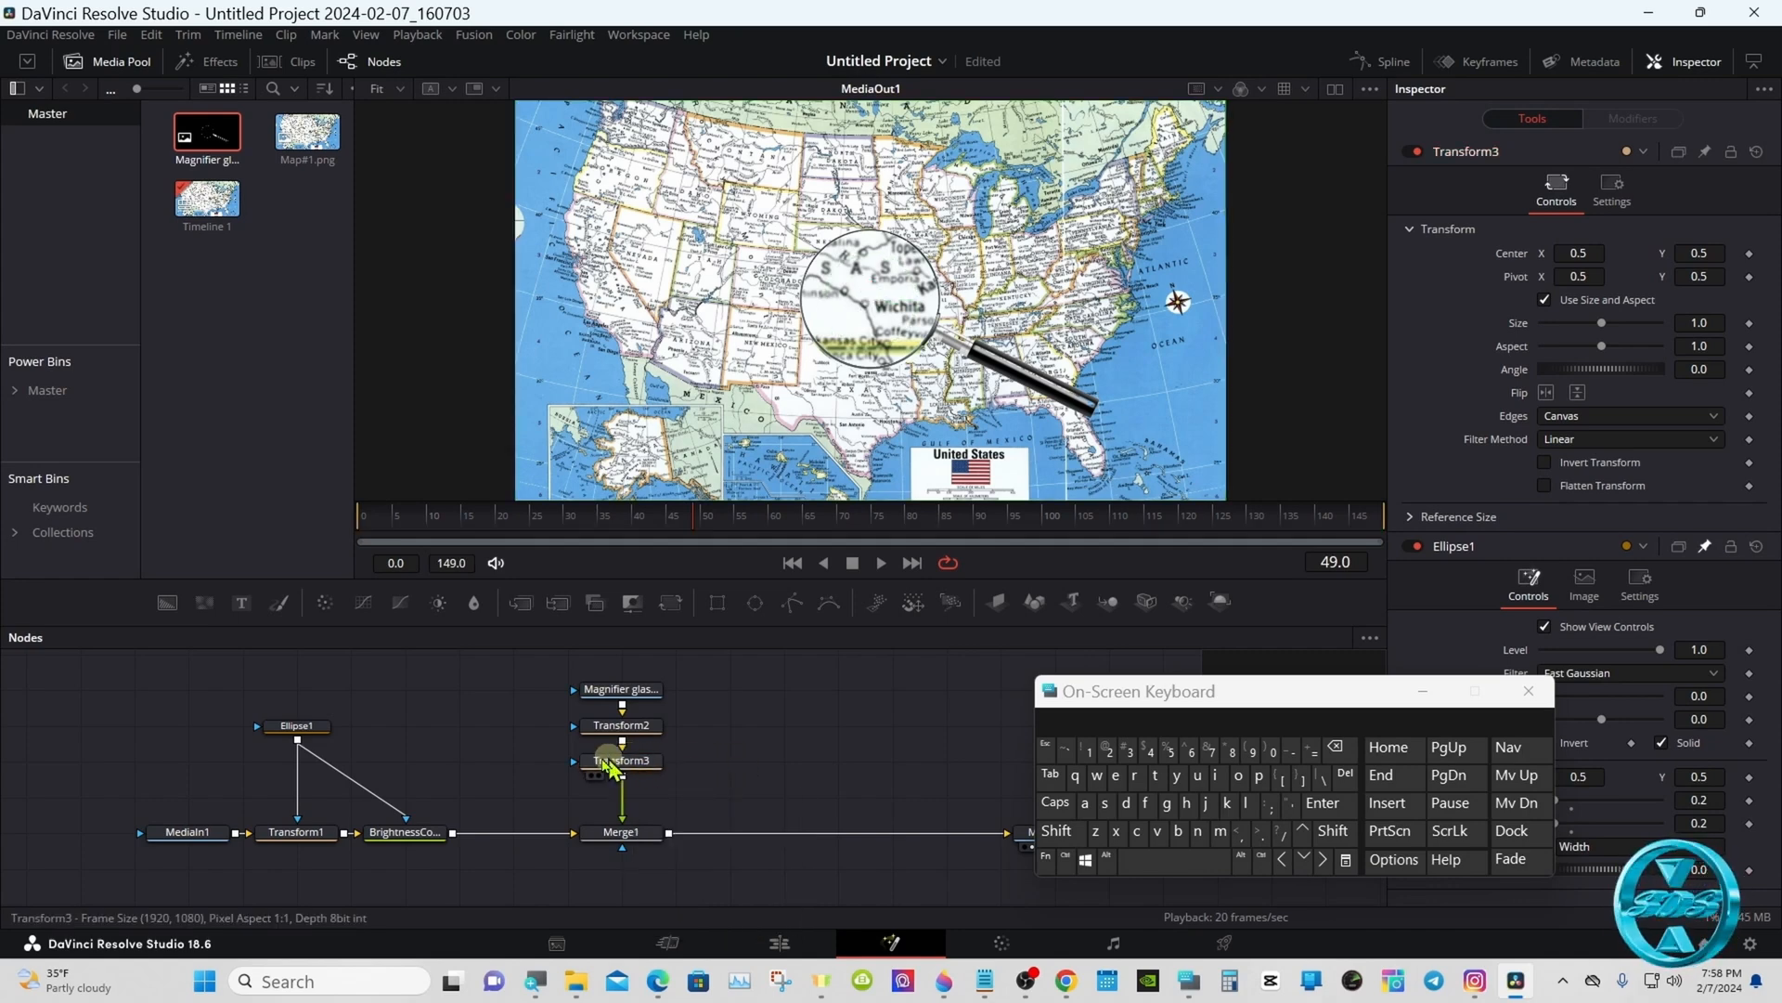
Select Ellipse1 and Transform3 together so both sets of viewer controls are shown
{"action": "left_click", "coordinate": [1066, 860]}
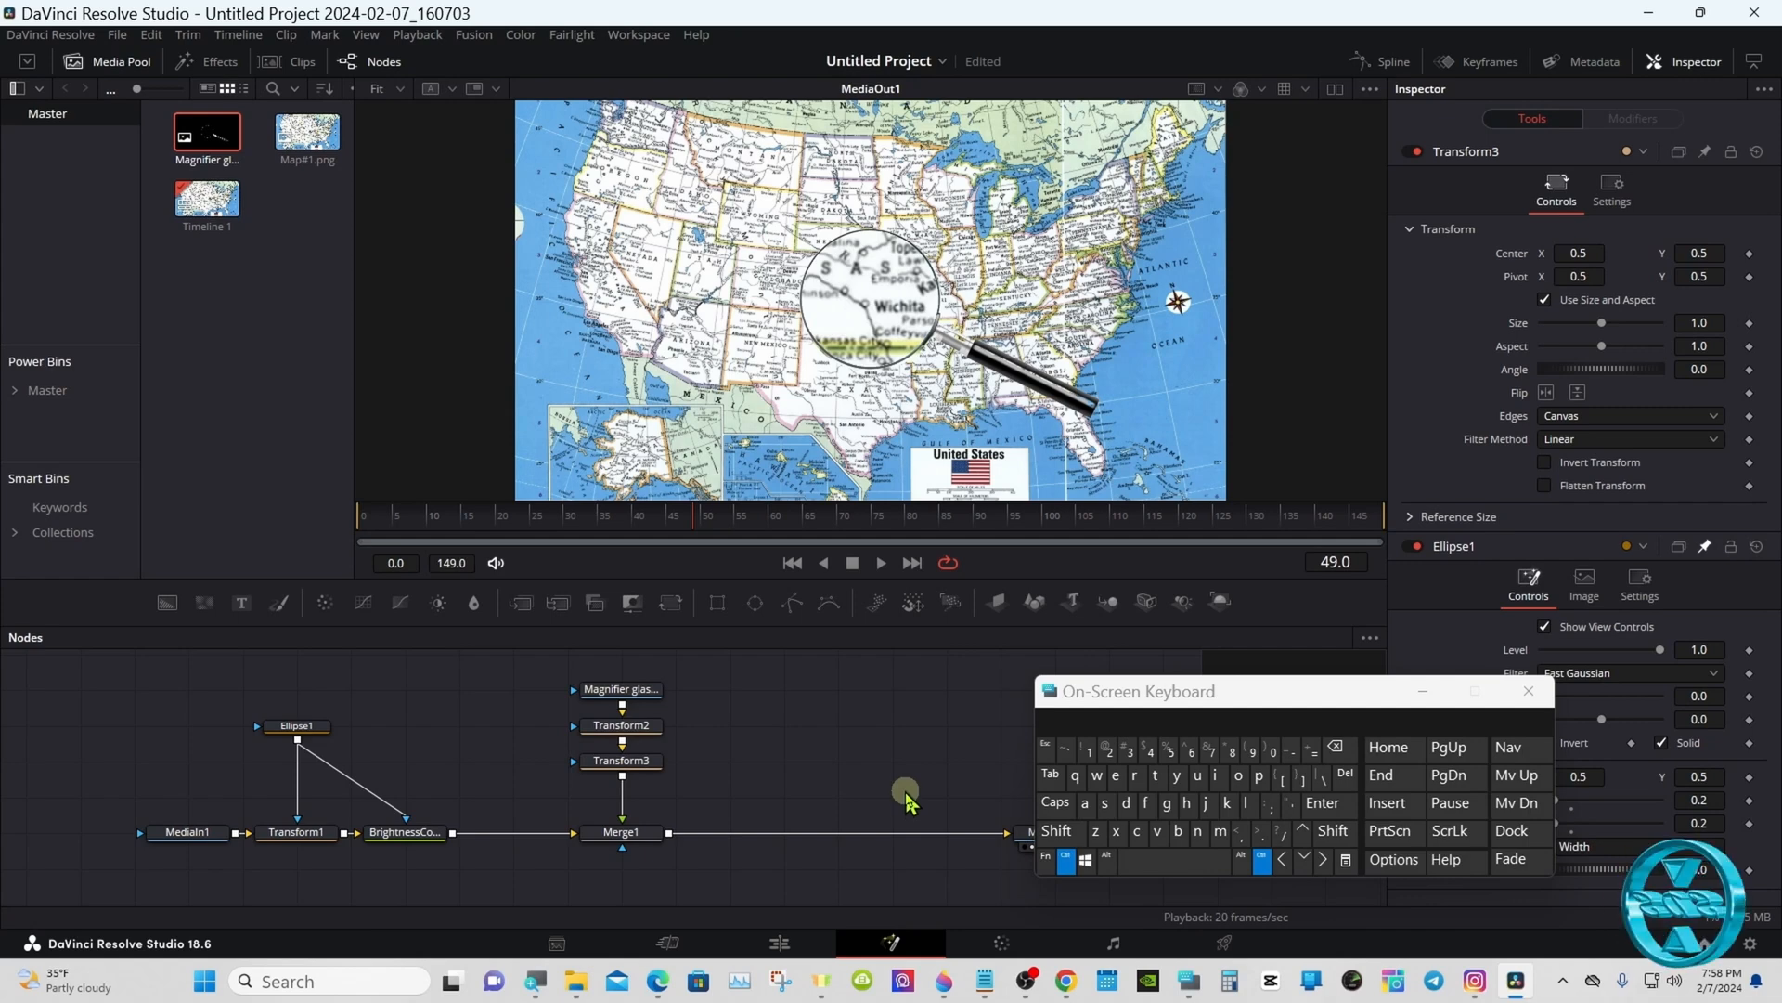
{"action": "left_click", "coordinate": [303, 731]}
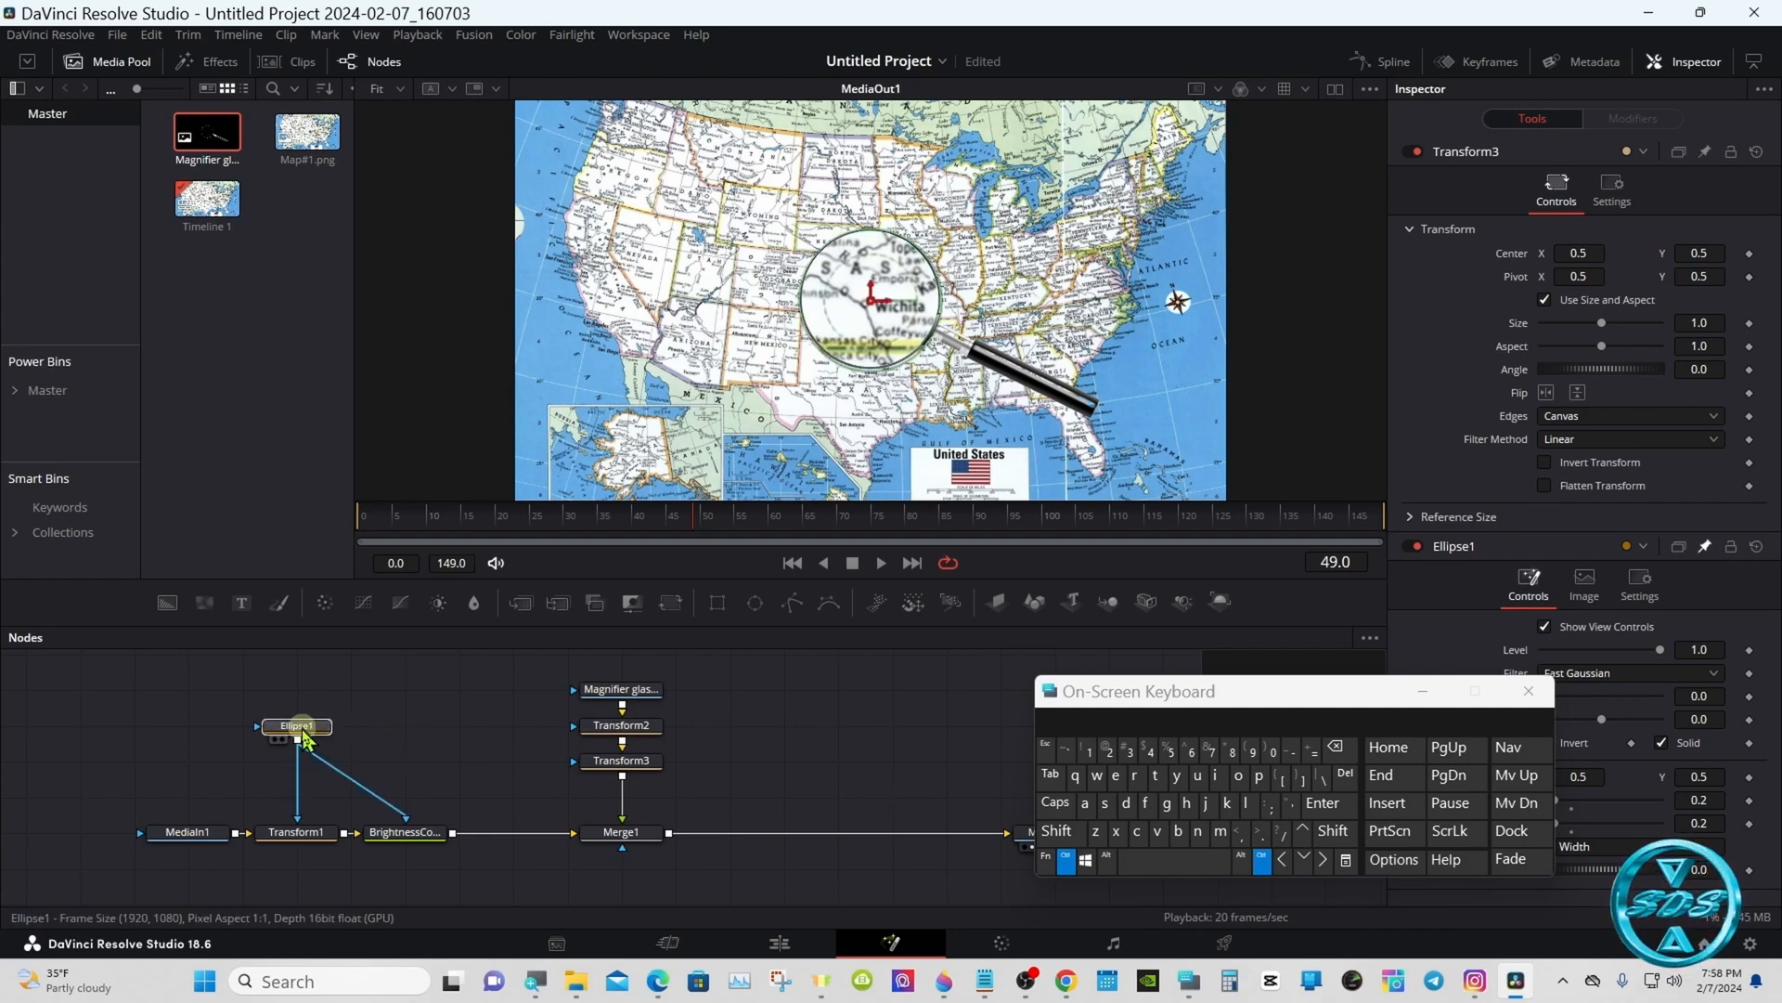
{"action": "left_click", "coordinate": [602, 764]}
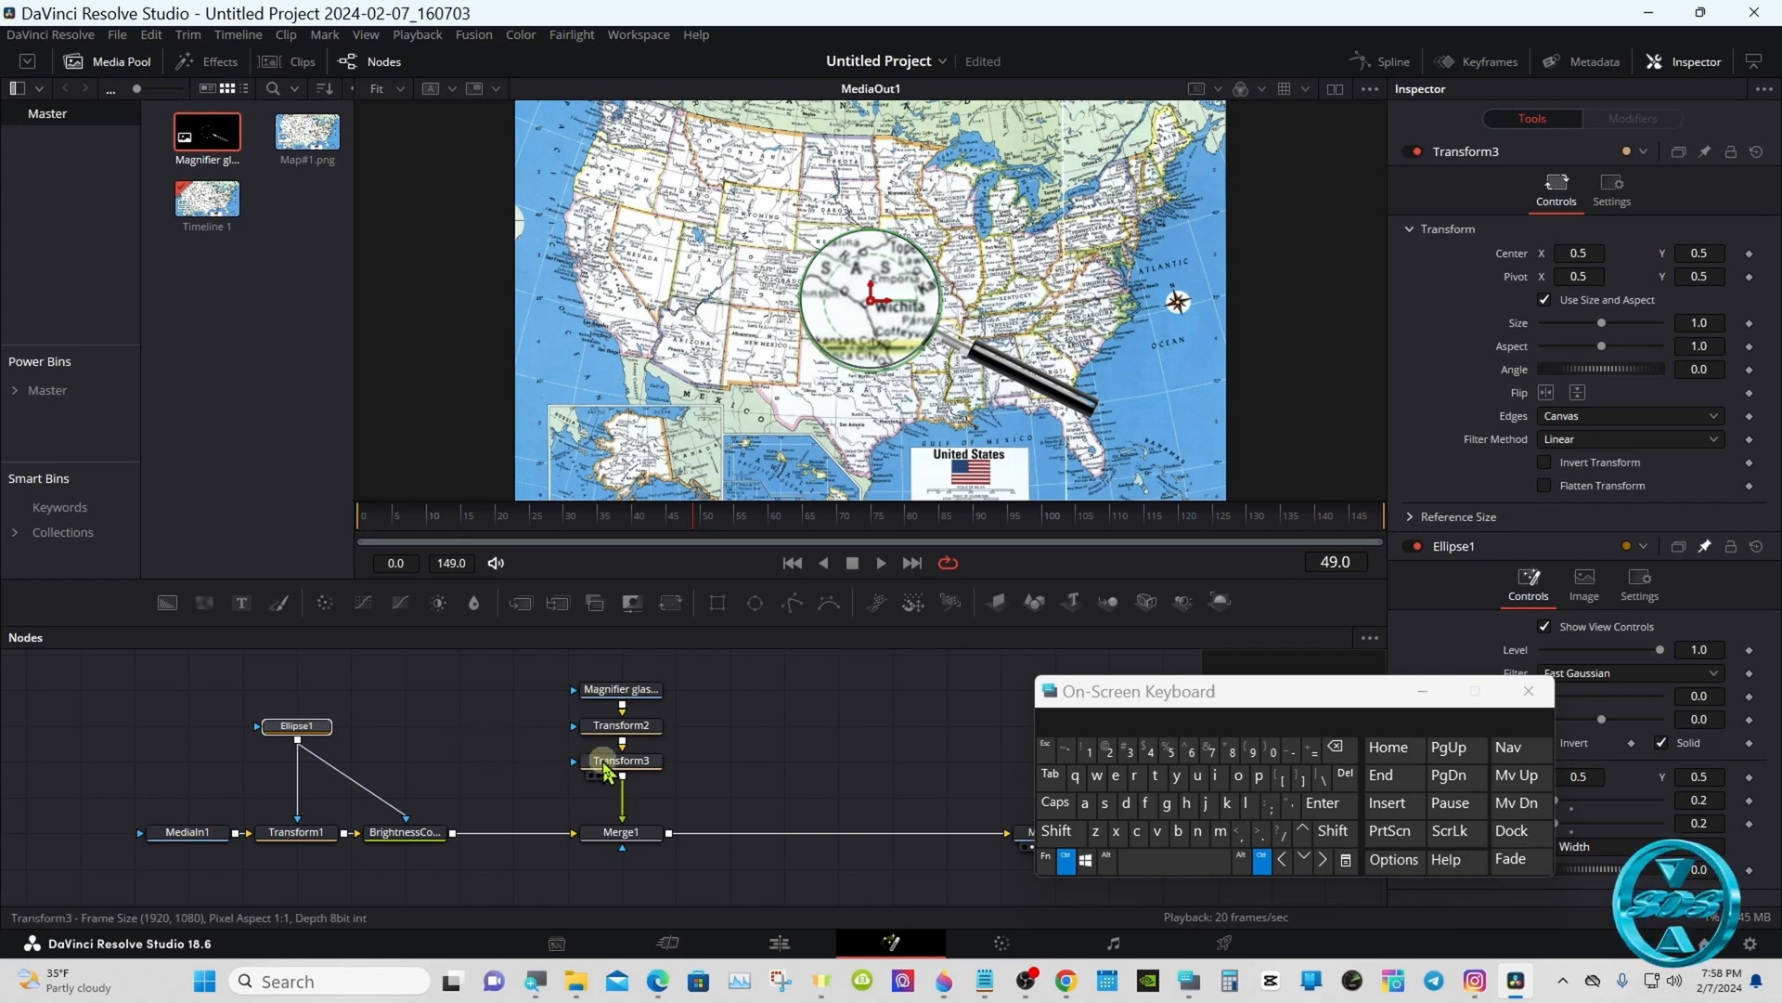
{"action": "left_click", "coordinate": [817, 748]}
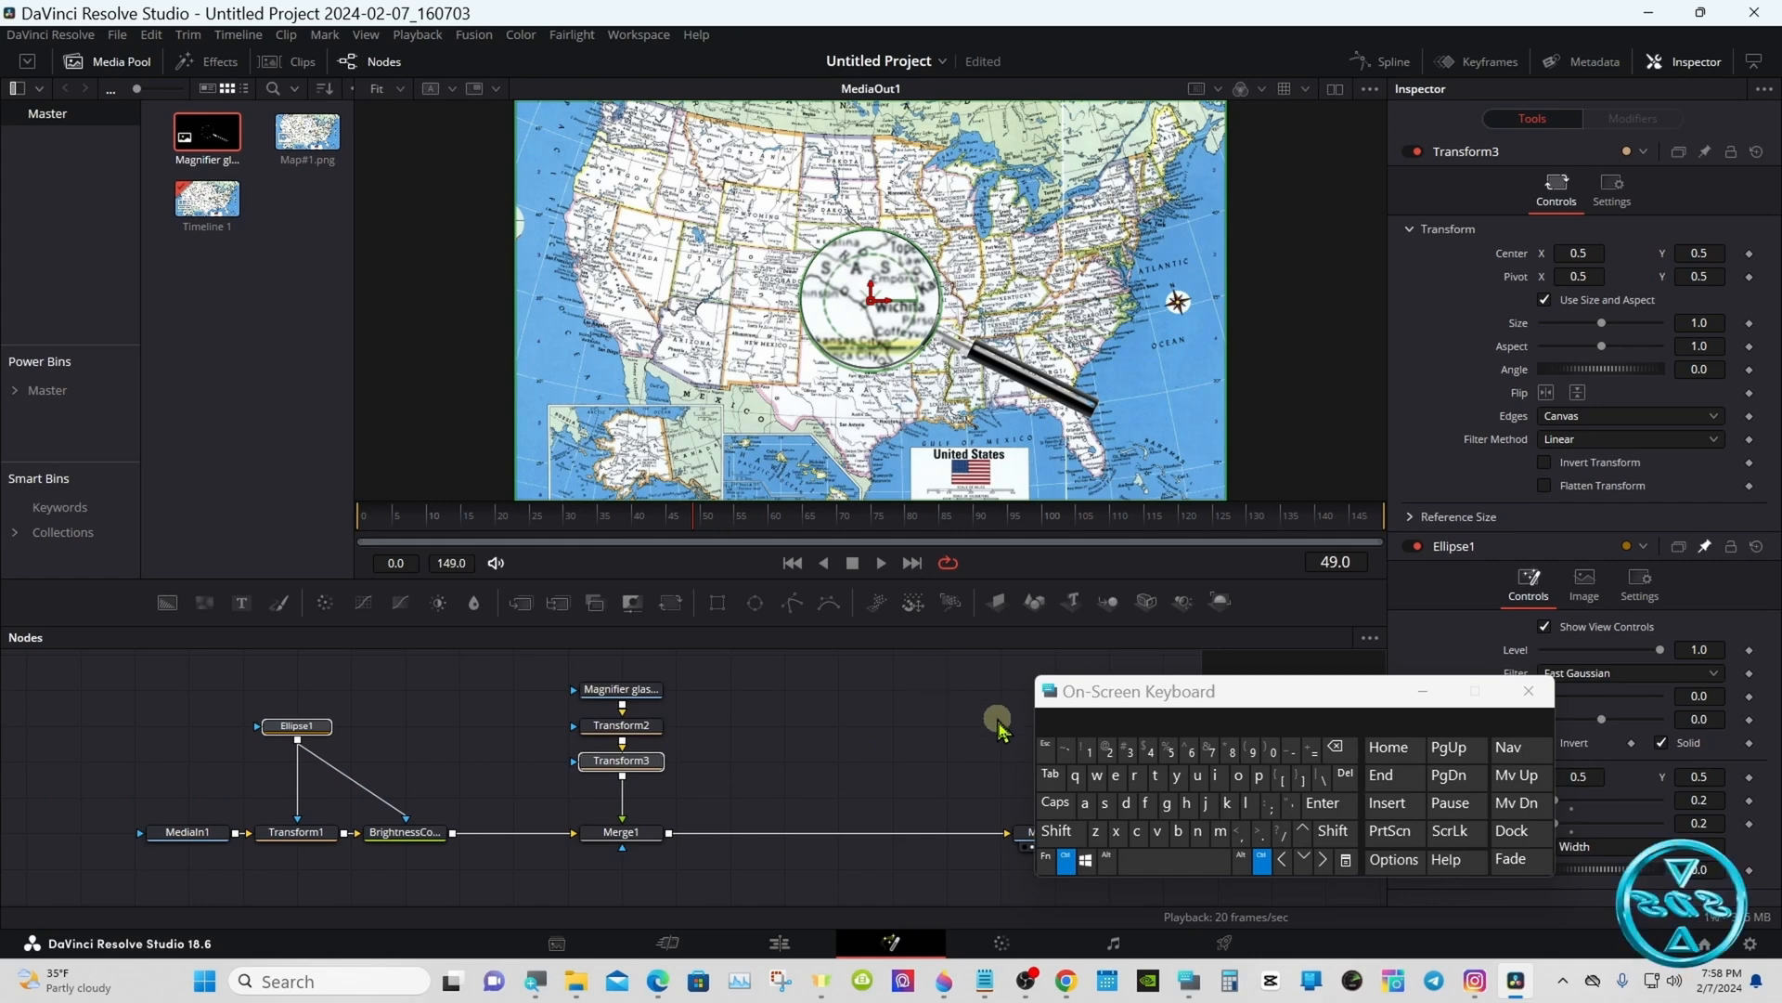
{"action": "left_click", "coordinate": [1066, 862]}
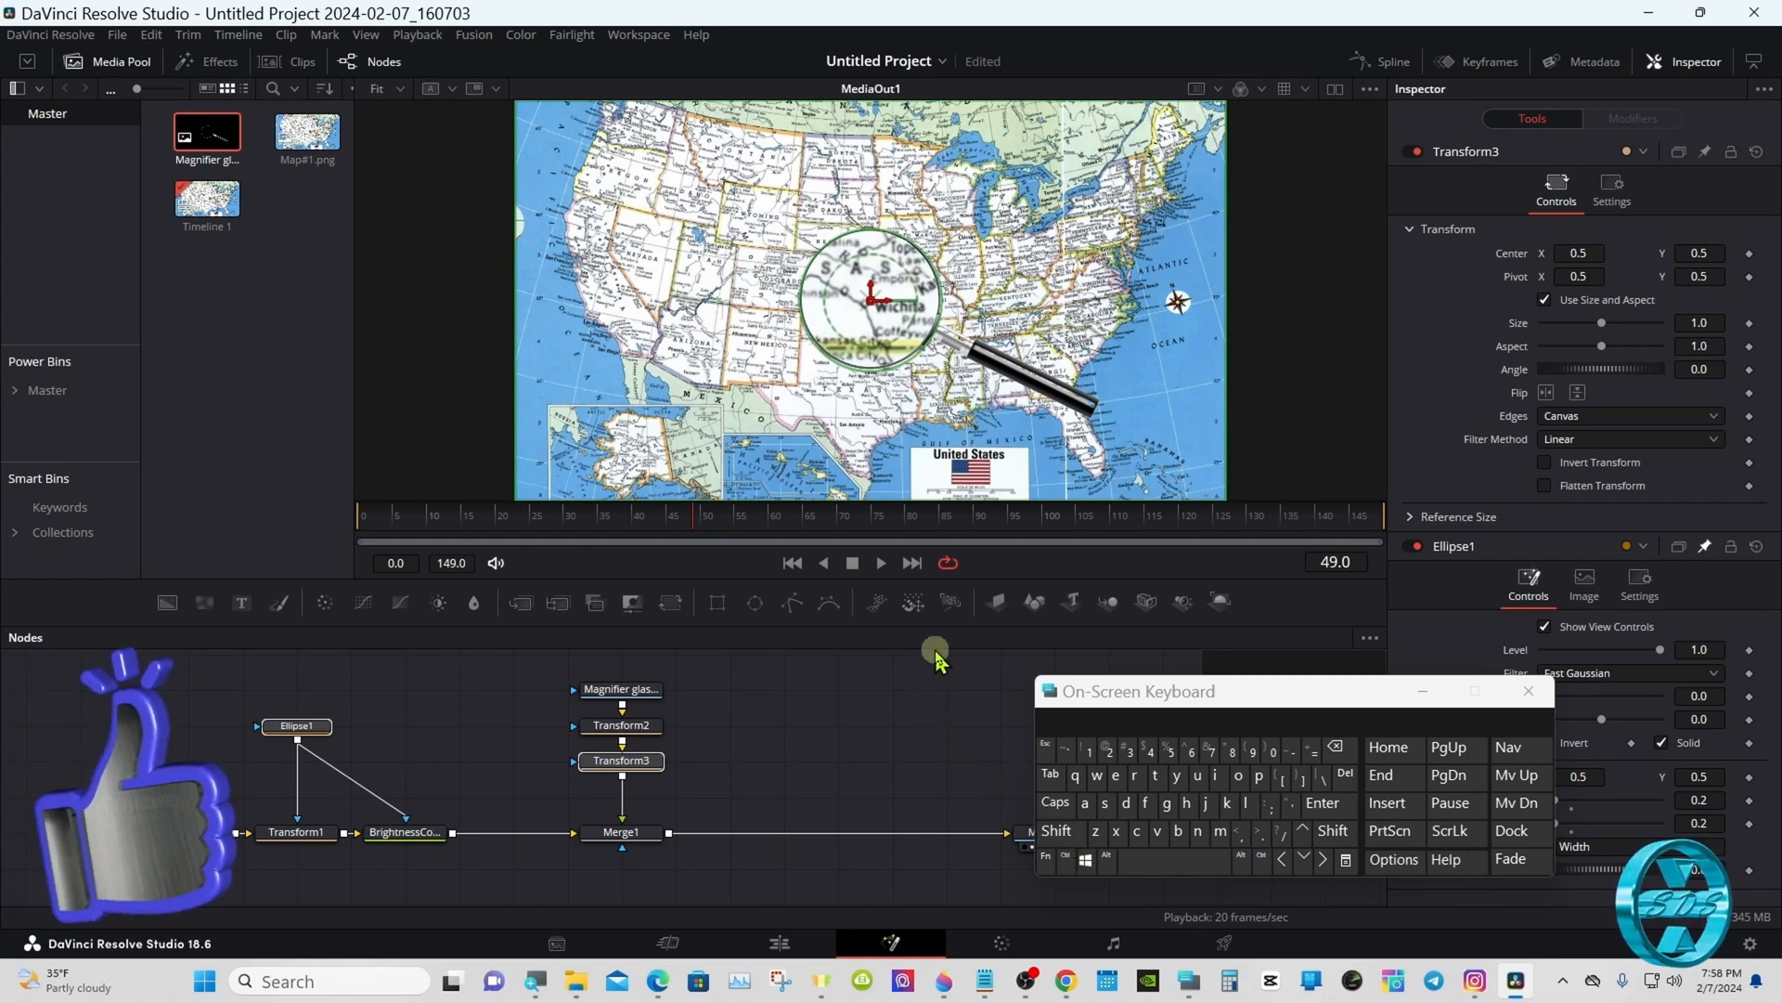
Enlarge the viewer area while keeping the upper nodes reachable, and zoom the map in to 81%
{"action": "left_click_drag", "start_coordinate": [929, 627], "coordinate": [928, 816]}
{"action": "right_click", "coordinate": [648, 594]}
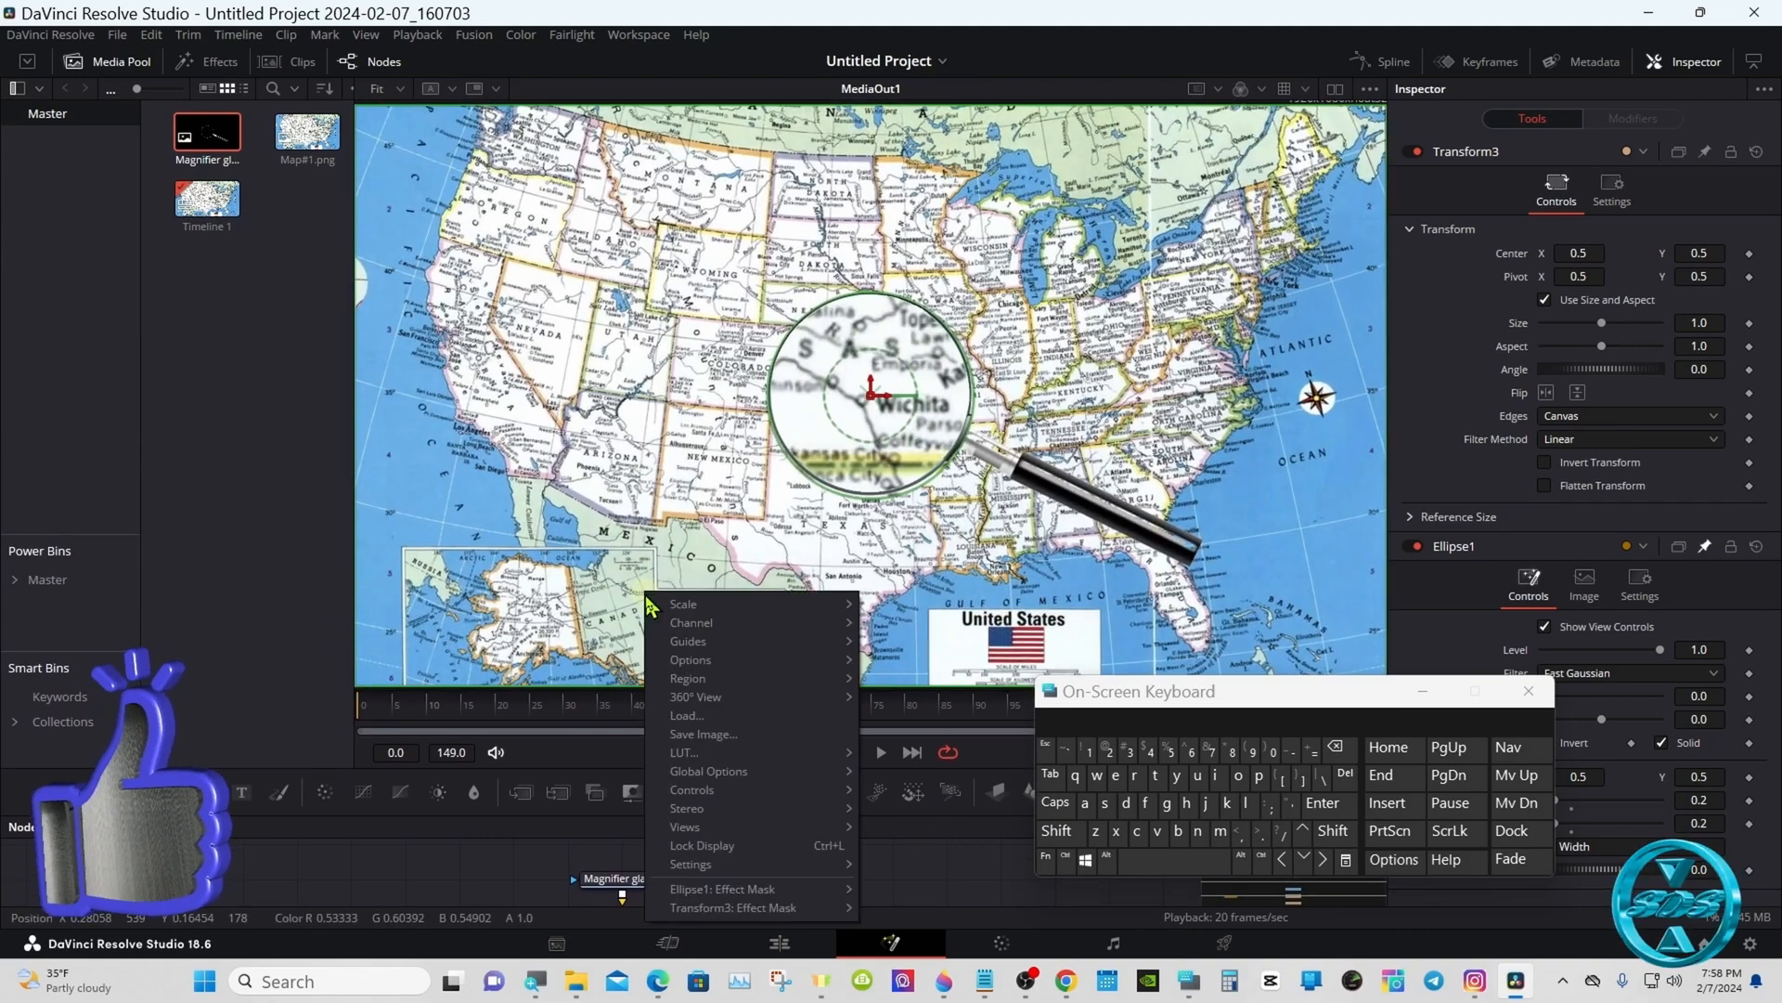
{"action": "mouse_move", "coordinate": [698, 612]}
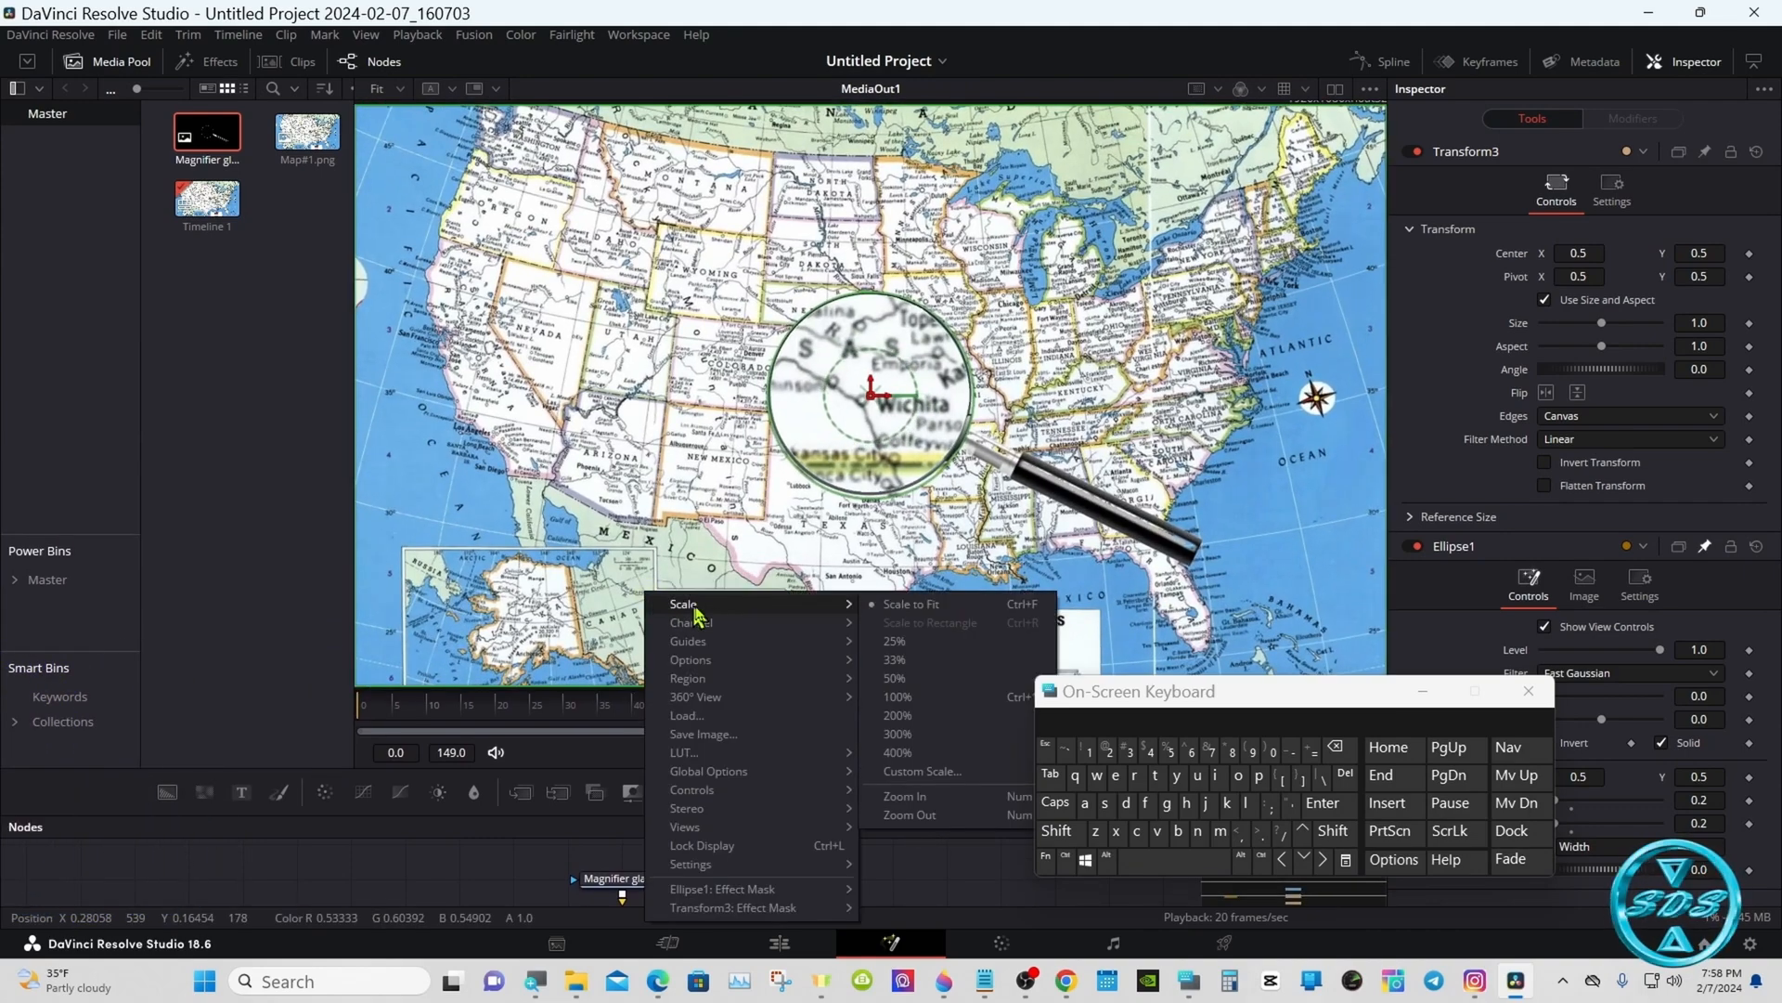
{"action": "left_click", "coordinate": [905, 798]}
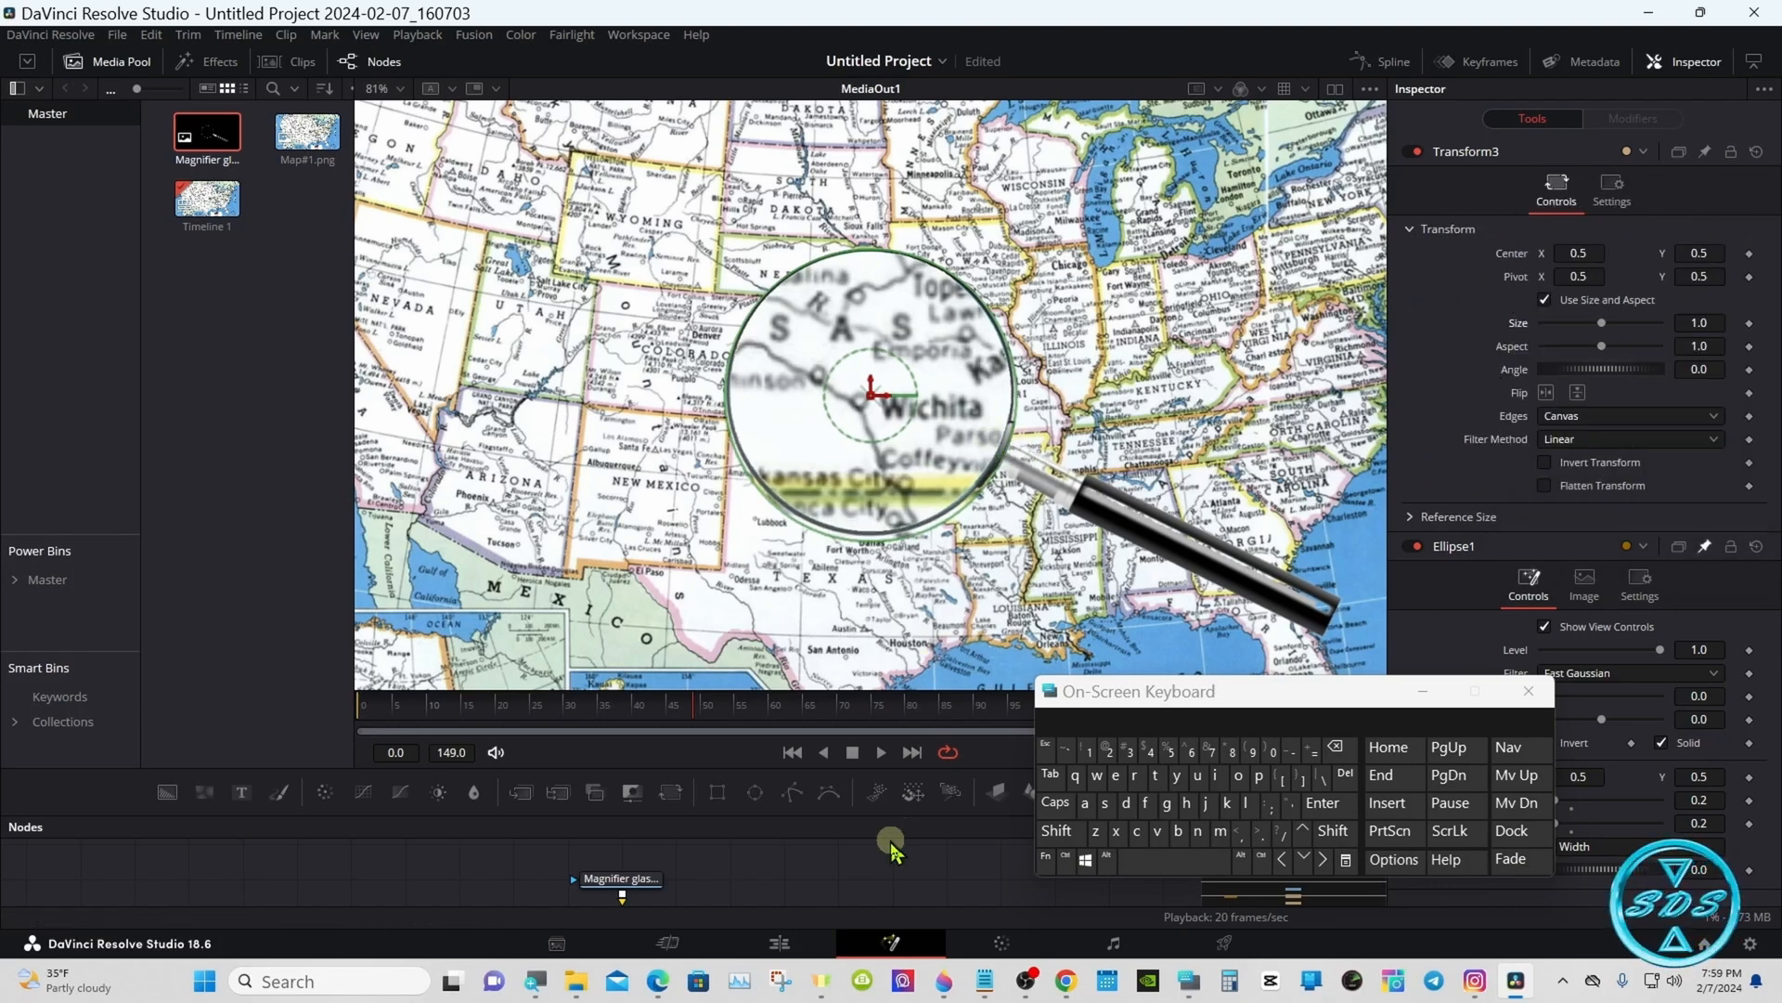
{"action": "left_click_drag", "start_coordinate": [889, 829], "coordinate": [816, 733]}
{"action": "left_click", "coordinate": [766, 810]}
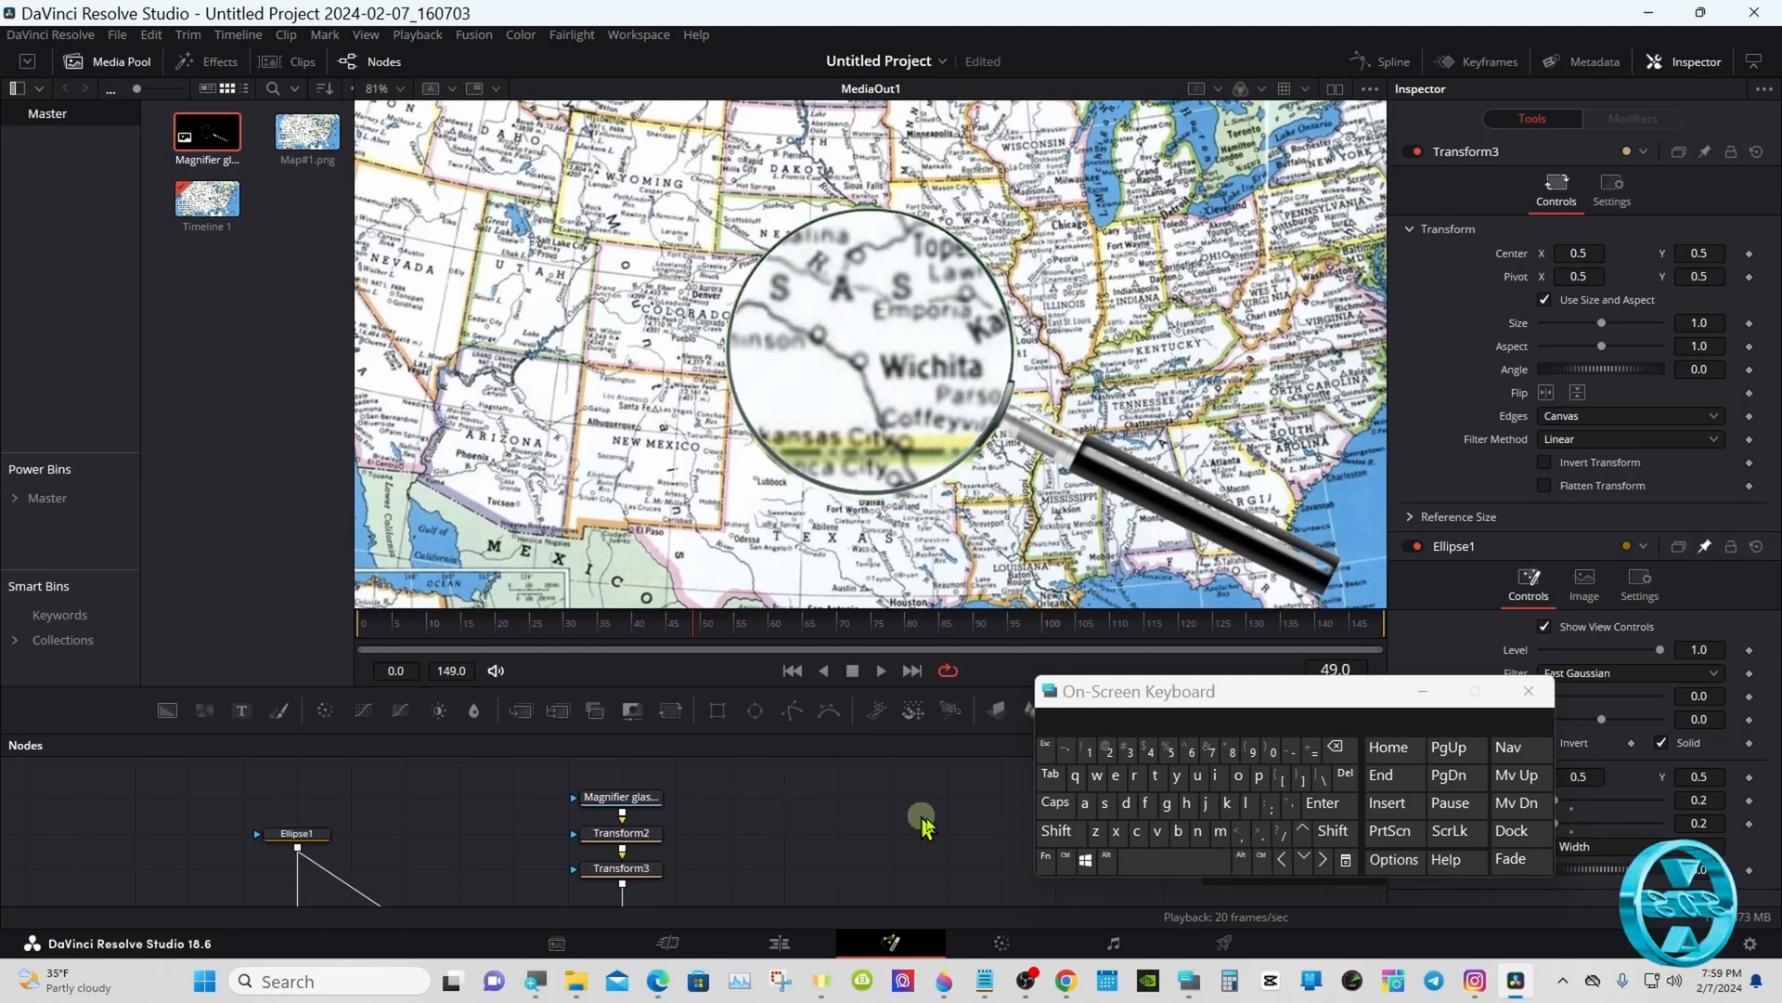
Show the viewer controls of Ellipse1 and Transform2 together, and set Transform3's Center Y to 0.4953 to align the glass with the ellipse
{"action": "left_click", "coordinate": [1068, 861]}
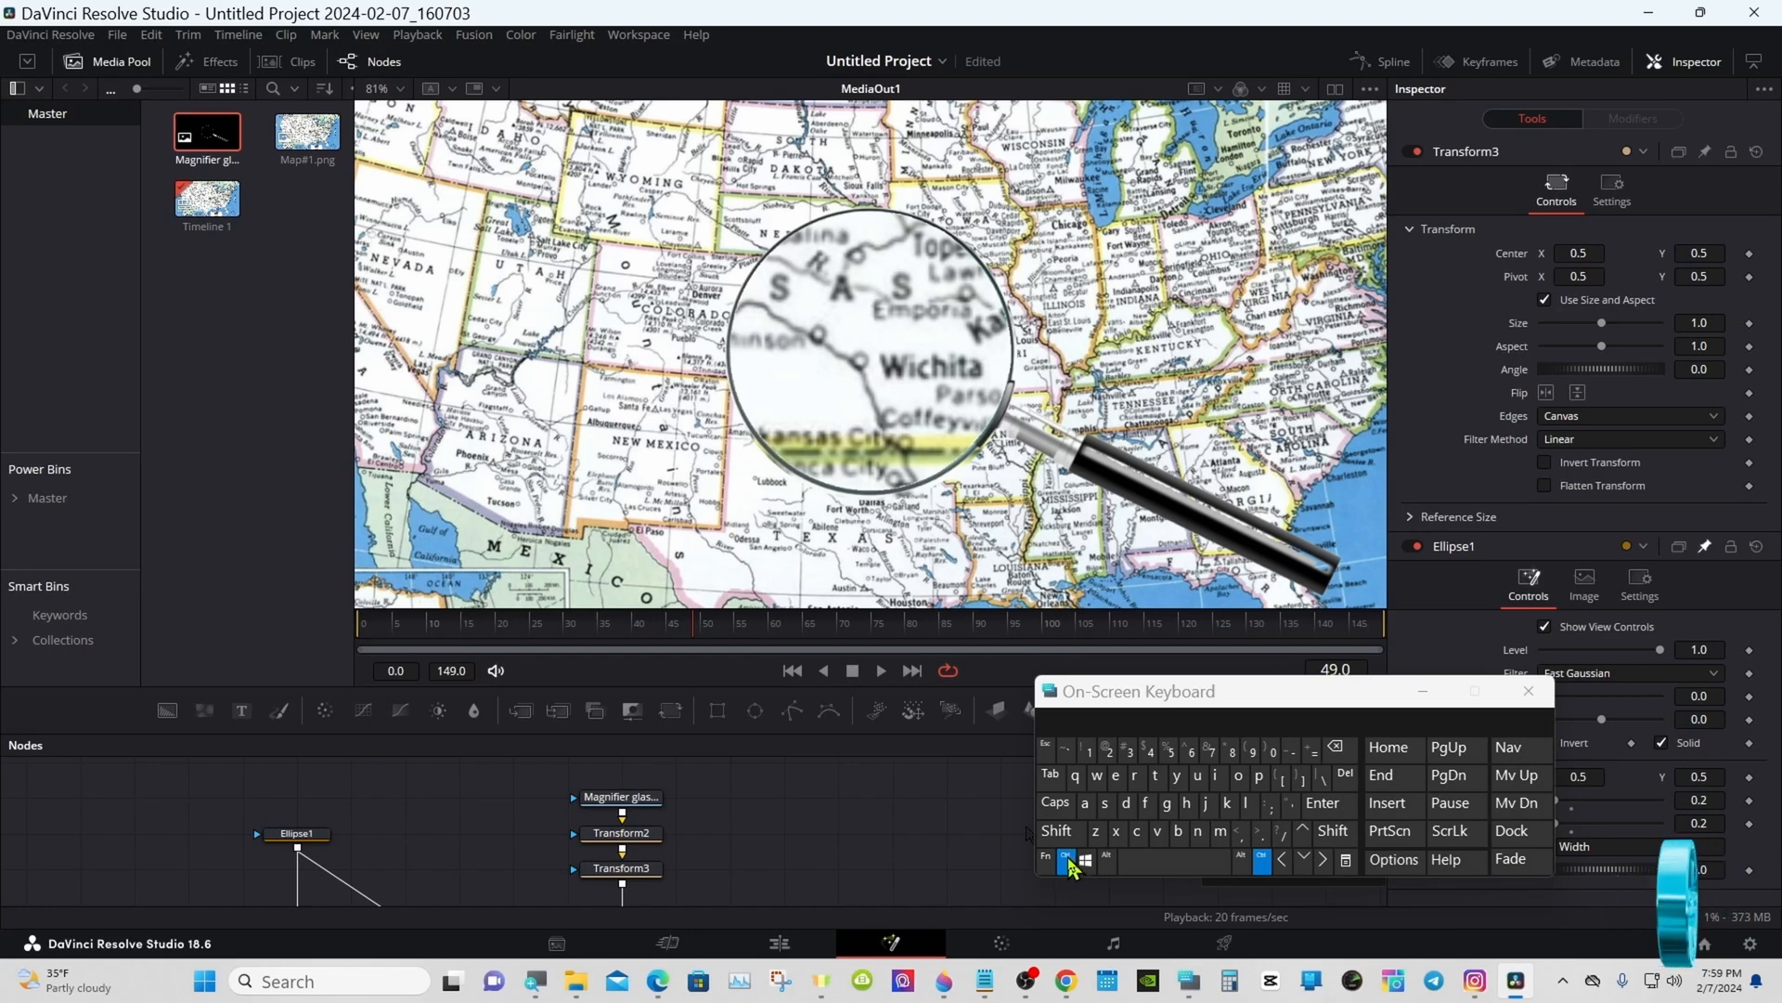
{"action": "left_click", "coordinate": [1068, 859]}
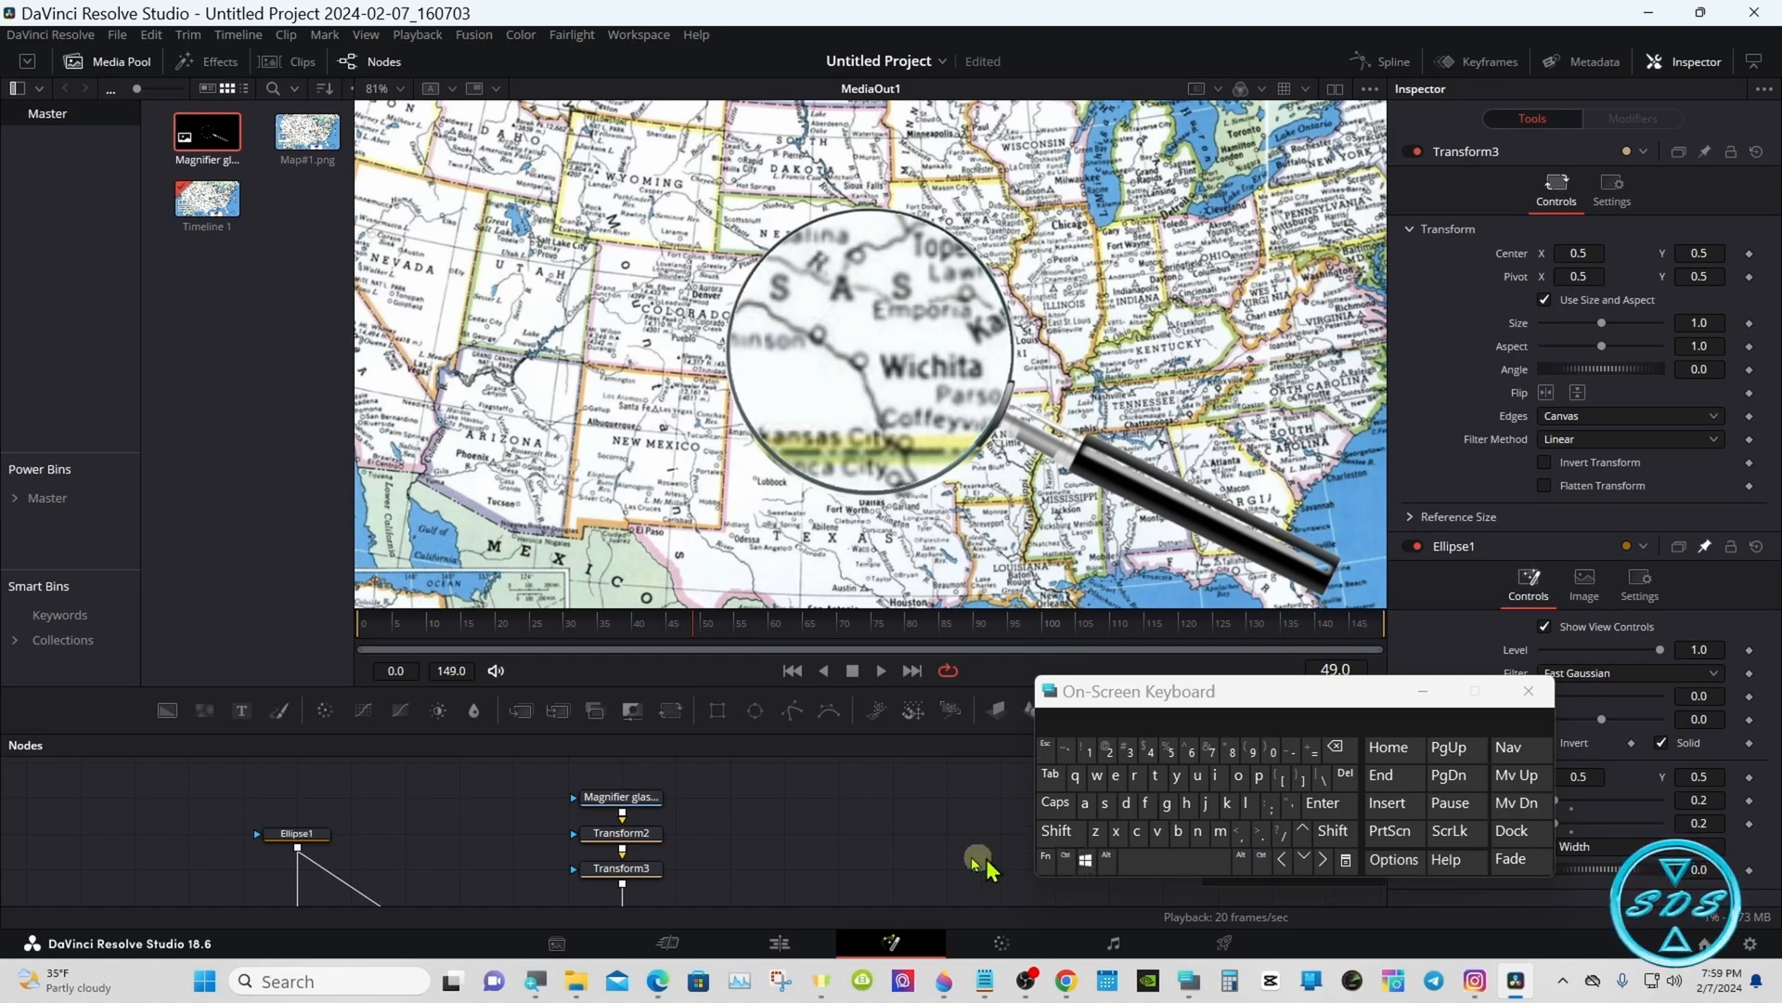
{"action": "left_click", "coordinate": [1068, 860]}
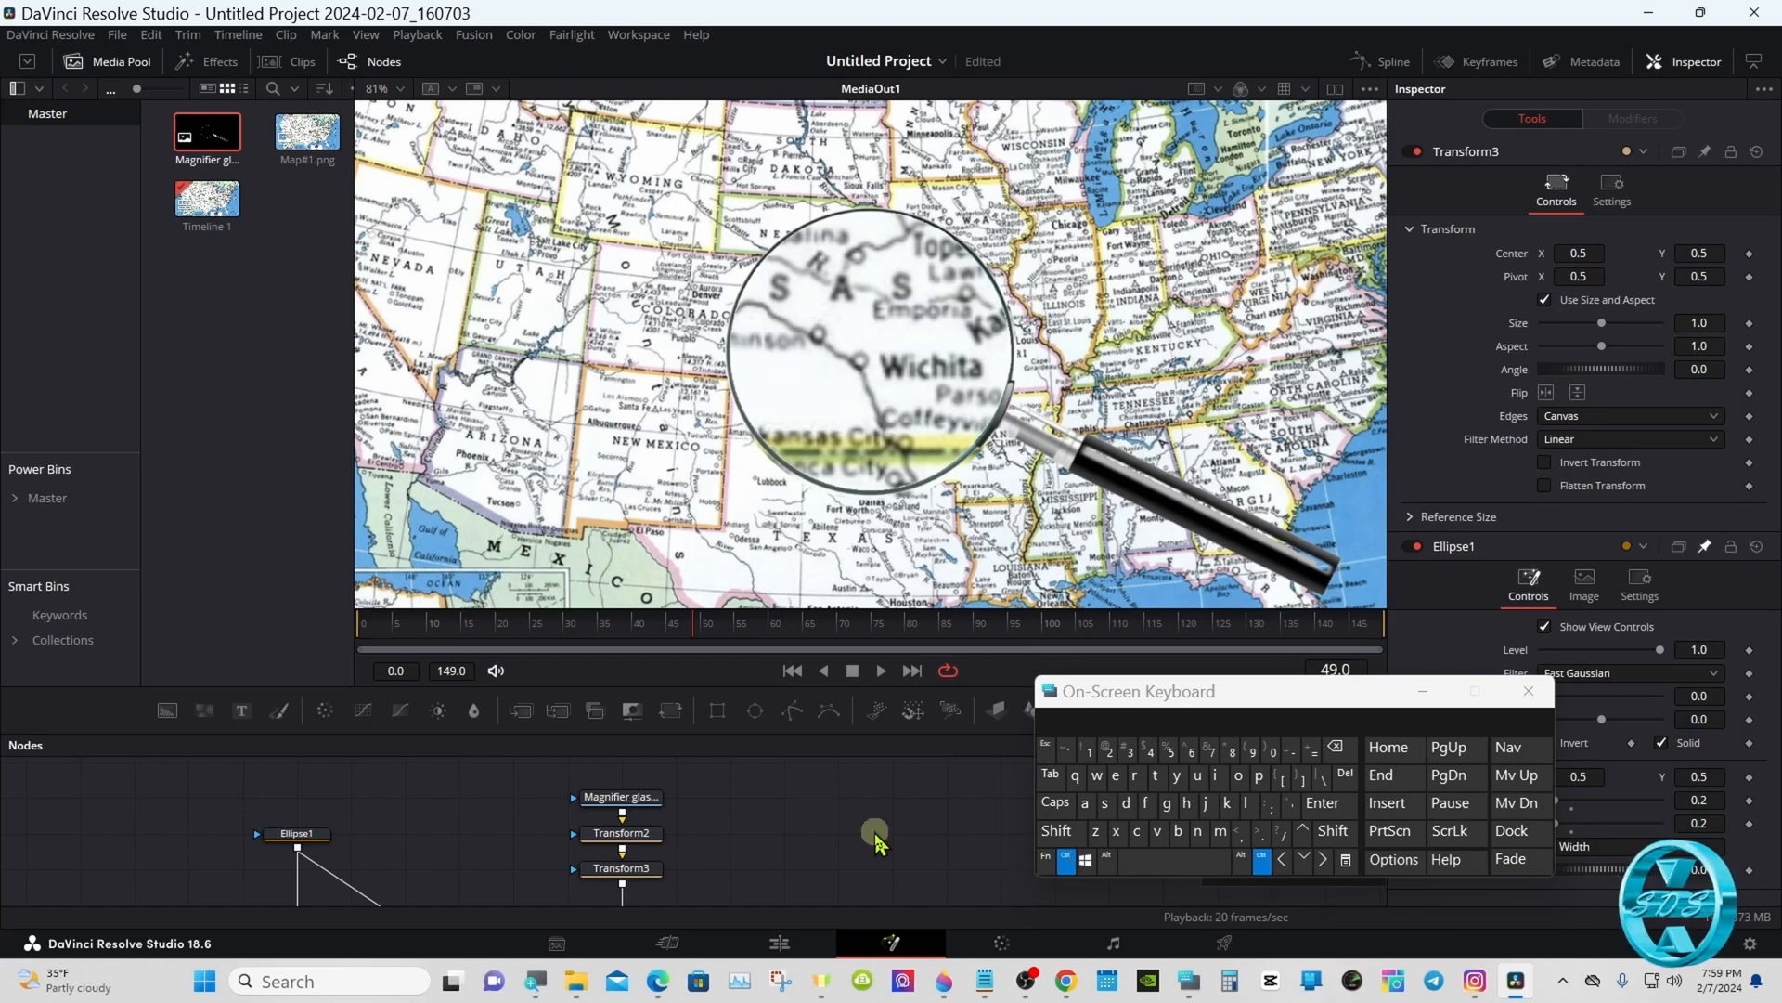
{"action": "left_click", "coordinate": [313, 836], "text": "ctrl"}
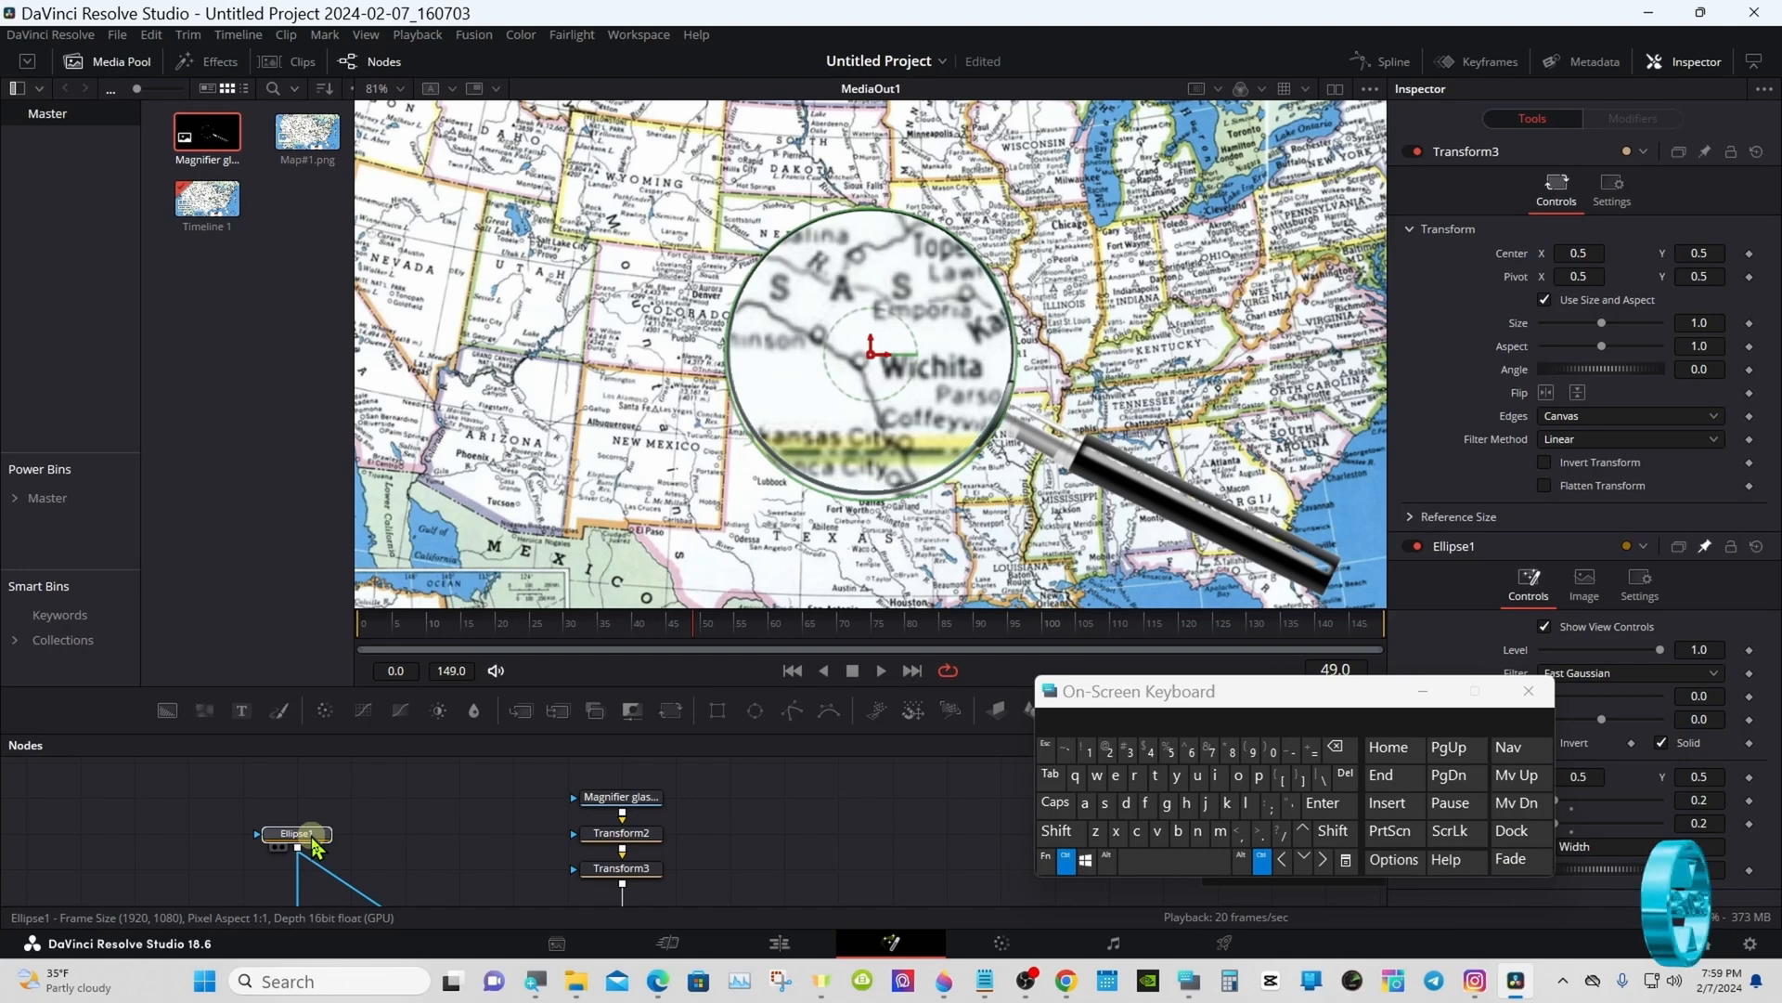
{"action": "left_click", "coordinate": [627, 839], "text": "ctrl"}
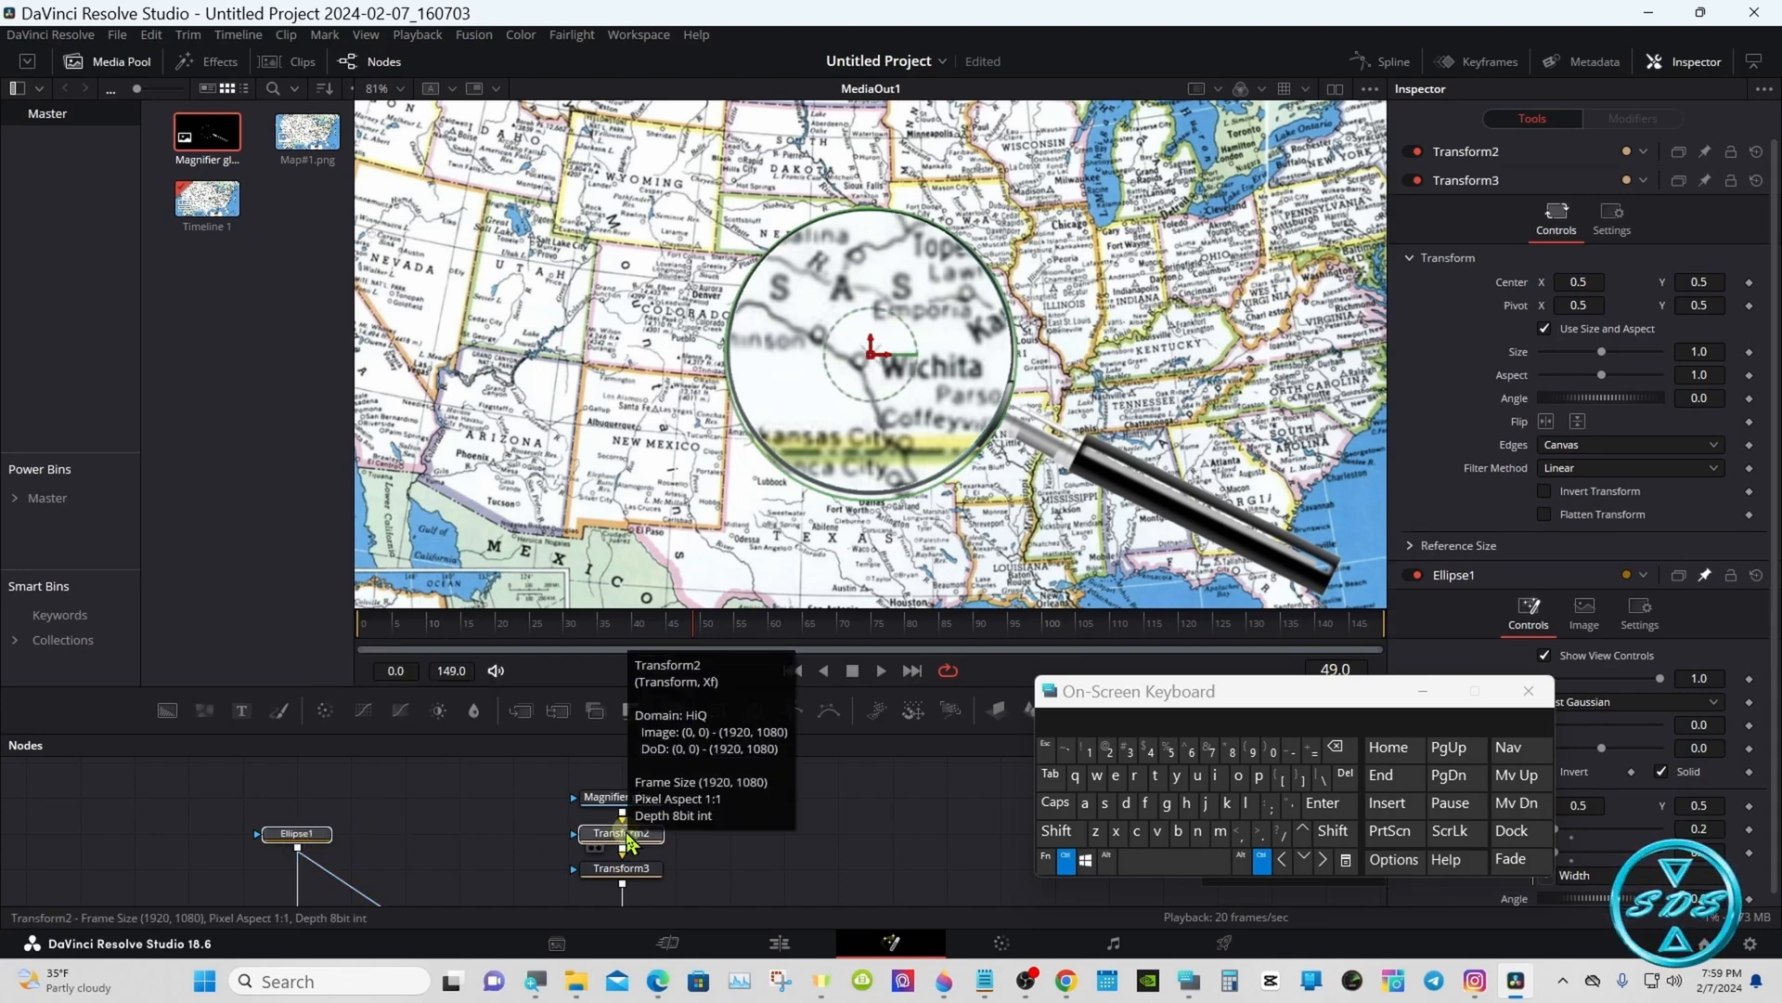
{"action": "left_click", "coordinate": [1066, 860]}
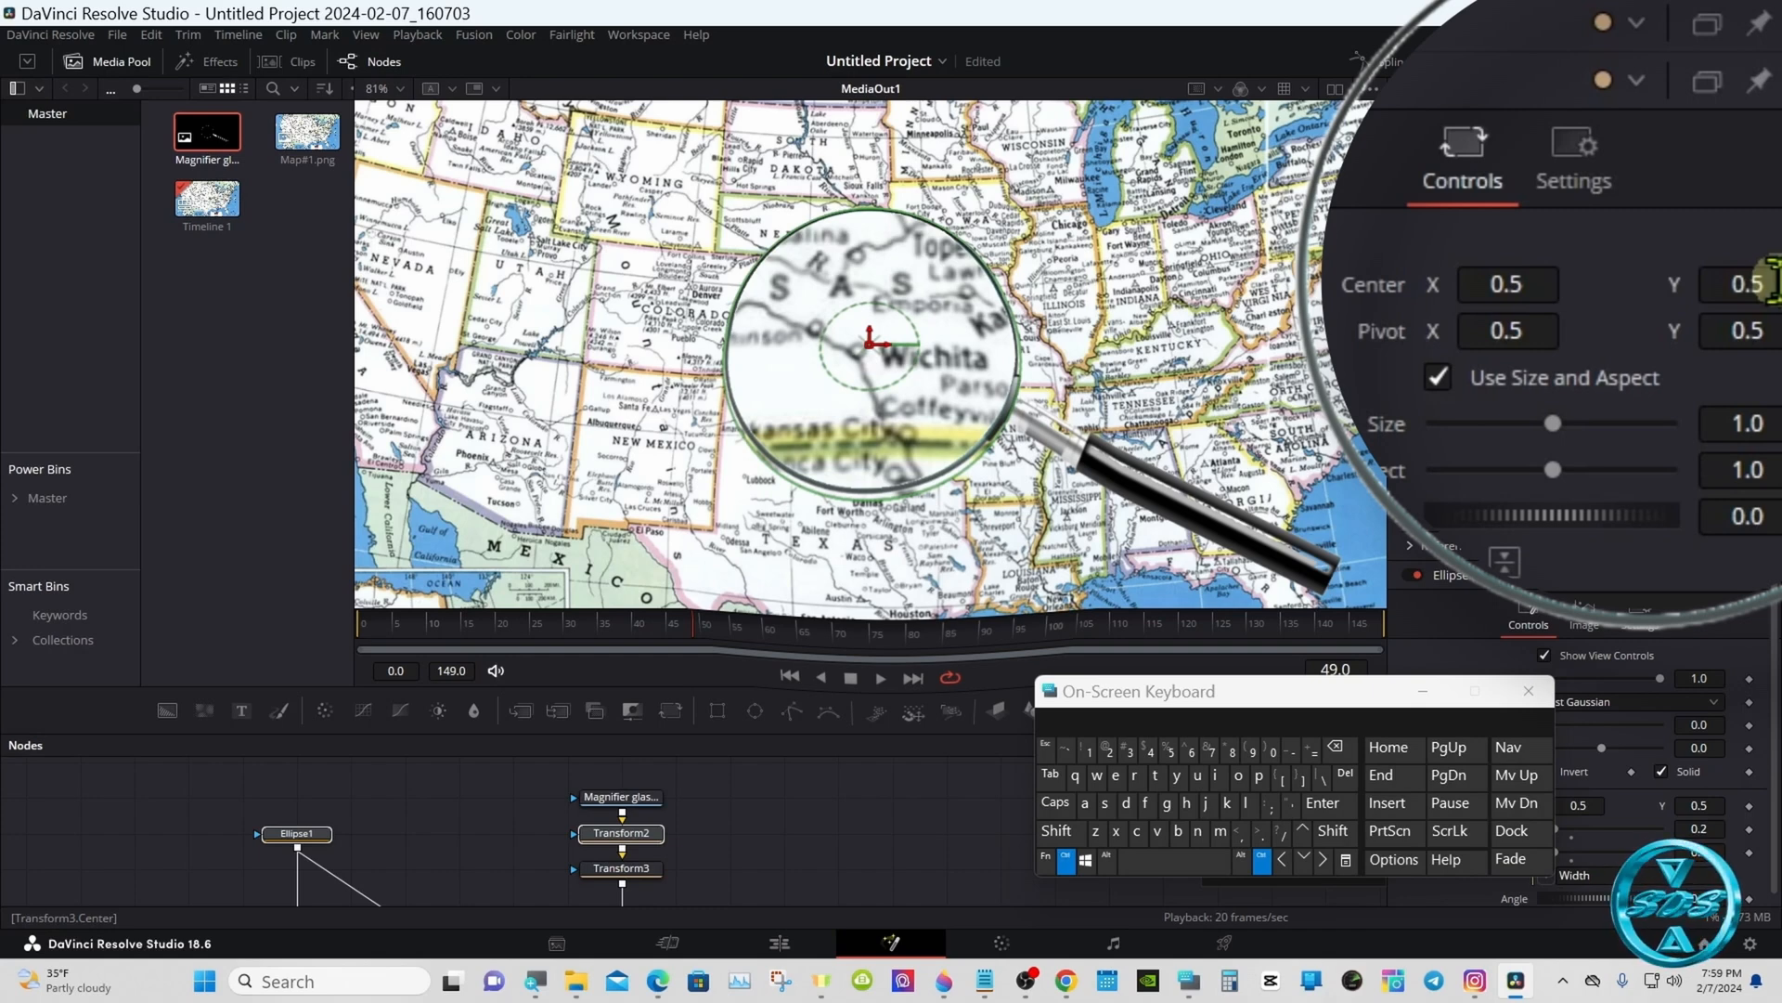
{"action": "left_click_drag", "start_coordinate": [1764, 283], "coordinate": [1682, 261]}
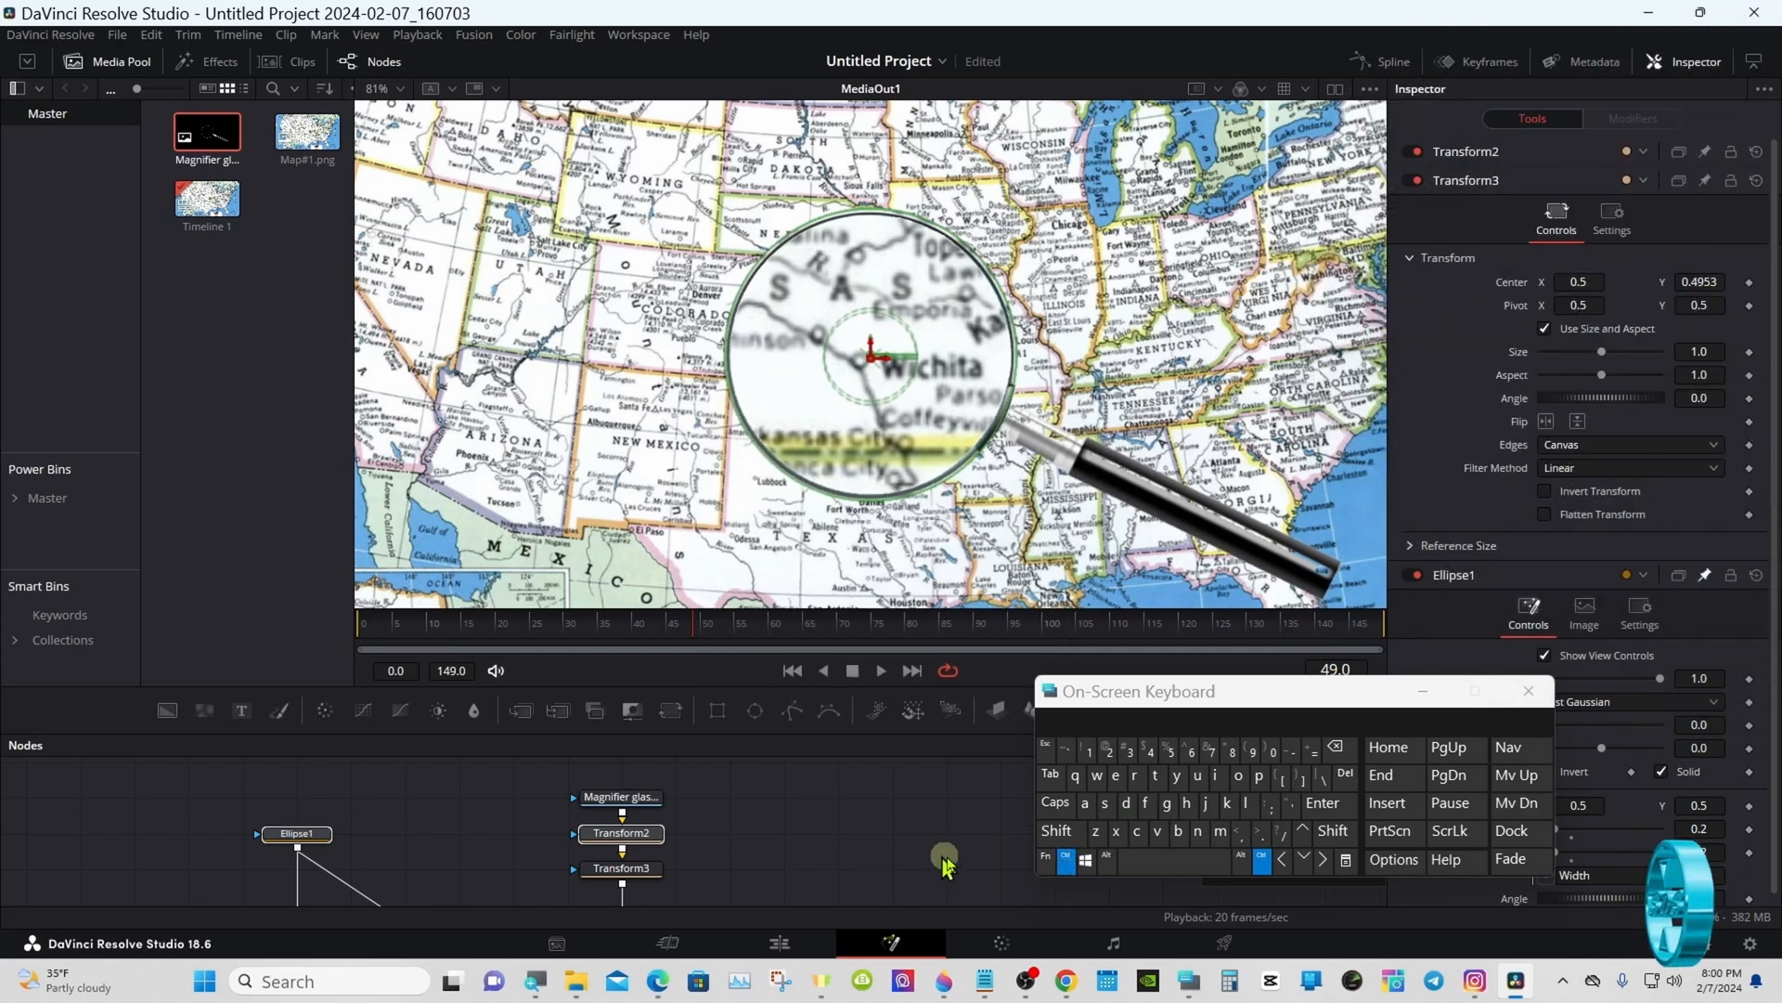
Clear the node selection and select Ellipse1 together with Transform3
{"action": "left_click", "coordinate": [1071, 866]}
{"action": "left_click", "coordinate": [995, 864]}
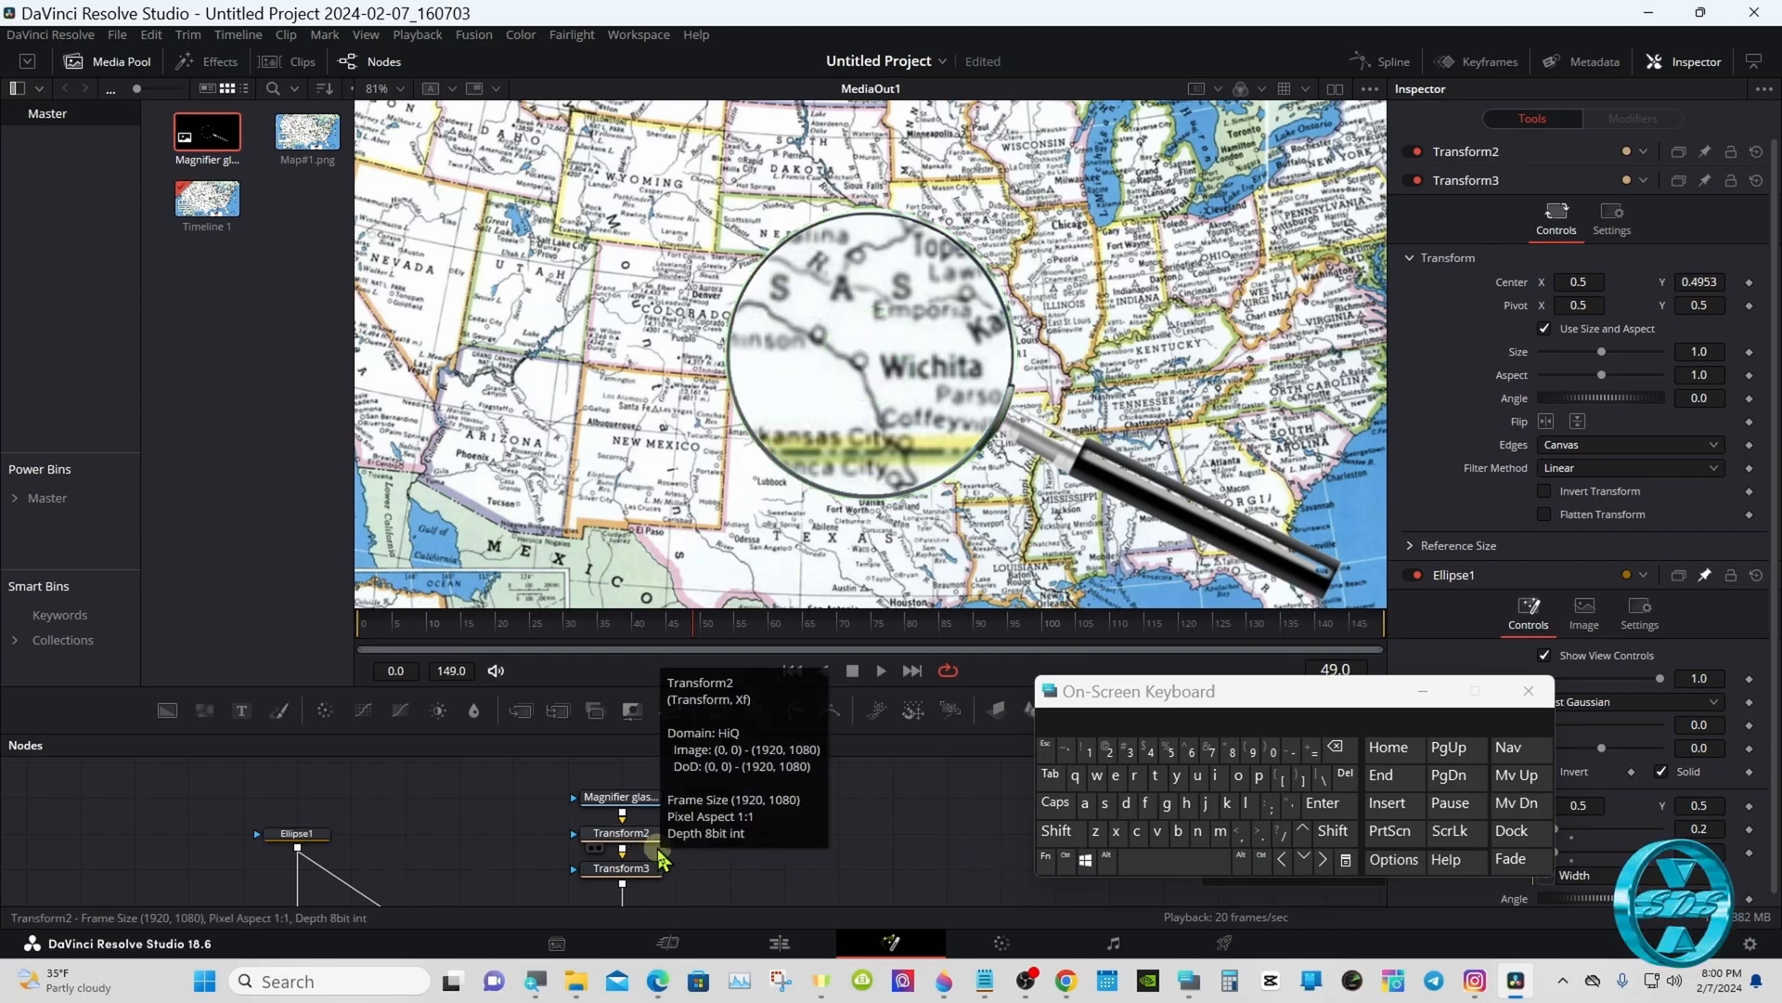
{"action": "left_click", "coordinate": [304, 841]}
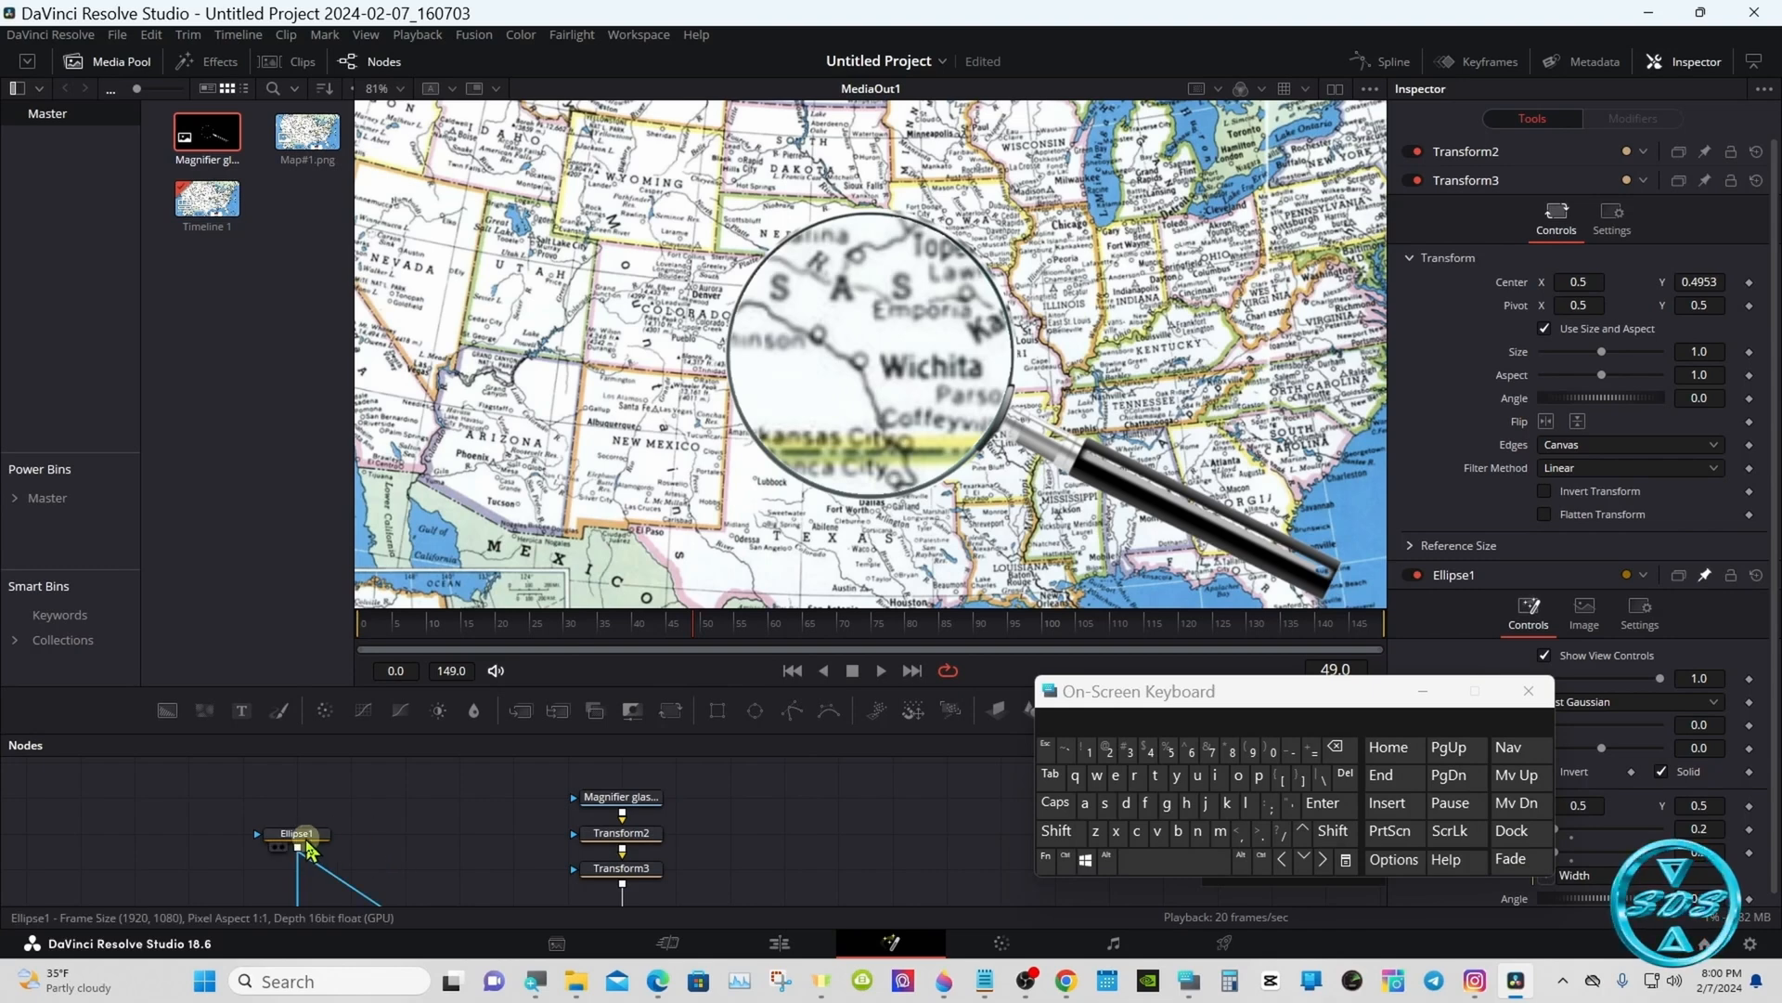
{"action": "left_click", "coordinate": [621, 871]}
{"action": "left_click", "coordinate": [1016, 856]}
{"action": "left_click", "coordinate": [1068, 861]}
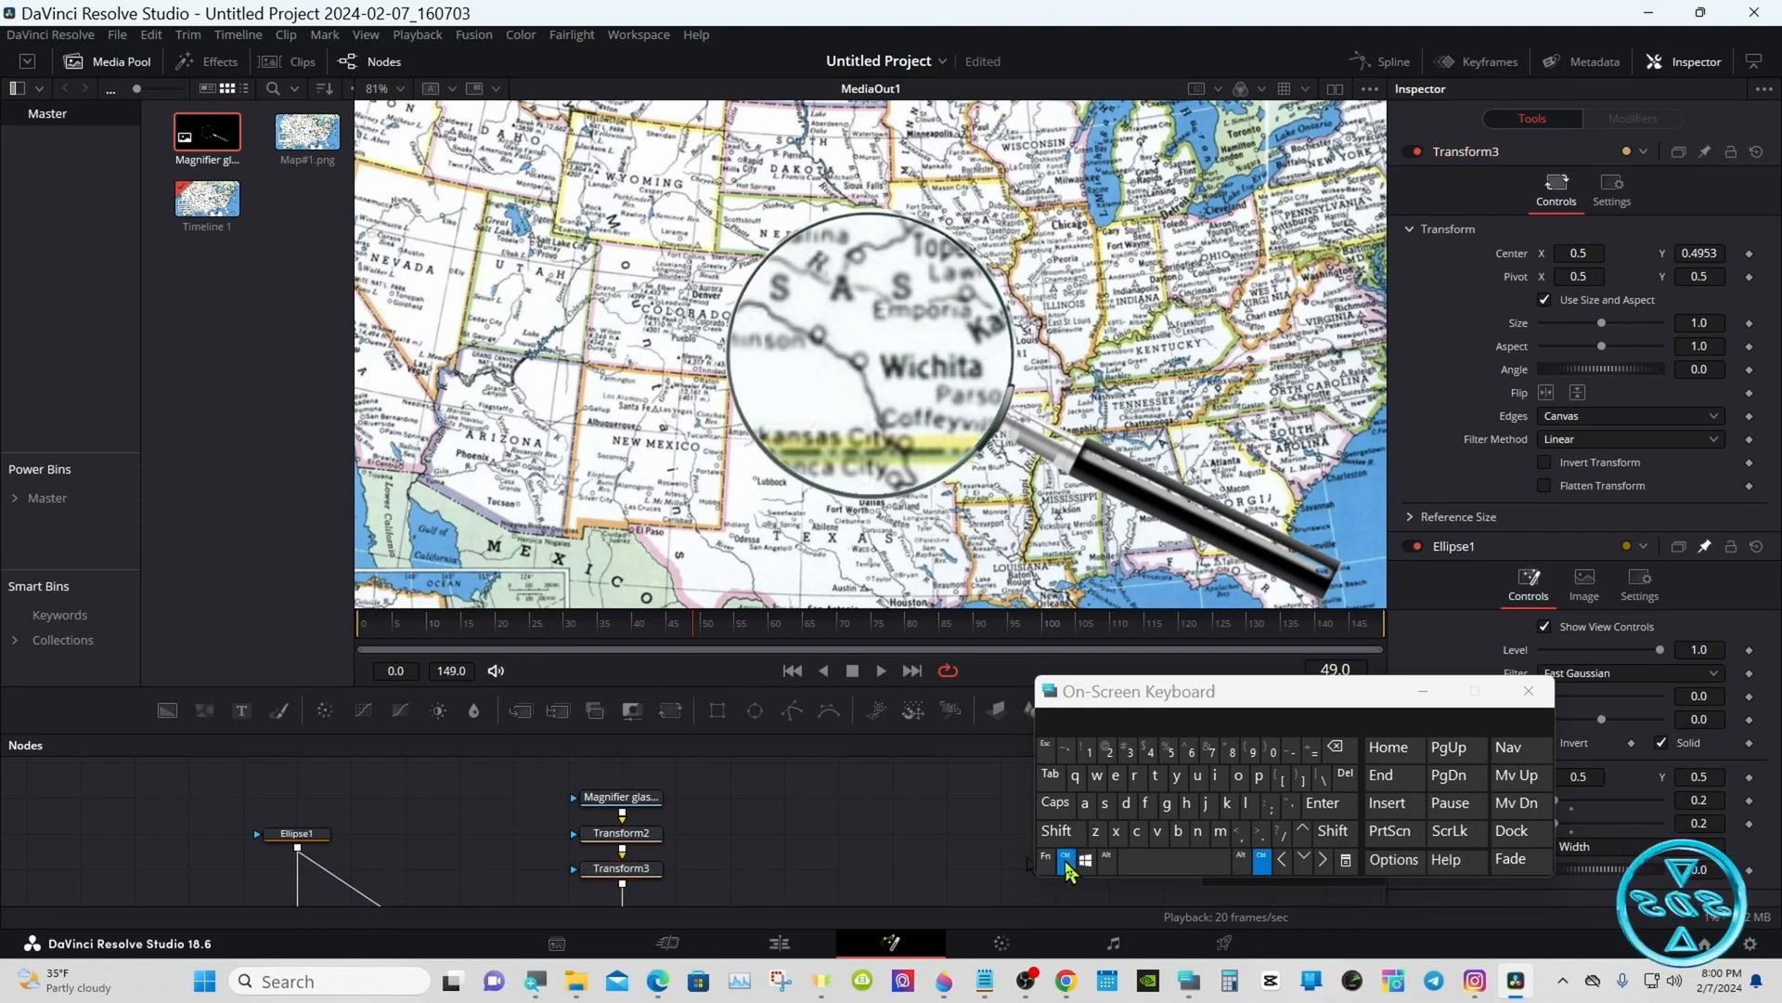
{"action": "left_click", "coordinate": [297, 833], "text": "ctrl"}
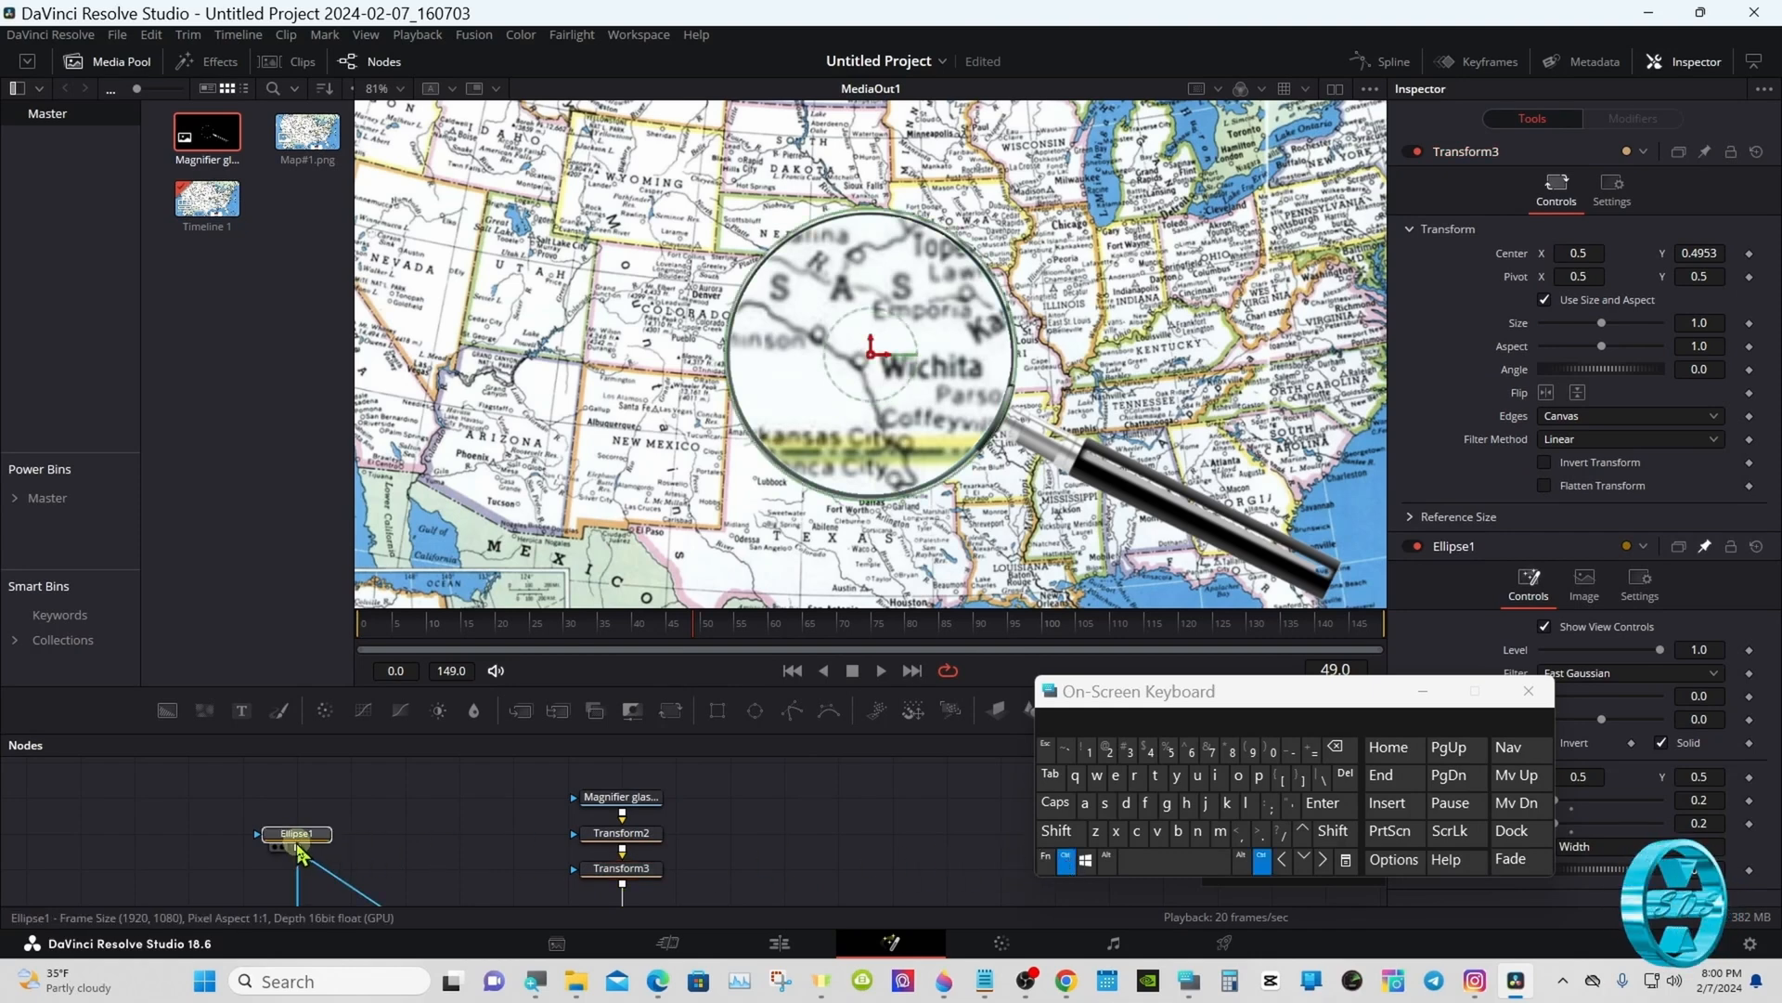
{"action": "left_click", "coordinate": [620, 871], "text": "ctrl"}
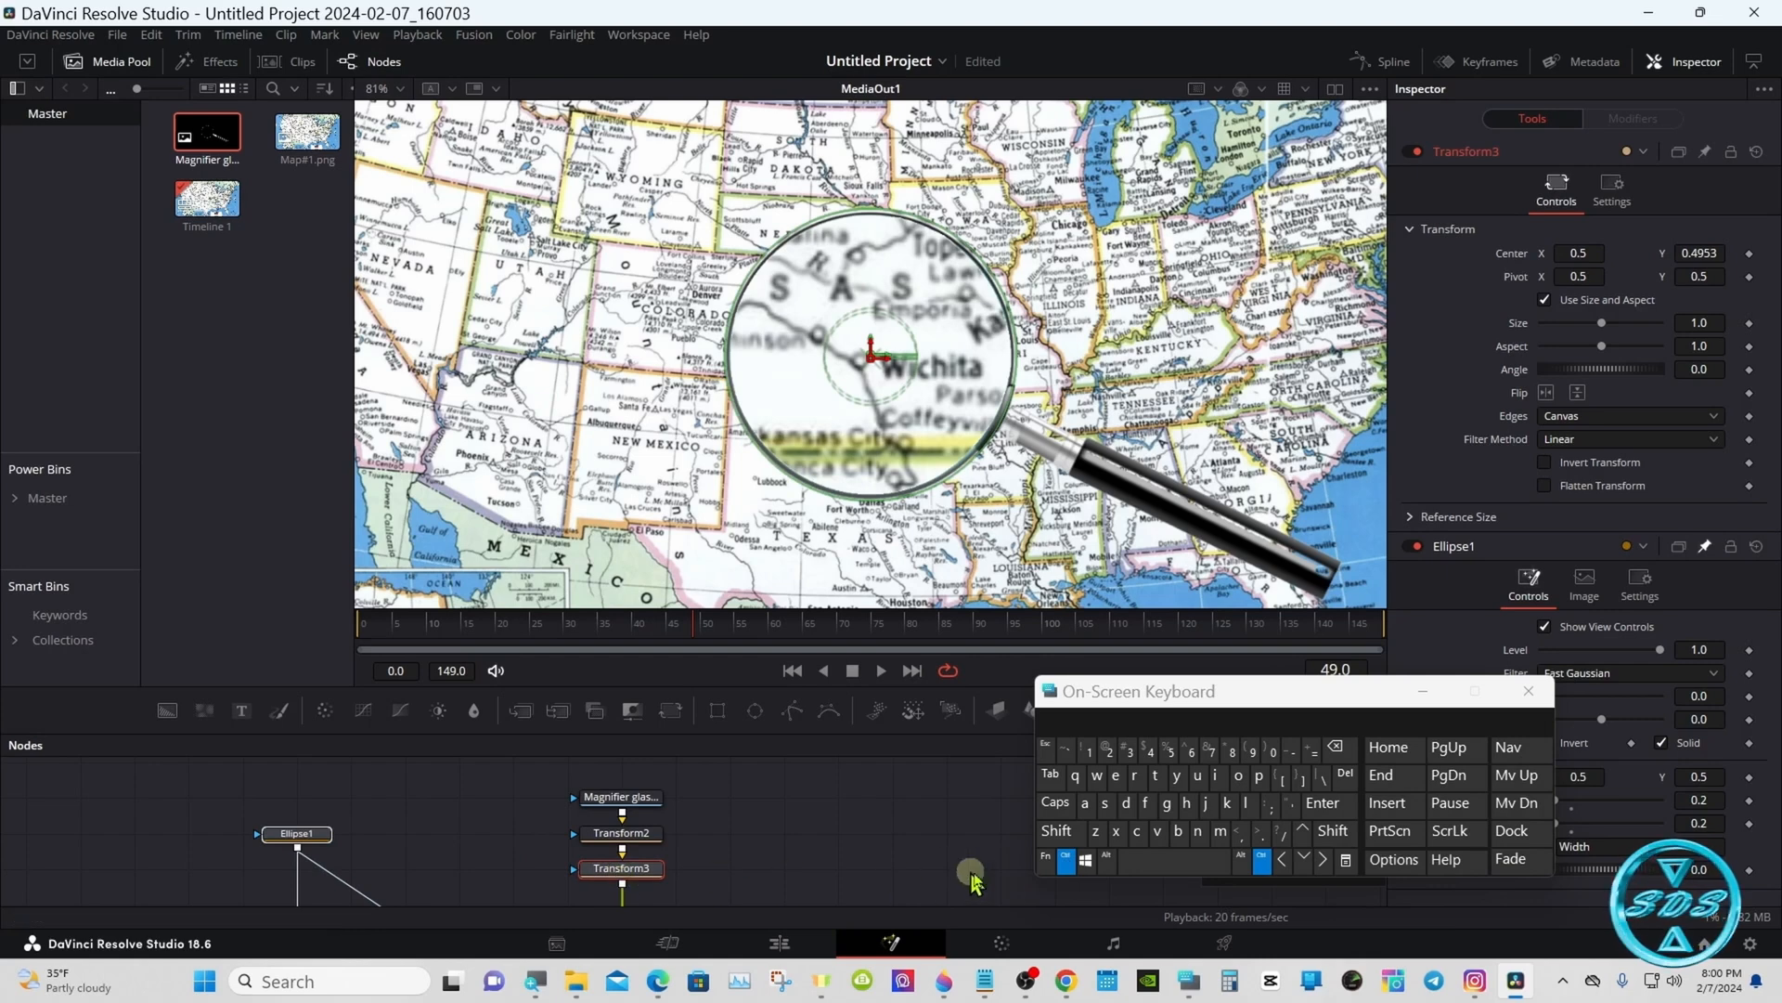
{"action": "left_click", "coordinate": [1067, 863]}
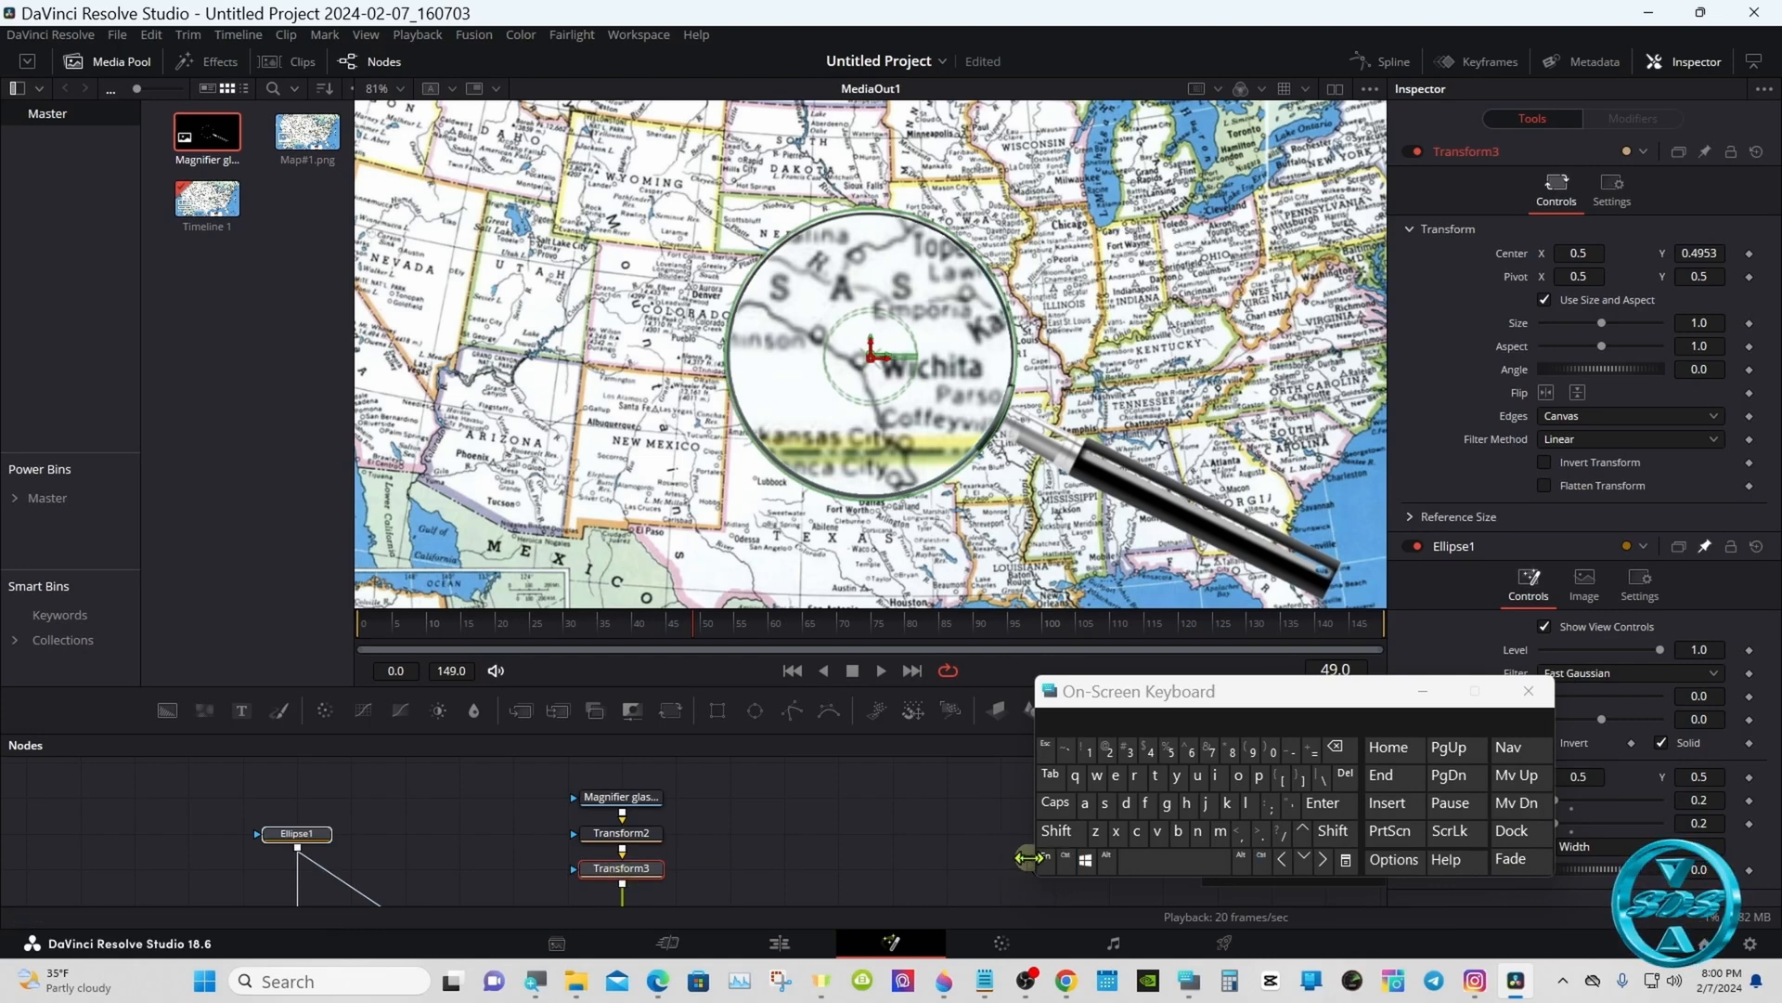
{"action": "left_click", "coordinate": [1066, 865]}
Set Transform3's Size to 1.0269 so the glass rim fits around the ellipse mask, checking it in an enlarged view
{"action": "left_click_drag", "start_coordinate": [979, 733], "coordinate": [978, 829]}
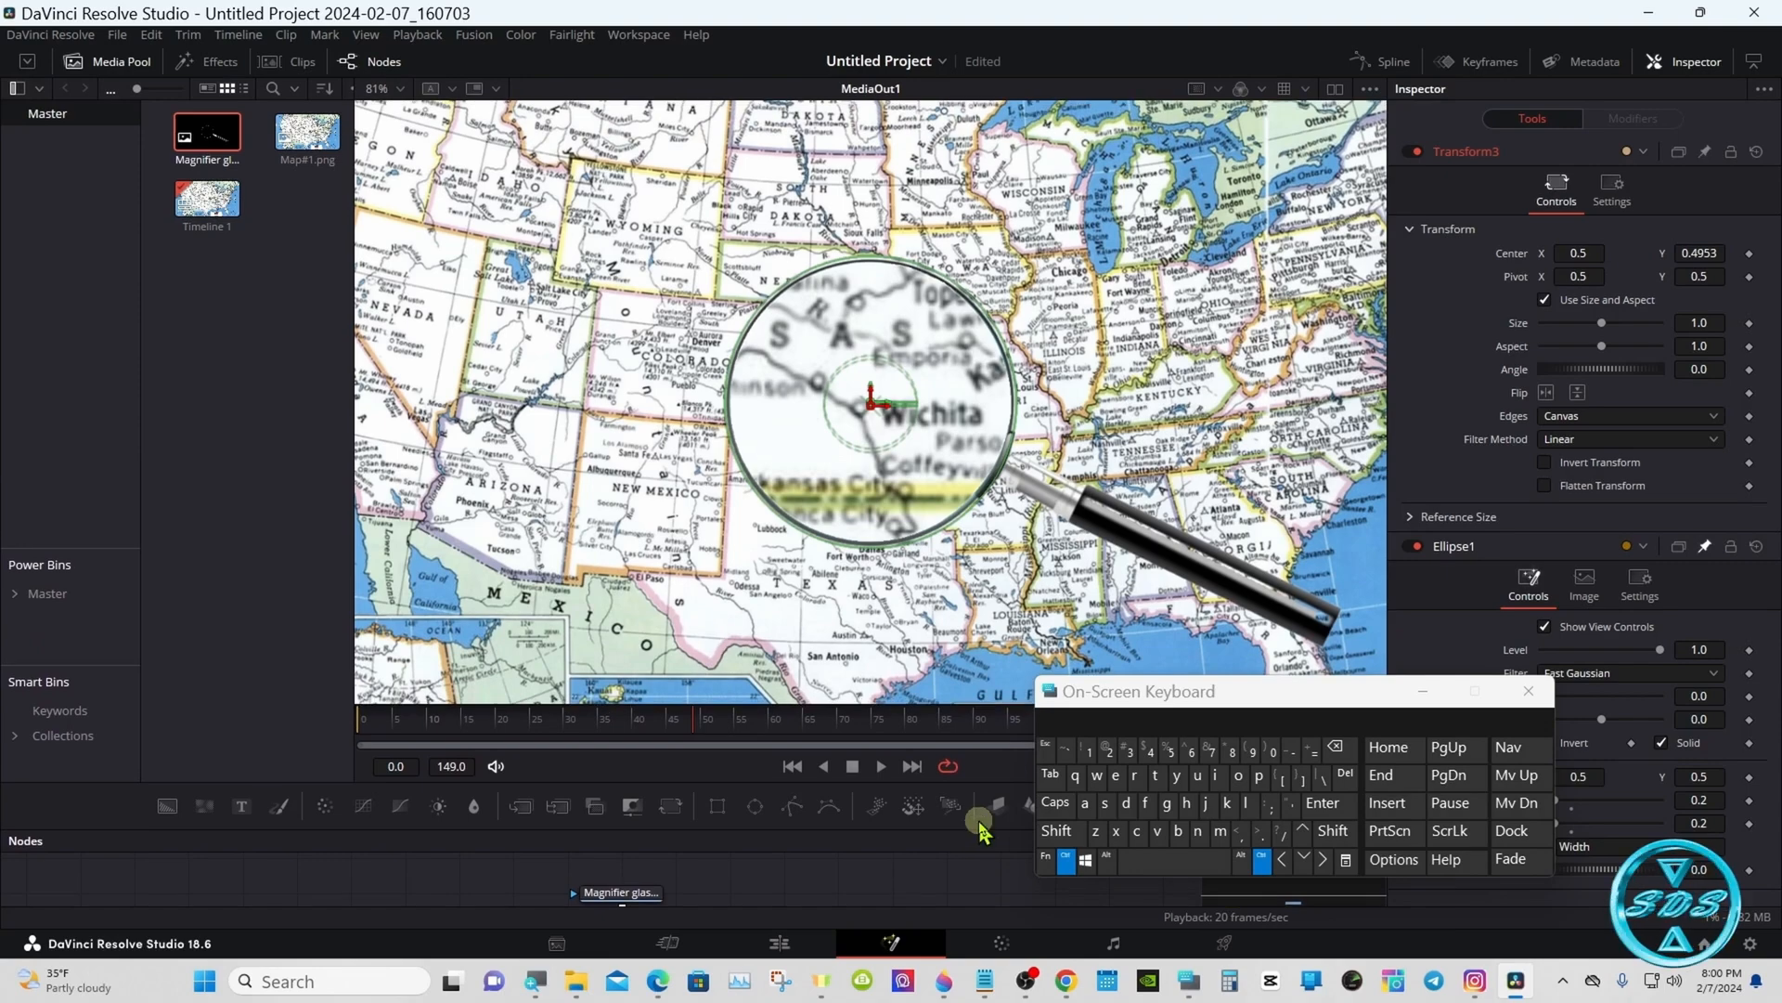
{"action": "right_click", "coordinate": [729, 577]}
{"action": "mouse_move", "coordinate": [770, 588]}
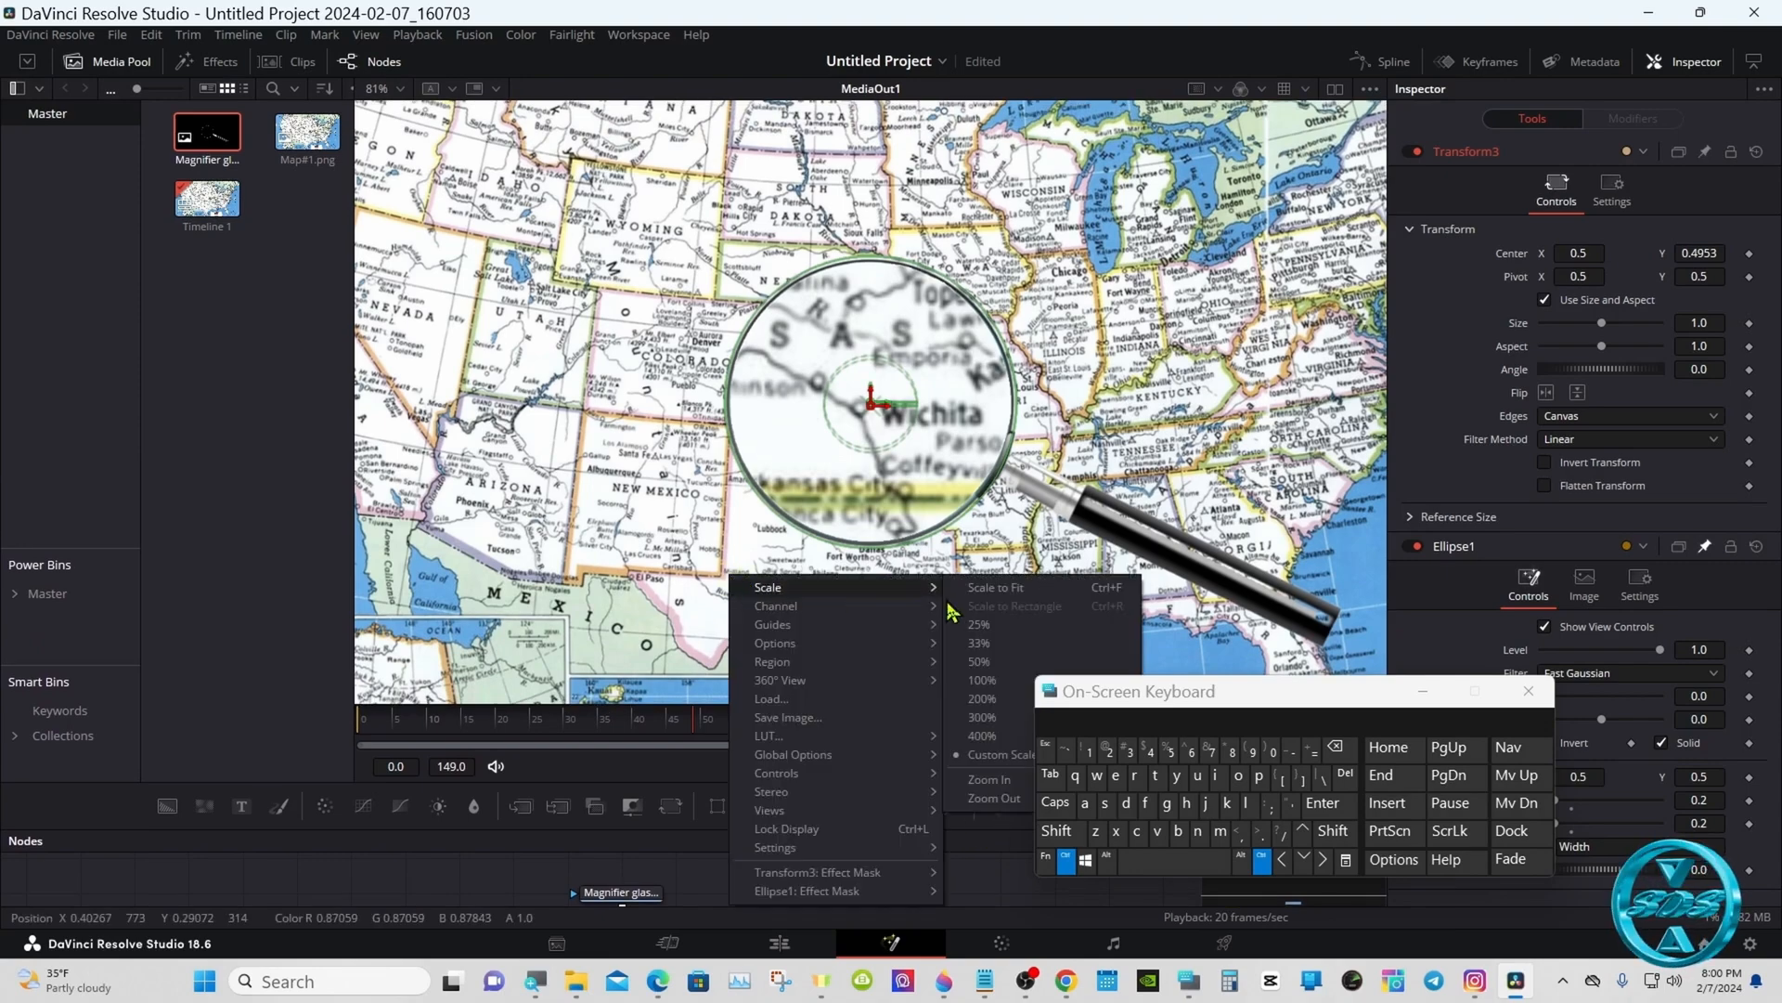
{"action": "left_click", "coordinate": [968, 782]}
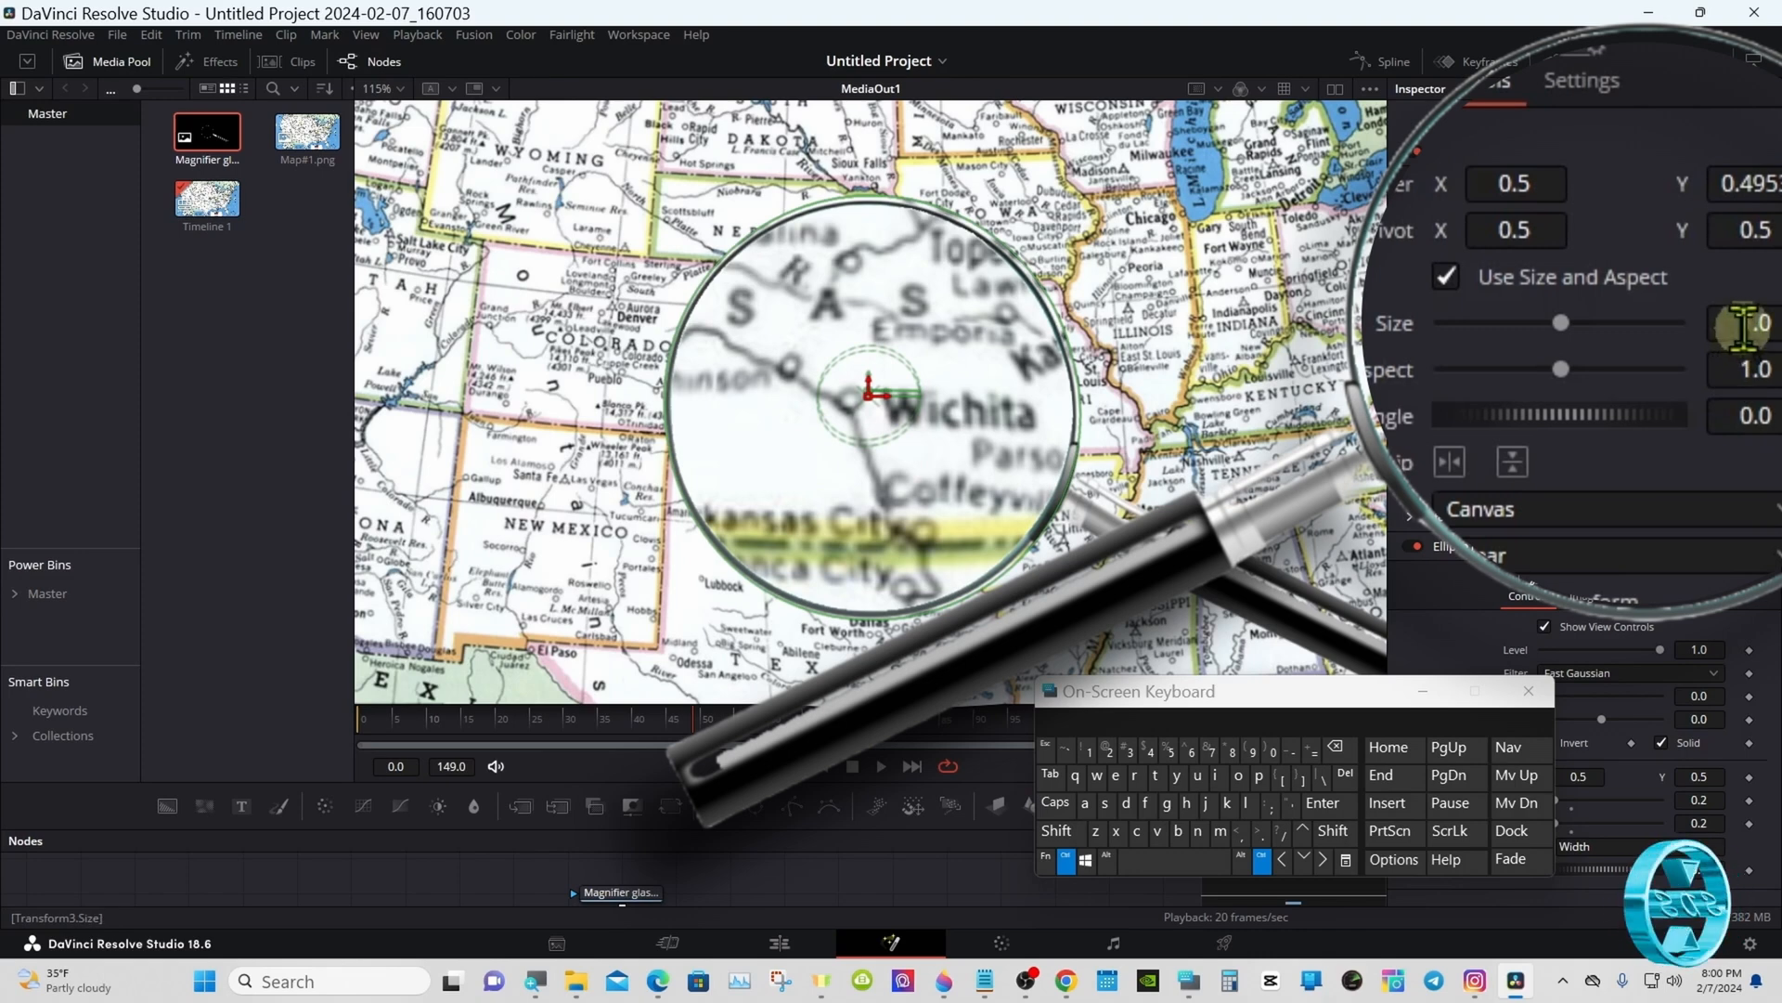
{"action": "left_click_drag", "start_coordinate": [1744, 327], "coordinate": [1755, 323]}
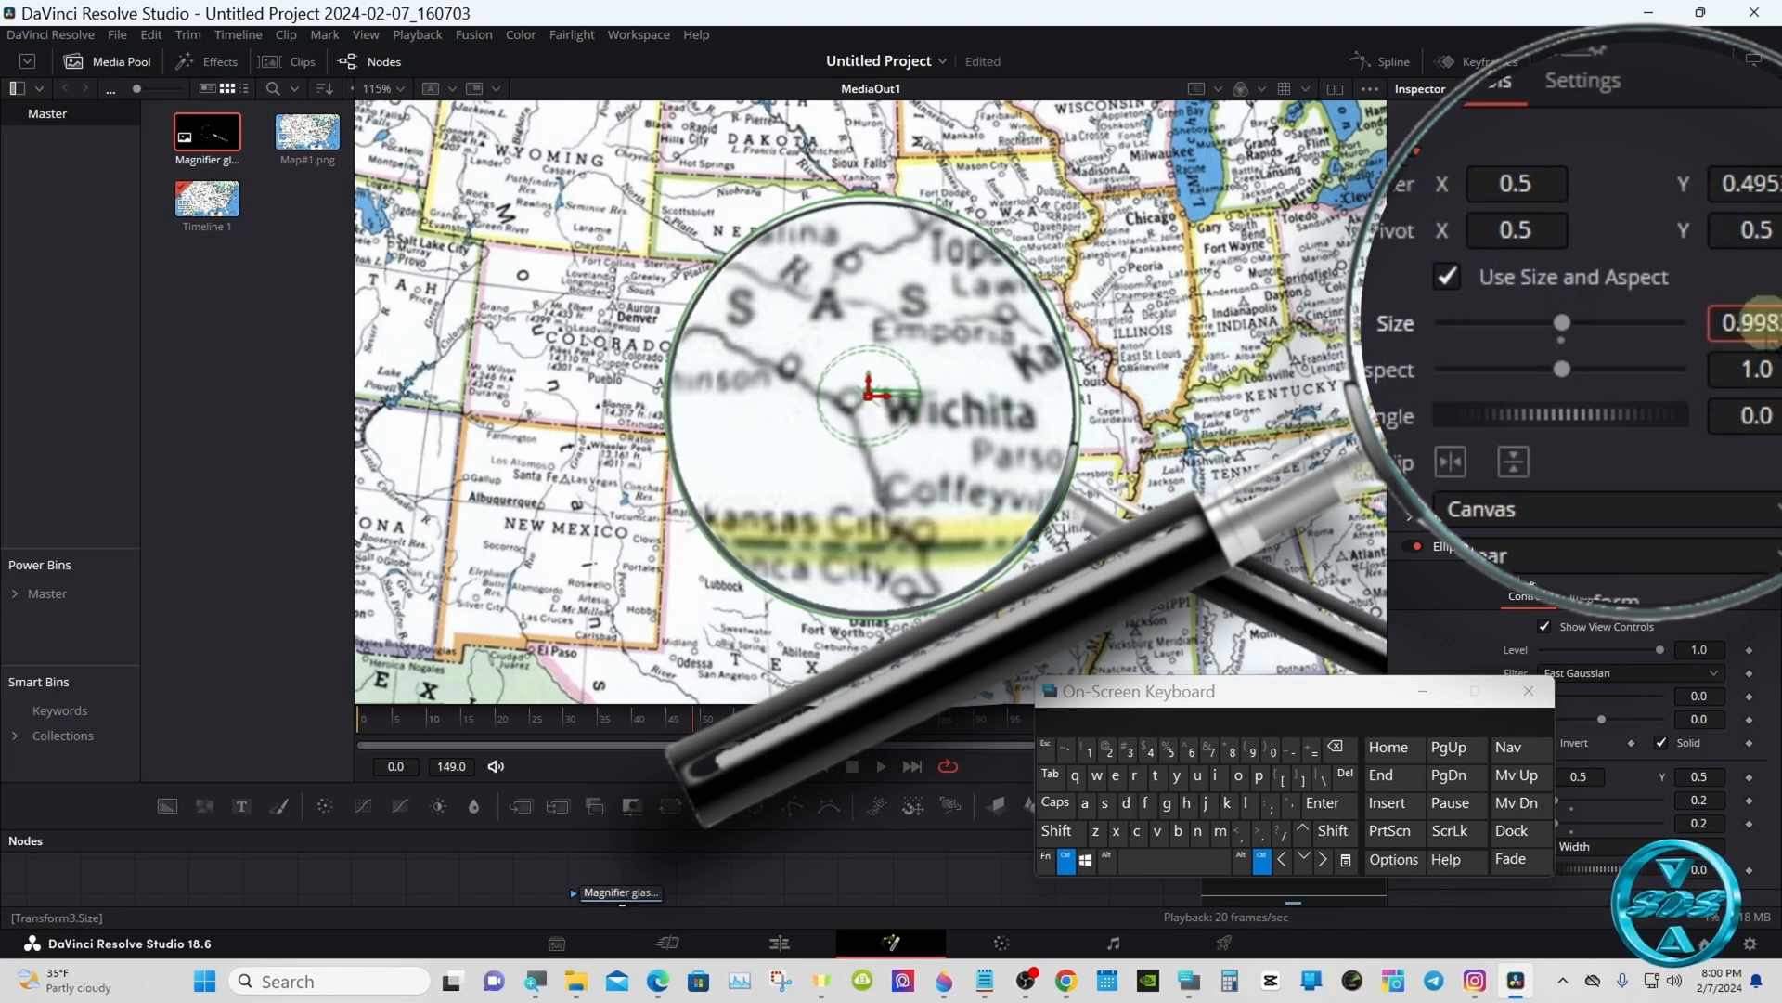
{"action": "left_click_drag", "start_coordinate": [1764, 323], "coordinate": [1771, 324]}
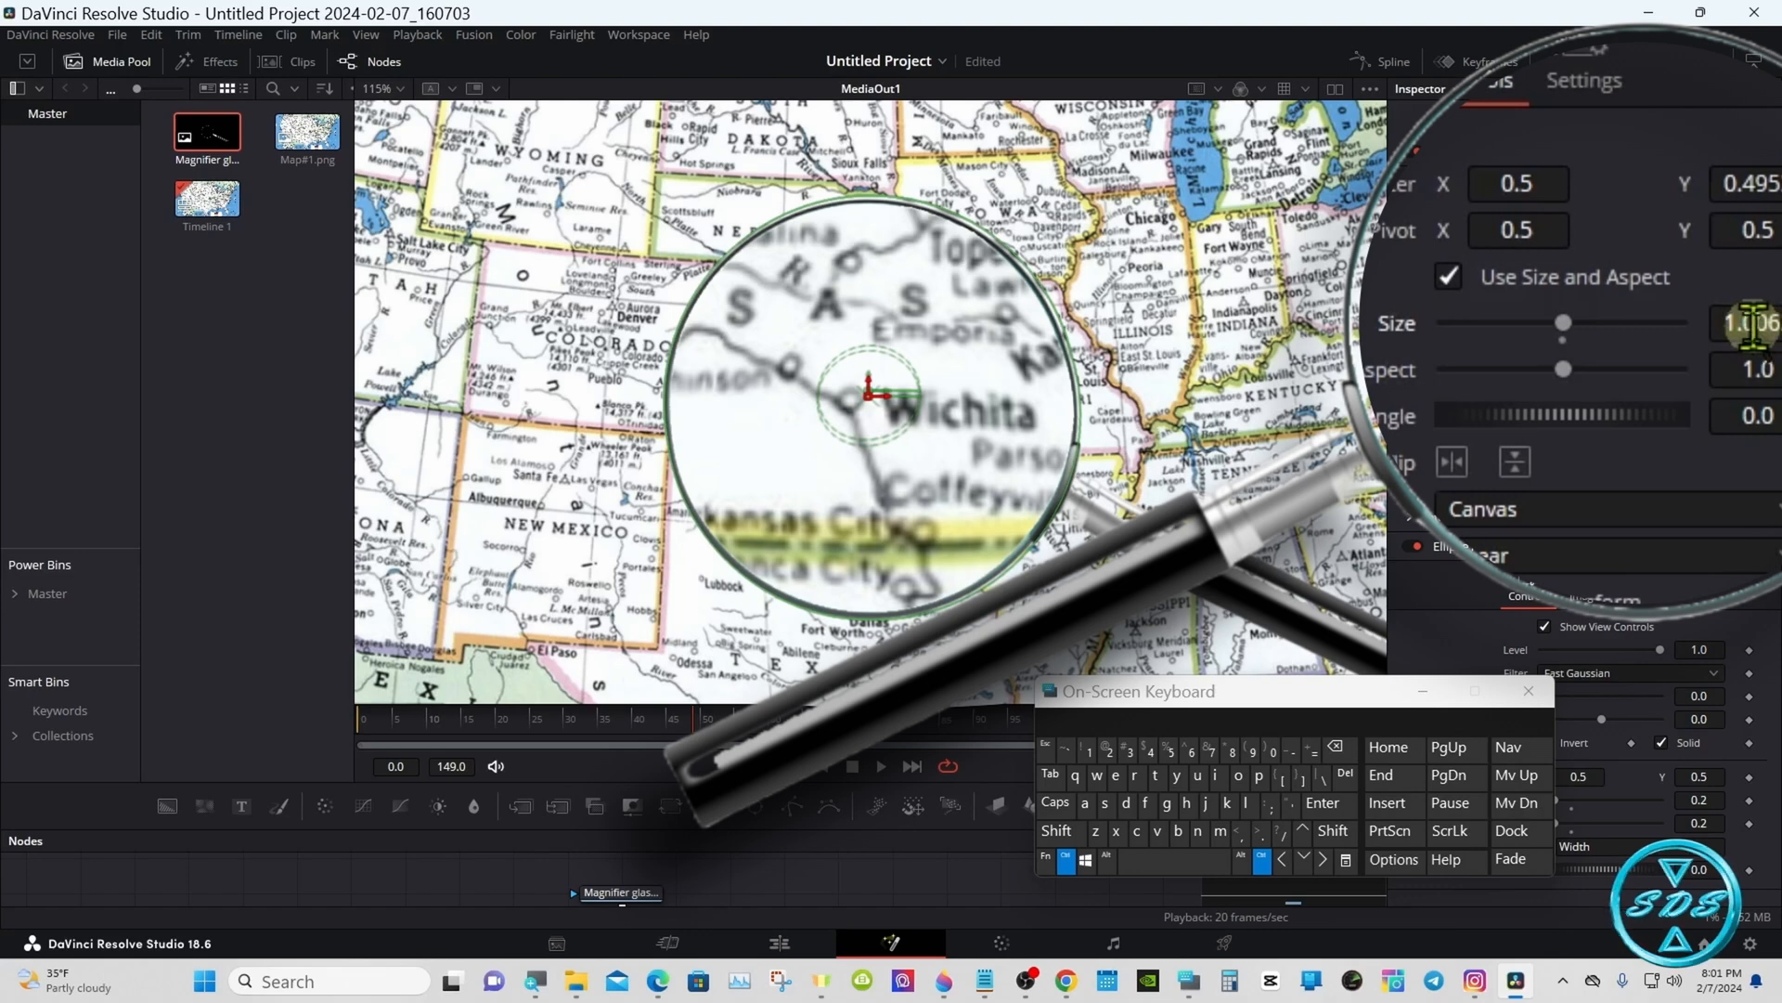
{"action": "mouse_move", "coordinate": [1771, 325]}
{"action": "left_mouse_down"}
{"action": "mouse_move", "coordinate": [1732, 324]}
{"action": "mouse_move", "coordinate": [1777, 311]}
{"action": "left_mouse_up"}
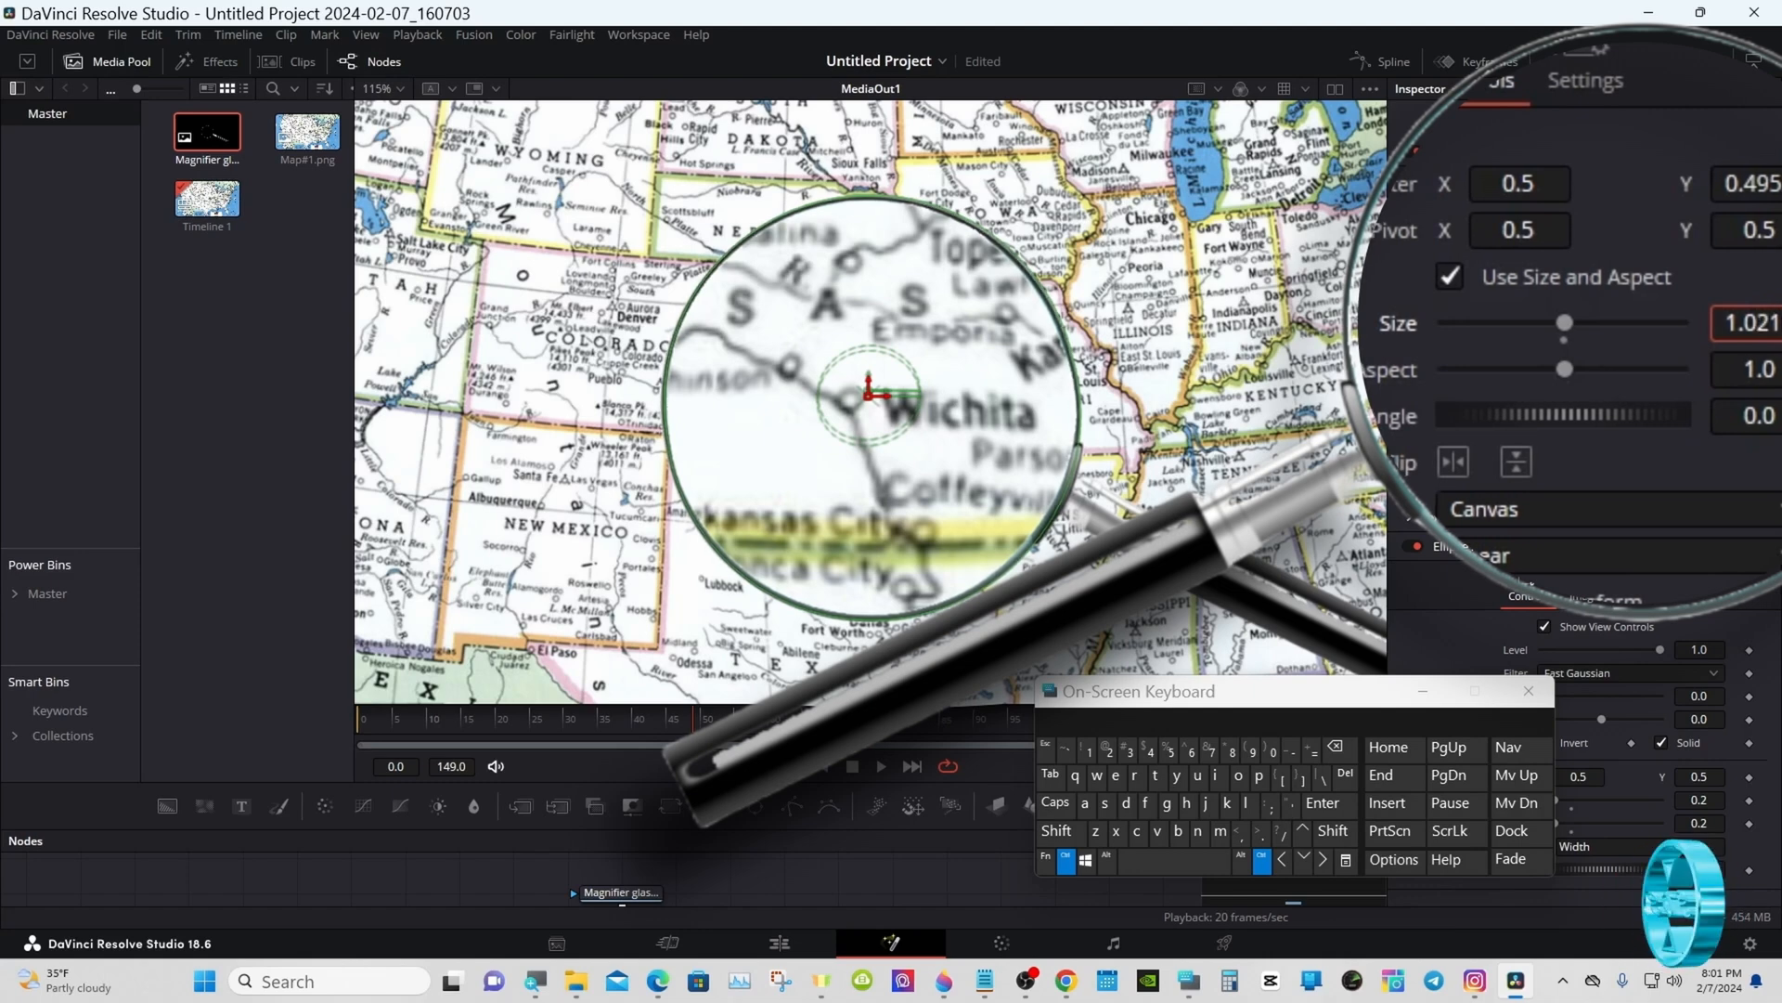
{"action": "left_click_drag", "start_coordinate": [1741, 324], "coordinate": [1781, 325]}
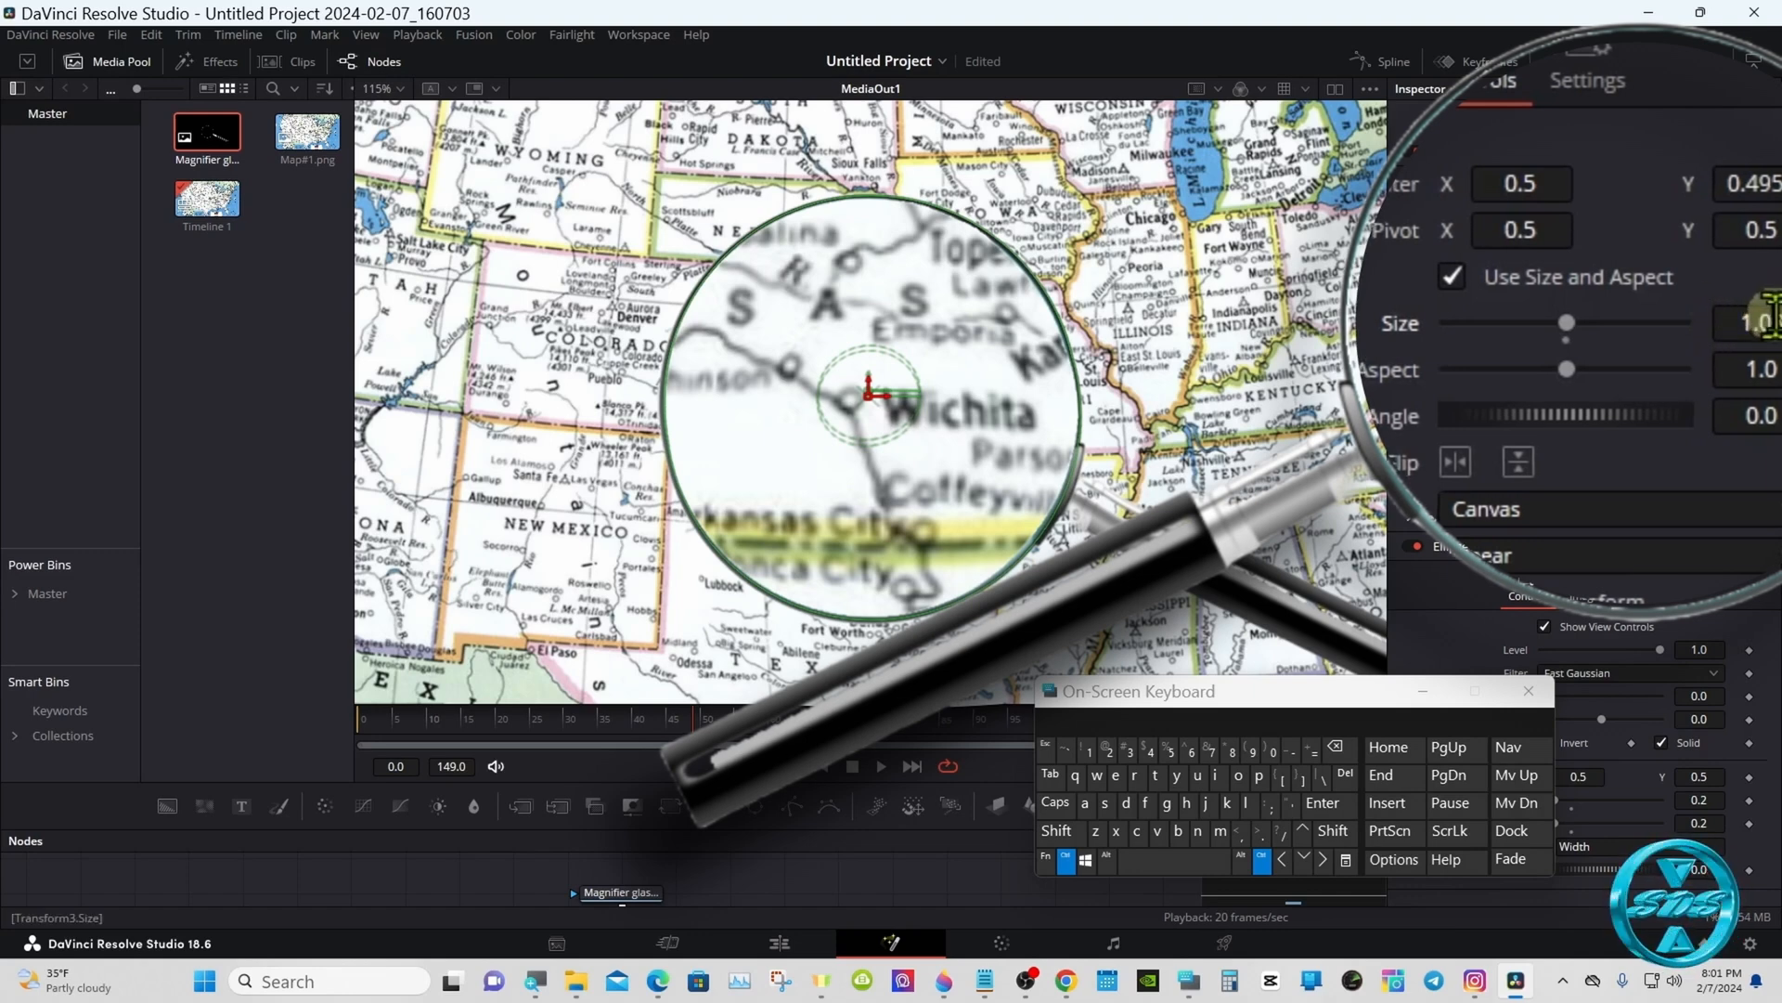
{"action": "left_click_drag", "start_coordinate": [1750, 325], "coordinate": [1719, 329]}
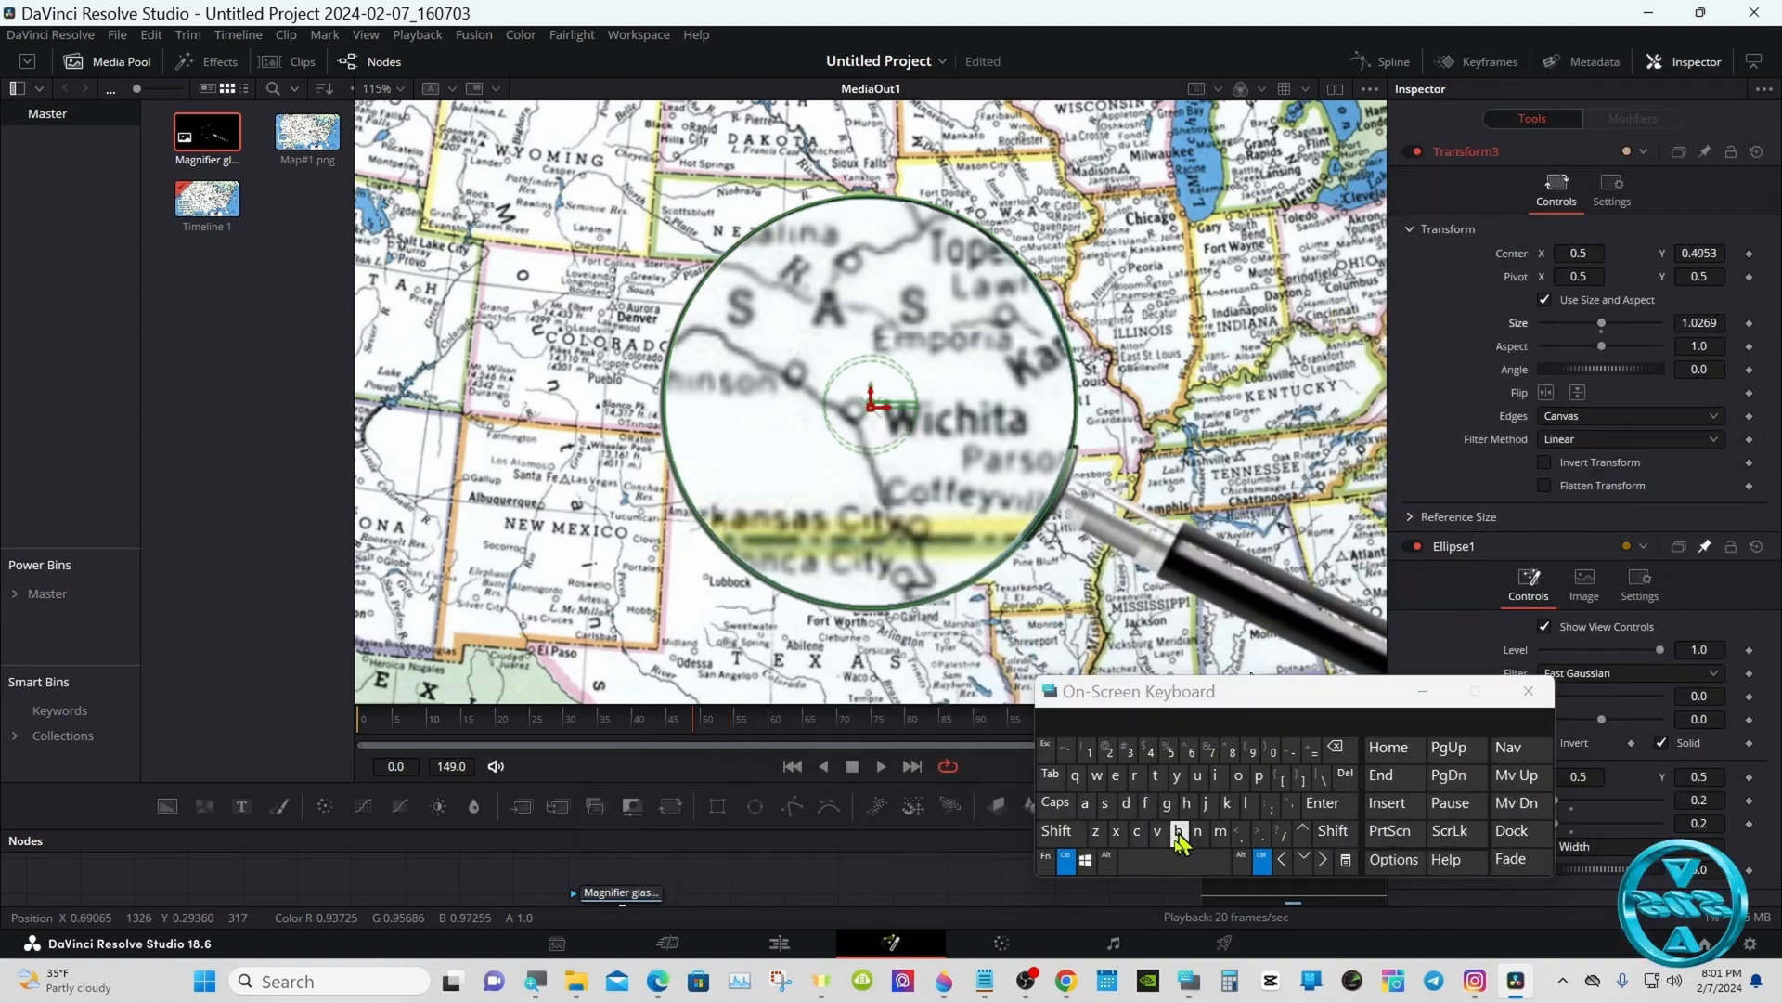
Scale the viewer to fit the whole map, divide the space between viewer and node graph, and deselect all nodes
{"action": "left_click", "coordinate": [1066, 860]}
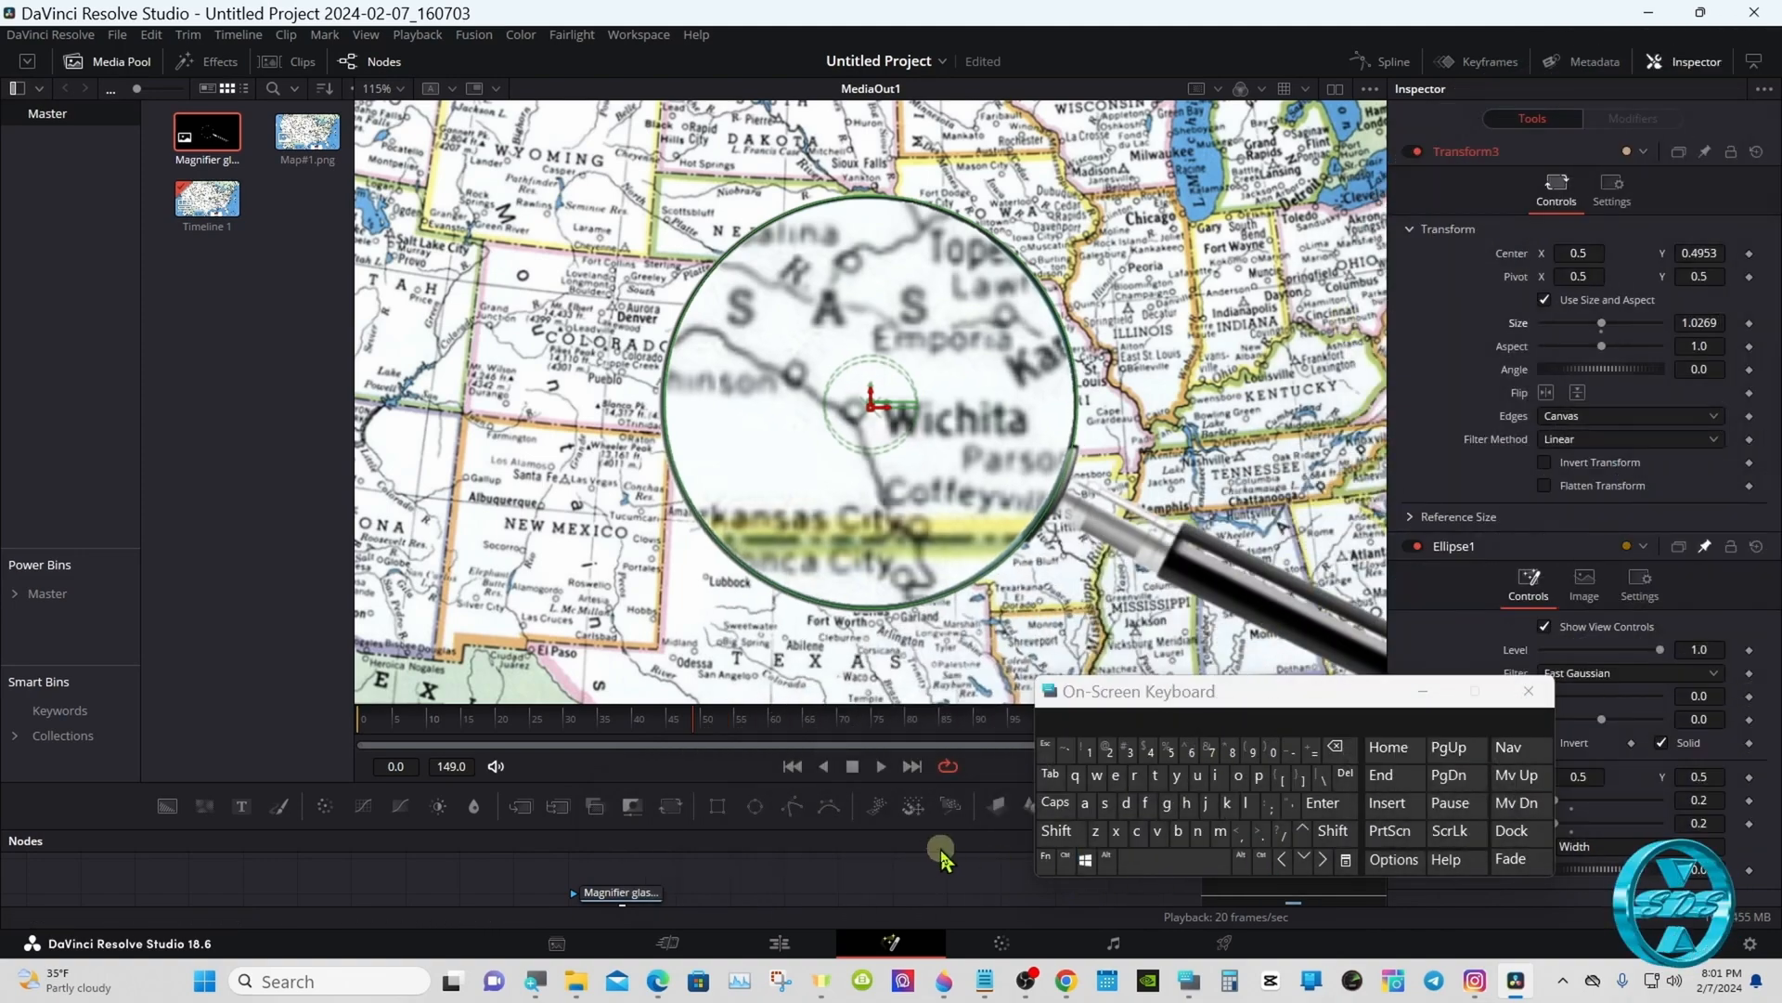
{"action": "left_click_drag", "start_coordinate": [938, 829], "coordinate": [937, 525]}
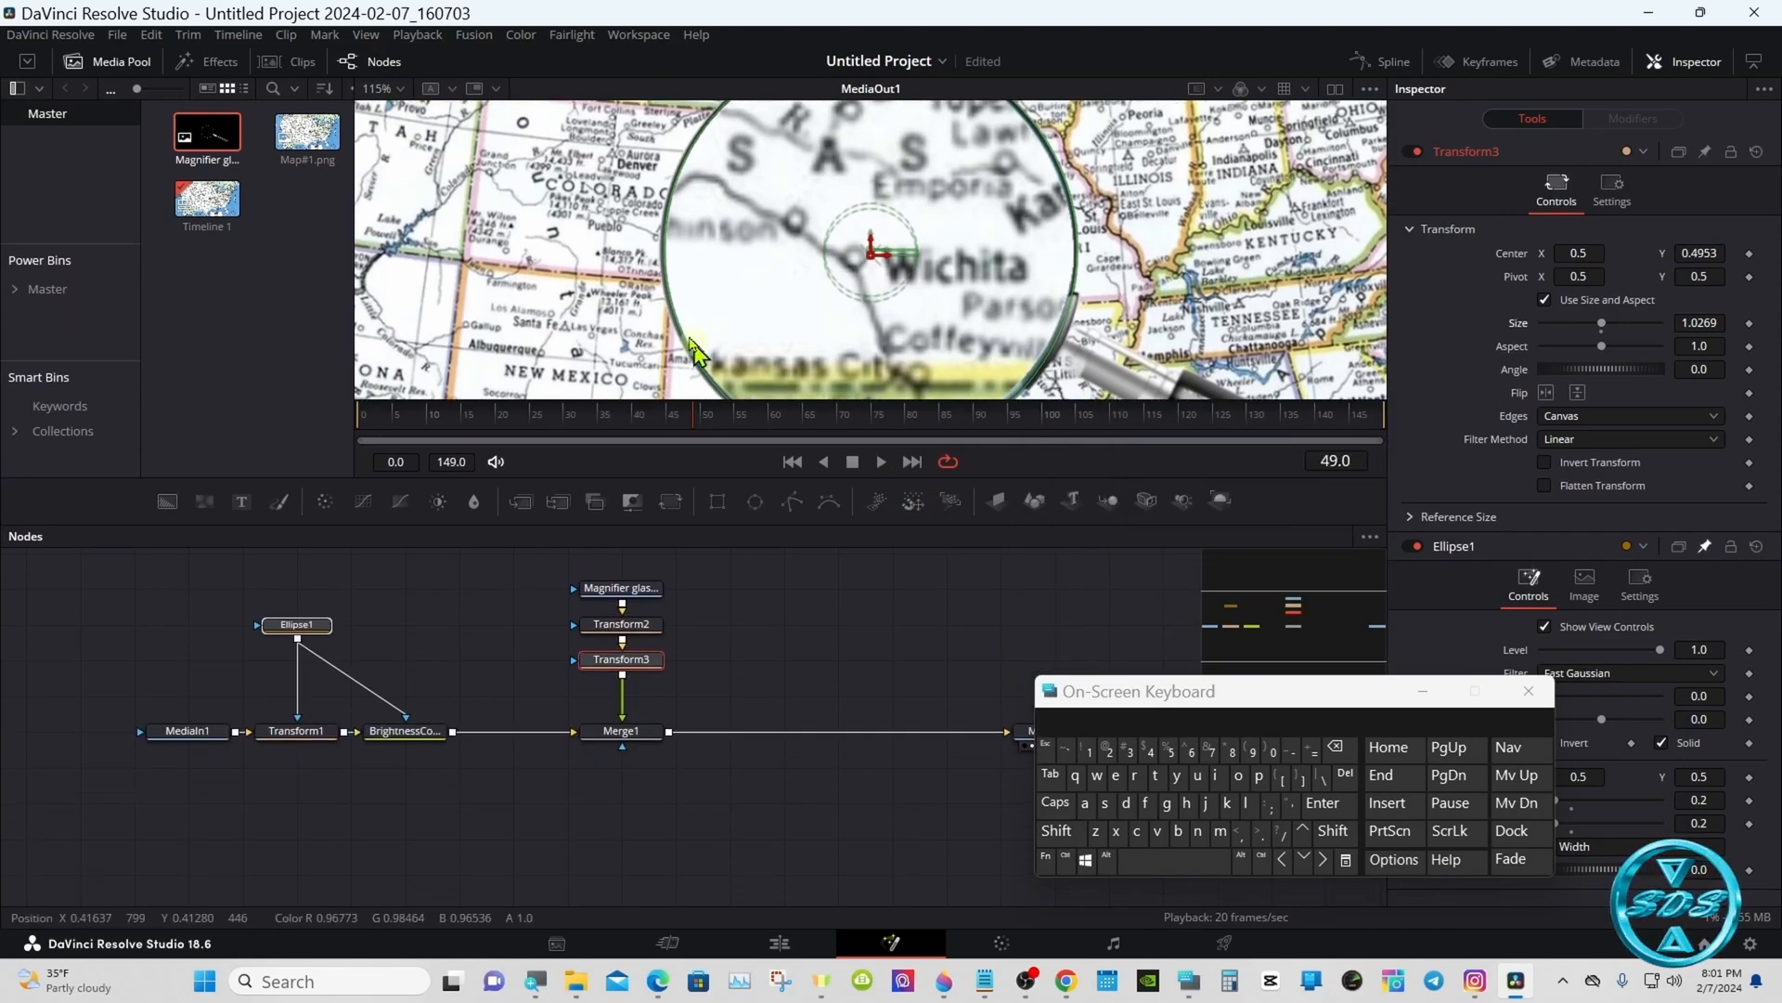
{"action": "right_click", "coordinate": [676, 319]}
{"action": "mouse_move", "coordinate": [742, 319]}
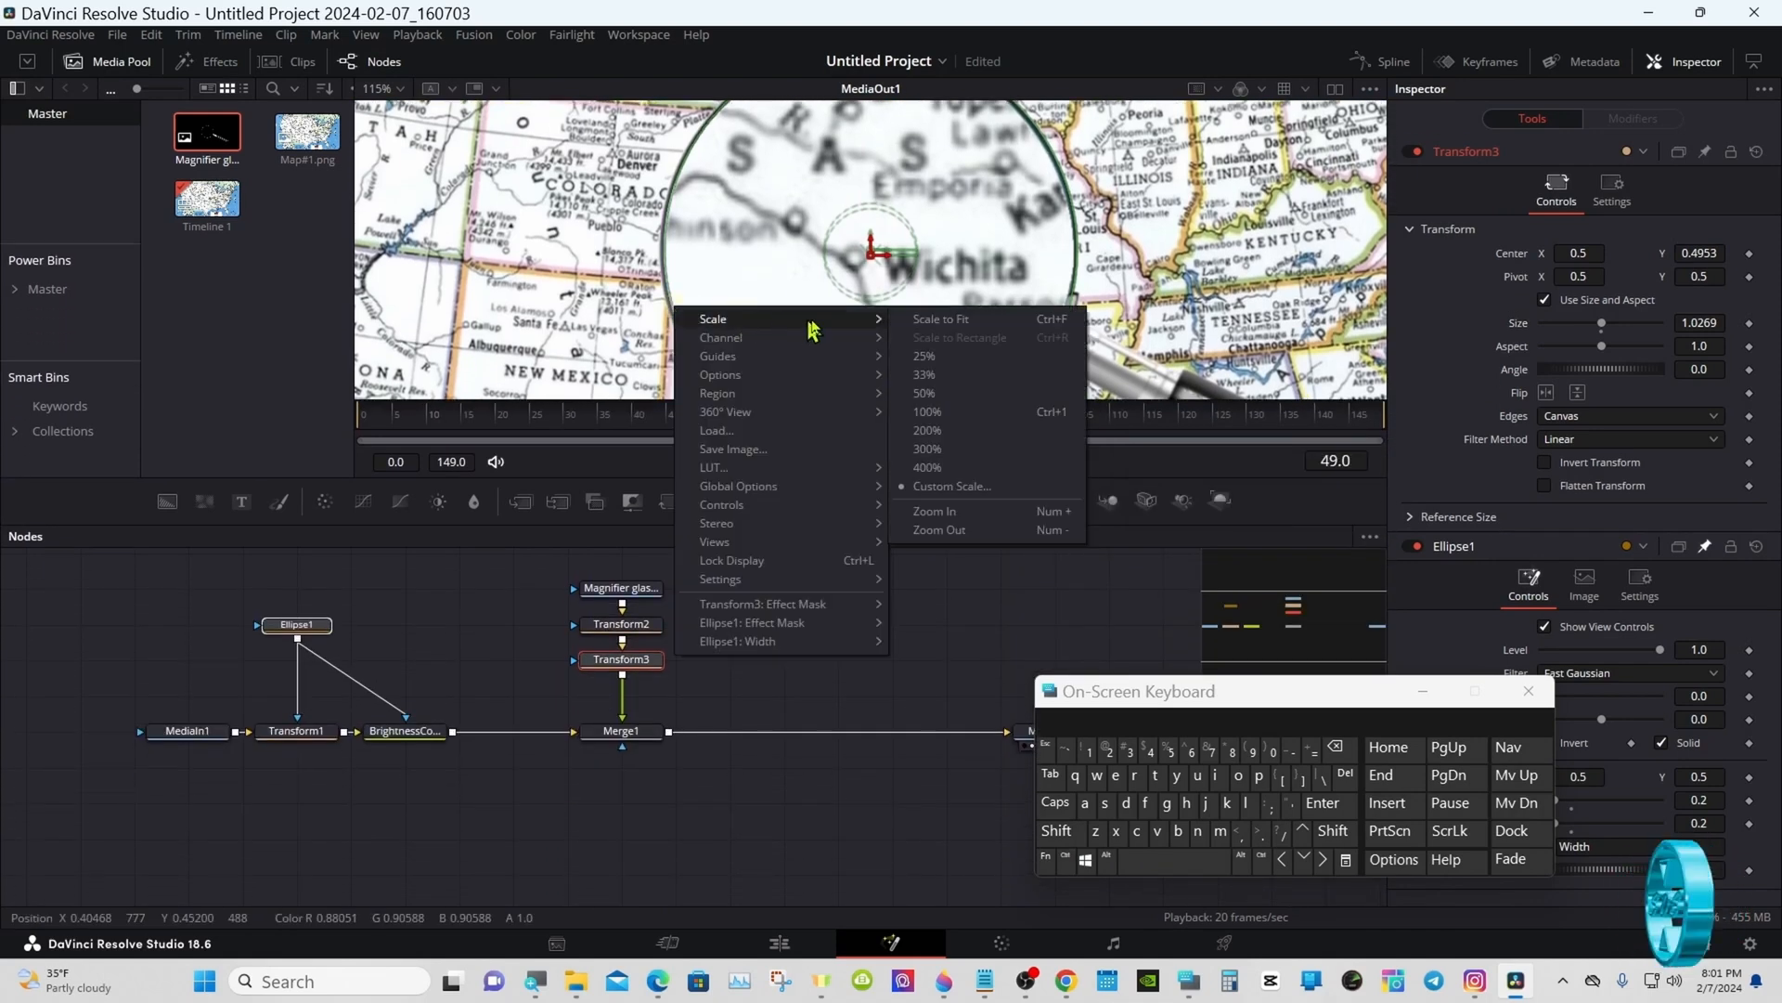
{"action": "left_click", "coordinate": [927, 321]}
{"action": "left_click_drag", "start_coordinate": [867, 527], "coordinate": [864, 653]}
{"action": "left_click", "coordinate": [859, 689]}
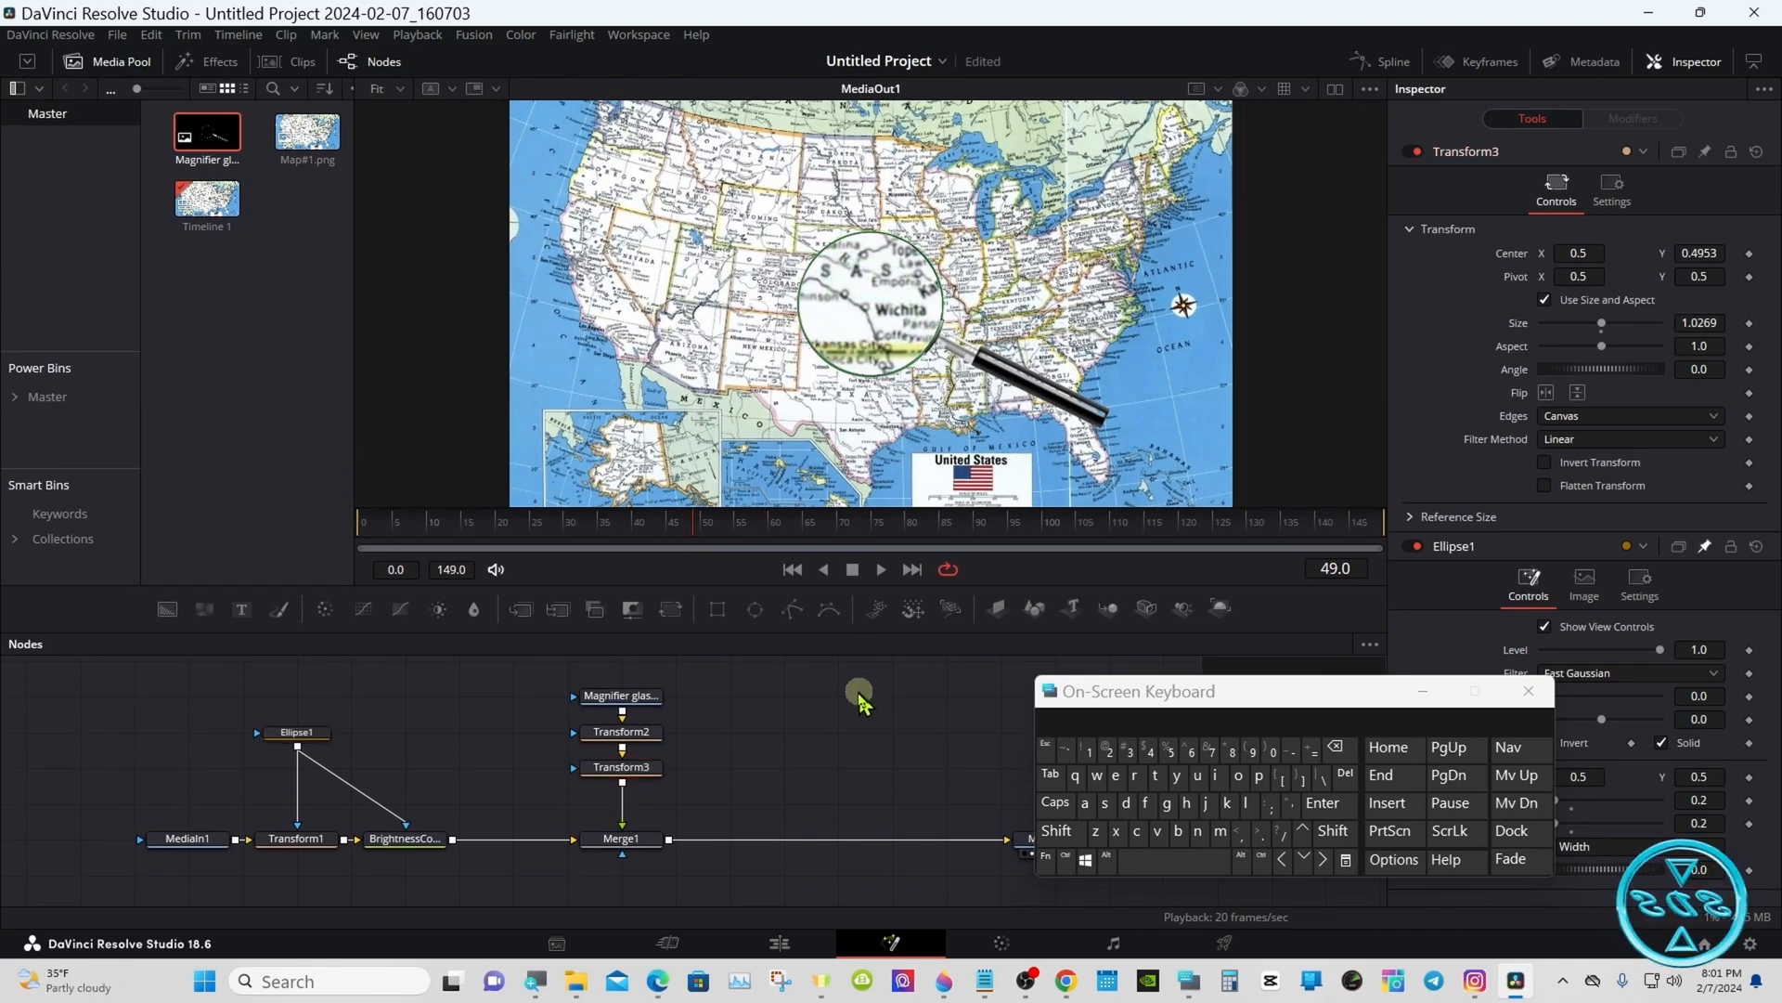
Try moving Ellipse1's center to about 0.31, 0.49 over the western part of the map, and reset it to its default
{"action": "left_click", "coordinate": [315, 732]}
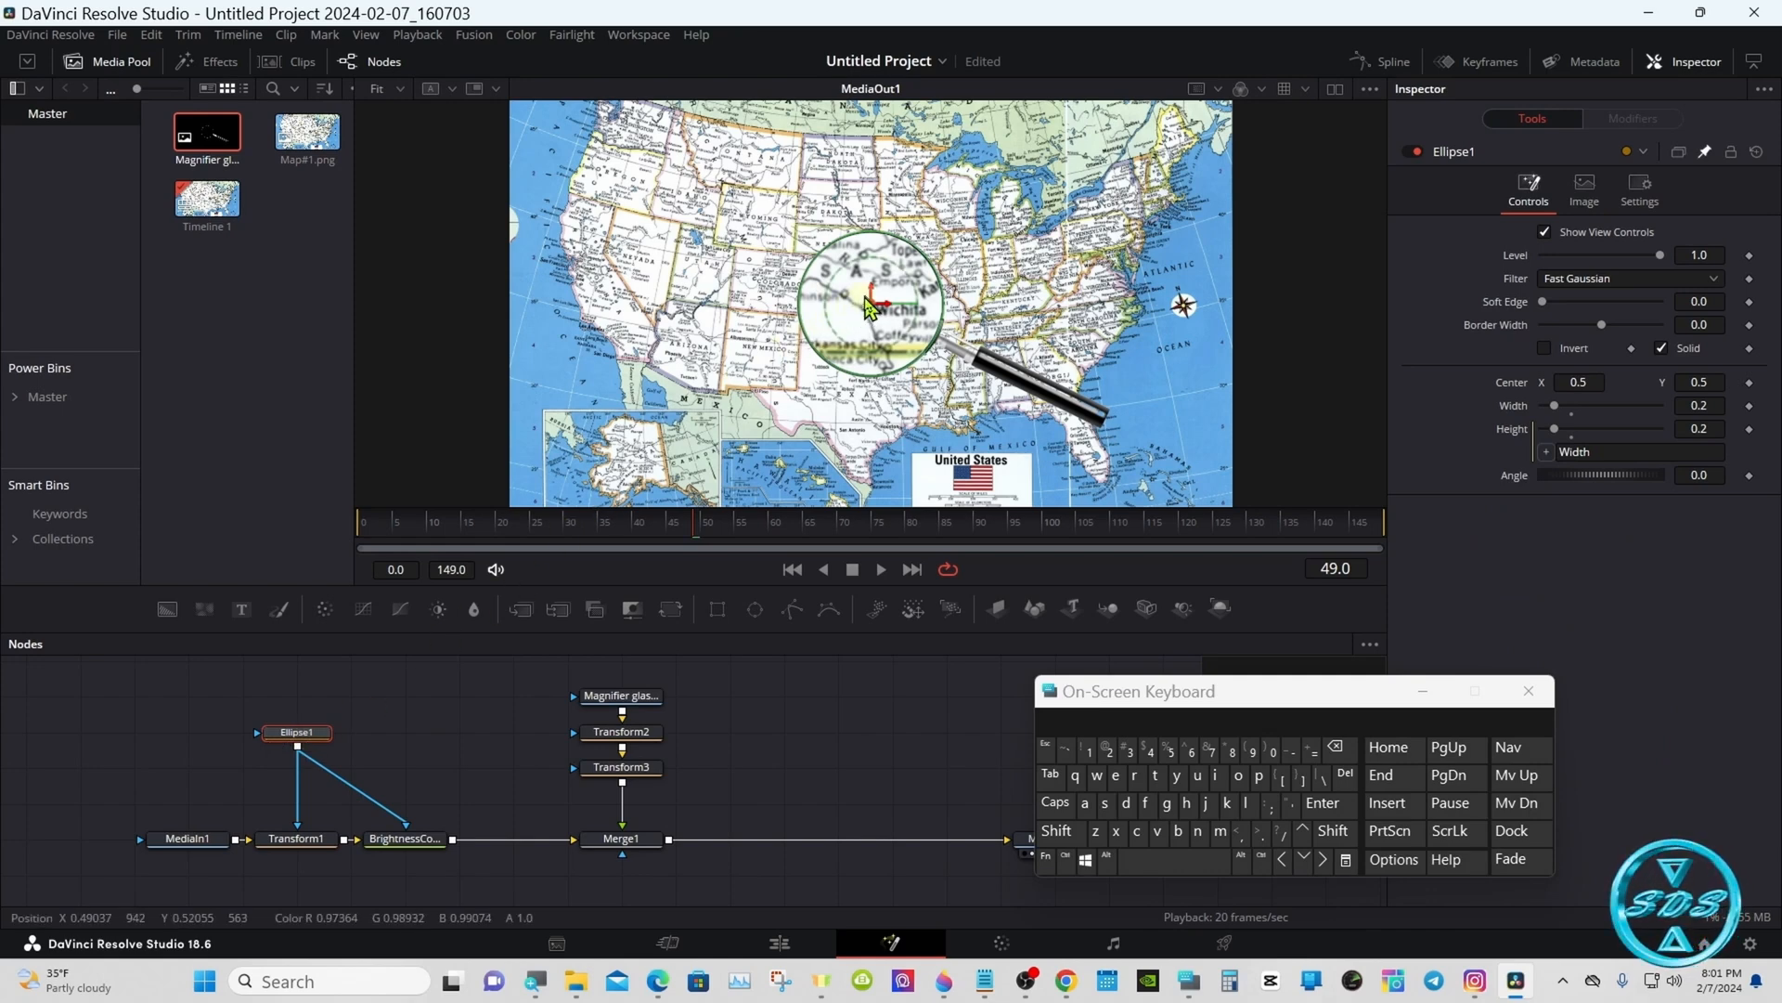
{"action": "left_click_drag", "start_coordinate": [876, 315], "coordinate": [734, 322]}
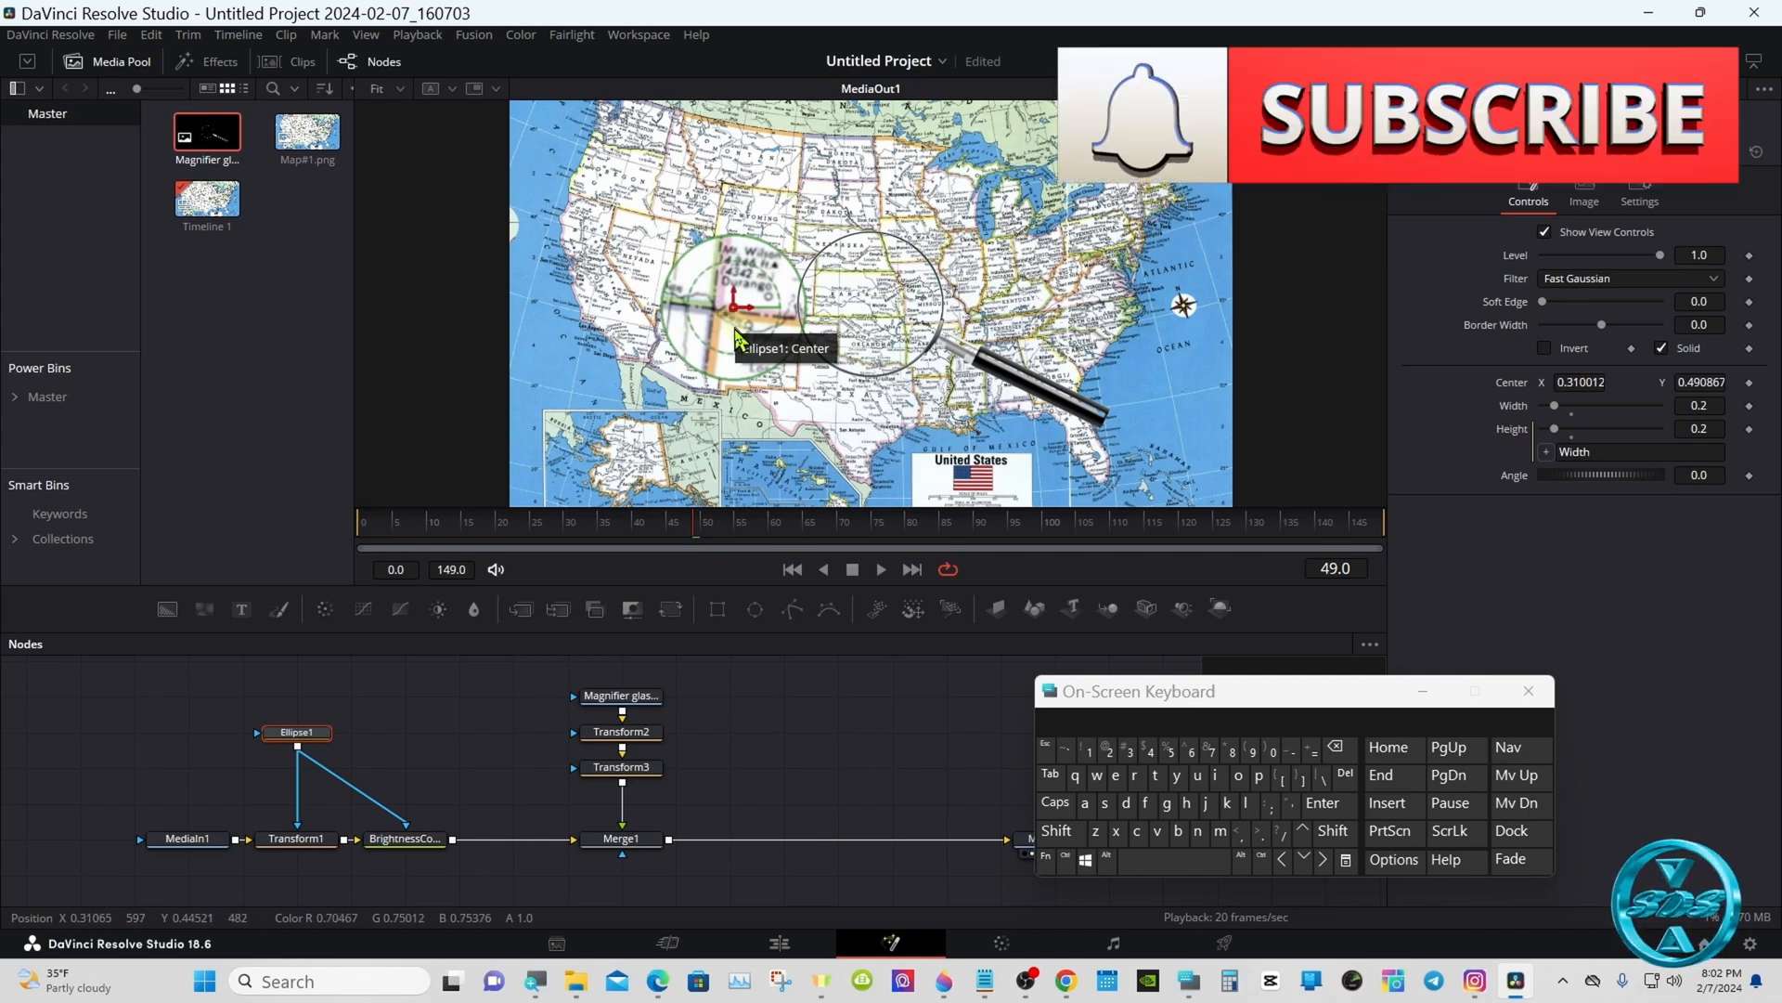
{"action": "double_click", "coordinate": [1513, 384]}
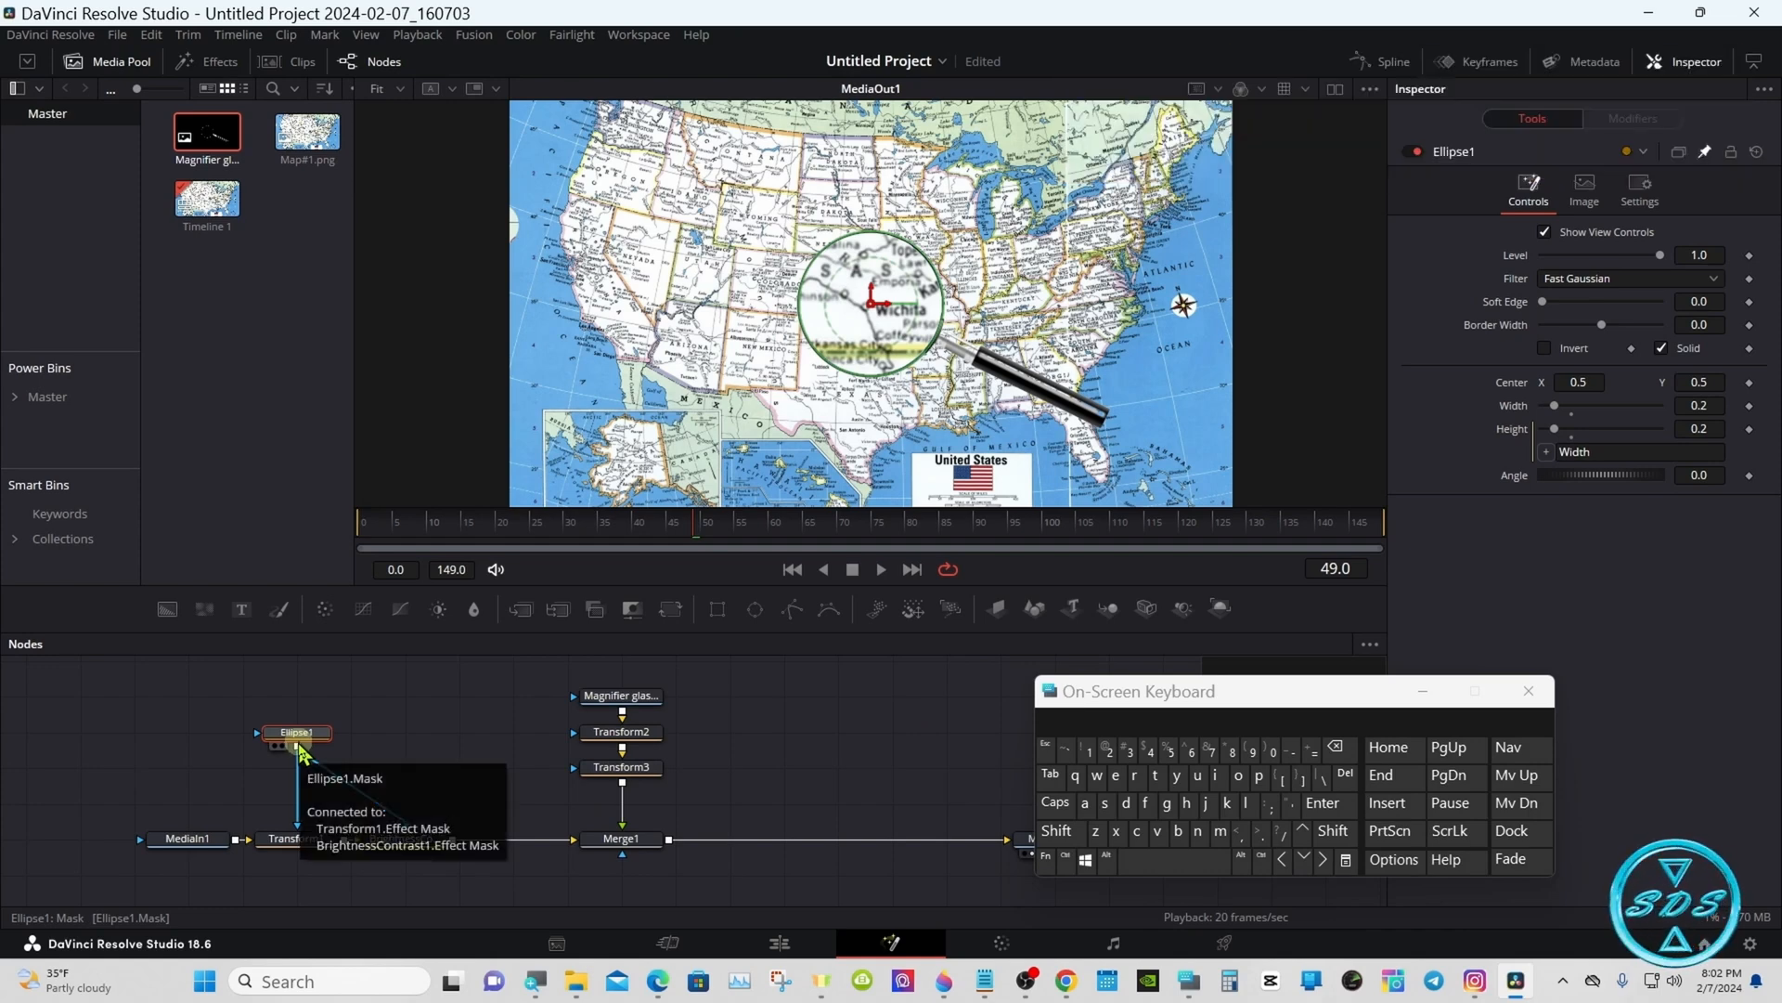
Add an expression to Merge1's Center and link it to Ellipse1's Center (Ellipse1.Center)
{"action": "left_click", "coordinate": [652, 838]}
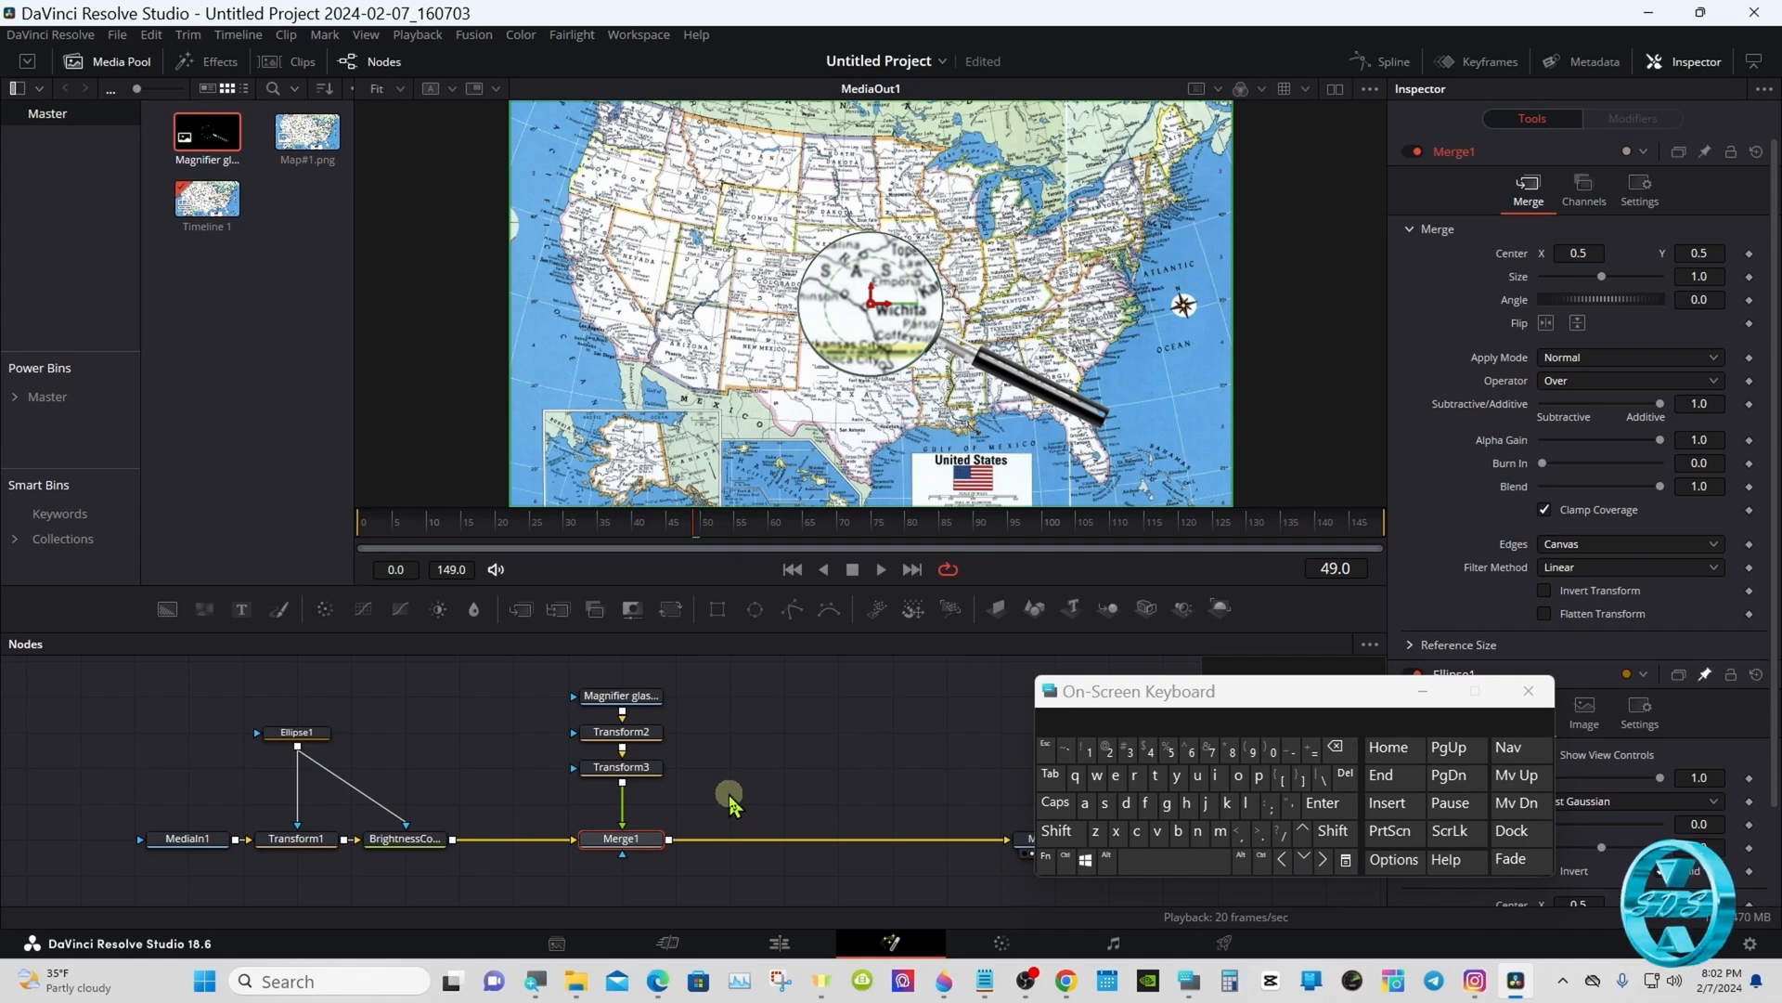
{"action": "left_click_drag", "start_coordinate": [1186, 720], "coordinate": [919, 720]}
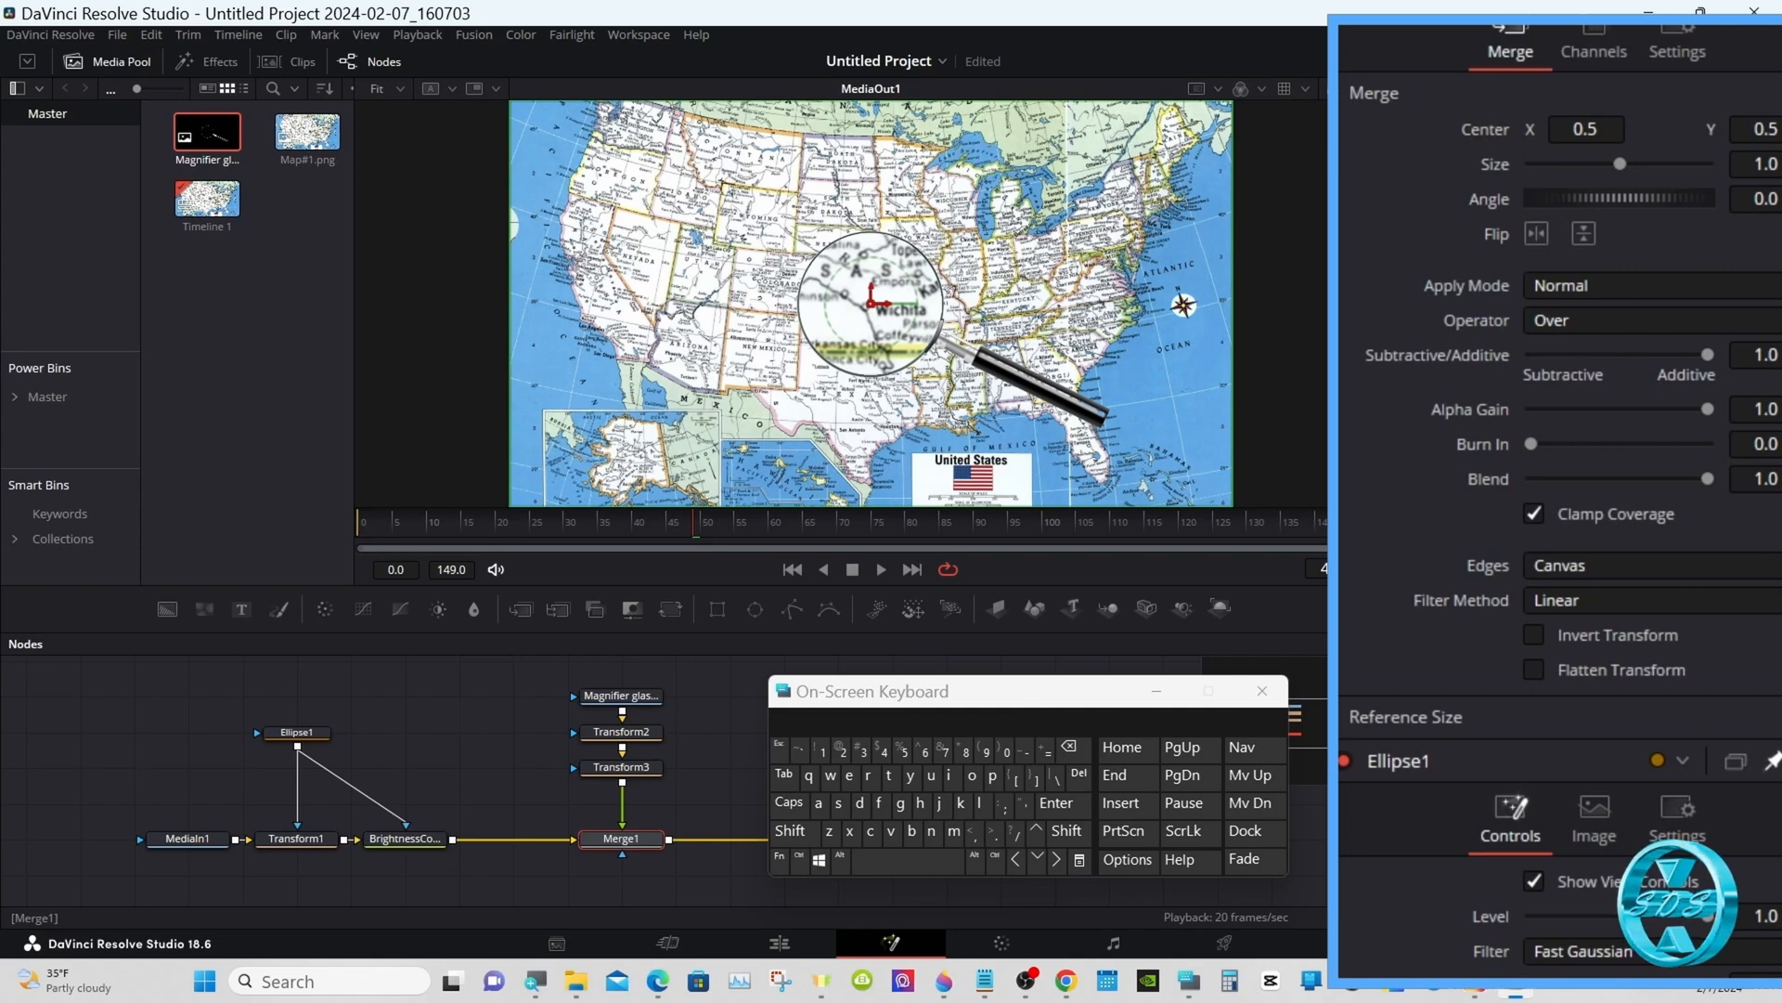
{"action": "scroll", "coordinate": [1485, 946], "scroll_direction": "down", "scroll_amount": 3}
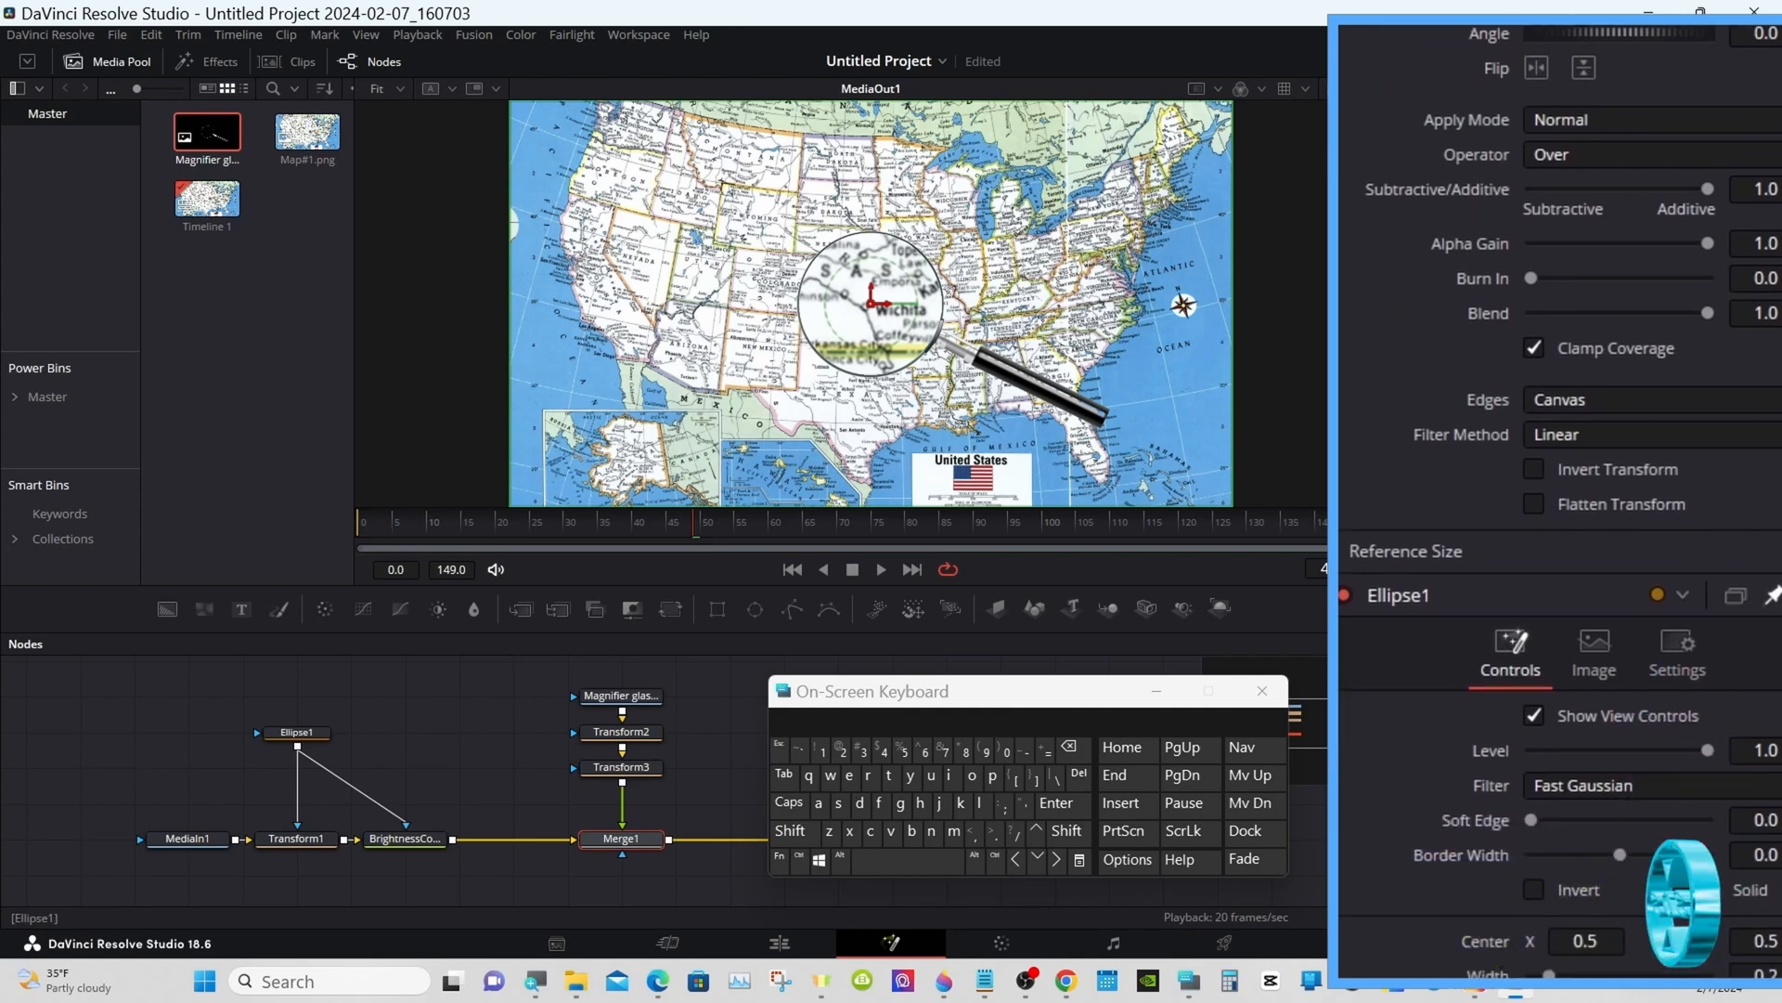
{"action": "scroll", "coordinate": [1560, 557], "scroll_direction": "up", "scroll_amount": 2}
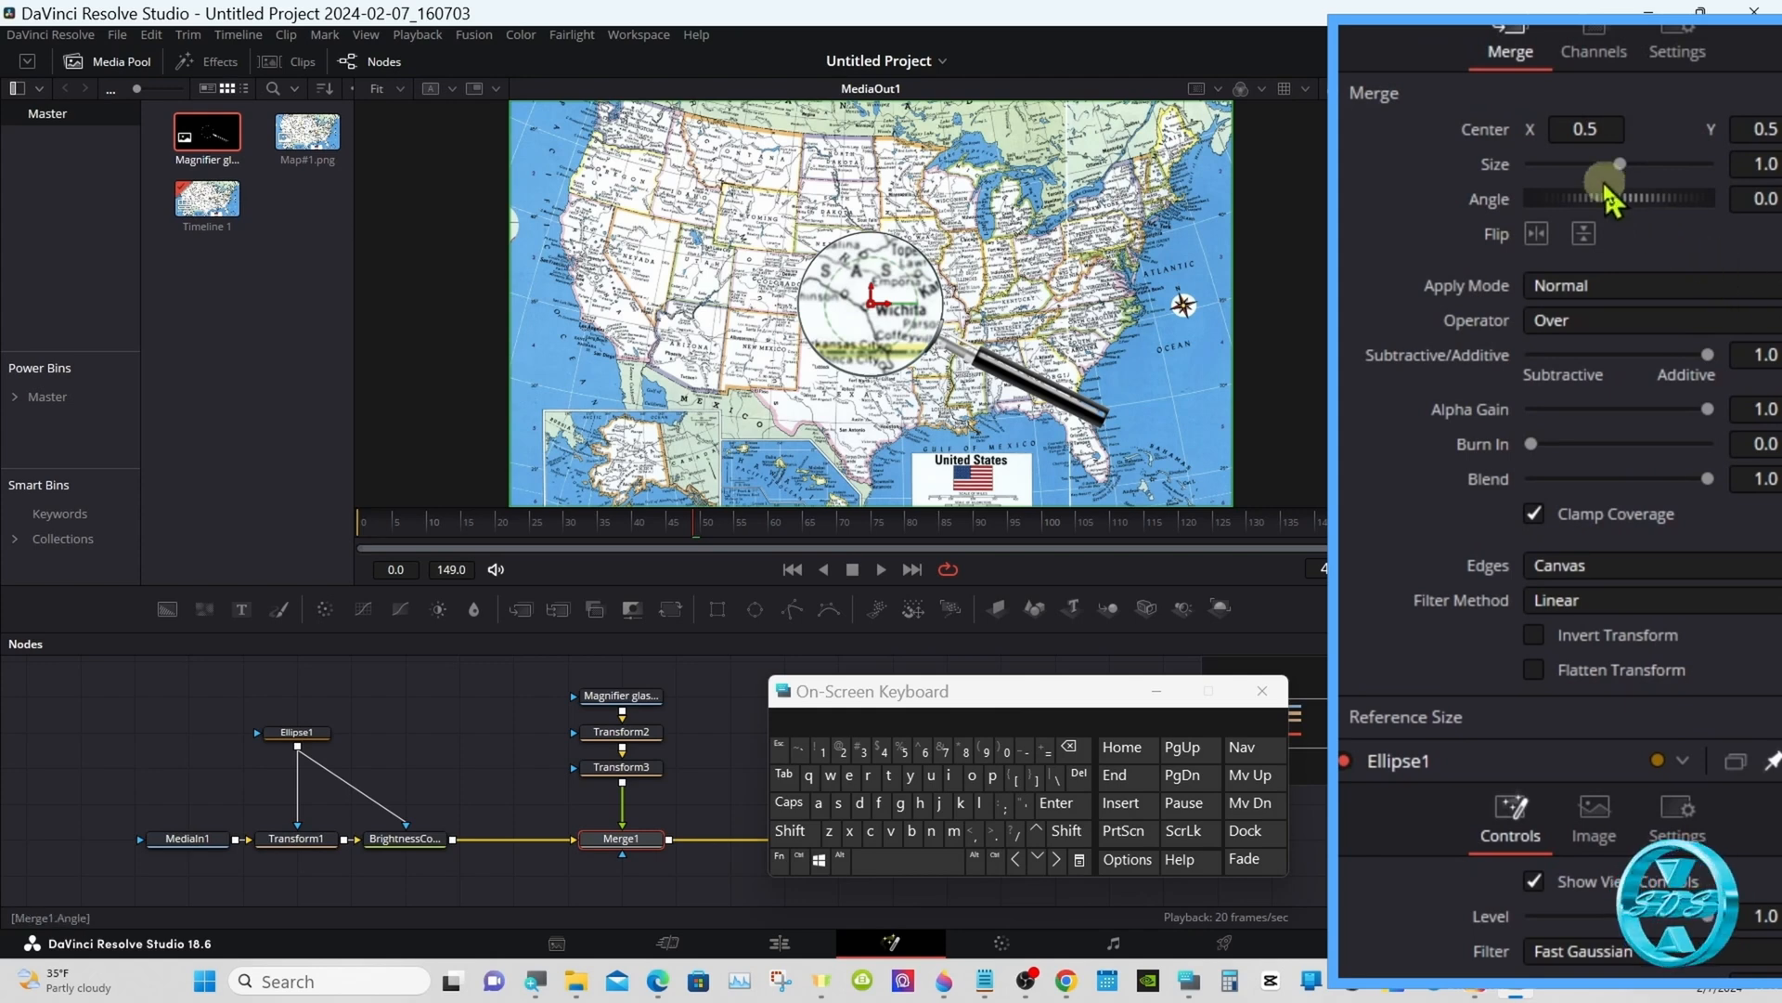
{"action": "right_click", "coordinate": [1477, 130]}
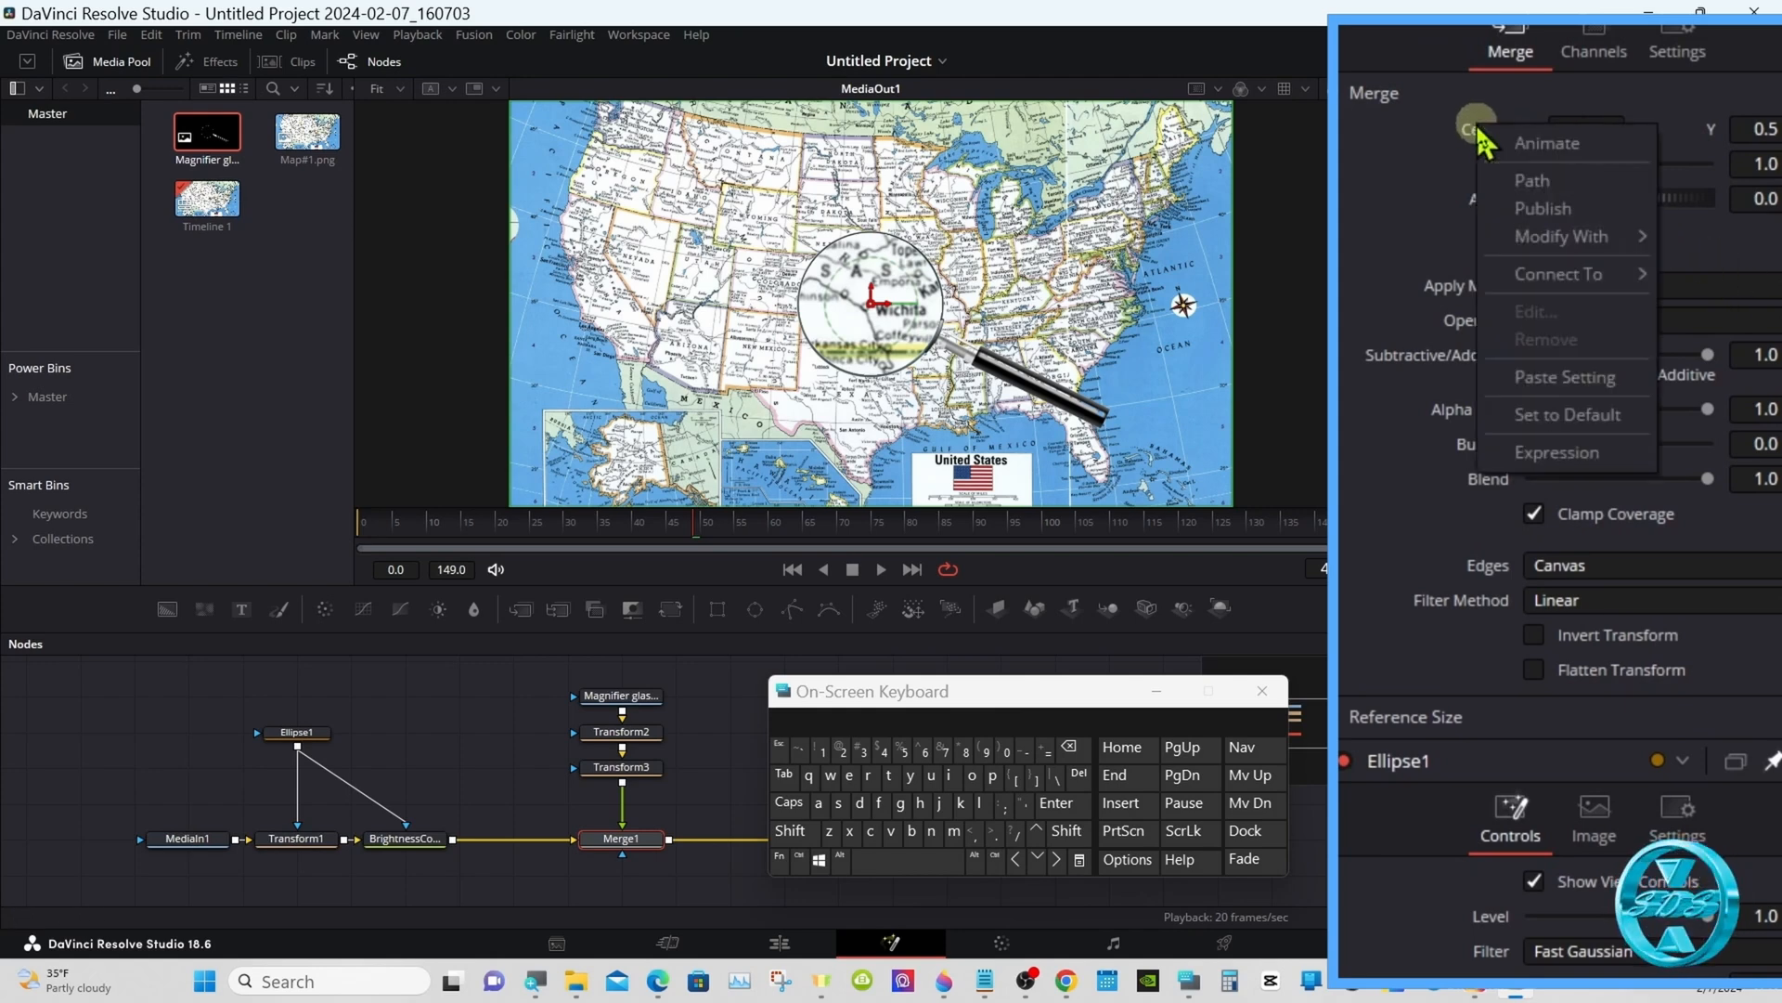
{"action": "left_click", "coordinate": [1541, 453]}
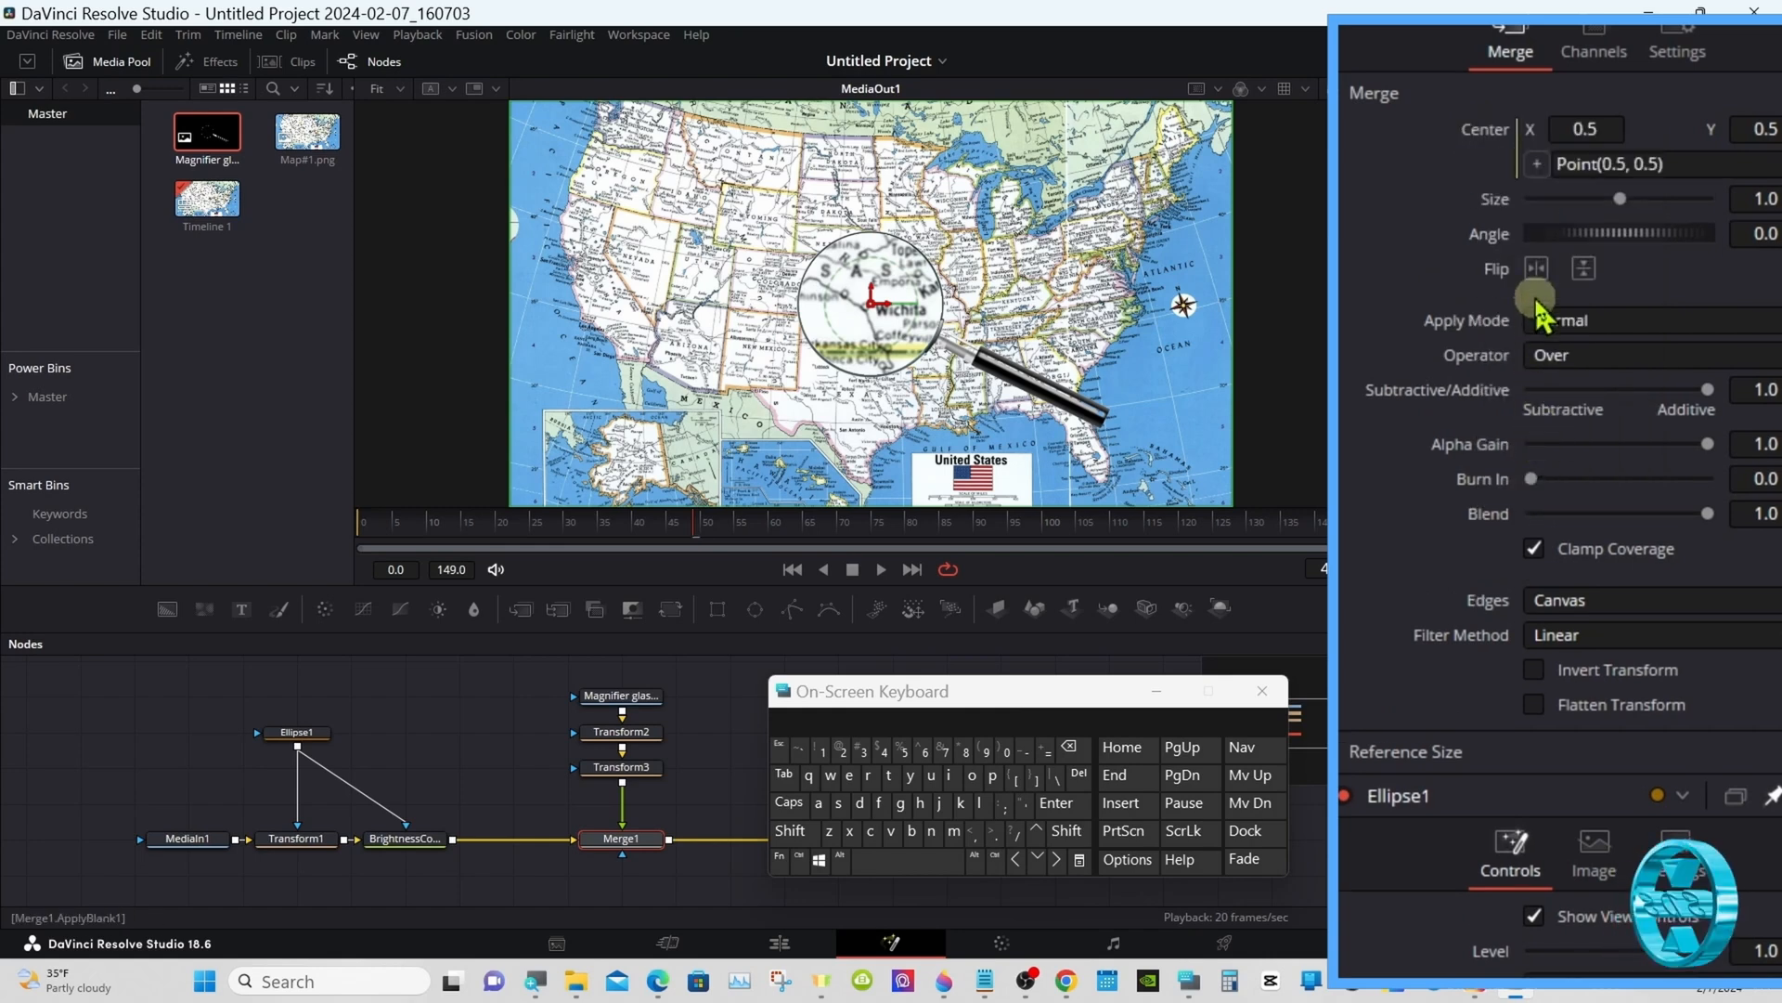
{"action": "left_click_drag", "start_coordinate": [1536, 167], "coordinate": [1492, 943]}
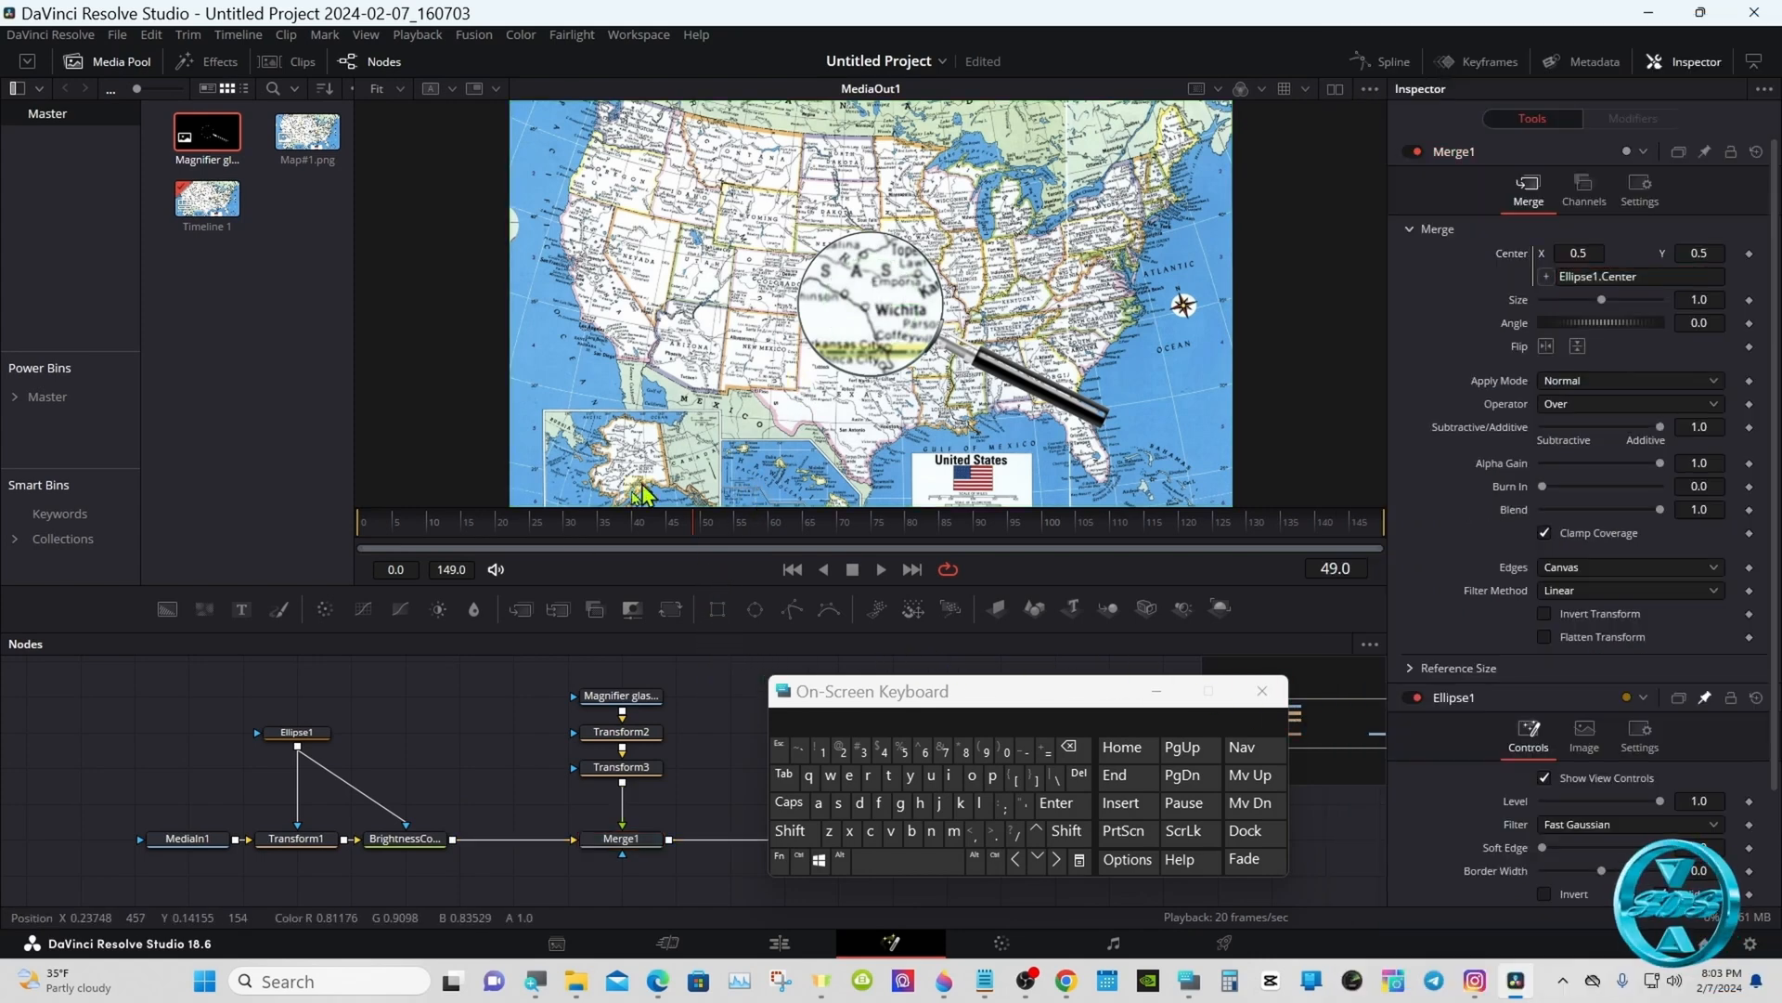
Try moving Ellipse1's center X to about 0.27 over the southwestern states, and return it to 0.5
{"action": "left_click", "coordinate": [297, 732]}
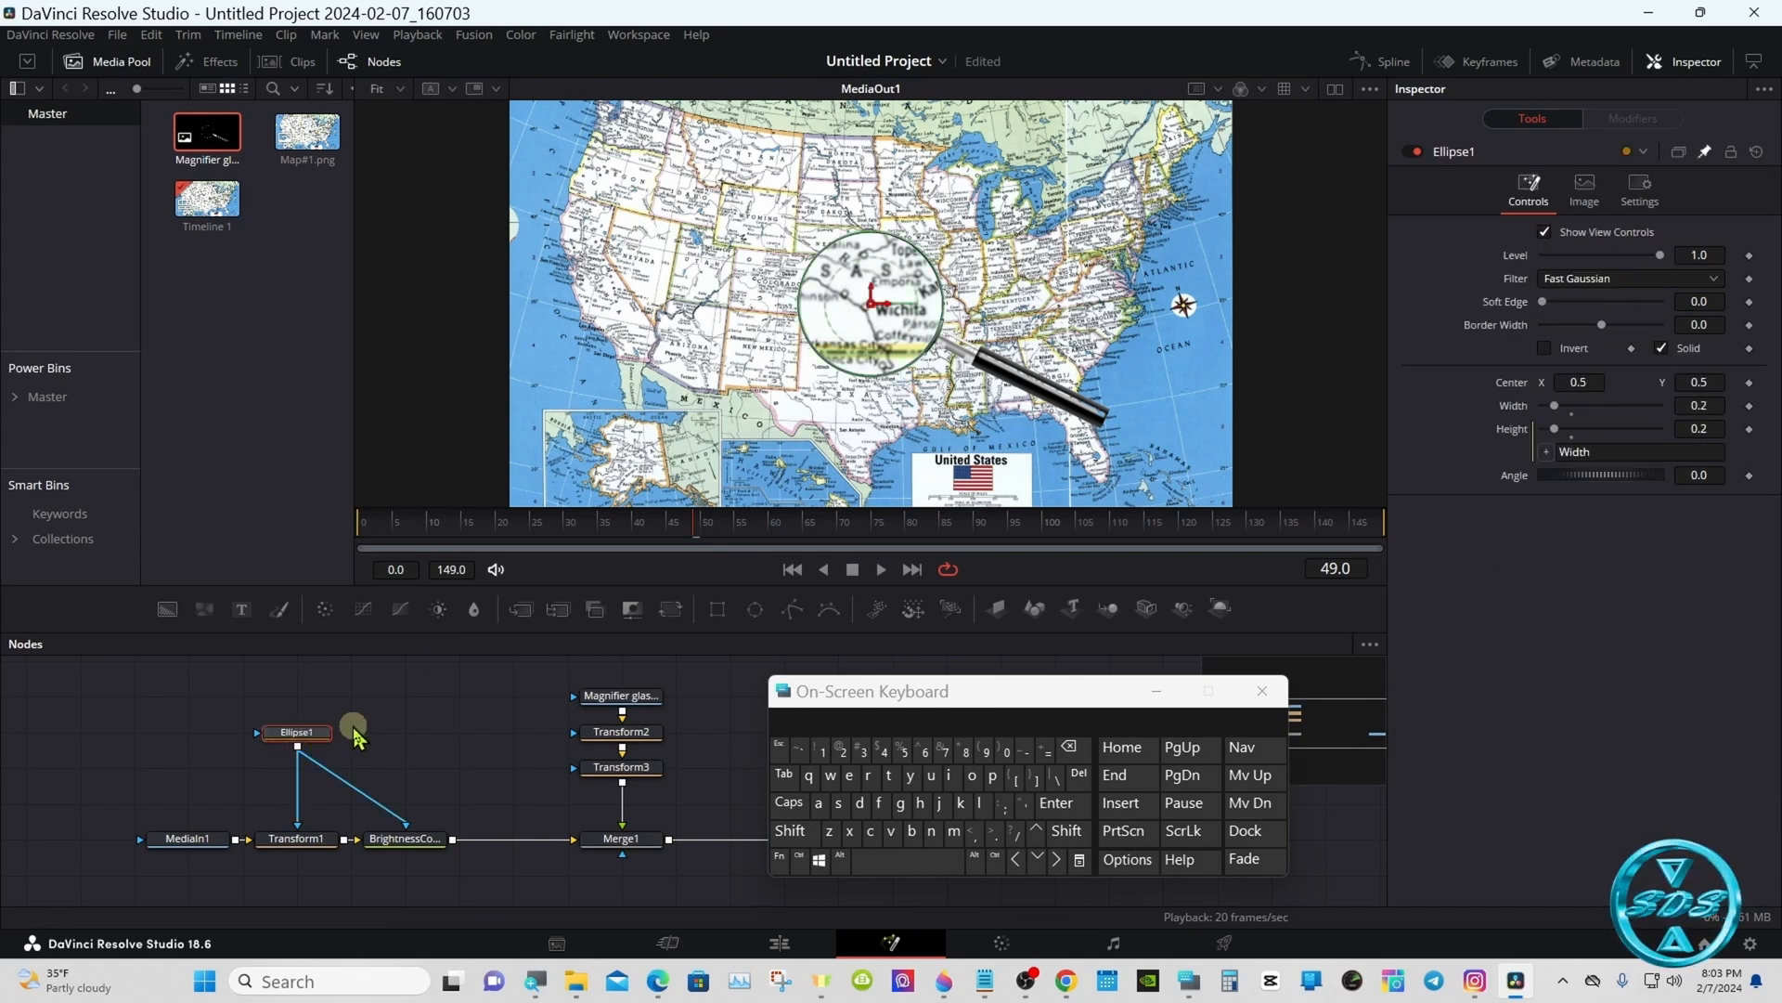
{"action": "left_click_drag", "start_coordinate": [1594, 401], "coordinate": [1351, 399]}
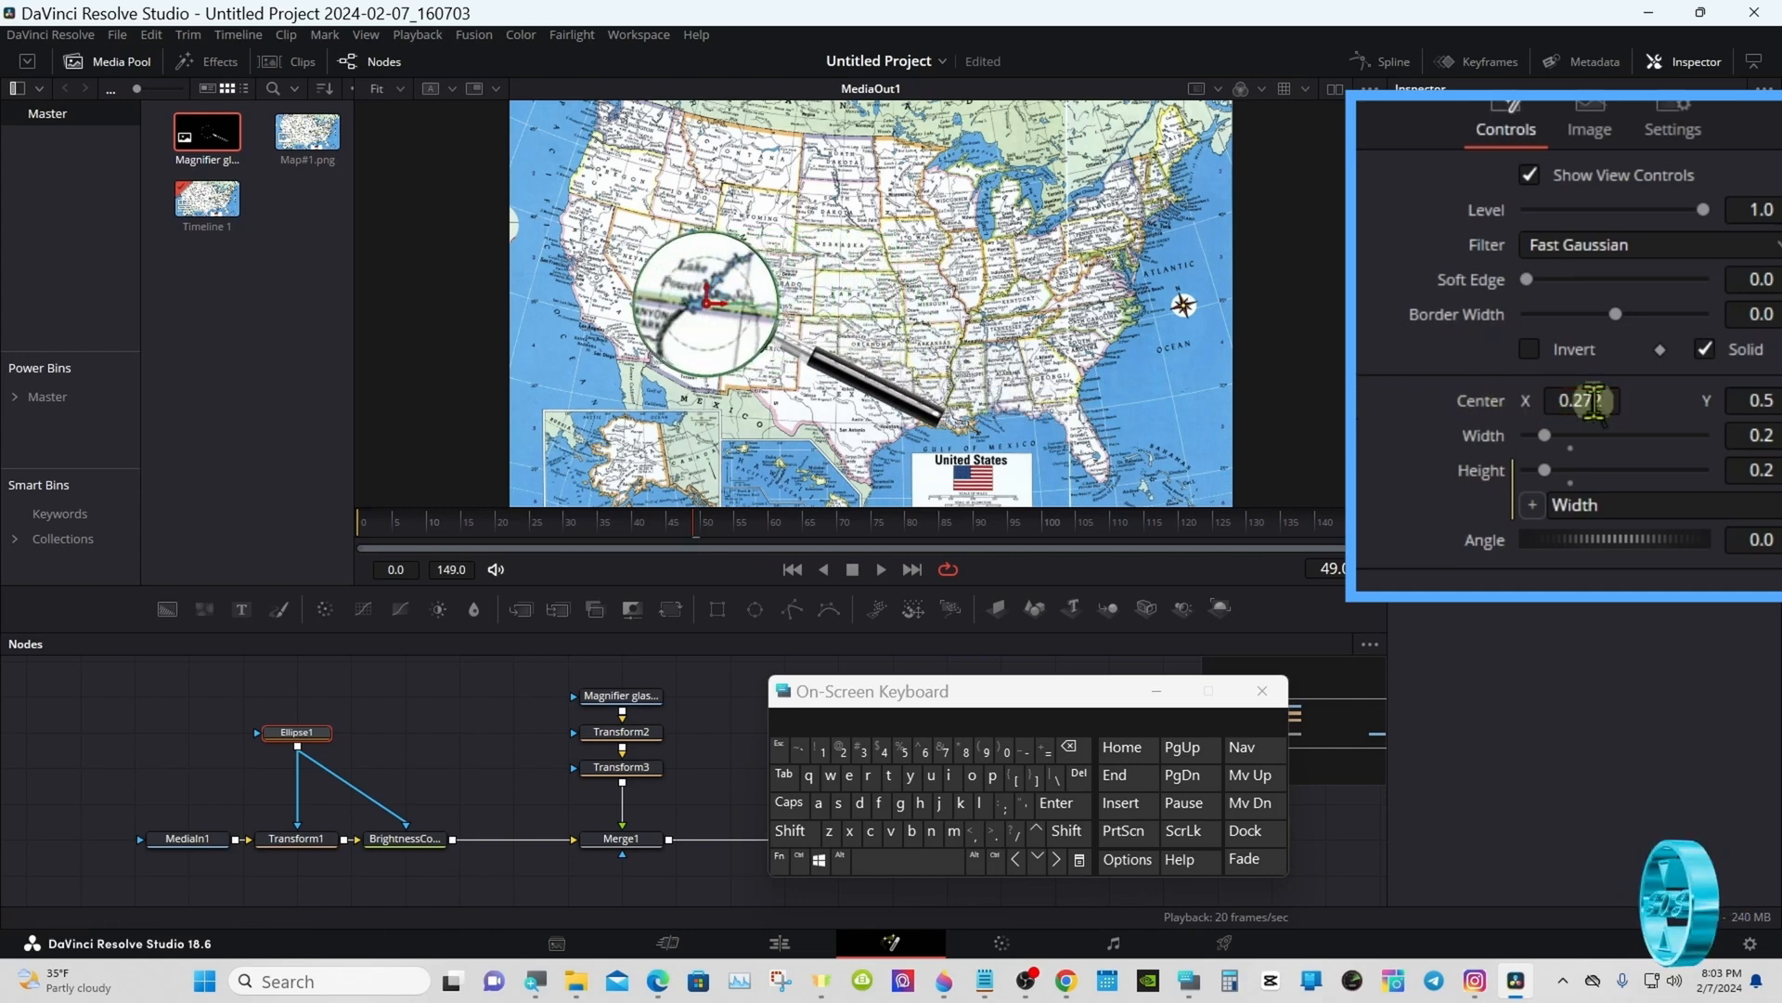
{"action": "mouse_move", "coordinate": [1594, 401]}
{"action": "left_mouse_down"}
{"action": "mouse_move", "coordinate": [1384, 405]}
{"action": "mouse_move", "coordinate": [1592, 400]}
{"action": "left_mouse_up"}
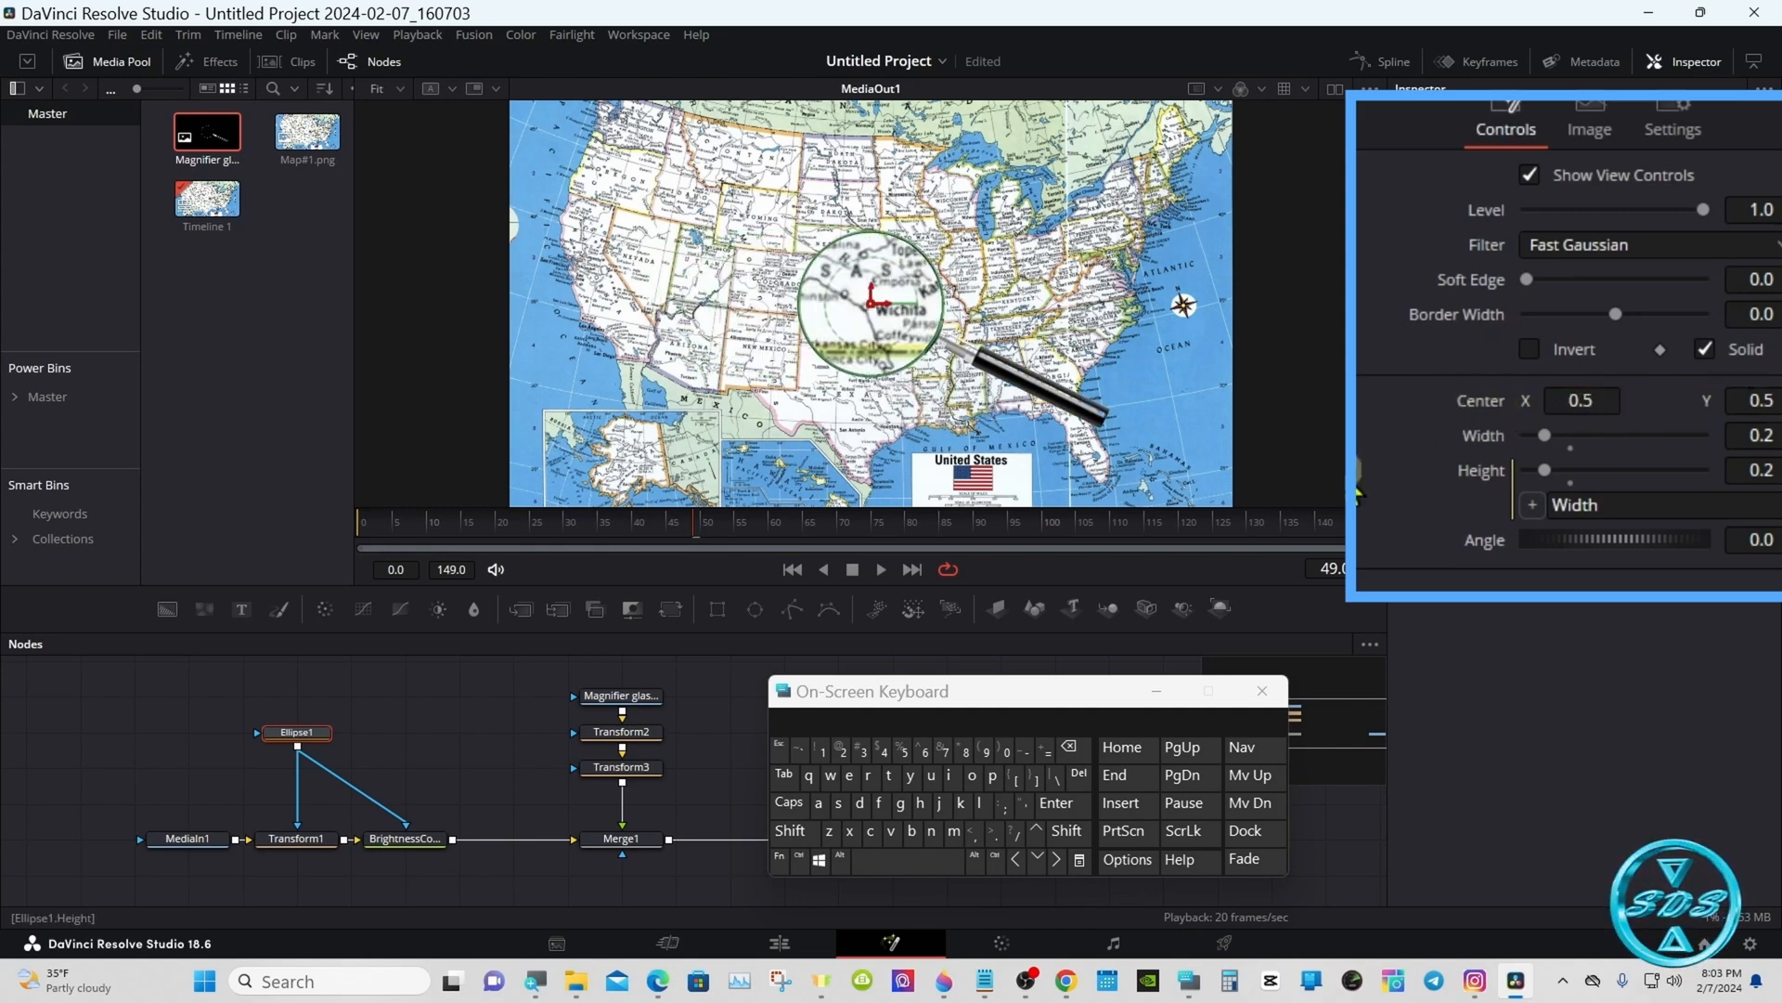
Try enlarging Ellipse1's Width to about 0.378 and 0.315 against the glass, and set it back to 0.2
{"action": "left_click_drag", "start_coordinate": [984, 697], "coordinate": [1063, 610]}
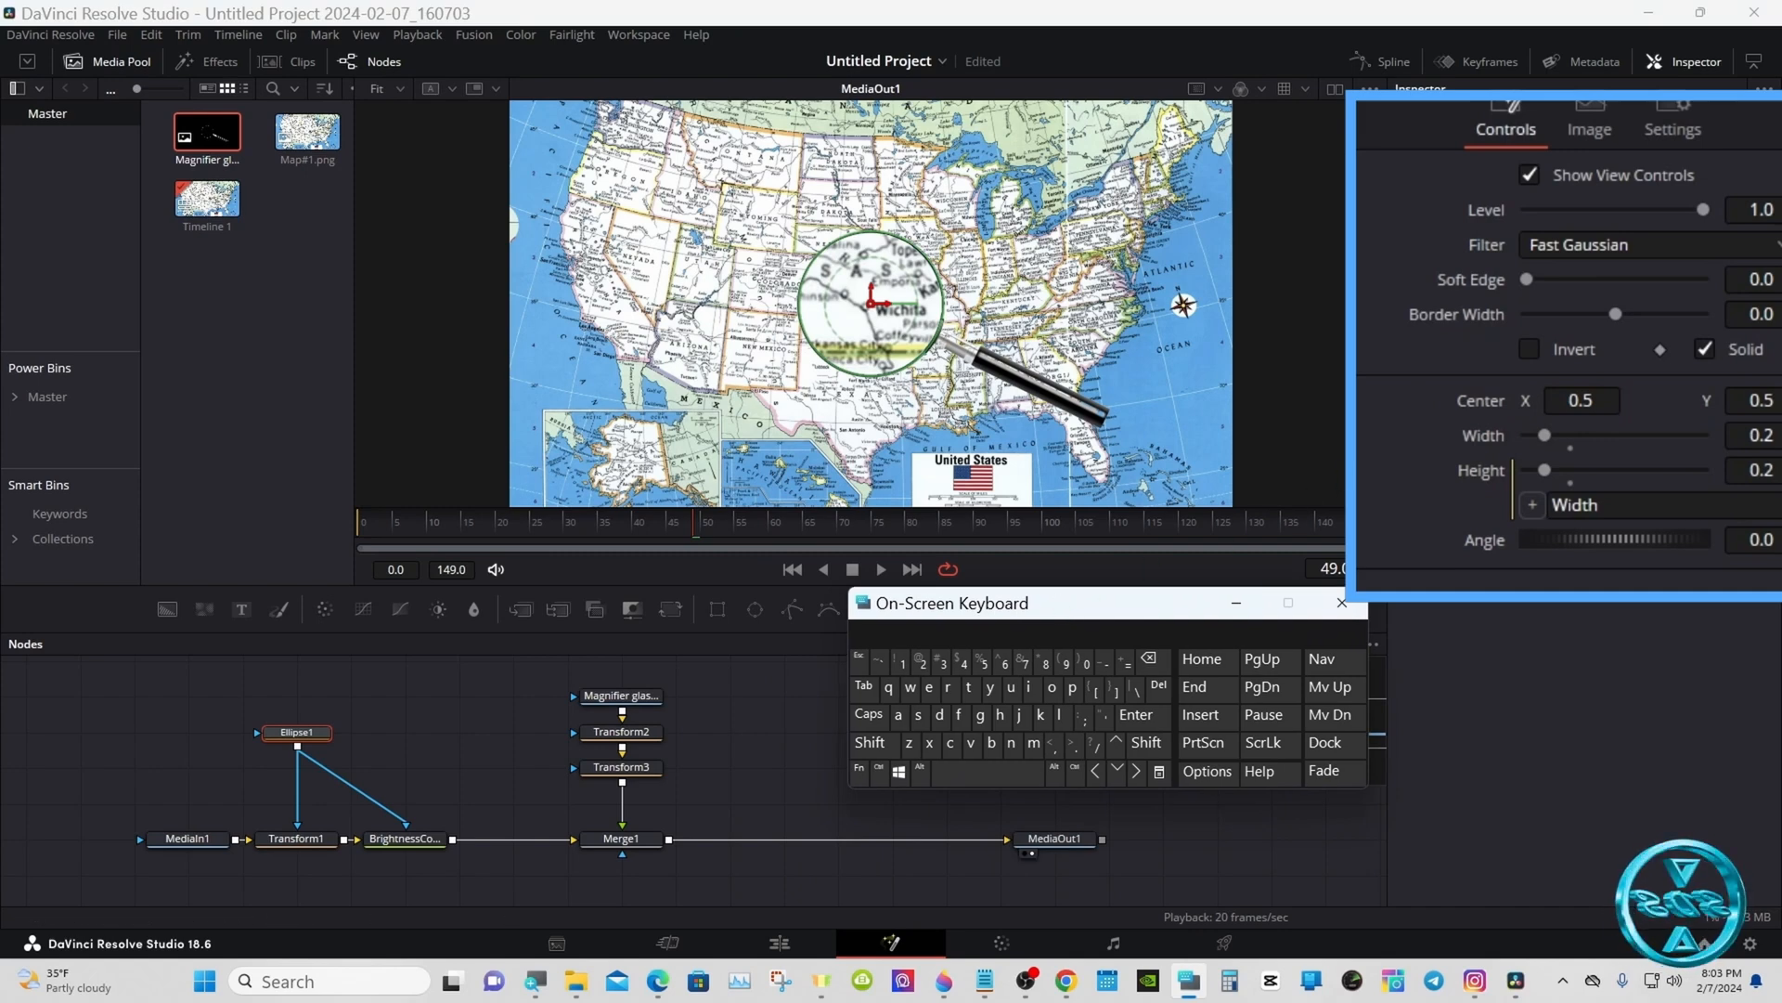
{"action": "left_click_drag", "start_coordinate": [1548, 438], "coordinate": [1566, 430]}
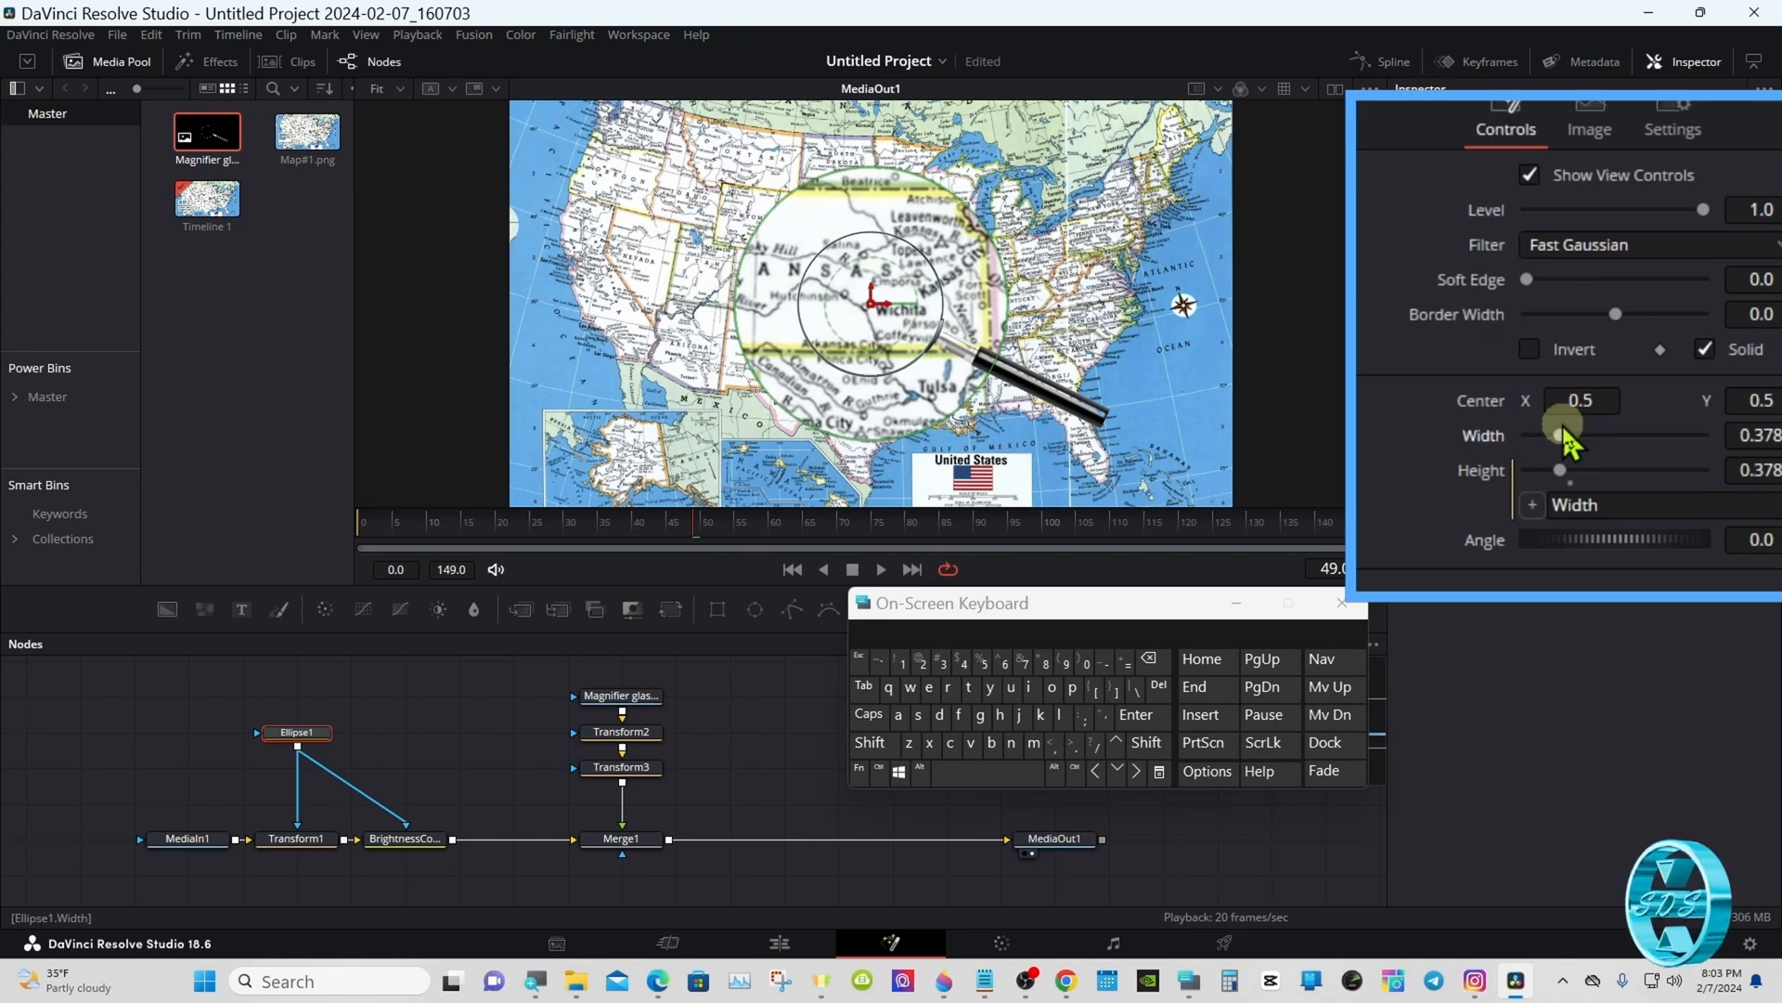
{"action": "mouse_move", "coordinate": [1566, 429]}
{"action": "left_mouse_down"}
{"action": "mouse_move", "coordinate": [1589, 435]}
{"action": "mouse_move", "coordinate": [1563, 438]}
{"action": "left_mouse_up"}
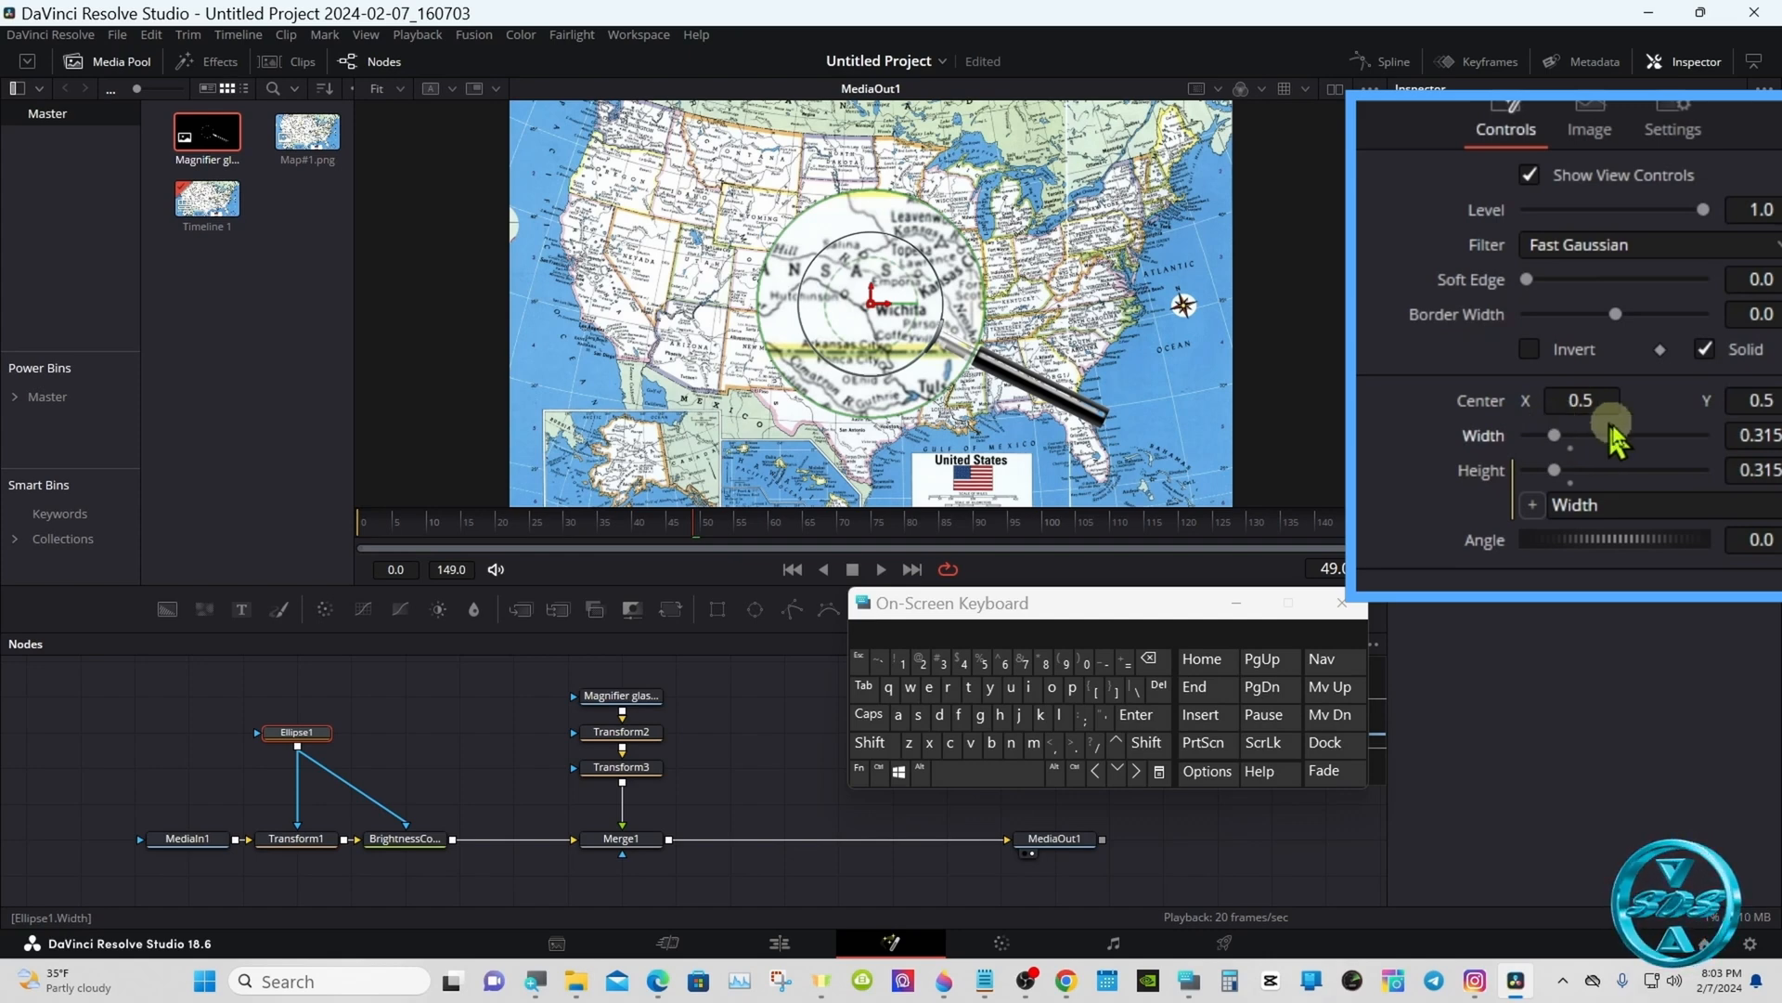
{"action": "left_click", "coordinate": [1761, 432]}
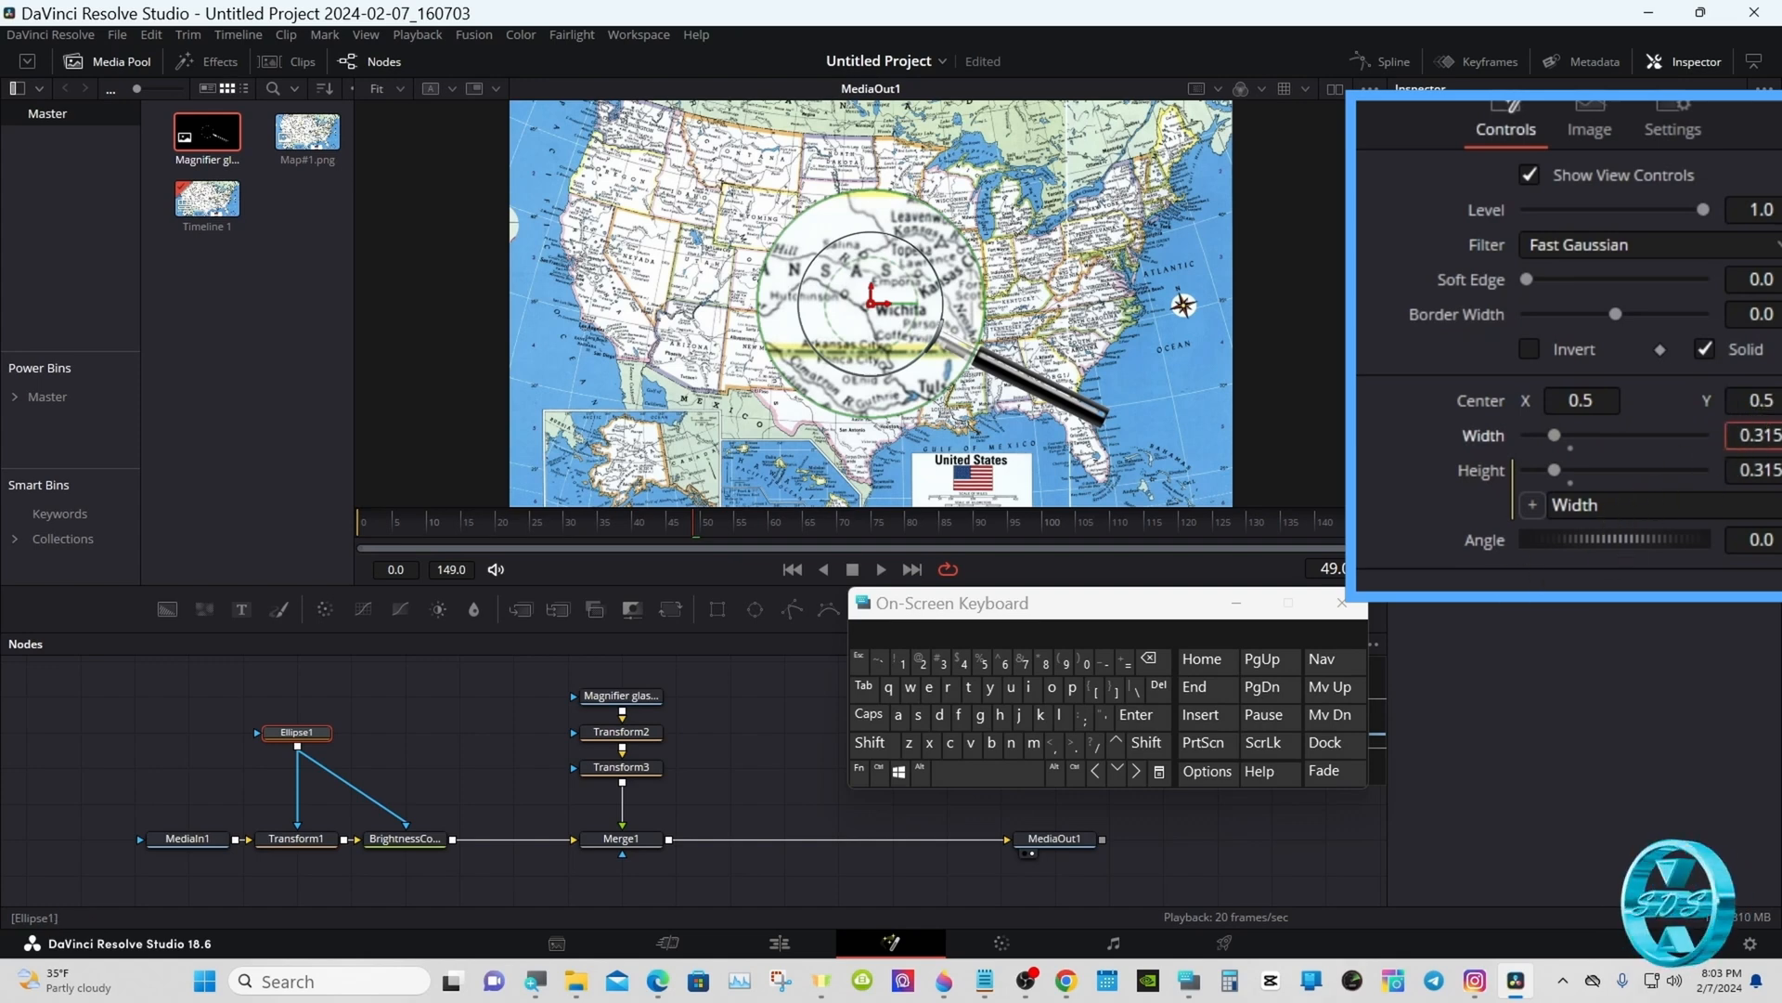
{"action": "left_click", "coordinate": [1152, 661]}
{"action": "left_click", "coordinate": [1151, 661]}
{"action": "left_click", "coordinate": [1152, 661]}
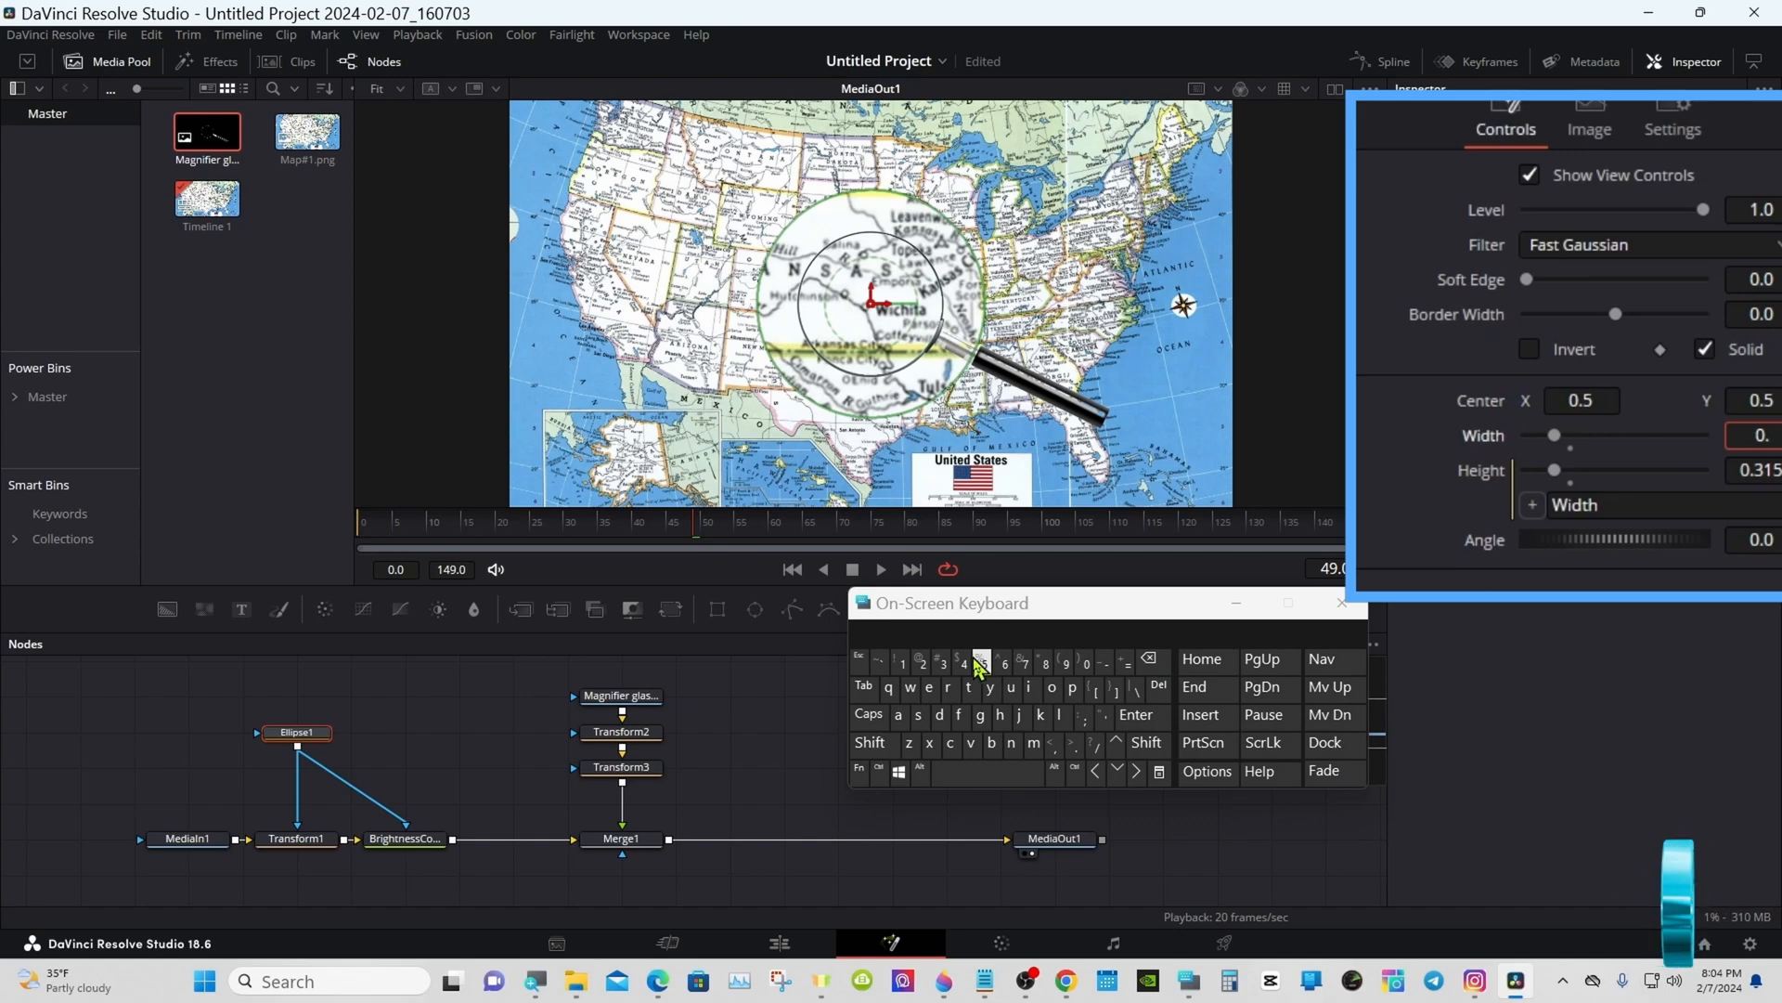
{"action": "left_click", "coordinate": [1134, 717]}
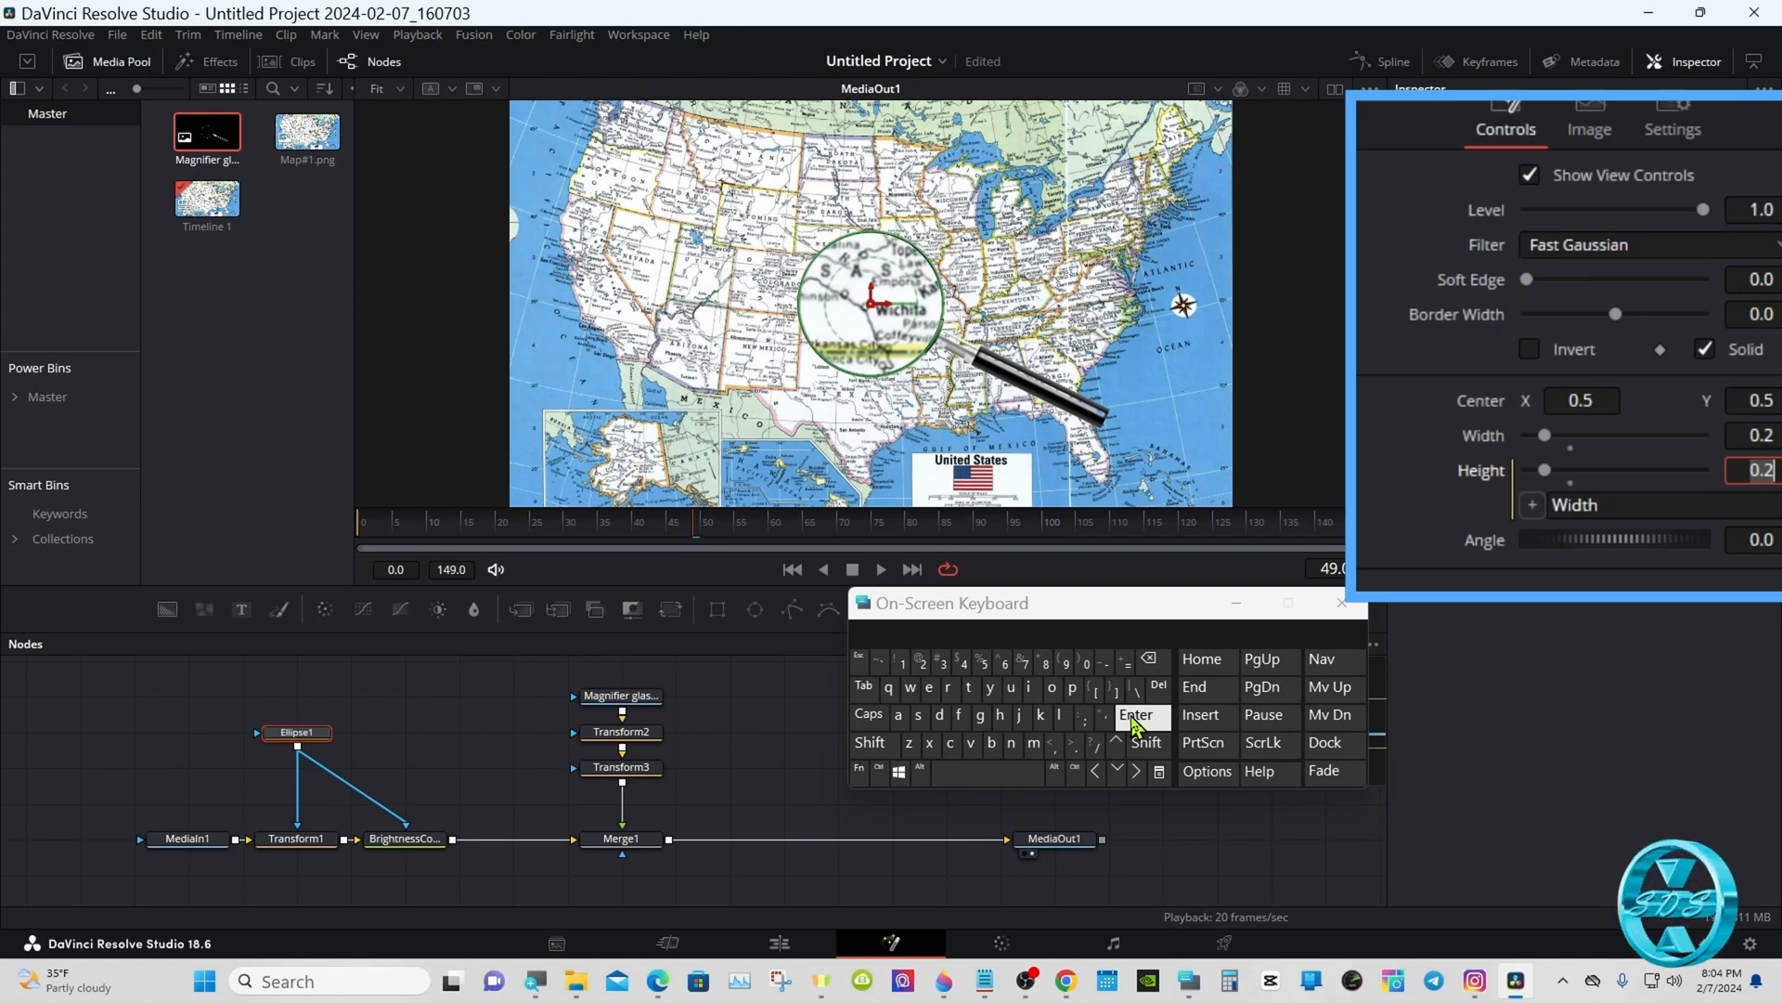
{"action": "left_click_drag", "start_coordinate": [963, 615], "coordinate": [948, 624]}
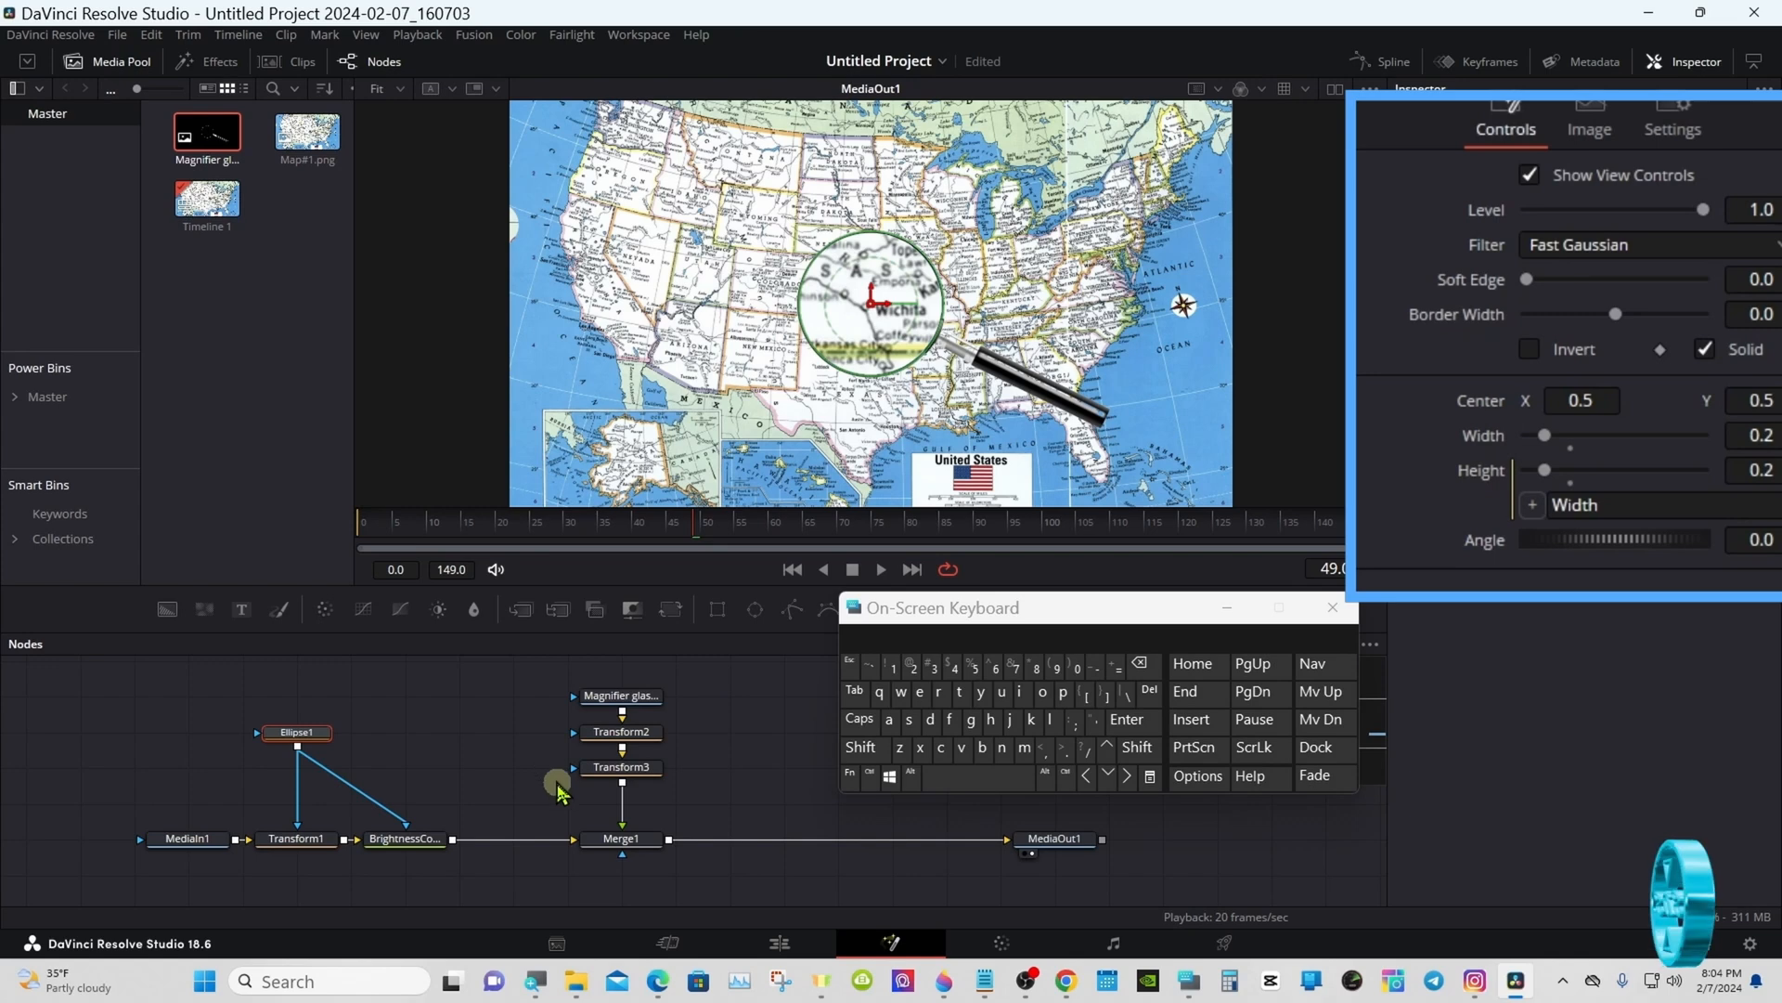
Add an expression to Merge1's Size and link it to Ellipse1's Width (Ellipse1.Width)
{"action": "left_click", "coordinate": [597, 836]}
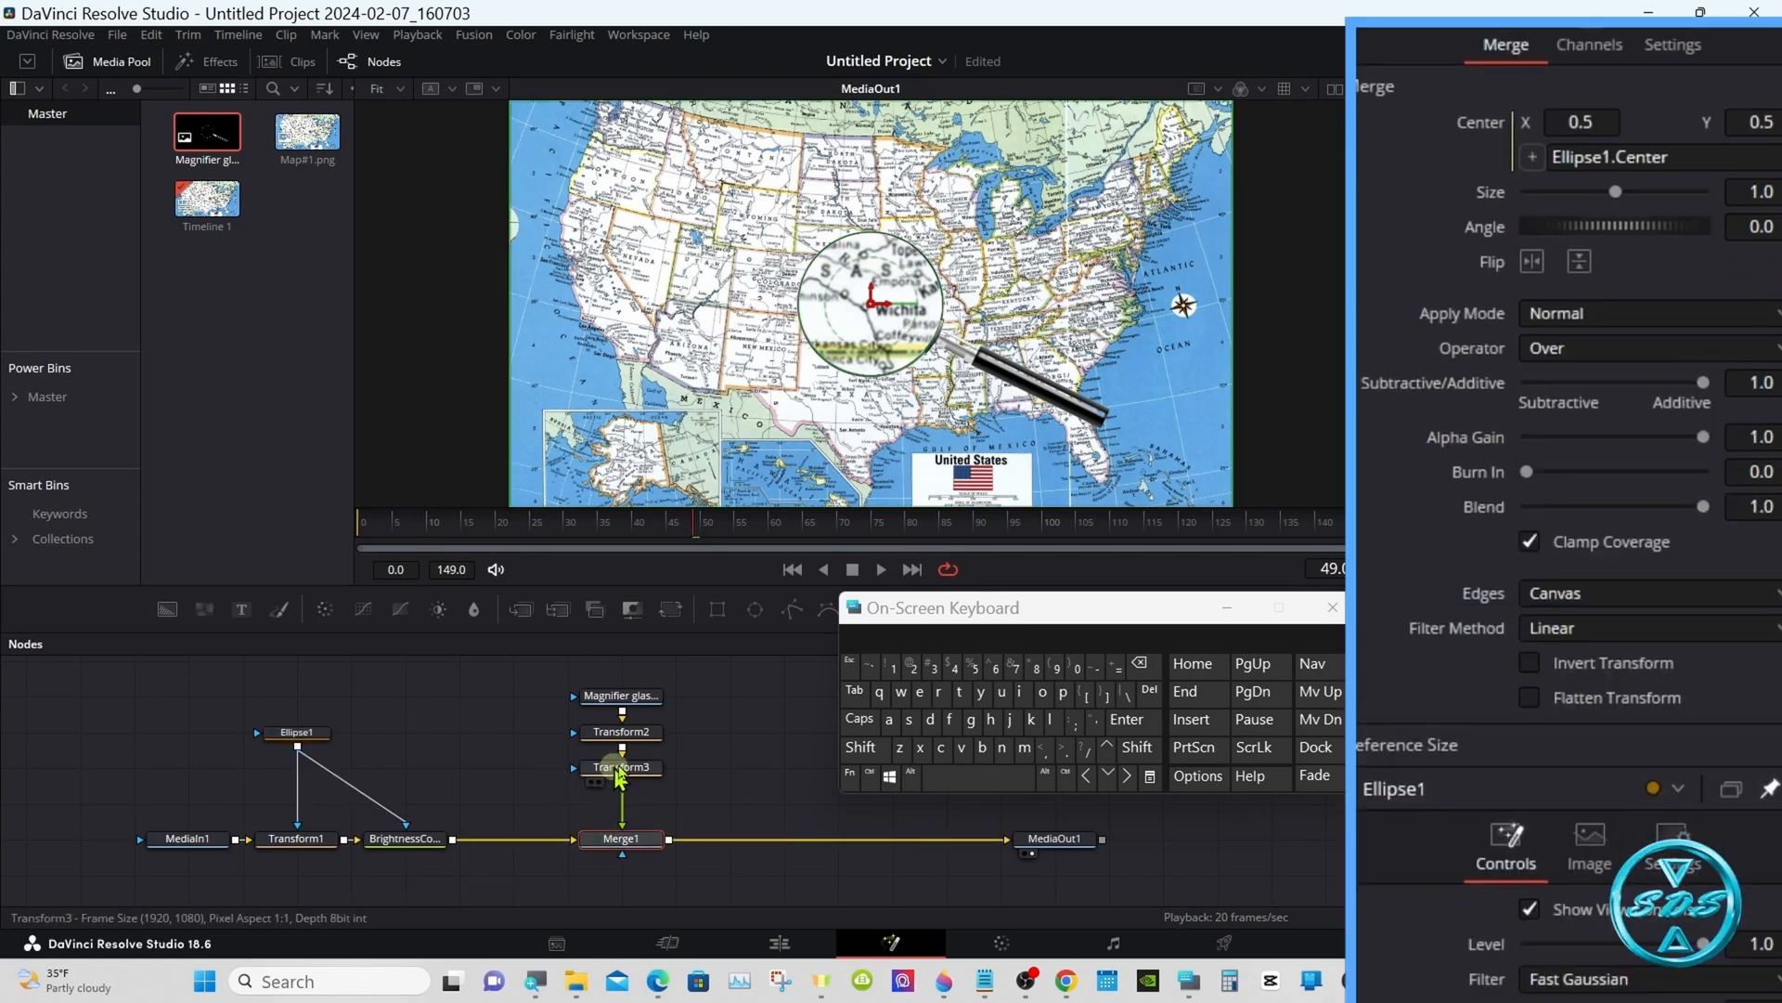
{"action": "left_click_drag", "start_coordinate": [1072, 611], "coordinate": [910, 622]}
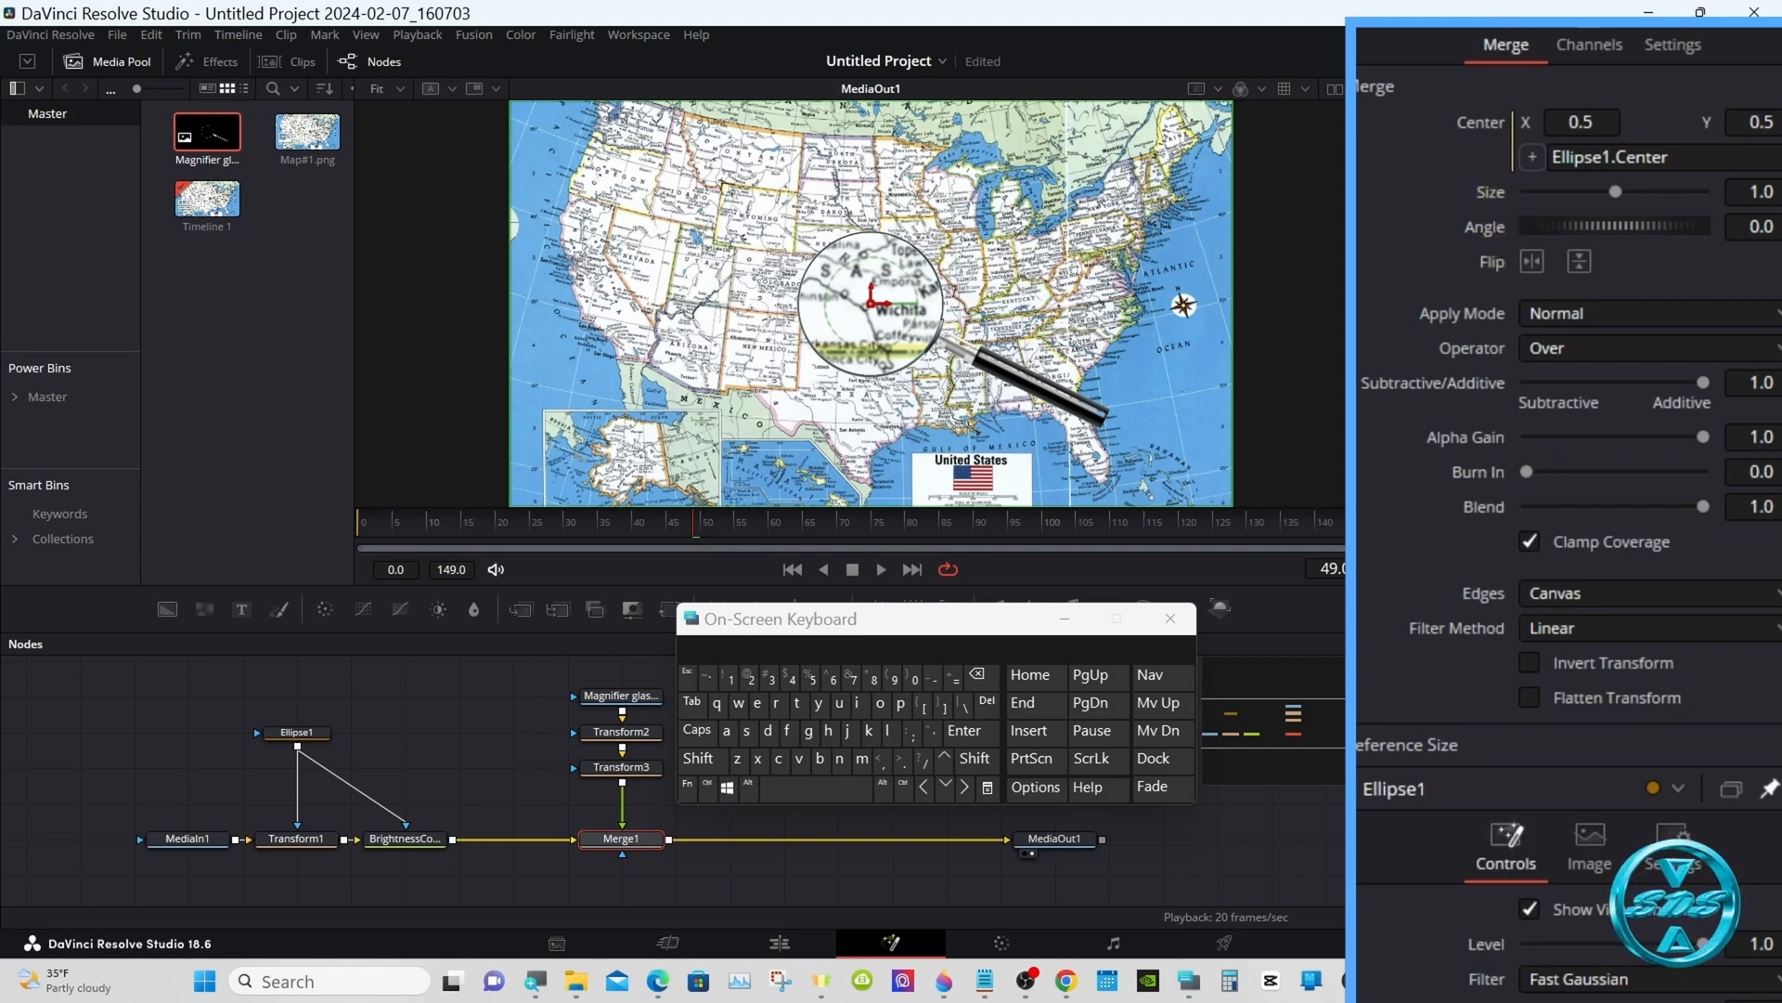
{"action": "scroll", "coordinate": [1569, 511], "scroll_direction": "down", "scroll_amount": 5}
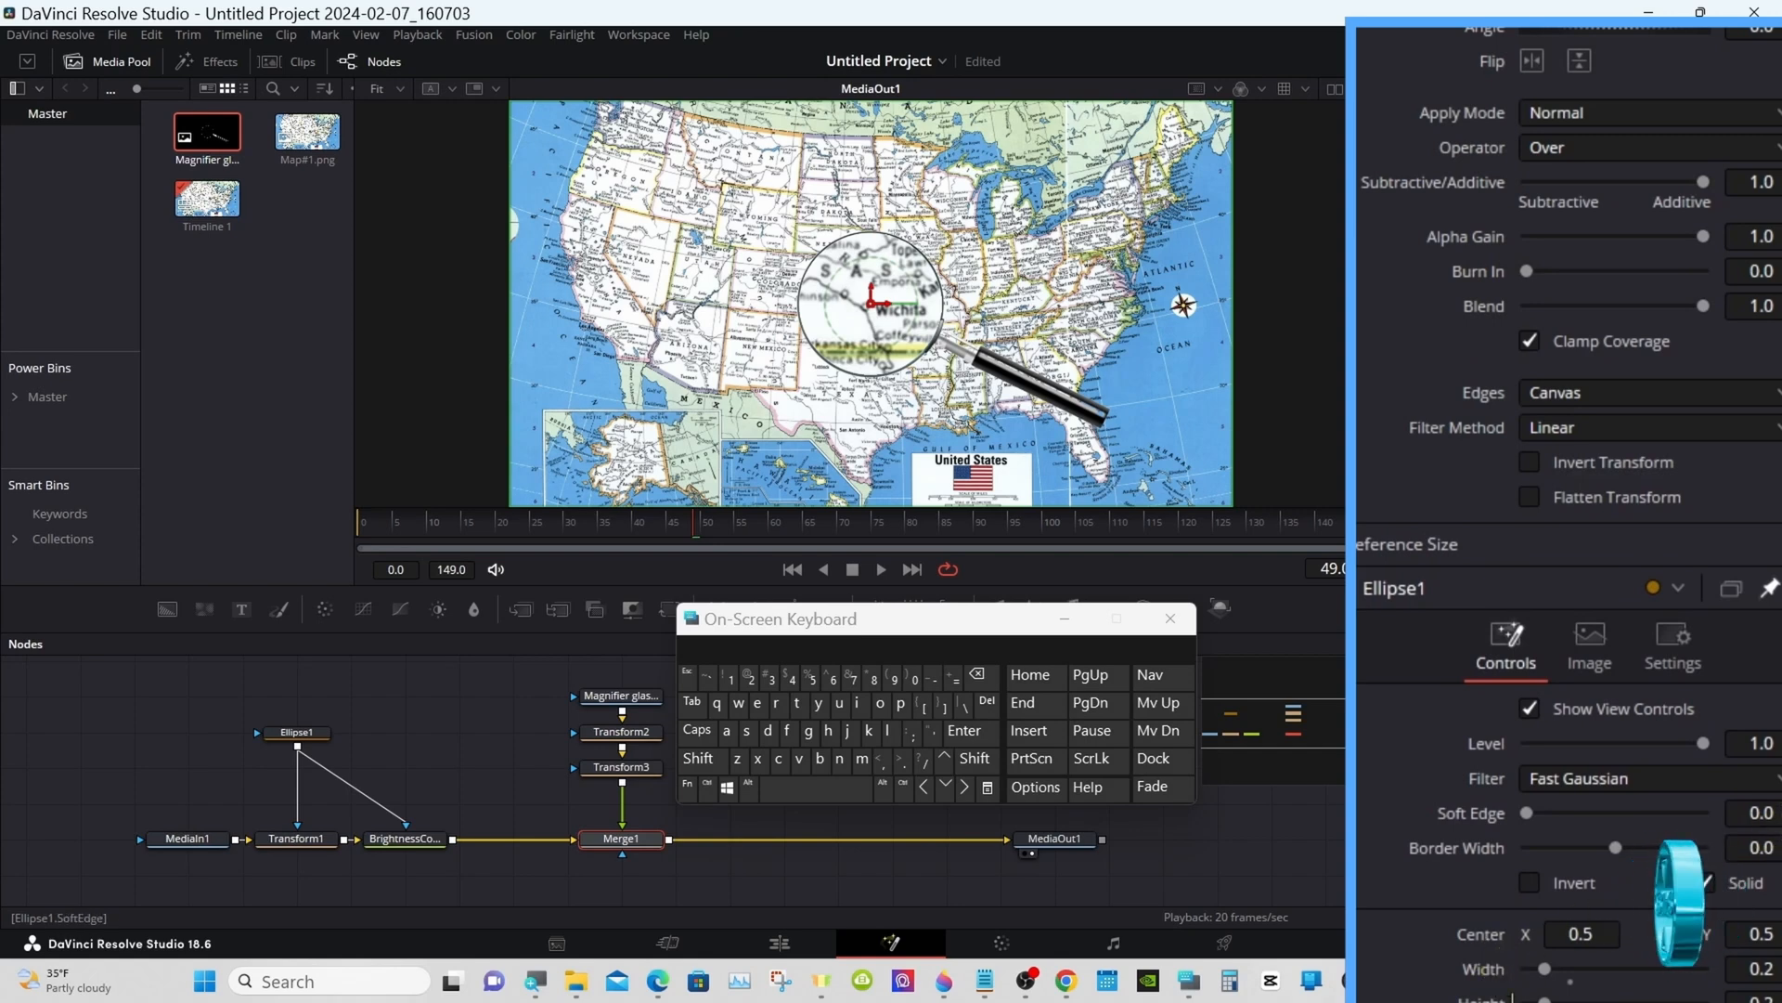
{"action": "scroll", "coordinate": [1568, 511], "scroll_direction": "up", "scroll_amount": 3}
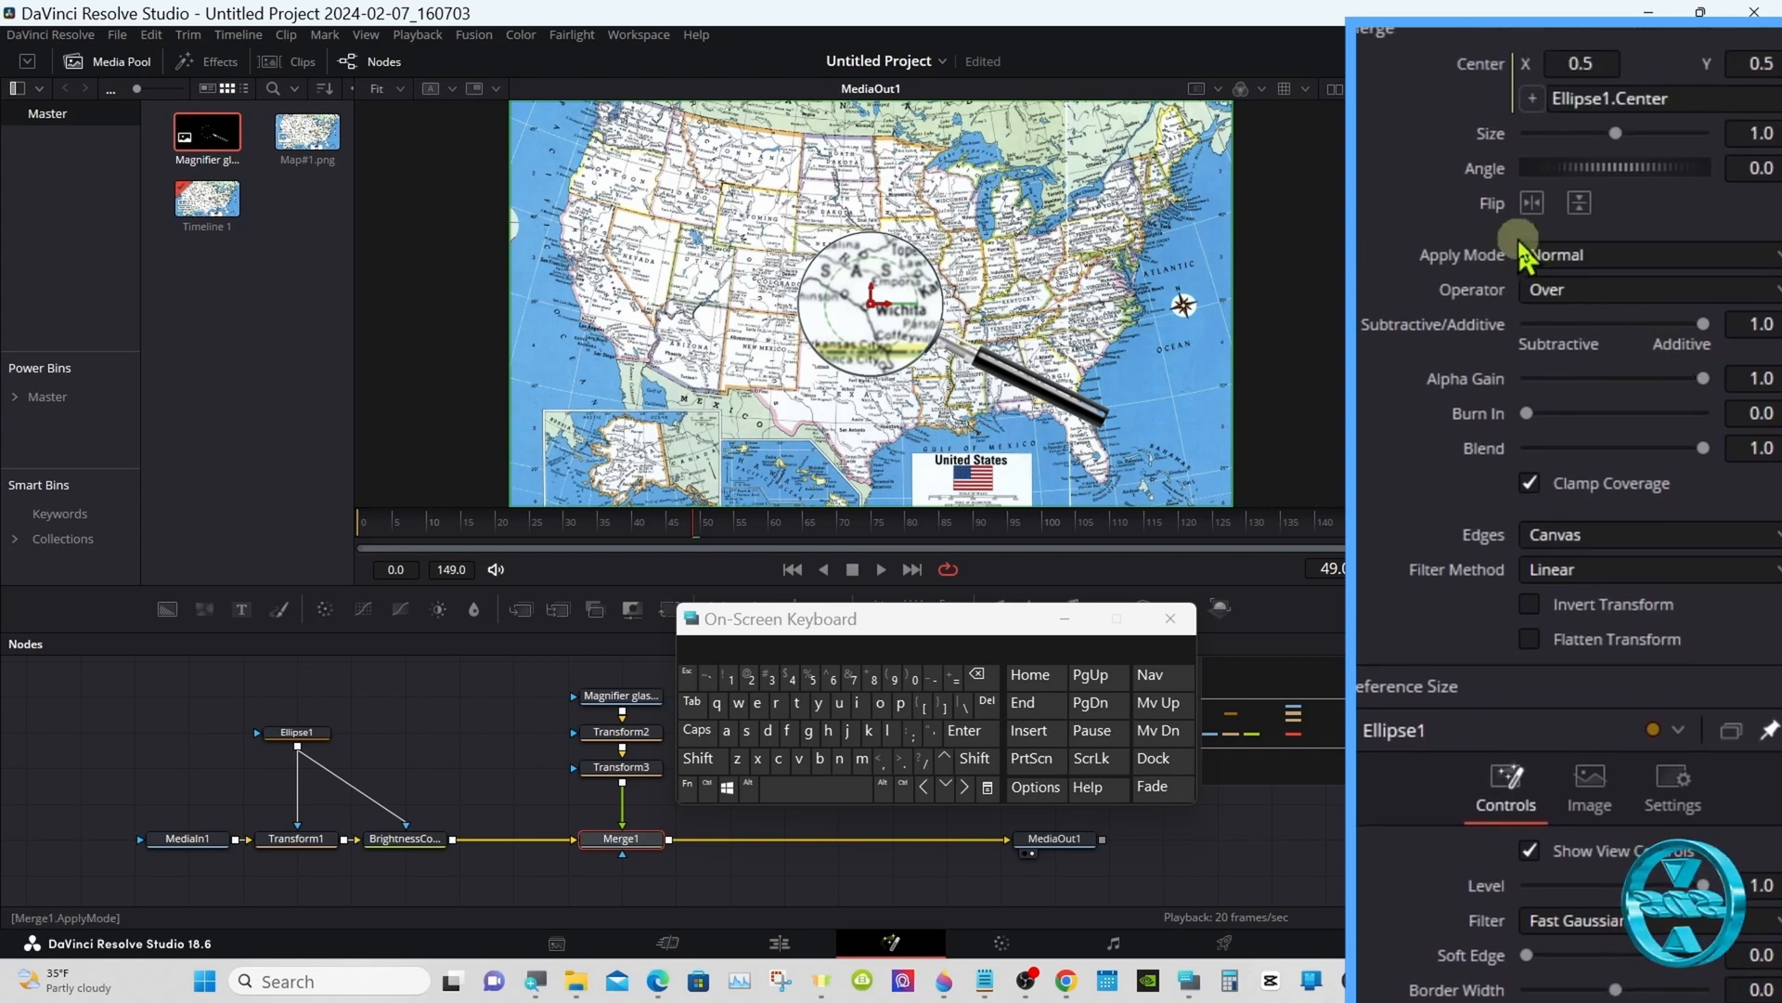
{"action": "right_click", "coordinate": [1493, 136]}
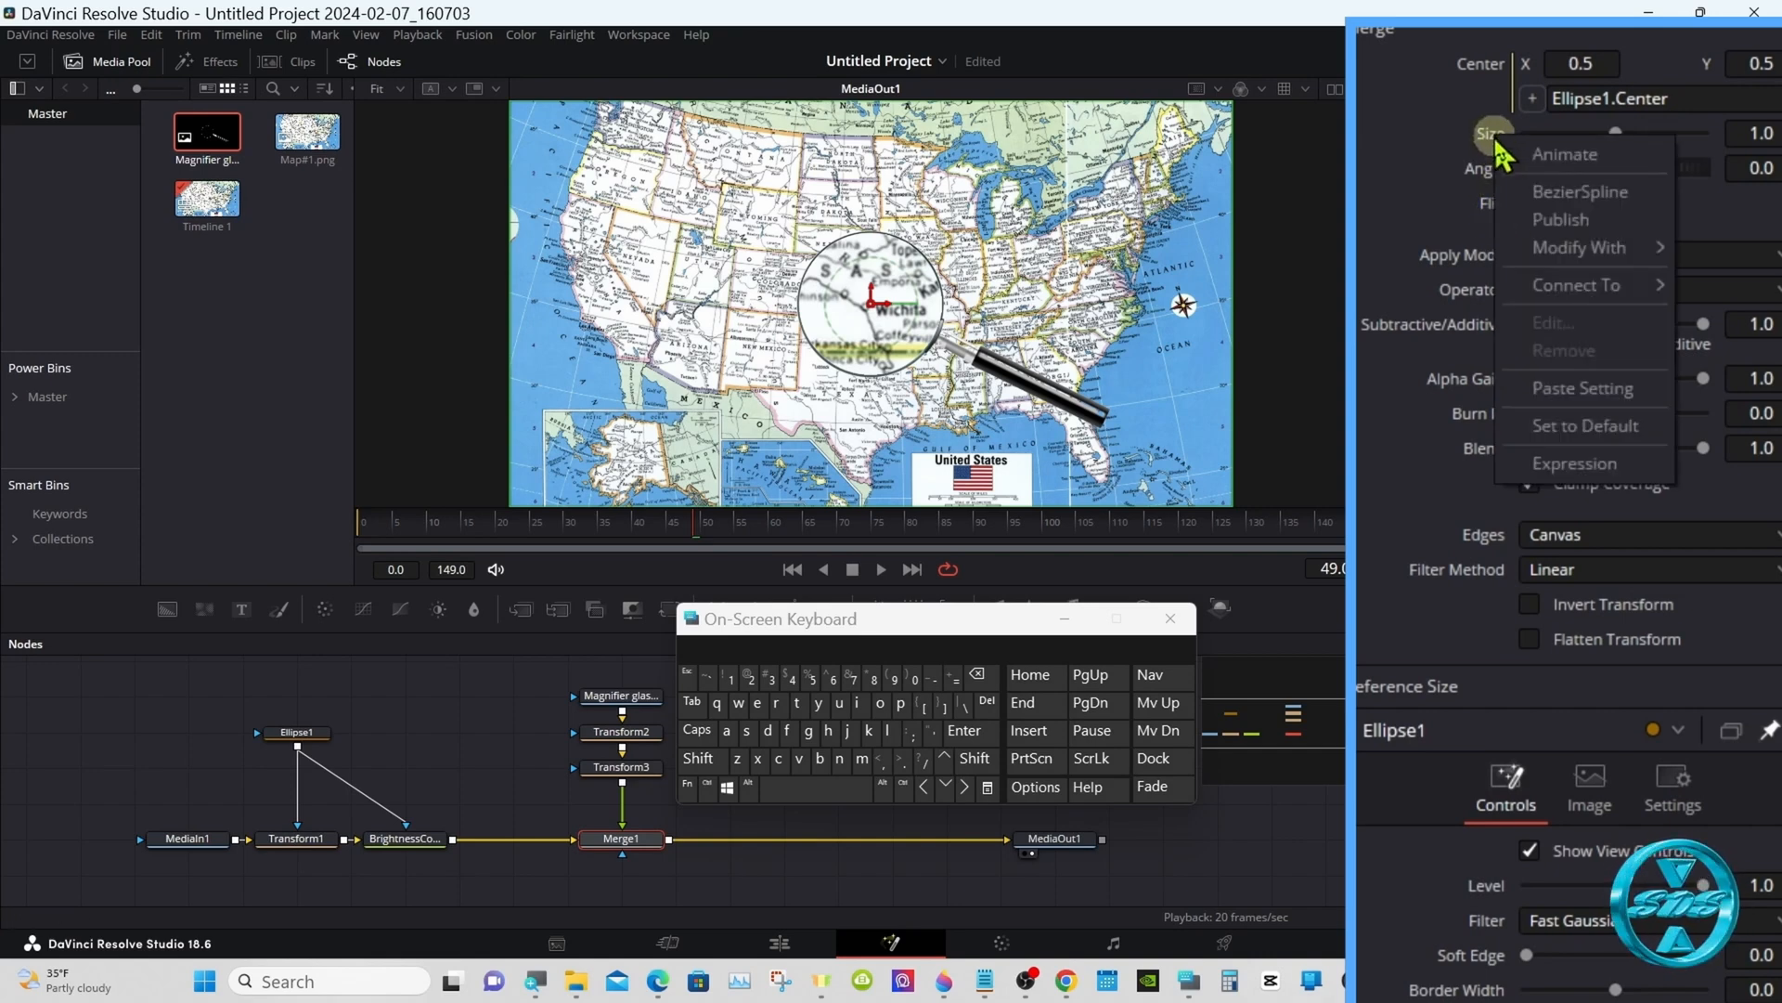
{"action": "left_click", "coordinate": [1575, 464]}
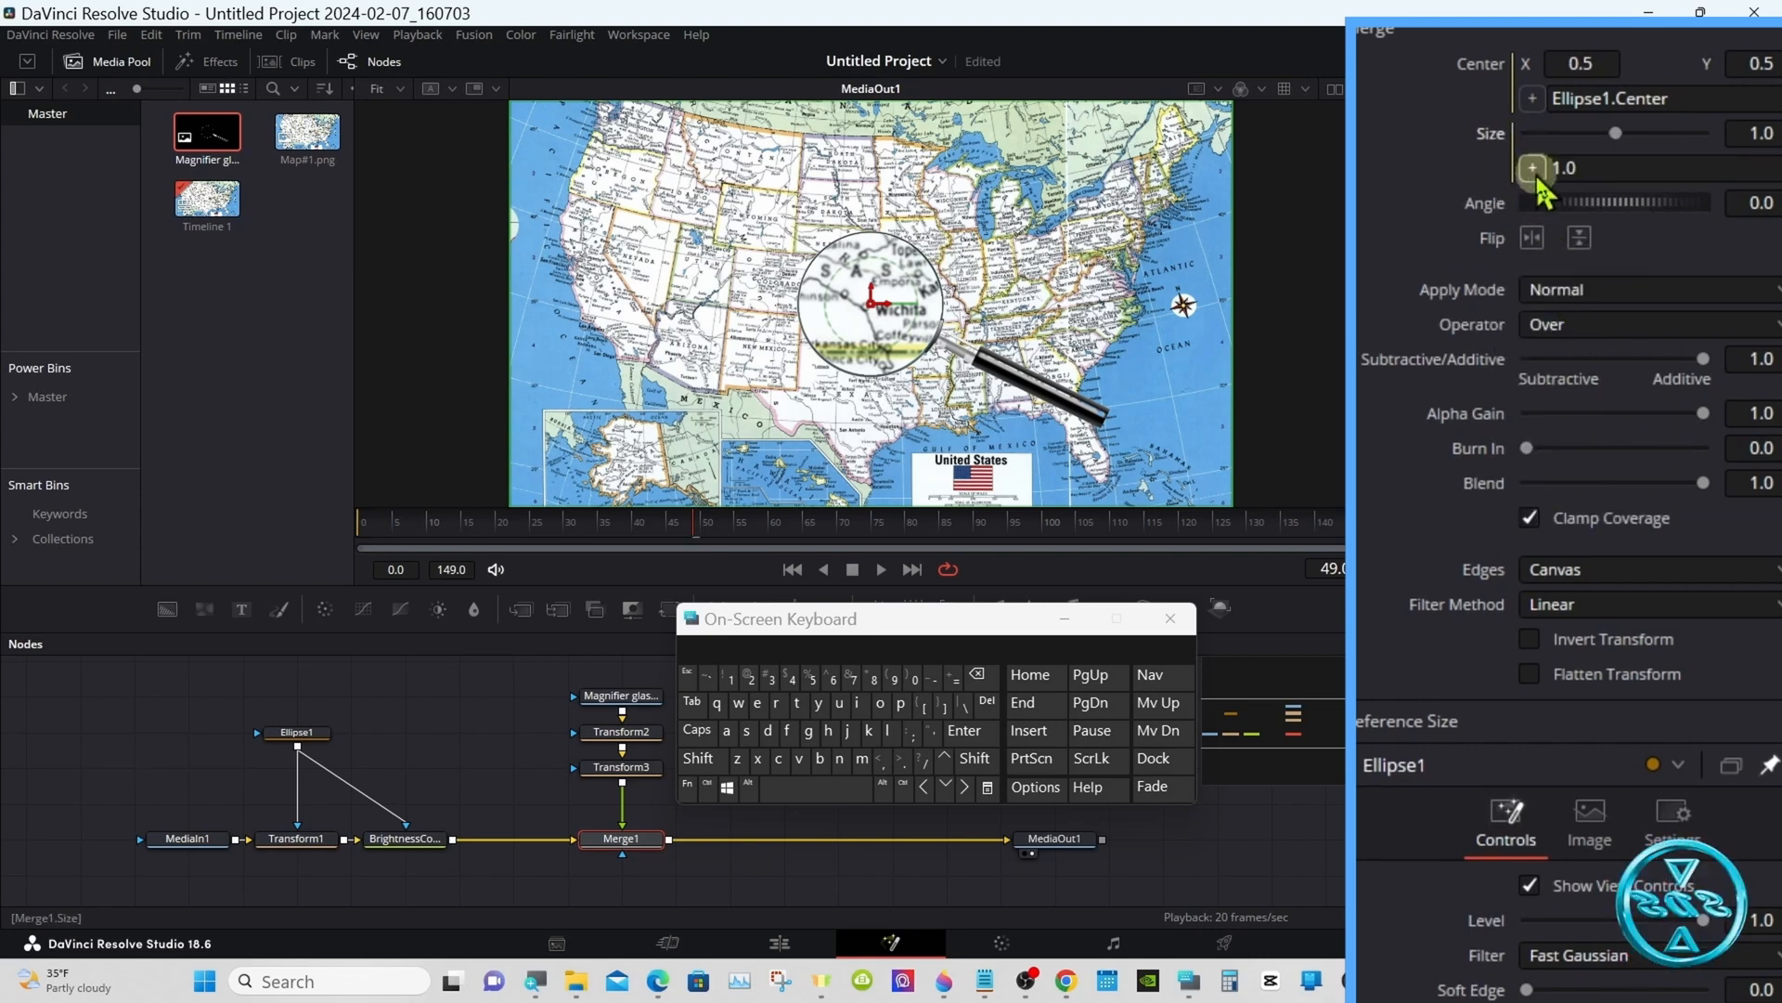
{"action": "left_click_drag", "start_coordinate": [1534, 170], "coordinate": [1492, 990]}
{"action": "left_click", "coordinate": [992, 893]}
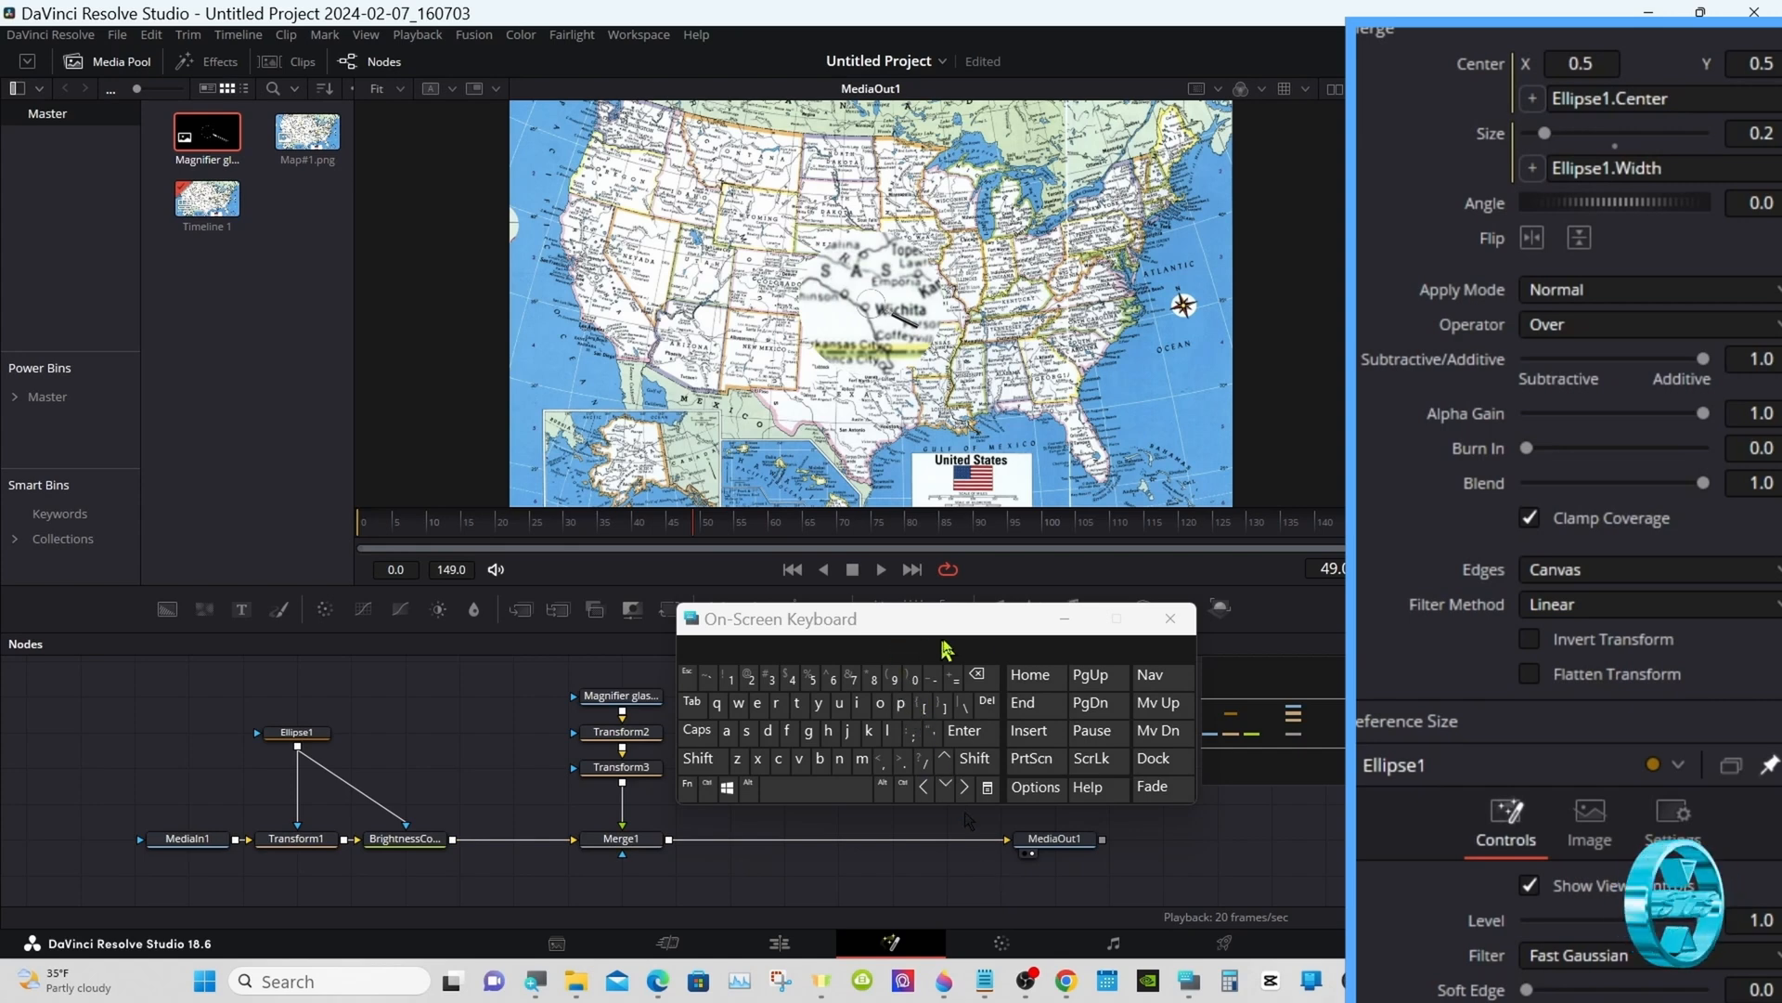
Set Transform3's Size to 5.0 to compensate for the reduced merge size of the magnifying glass
{"action": "left_click_drag", "start_coordinate": [908, 639], "coordinate": [1103, 664]}
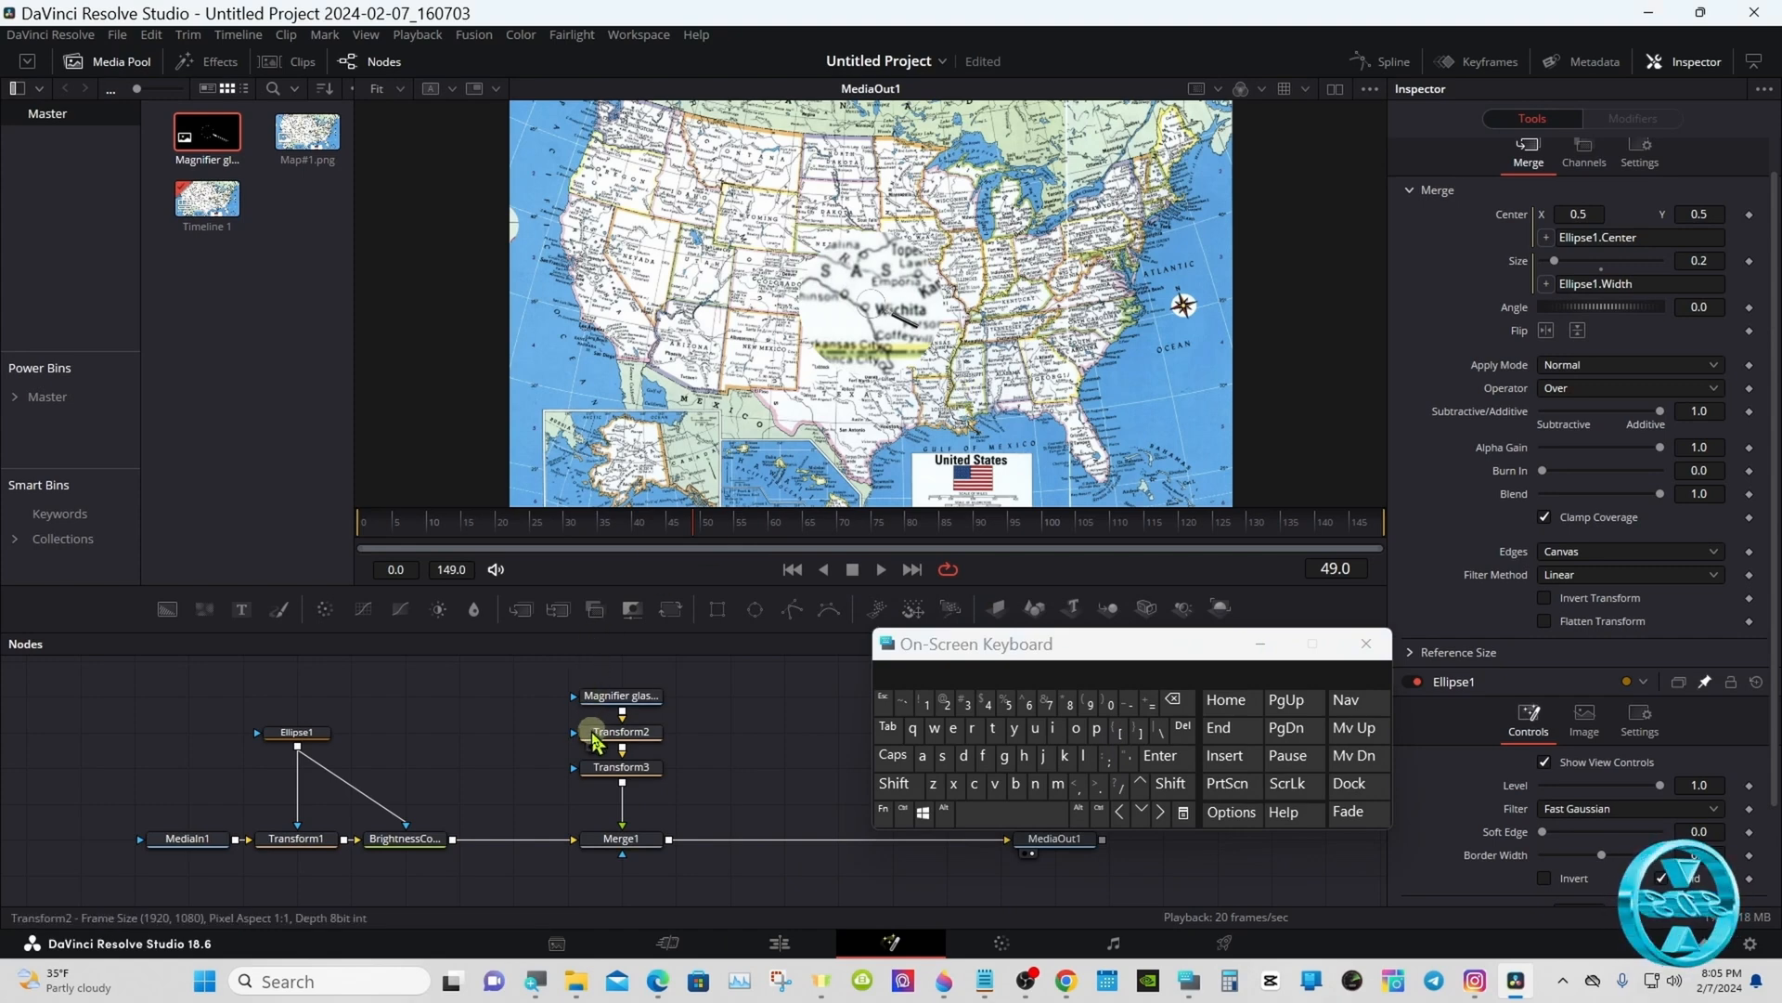
{"action": "left_click", "coordinate": [613, 770]}
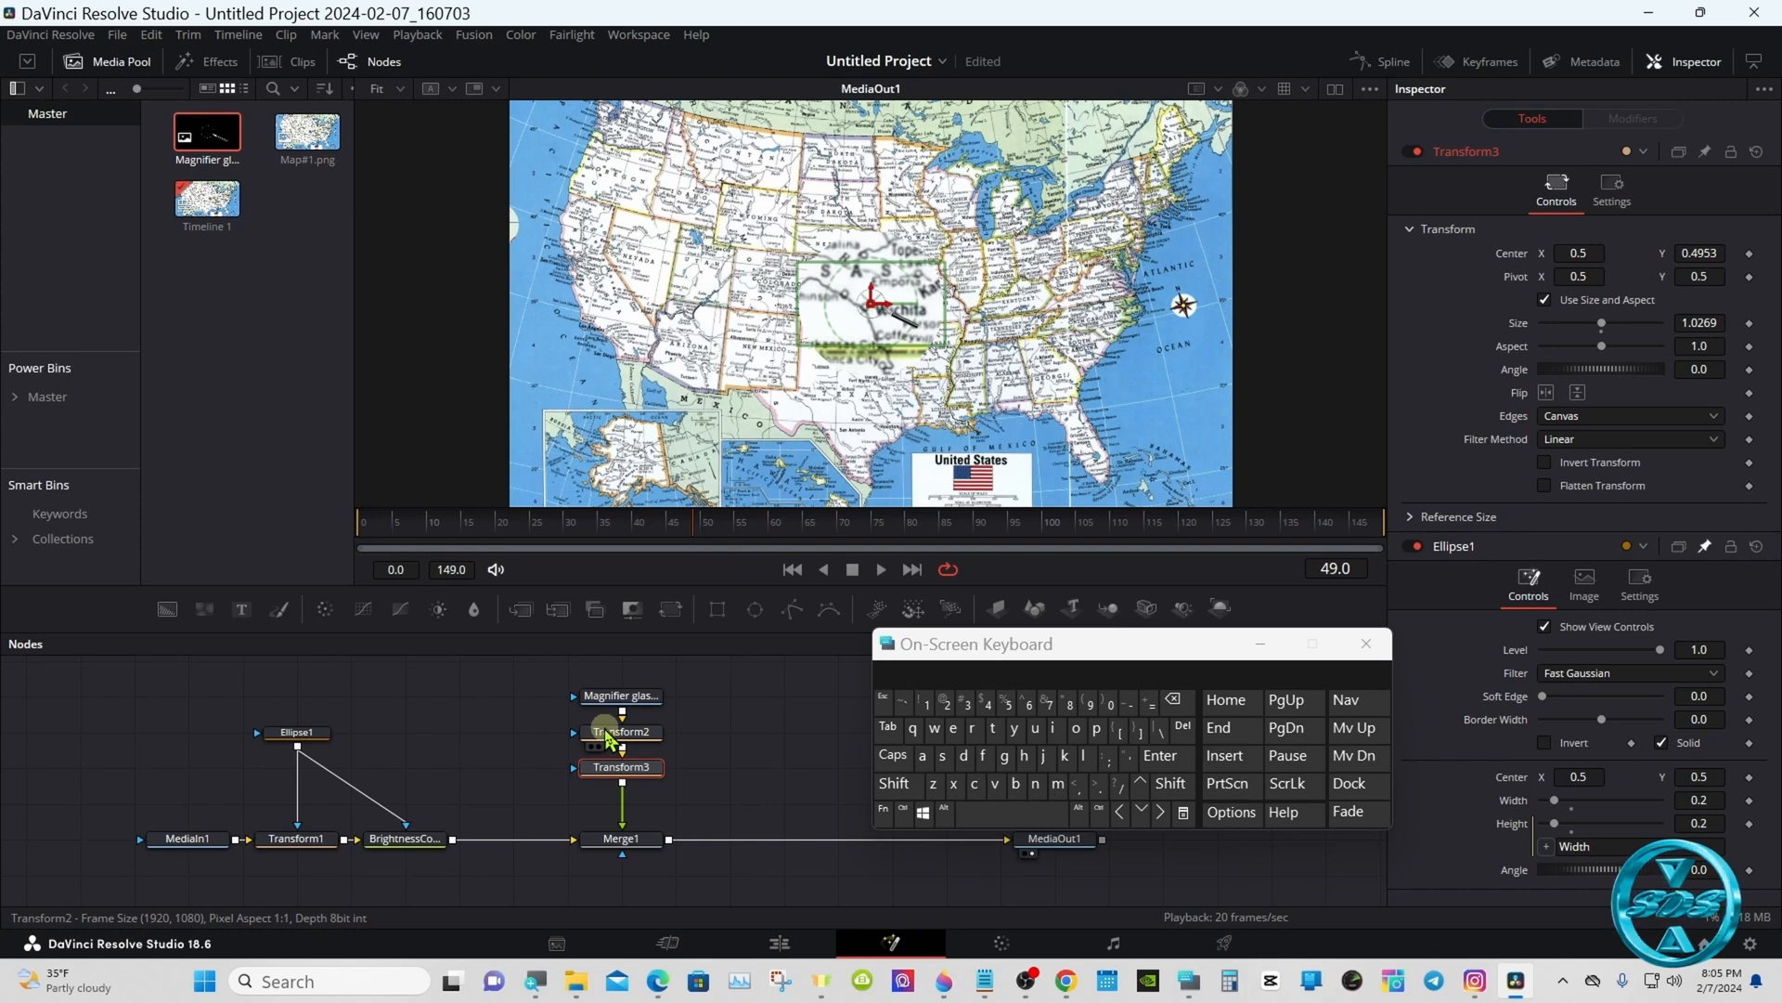
{"action": "mouse_move", "coordinate": [607, 738]}
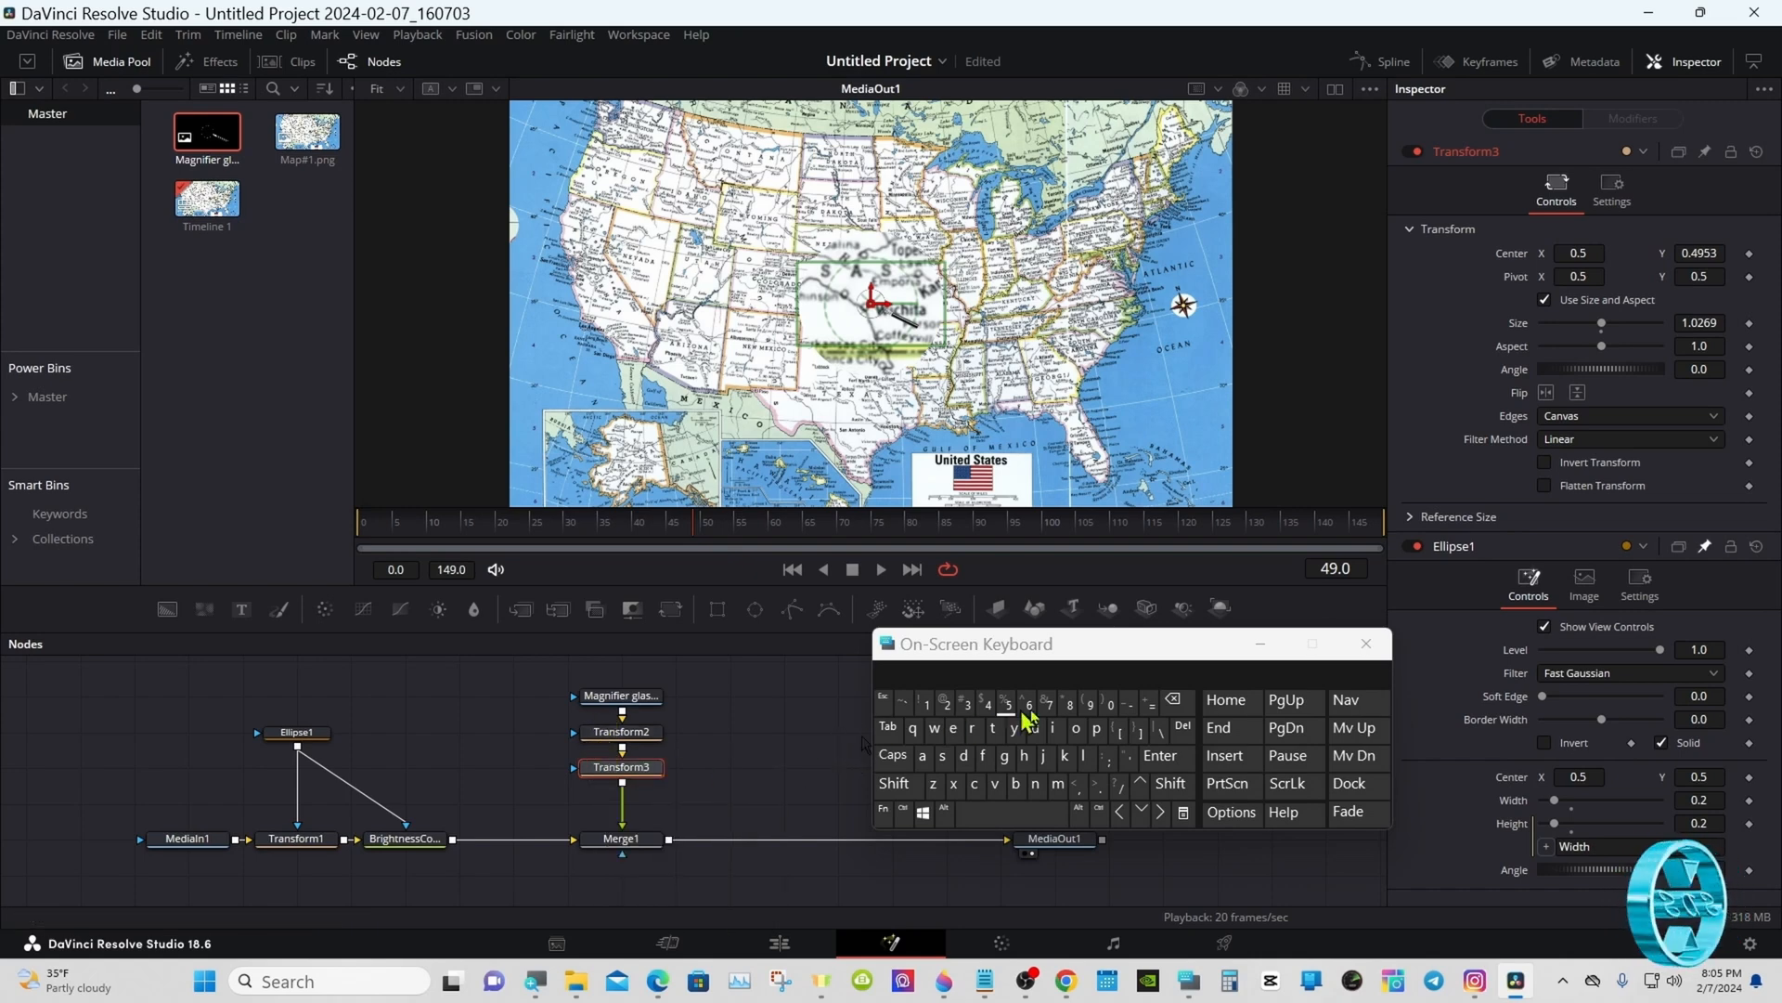
{"action": "left_click_drag", "start_coordinate": [1539, 348], "coordinate": [1702, 326]}
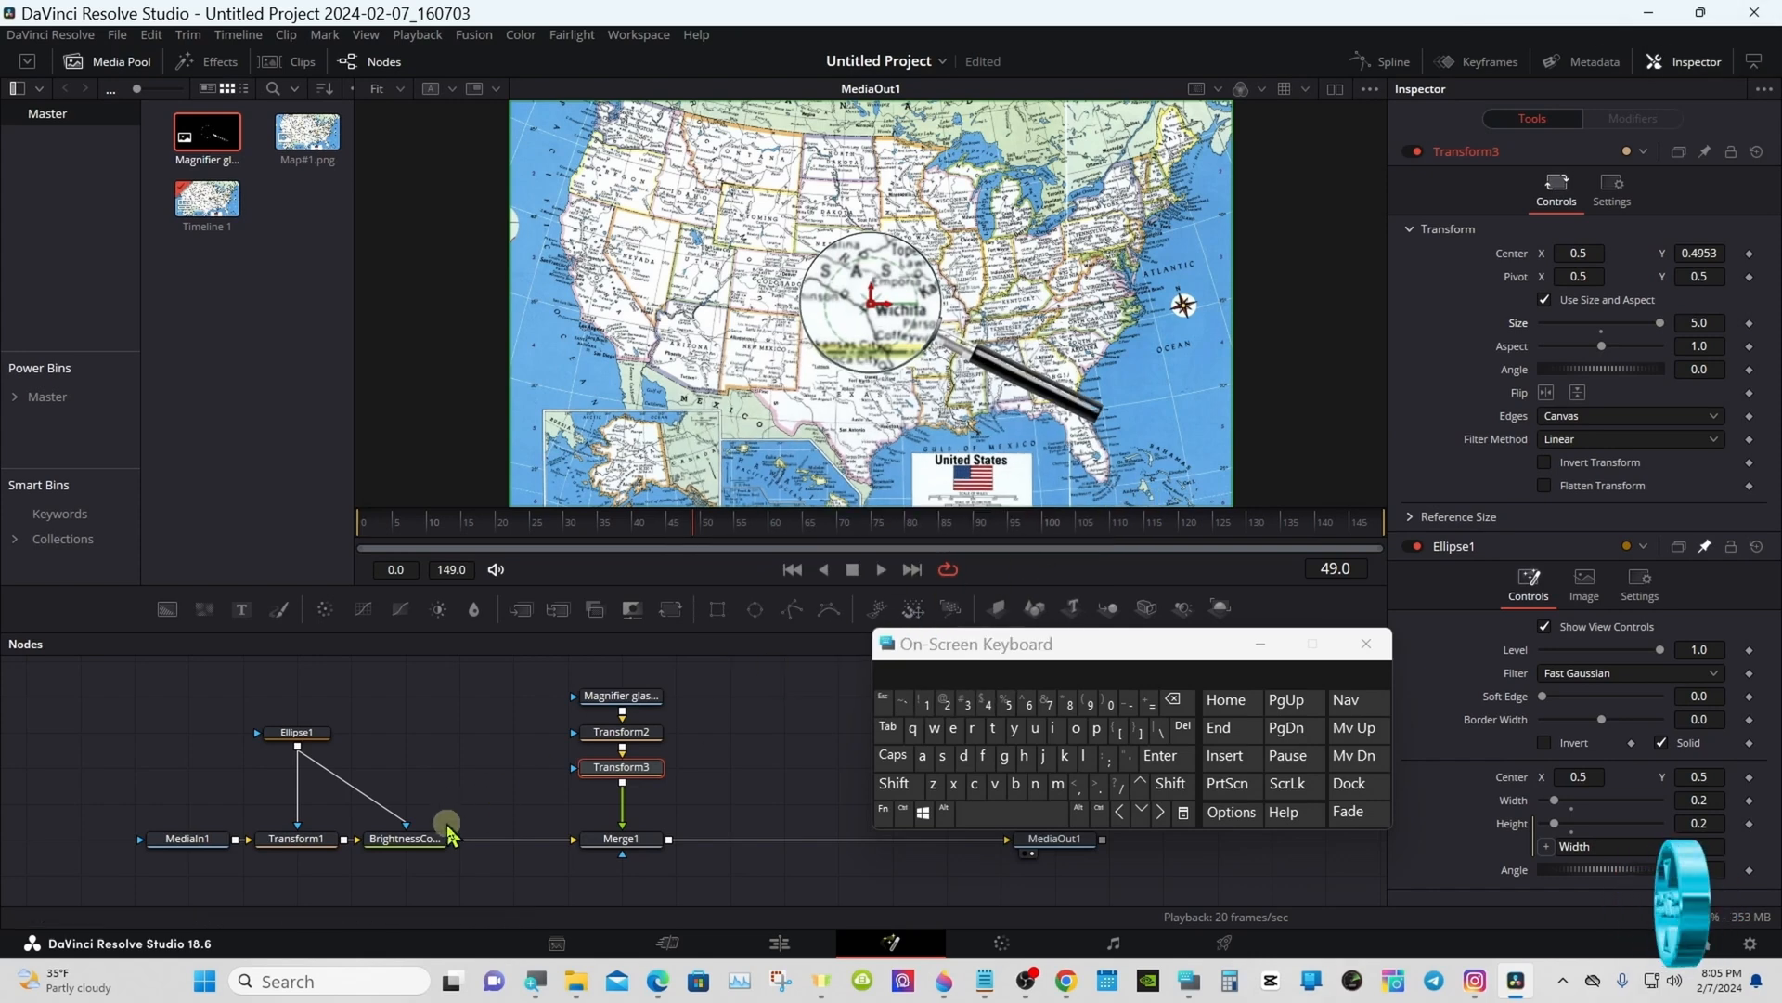
Examine how the glass rim fits around the magnified circle in a viewer enlarged to 81%, with all nodes deselected
{"action": "right_click", "coordinate": [647, 406]}
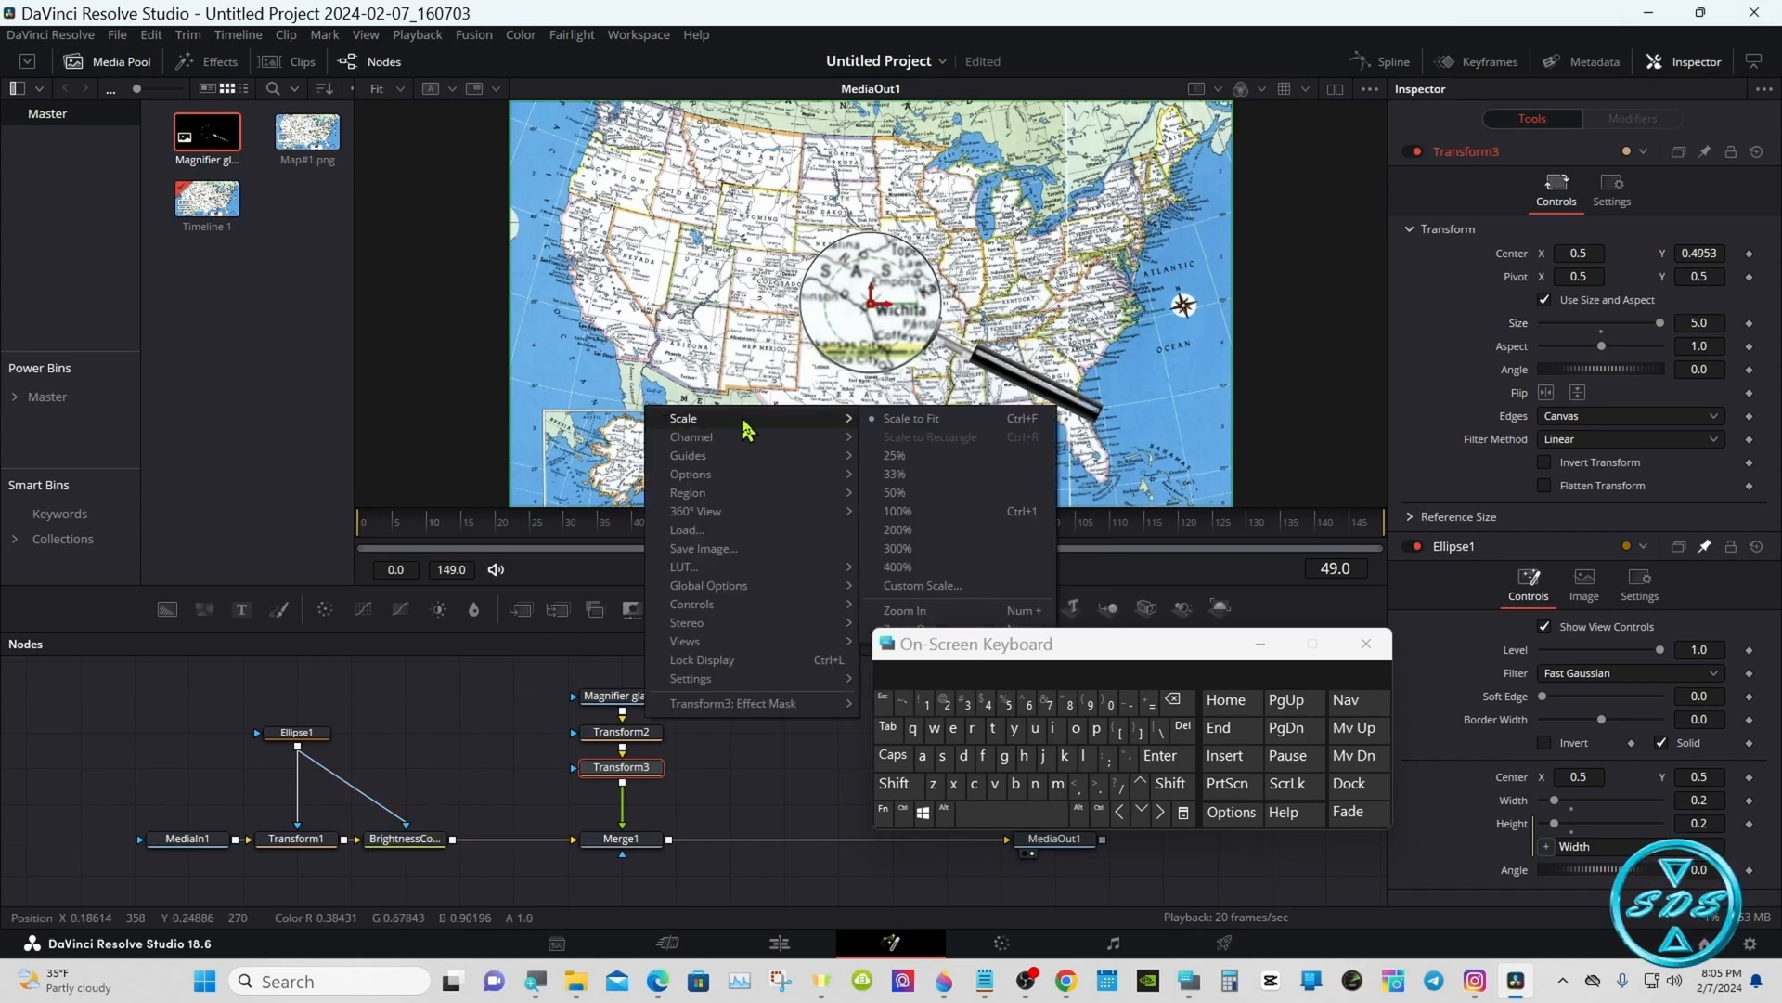
{"action": "right_click", "coordinate": [632, 279]}
{"action": "mouse_move", "coordinate": [822, 294]}
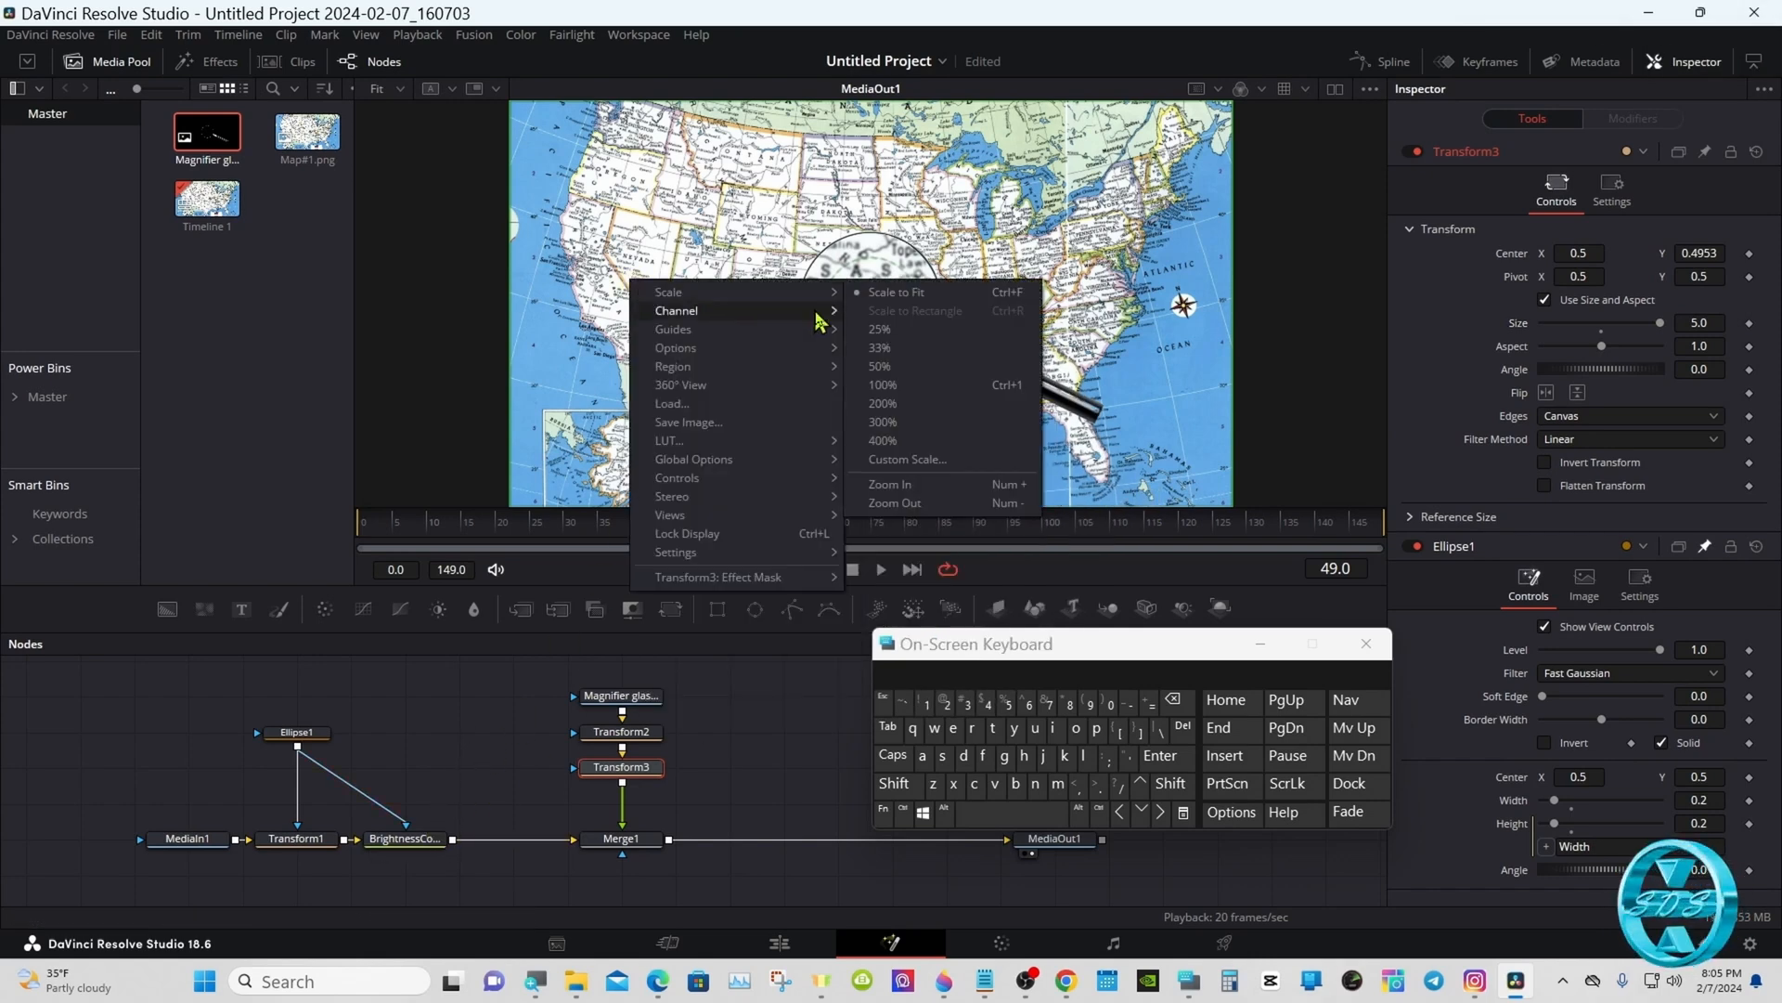
{"action": "left_click", "coordinate": [889, 484]}
{"action": "right_click", "coordinate": [696, 338]}
{"action": "mouse_move", "coordinate": [805, 357]}
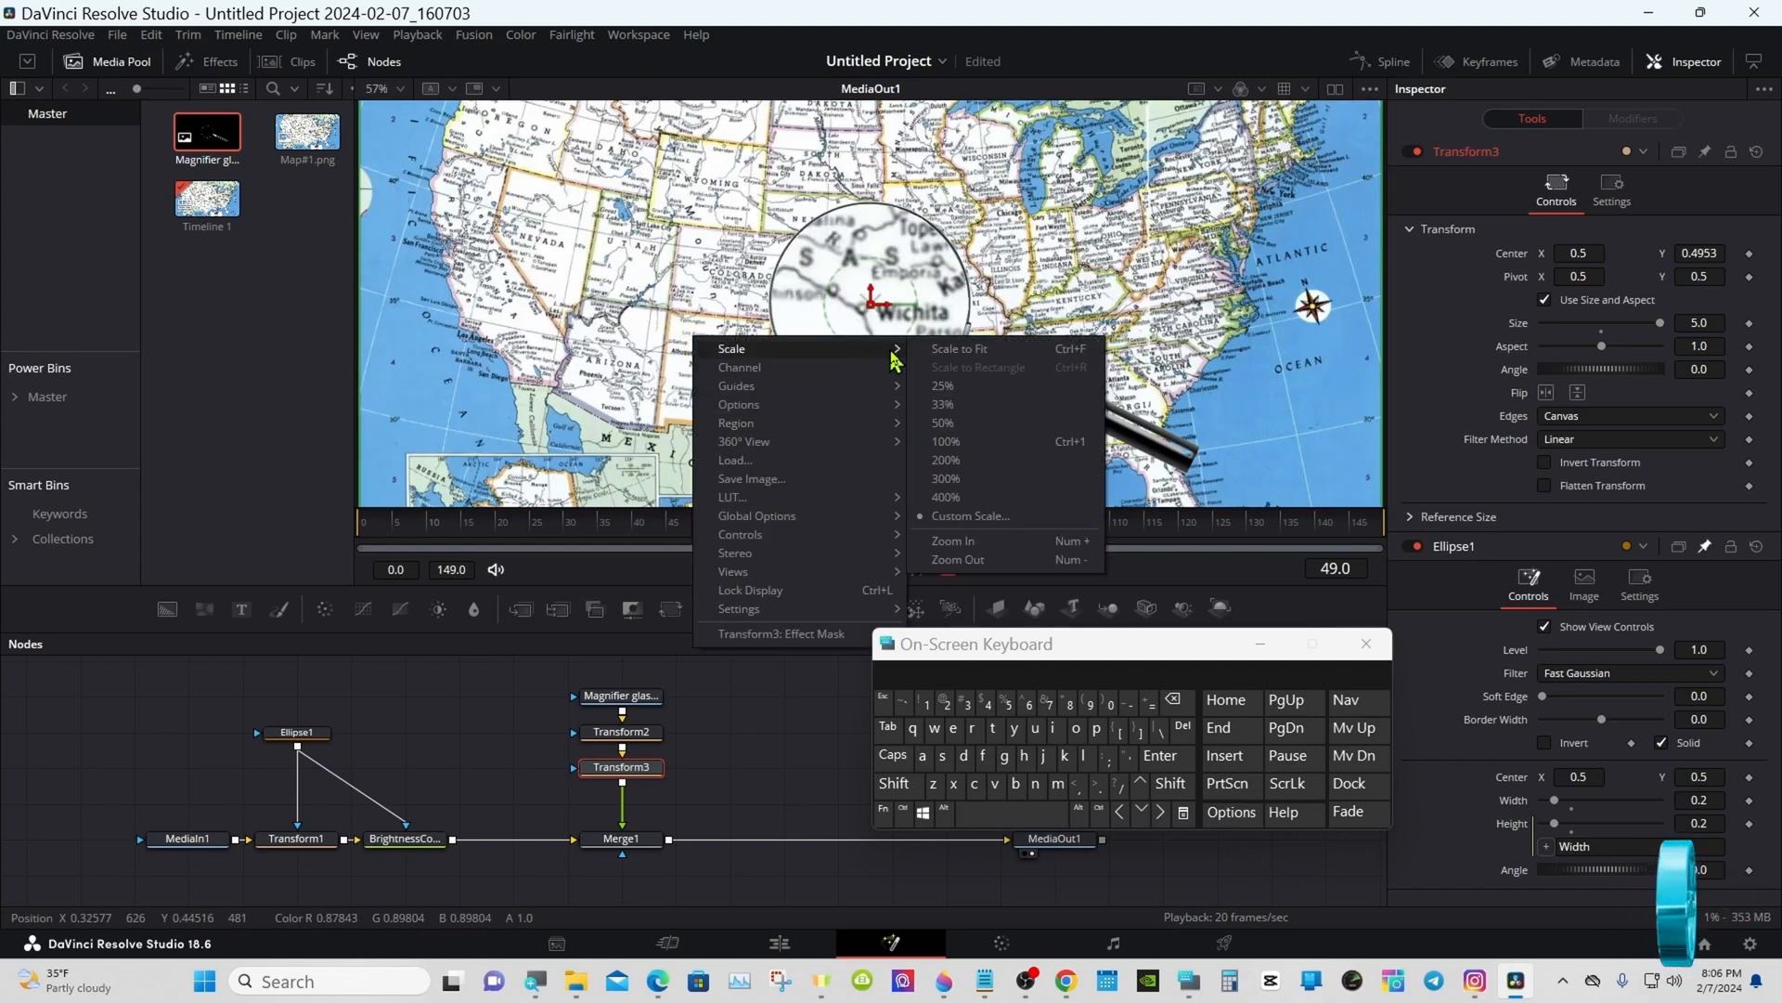
{"action": "left_click", "coordinate": [937, 542]}
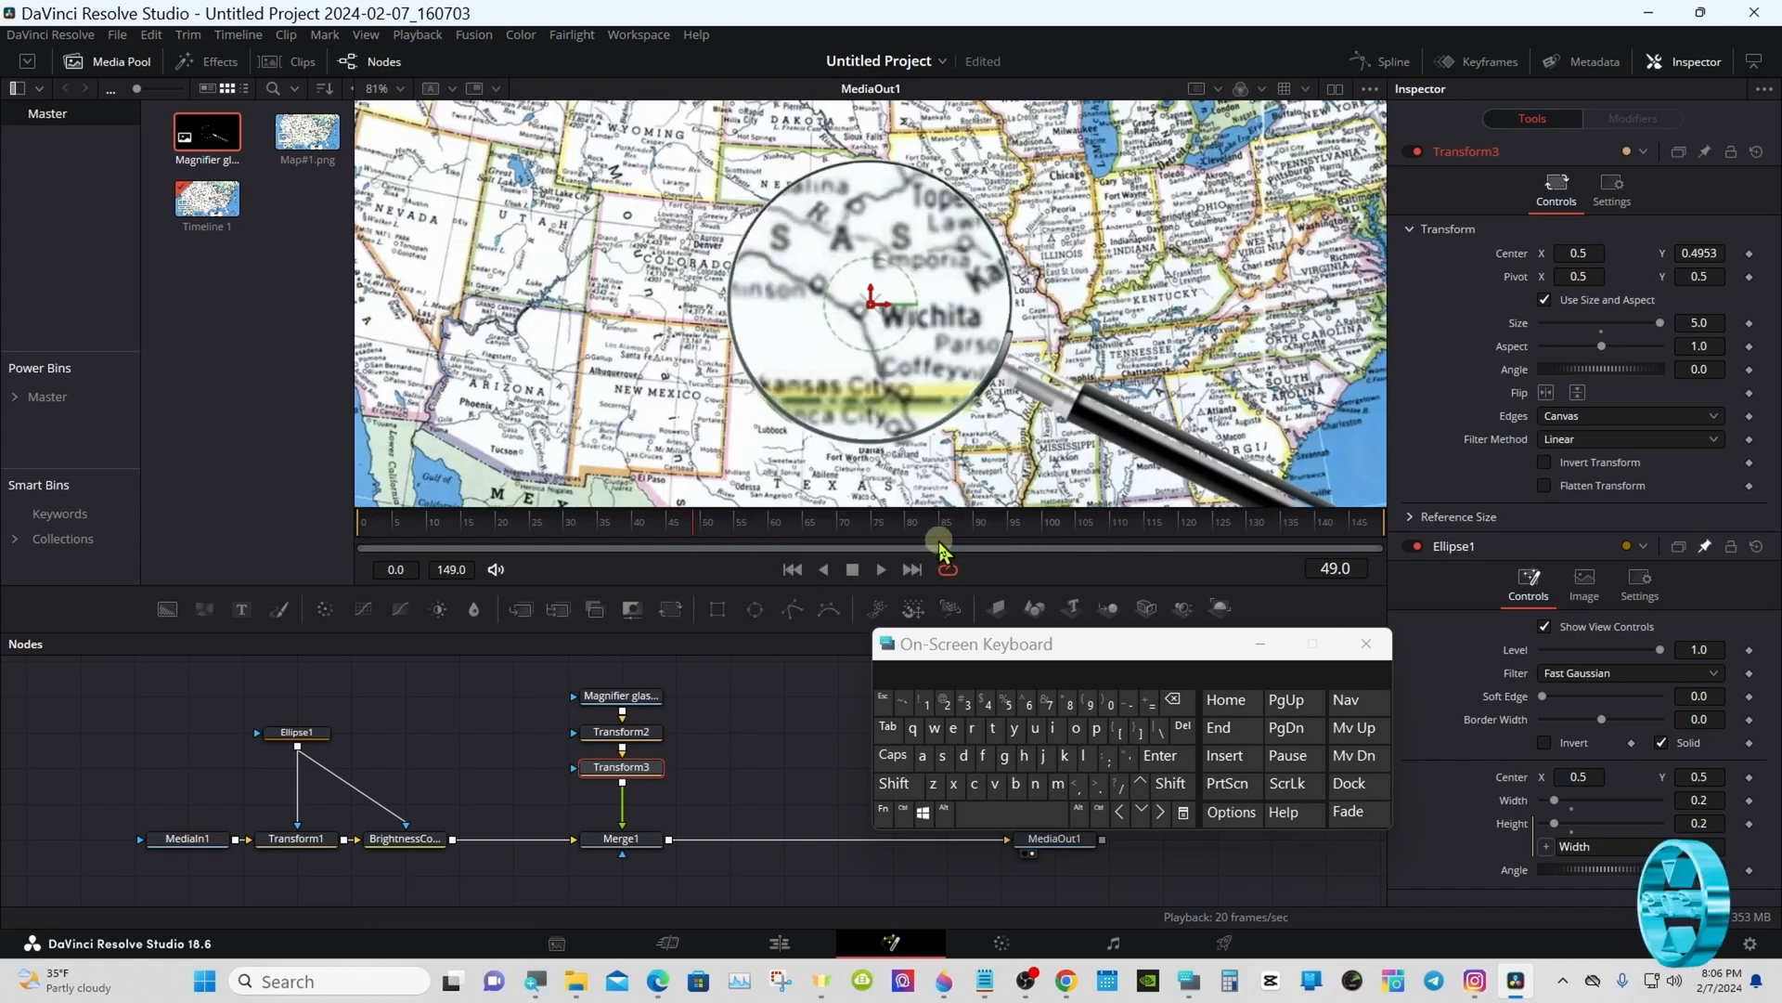
{"action": "left_click", "coordinate": [785, 713]}
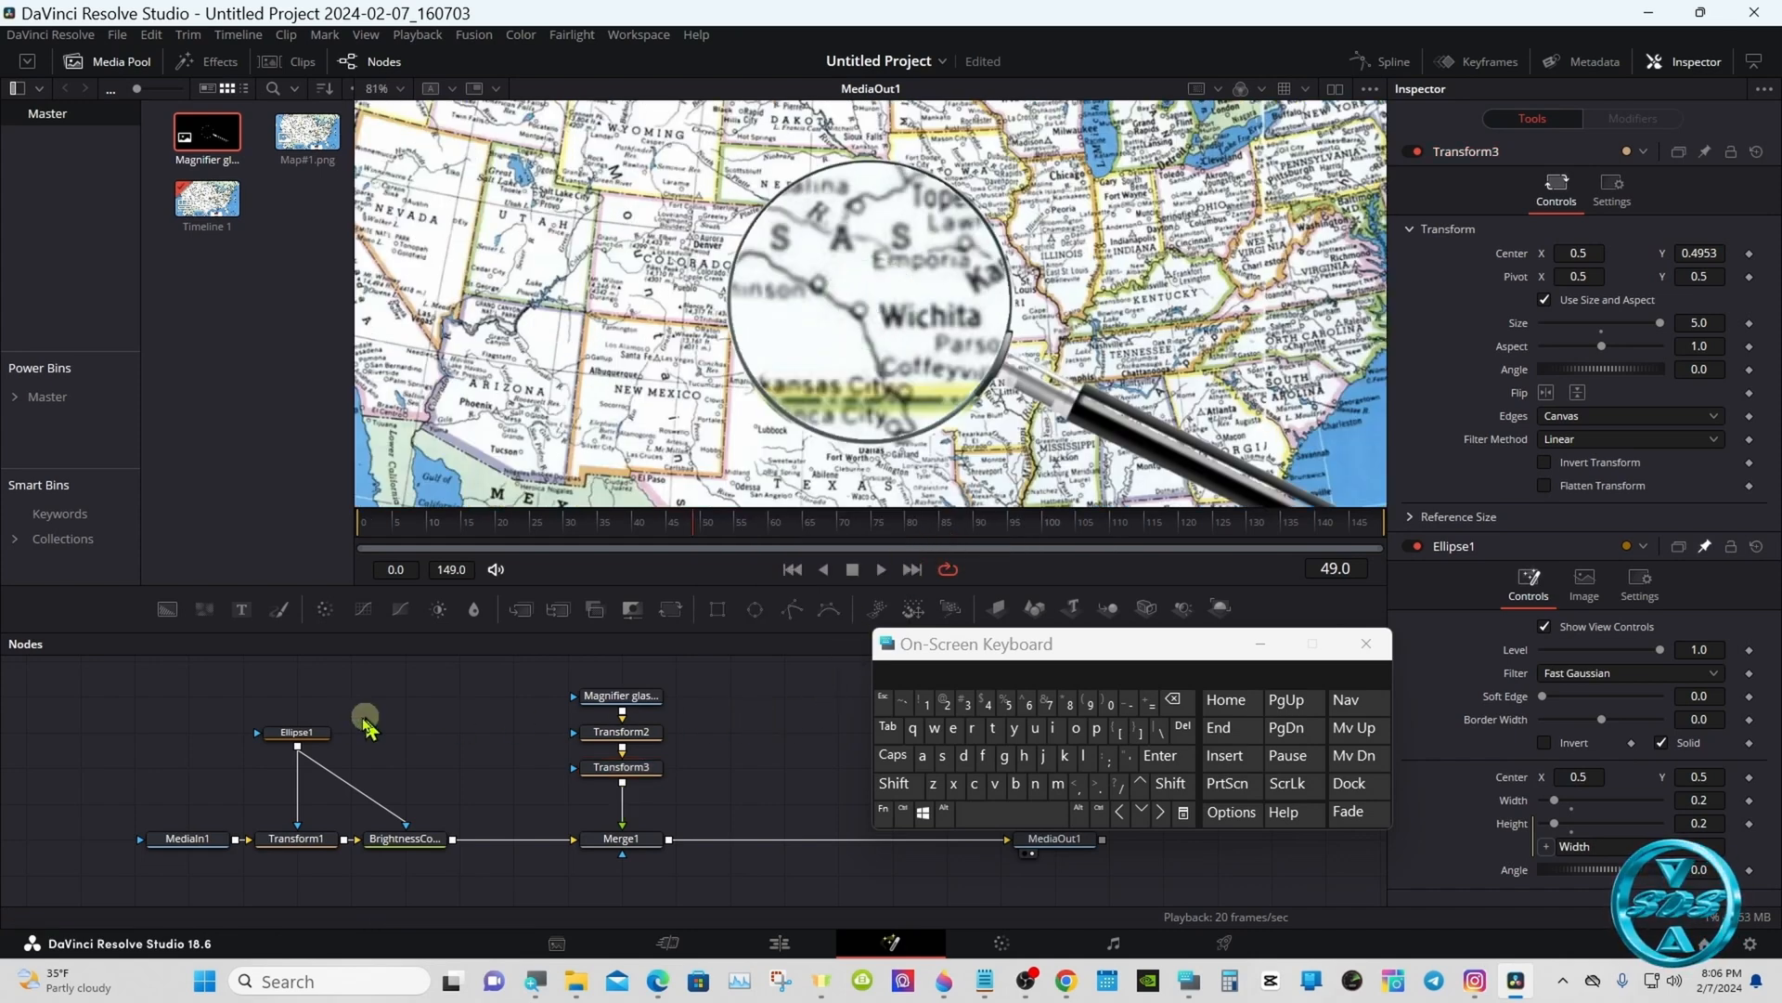
Try shifting Ellipse1's center X slightly to about 0.49 in the enlarged view, and reset it to its default
{"action": "left_click", "coordinate": [304, 736]}
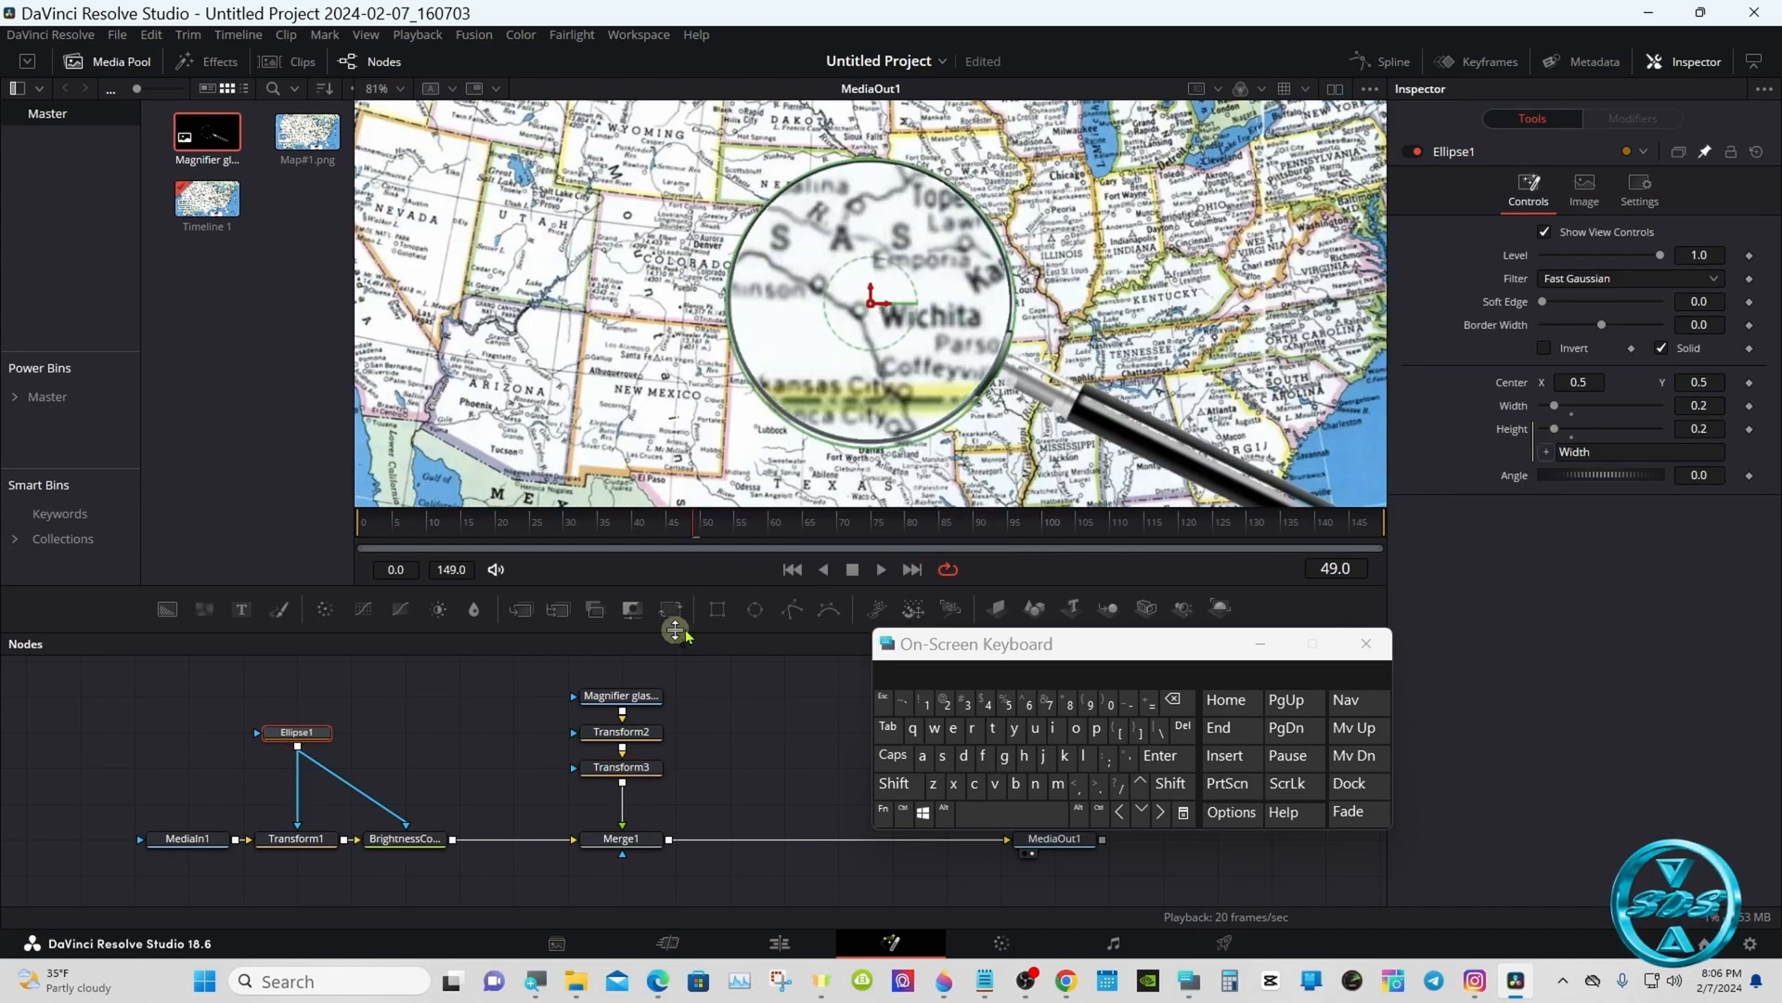
{"action": "mouse_move", "coordinate": [1583, 390]}
{"action": "left_mouse_down"}
{"action": "mouse_move", "coordinate": [1560, 387]}
{"action": "mouse_move", "coordinate": [1574, 387]}
{"action": "left_mouse_up"}
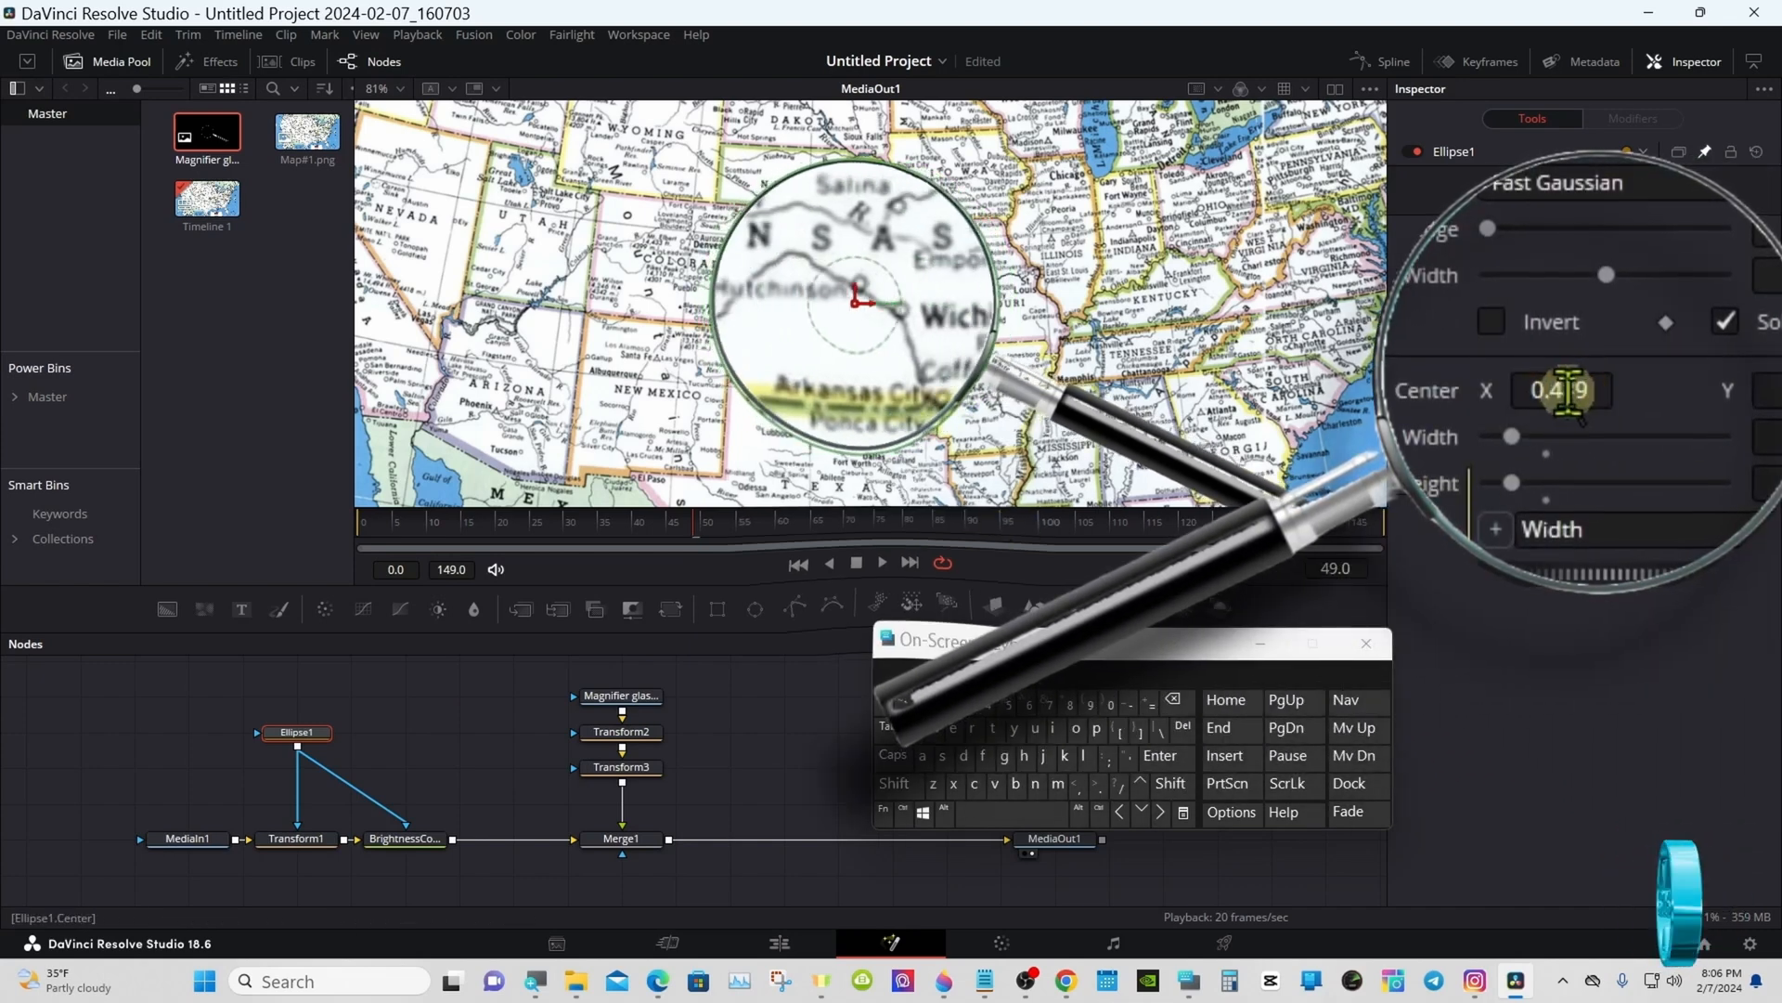
{"action": "double_click", "coordinate": [1448, 395]}
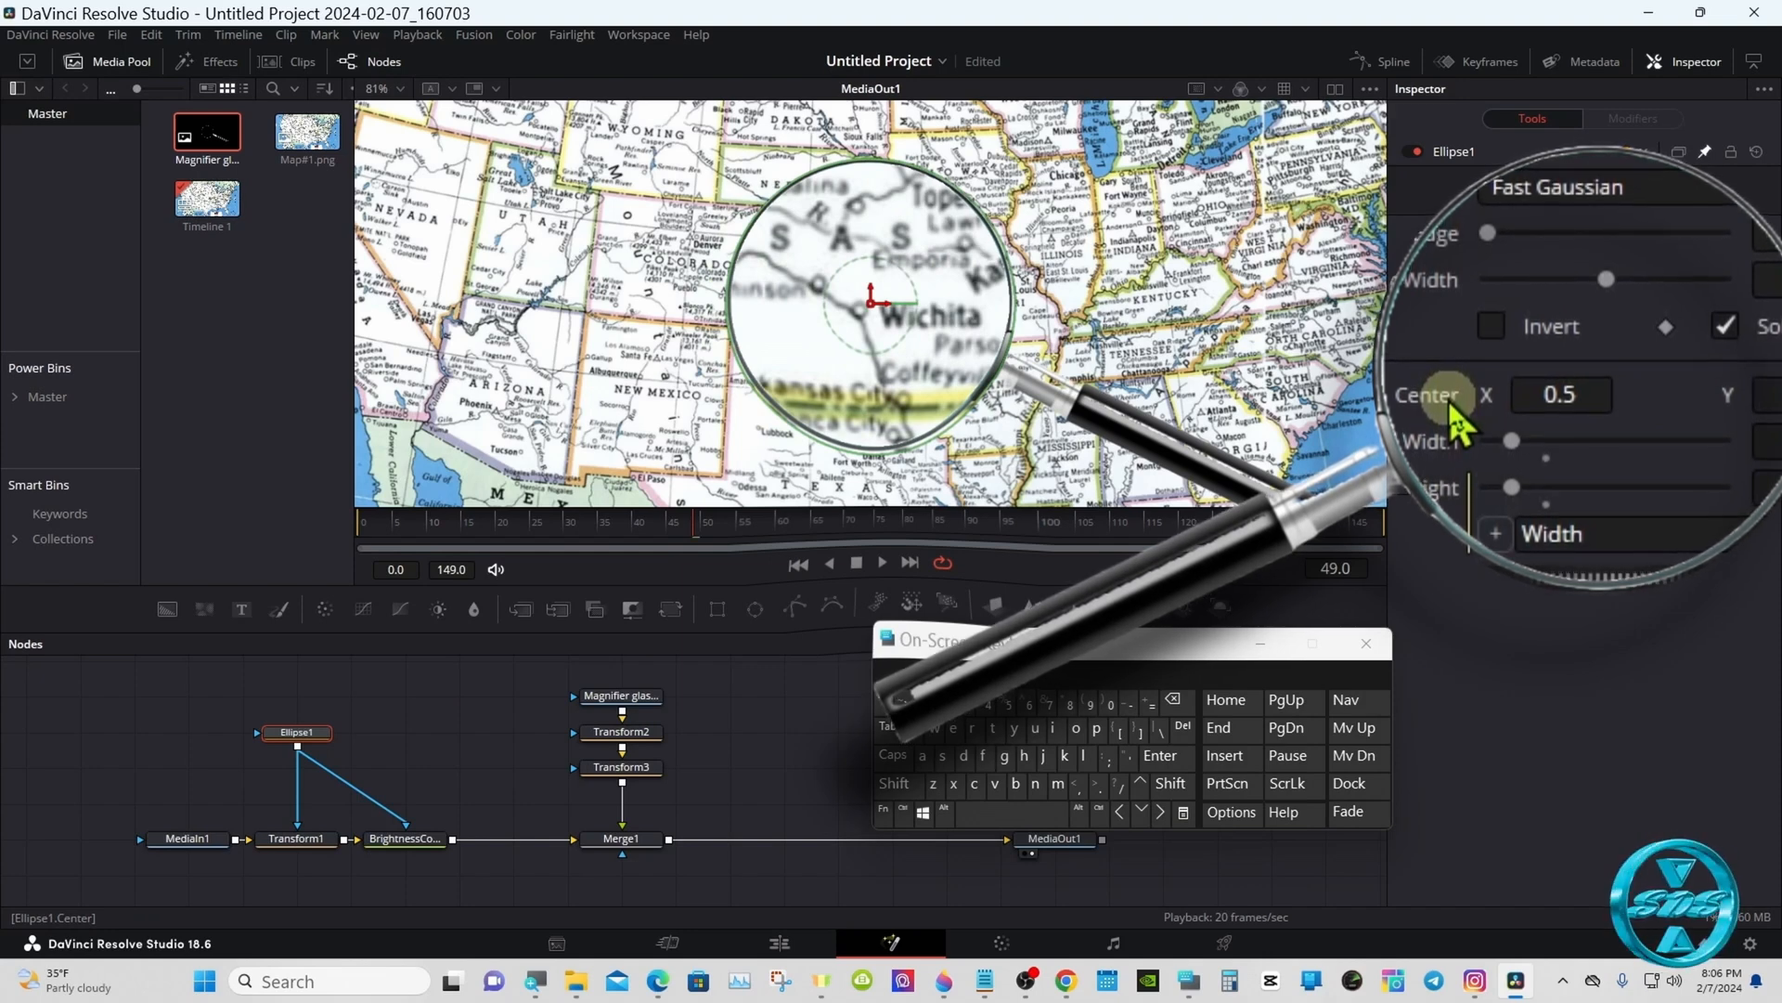
Try rotating the magnifying glass handle with Merge1's Angle, and reset the angle to its default
{"action": "left_click", "coordinate": [656, 838]}
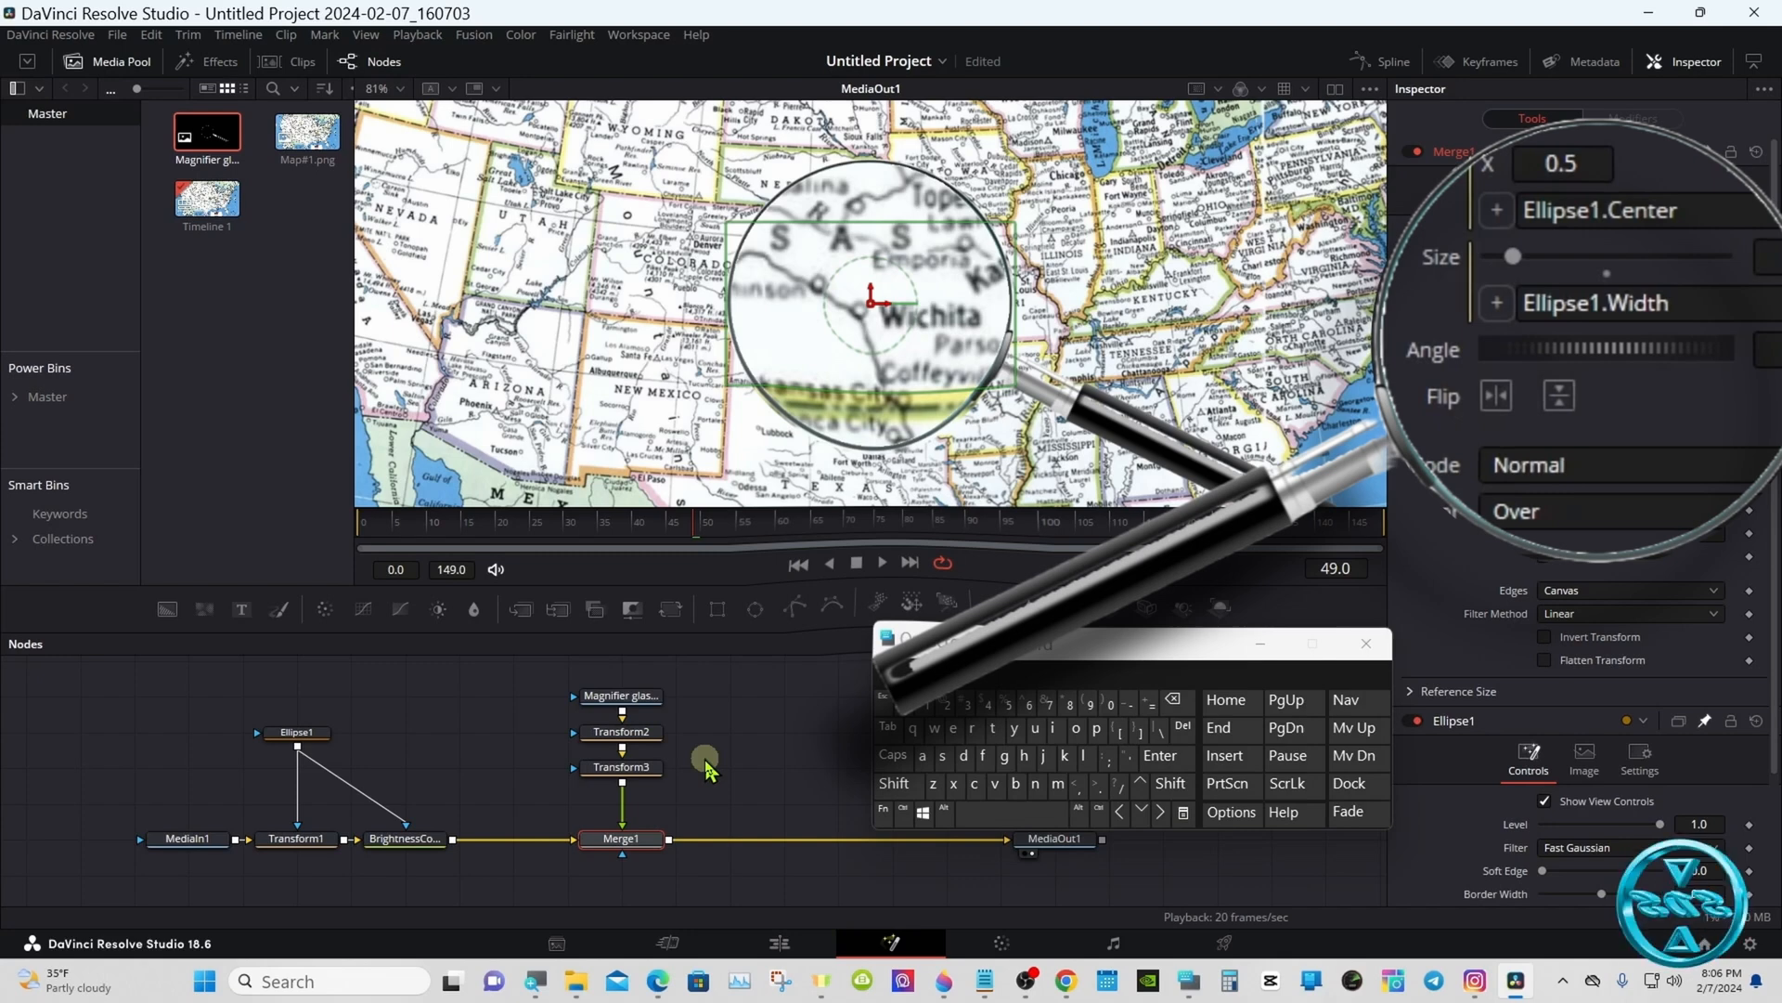
{"action": "left_click_drag", "start_coordinate": [1567, 342], "coordinate": [1606, 373]}
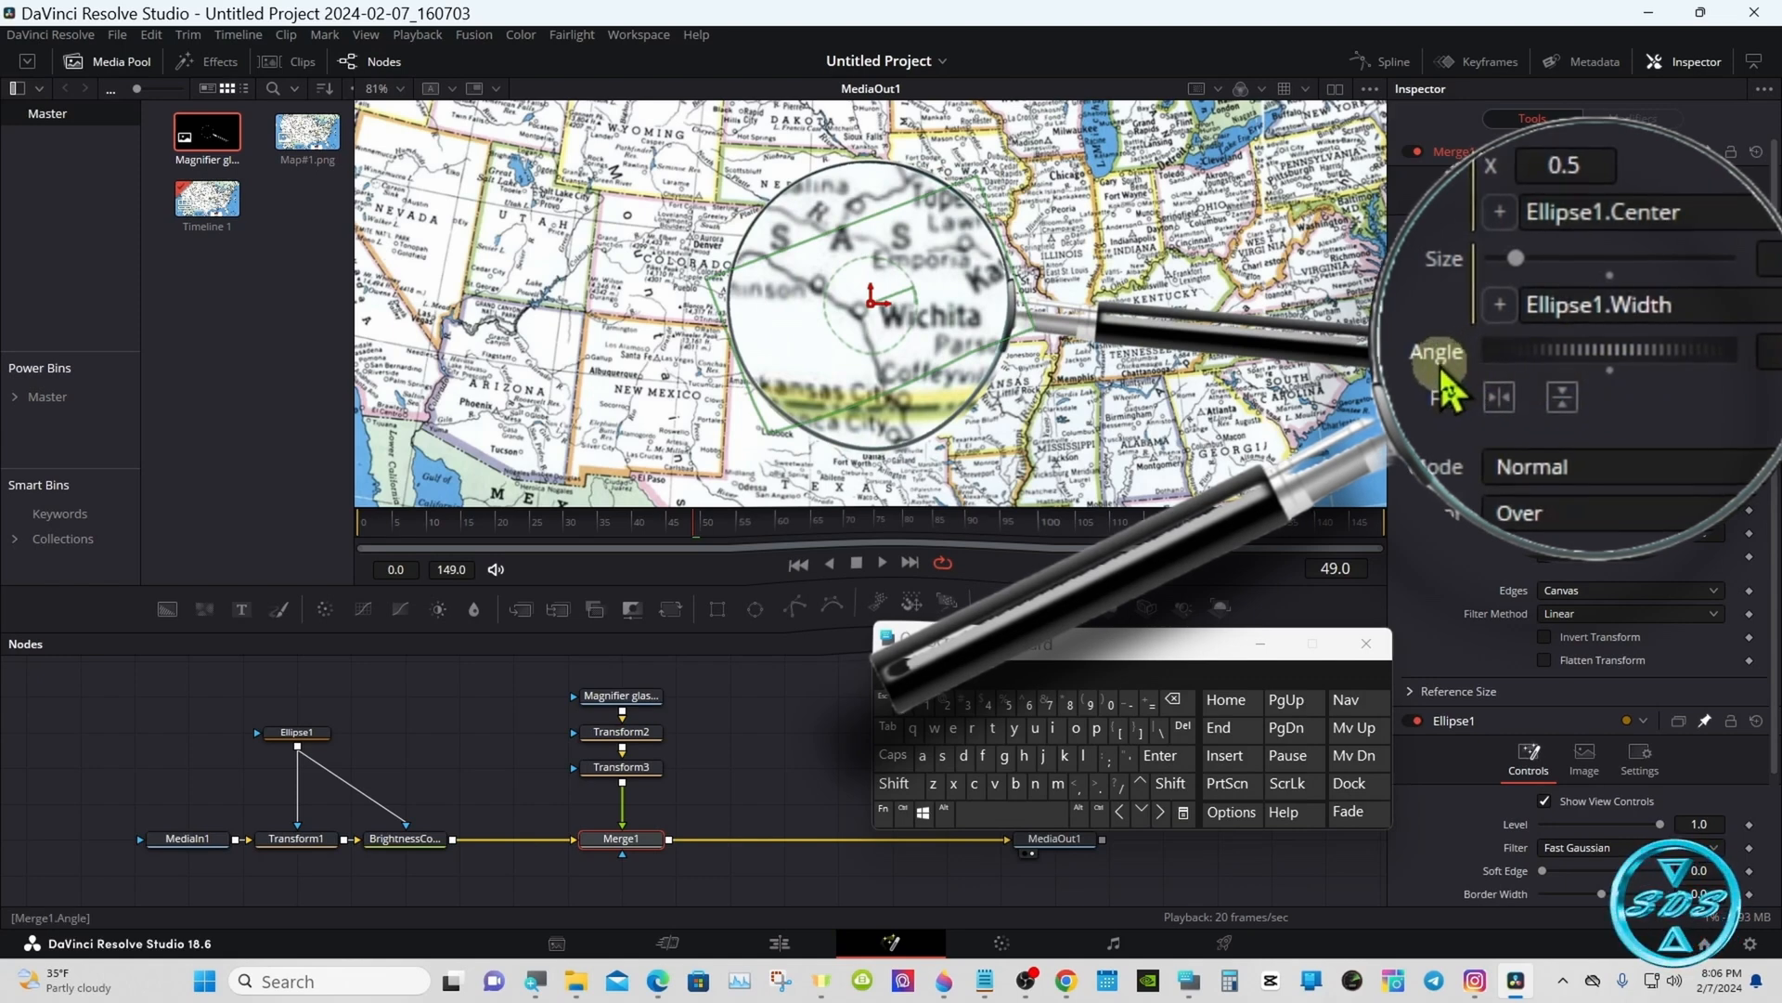
{"action": "double_click", "coordinate": [1444, 370]}
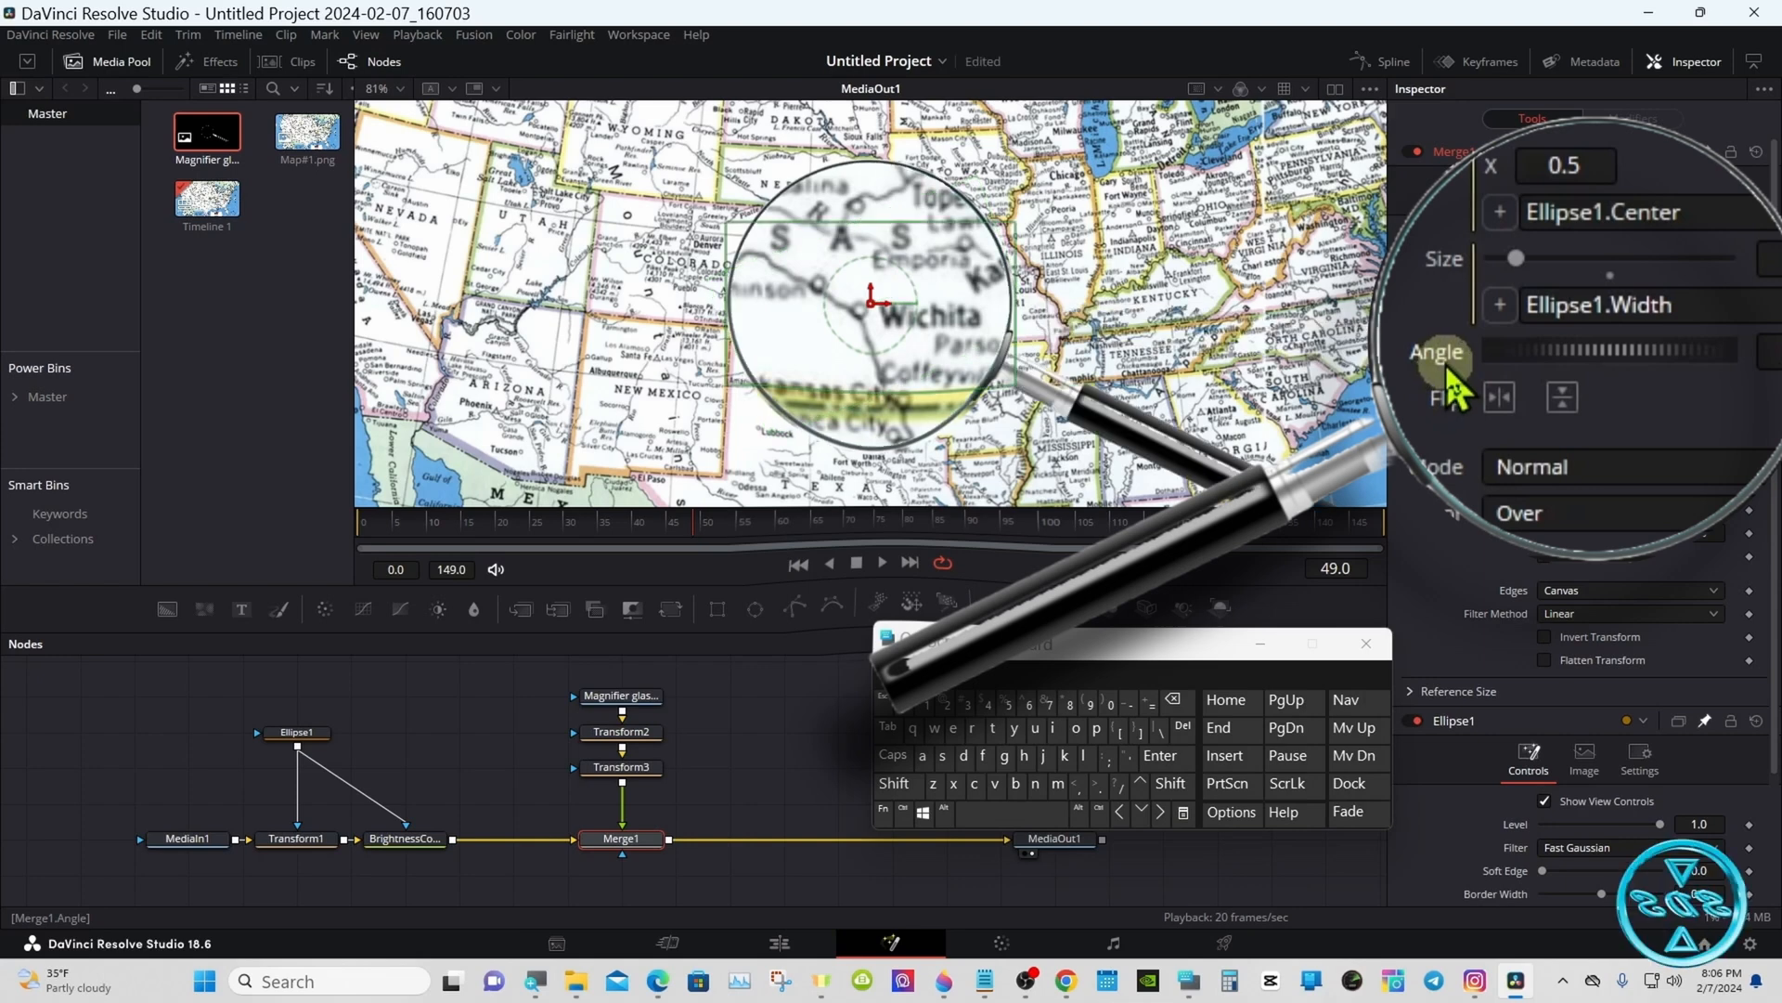
Try flipping the magnifying glass horizontally and vertically in Merge1, turning each flip off again
{"action": "left_click", "coordinate": [1497, 400]}
{"action": "left_click", "coordinate": [1496, 400]}
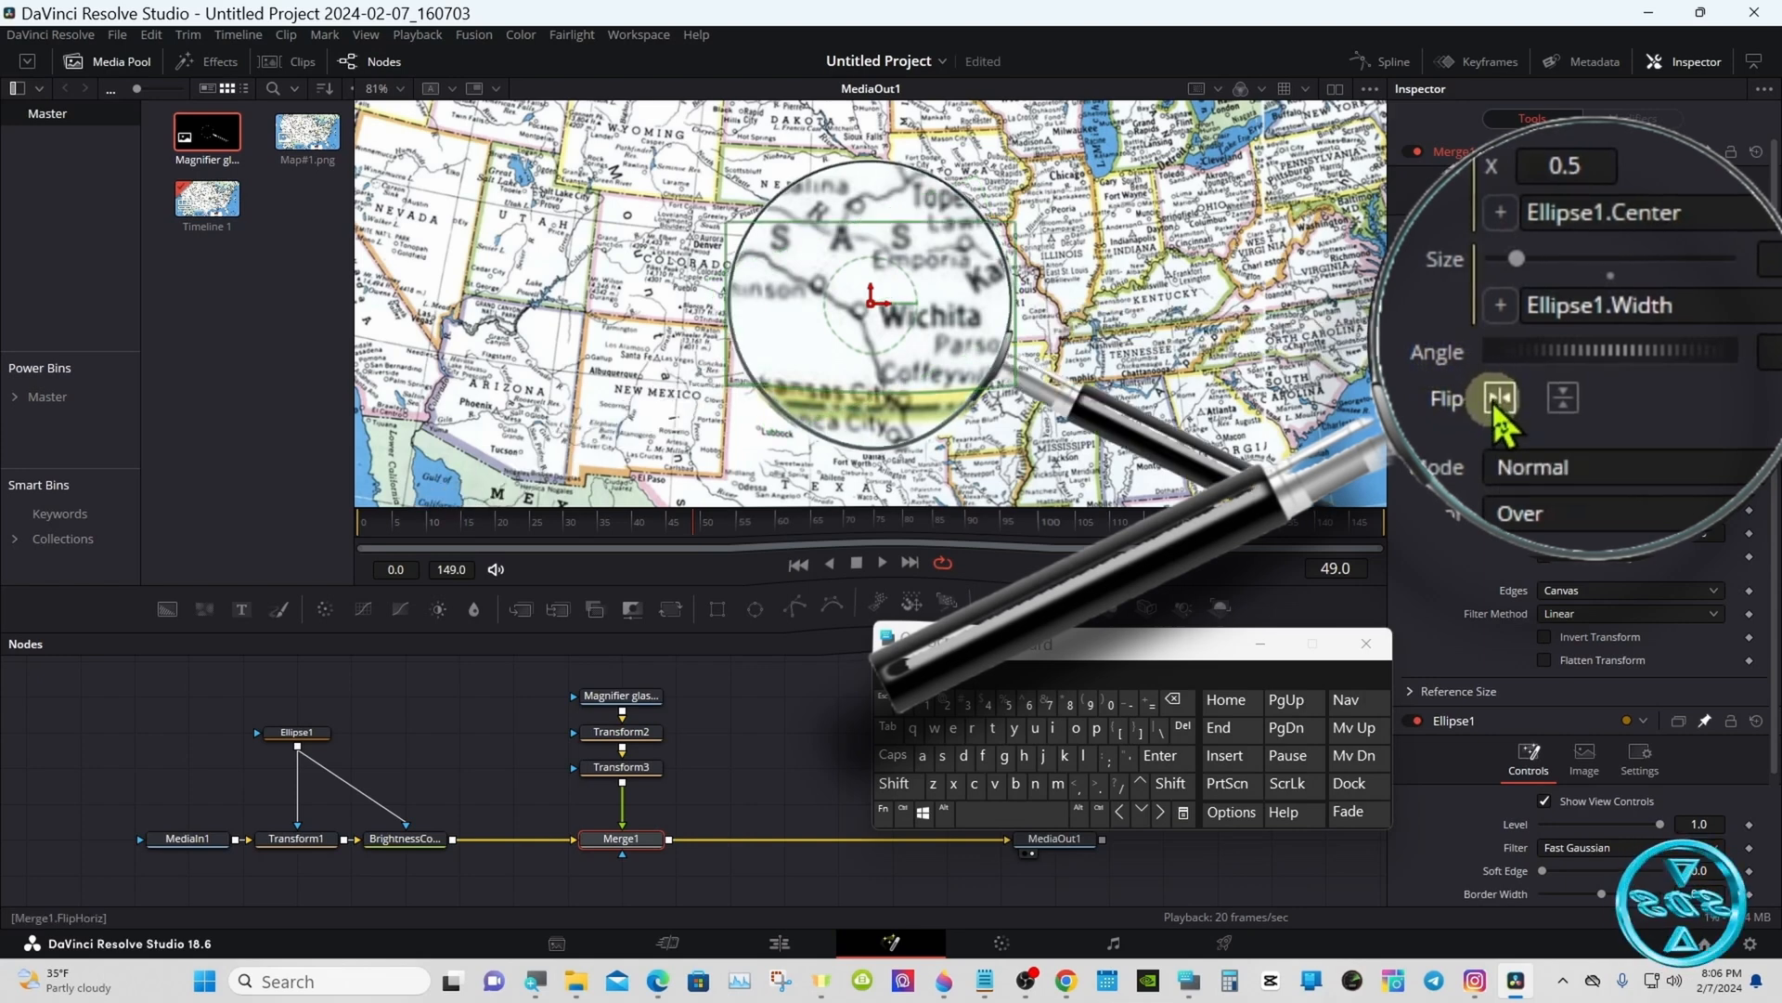
{"action": "left_click", "coordinate": [1562, 401]}
{"action": "left_click", "coordinate": [1565, 405]}
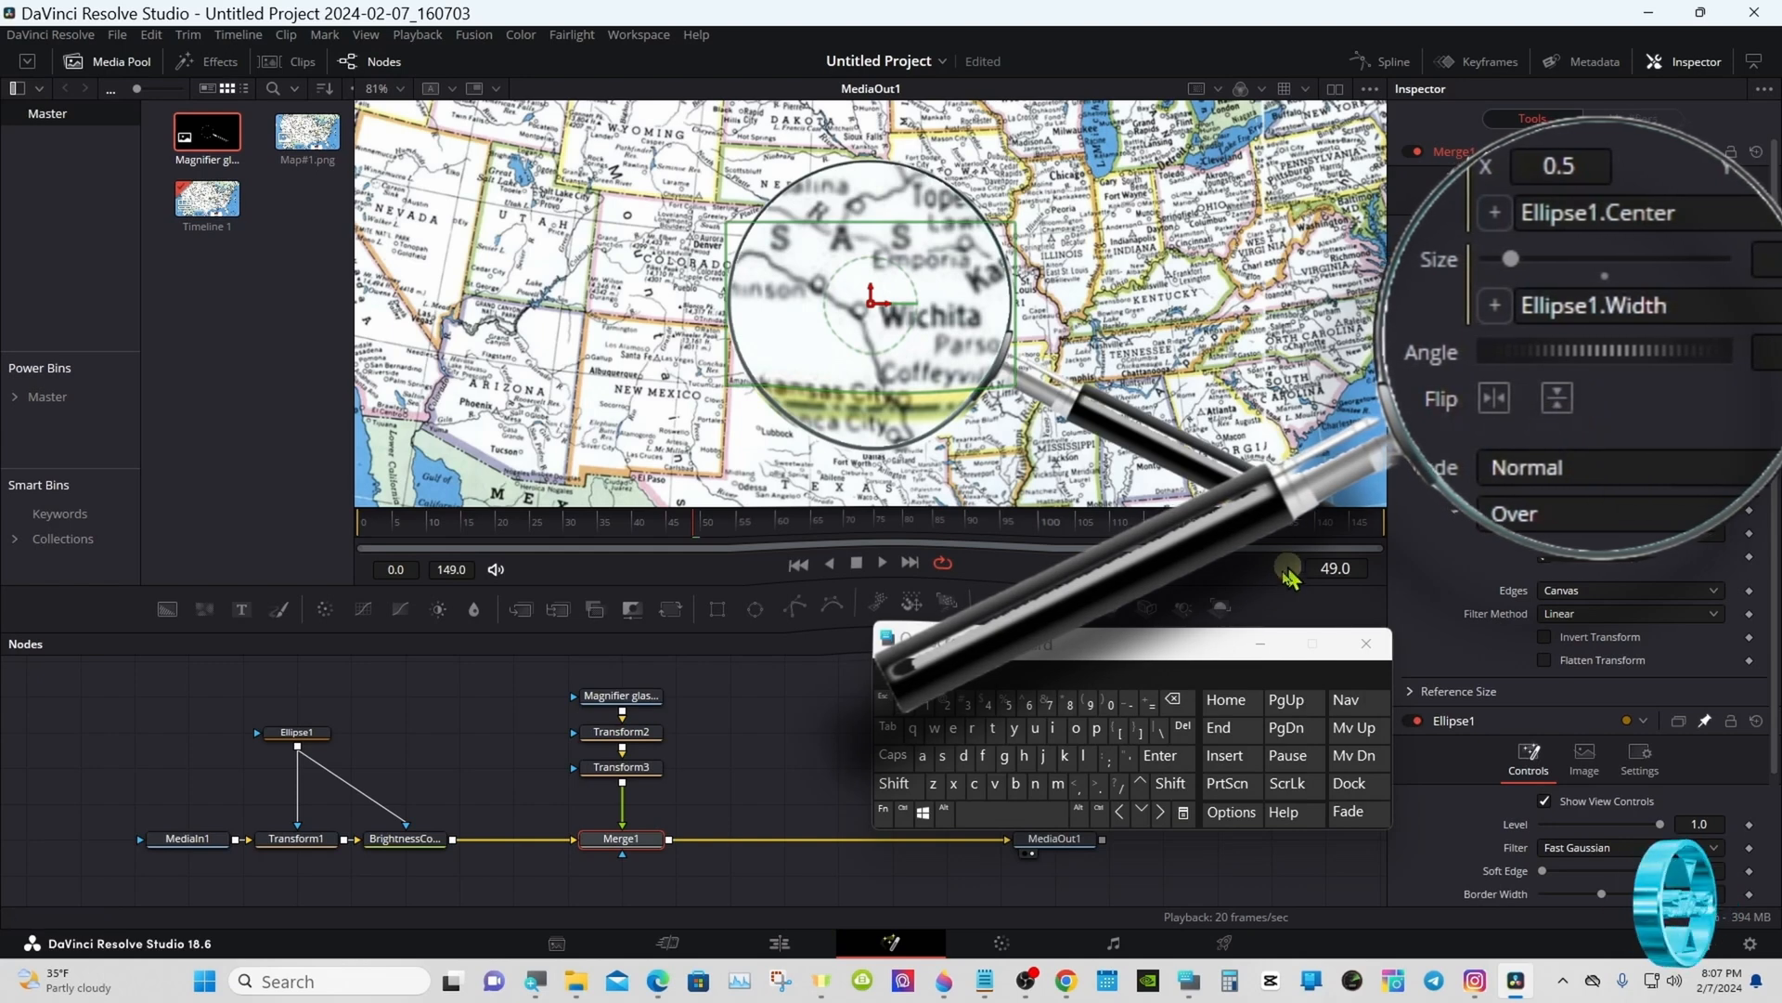
{"action": "left_click_drag", "start_coordinate": [1056, 655], "coordinate": [1018, 666]}
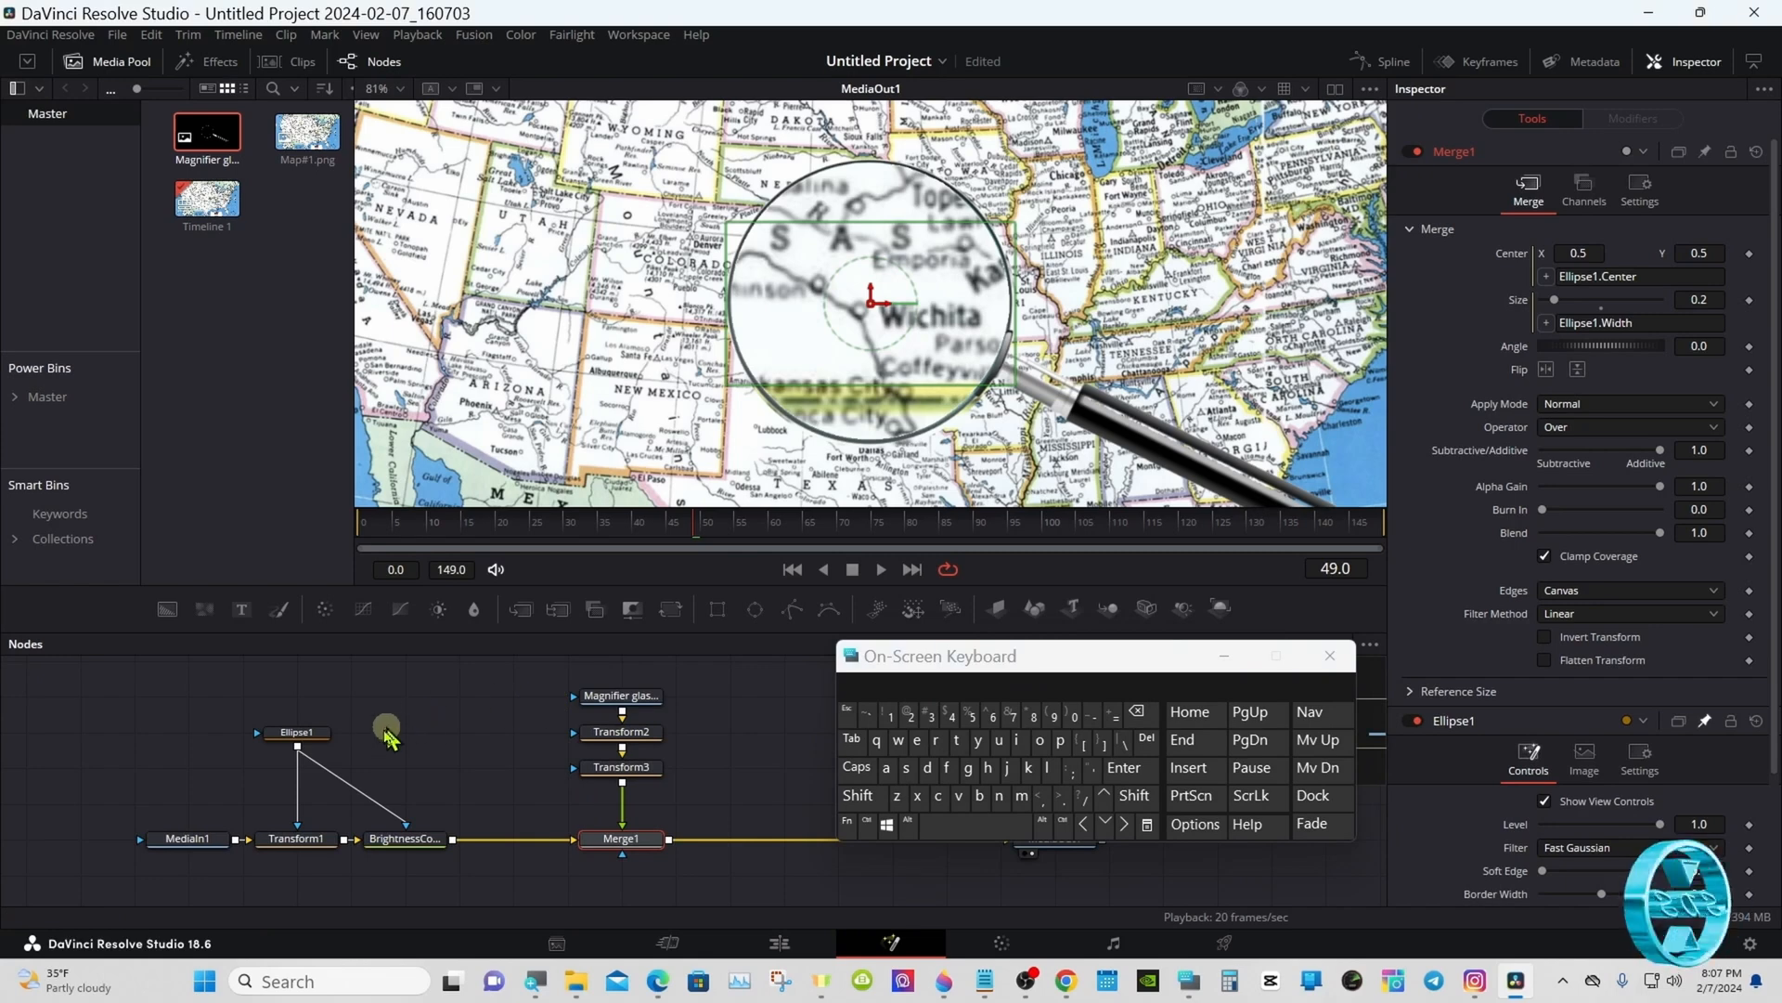
Try enlarging Ellipse1's Width to about 0.36 and shrinking it to about 0.14, and restore it to 0.2
{"action": "left_click", "coordinate": [317, 733]}
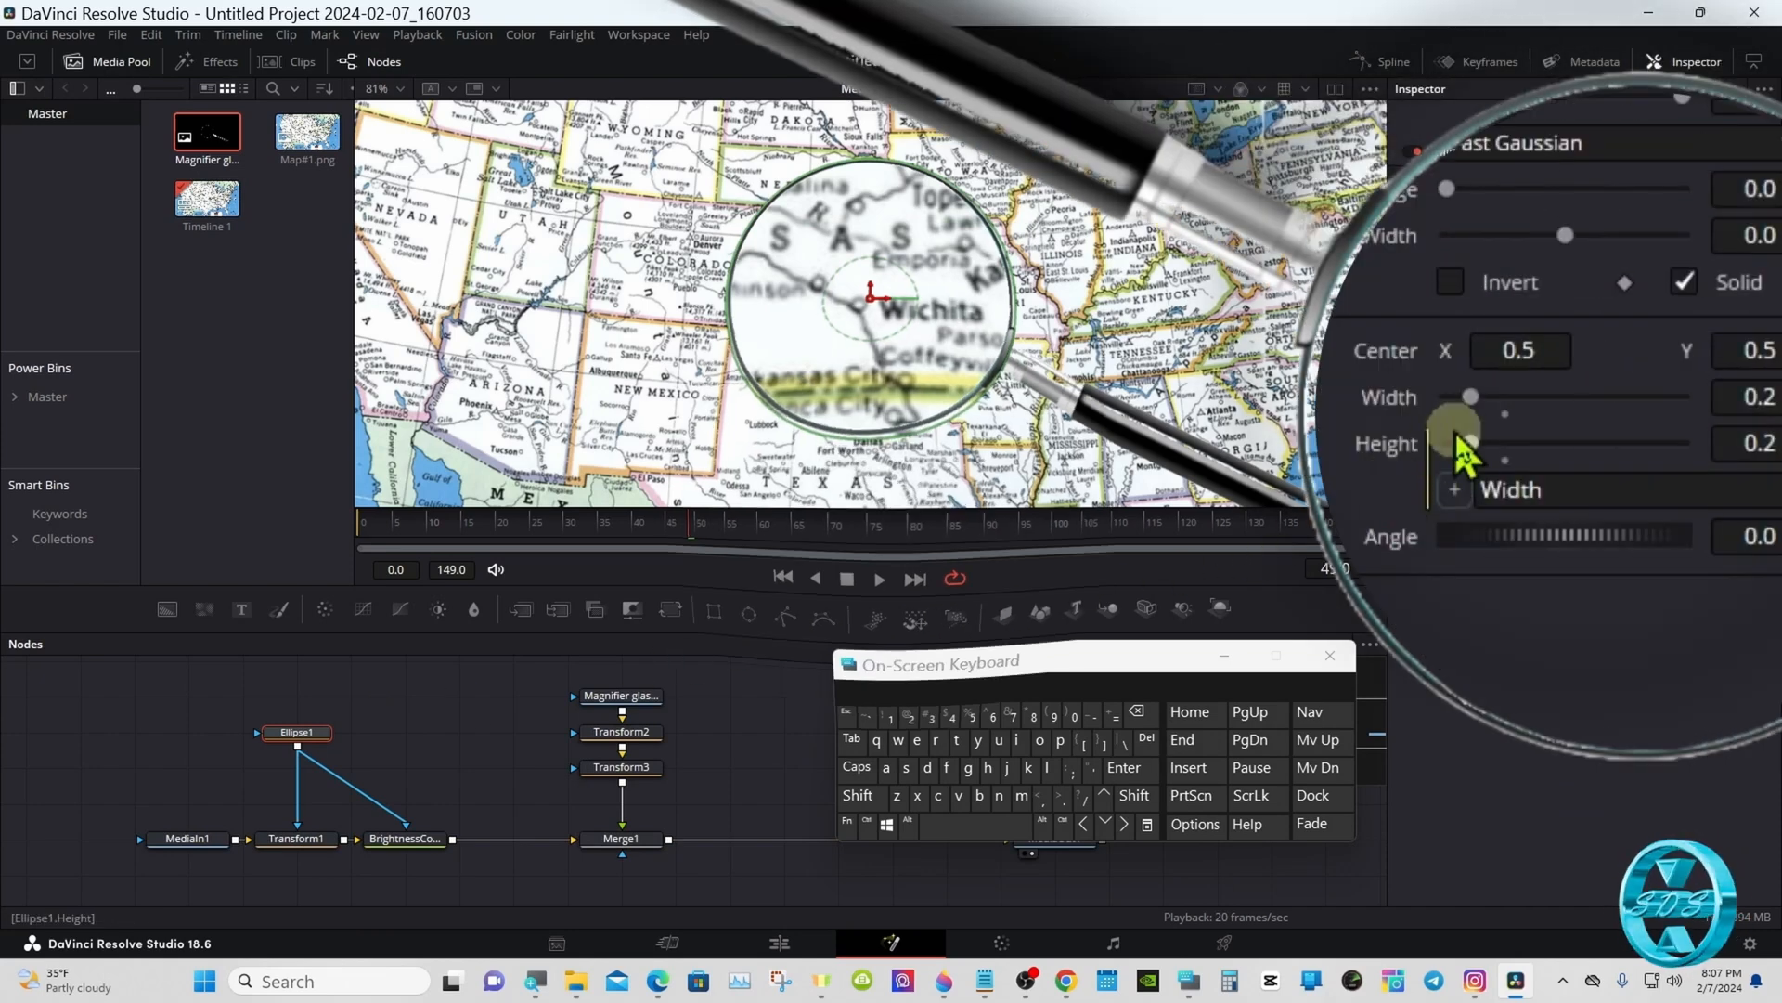
{"action": "left_click_drag", "start_coordinate": [1472, 395], "coordinate": [1489, 366]}
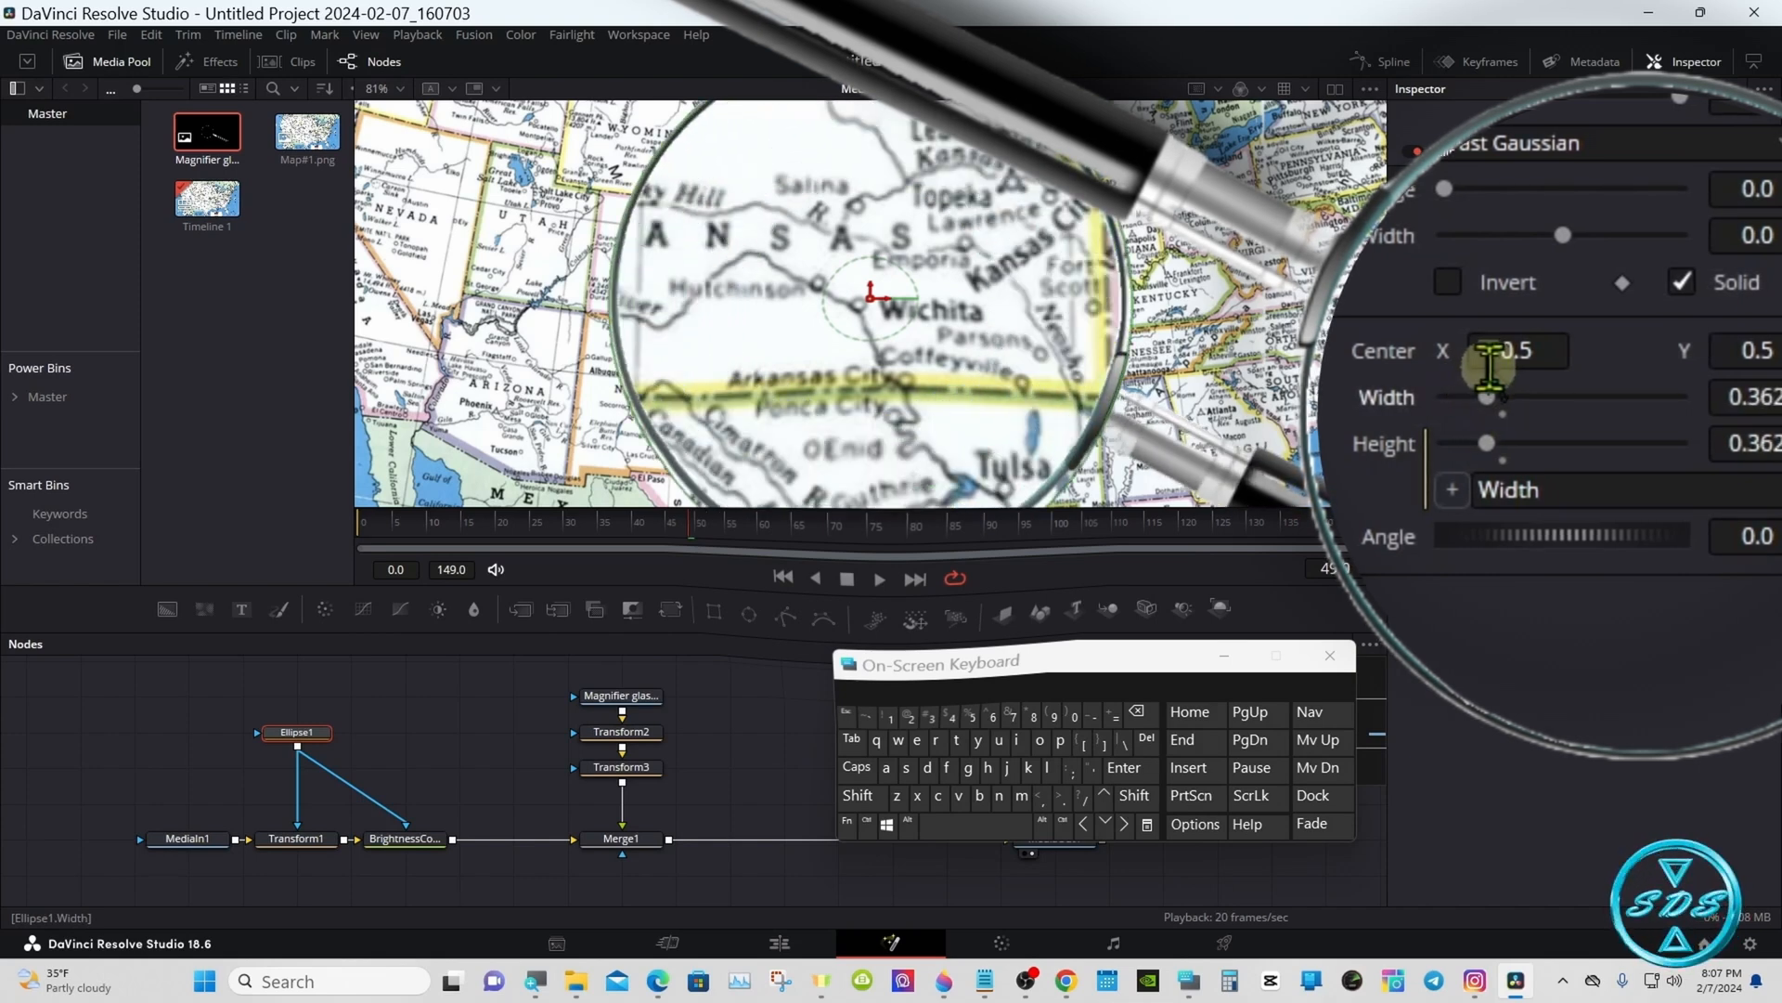
{"action": "left_click_drag", "start_coordinate": [1490, 385], "coordinate": [1459, 390]}
{"action": "left_click", "coordinate": [1749, 397]}
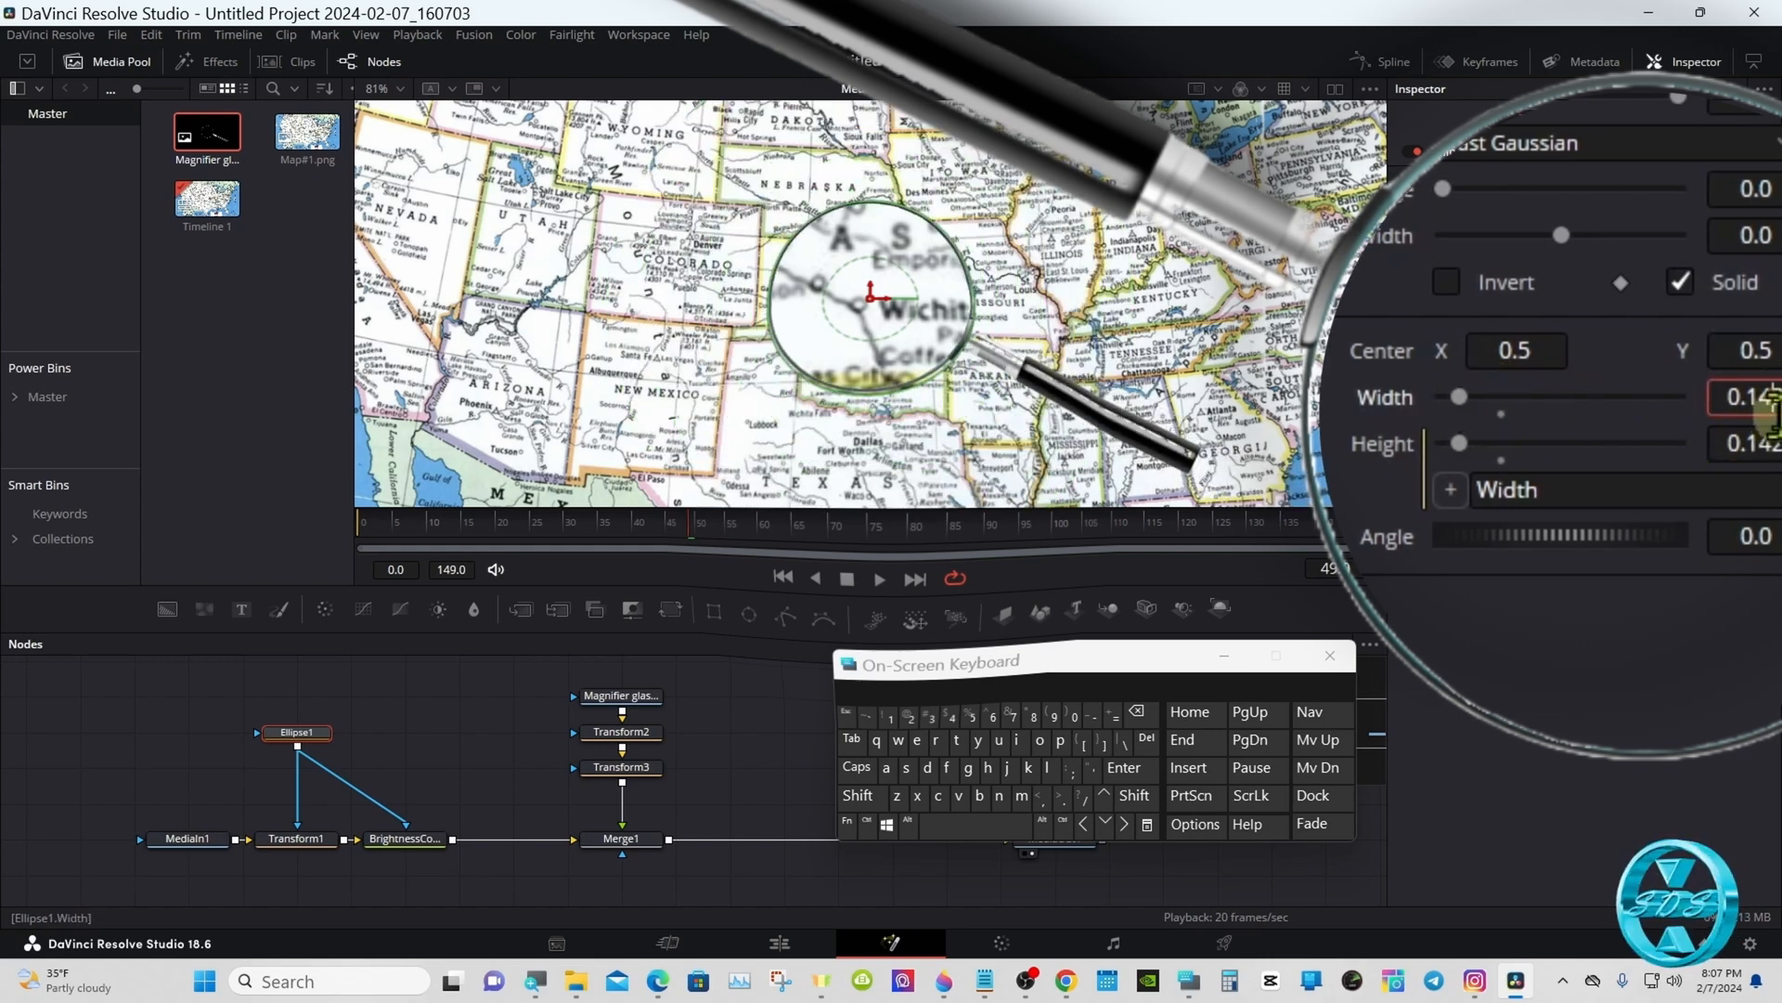
{"action": "left_click", "coordinate": [1140, 712]}
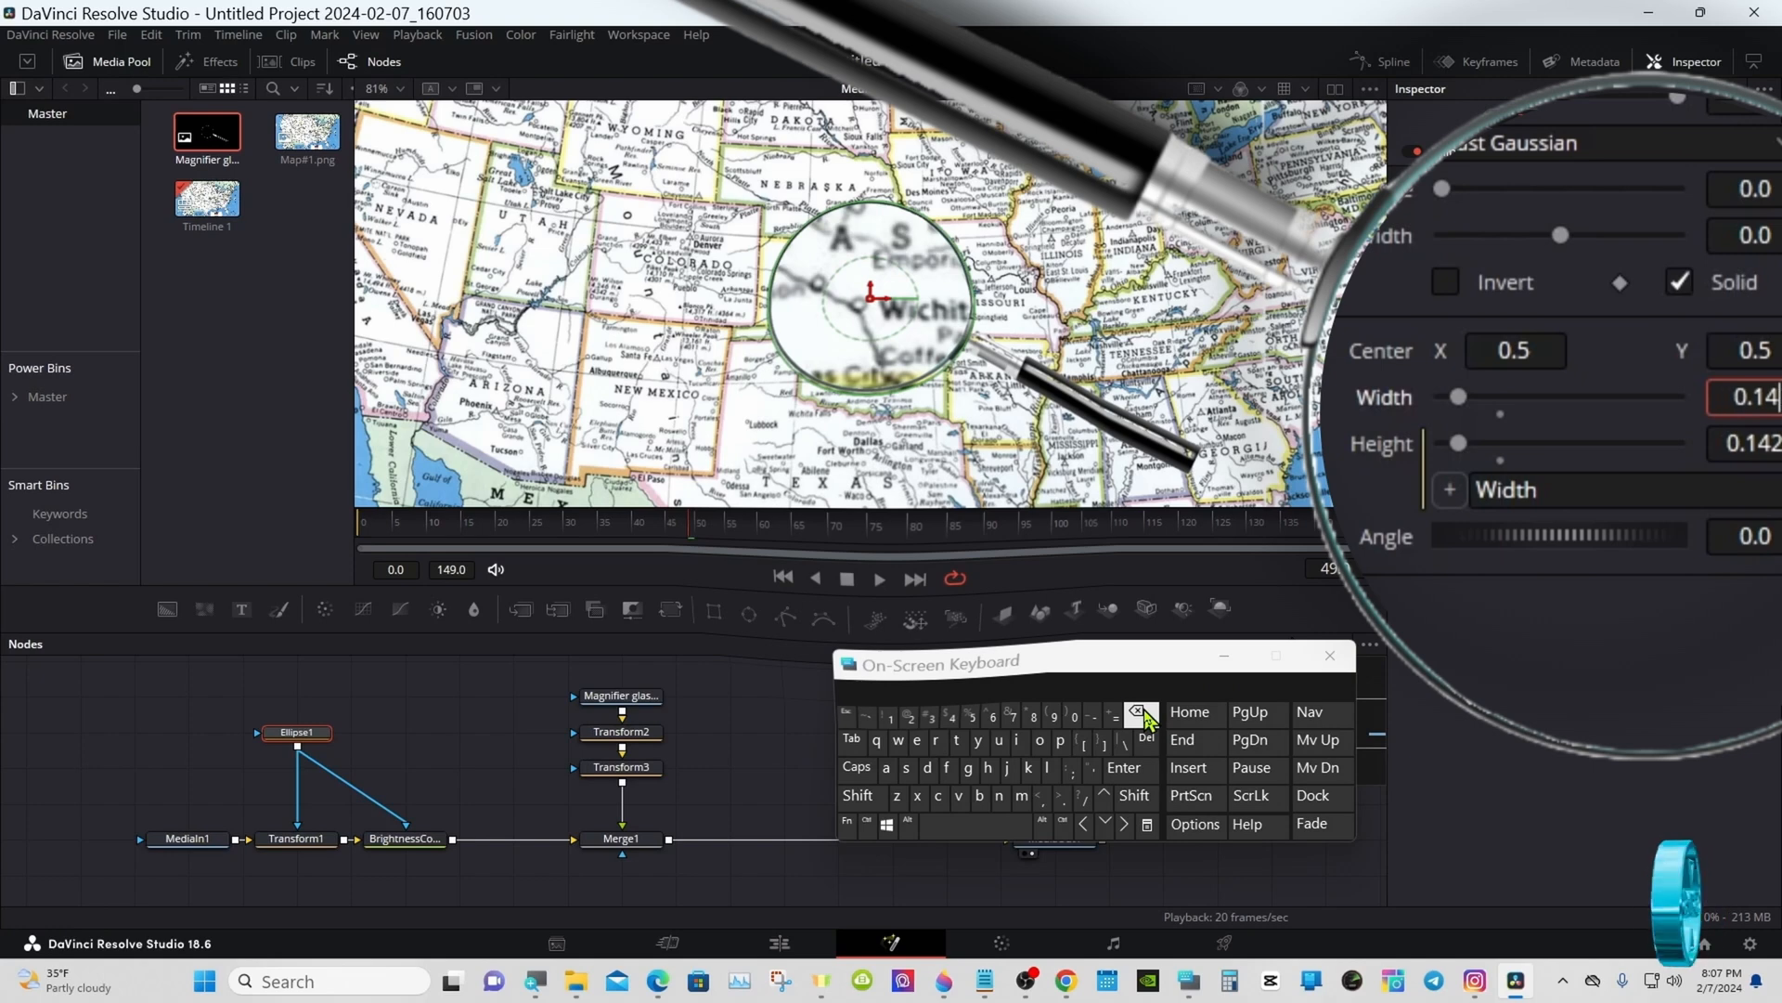
{"action": "left_click", "coordinate": [1140, 712]}
{"action": "left_click", "coordinate": [1140, 712]}
{"action": "left_click", "coordinate": [912, 718]}
{"action": "left_click", "coordinate": [1125, 768]}
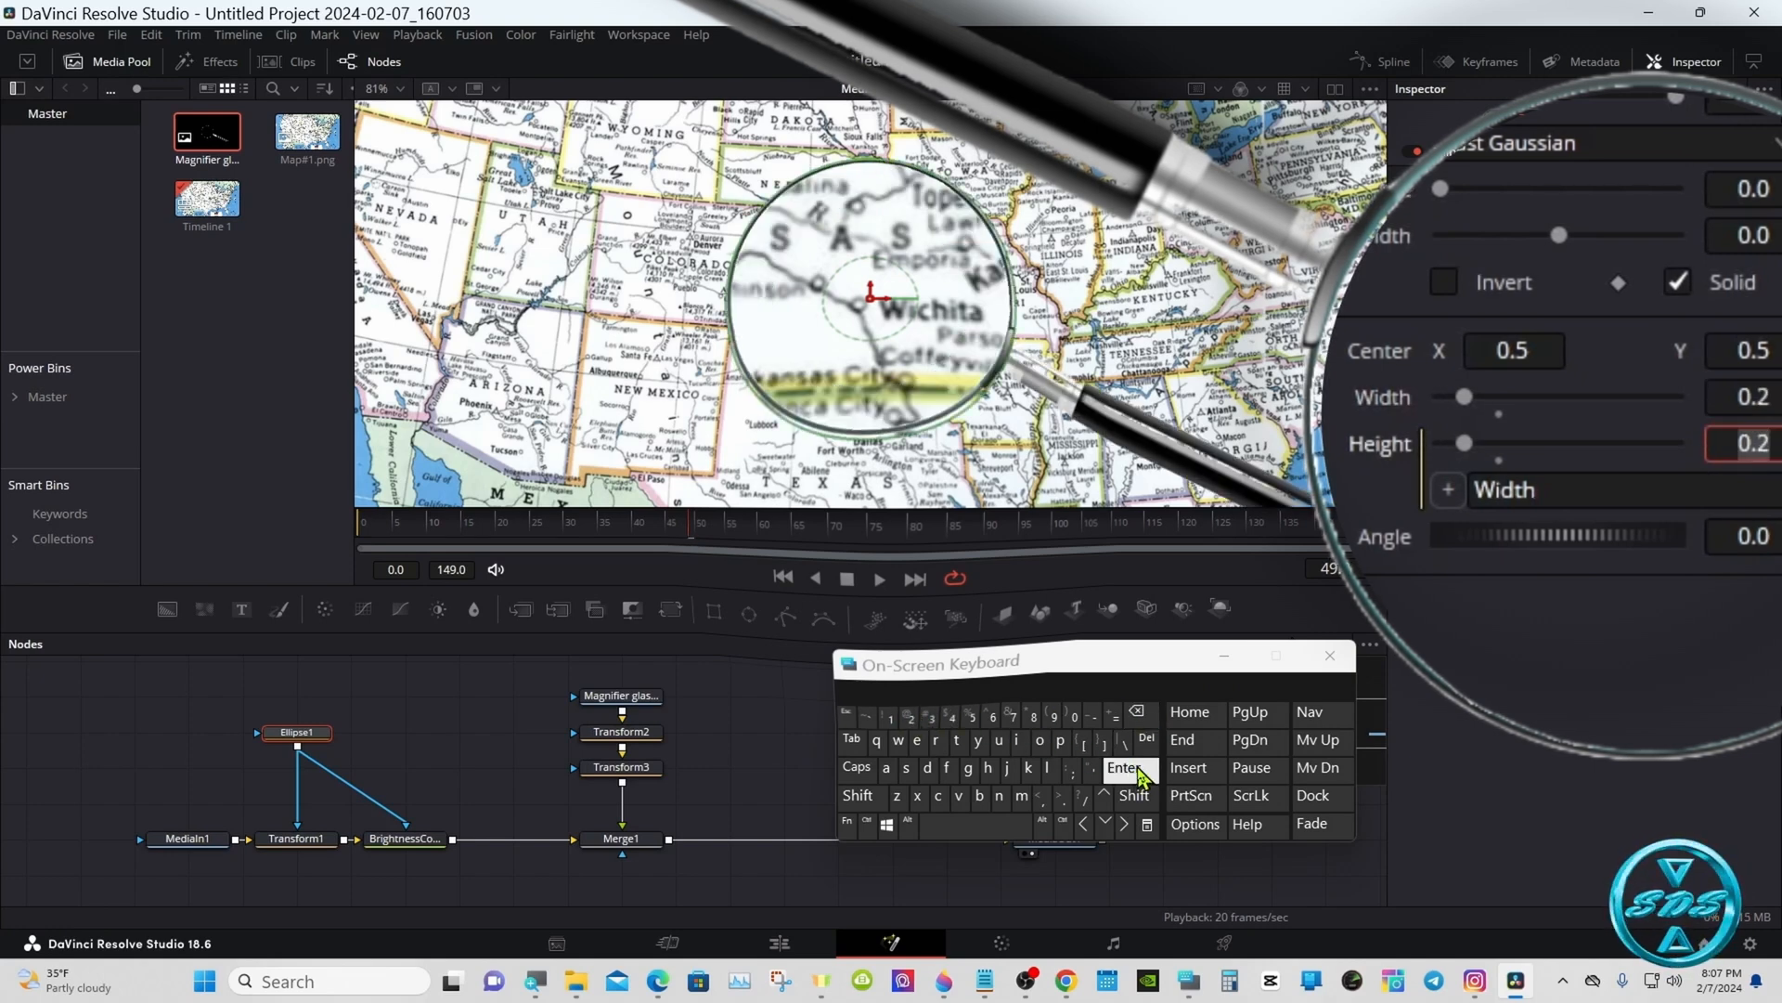
Examine the glass rim against the mask outline with Ellipse1 and Transform3 selected in a taller viewer, and refit the viewer to the whole map
{"action": "right_click", "coordinate": [707, 316]}
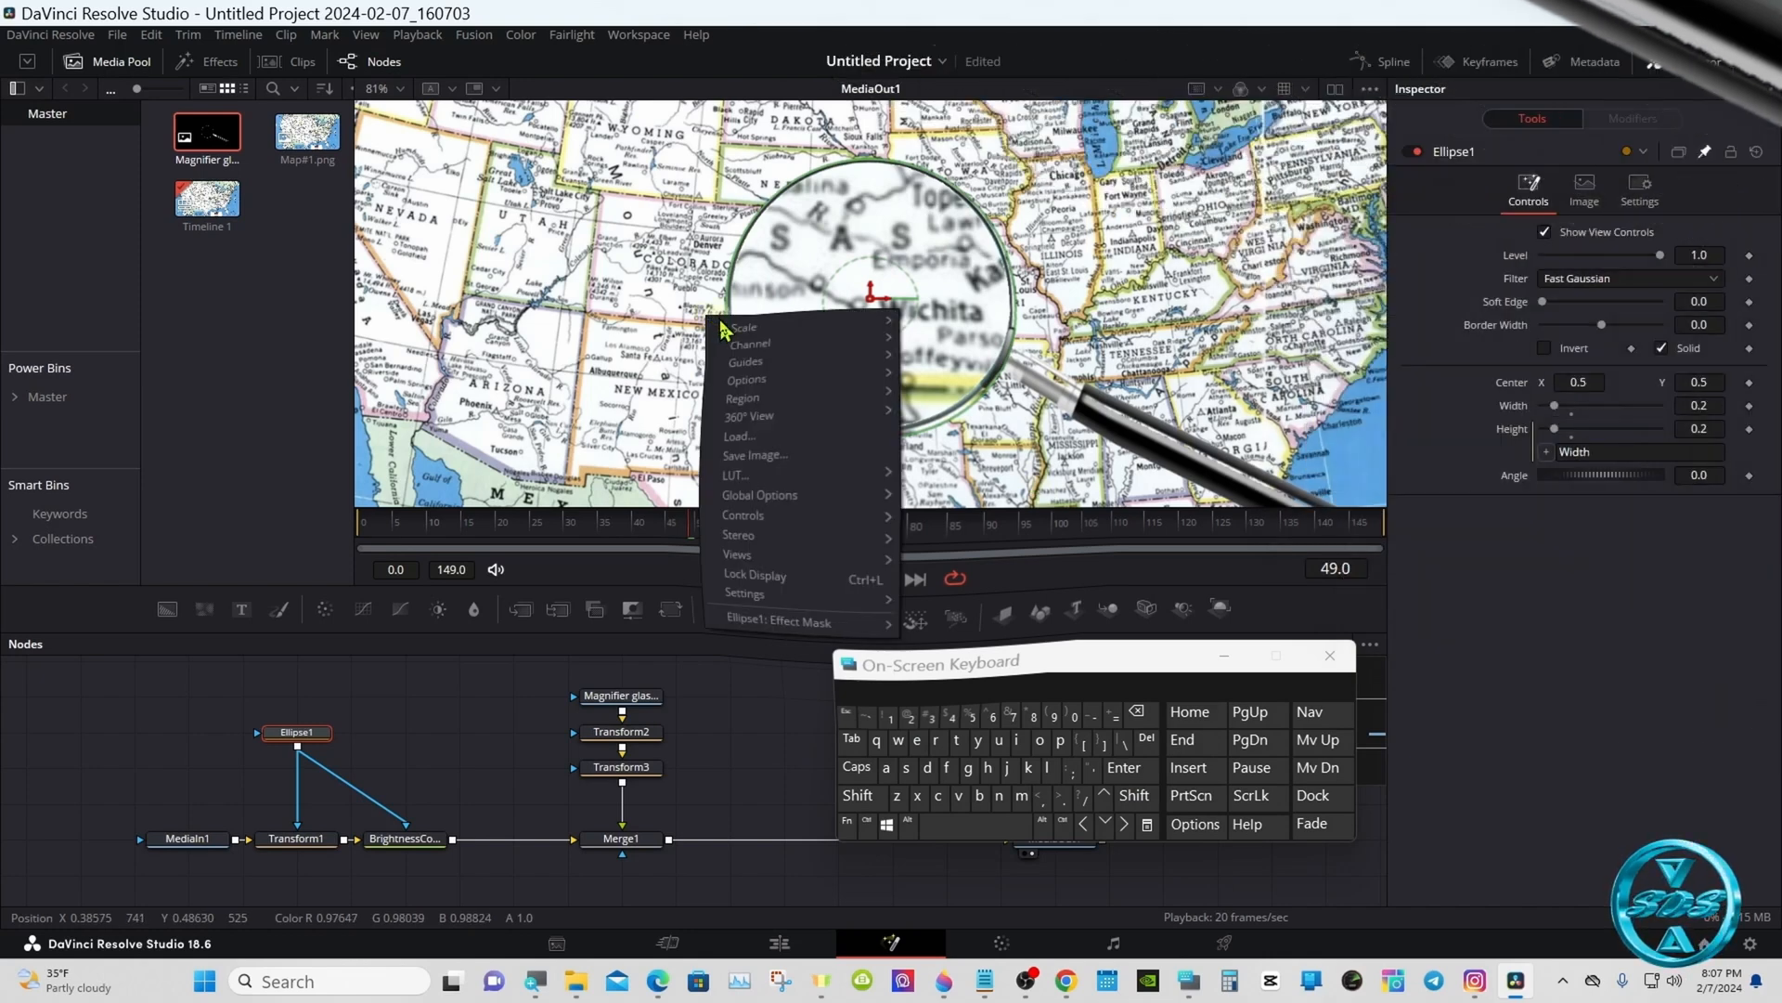
{"action": "left_click", "coordinate": [650, 322]}
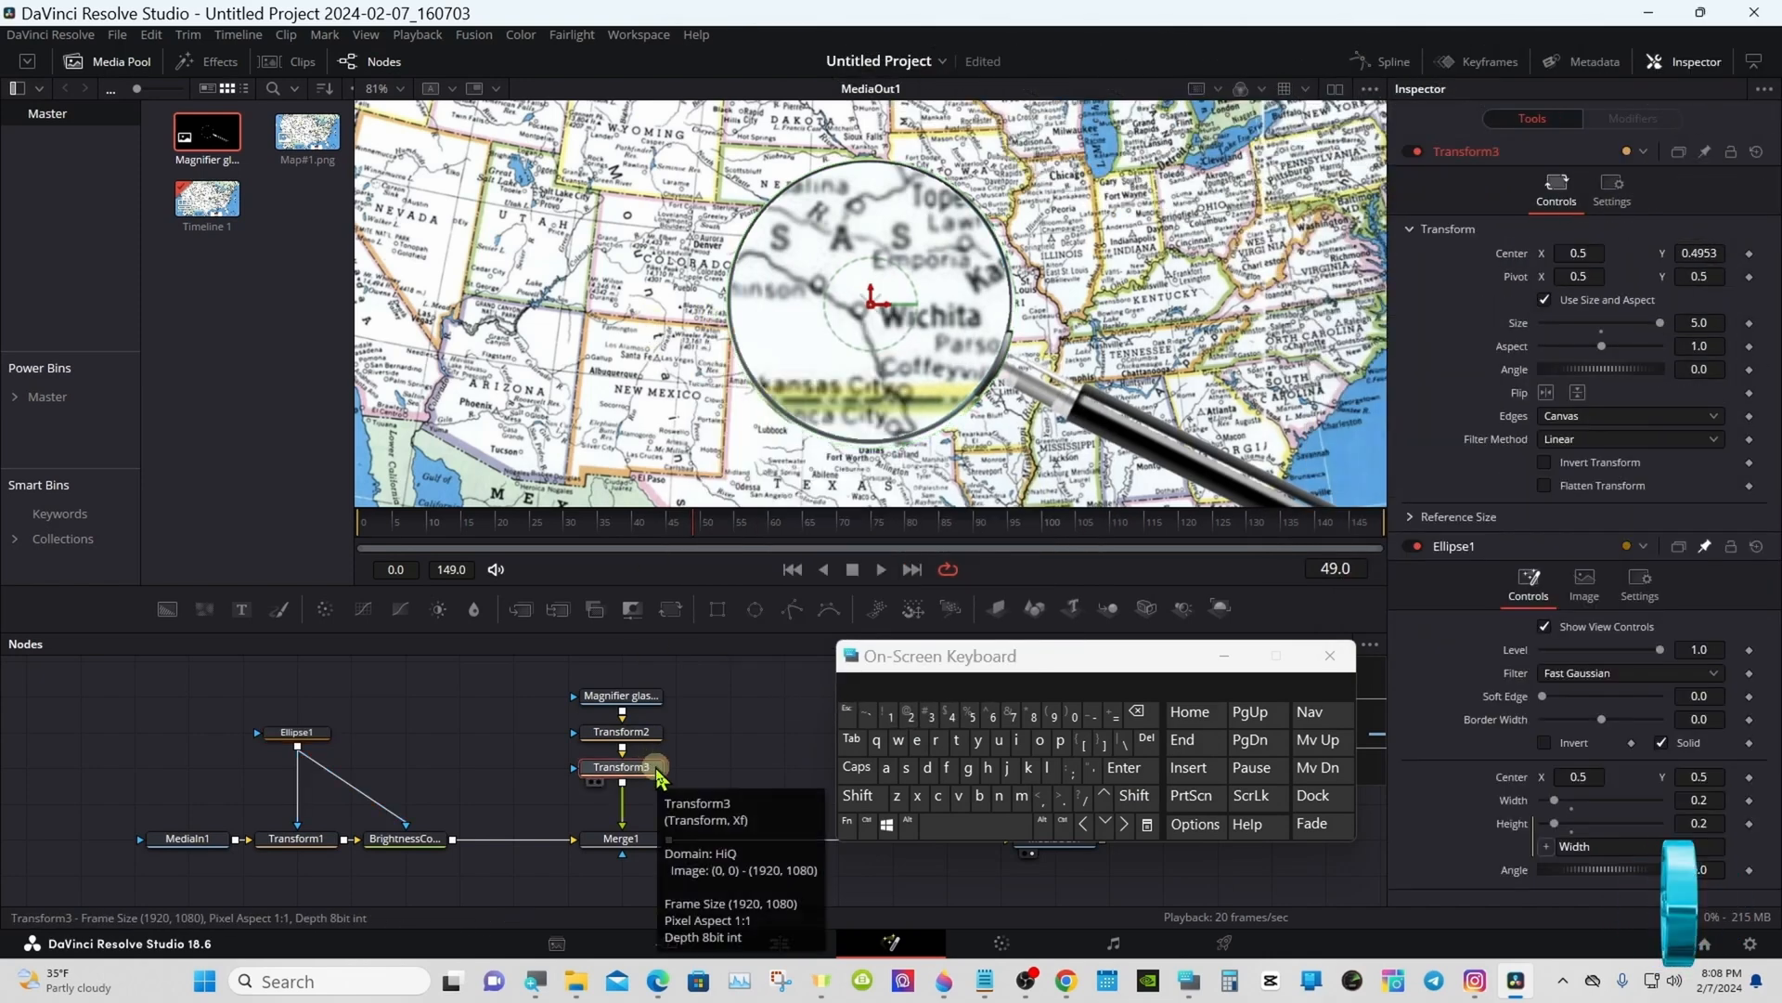
{"action": "left_click", "coordinate": [727, 756]}
{"action": "left_click", "coordinate": [871, 826]}
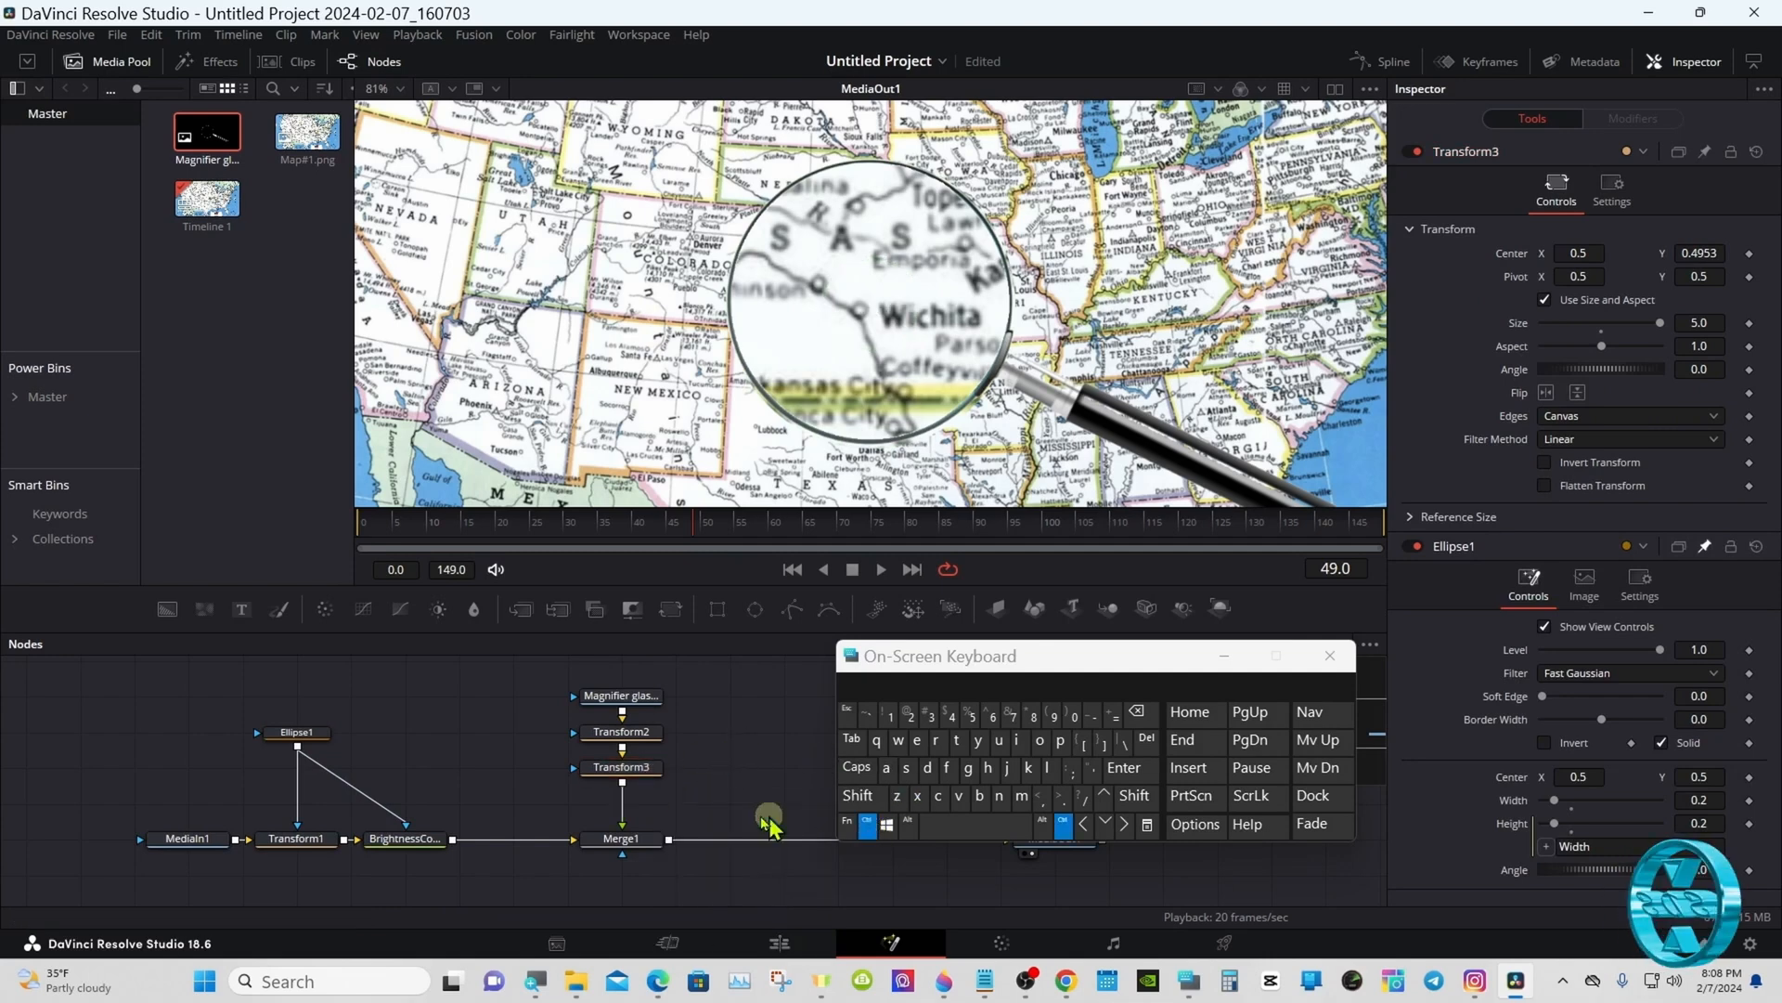
{"action": "left_click", "coordinate": [302, 735], "text": "ctrl"}
{"action": "left_click", "coordinate": [621, 767], "text": "ctrl"}
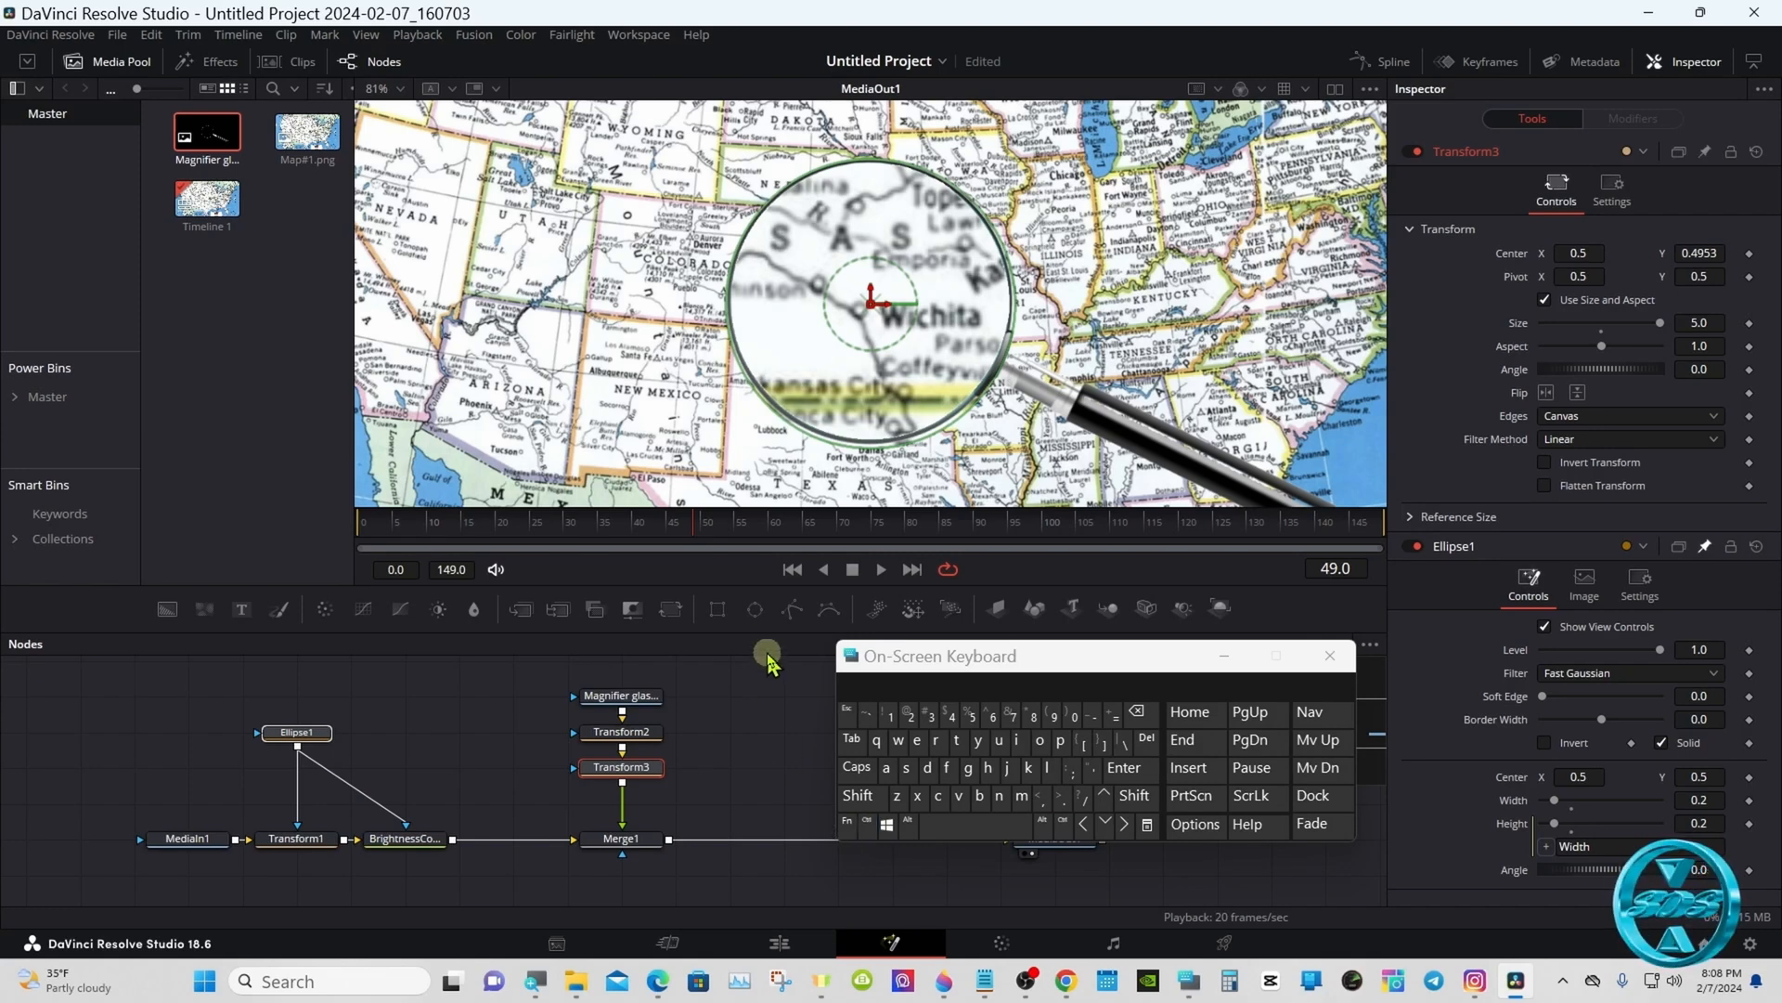
{"action": "left_click_drag", "start_coordinate": [765, 630], "coordinate": [795, 748]}
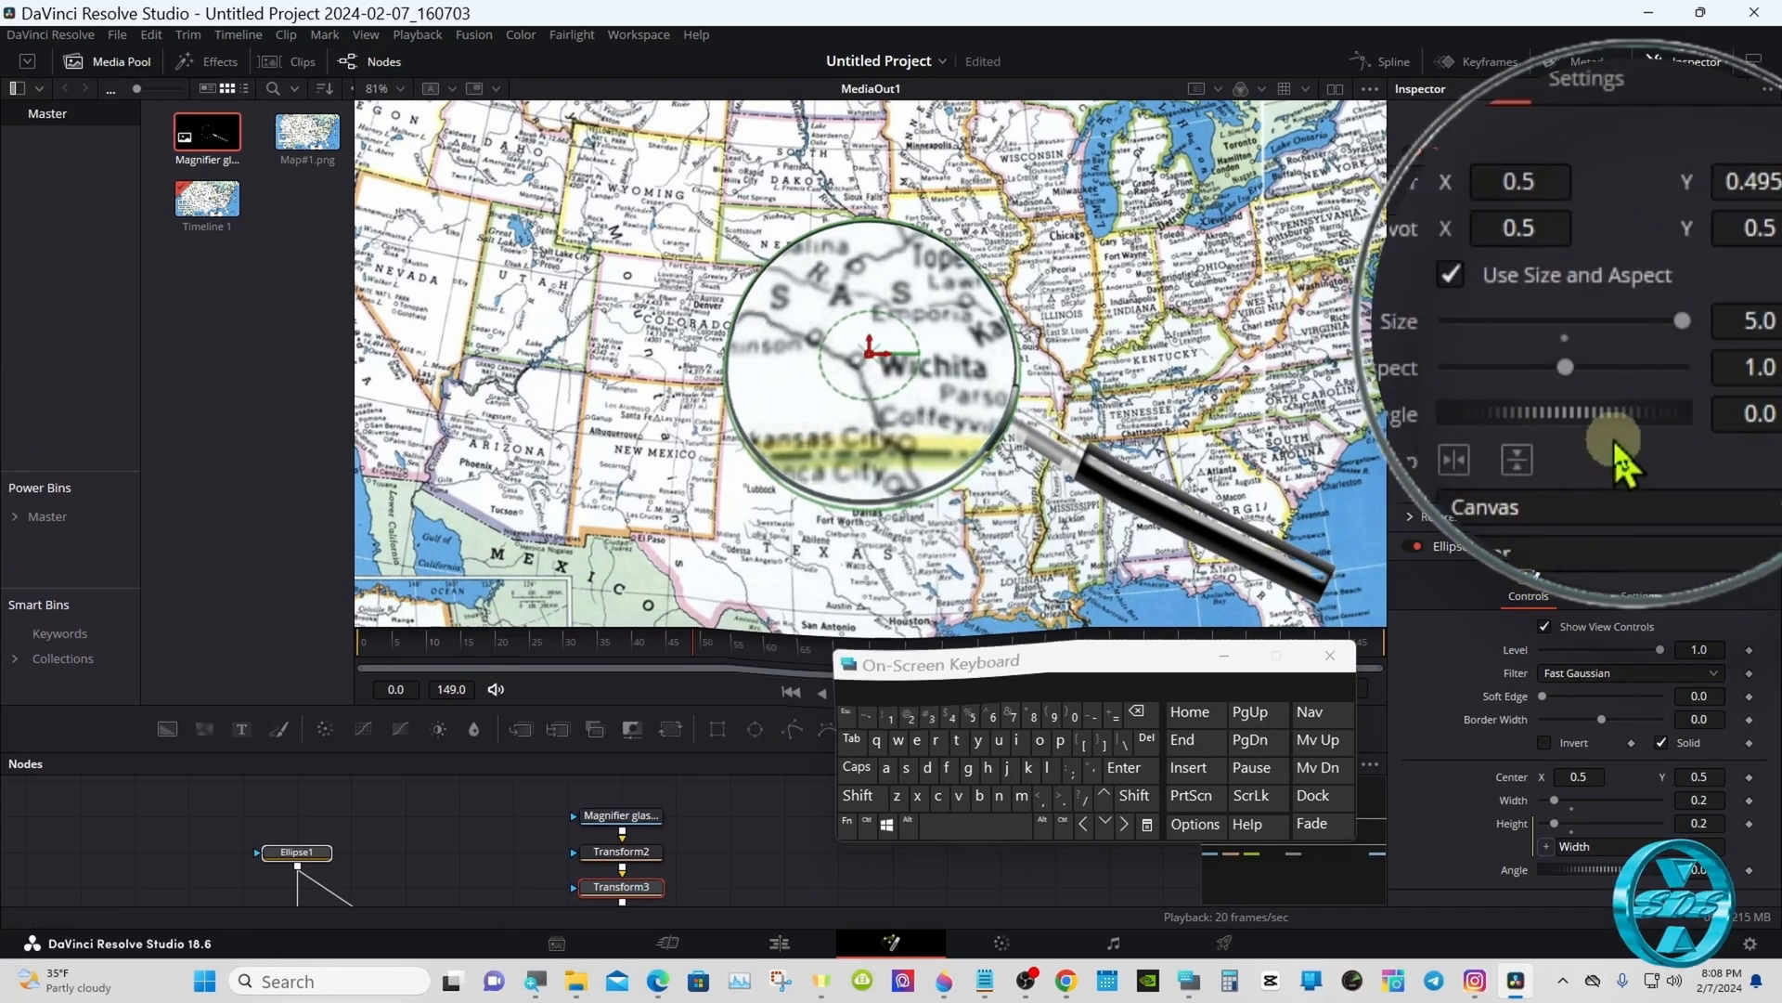
{"action": "left_click_drag", "start_coordinate": [1679, 335], "coordinate": [1689, 337]}
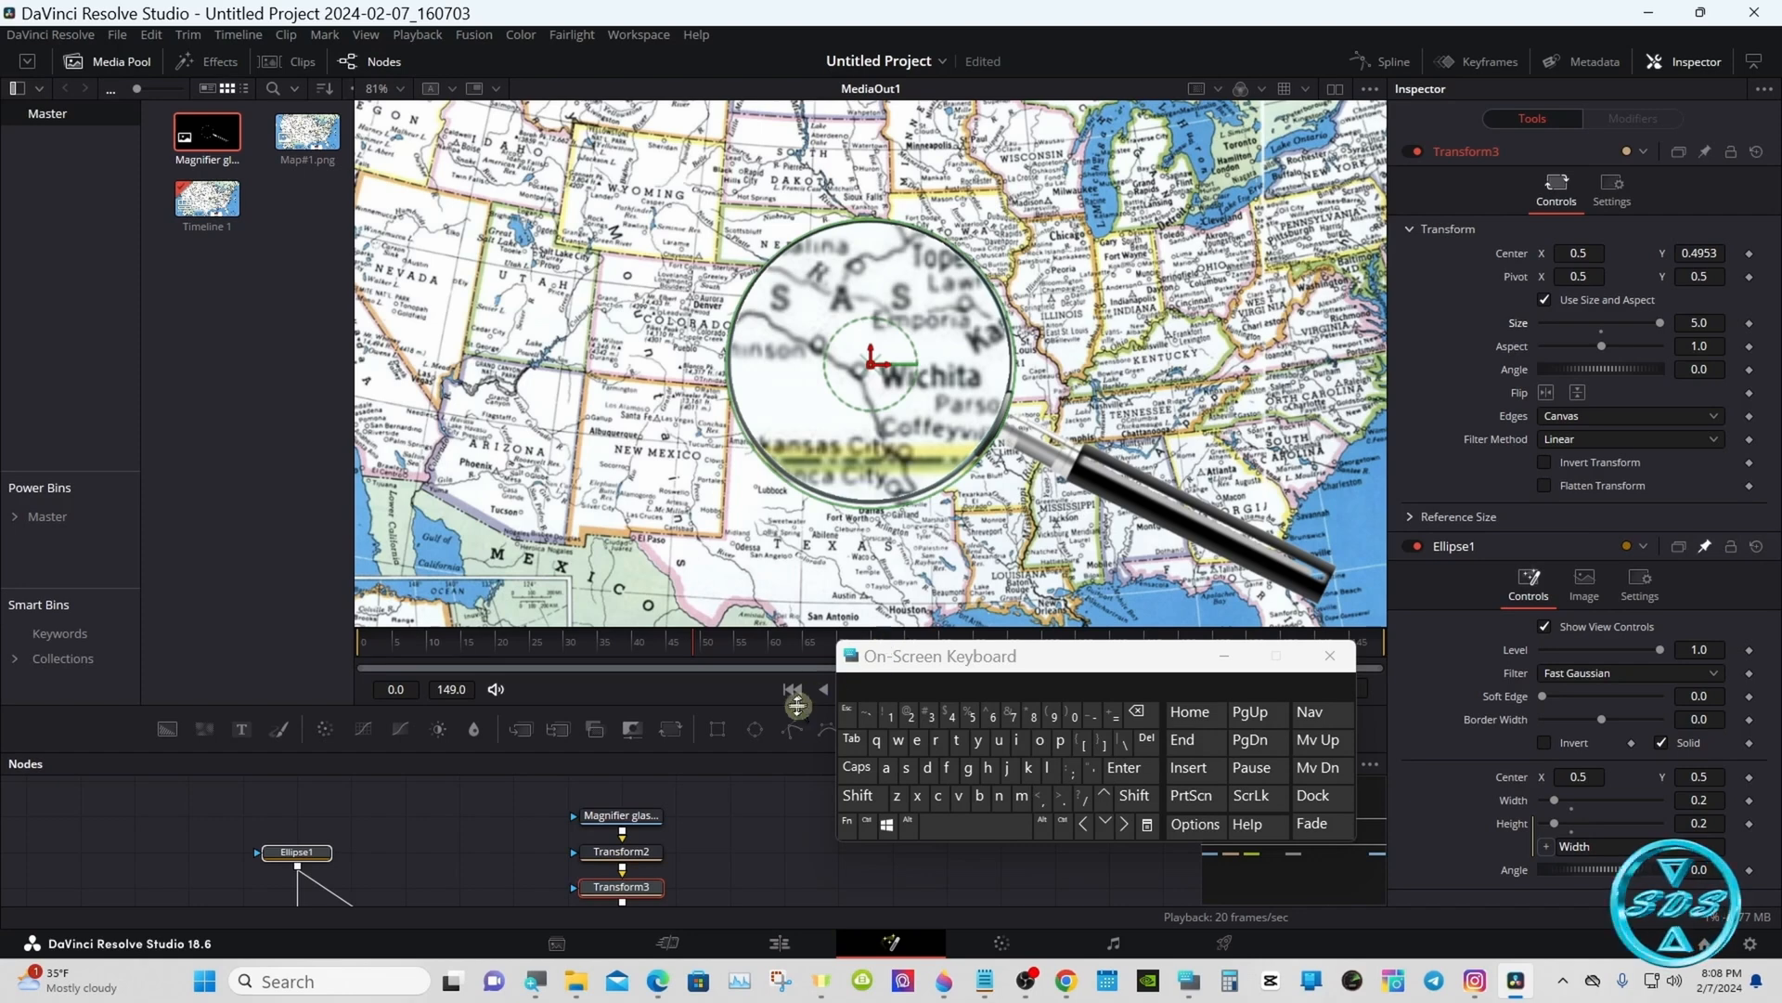
{"action": "left_click_drag", "start_coordinate": [776, 740], "coordinate": [770, 605]}
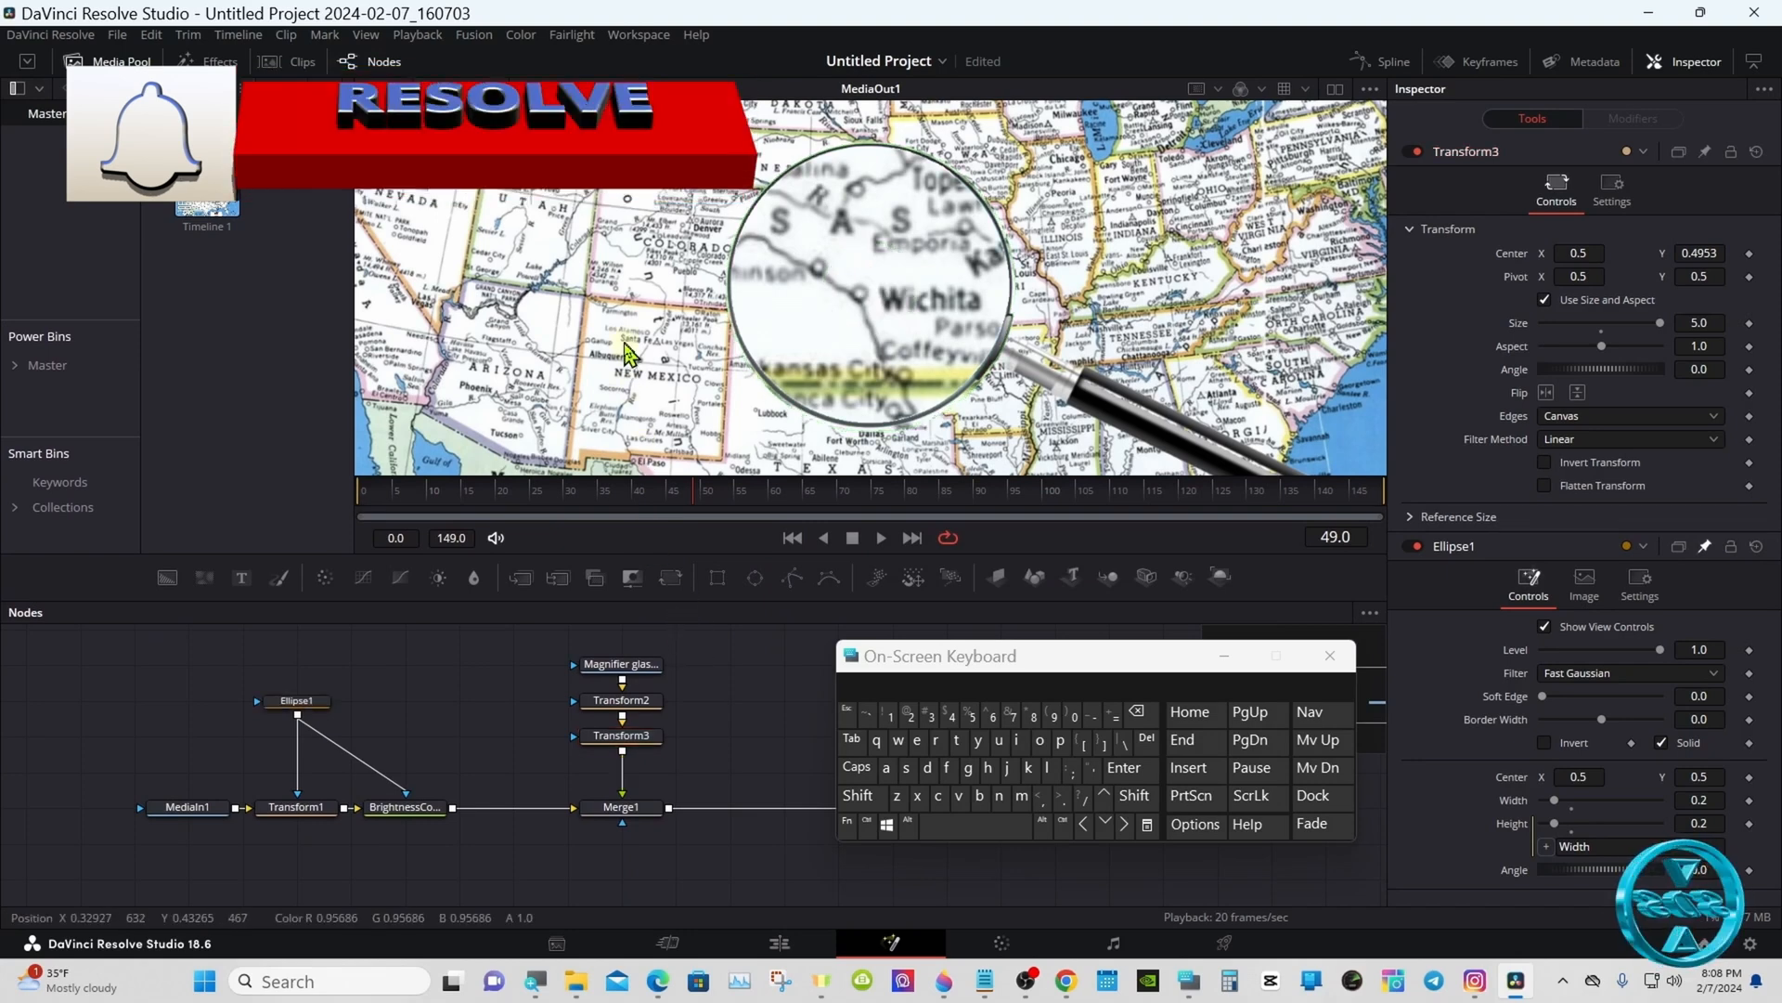
{"action": "right_click", "coordinate": [637, 348]}
{"action": "mouse_move", "coordinate": [759, 362]}
{"action": "left_click", "coordinate": [836, 354]}
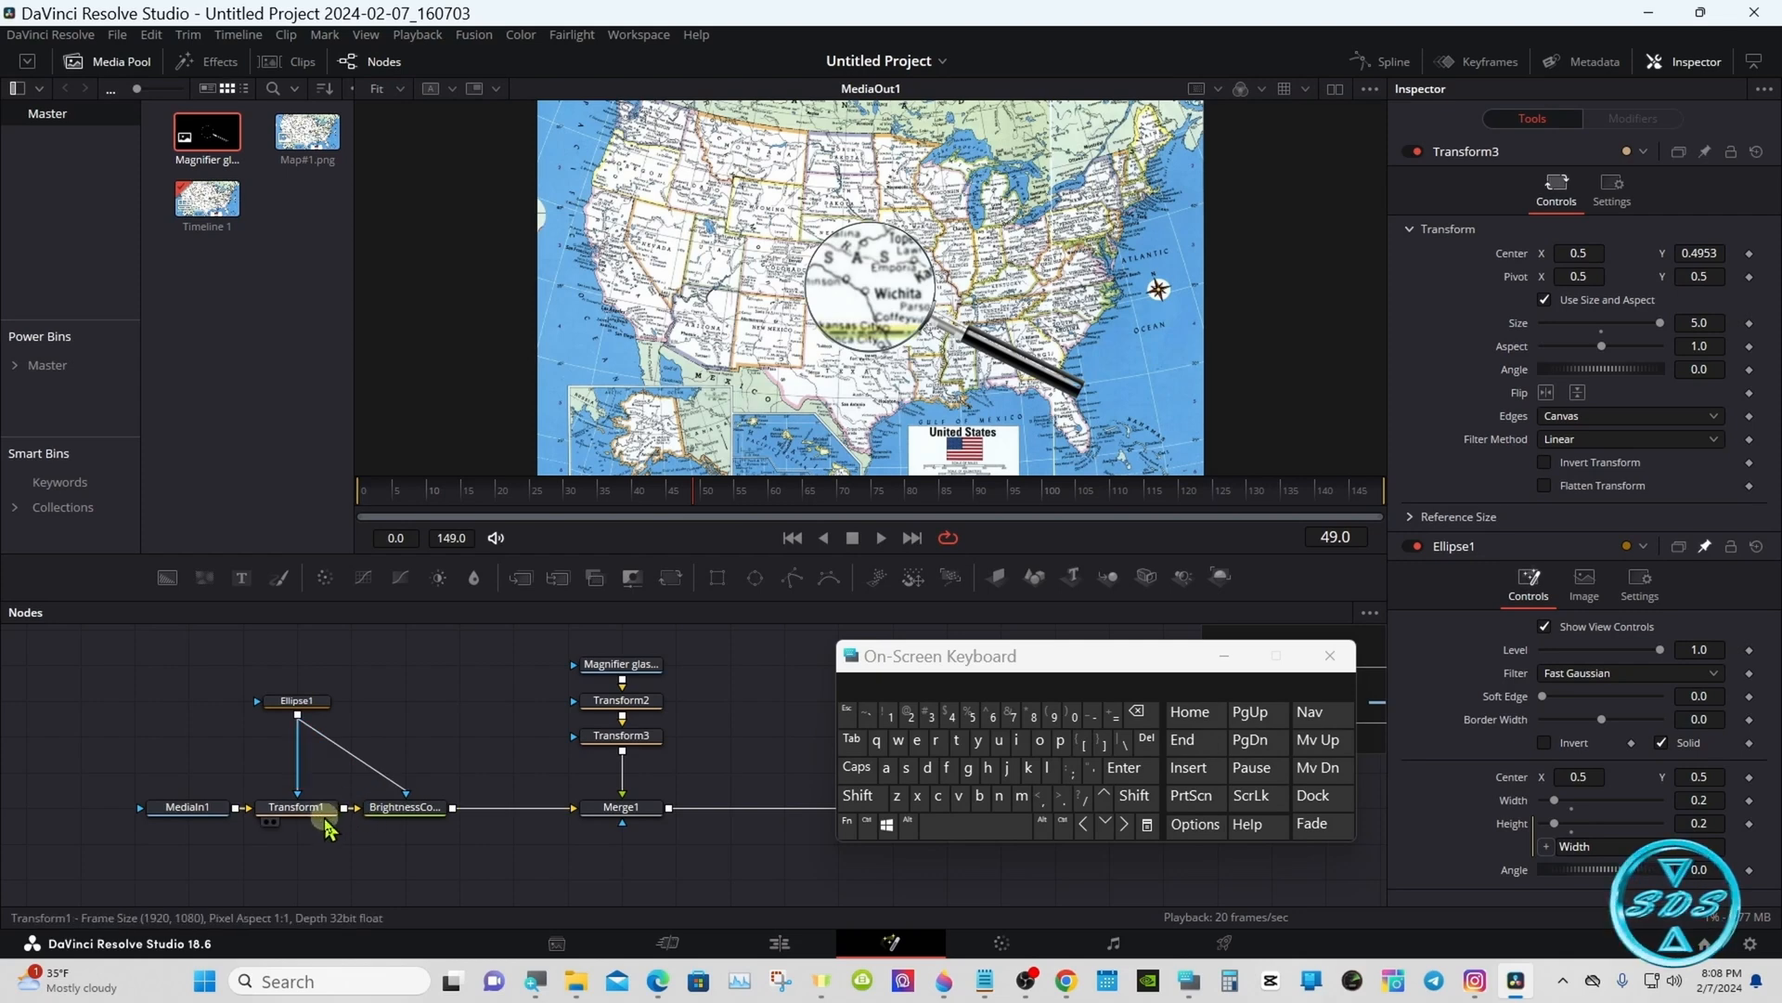
Try lowering the magnification with Transform1's Size, to about 1.32 and about 1.57
{"action": "left_click", "coordinate": [297, 806]}
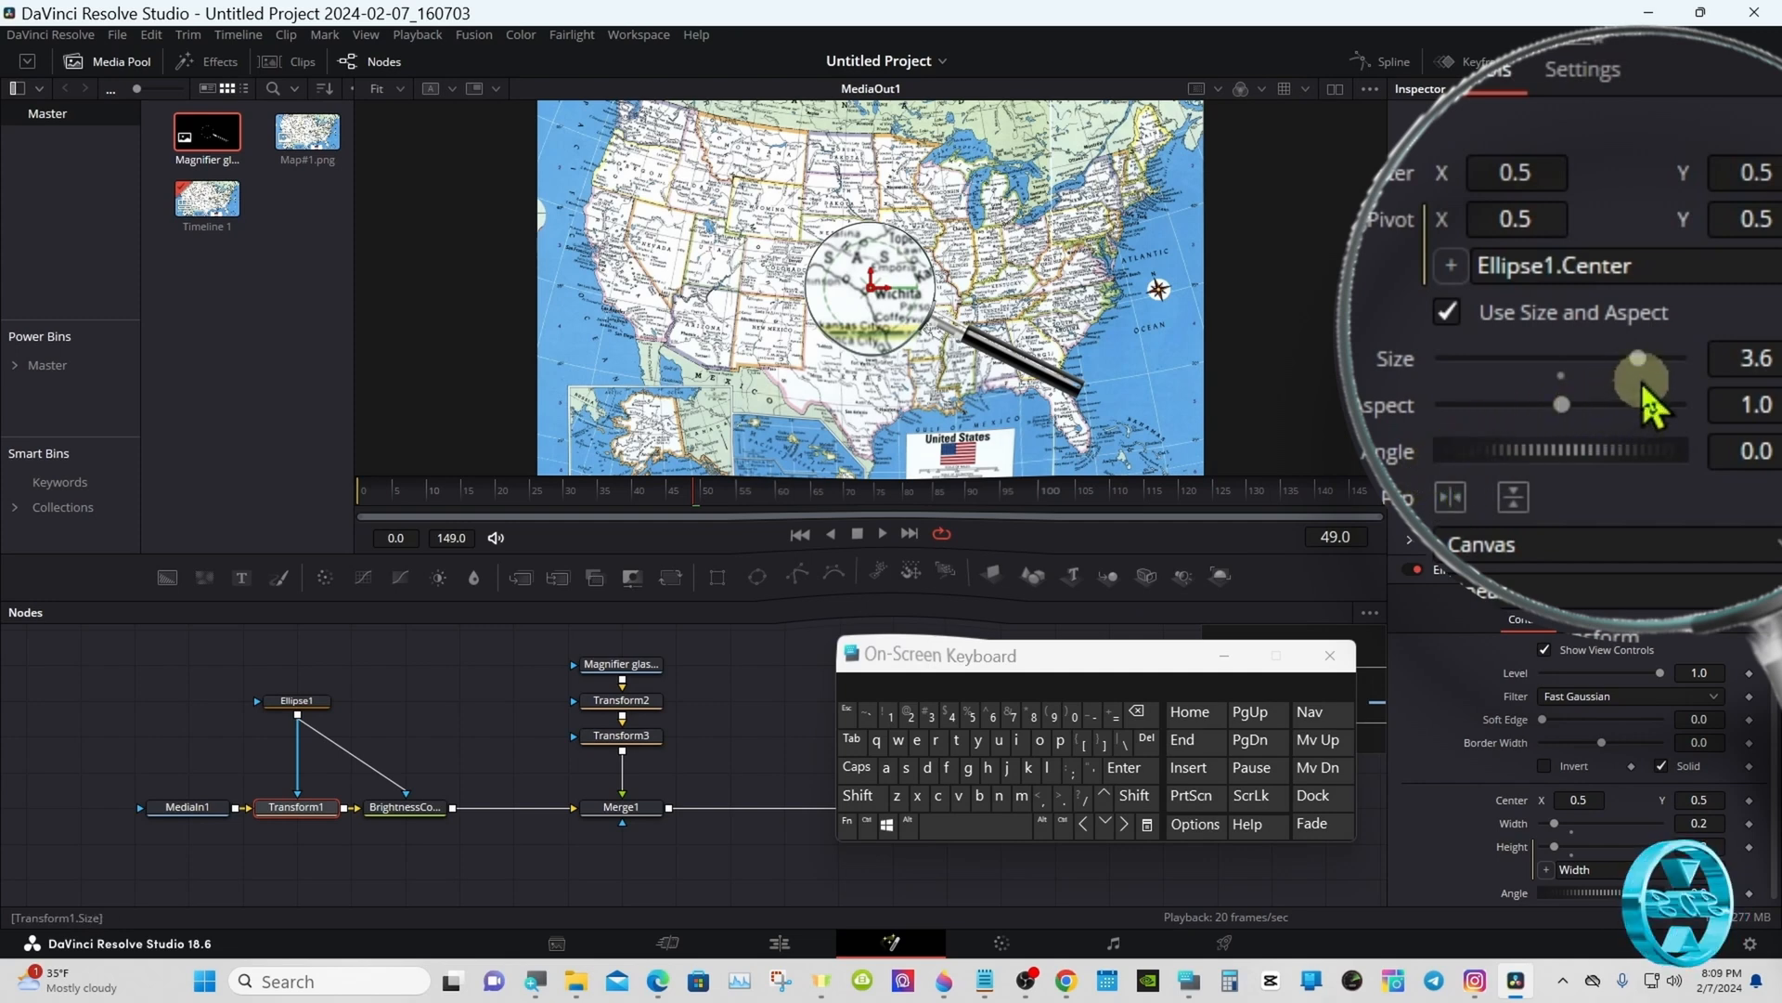
{"action": "left_click_drag", "start_coordinate": [1643, 371], "coordinate": [1602, 369]}
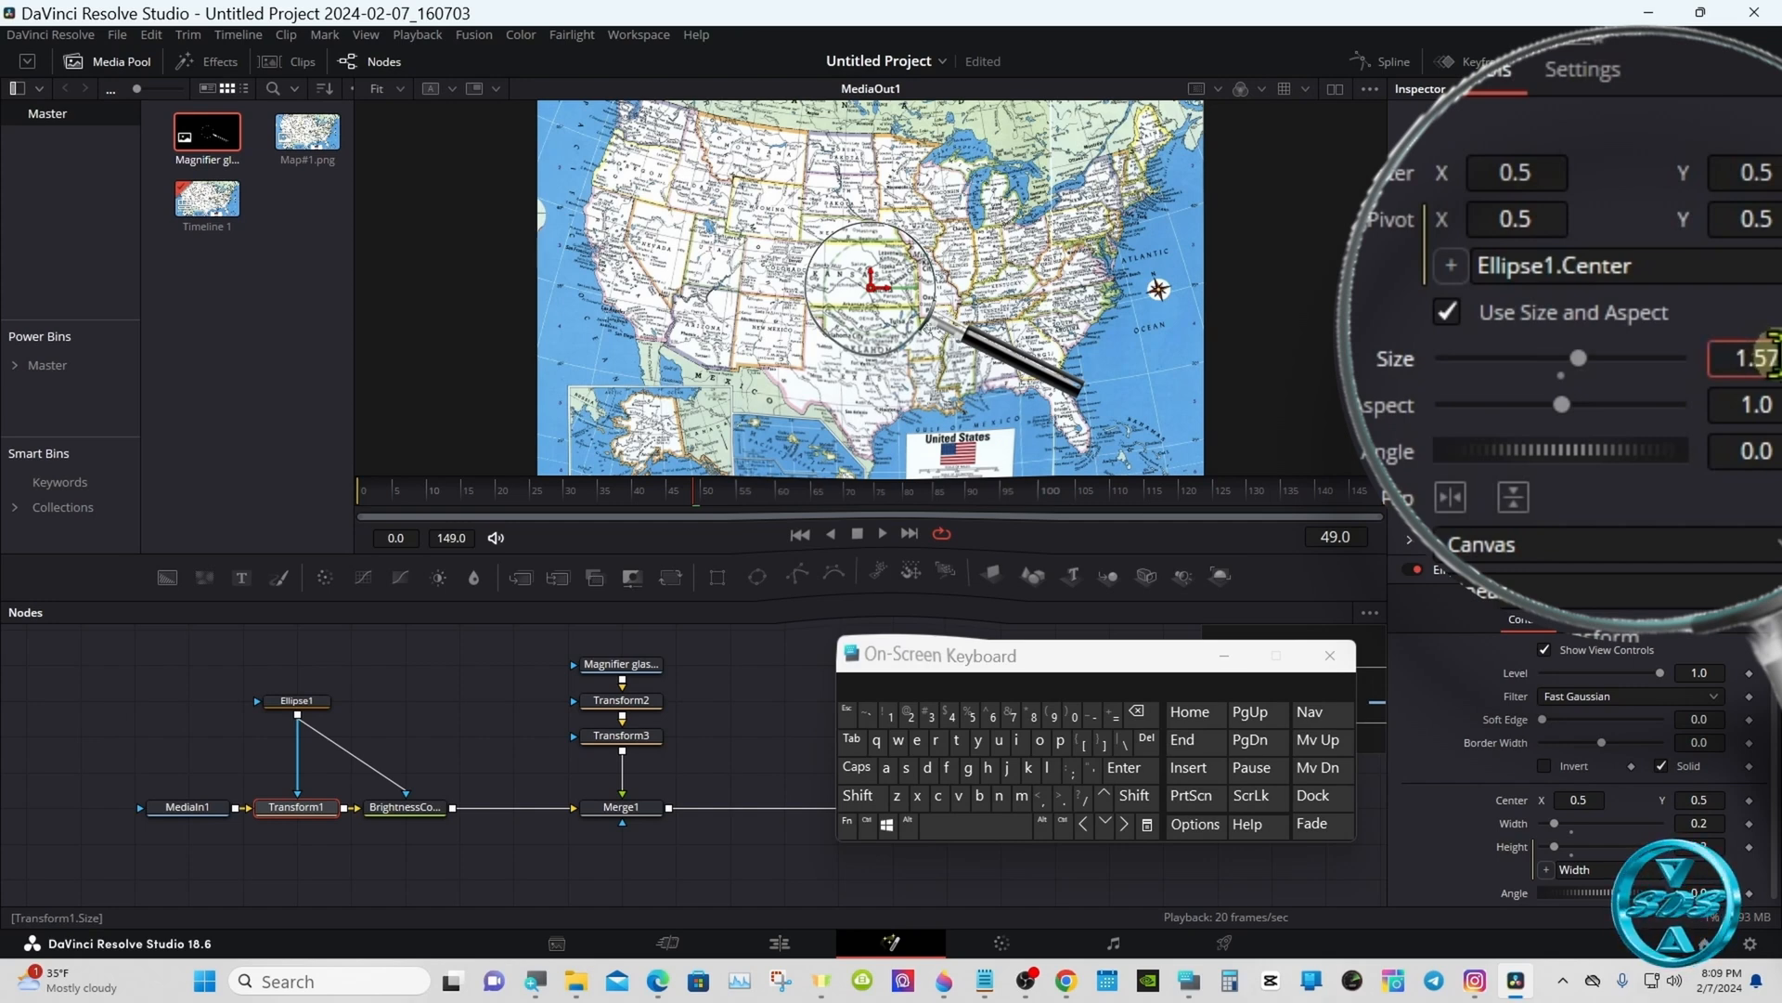
{"action": "left_click_drag", "start_coordinate": [1602, 366], "coordinate": [1588, 361]}
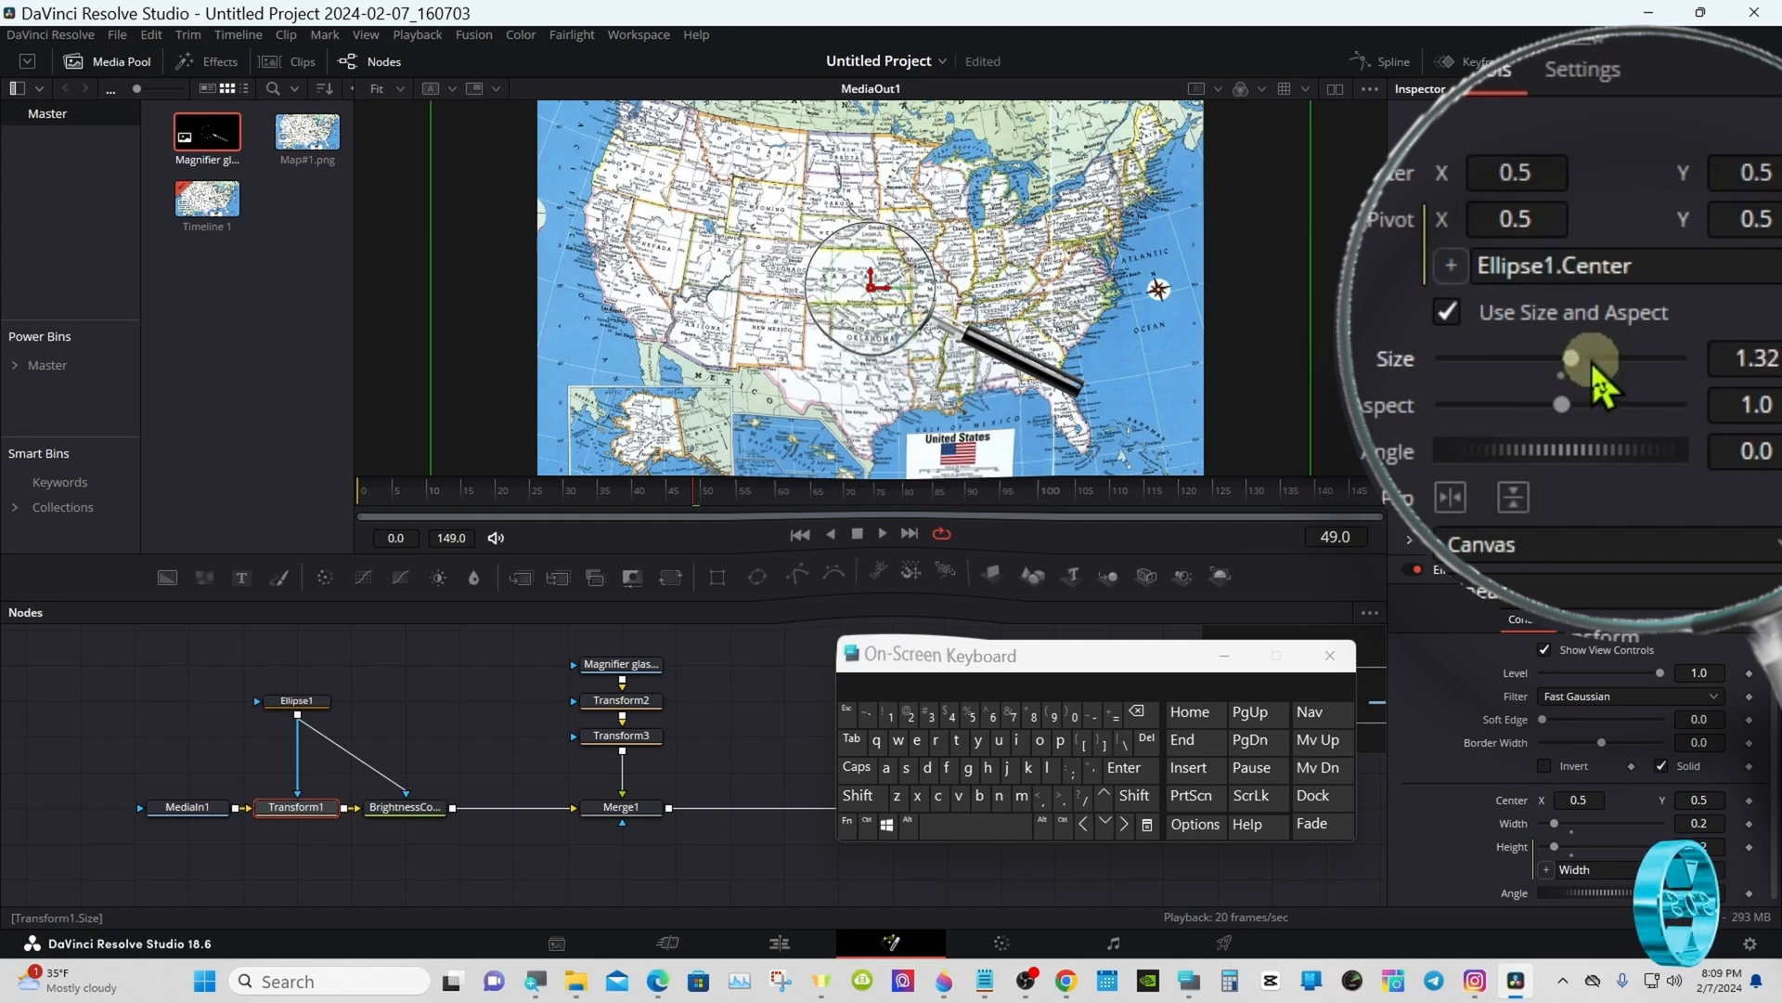
{"action": "left_click", "coordinate": [1751, 358]}
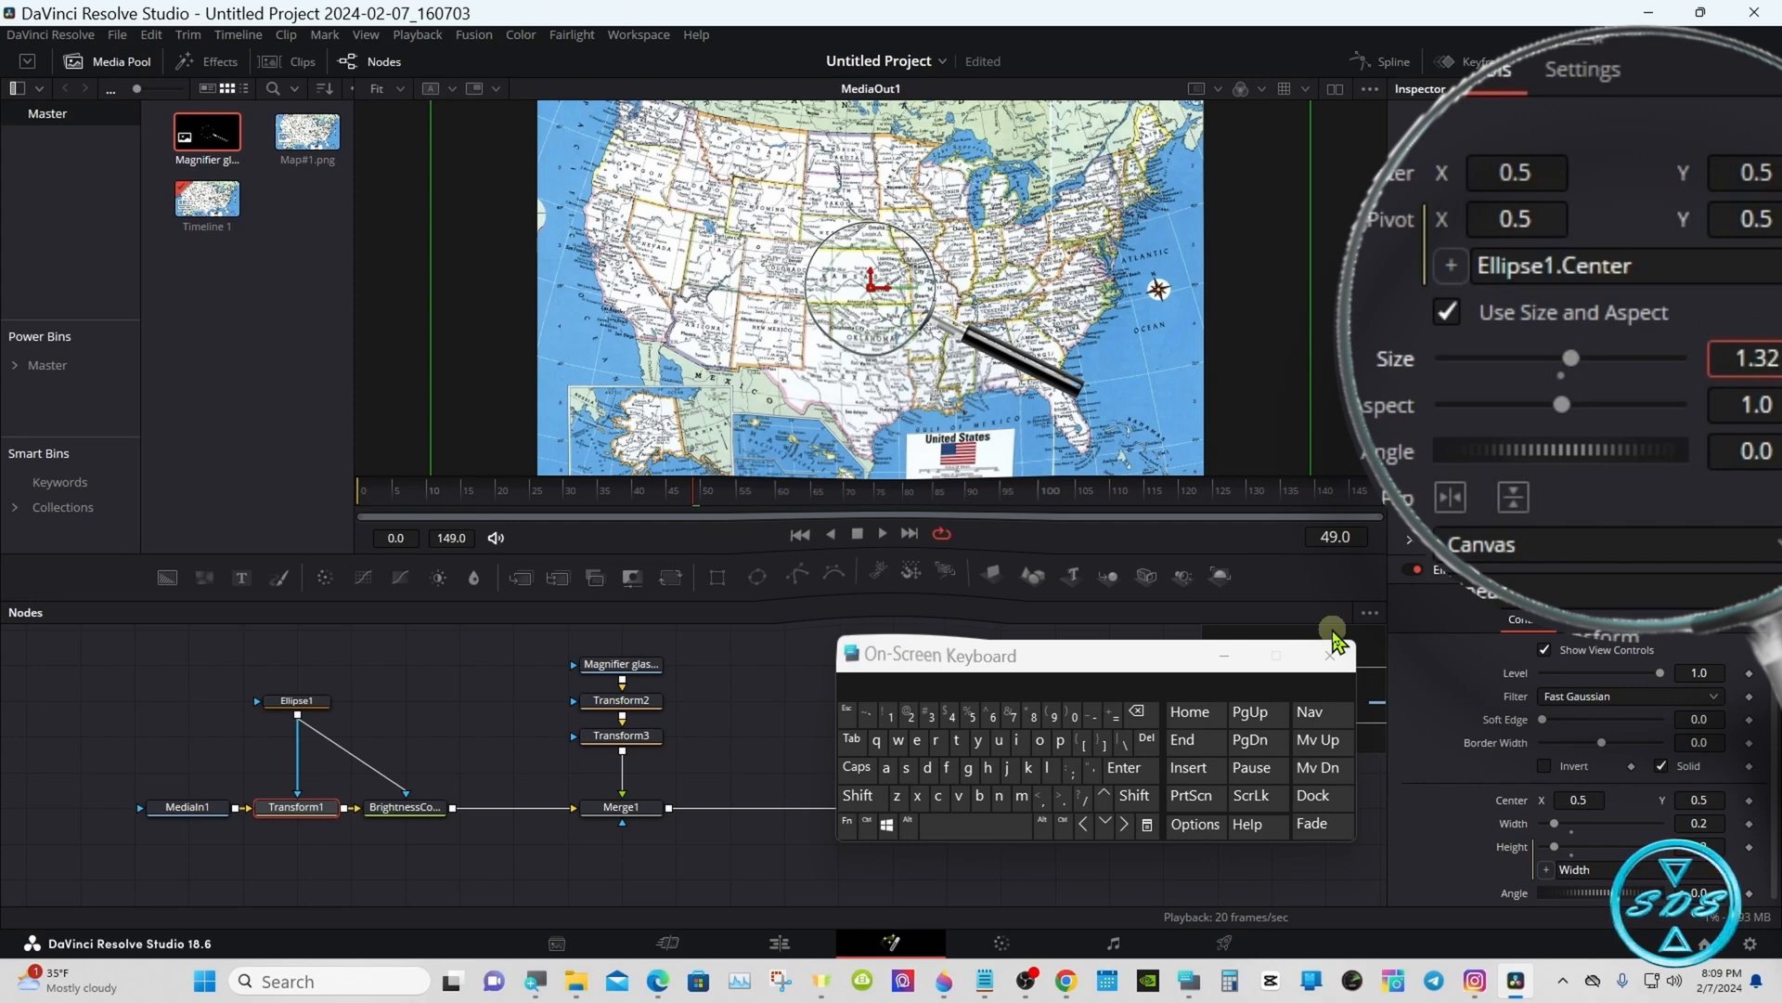
{"action": "left_click", "coordinate": [1139, 715]}
{"action": "left_click", "coordinate": [1139, 715]}
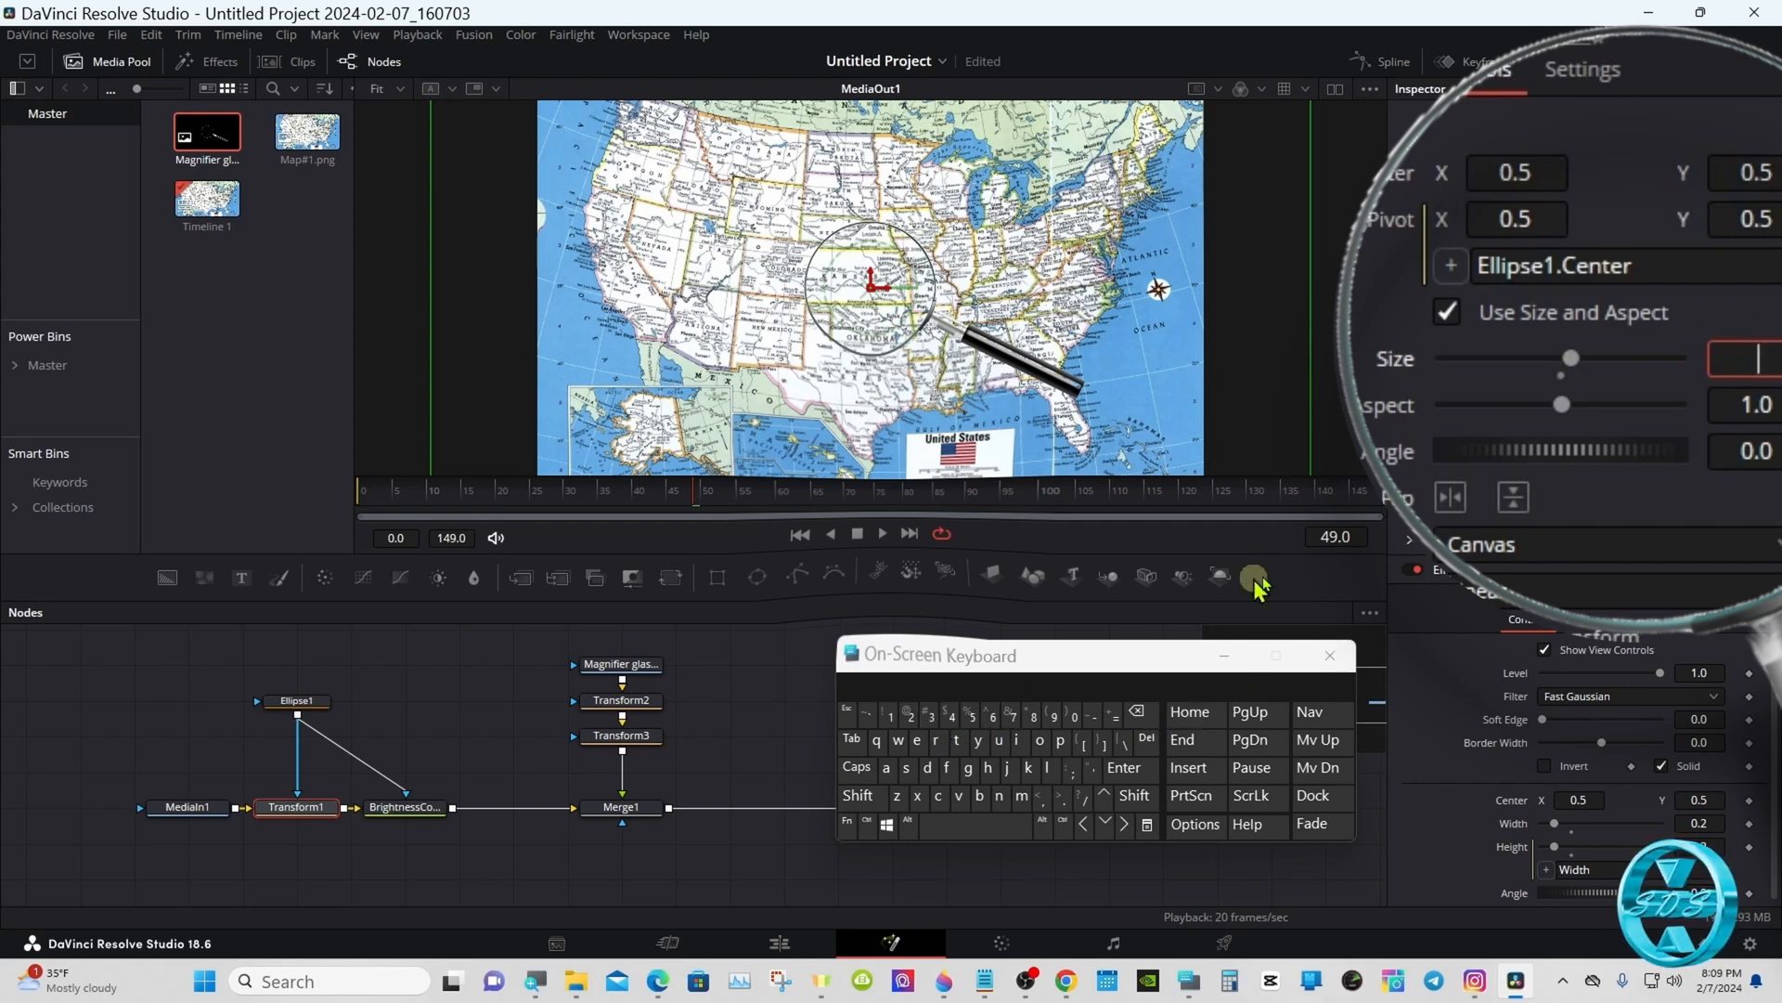
{"action": "mouse_move", "coordinate": [1569, 358]}
{"action": "left_mouse_down"}
{"action": "mouse_move", "coordinate": [1557, 343]}
{"action": "mouse_move", "coordinate": [1576, 332]}
{"action": "left_mouse_up"}
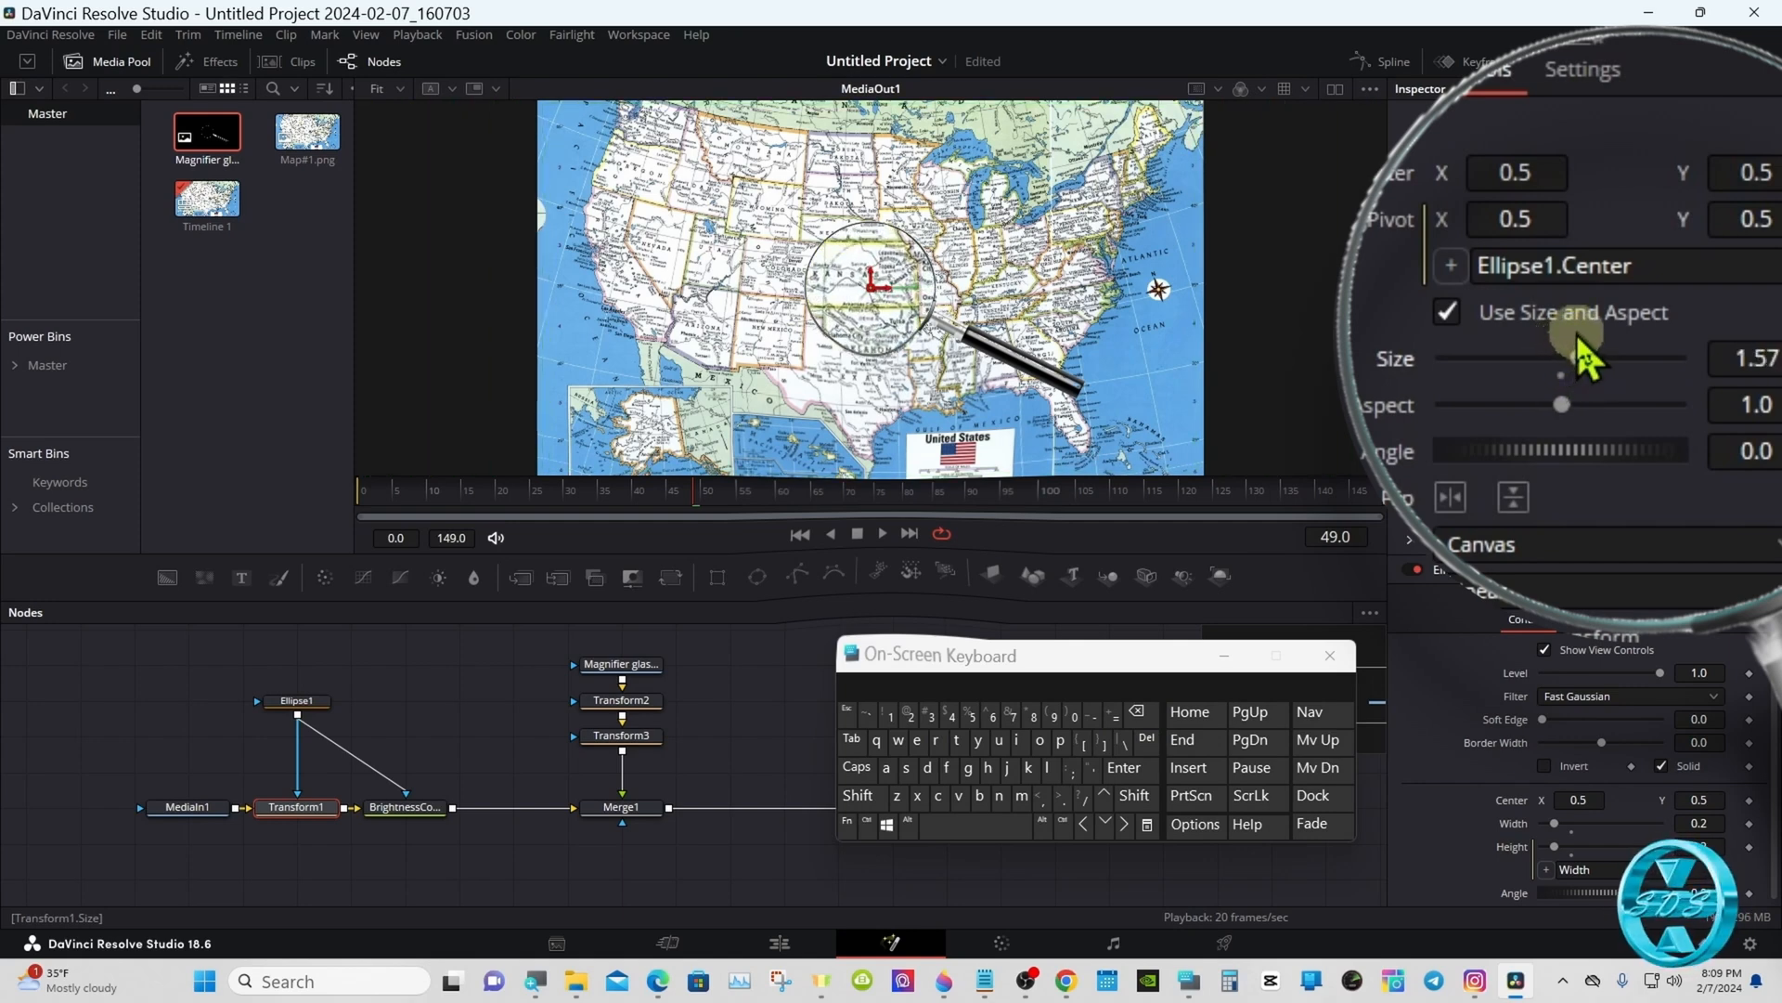
Set Transform1's Size to 2.0
{"action": "left_click", "coordinate": [1774, 357]}
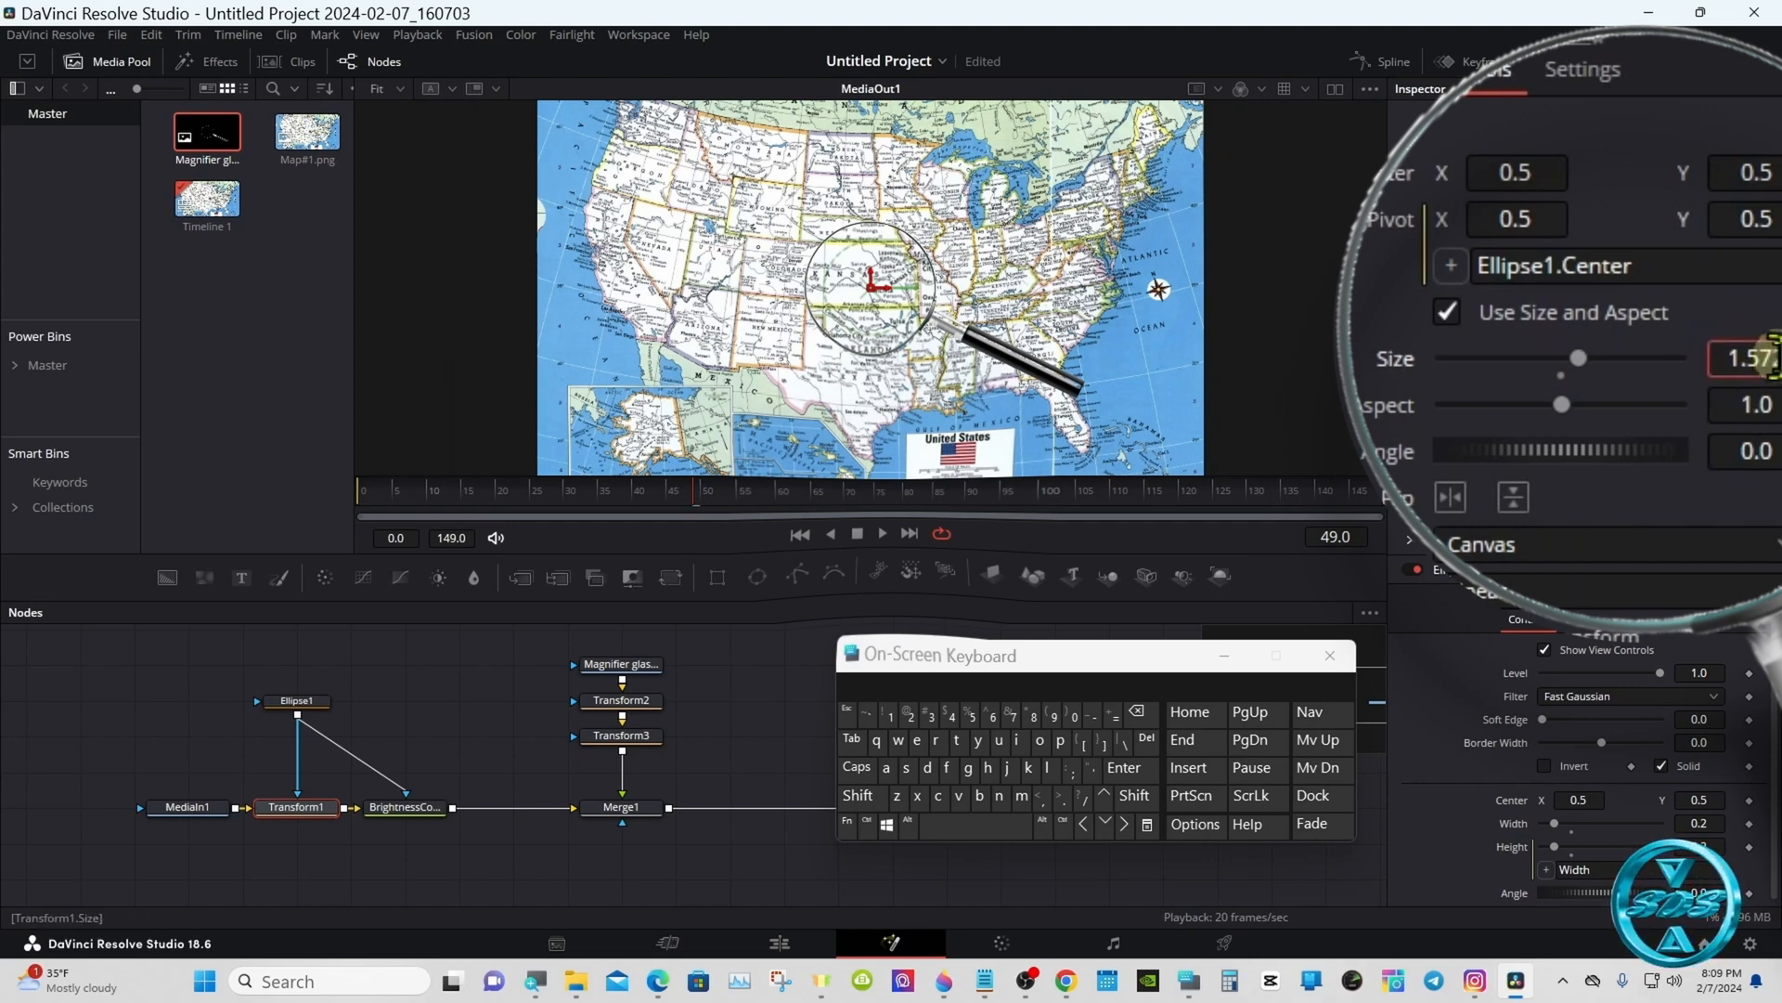
{"action": "left_click", "coordinate": [1147, 719]}
{"action": "left_click", "coordinate": [1150, 721]}
{"action": "left_click", "coordinate": [1151, 724]}
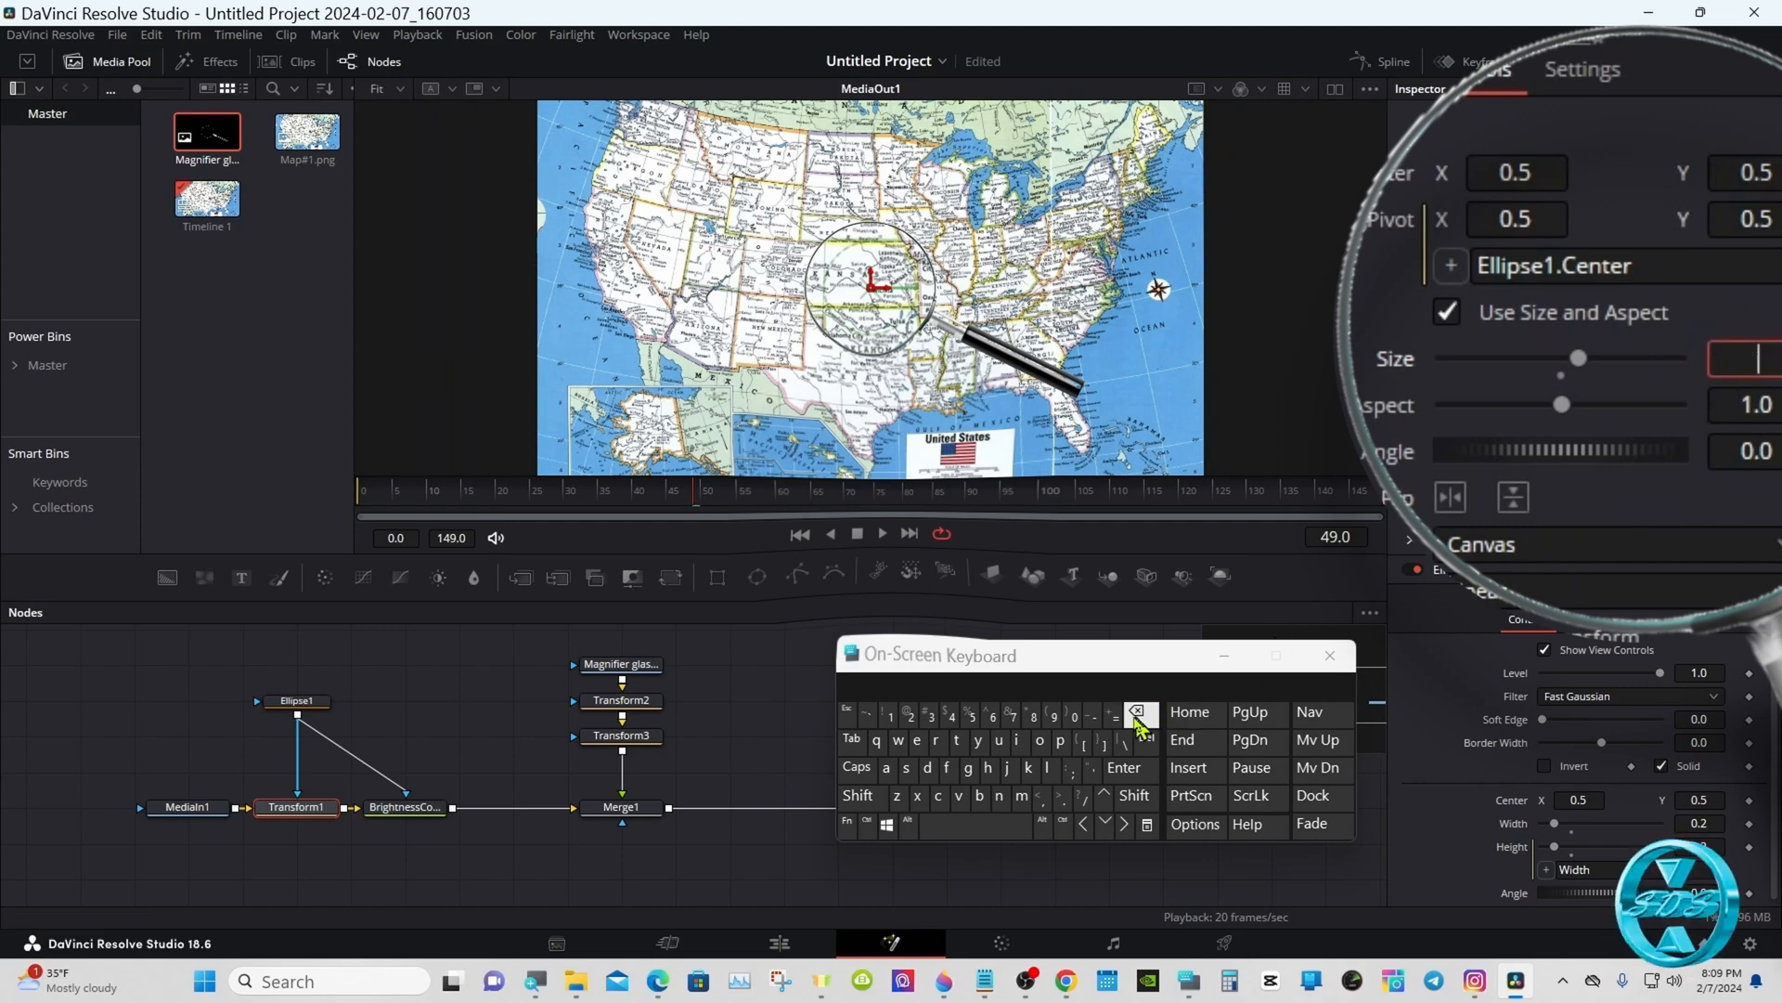
{"action": "left_click", "coordinate": [1124, 768]}
Shift the magnifier image, Transform2, Transform3 and Merge1 nodes together toward MediaOut1 to make room after BrightnessContrast1
{"action": "left_click_drag", "start_coordinate": [975, 657], "coordinate": [1267, 661]}
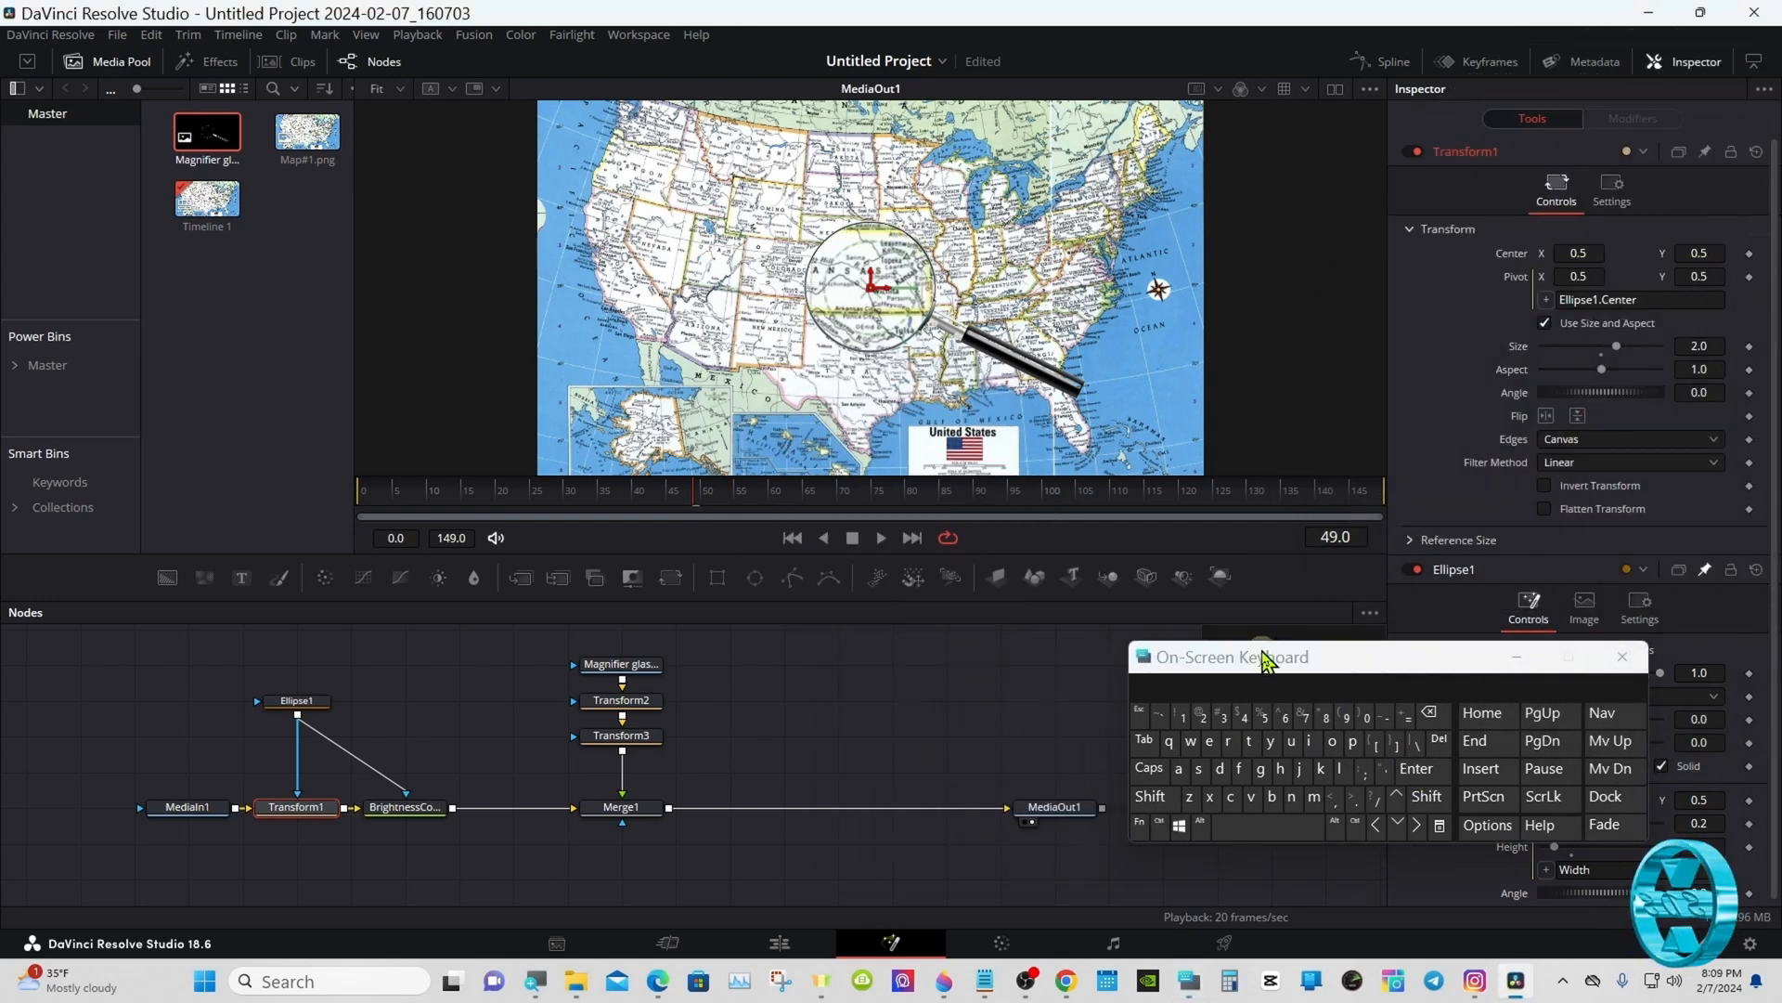
{"action": "left_click_drag", "start_coordinate": [583, 640], "coordinate": [715, 817]}
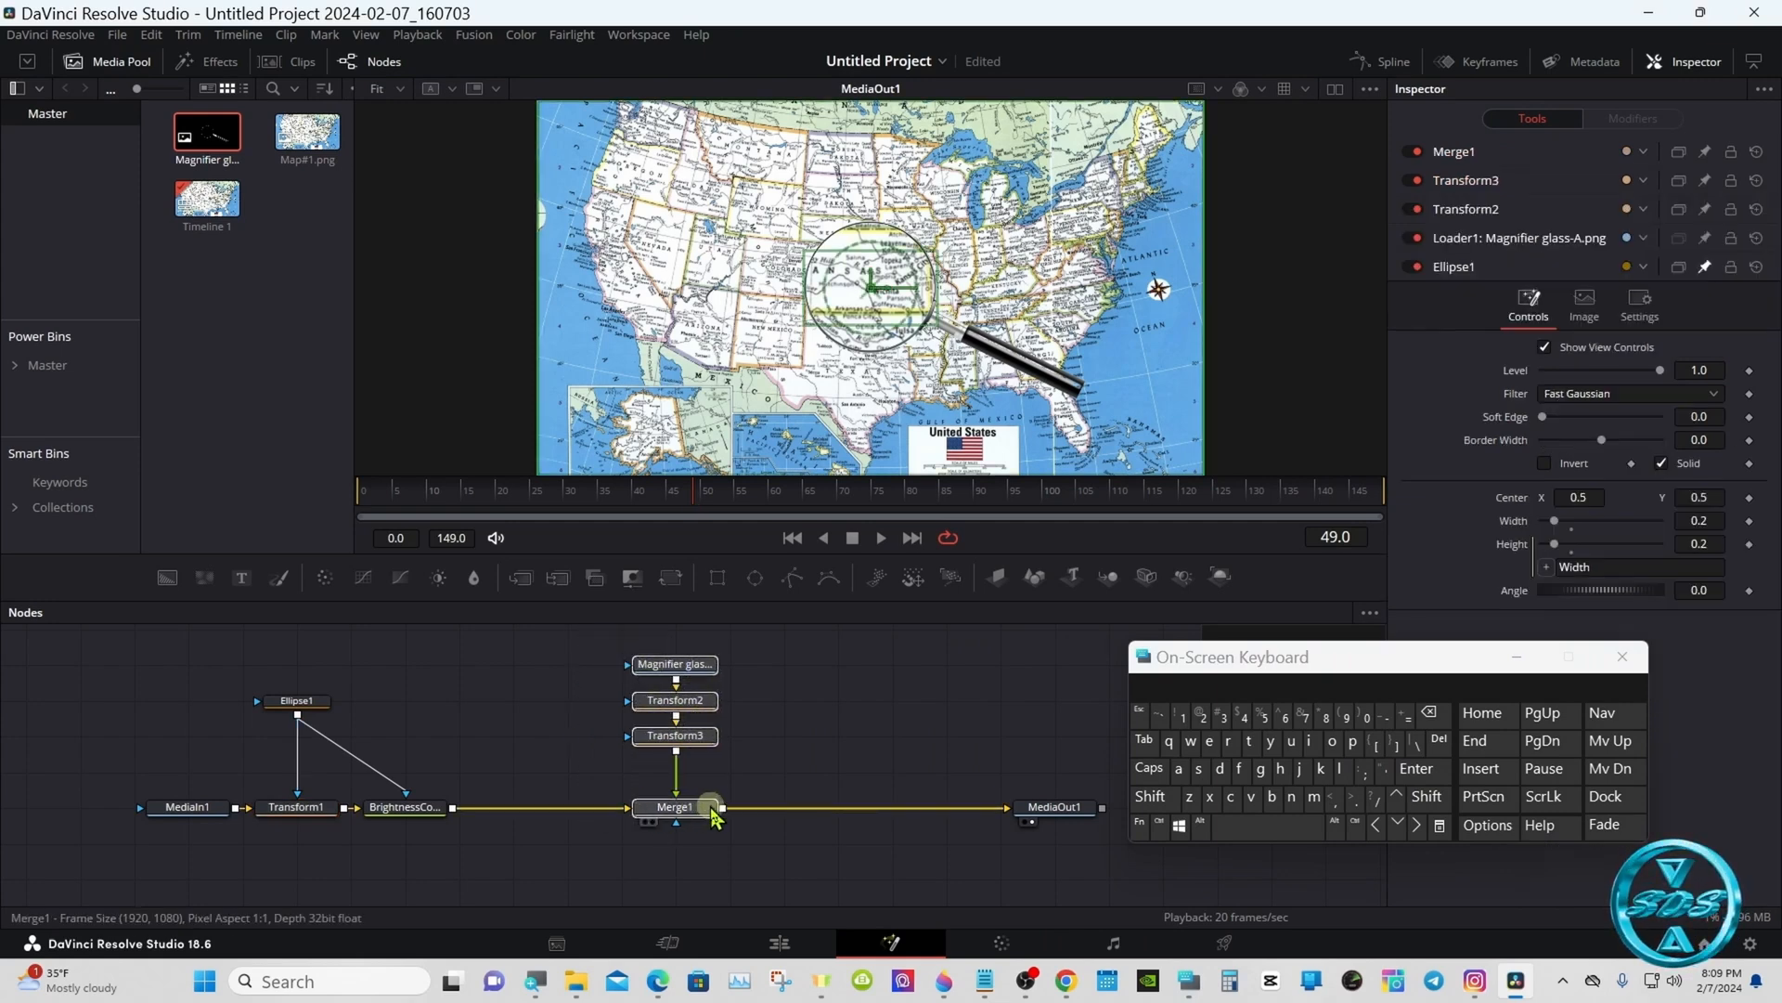
{"action": "left_click", "coordinate": [711, 814]}
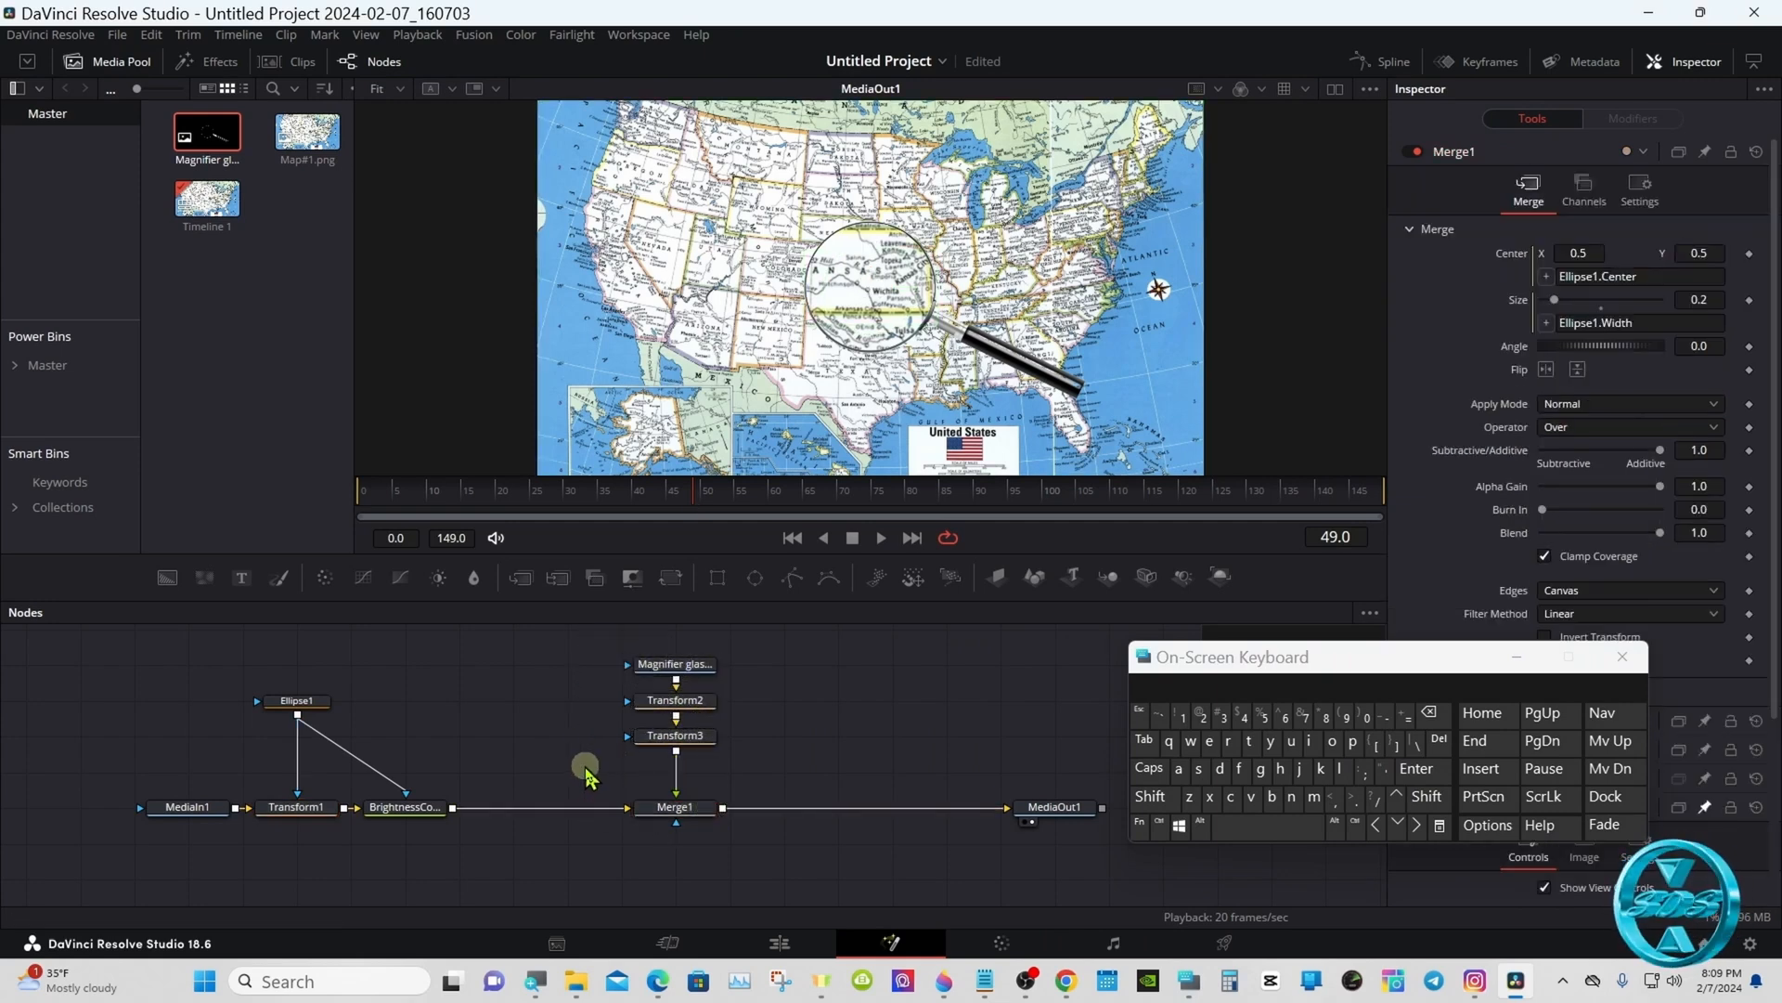
Insert a Dent (Dnt) node between BrightnessContrast1 and Merge1
{"action": "left_click", "coordinate": [401, 807]}
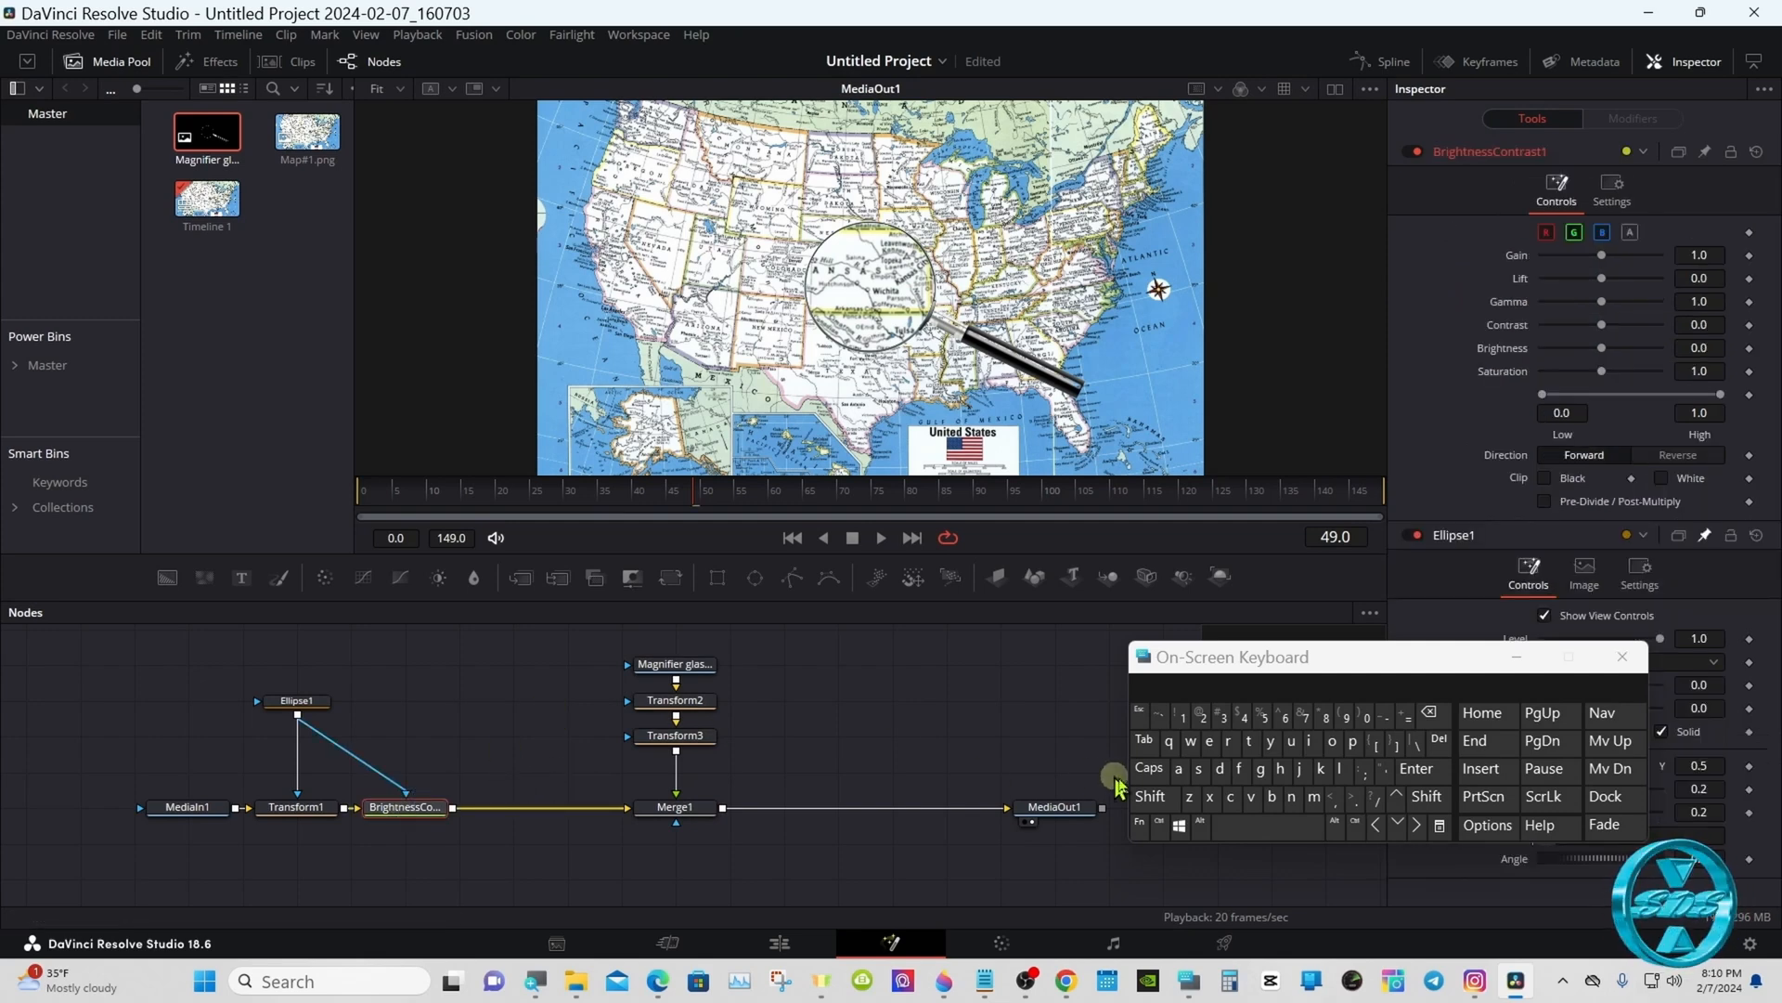
{"action": "left_click", "coordinate": [1172, 803]}
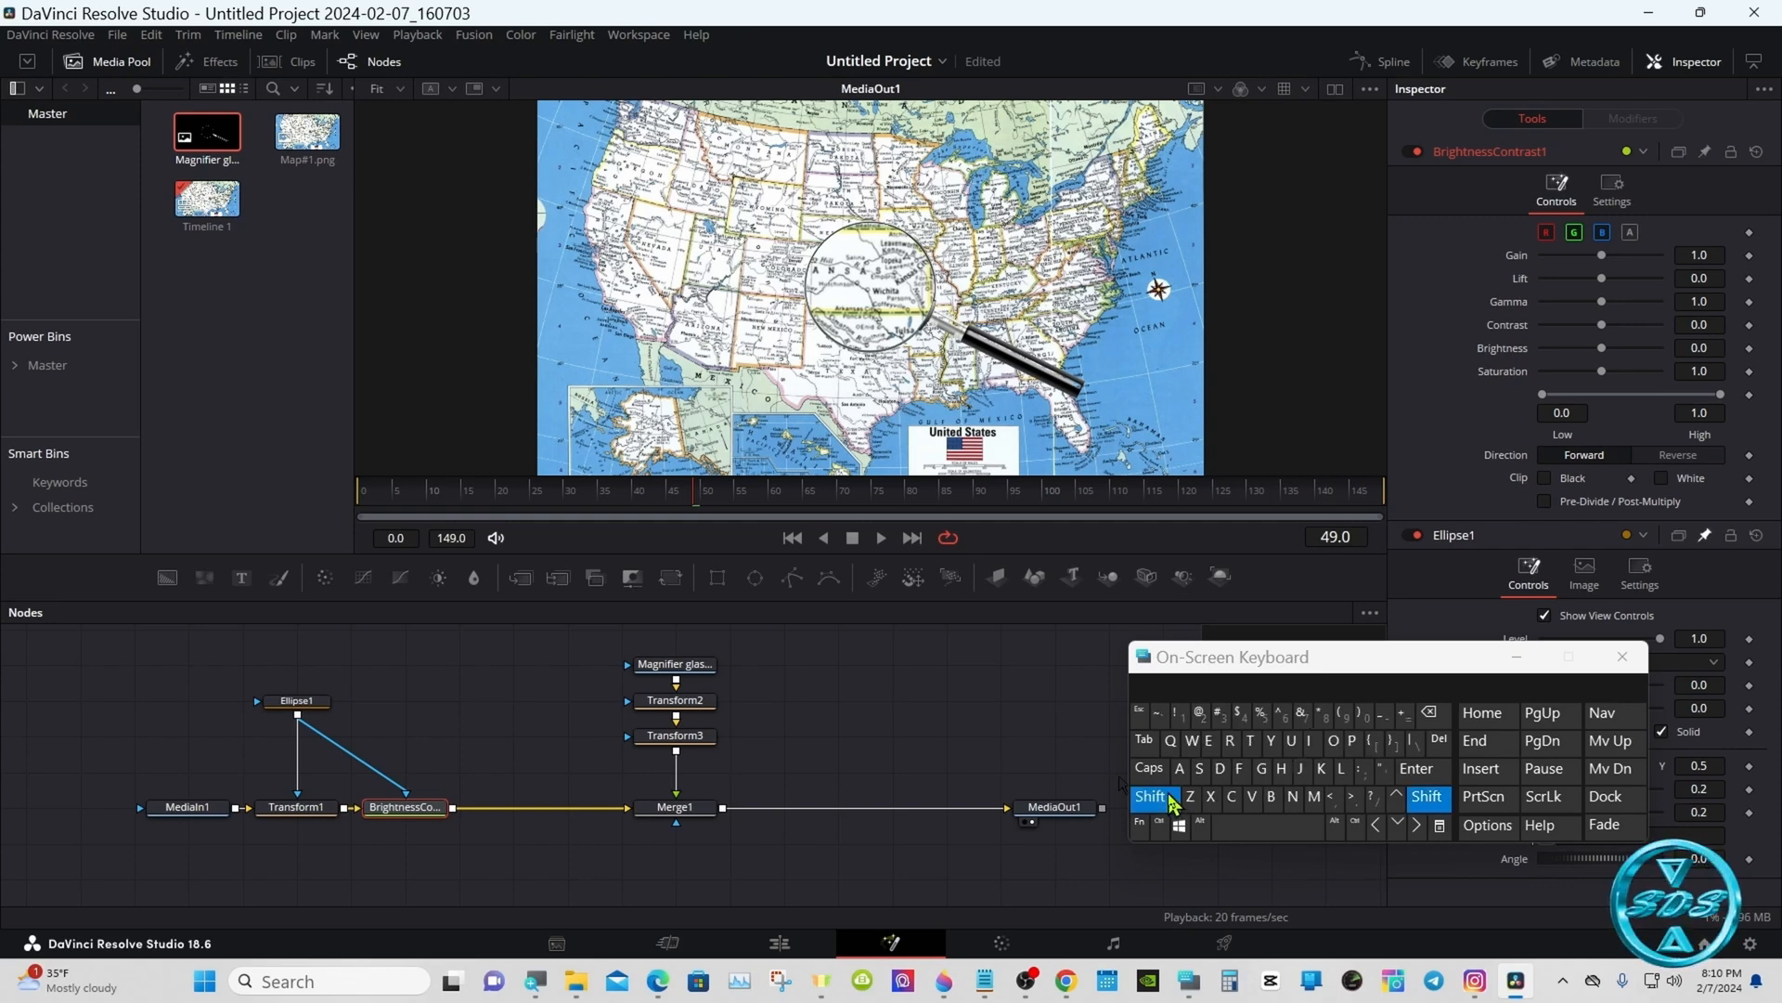
{"action": "left_click", "coordinate": [1237, 829]}
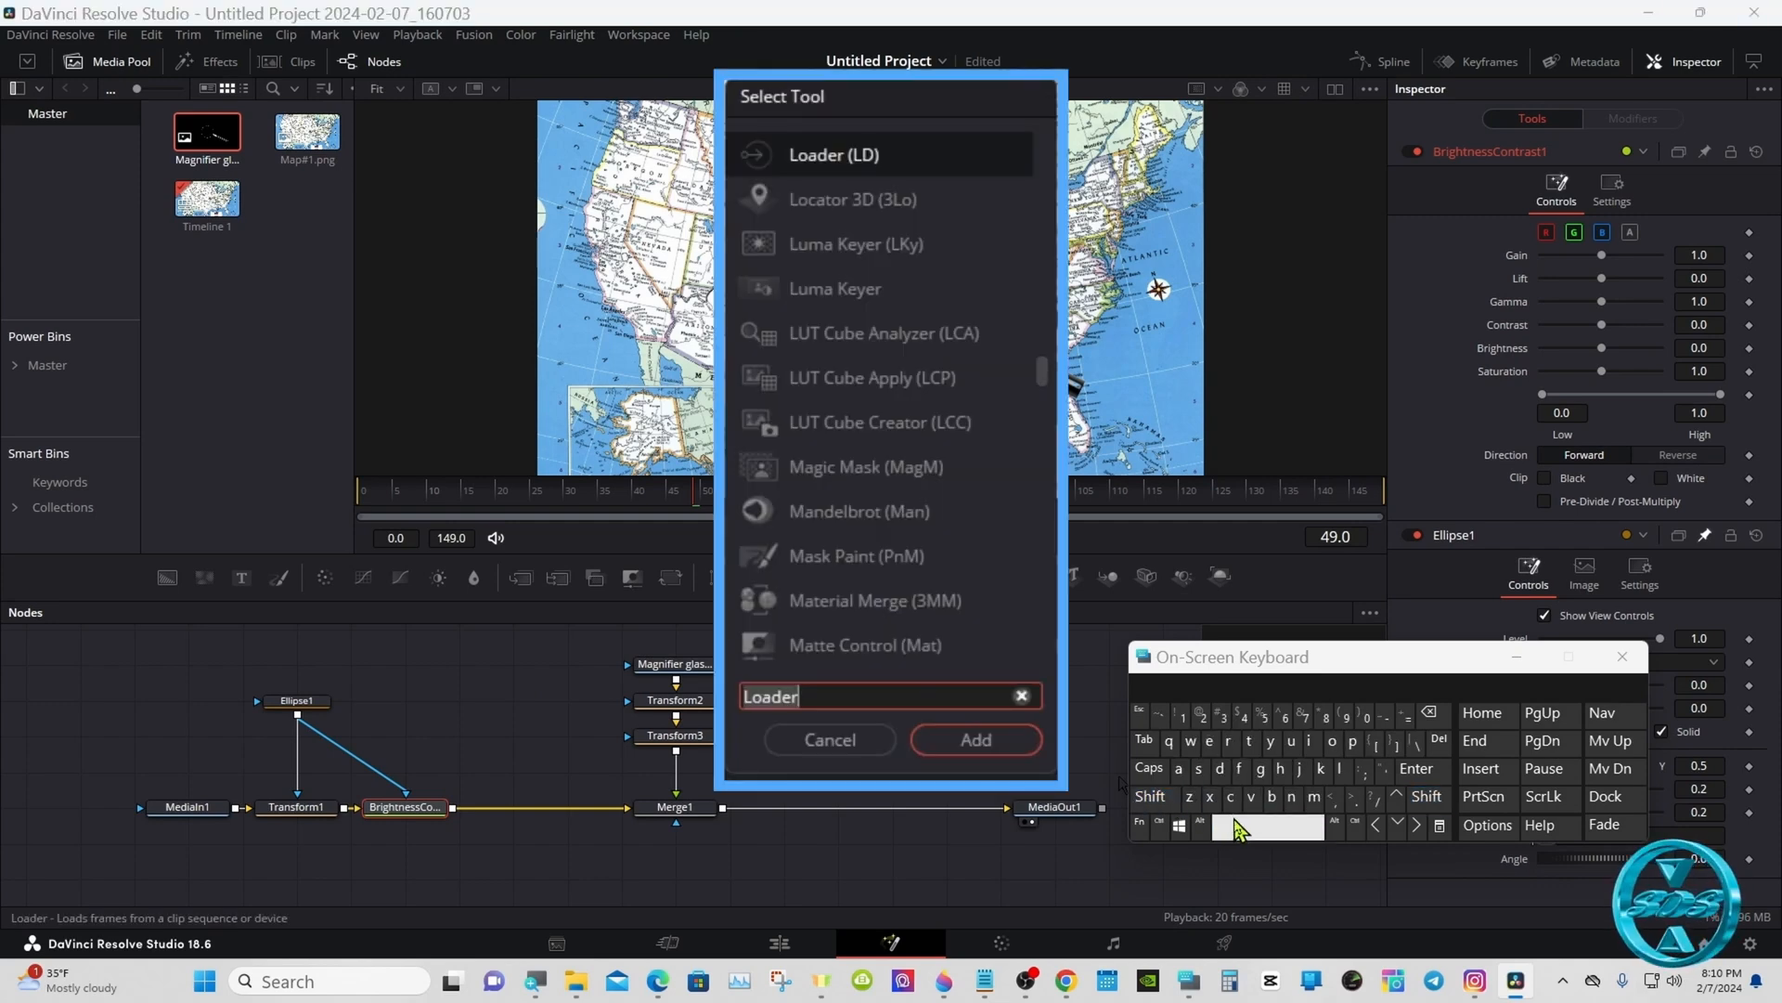
{"action": "left_click", "coordinate": [1220, 769]}
{"action": "left_click", "coordinate": [1209, 740]}
{"action": "left_click", "coordinate": [1313, 799]}
{"action": "left_click", "coordinate": [1249, 741]}
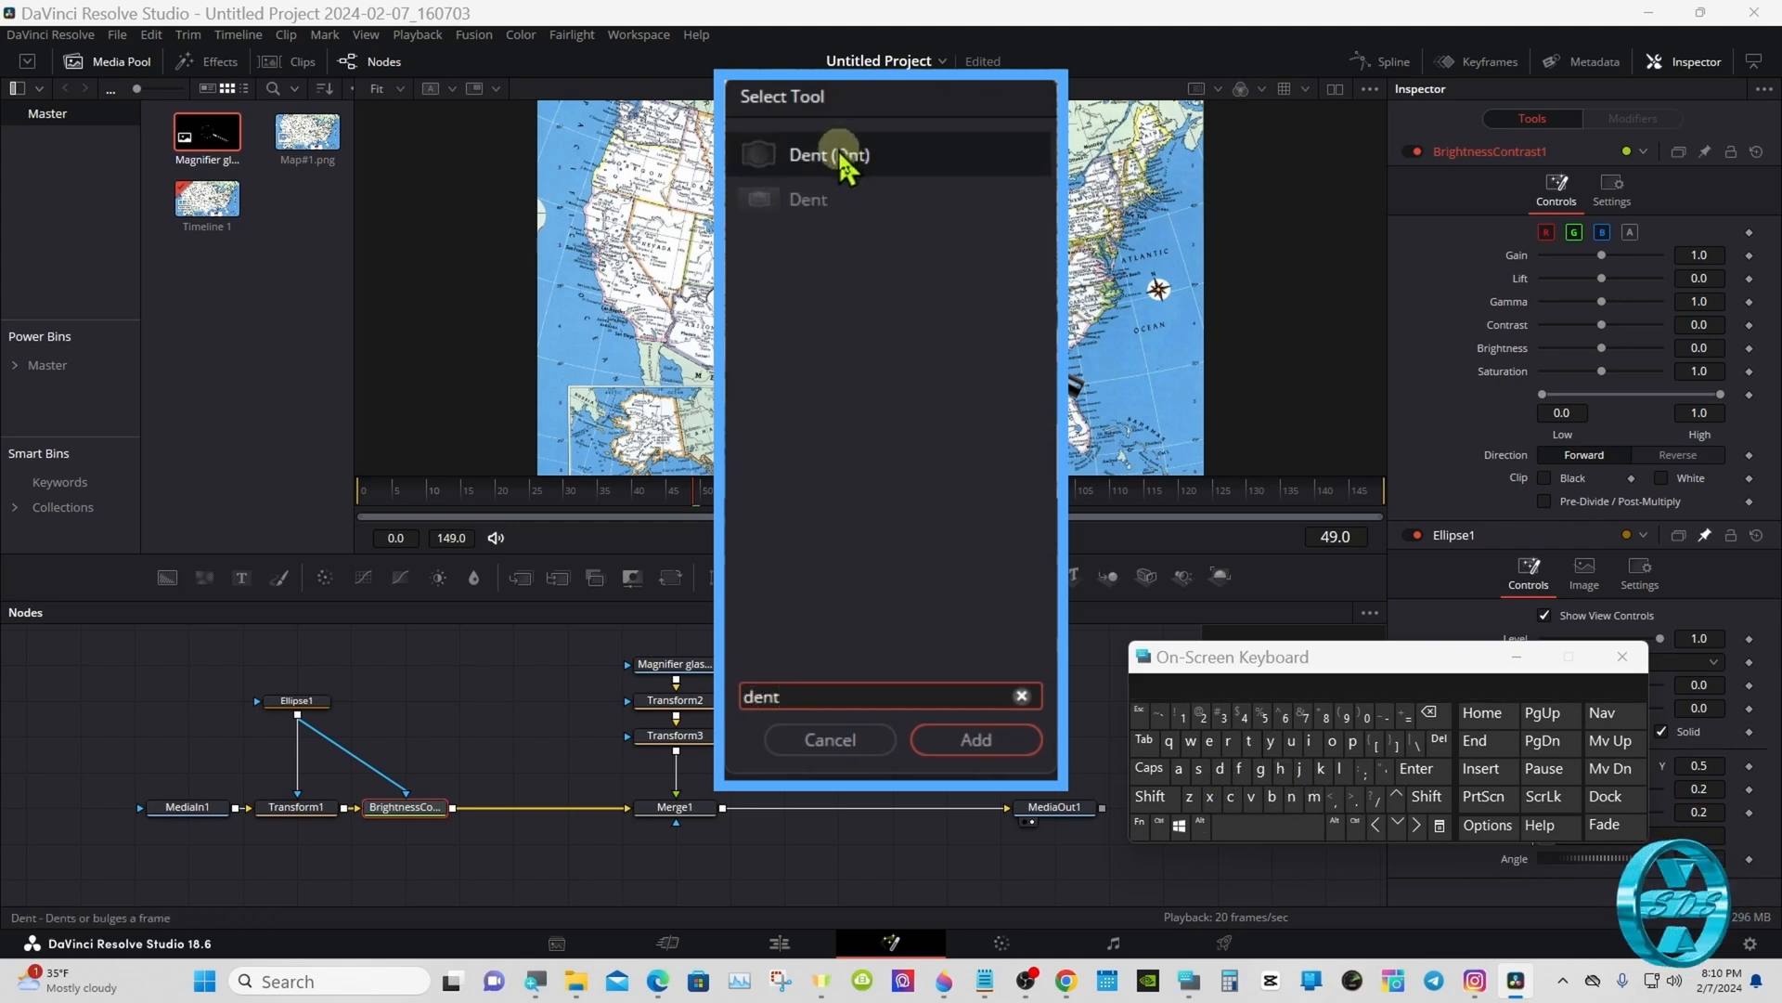
{"action": "left_click", "coordinate": [868, 195]}
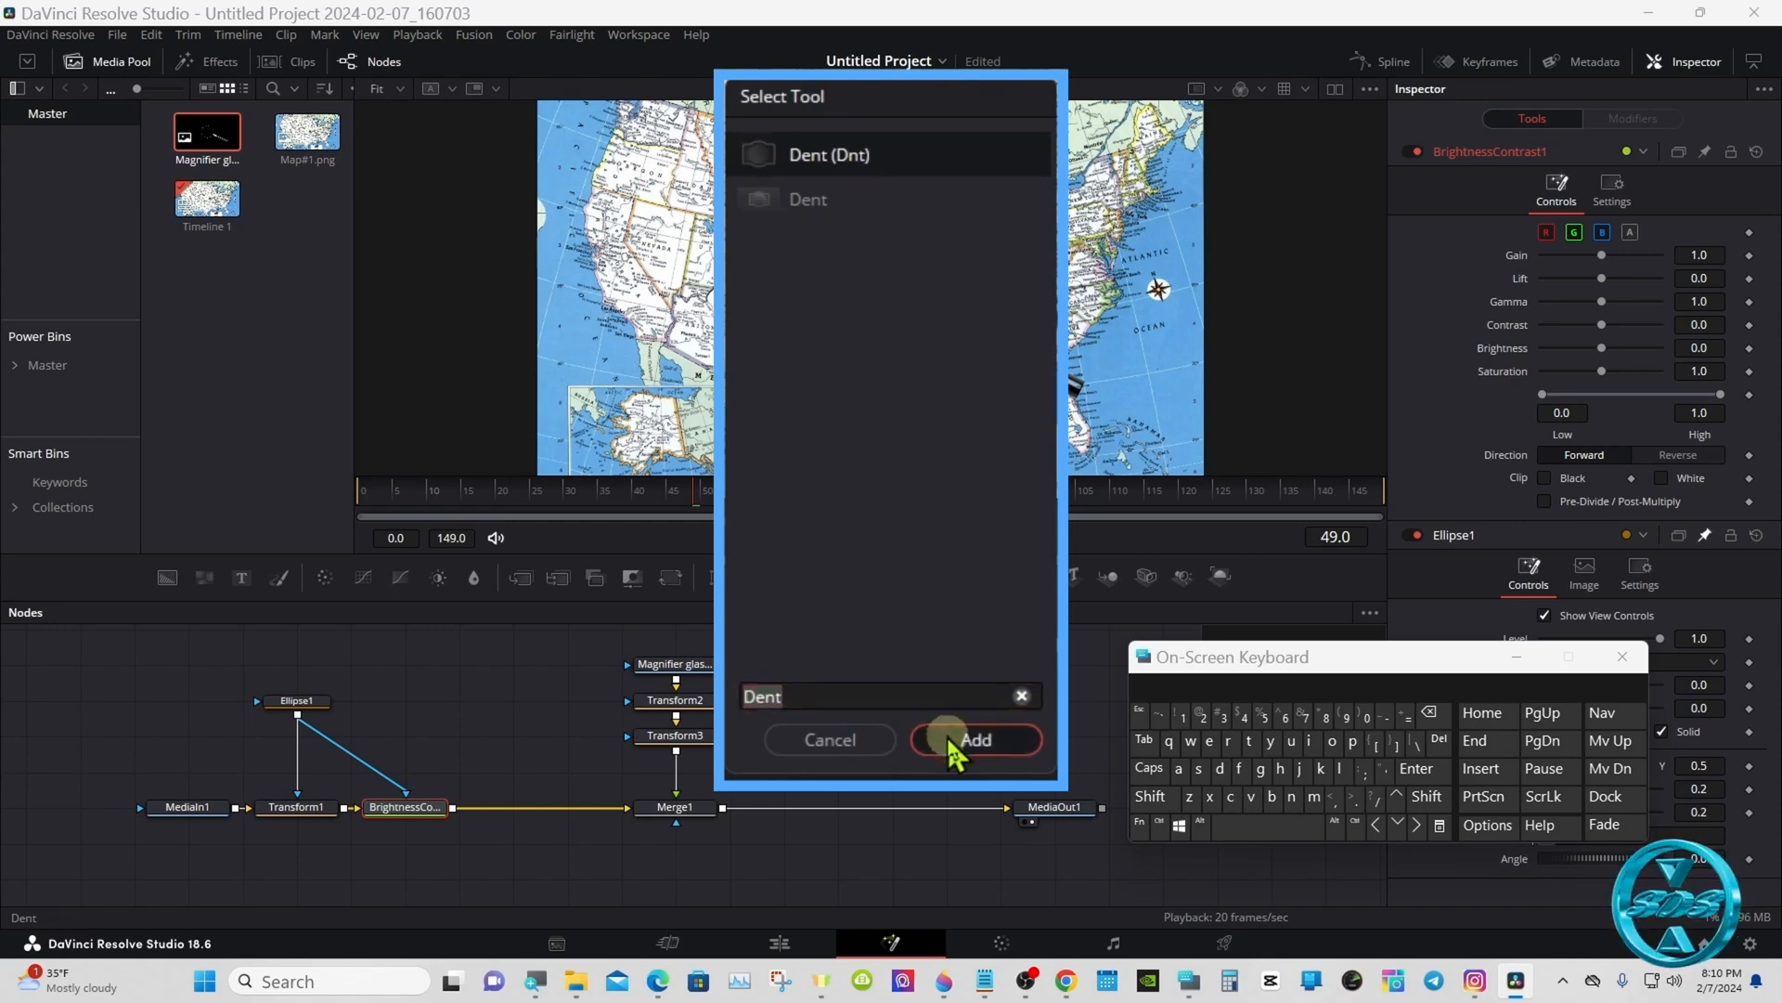
{"action": "left_click", "coordinate": [956, 739]}
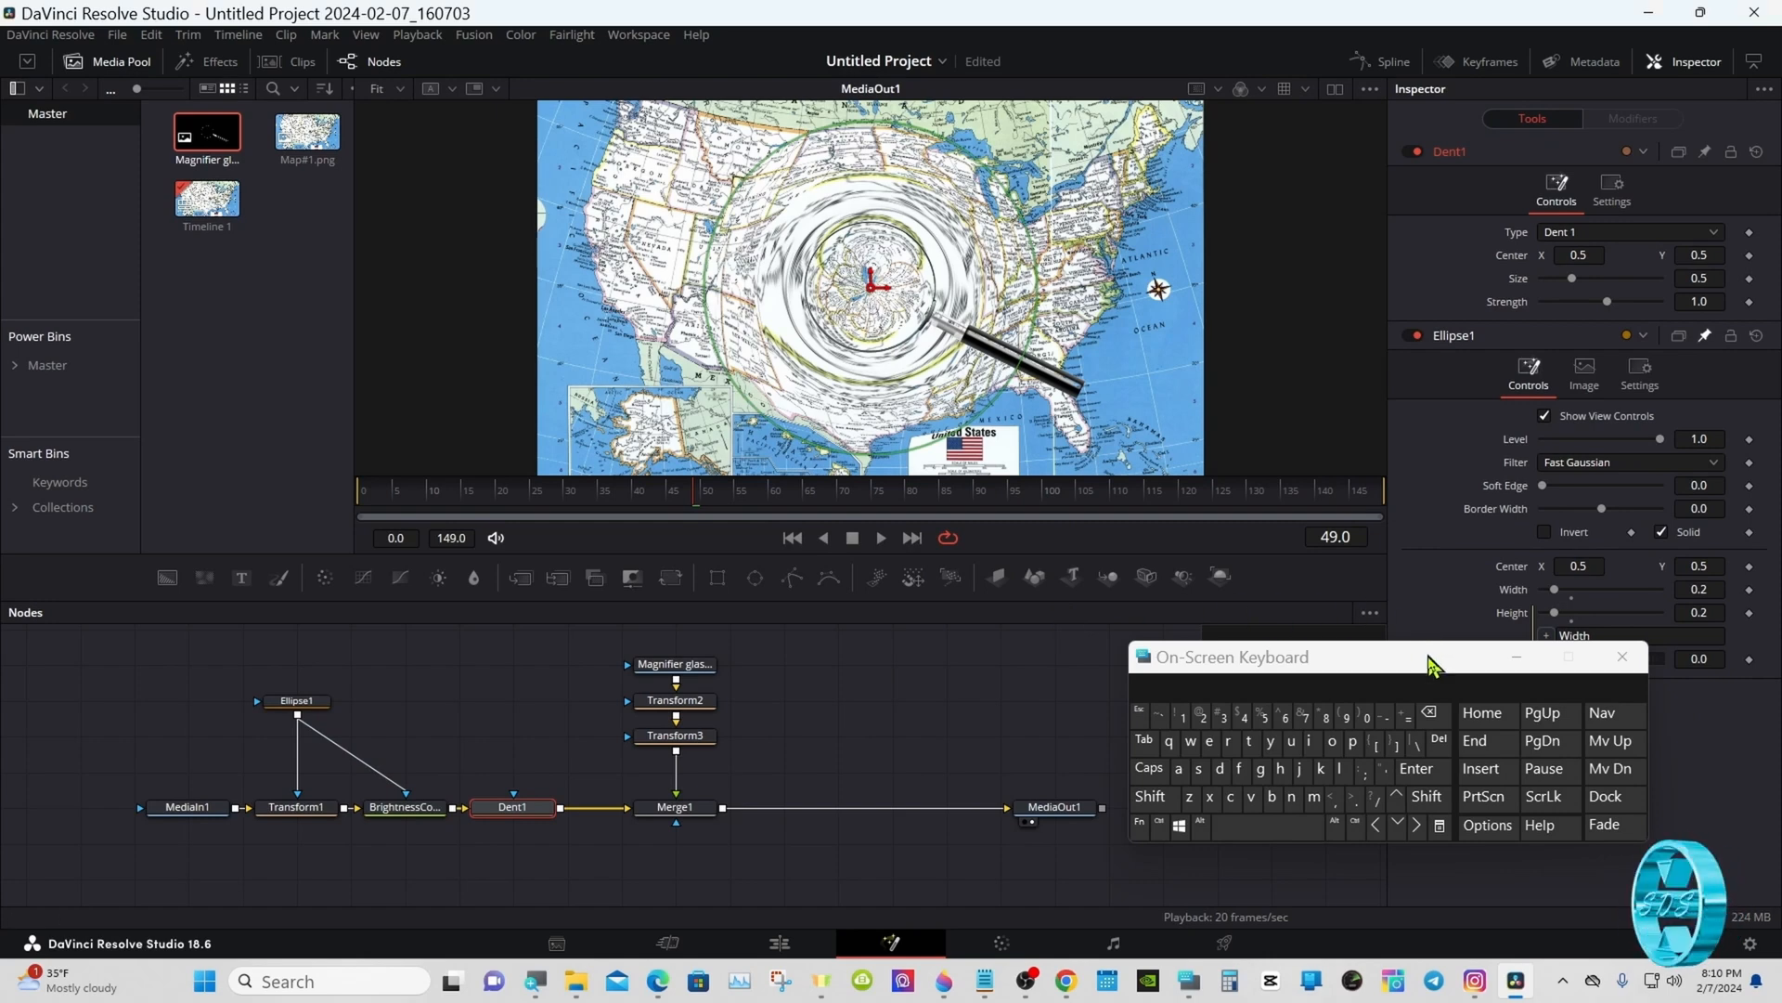
Change the distortion type of the Dent1 node to Dent 2
{"action": "left_click_drag", "start_coordinate": [1420, 659], "coordinate": [1114, 661]}
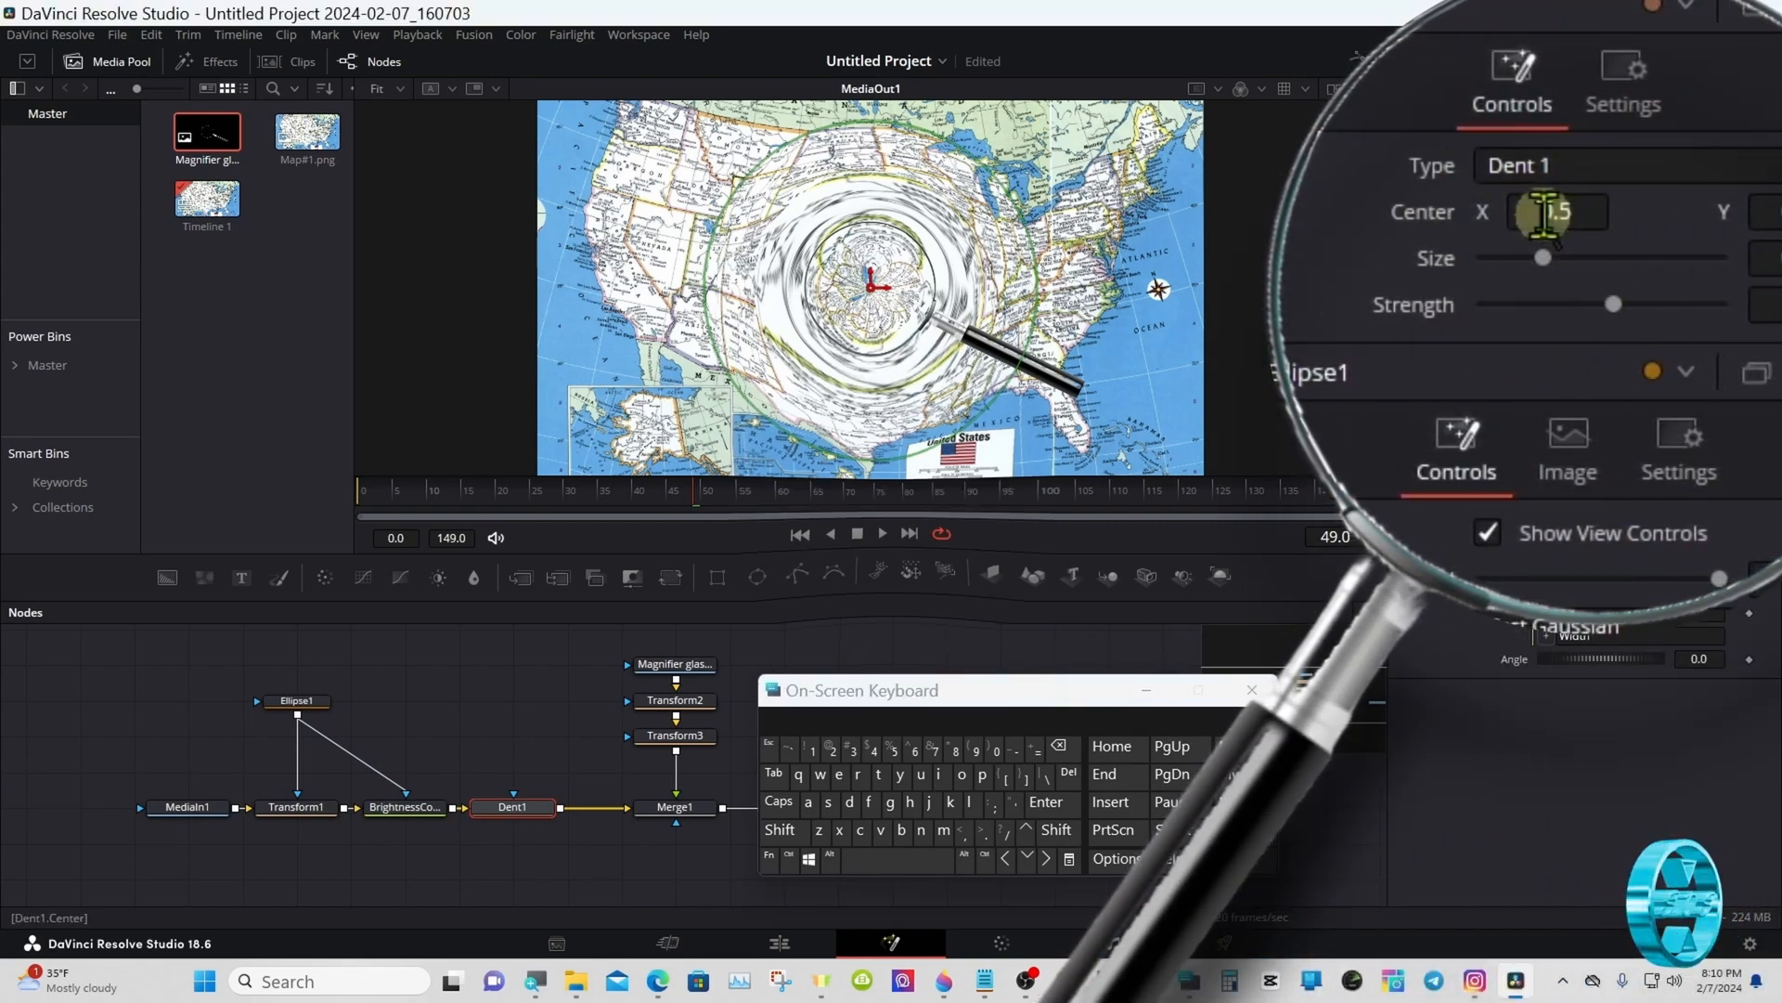
{"action": "left_click", "coordinate": [1572, 165]}
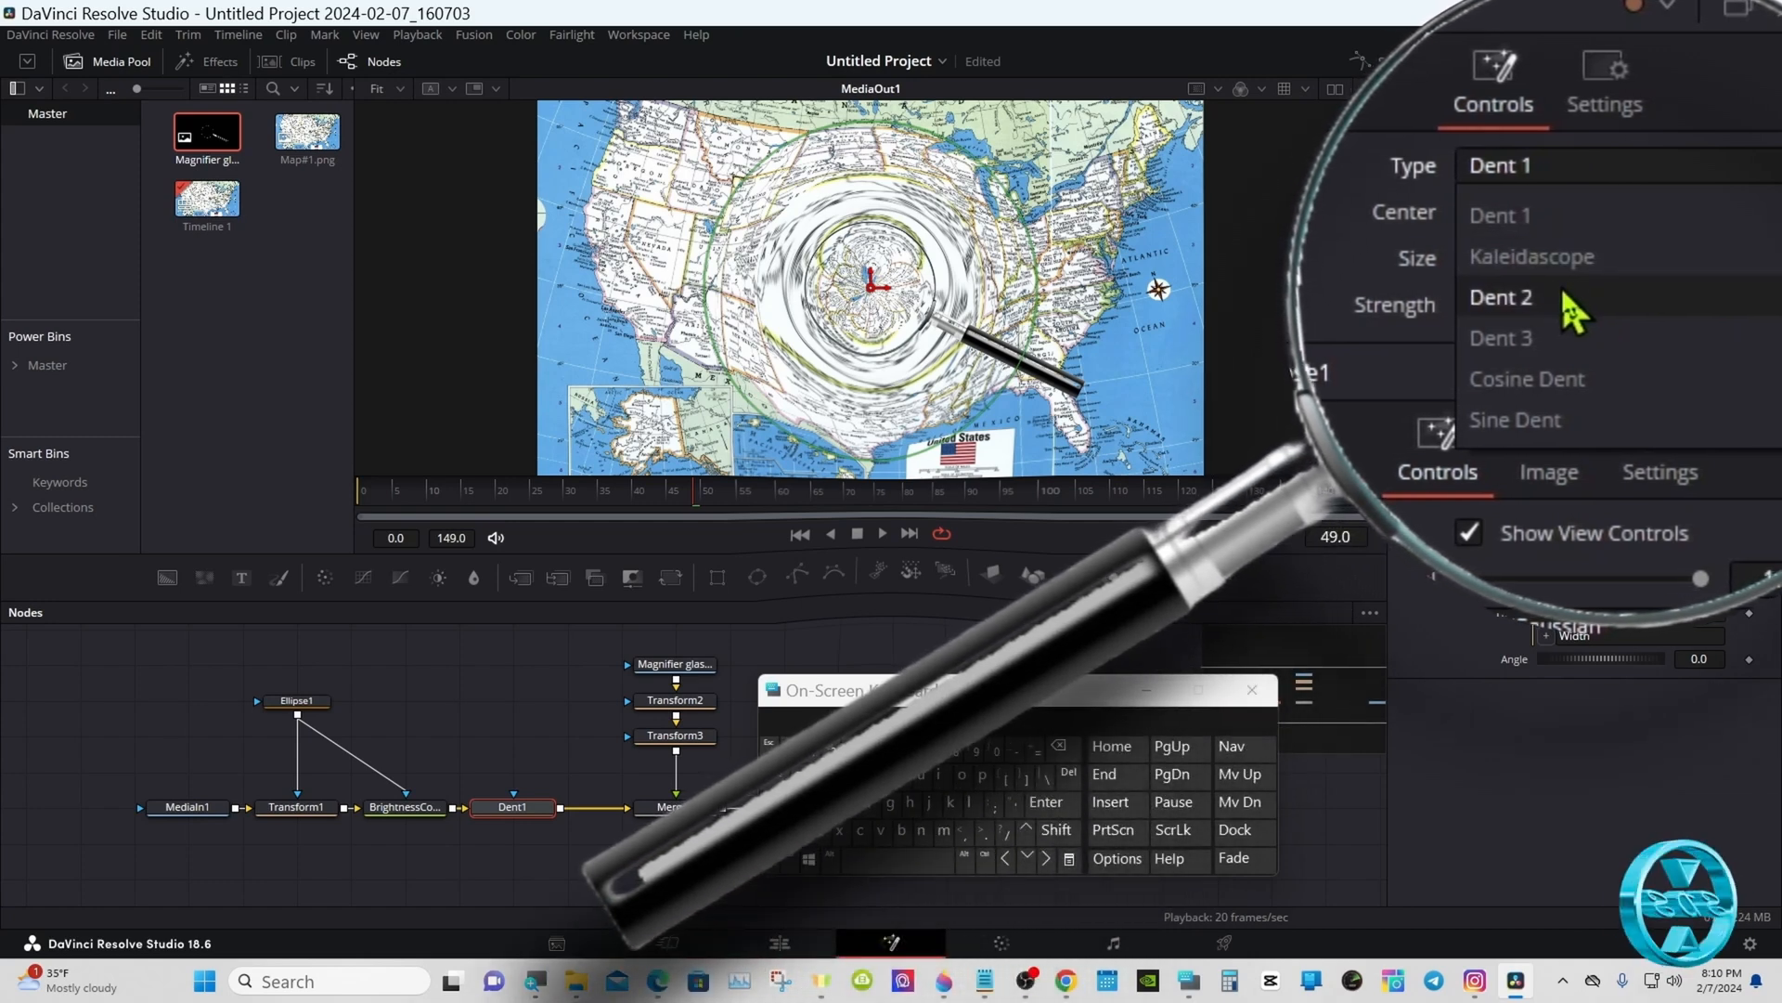
{"action": "left_click", "coordinate": [1562, 293]}
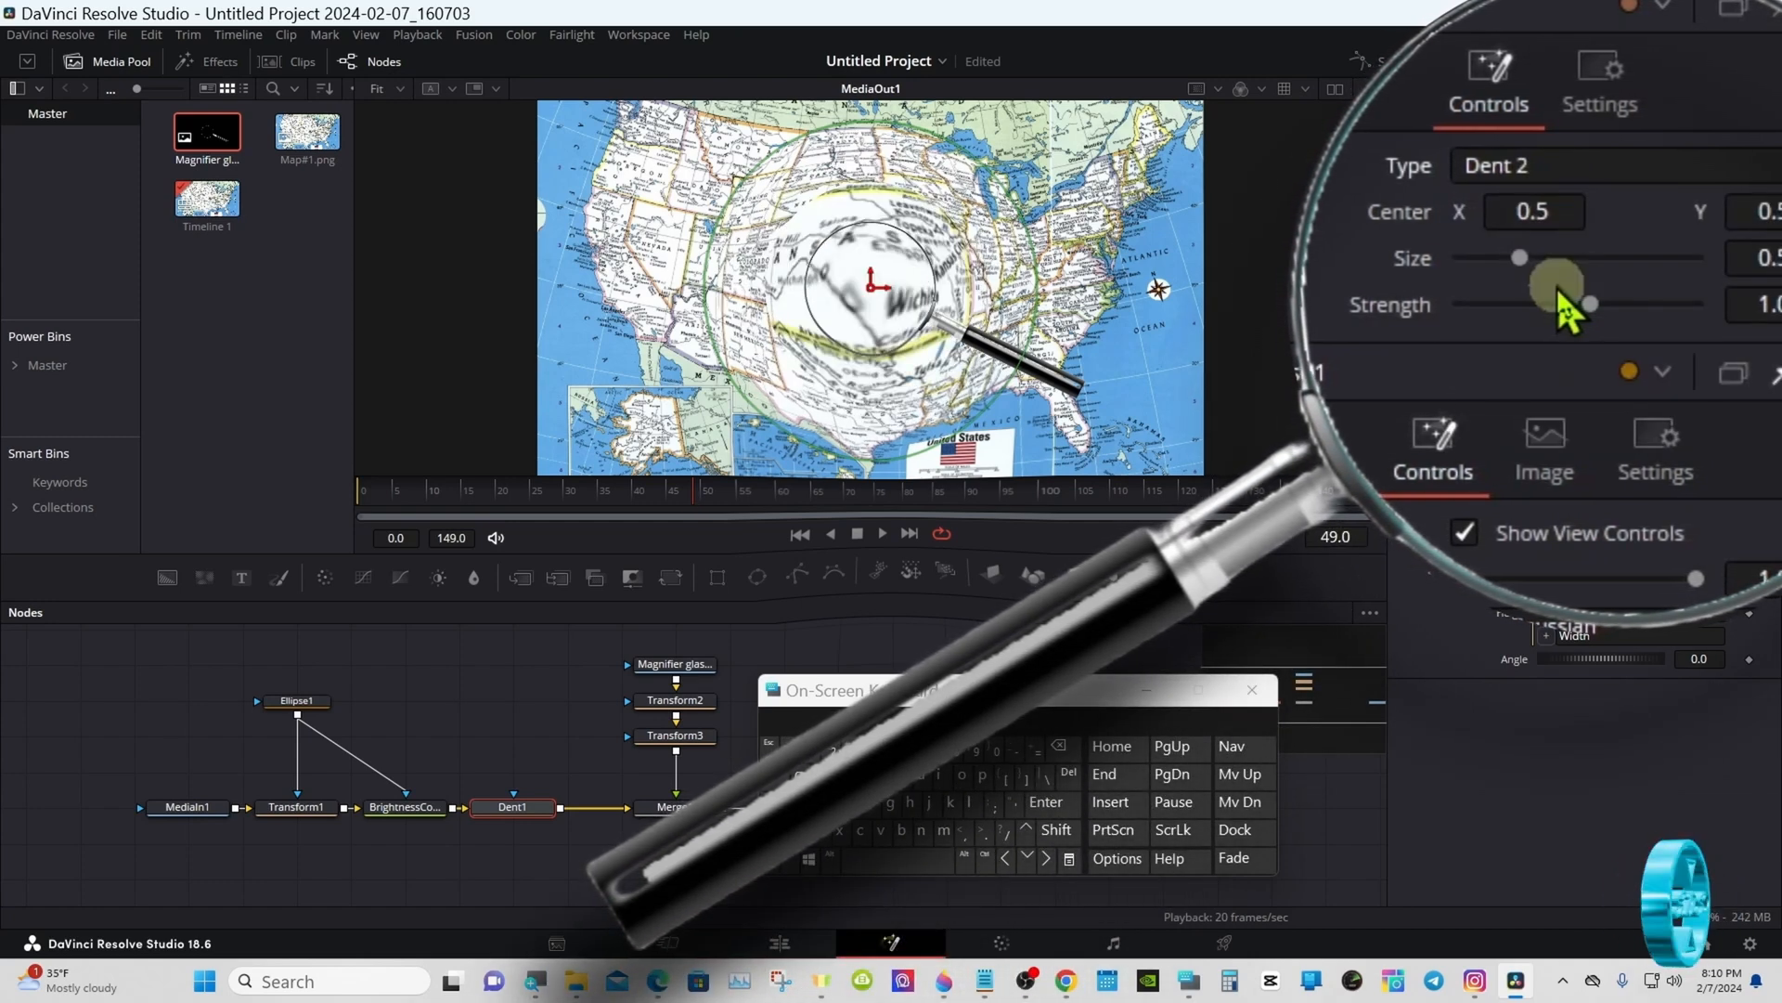
Reduce Dent1's Size to 0.19 so the distortion matches the magnifier's lens circle
{"action": "left_click_drag", "start_coordinate": [1519, 259], "coordinate": [1489, 258]}
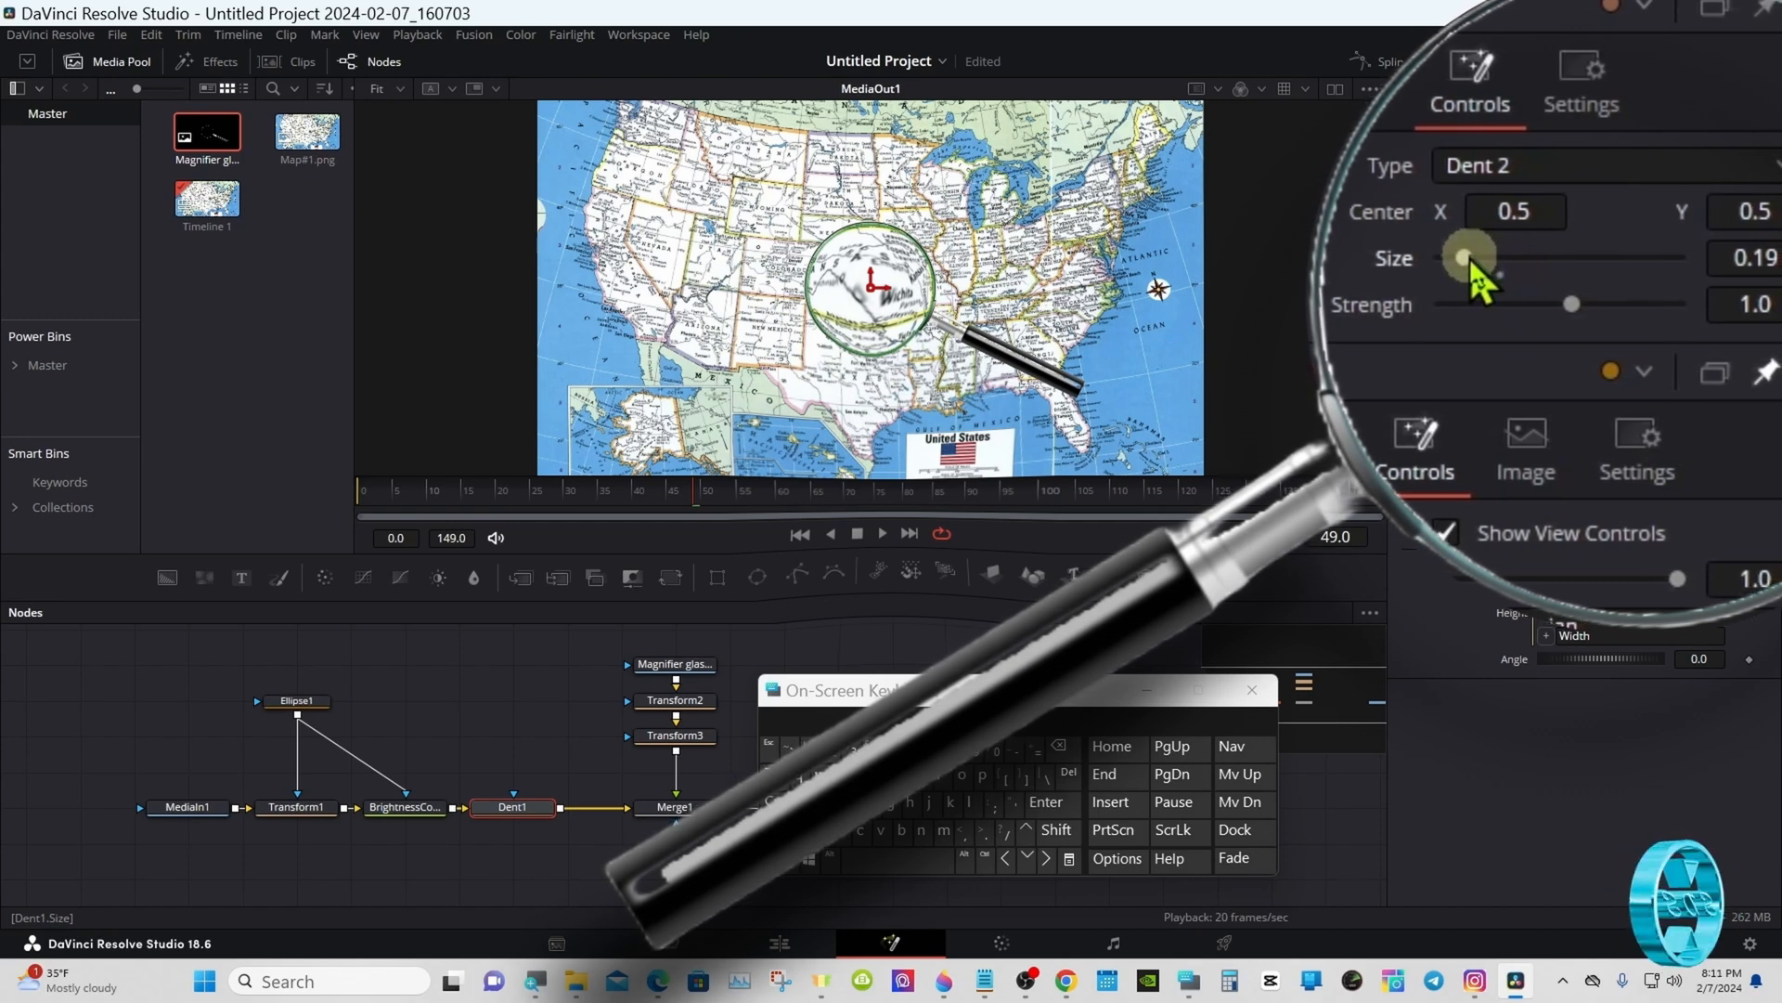
{"action": "right_click", "coordinate": [1037, 281]}
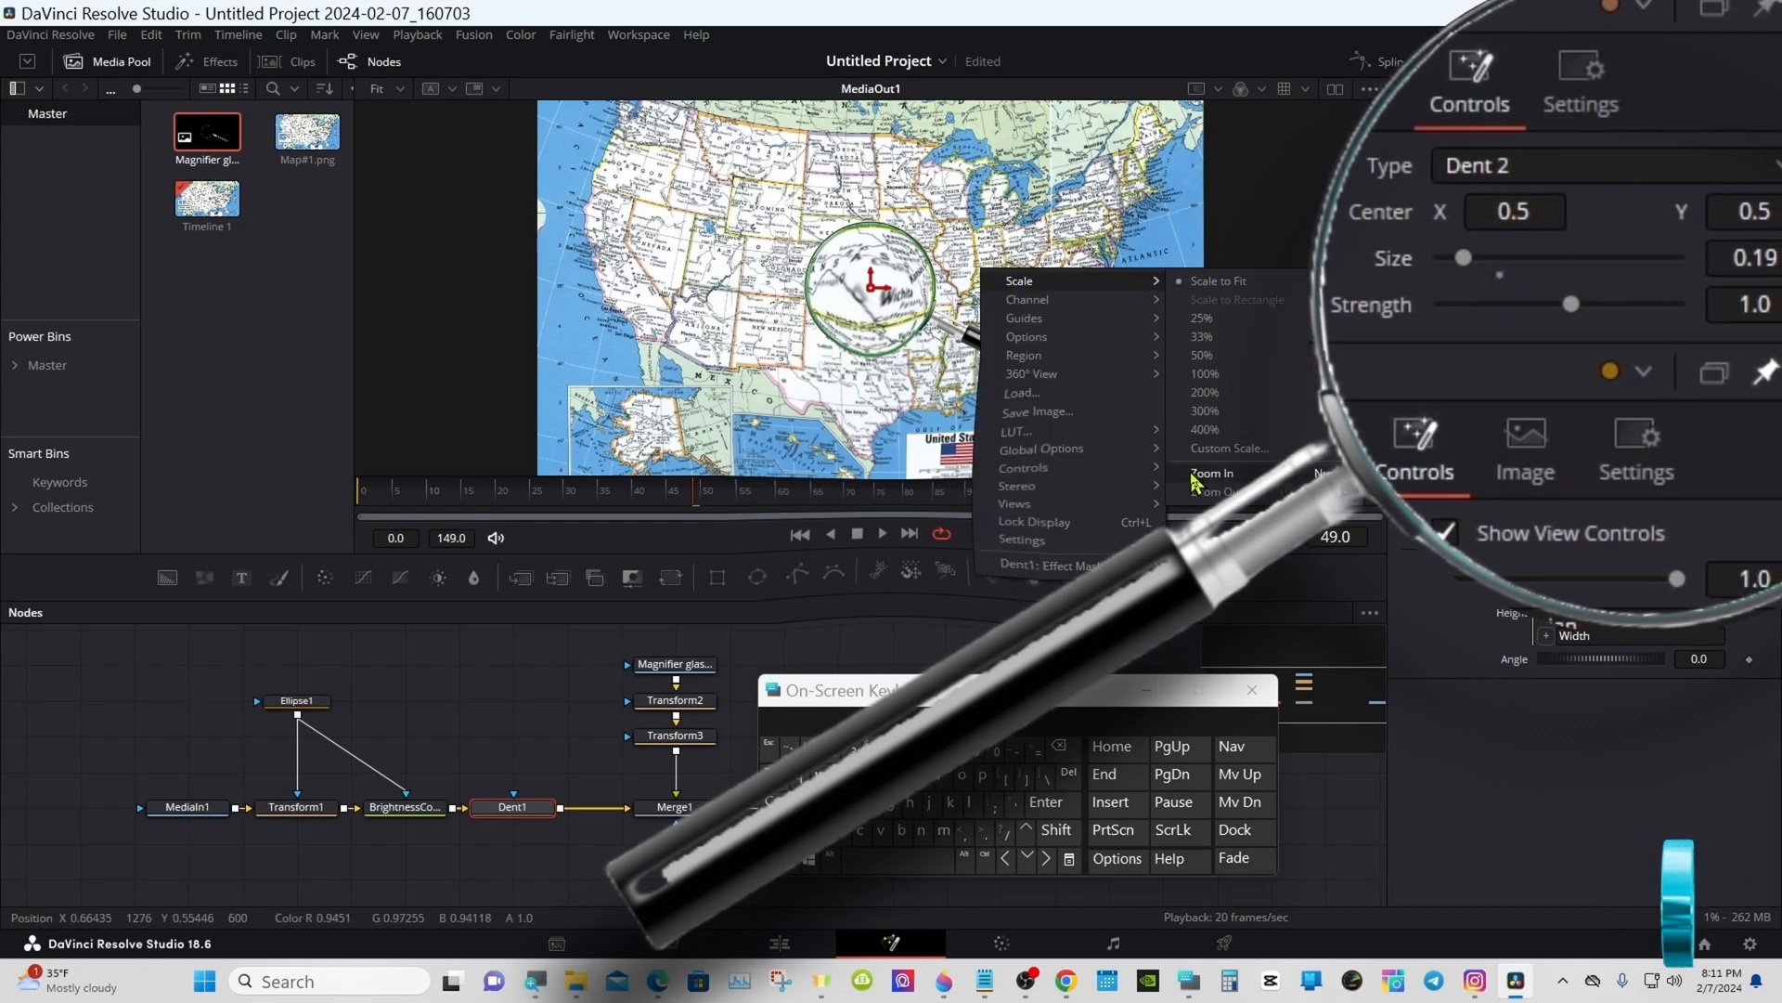
{"action": "left_click", "coordinate": [1151, 409]}
{"action": "right_click", "coordinate": [1077, 269]}
{"action": "mouse_move", "coordinate": [1125, 276]}
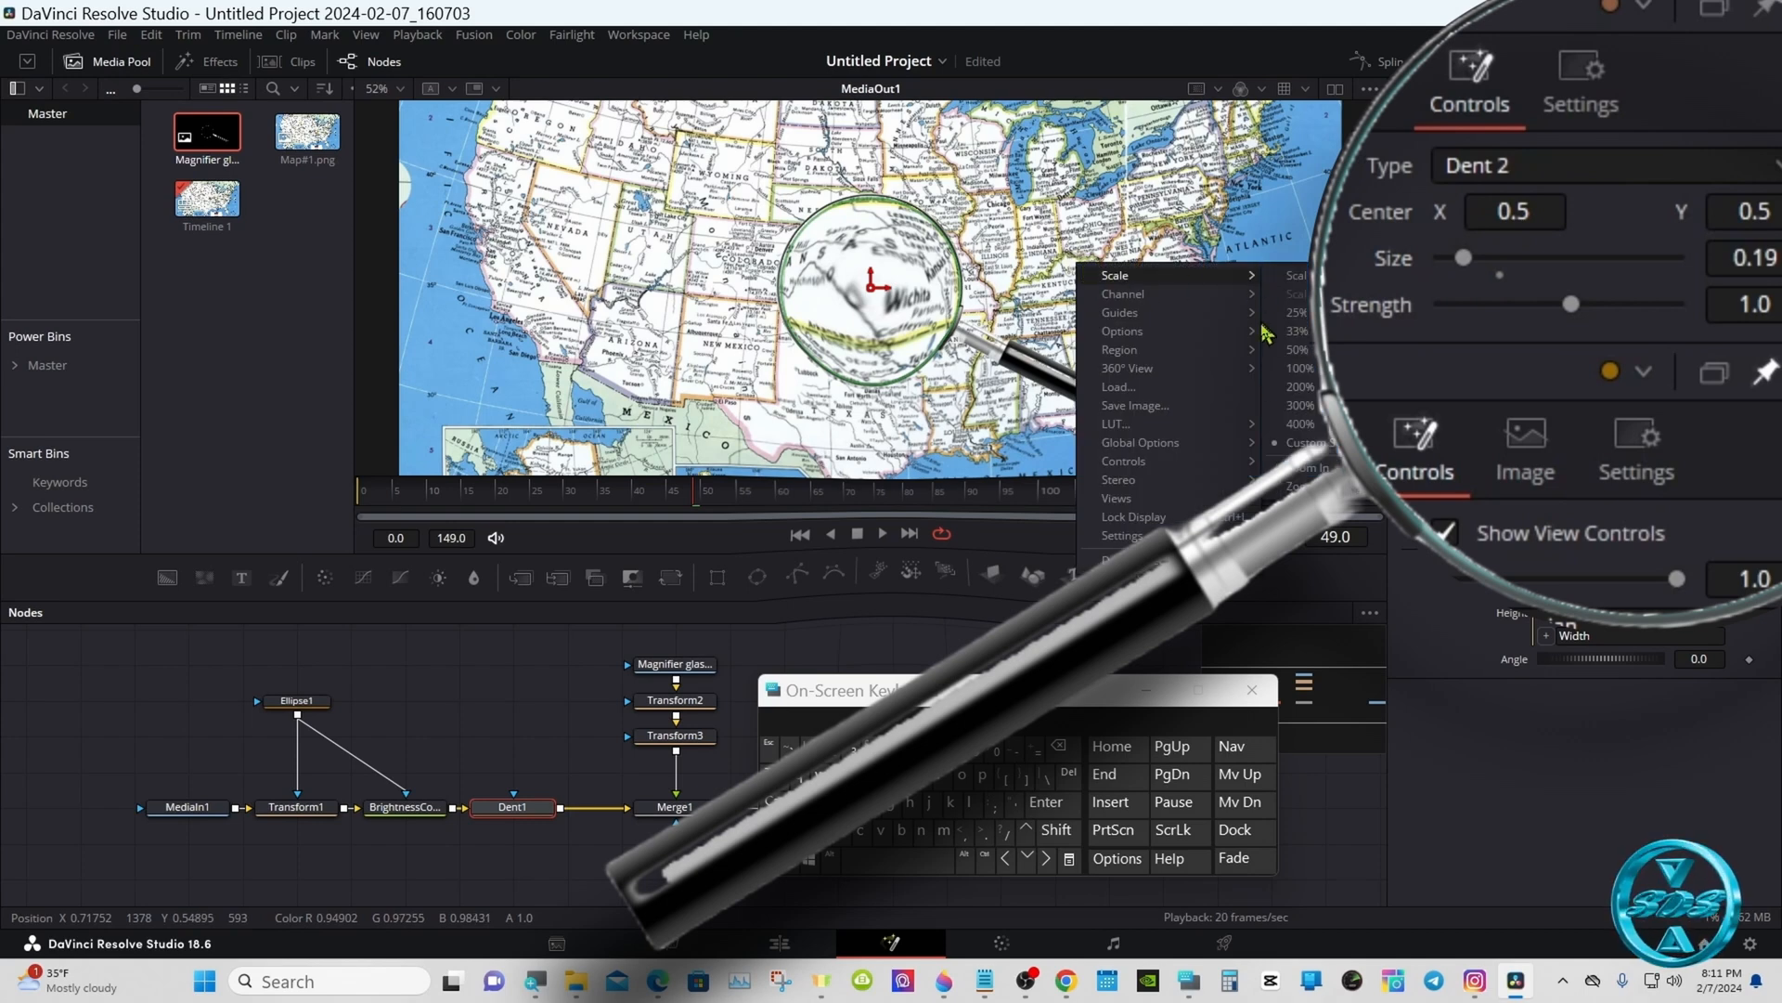
{"action": "left_click", "coordinate": [1281, 481]}
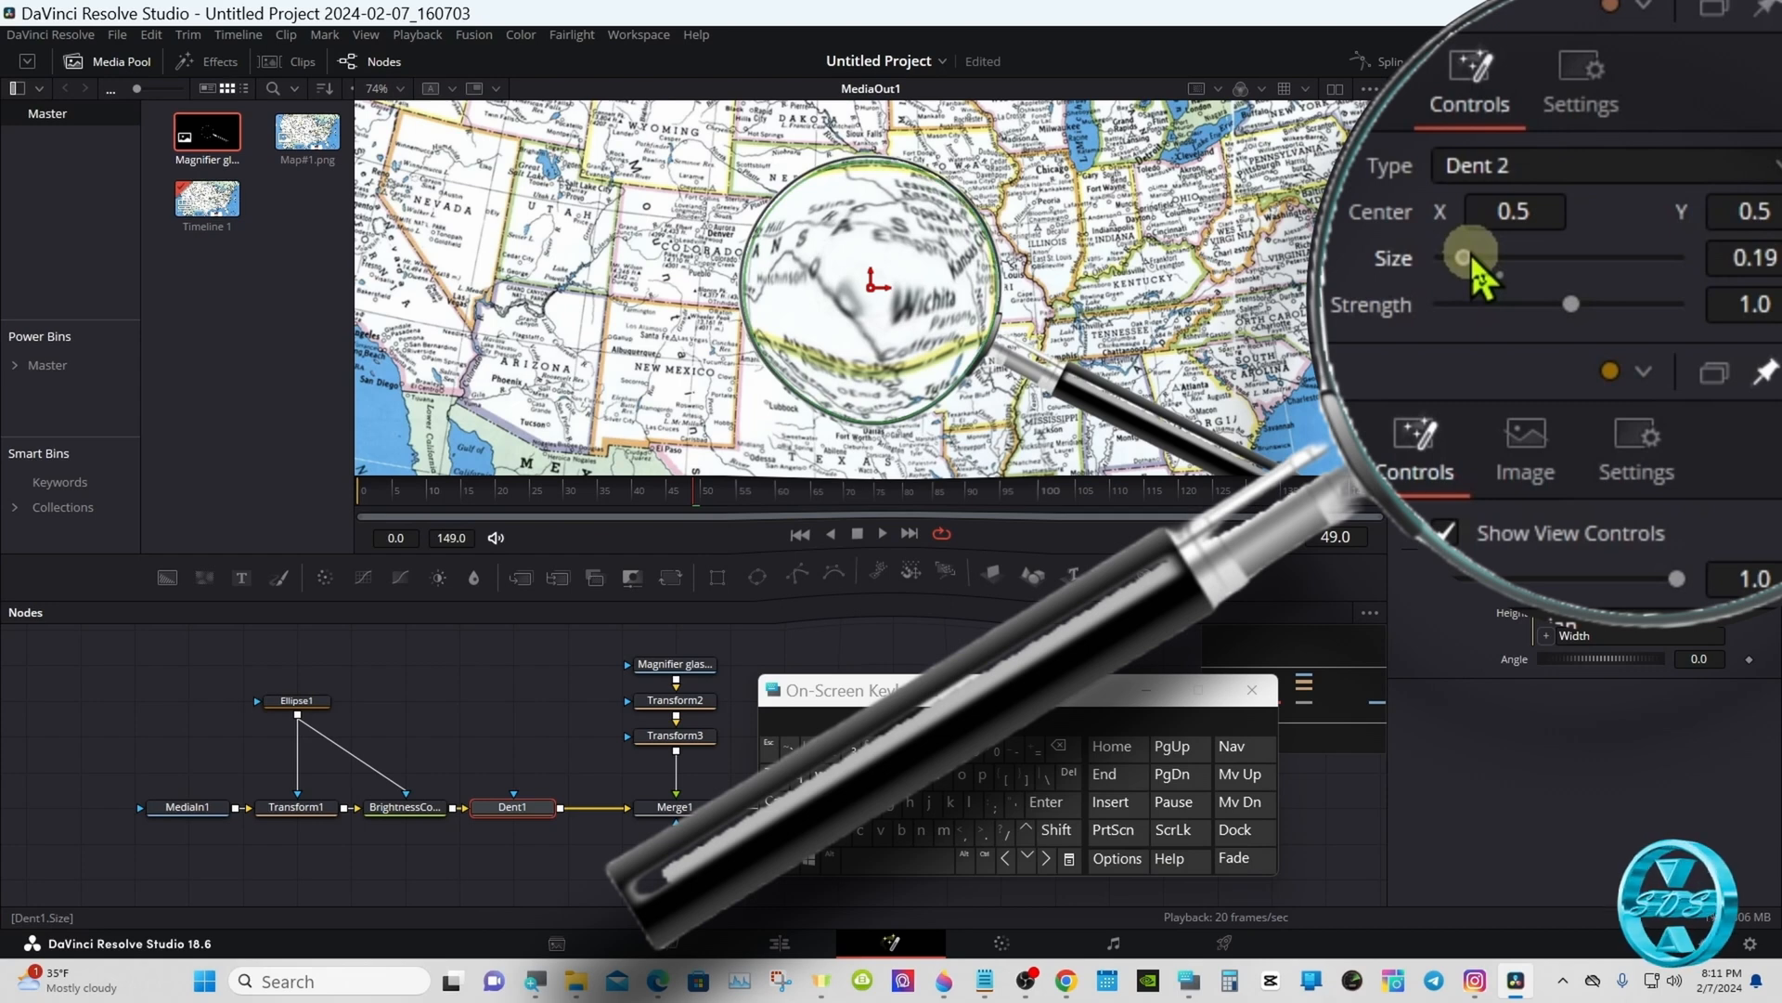
{"action": "left_click_drag", "start_coordinate": [1748, 260], "coordinate": [1745, 260]}
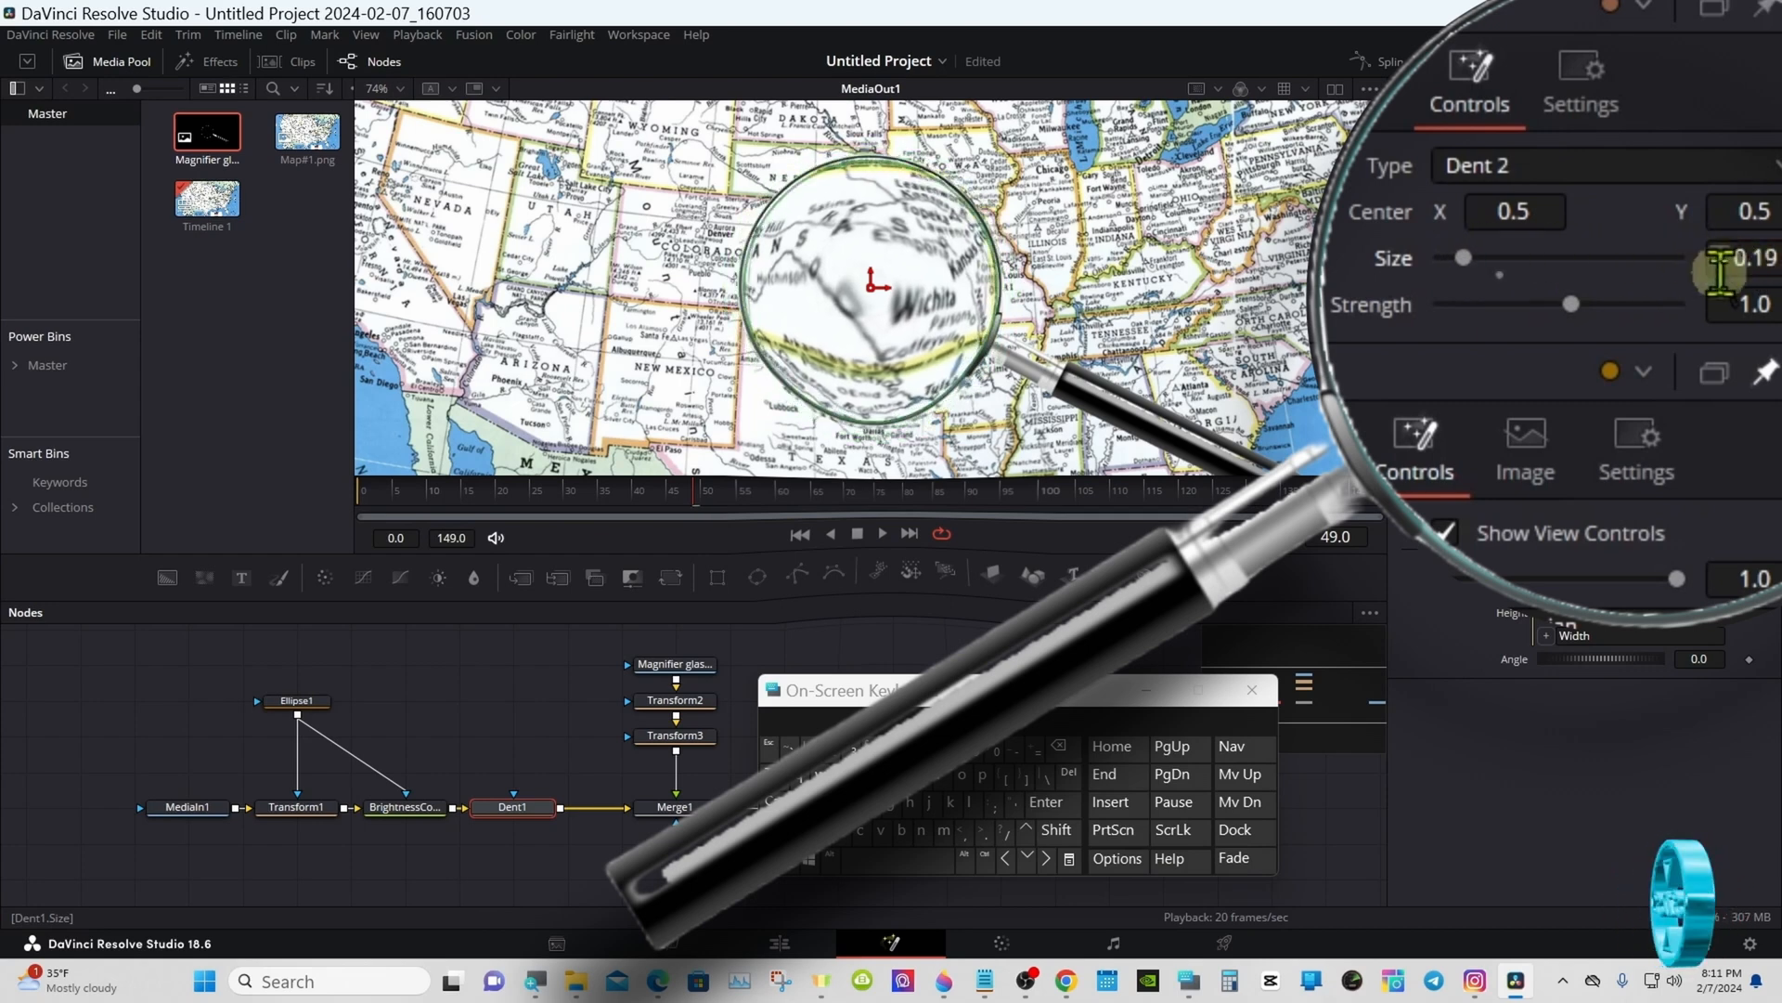
Set Dent1's Strength to -0.2
{"action": "mouse_move", "coordinate": [1589, 304]}
{"action": "left_mouse_down"}
{"action": "mouse_move", "coordinate": [1547, 304]}
{"action": "mouse_move", "coordinate": [1565, 302]}
{"action": "mouse_move", "coordinate": [1562, 320]}
{"action": "left_mouse_up"}
{"action": "left_click", "coordinate": [1762, 301]}
{"action": "double_click", "coordinate": [1405, 316]}
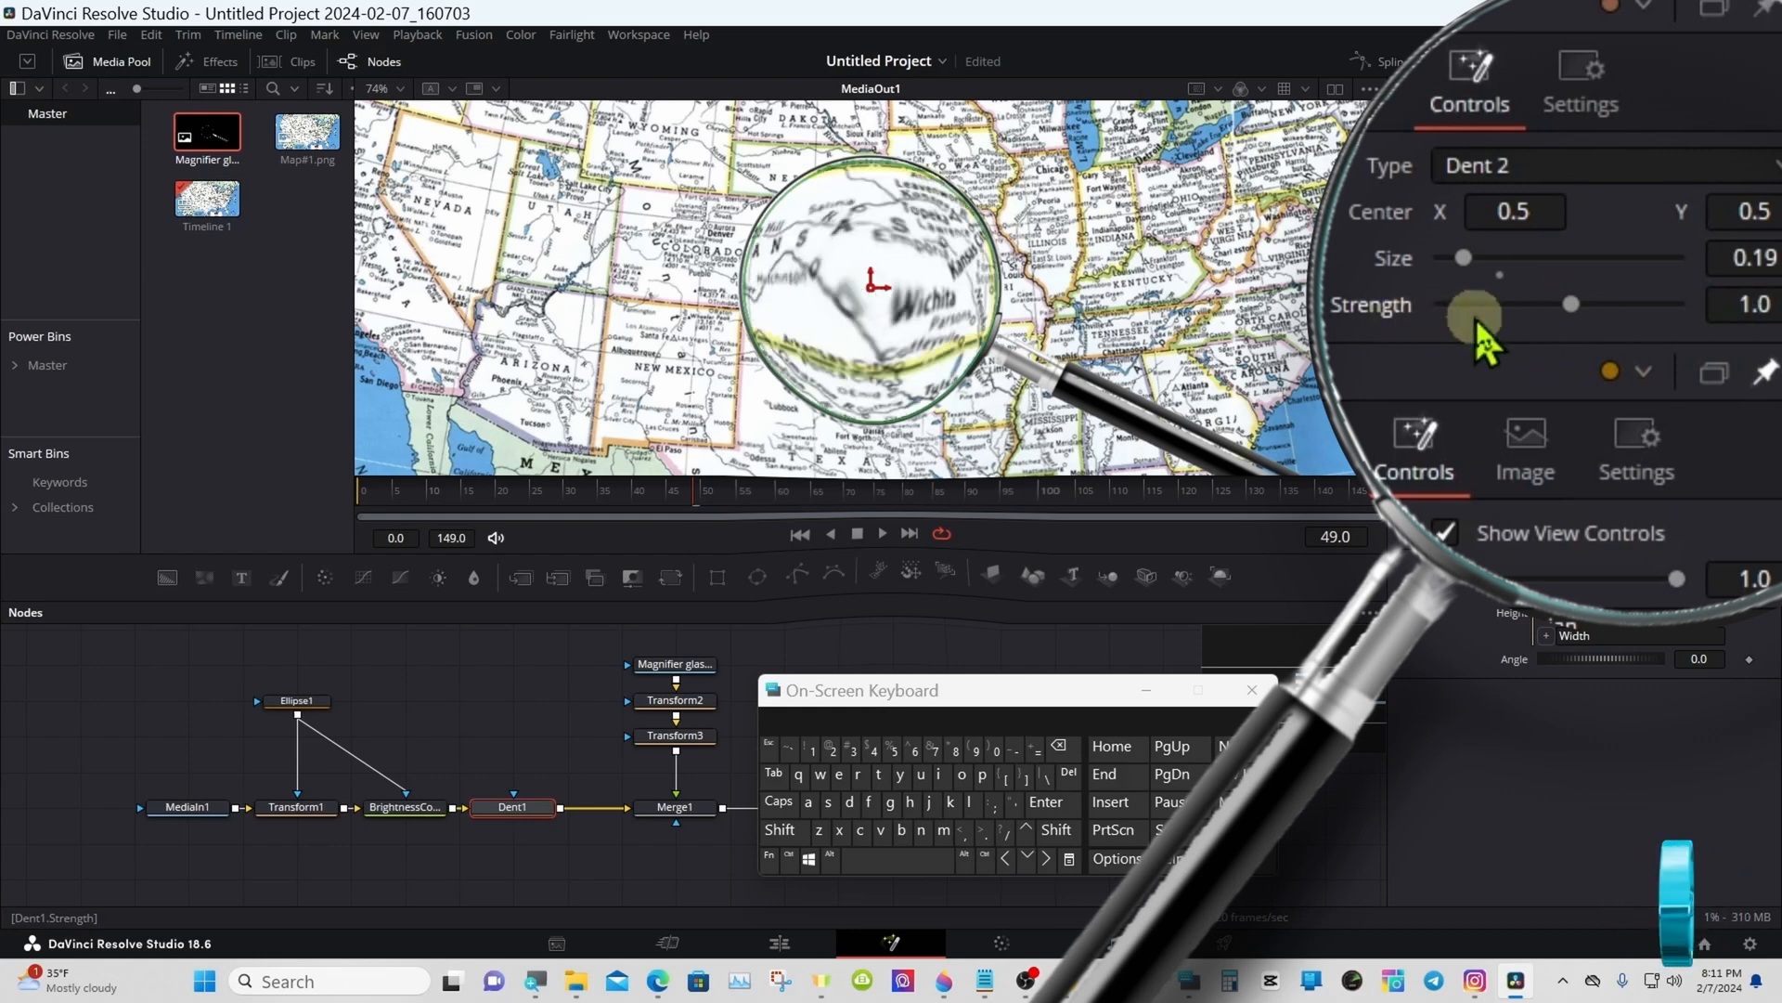
{"action": "left_click_drag", "start_coordinate": [1569, 308], "coordinate": [1555, 307]}
{"action": "left_click", "coordinate": [1745, 304]}
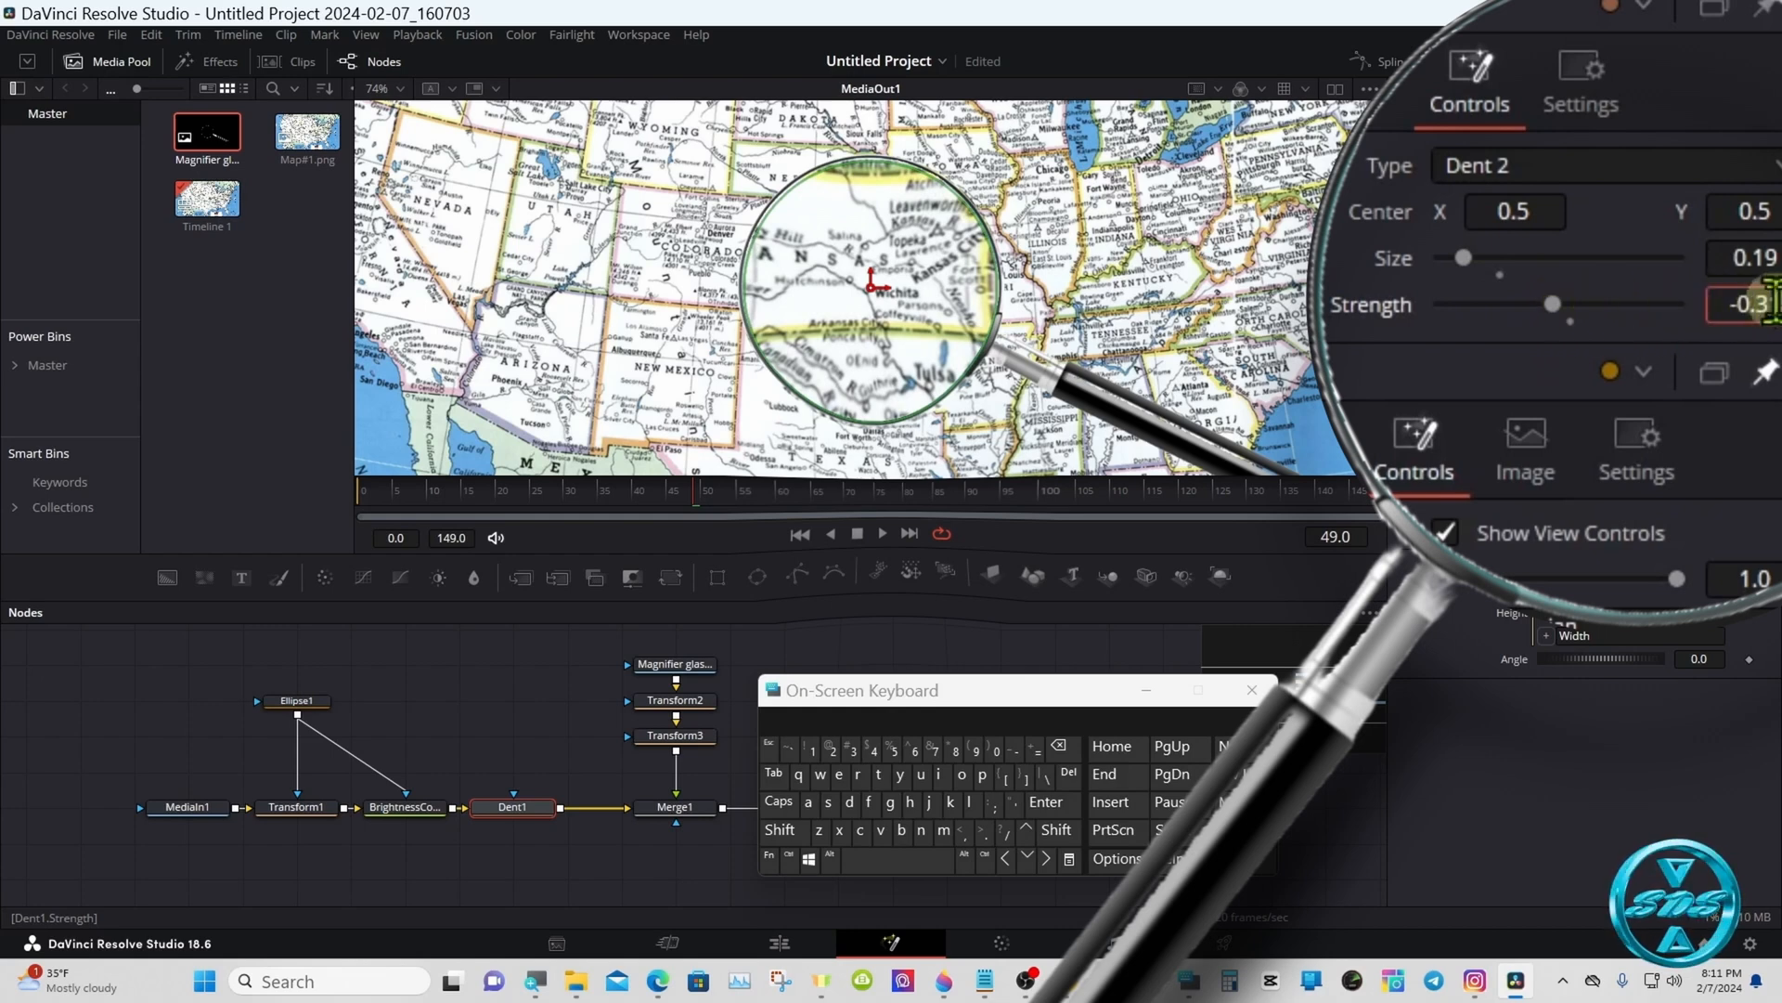
{"action": "left_click", "coordinate": [1067, 754]}
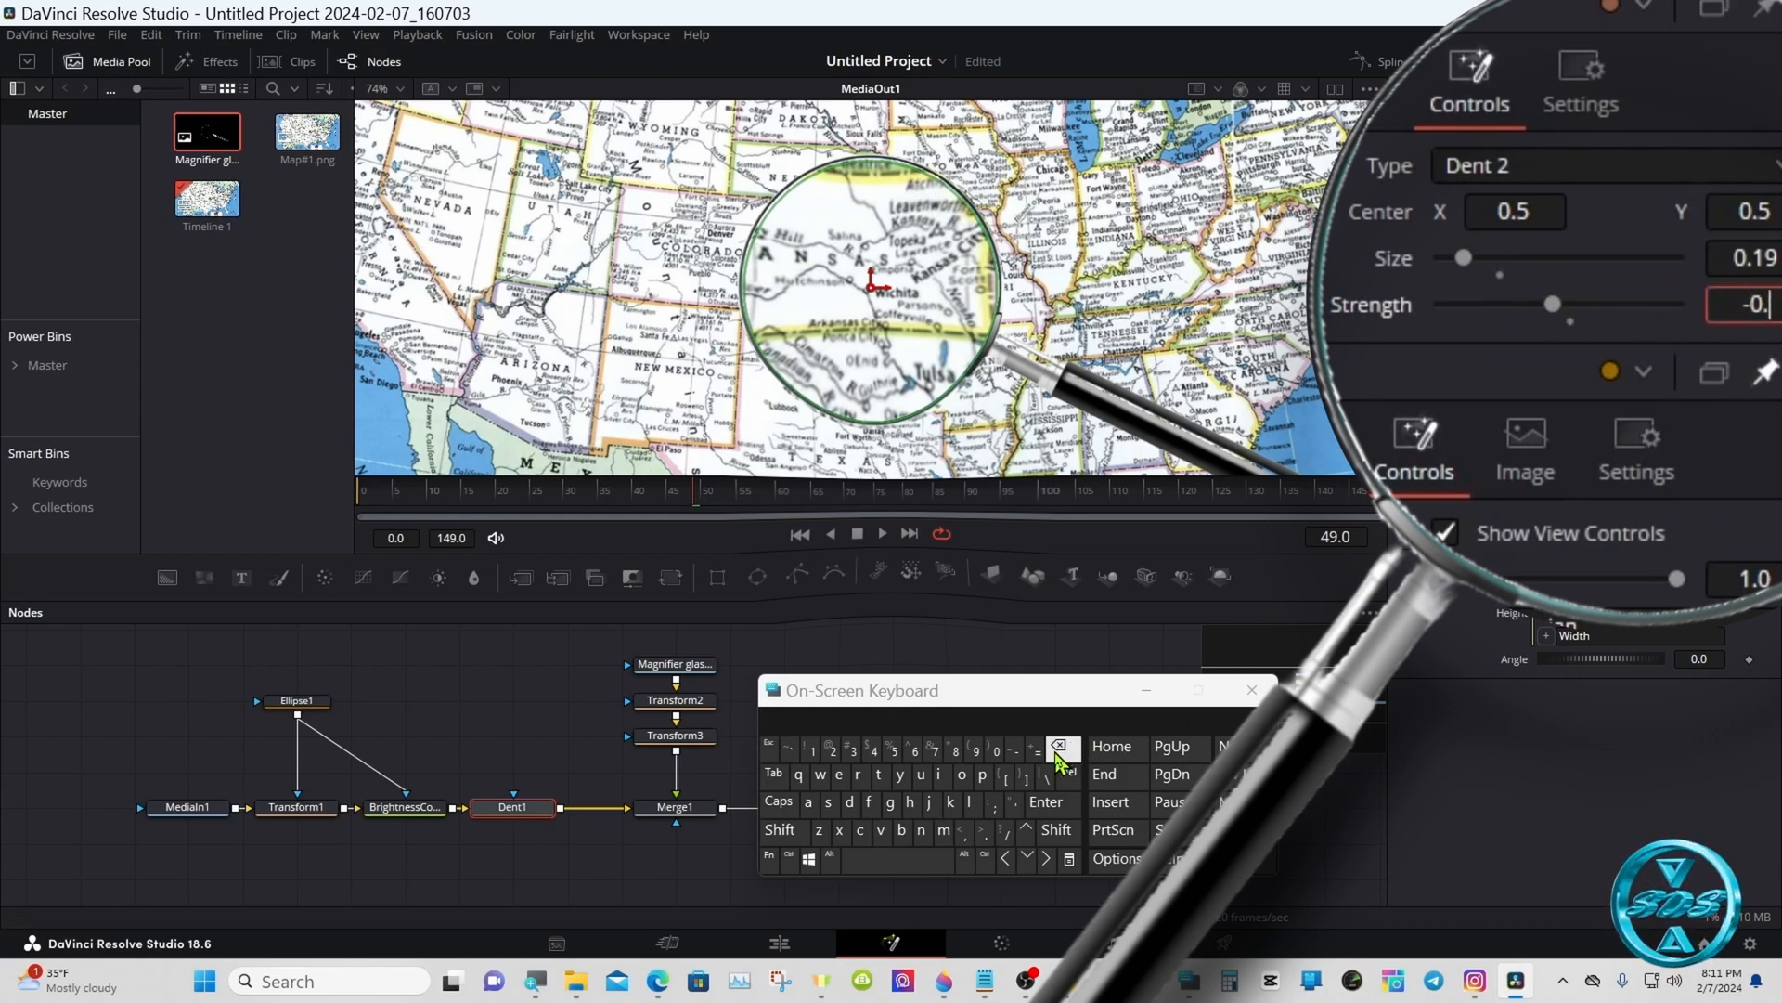
{"action": "left_click", "coordinate": [829, 756]}
{"action": "left_click", "coordinate": [1047, 802]}
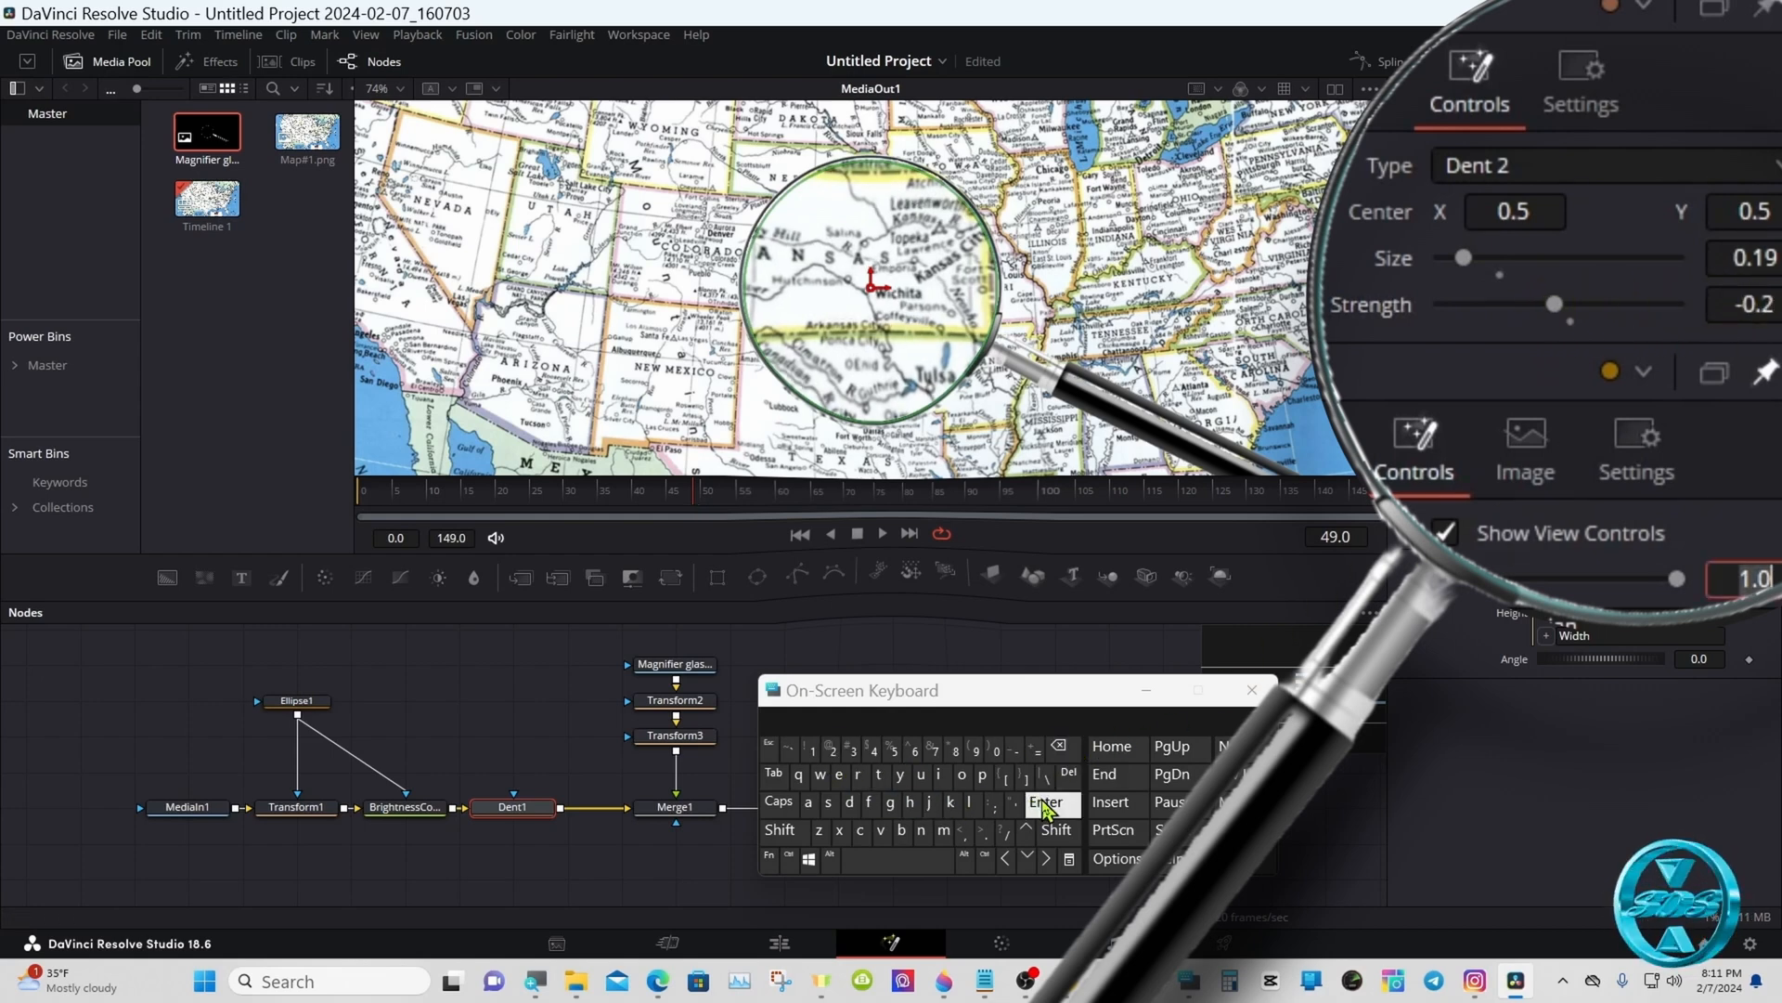
Deselect all nodes, hide the on-screen keyboard and scale the viewer to fit the whole map
{"action": "left_click", "coordinate": [905, 657]}
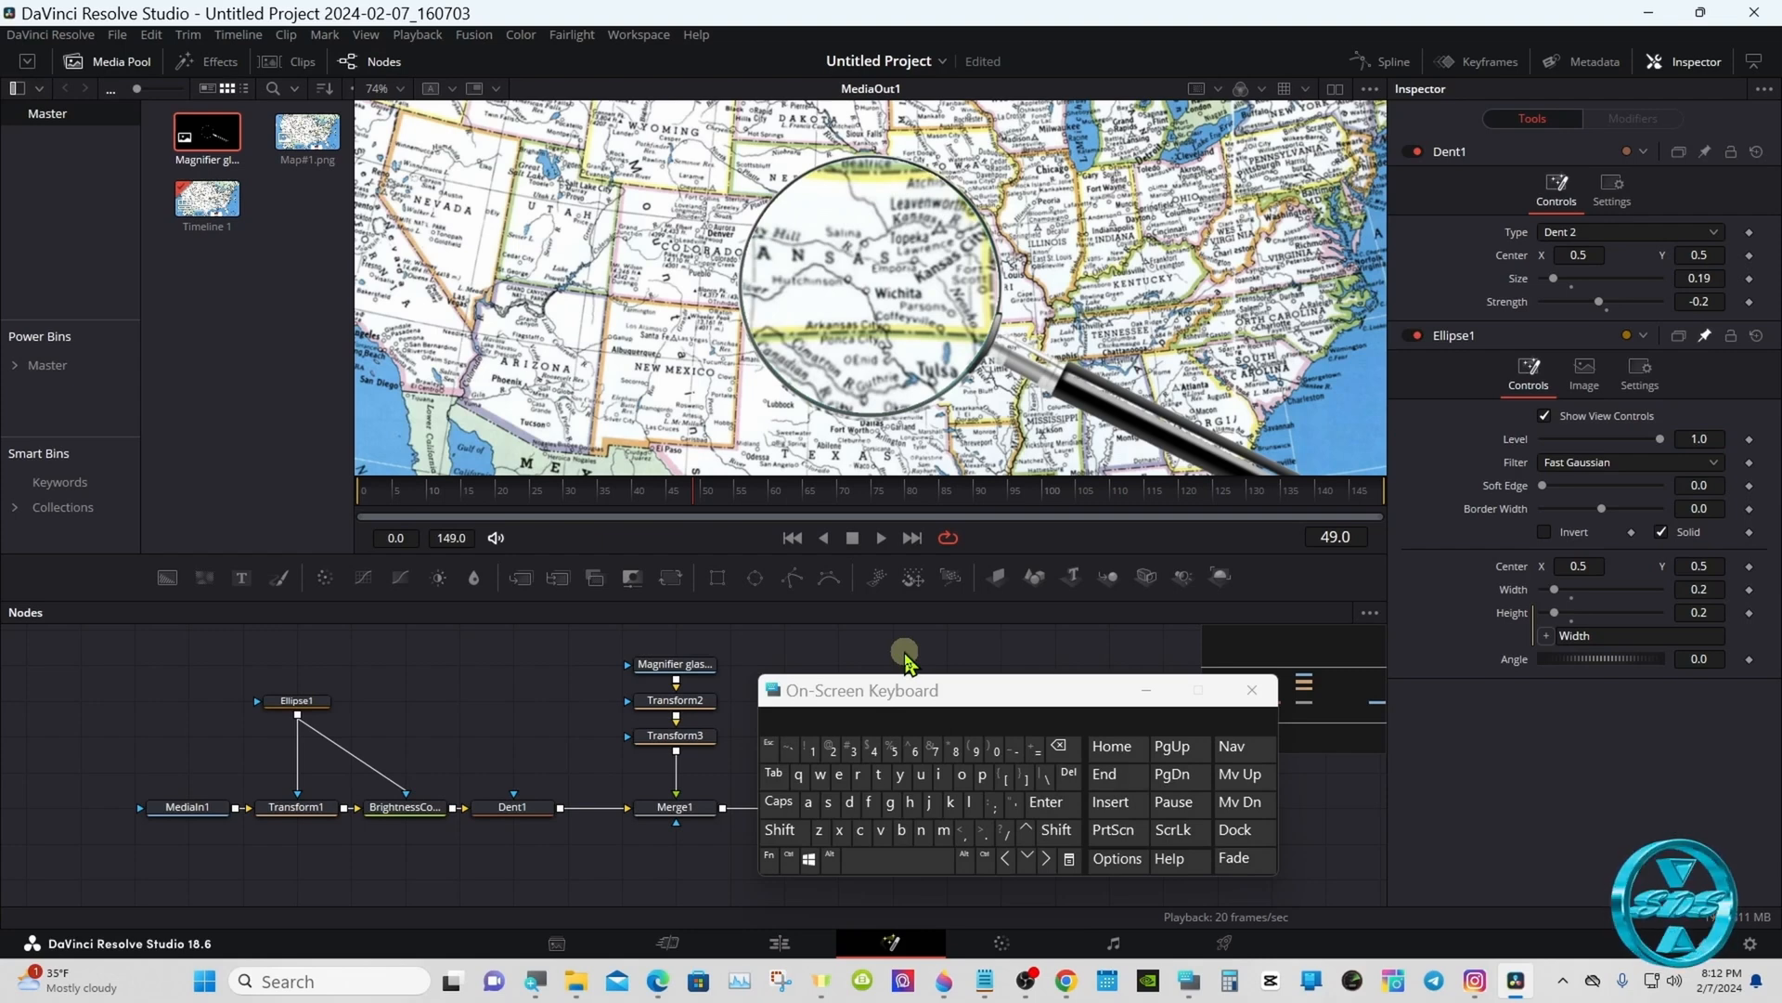
{"action": "left_click", "coordinate": [1143, 696]}
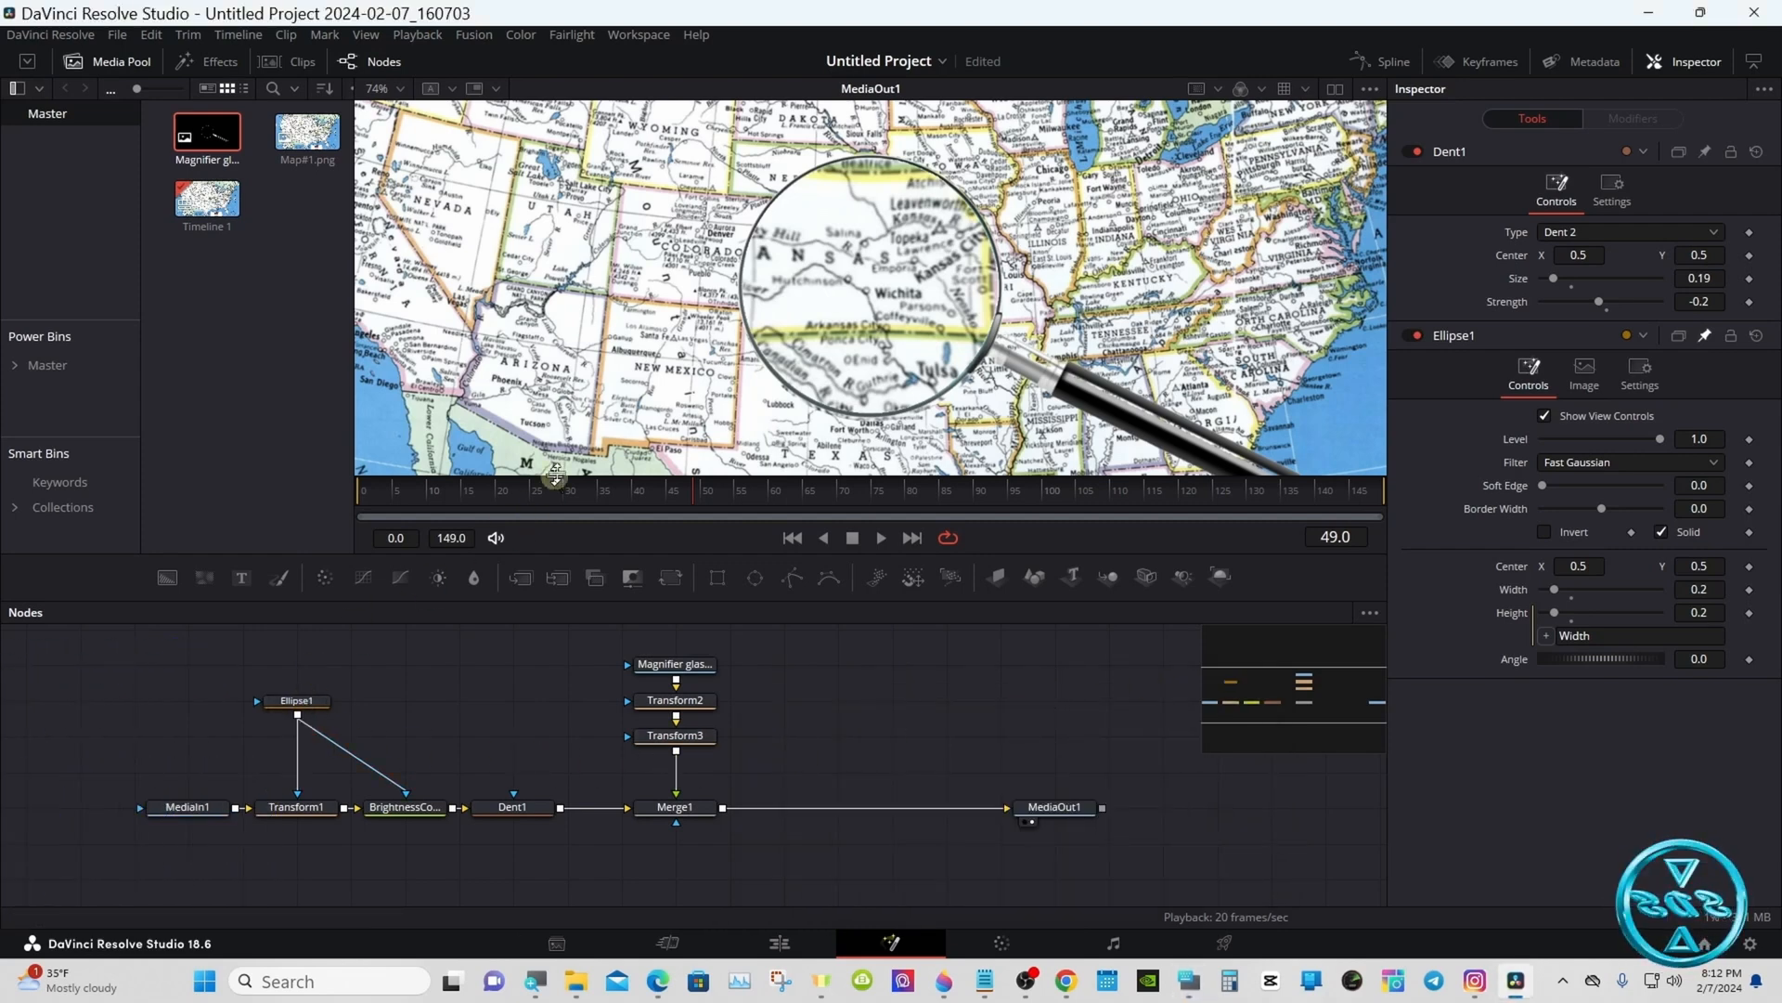
{"action": "right_click", "coordinate": [566, 371]}
{"action": "mouse_move", "coordinate": [729, 390]}
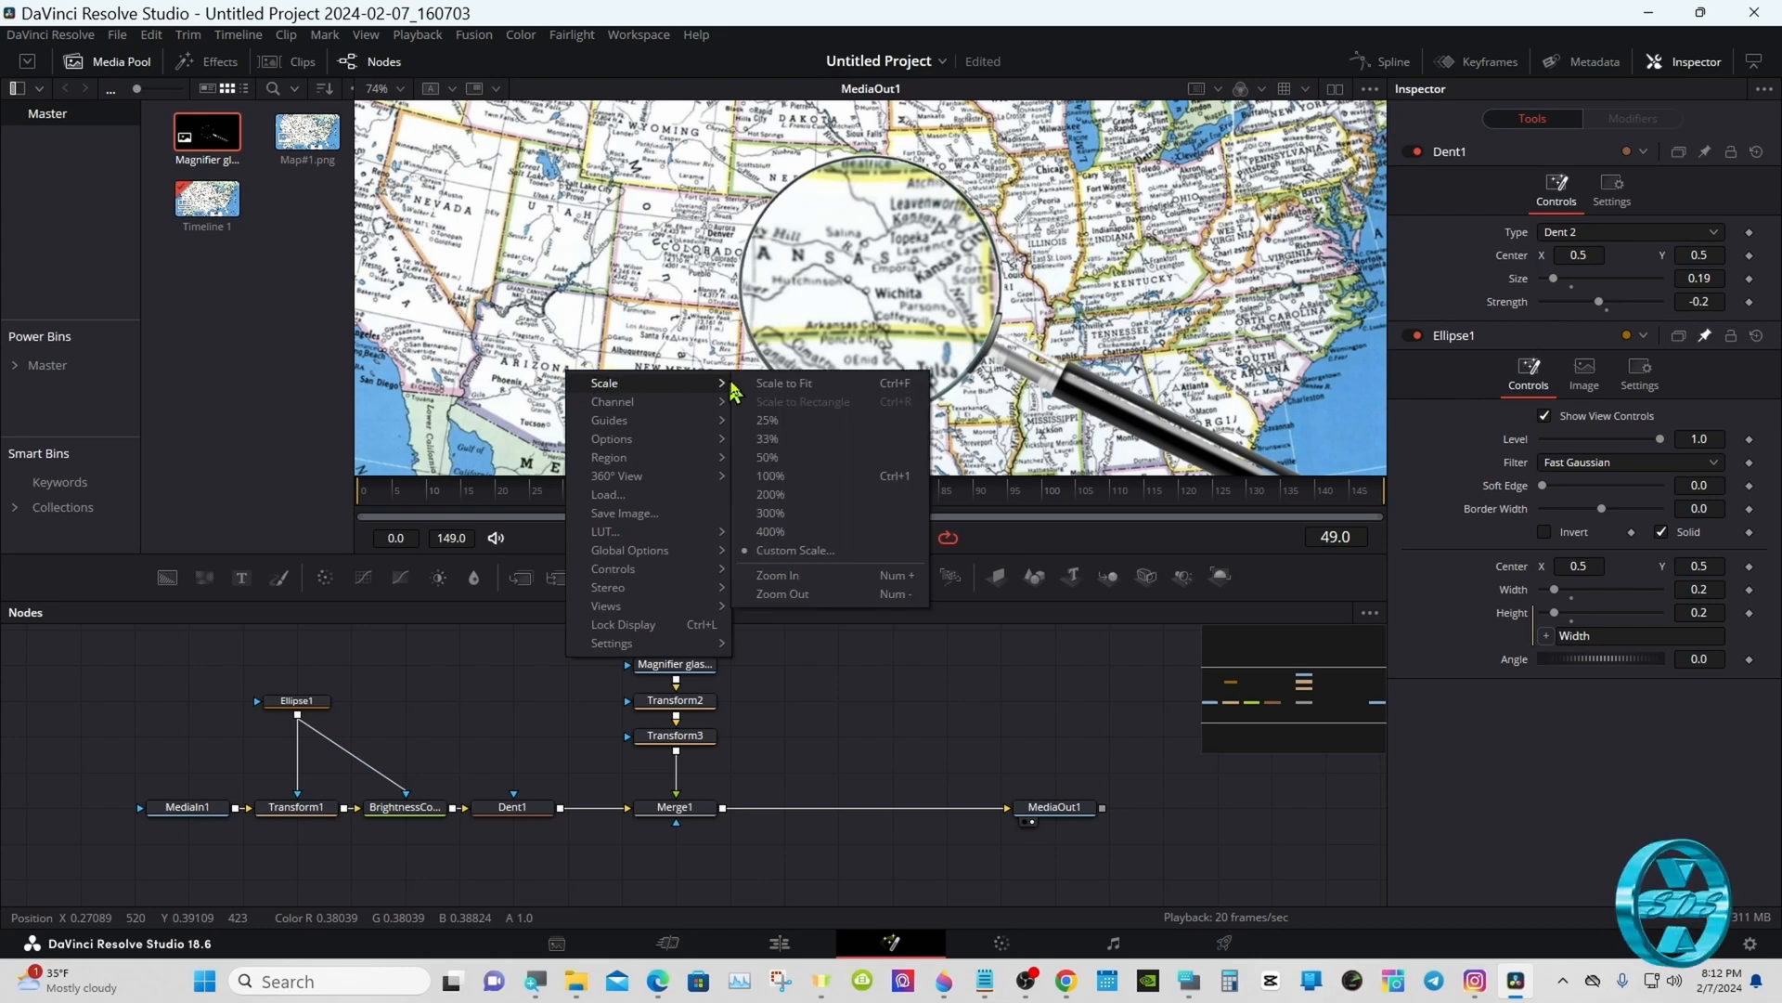
{"action": "left_click", "coordinate": [784, 382]}
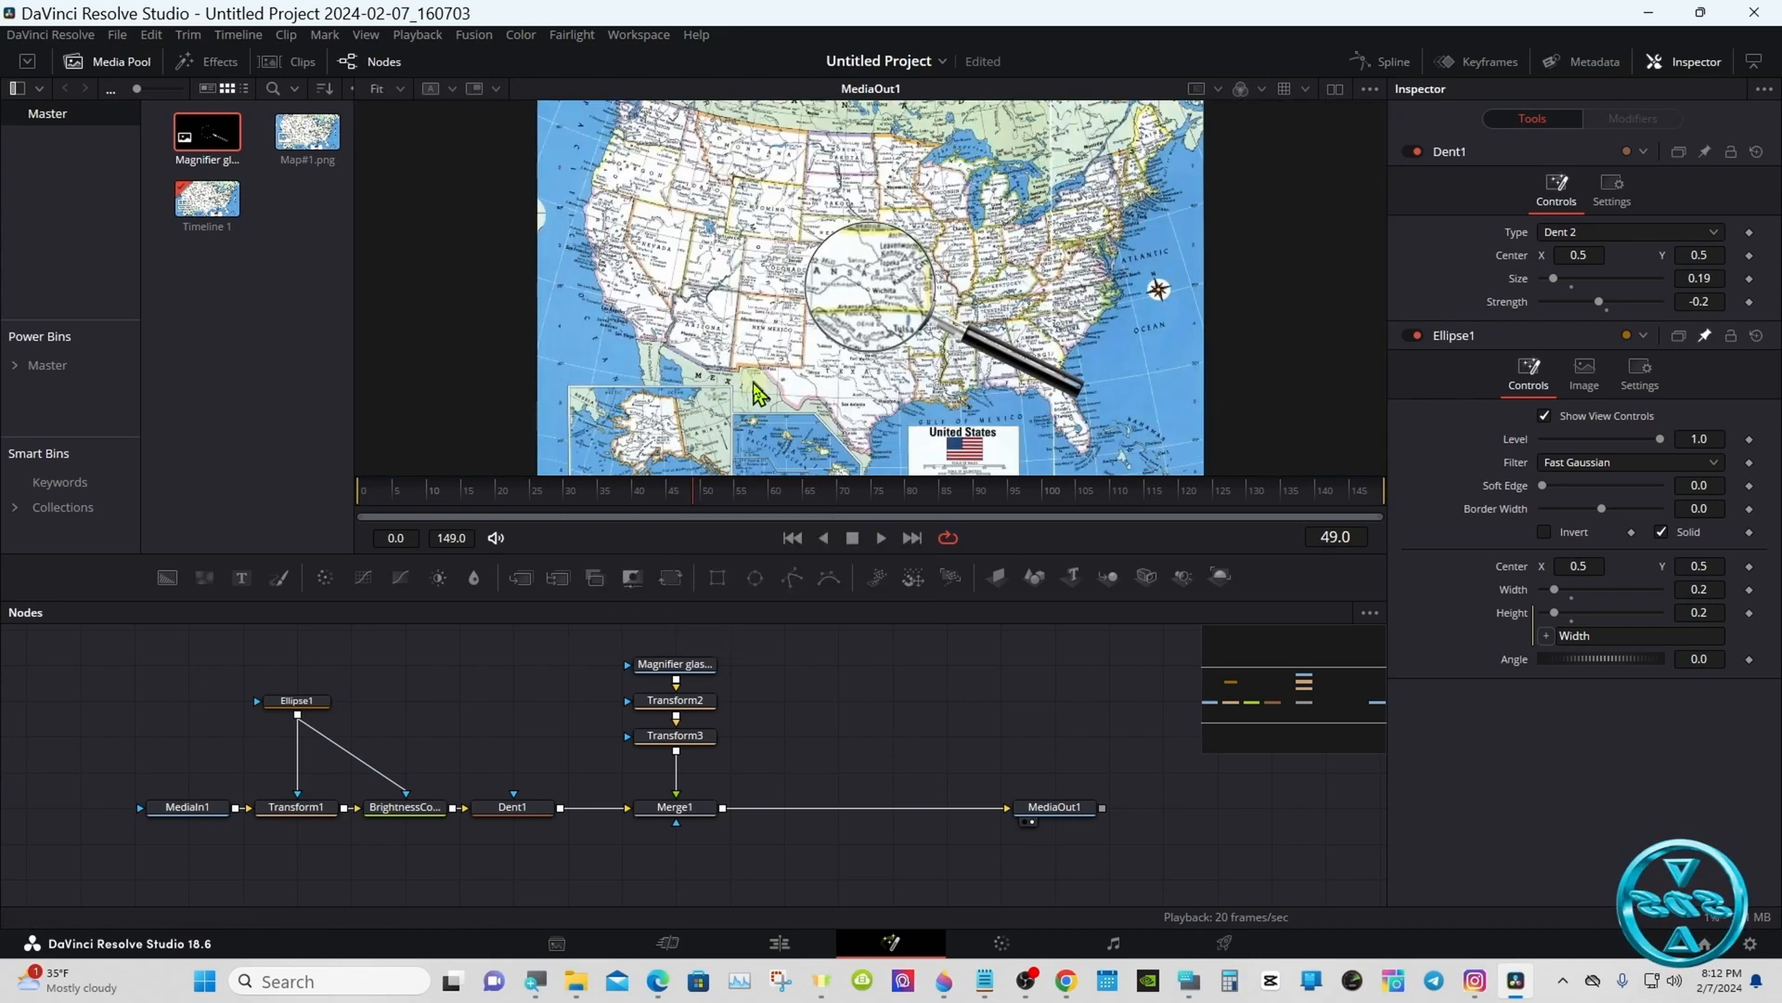
Test moving the magnifier by shifting Ellipse1's Center to about X 0.349, Y 0.629, and reset the Center to default
{"action": "left_click", "coordinate": [321, 705]}
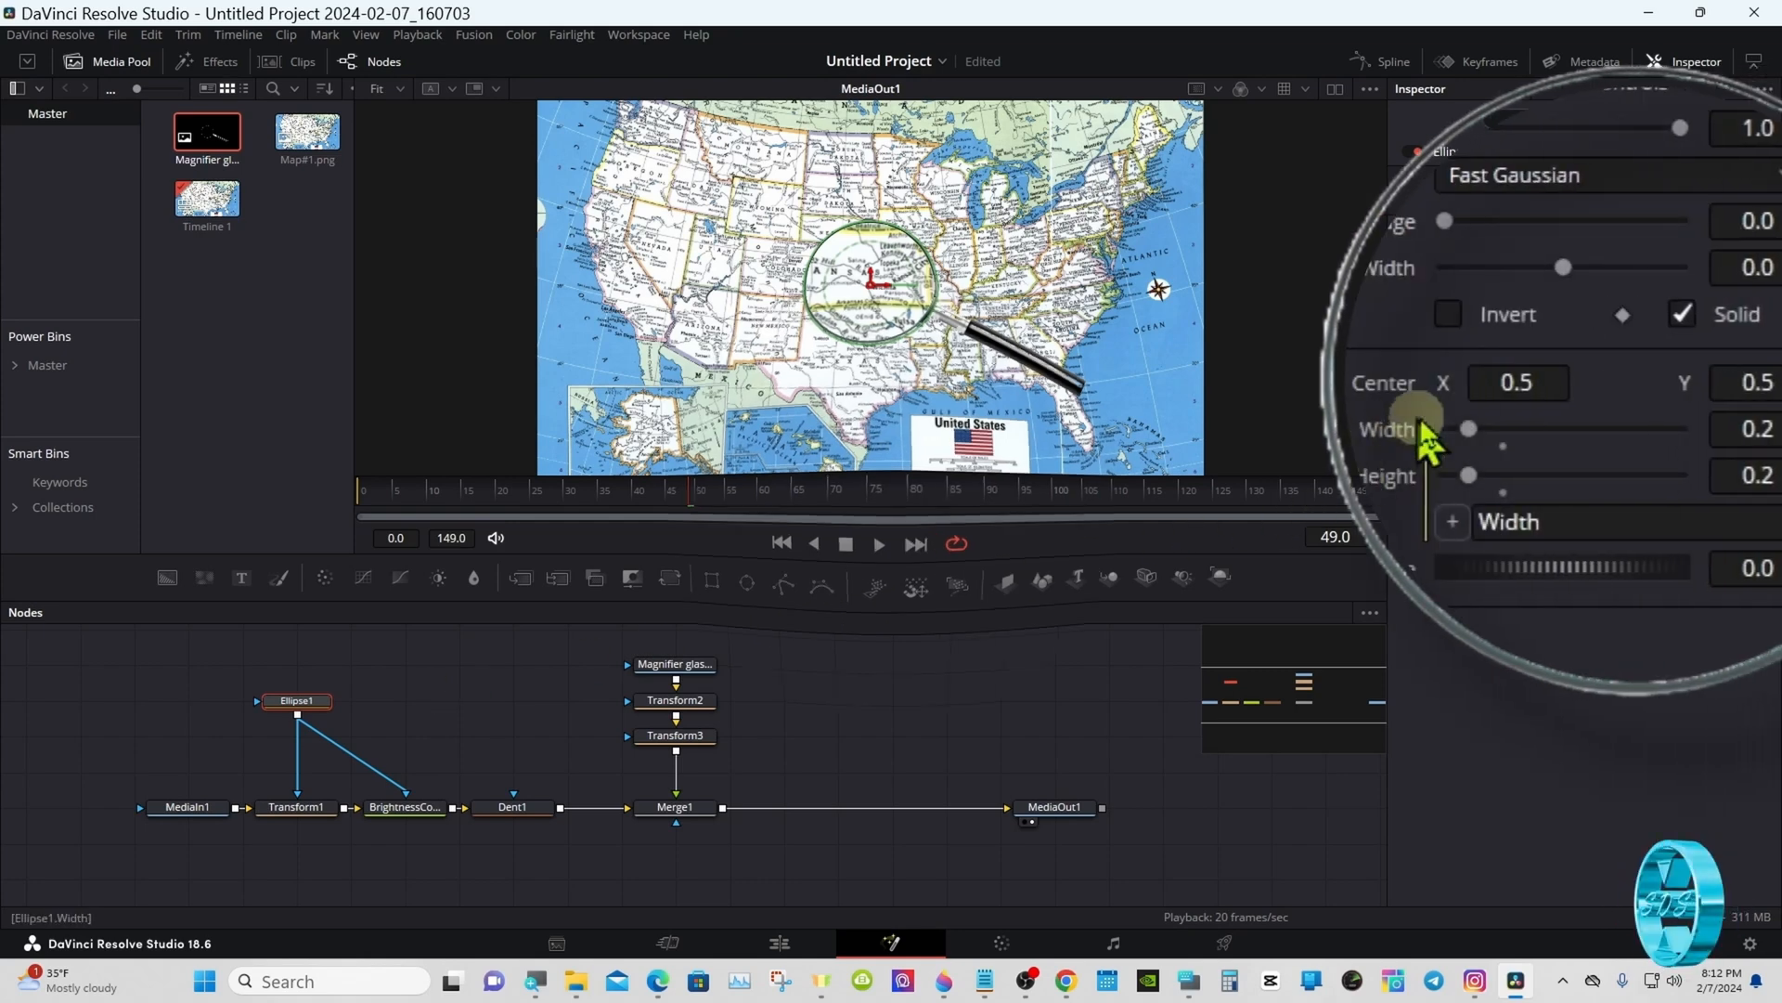
{"action": "left_click_drag", "start_coordinate": [1535, 380], "coordinate": [1346, 382]}
{"action": "left_click_drag", "start_coordinate": [1715, 376], "coordinate": [1722, 316]}
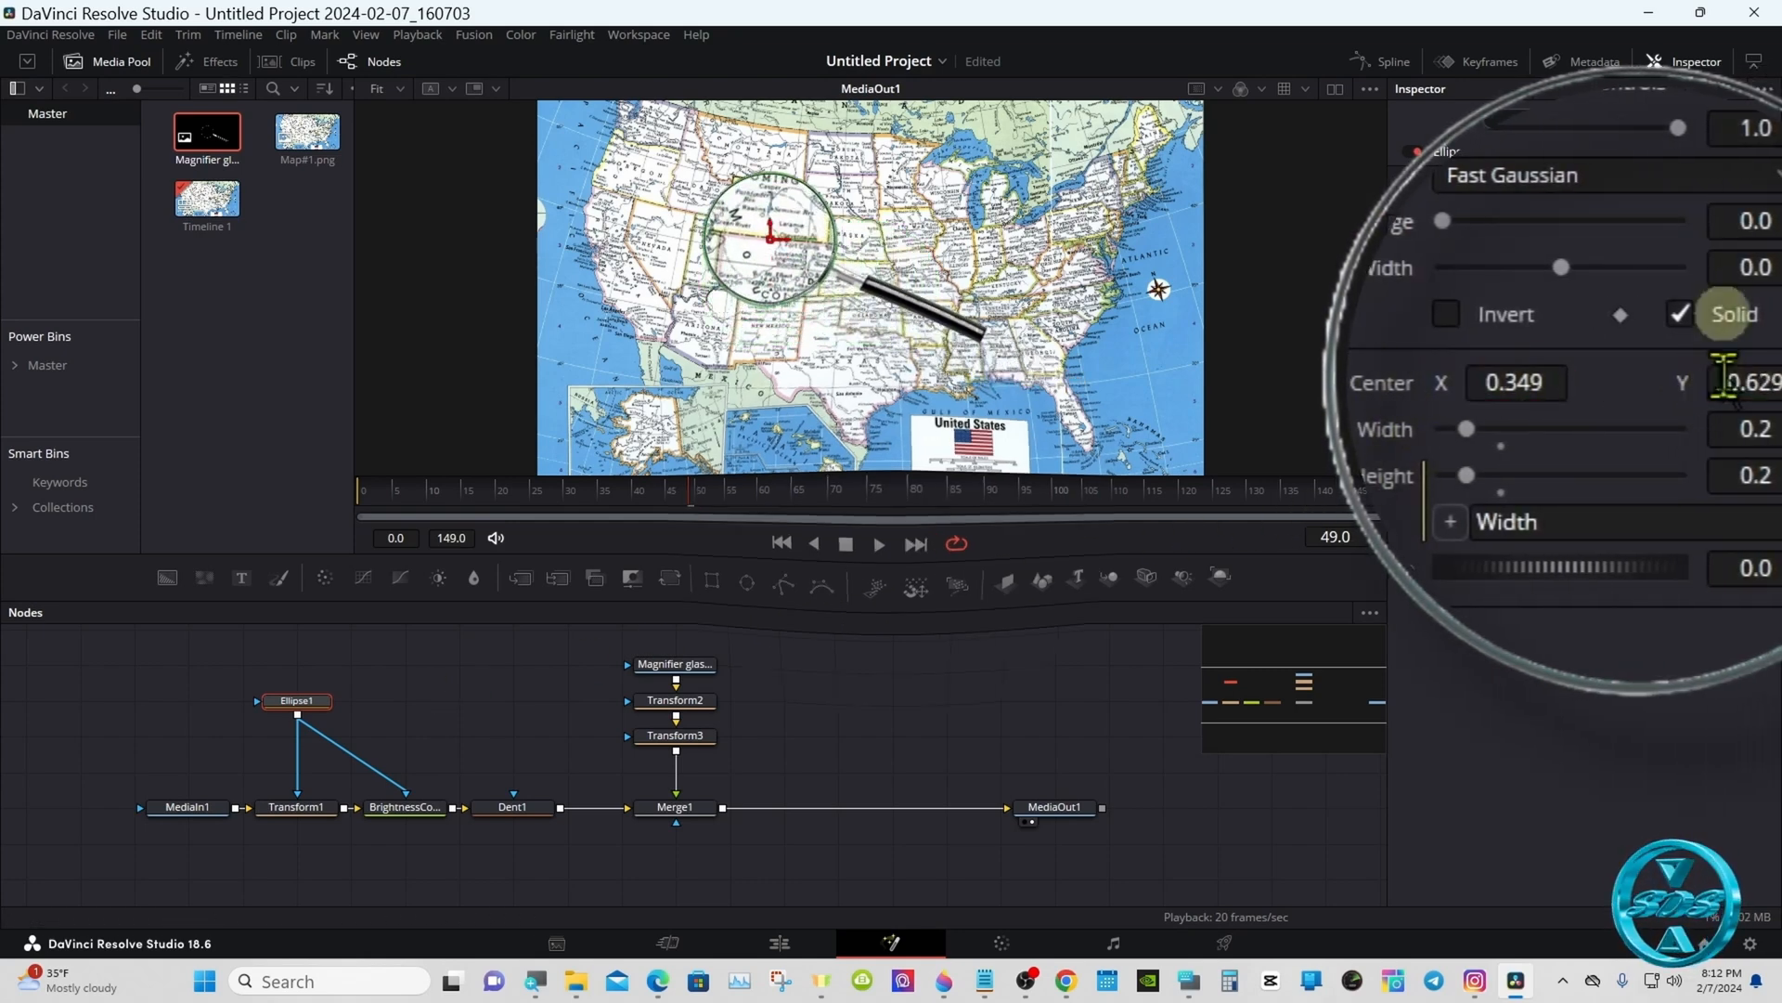
{"action": "double_click", "coordinate": [1386, 378]}
Test enlarging the magnifier with an Ellipse1 Width of about 0.488, and set the Width back to 0.2
{"action": "left_click_drag", "start_coordinate": [1460, 428], "coordinate": [1495, 428]}
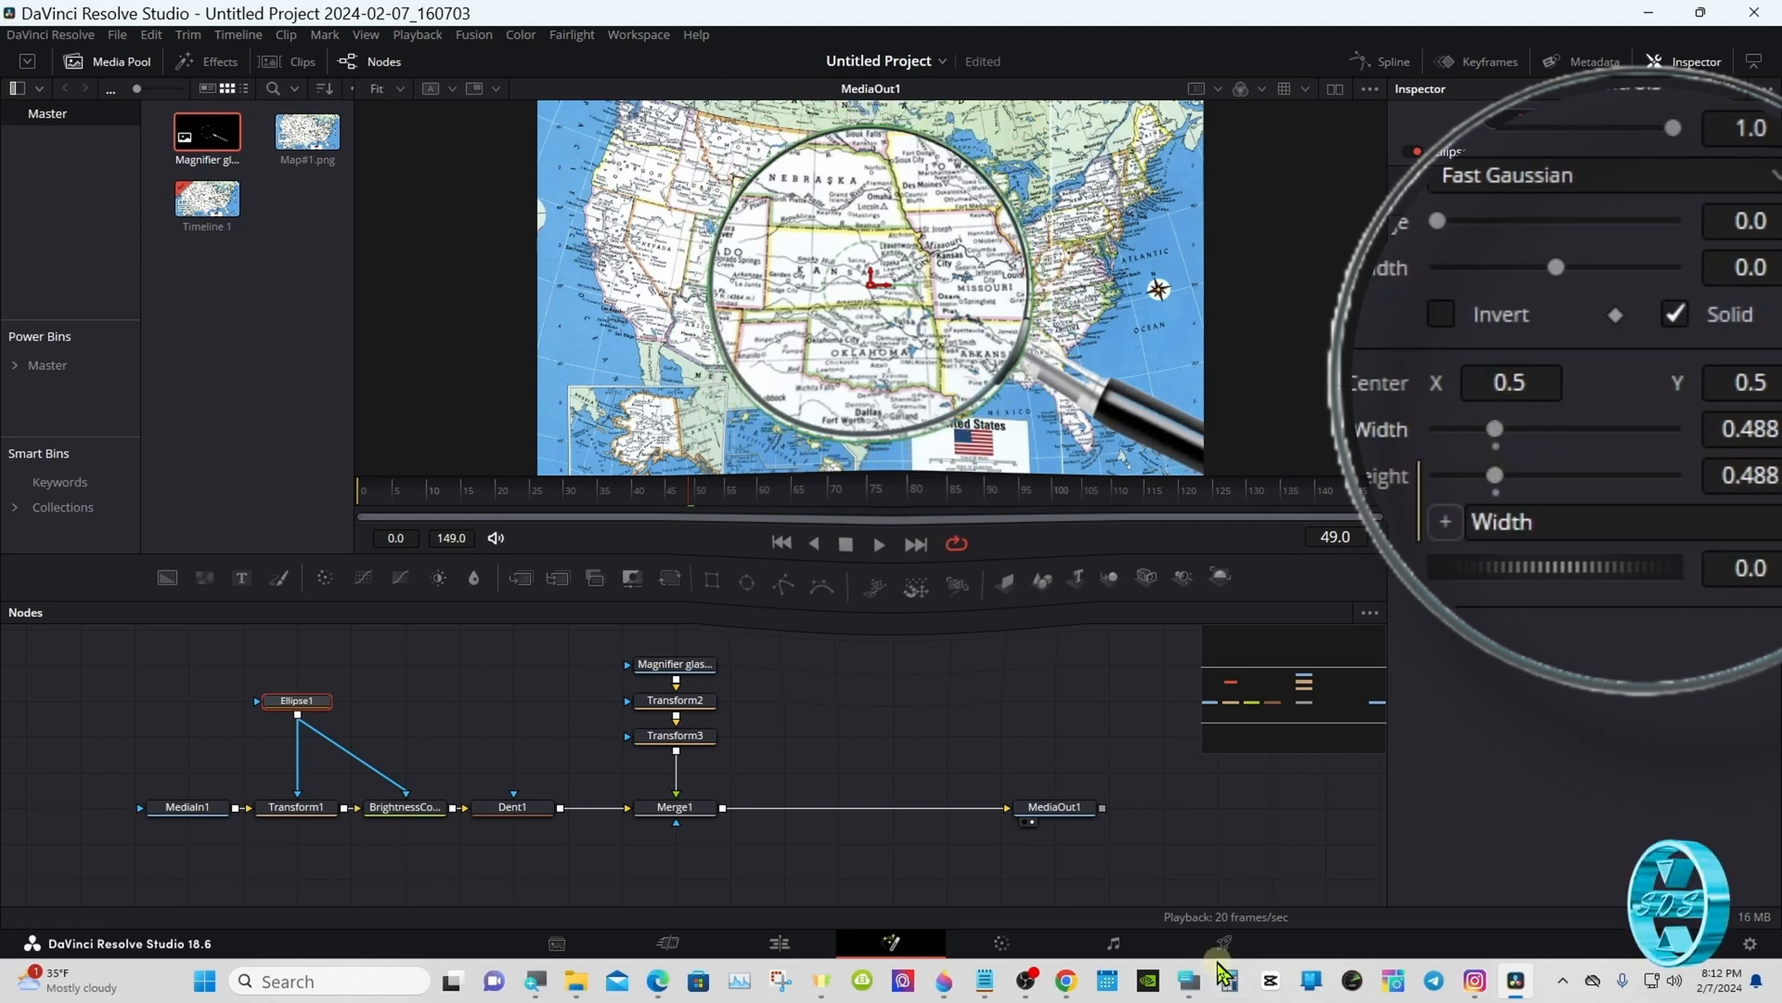
{"action": "left_click", "coordinate": [1191, 979]}
{"action": "left_click", "coordinate": [1755, 429]}
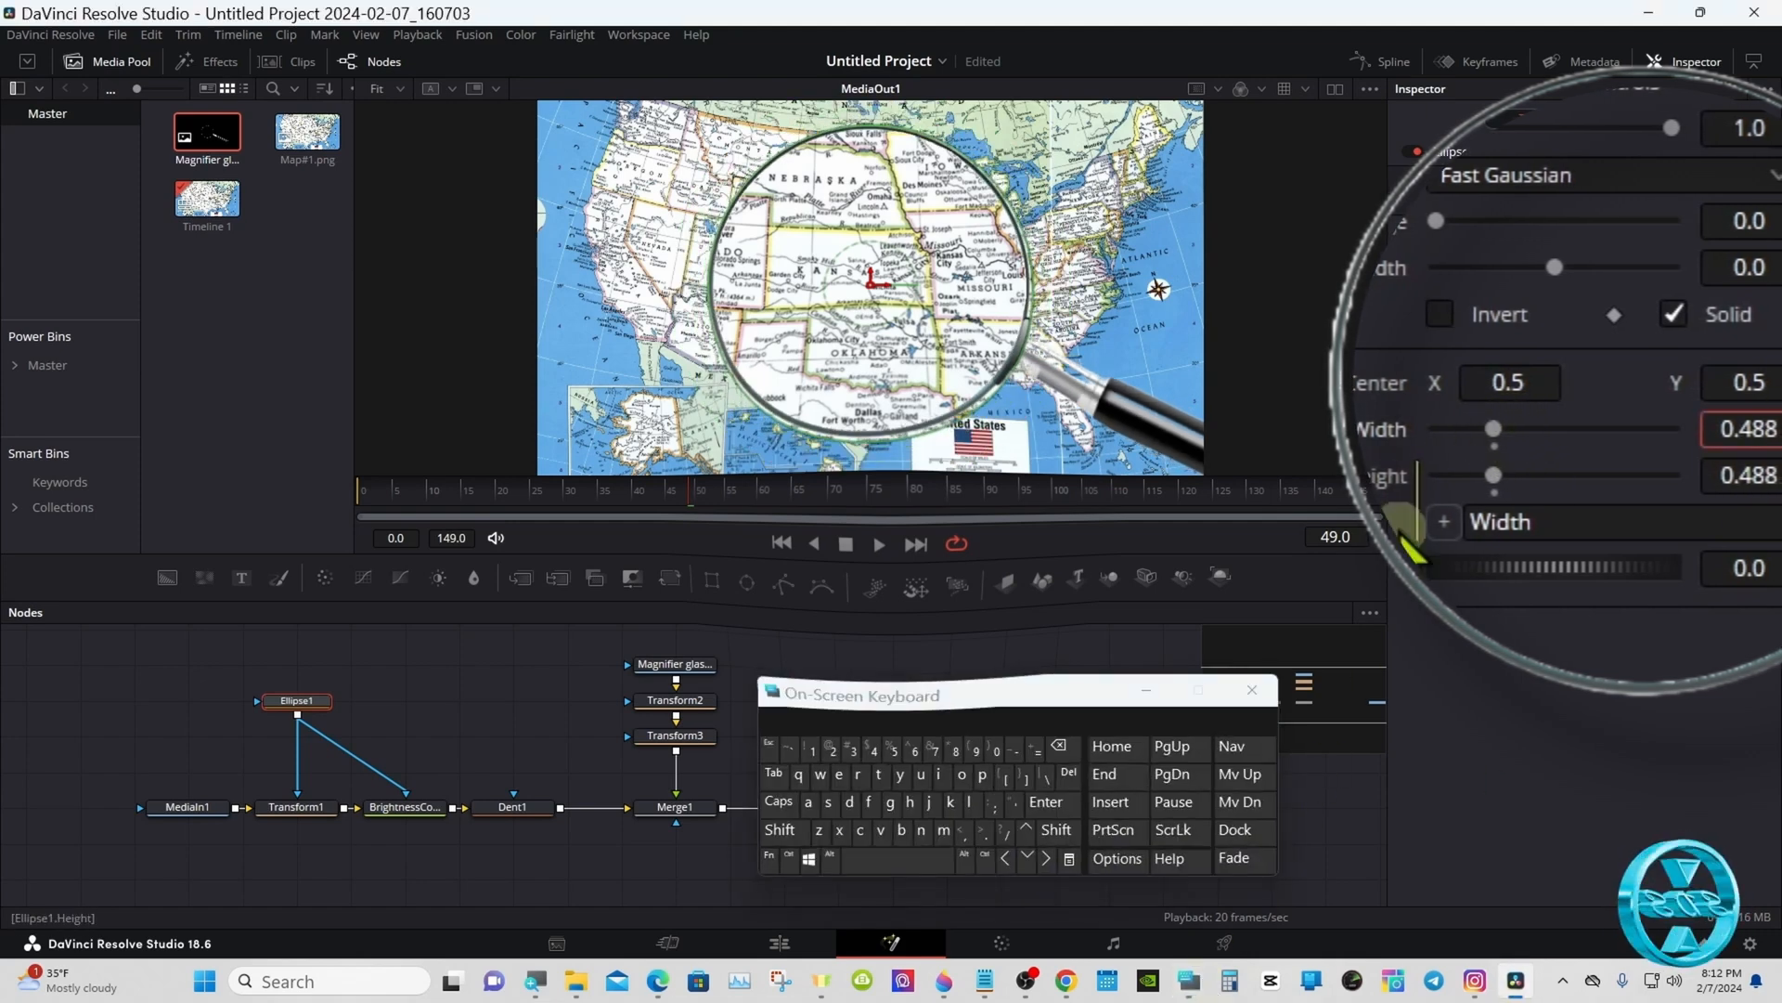
{"action": "left_click", "coordinate": [1061, 747]}
{"action": "left_click", "coordinate": [833, 749]}
{"action": "left_click", "coordinate": [1050, 803]}
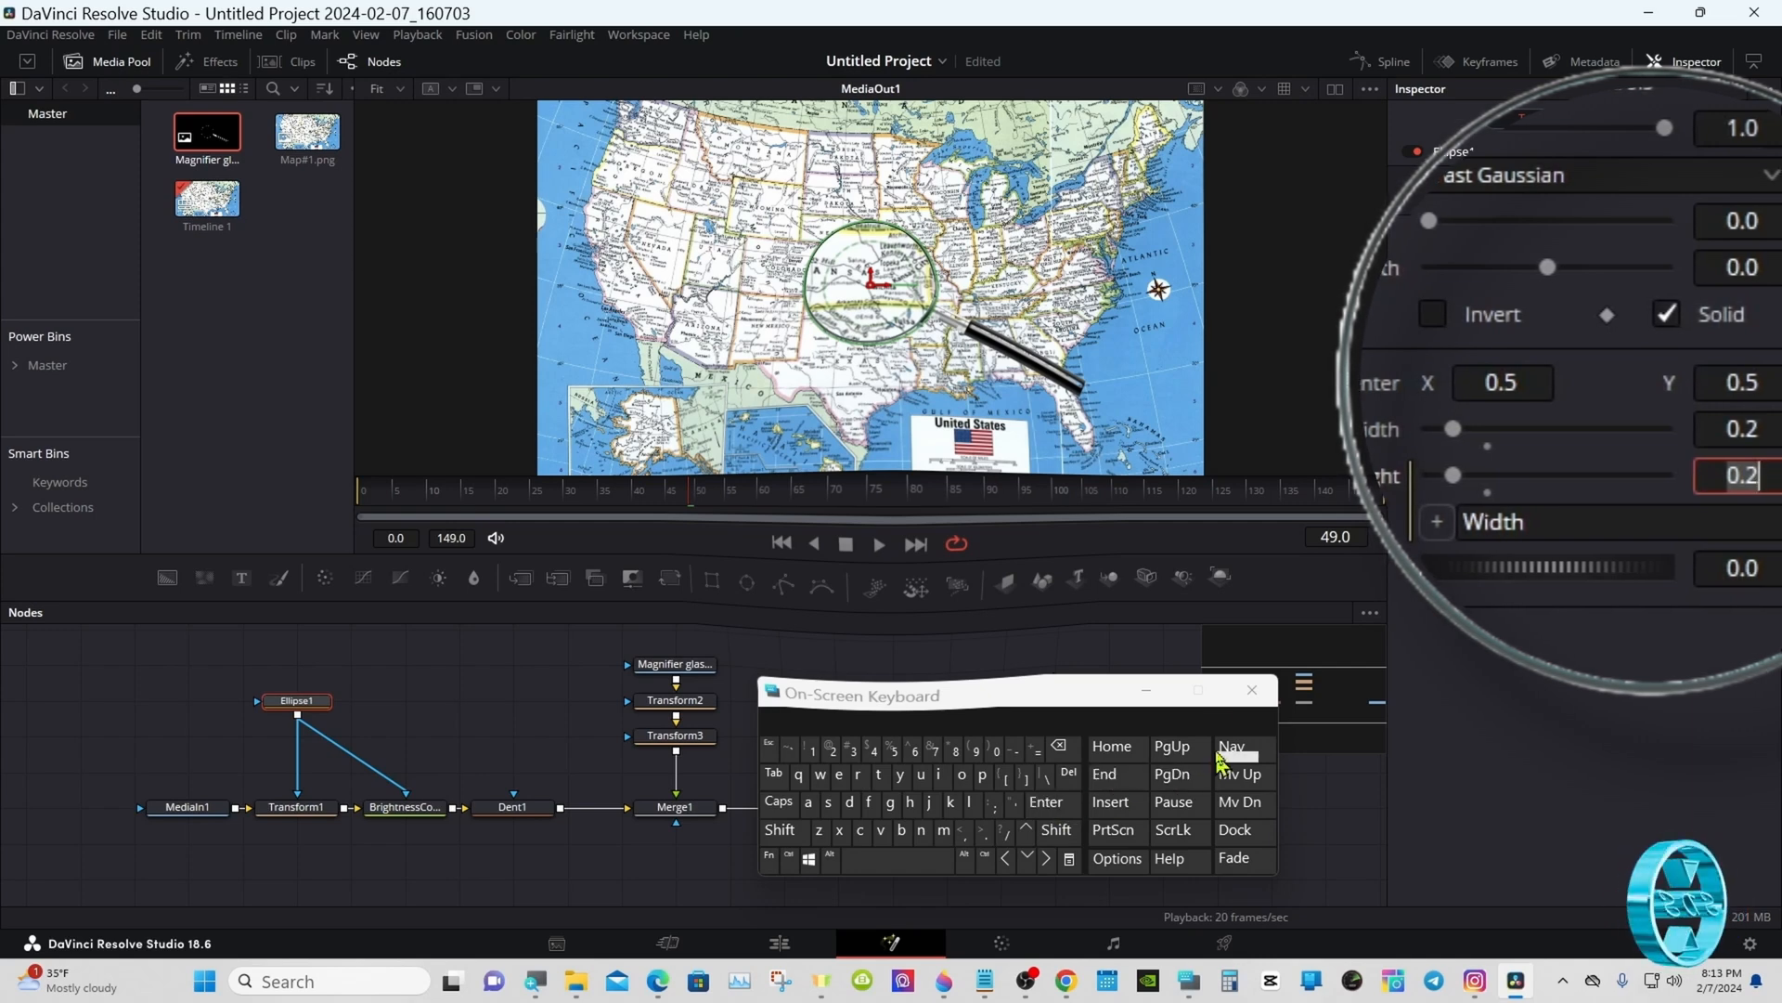
Move Transform3 closer to Merge1 and insert a Drop Shadow node between Transform2 and Transform3
{"action": "left_click_drag", "start_coordinate": [1100, 705], "coordinate": [1541, 698]}
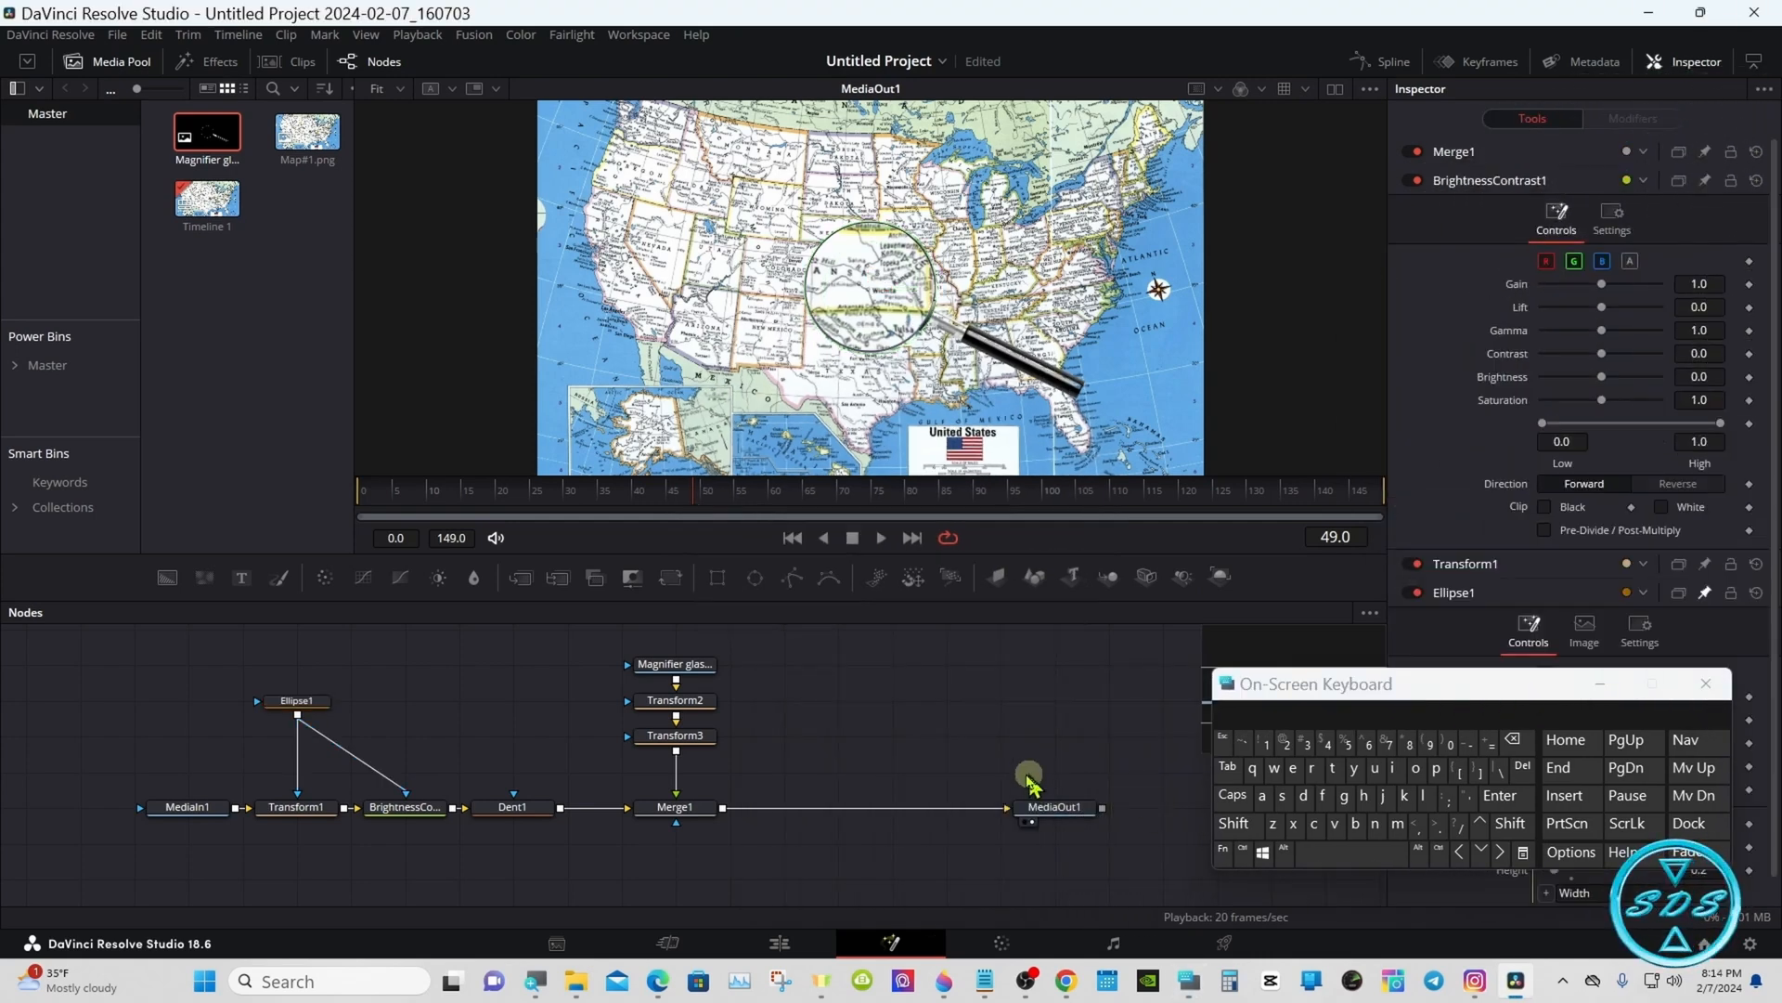
{"action": "left_click_drag", "start_coordinate": [688, 746], "coordinate": [687, 782]}
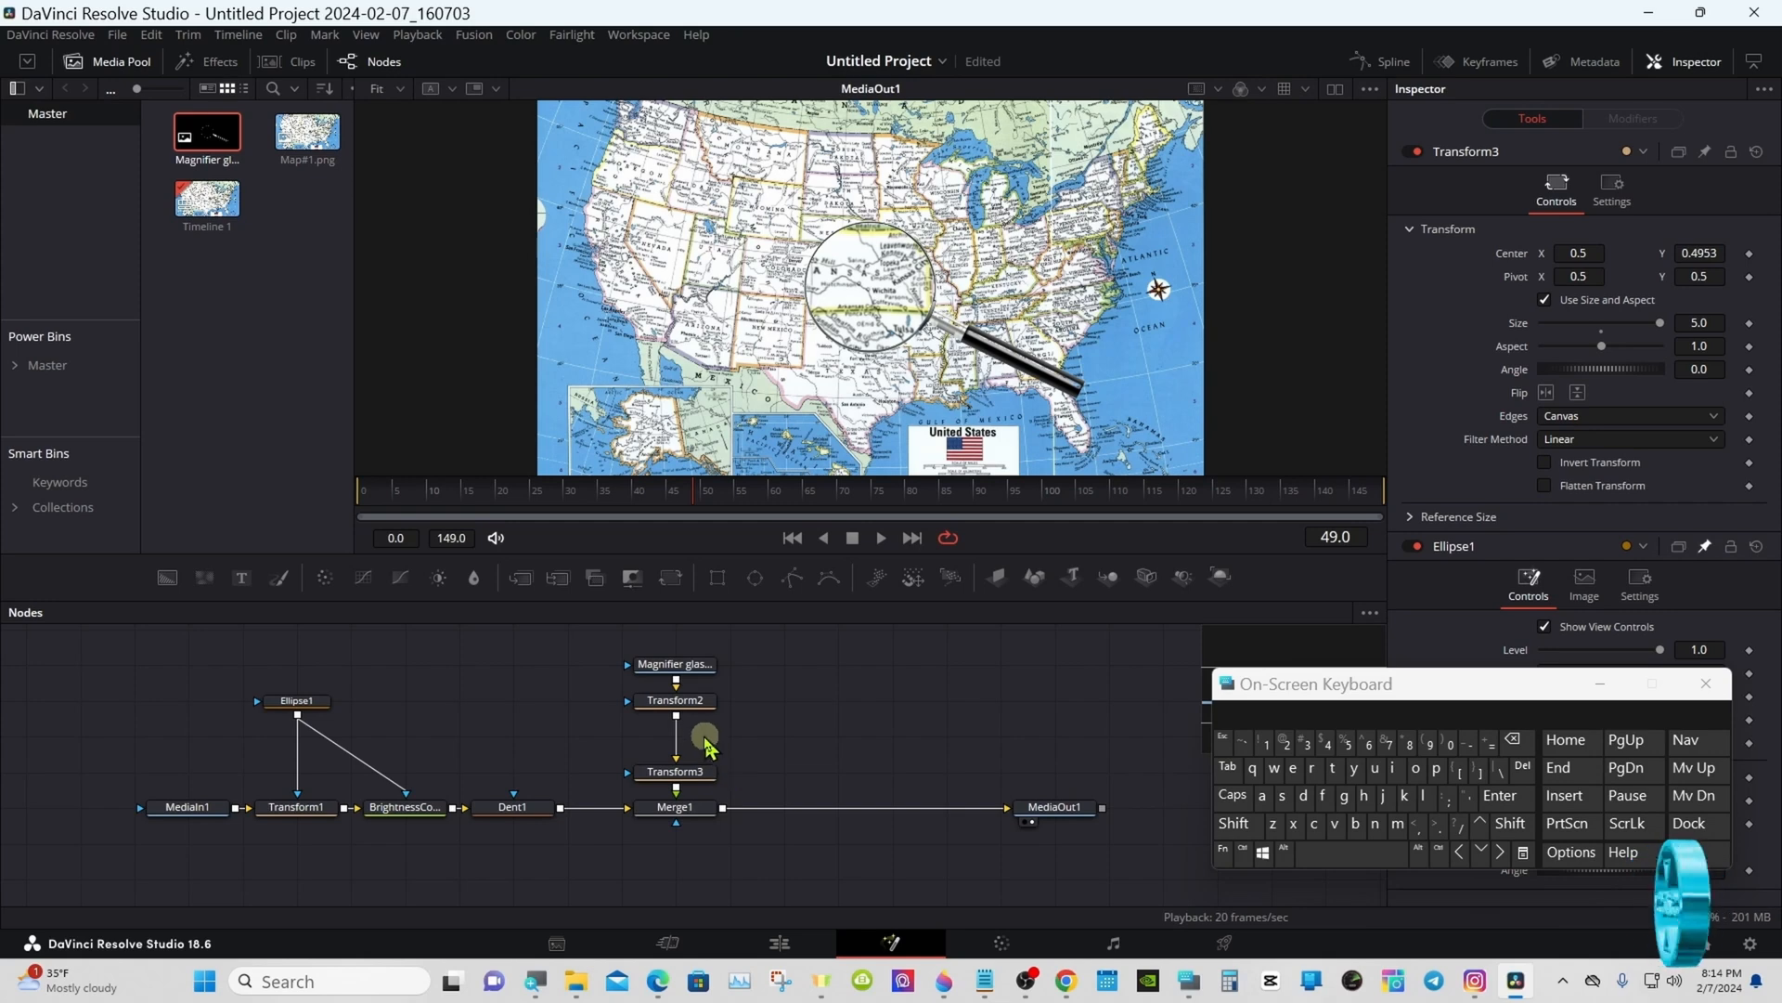
{"action": "left_click", "coordinate": [682, 700]}
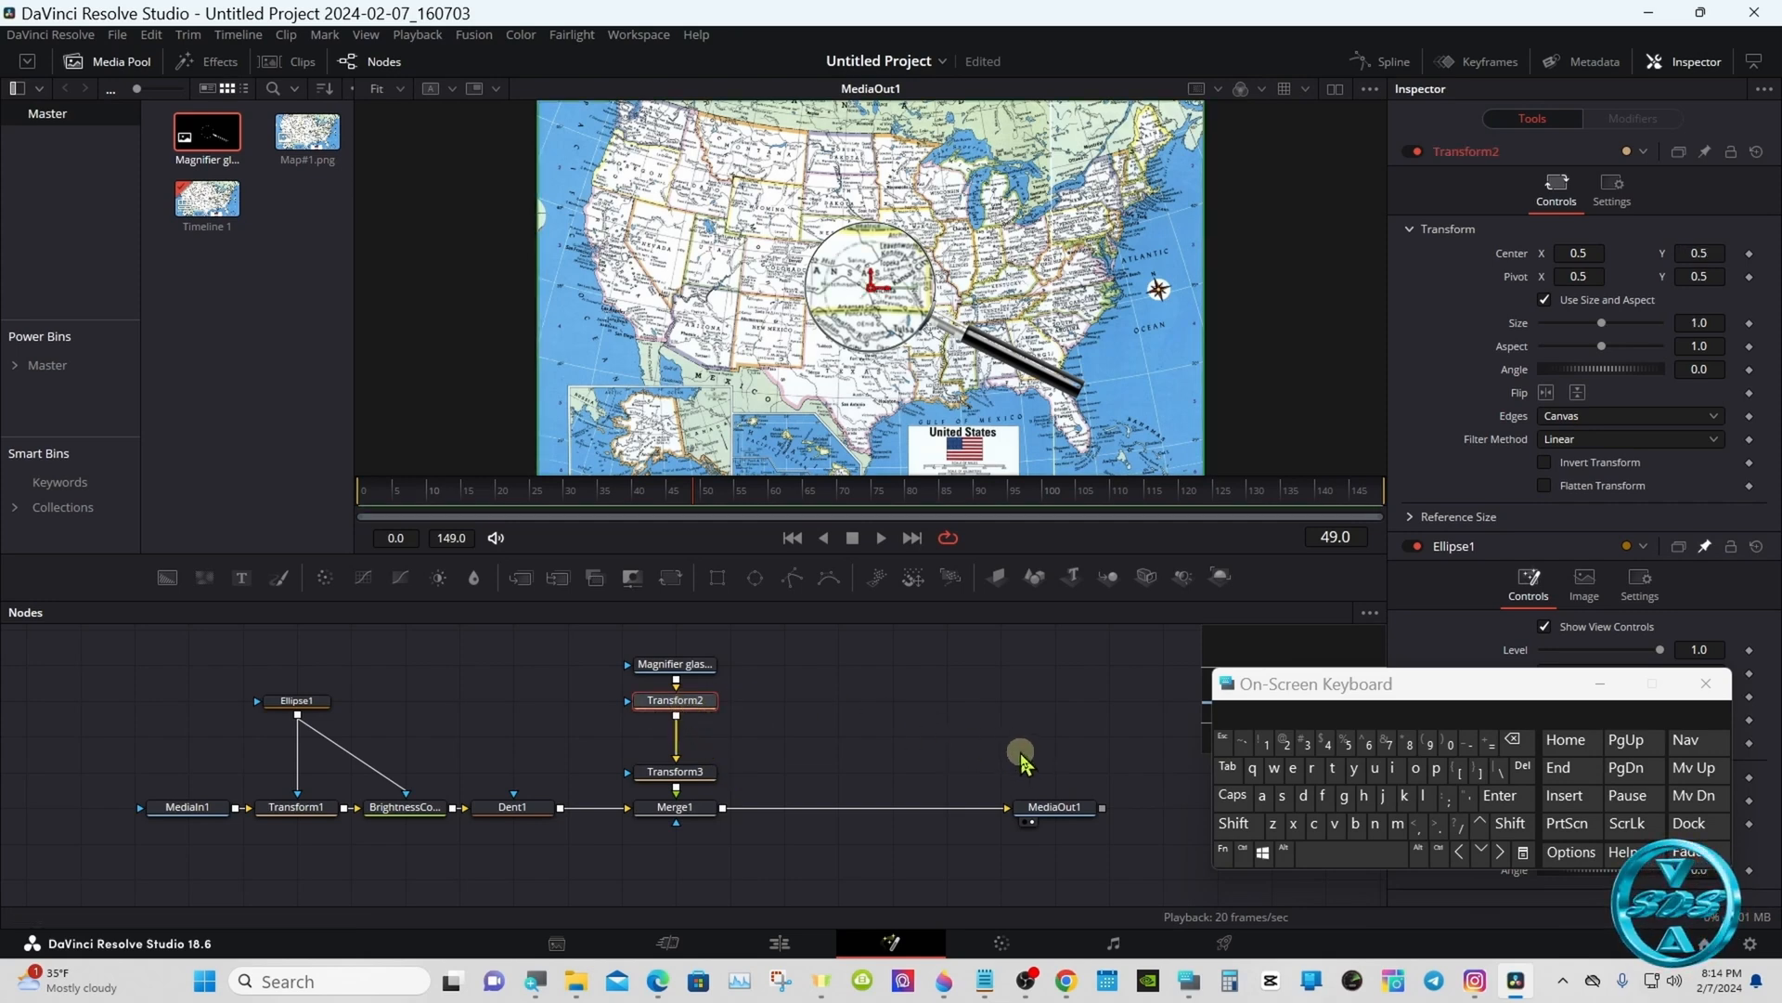
{"action": "left_click", "coordinate": [1232, 823]}
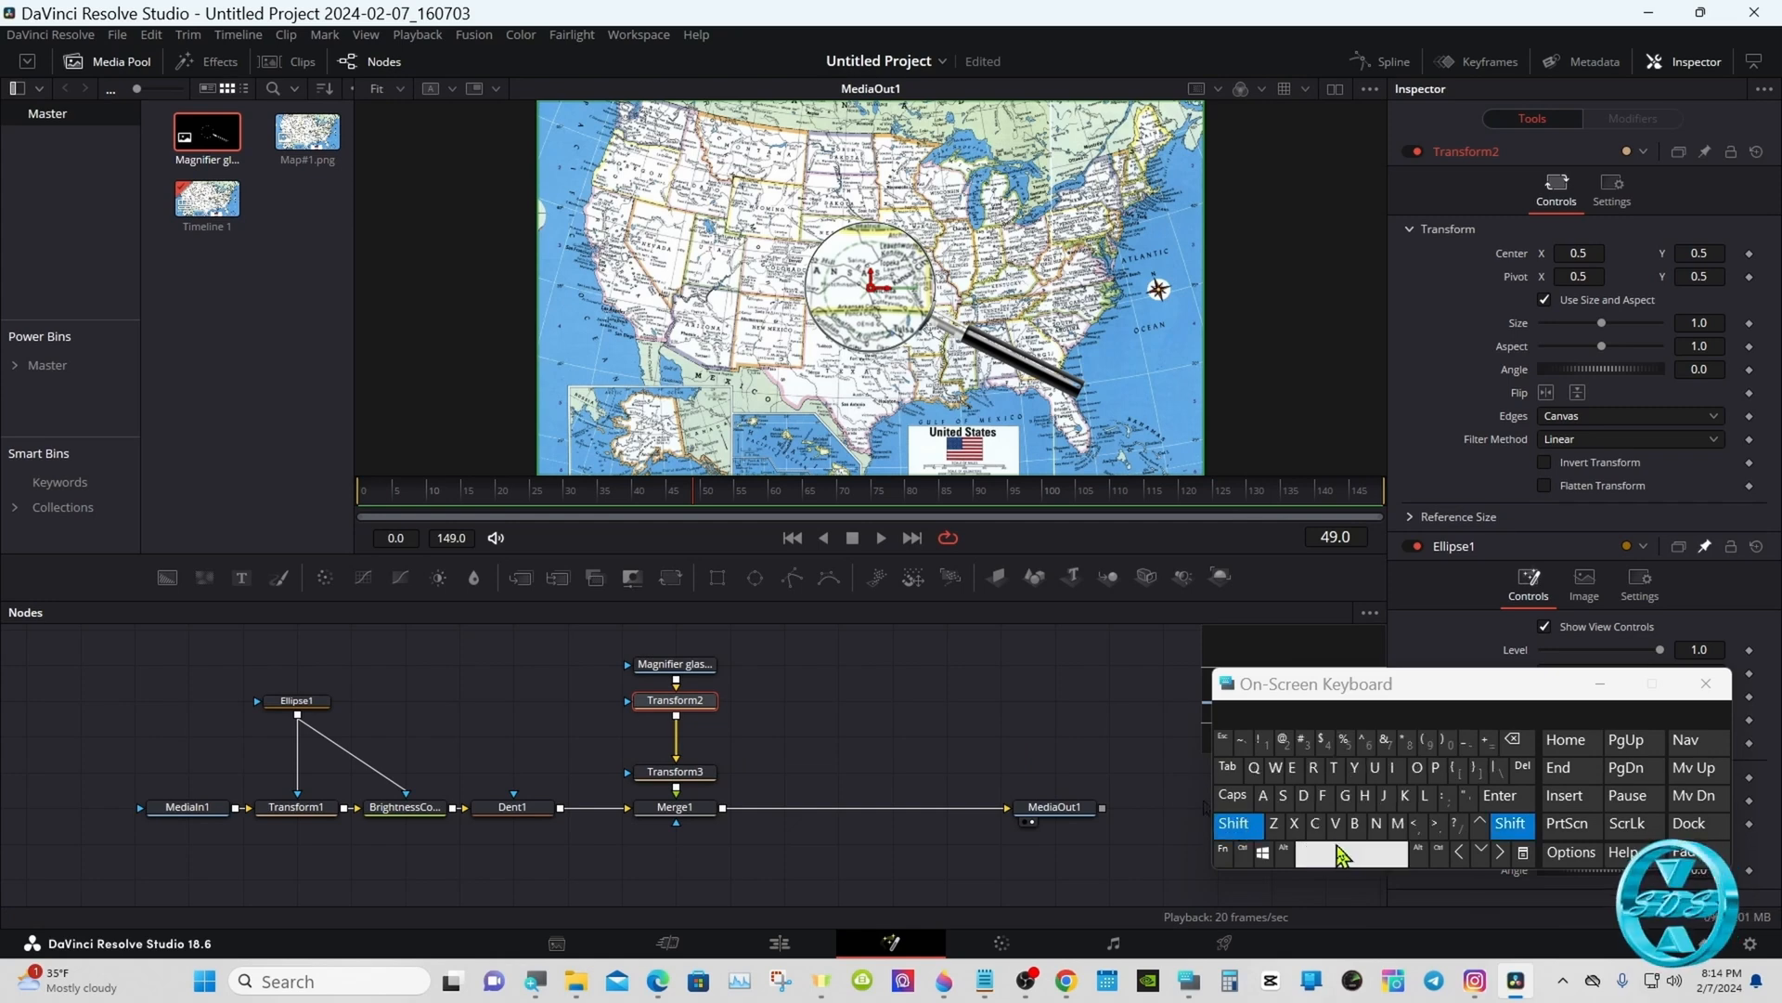
{"action": "left_click", "coordinate": [1346, 852]}
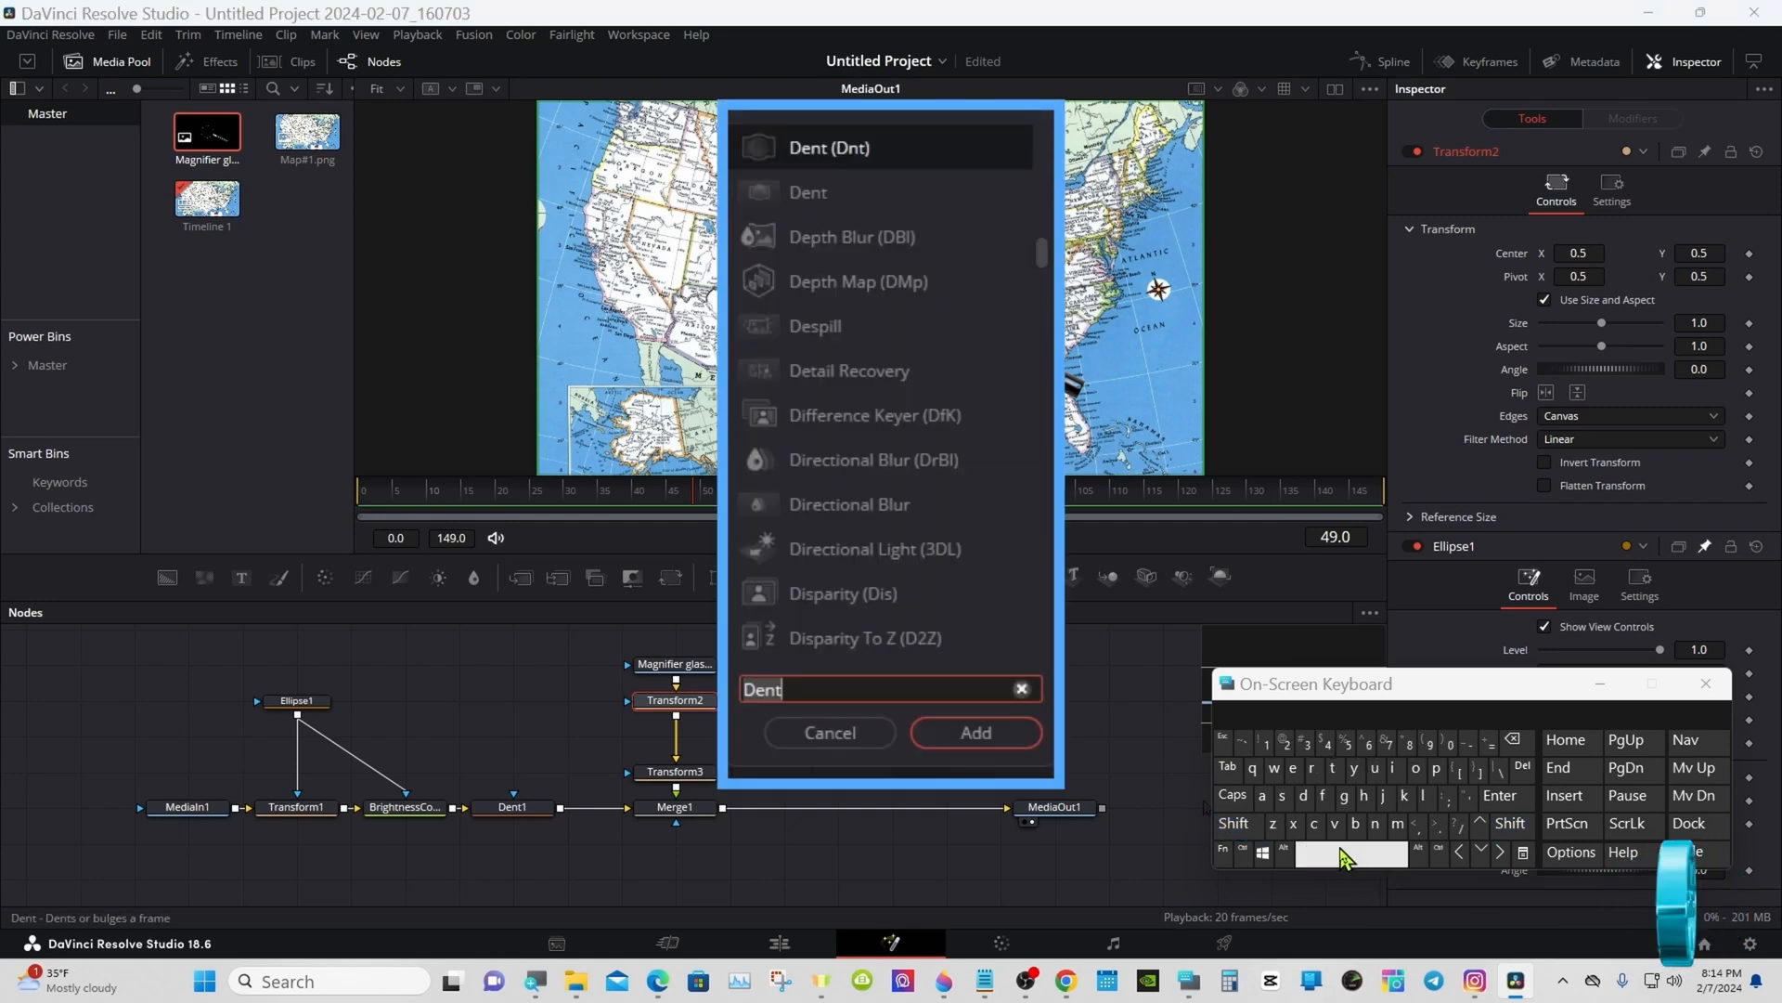
{"action": "left_click", "coordinate": [1305, 796]}
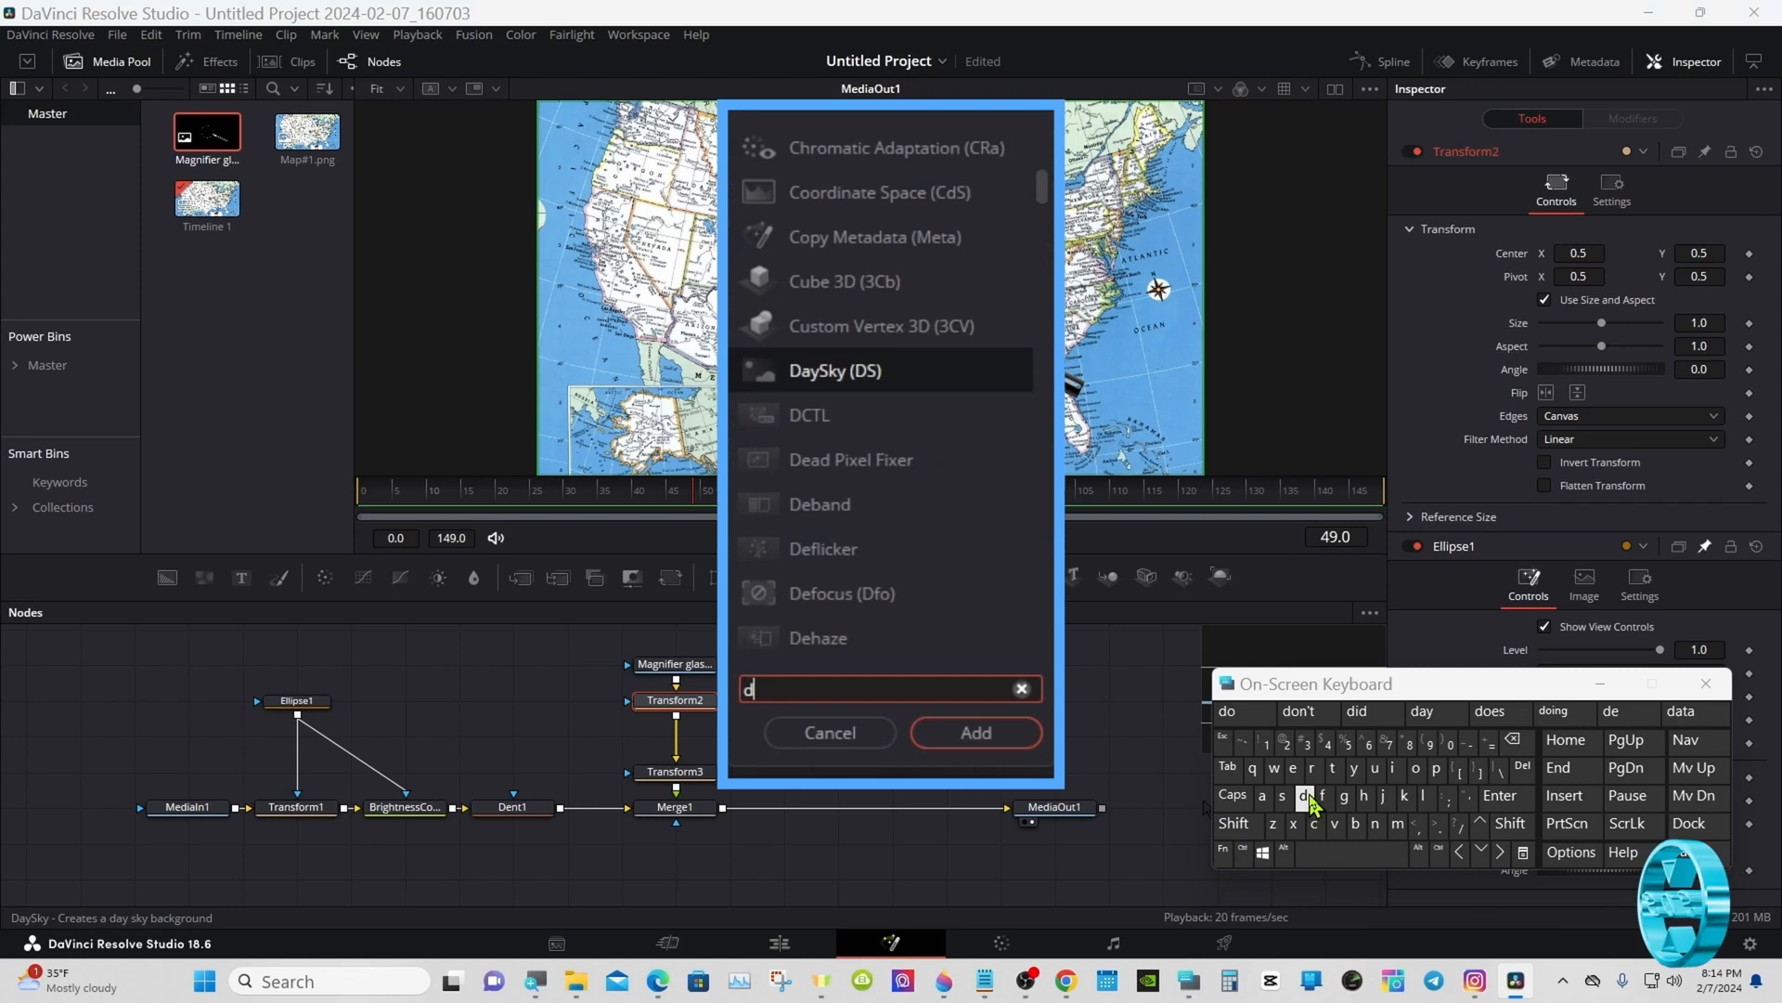
{"action": "left_click", "coordinate": [1312, 768]}
{"action": "left_click", "coordinate": [1416, 768]}
{"action": "left_click", "coordinate": [1435, 770]}
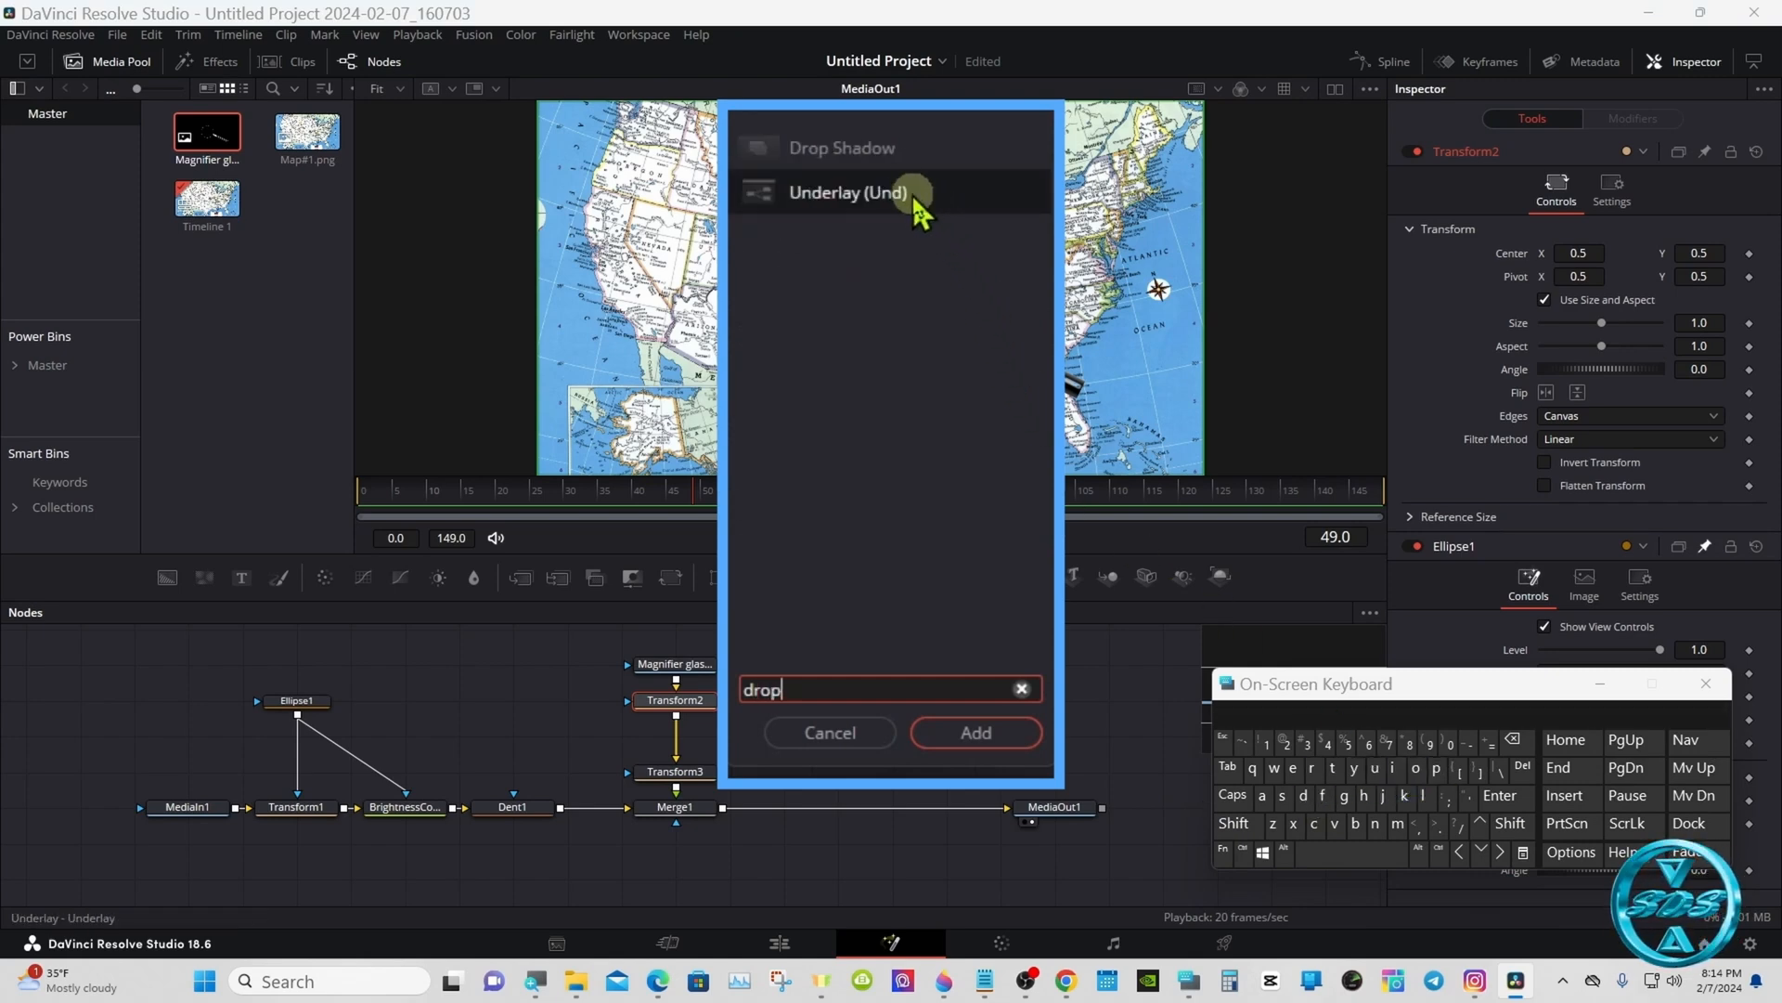
{"action": "left_click", "coordinate": [877, 150]}
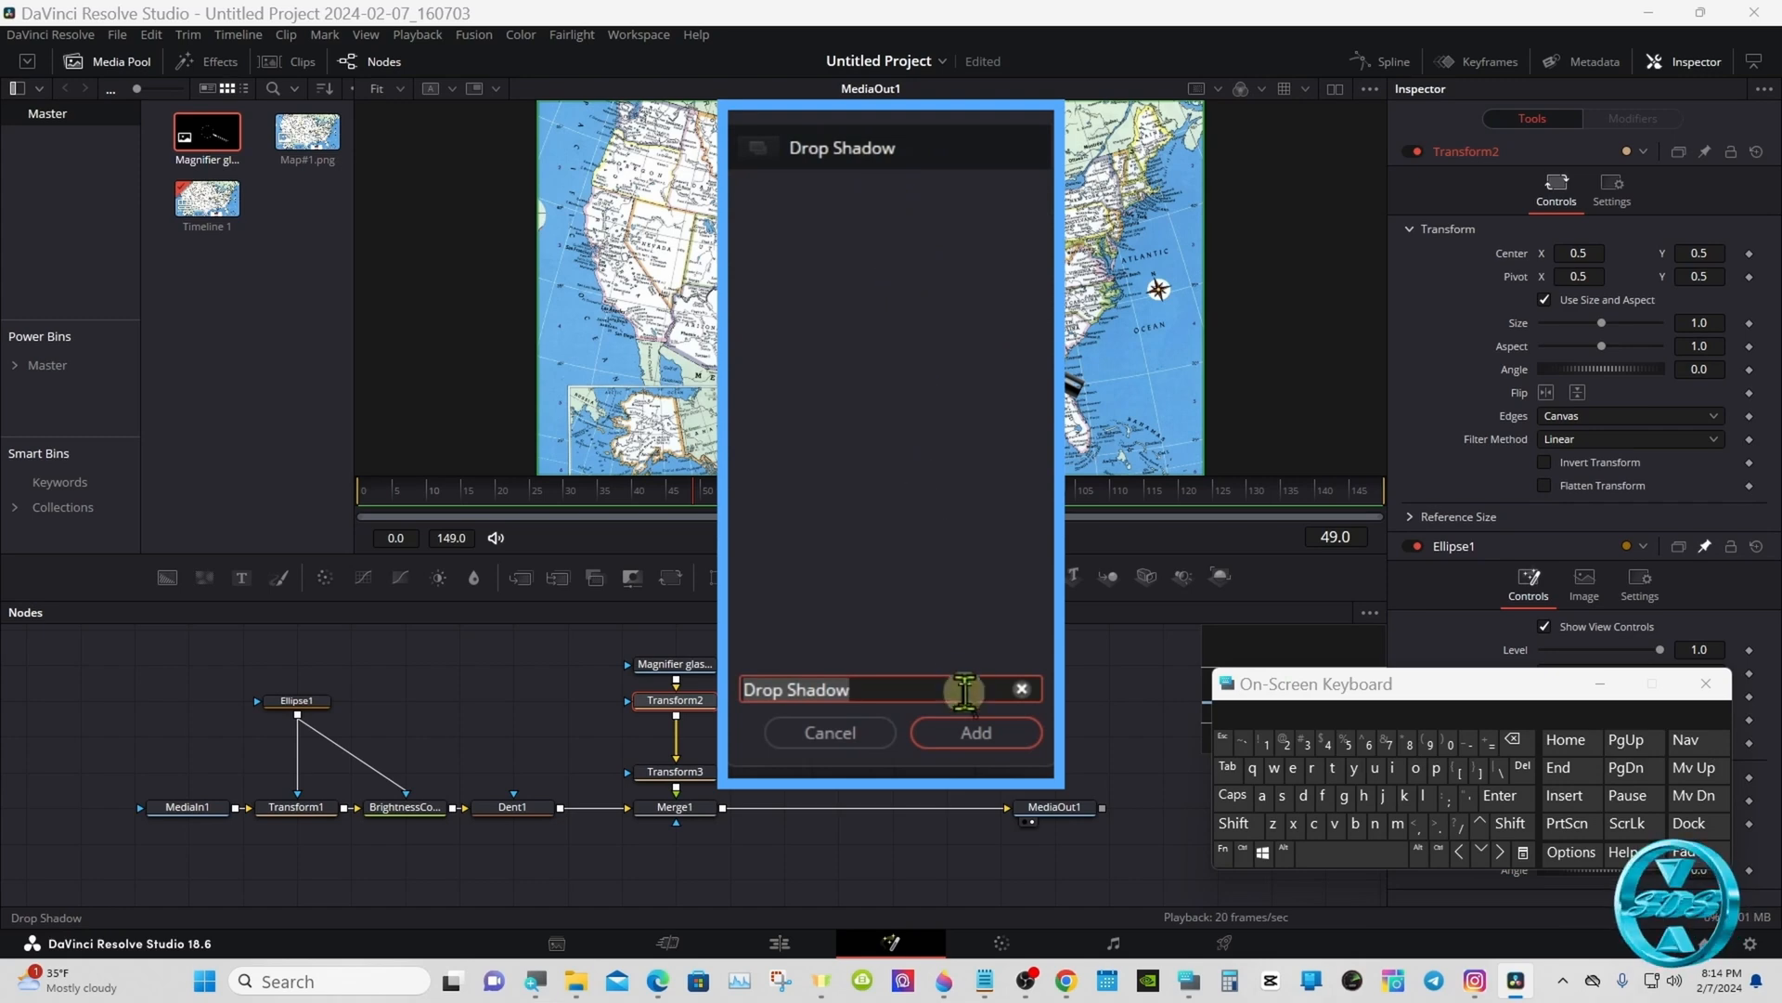
{"action": "left_click", "coordinate": [975, 733]}
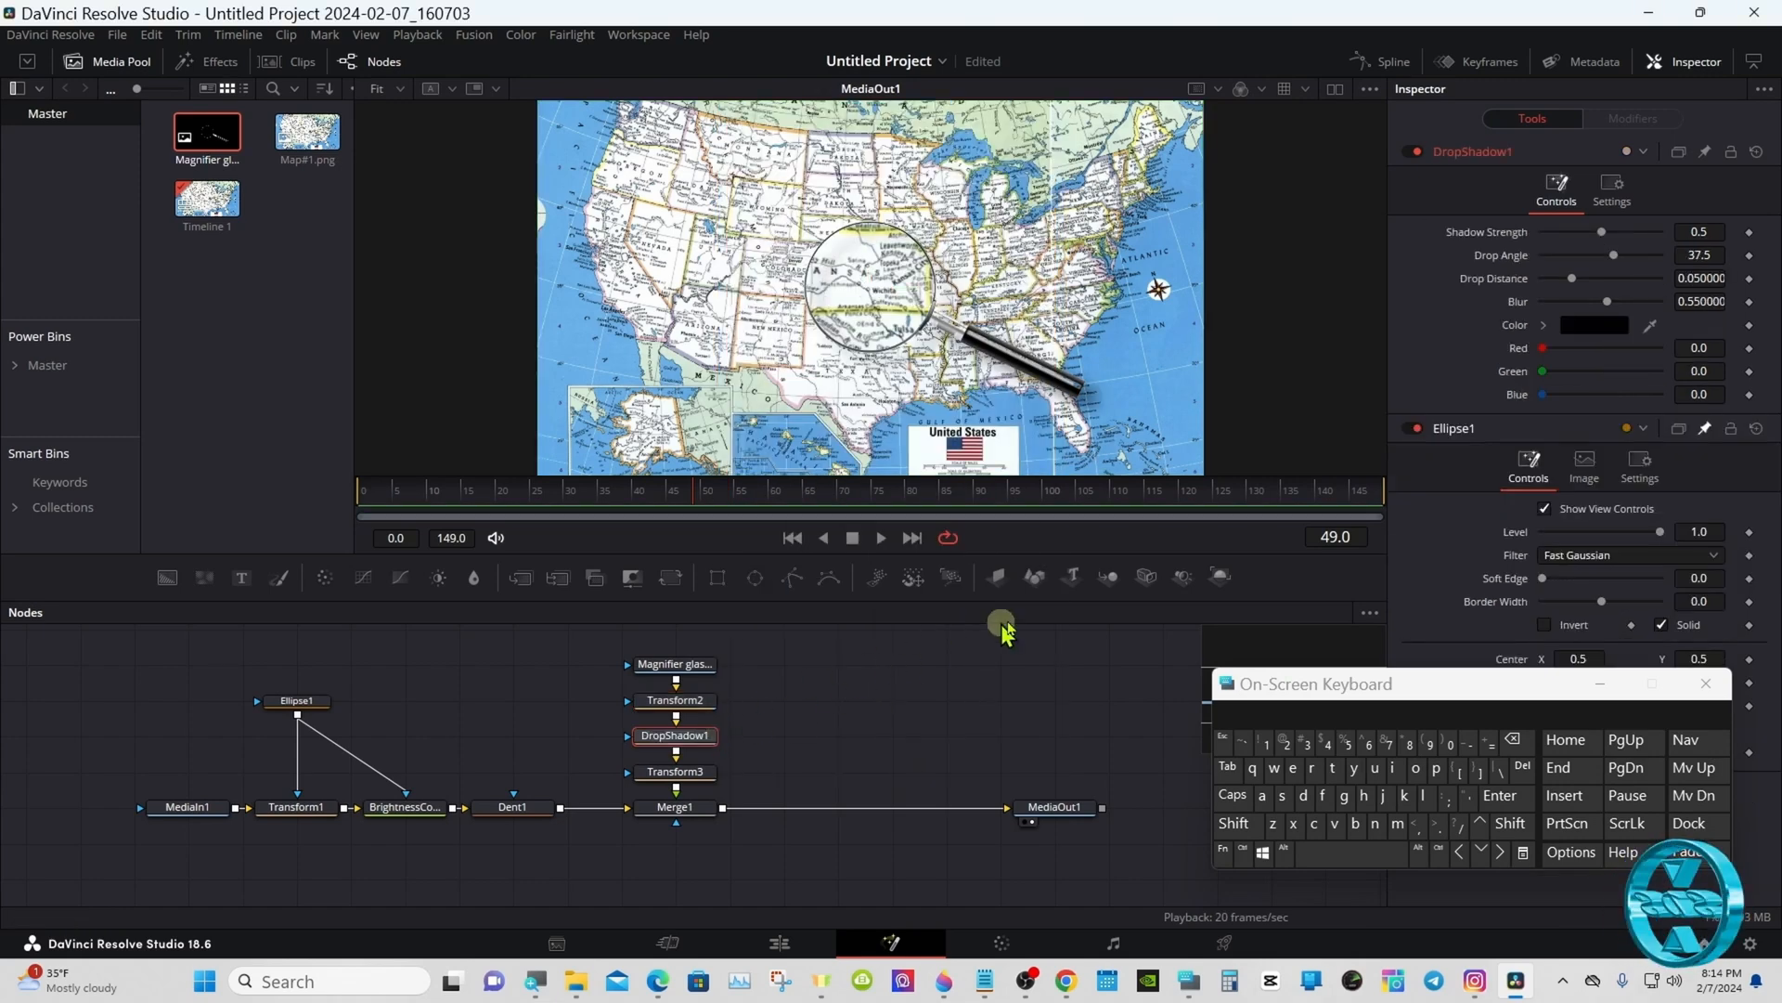
Set DropShadow1's Shadow Strength to 0.75 and its Drop Angle to about 71
{"action": "left_click_drag", "start_coordinate": [1551, 232], "coordinate": [1650, 223]}
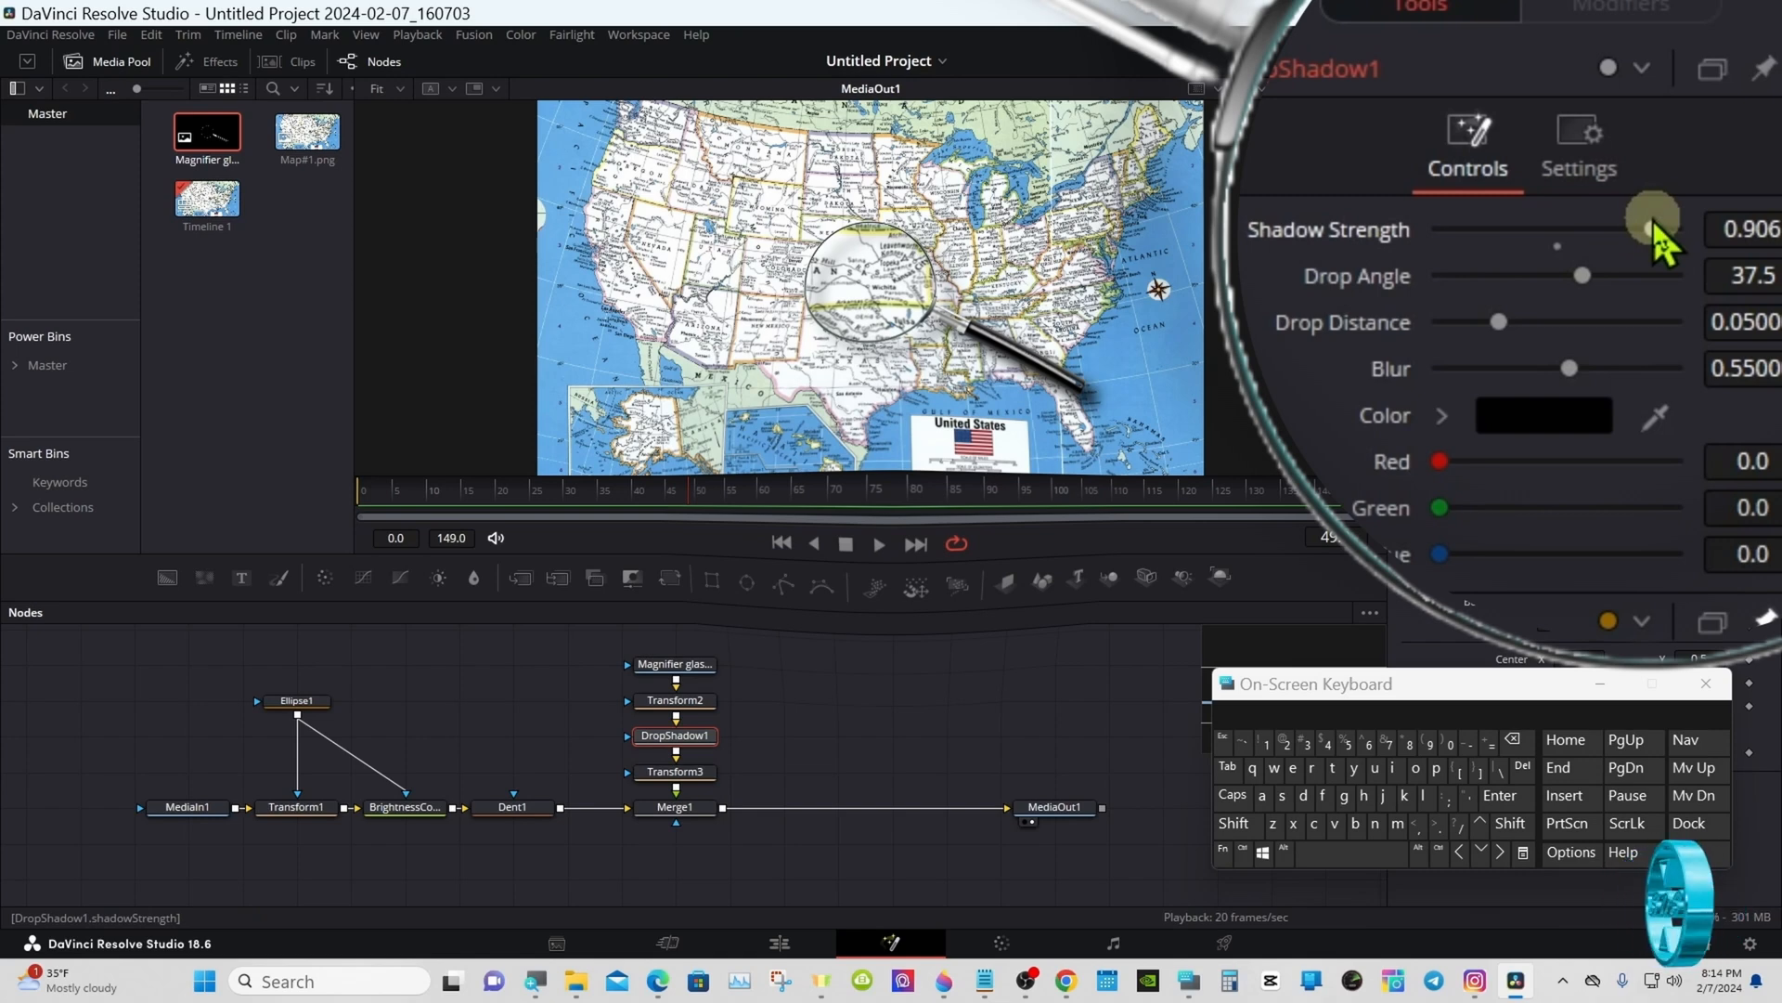
{"action": "left_click", "coordinate": [1766, 221]}
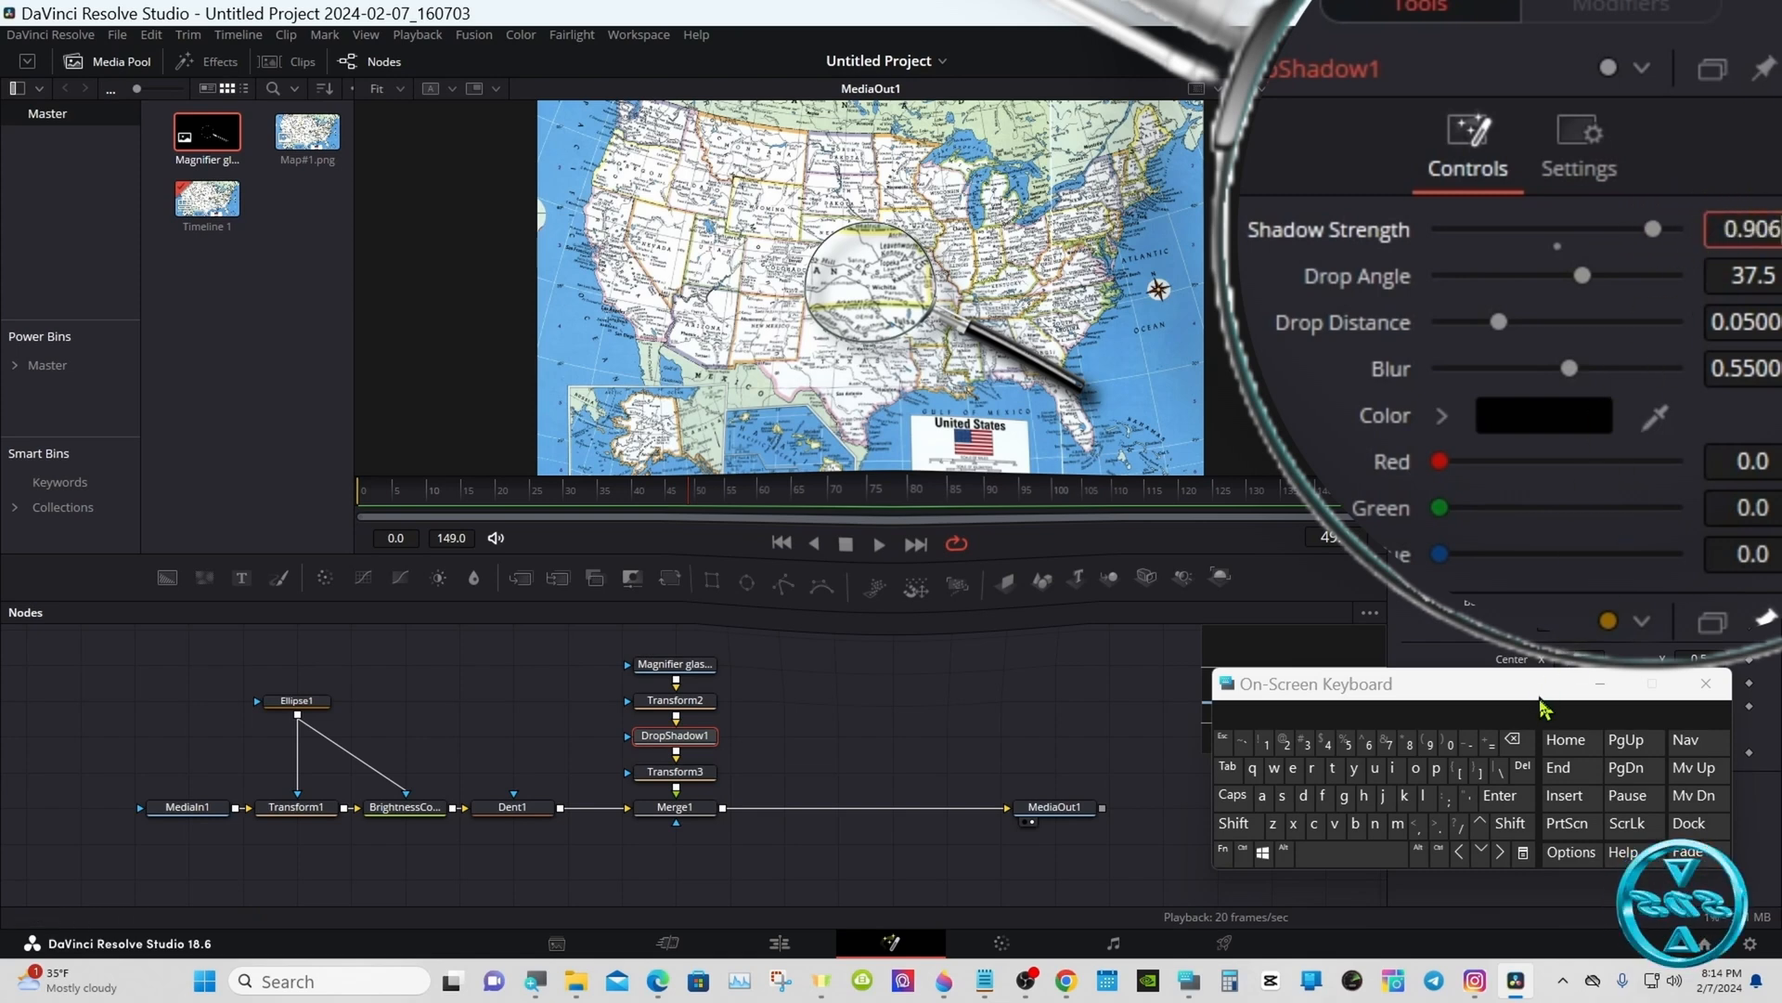
{"action": "left_click", "coordinate": [1512, 741]}
{"action": "left_click", "coordinate": [1512, 740]}
{"action": "left_click", "coordinate": [1512, 741]}
{"action": "left_click", "coordinate": [1387, 744]}
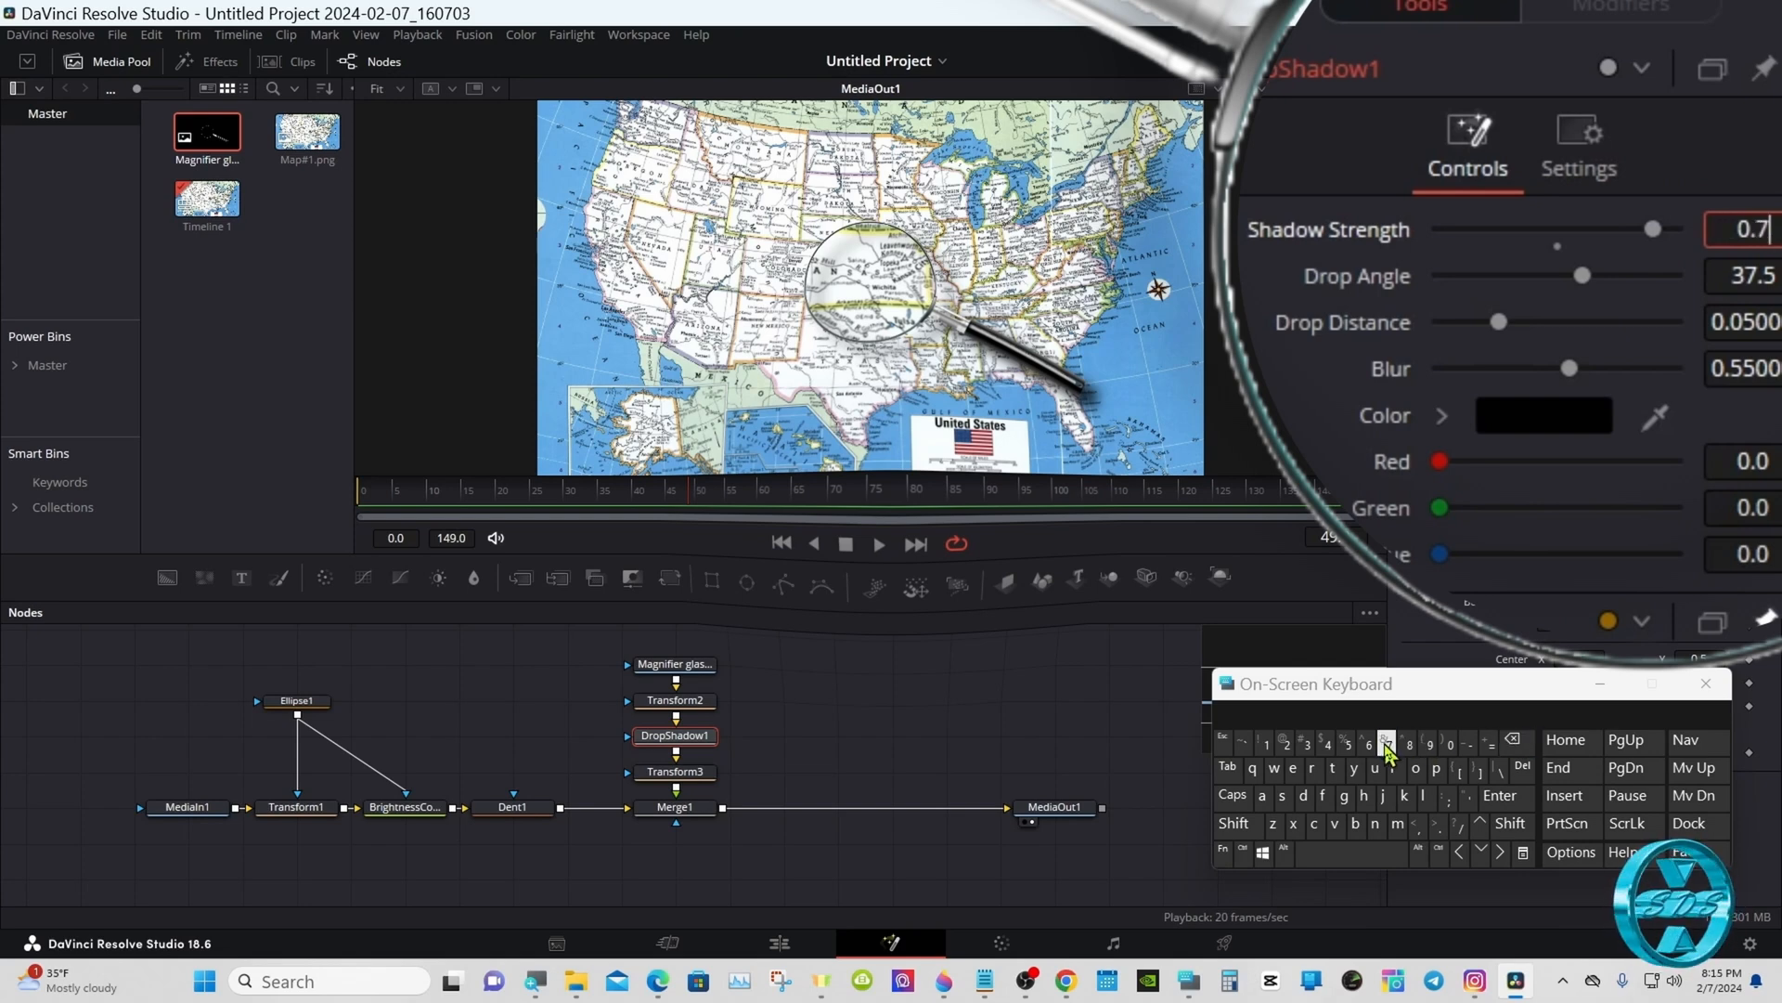
{"action": "left_click", "coordinate": [1347, 743]}
{"action": "left_click", "coordinate": [1500, 796]}
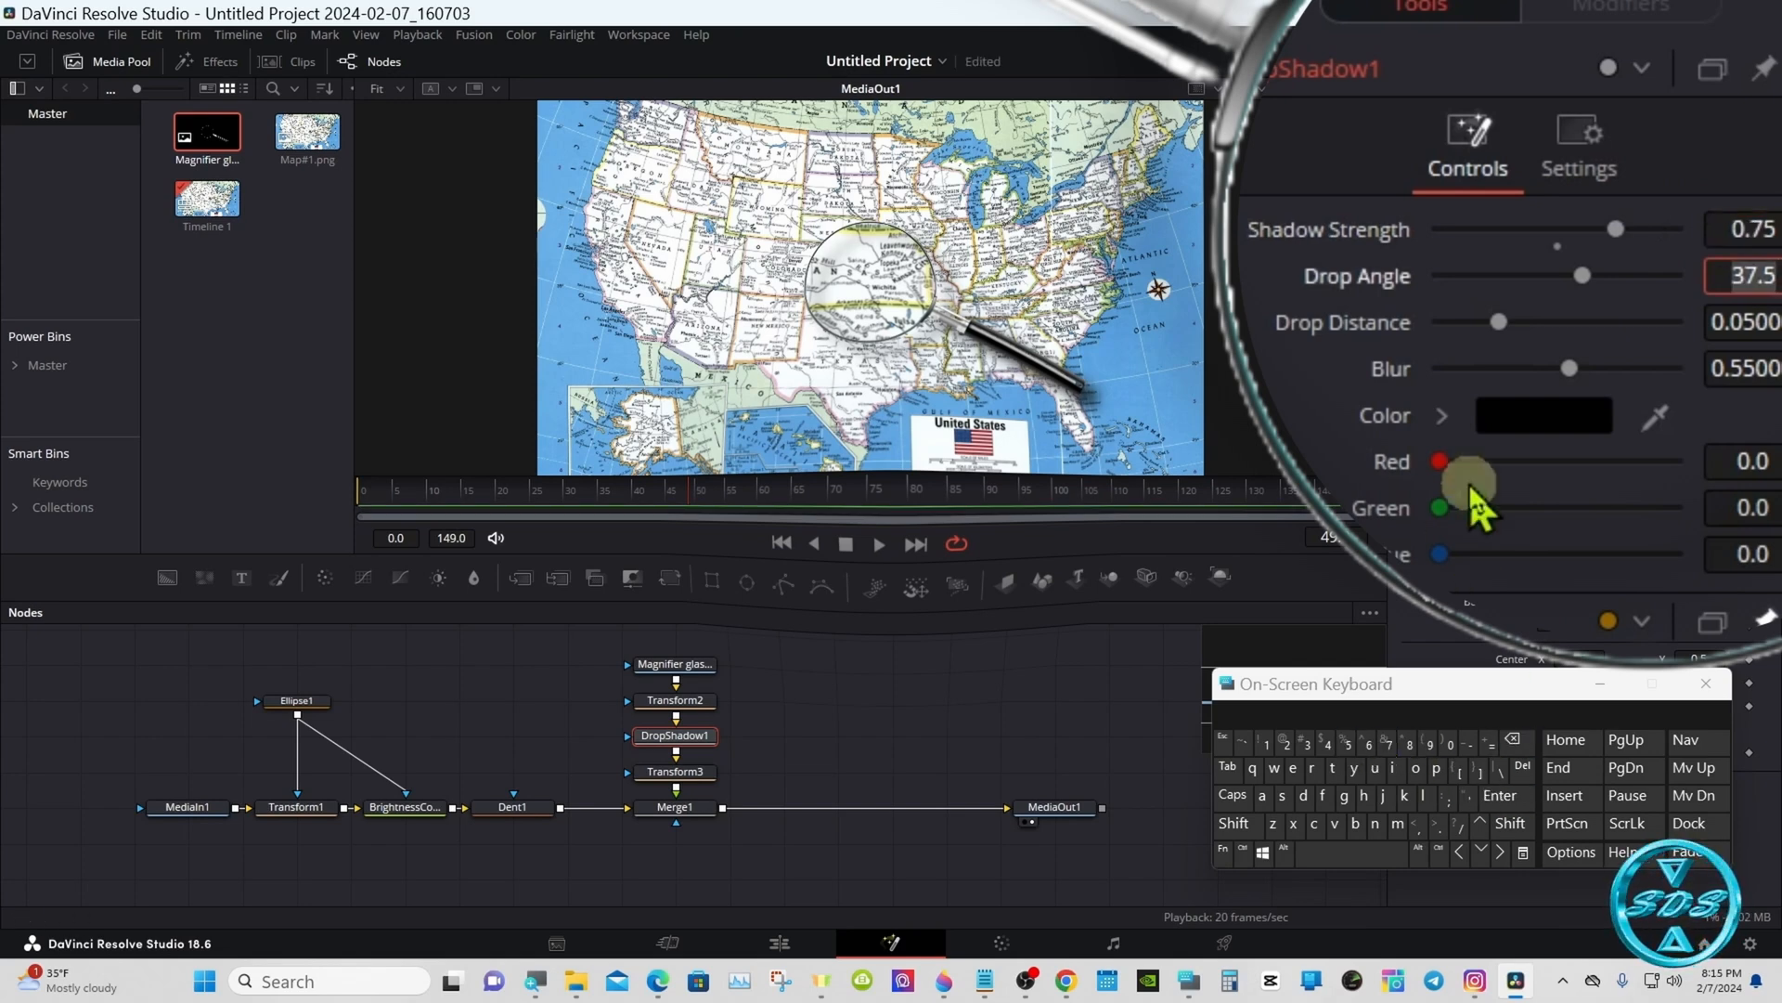
{"action": "left_click_drag", "start_coordinate": [1579, 291], "coordinate": [1606, 279]}
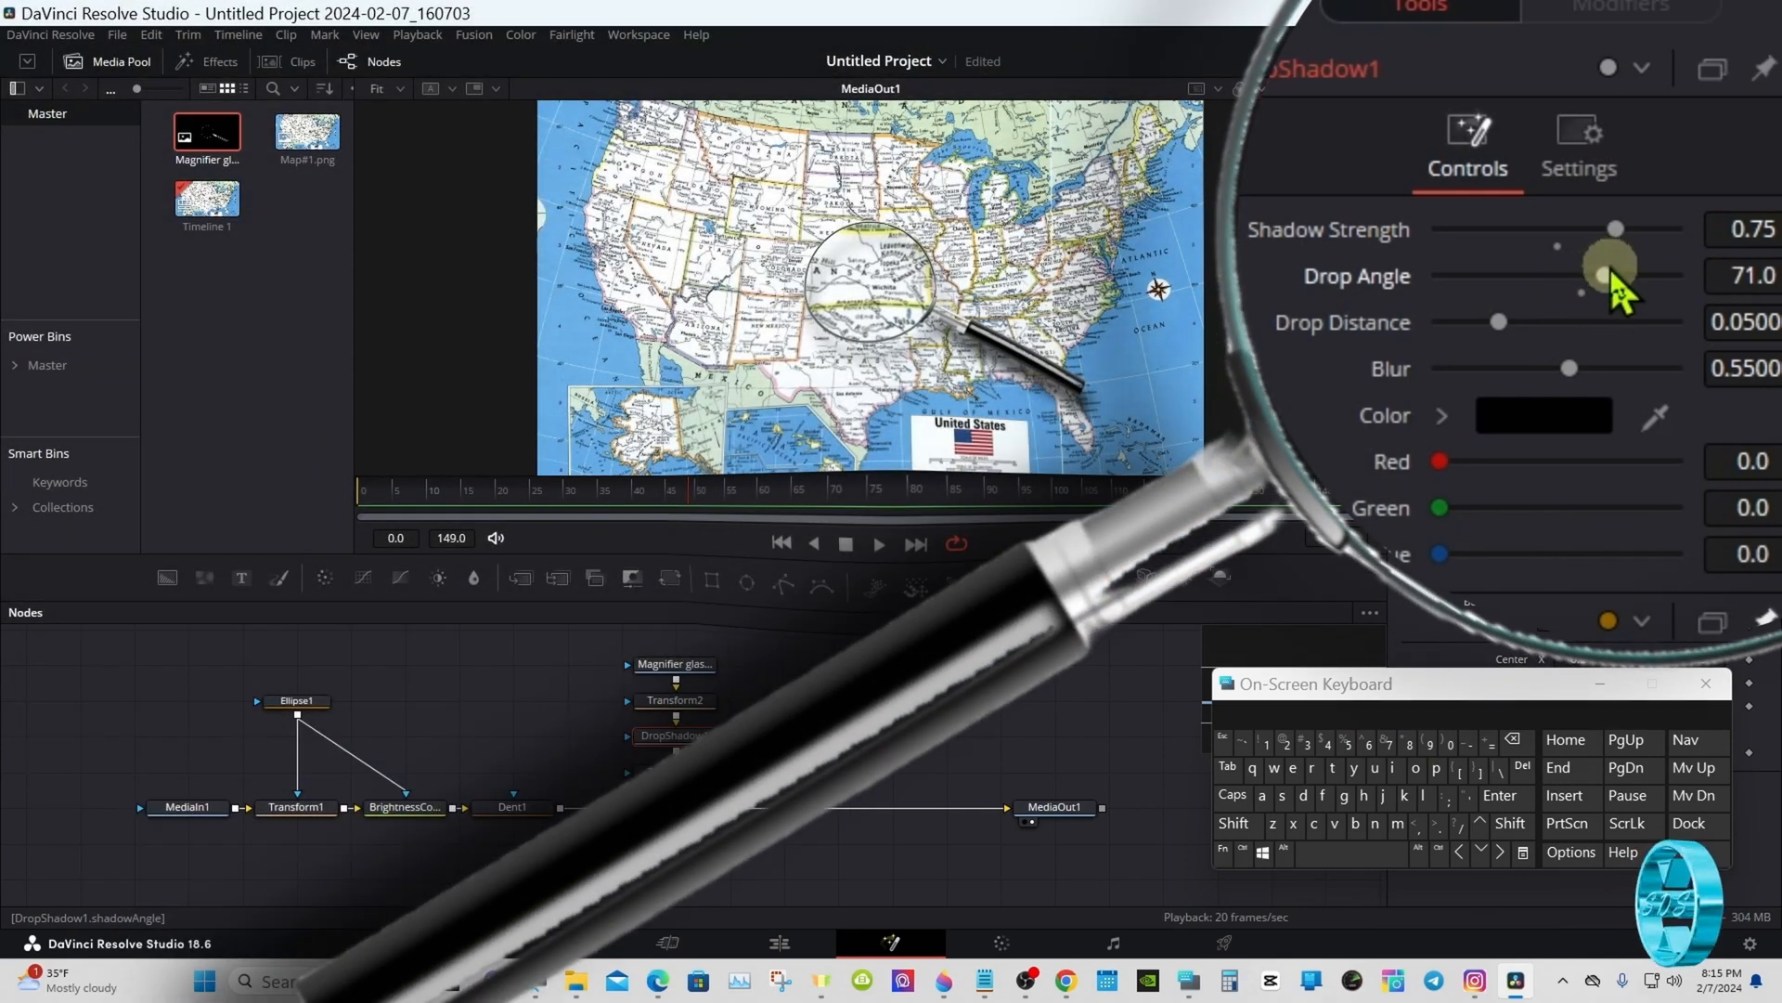
Set DropShadow1's Drop Angle to 77
{"action": "left_click", "coordinate": [1769, 271]}
{"action": "left_click", "coordinate": [1522, 743]}
{"action": "left_click", "coordinate": [1522, 742]}
{"action": "left_click", "coordinate": [1522, 743]}
{"action": "left_click", "coordinate": [1388, 743]}
{"action": "left_click", "coordinate": [1498, 797]}
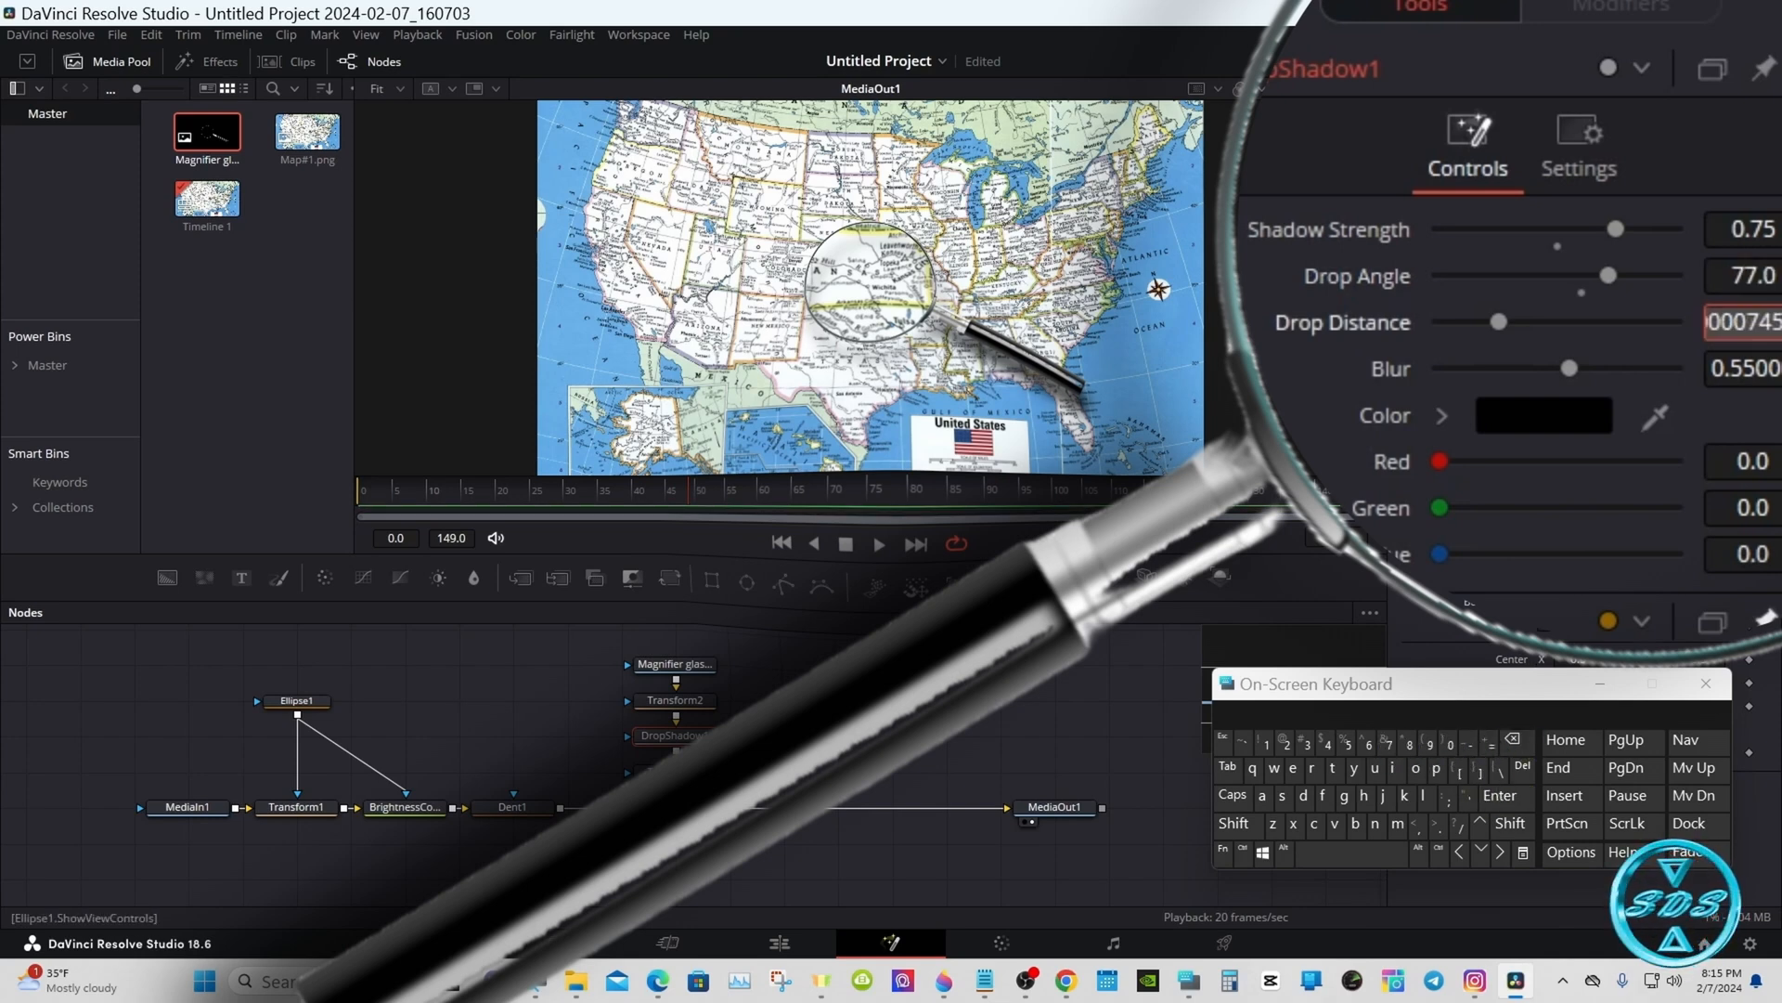
{"action": "left_click", "coordinate": [1092, 638]}
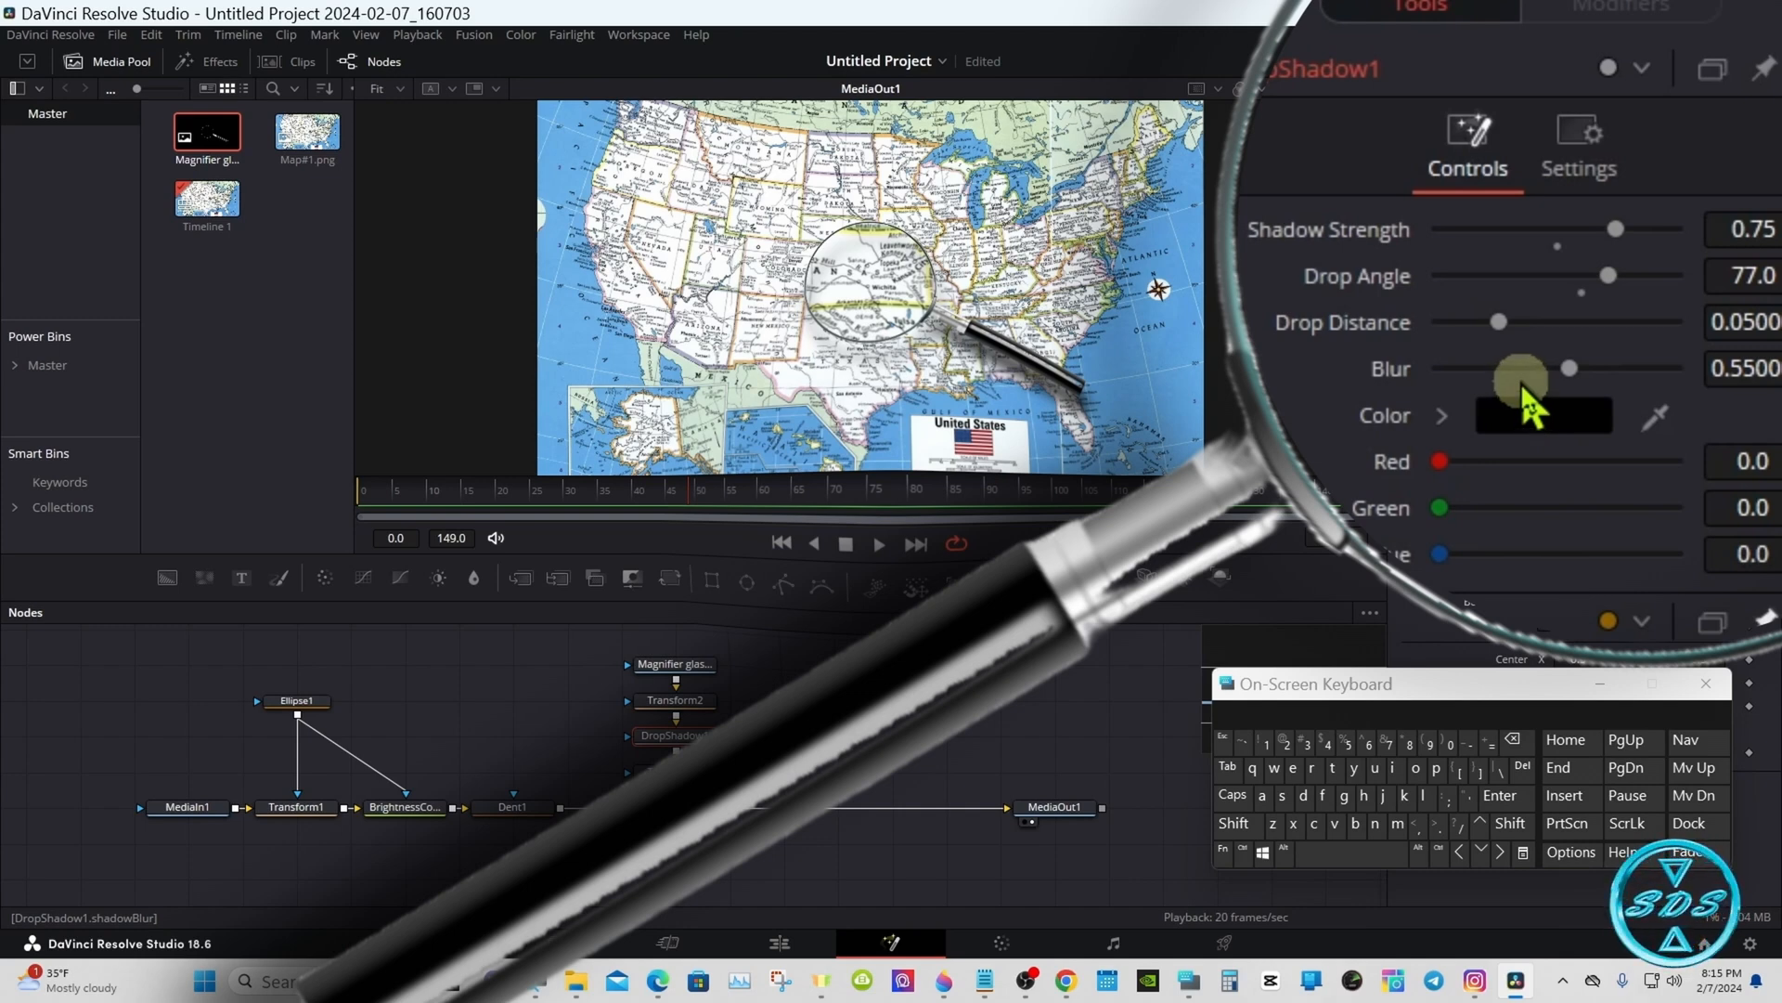
Set DropShadow1's Drop Angle to 50
{"action": "left_click", "coordinate": [1745, 269]}
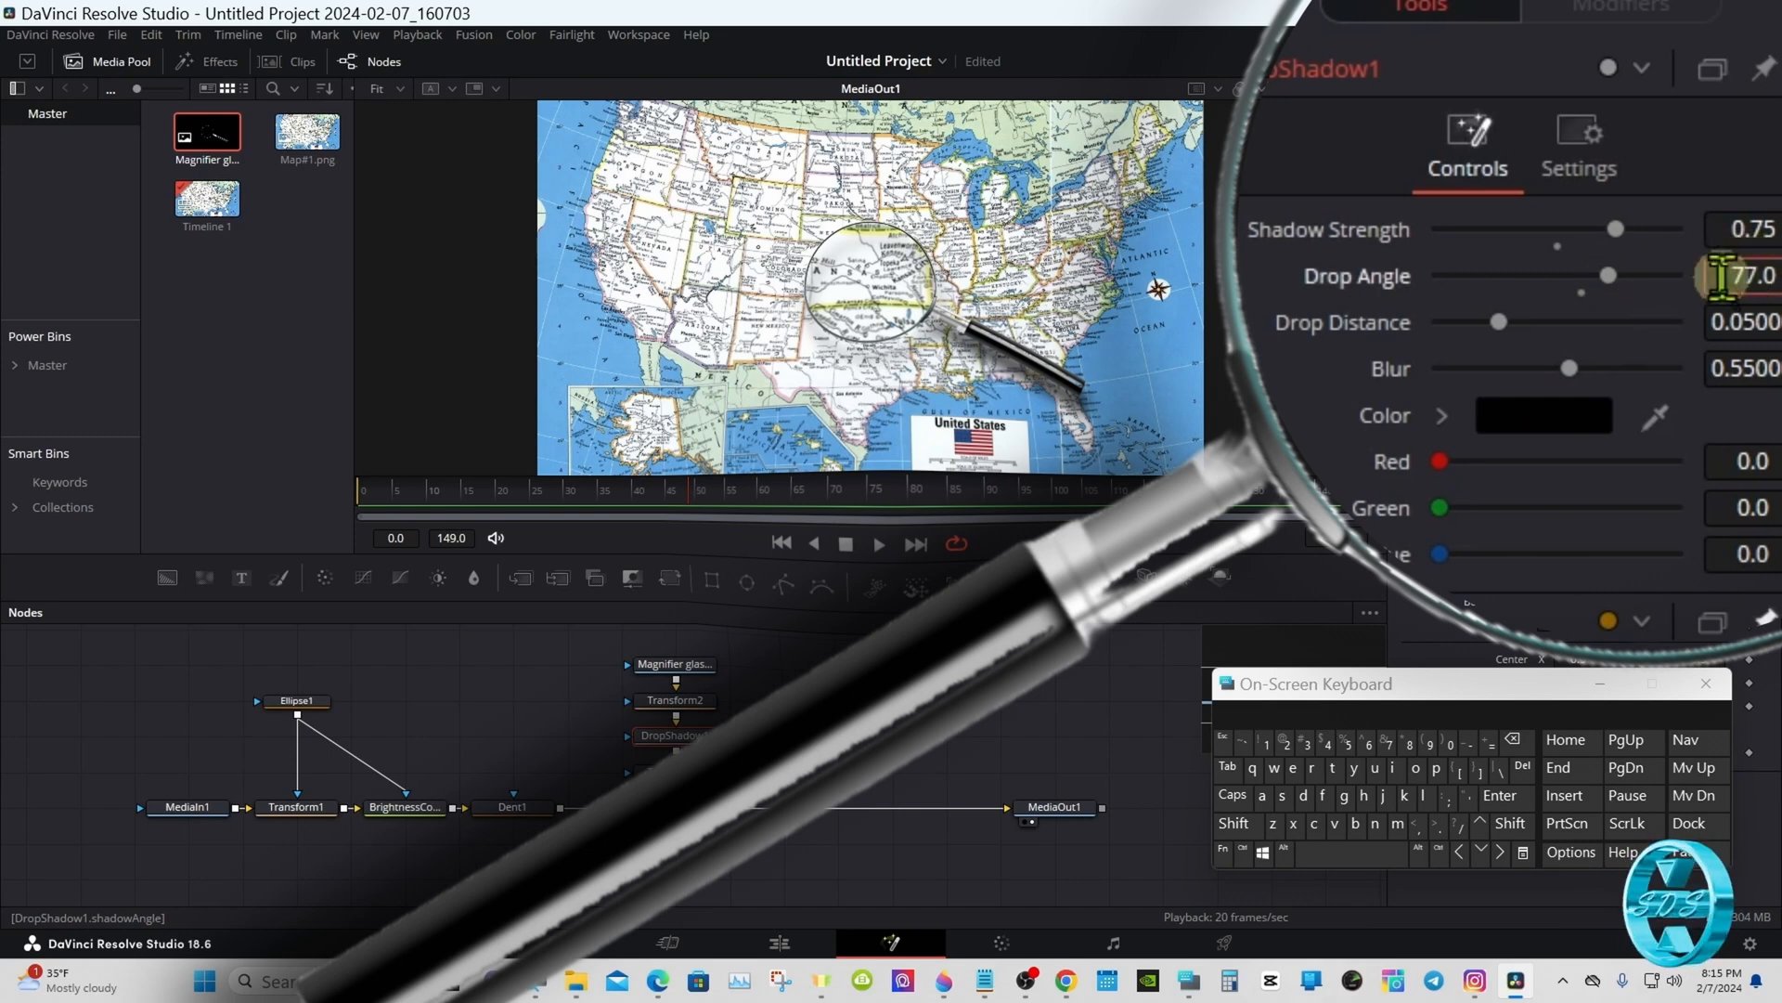
{"action": "left_click_drag", "start_coordinate": [1619, 286], "coordinate": [1622, 287]}
{"action": "left_click", "coordinate": [1718, 275]}
{"action": "left_click", "coordinate": [1514, 741]}
{"action": "left_click", "coordinate": [1513, 741]}
{"action": "left_click", "coordinate": [1514, 741]}
{"action": "left_click", "coordinate": [1514, 741]}
{"action": "left_click", "coordinate": [1346, 743]}
{"action": "left_click", "coordinate": [1450, 744]}
{"action": "left_click", "coordinate": [1500, 796]}
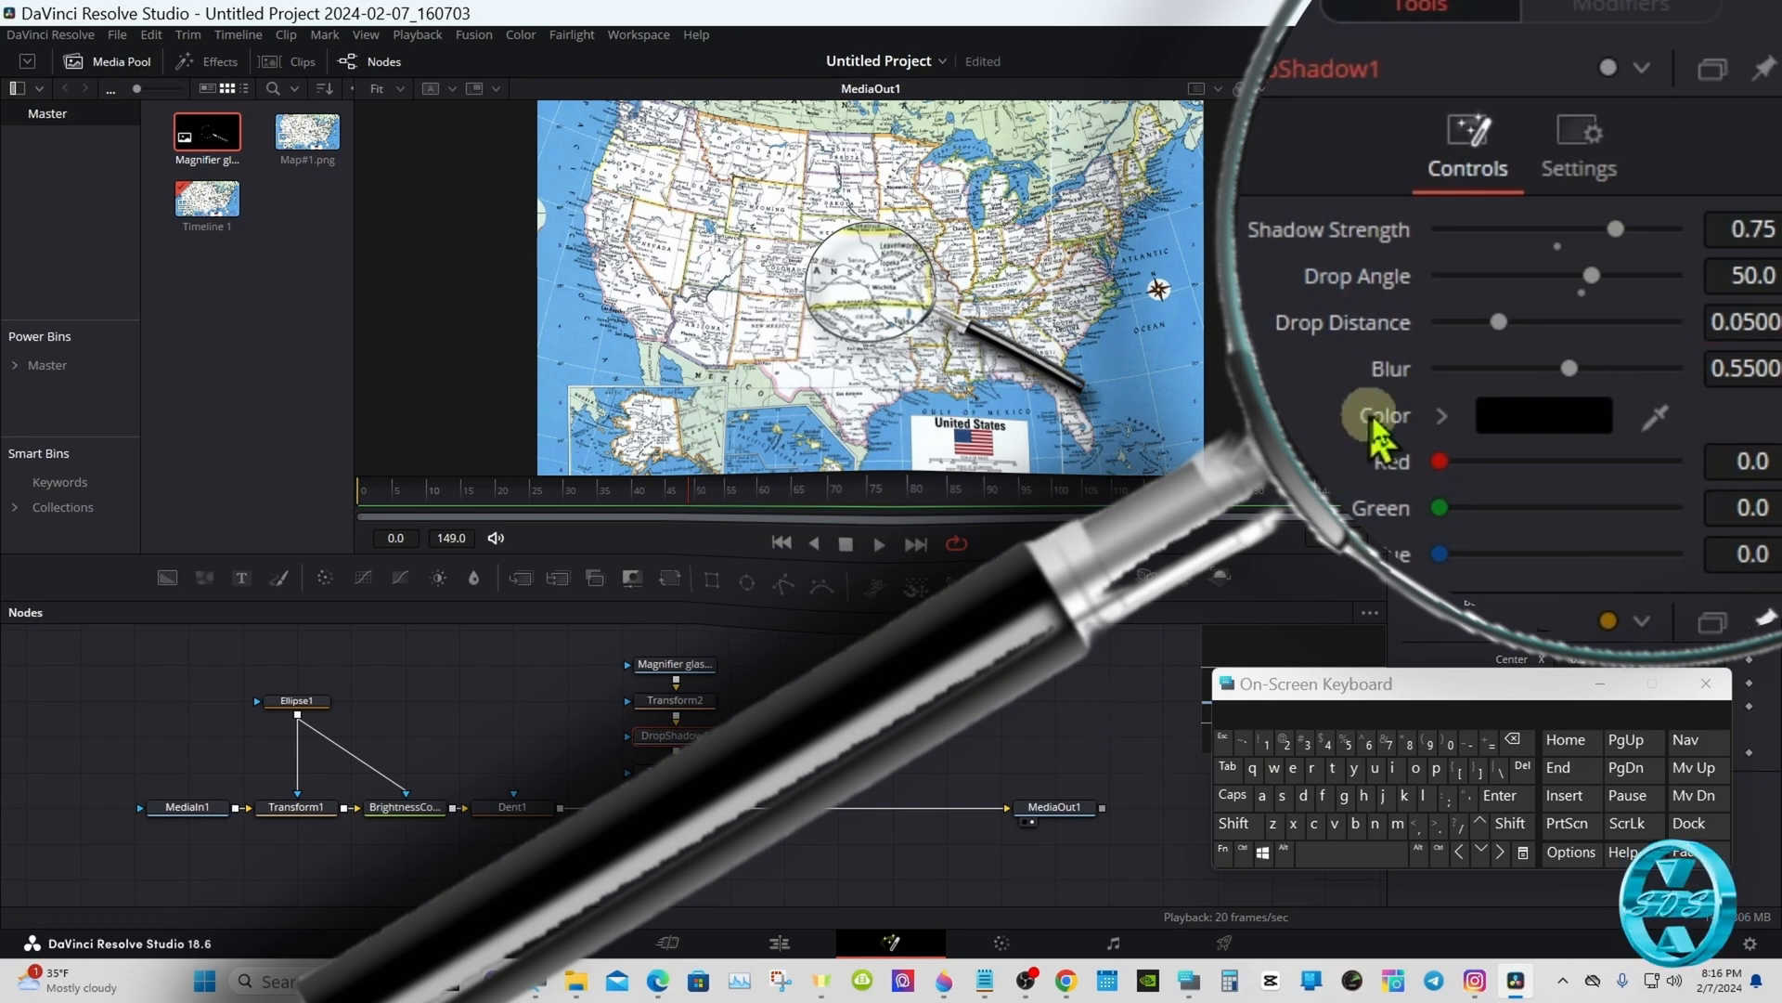
Set DropShadow1's Drop Angle to 55
{"action": "left_click", "coordinate": [1757, 276]}
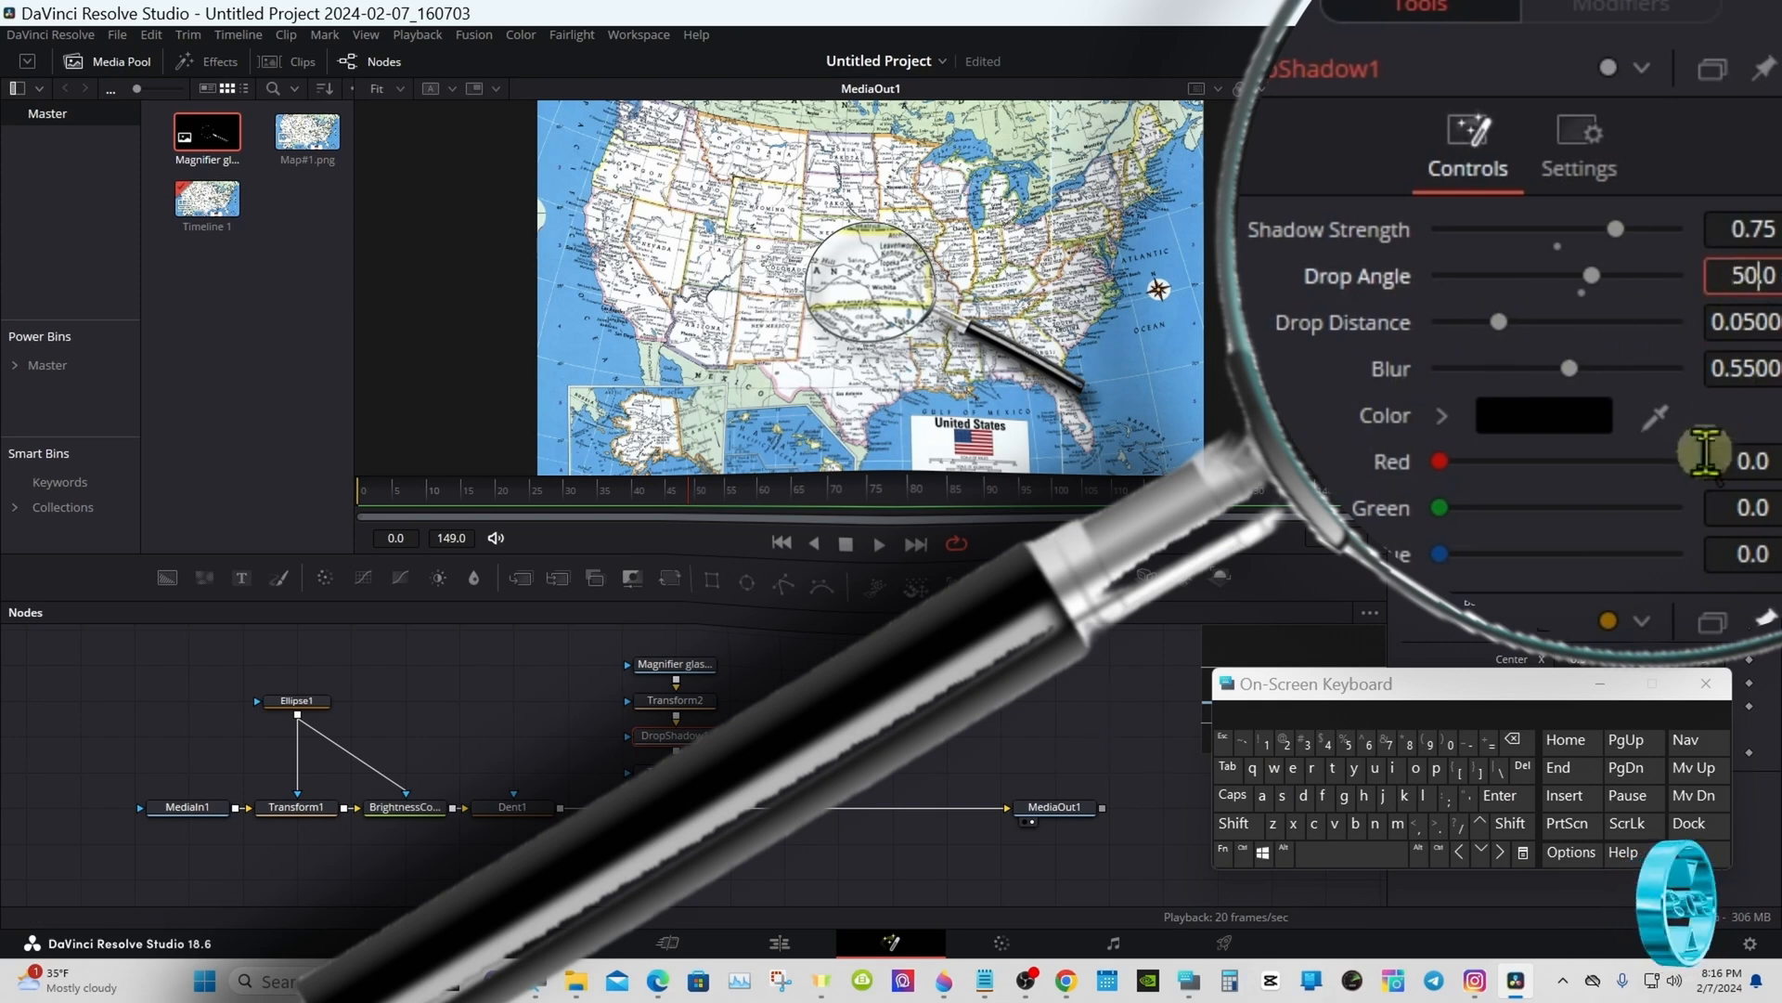
{"action": "left_click", "coordinate": [1513, 740]}
{"action": "left_click", "coordinate": [1347, 742]}
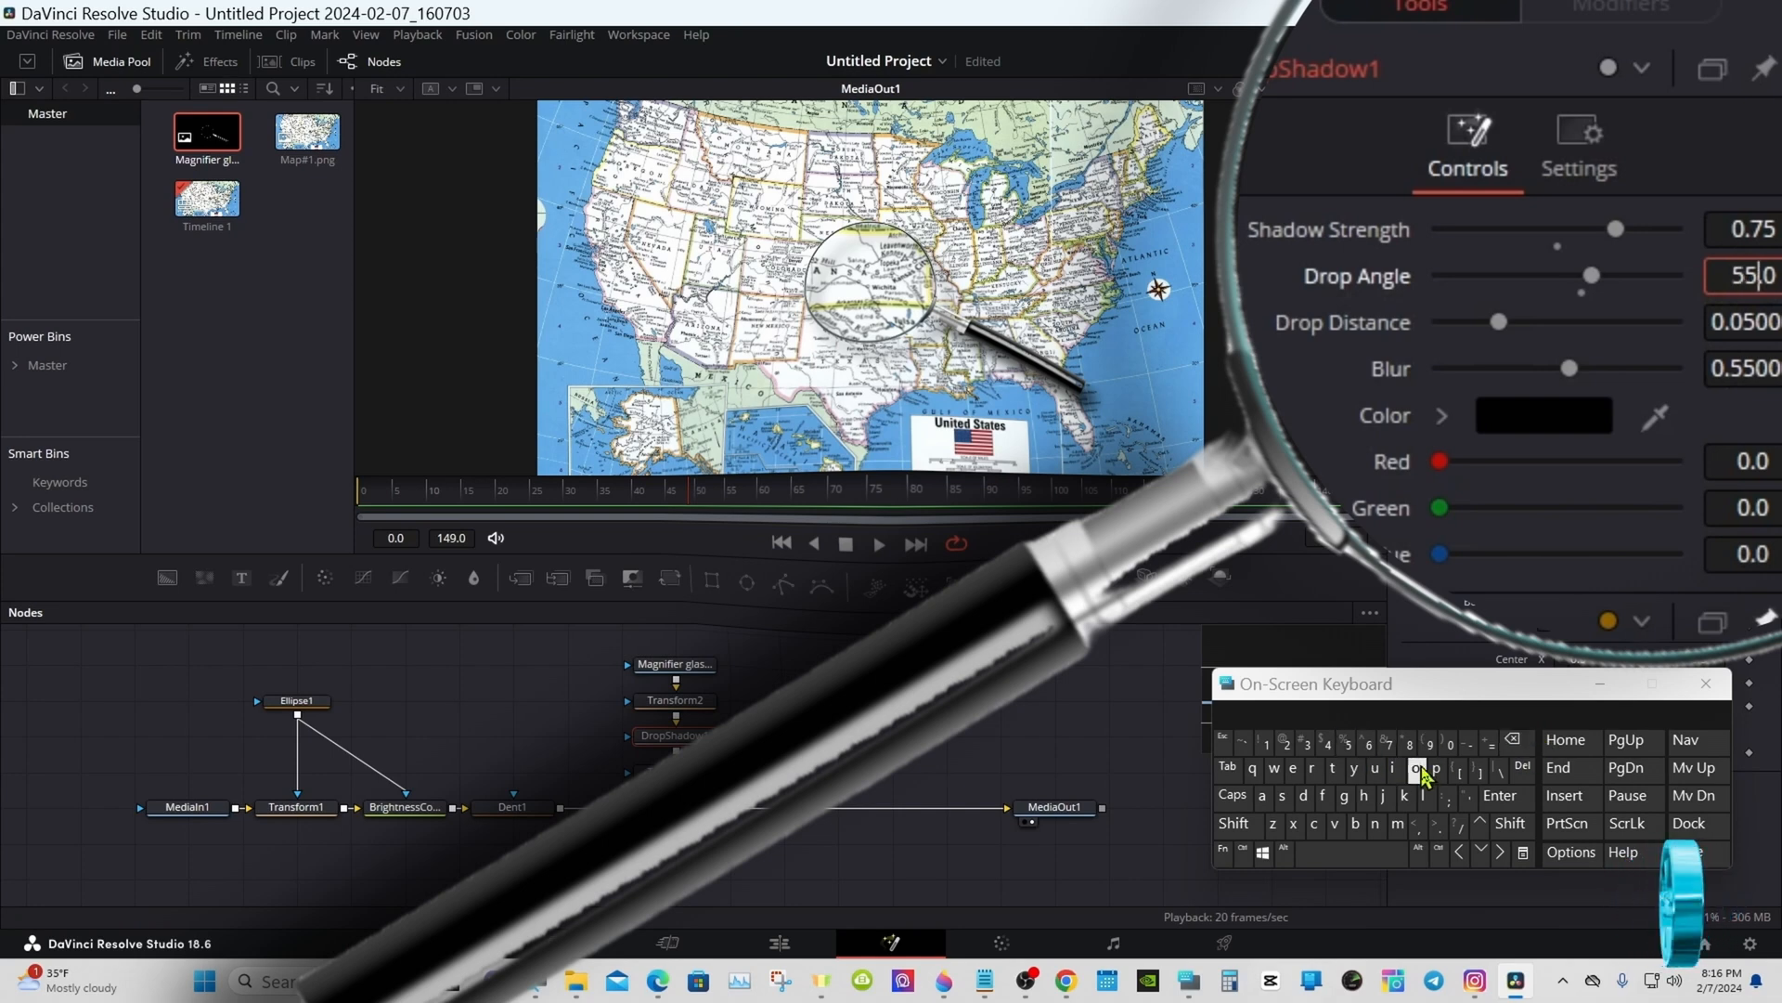
{"action": "left_click", "coordinate": [1500, 797]}
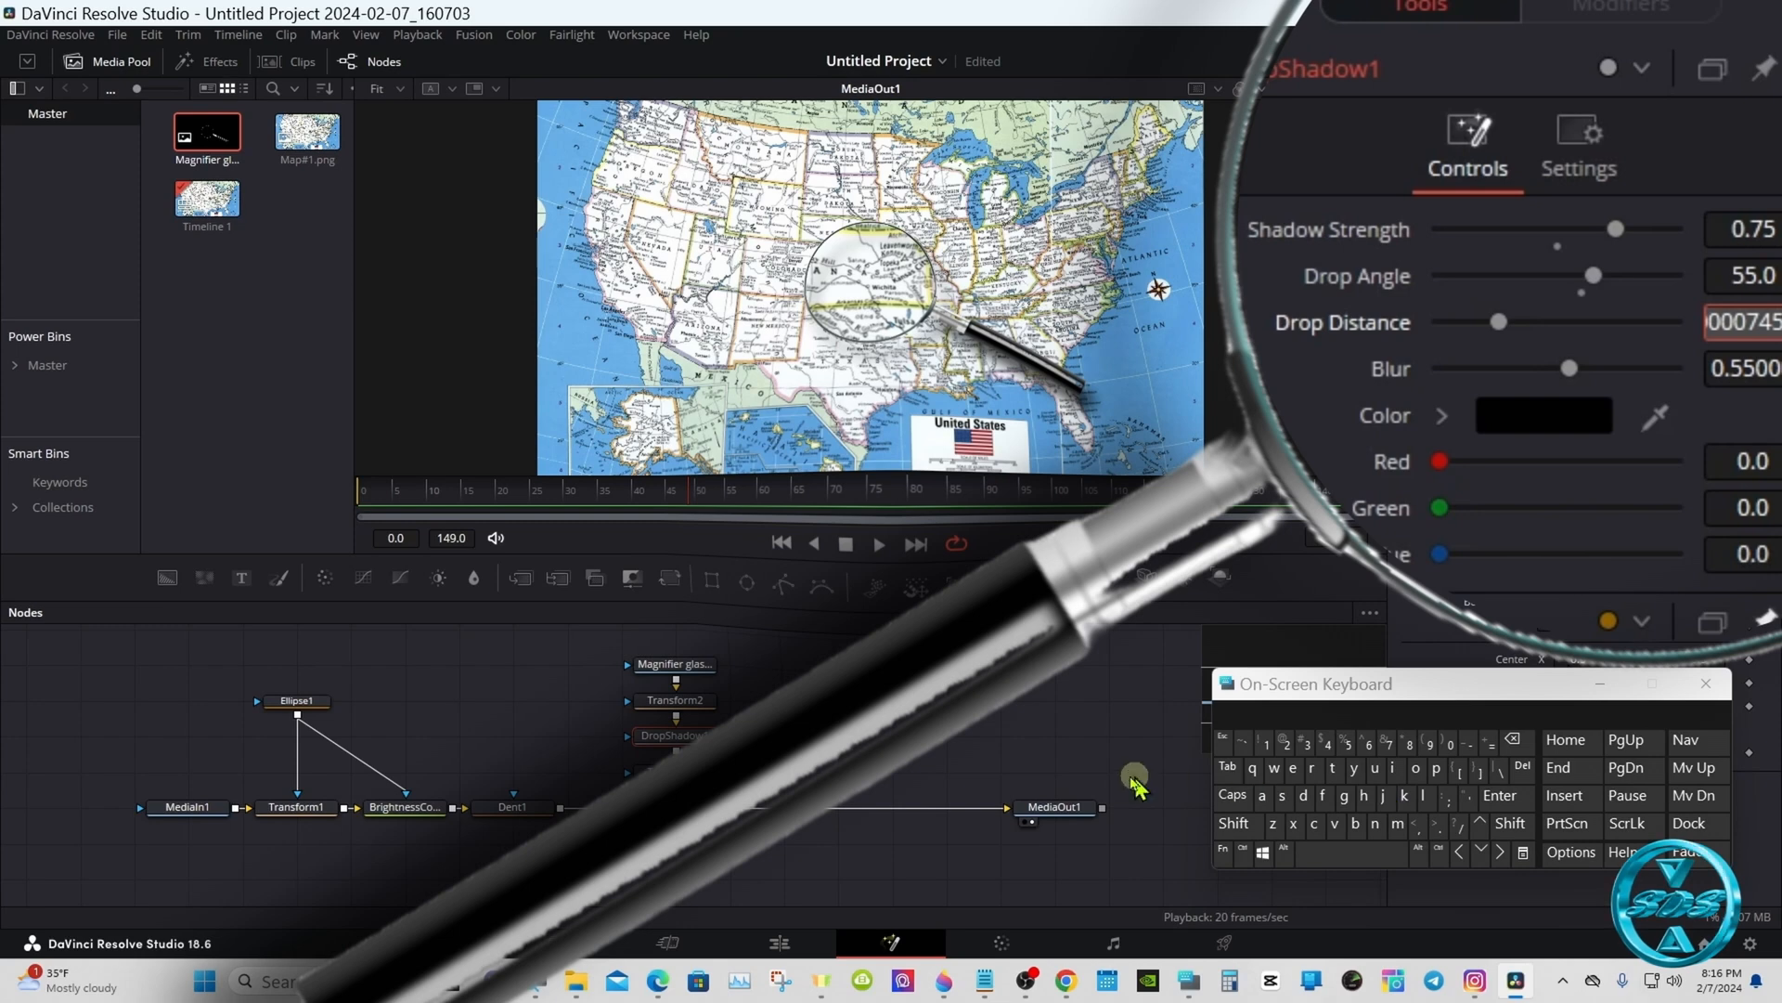
{"action": "left_click", "coordinate": [1093, 721]}
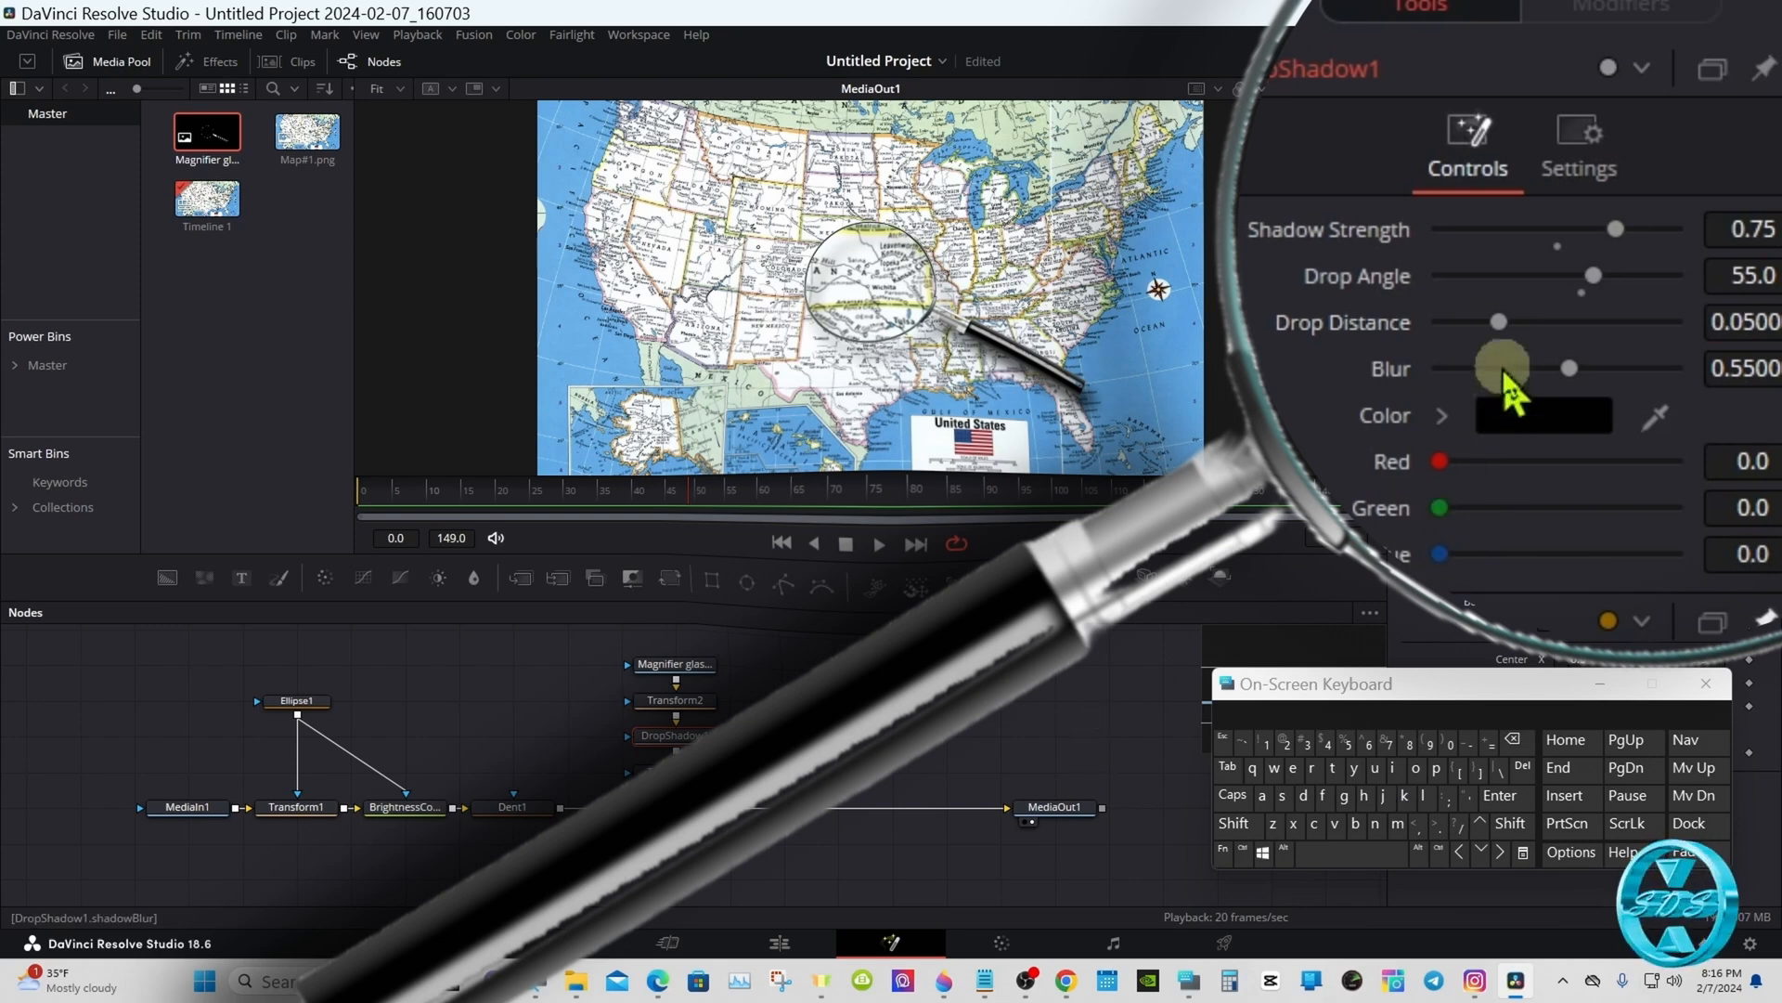
Set DropShadow1's Drop Distance to 0.07
{"action": "left_click_drag", "start_coordinate": [1505, 329], "coordinate": [1535, 329]}
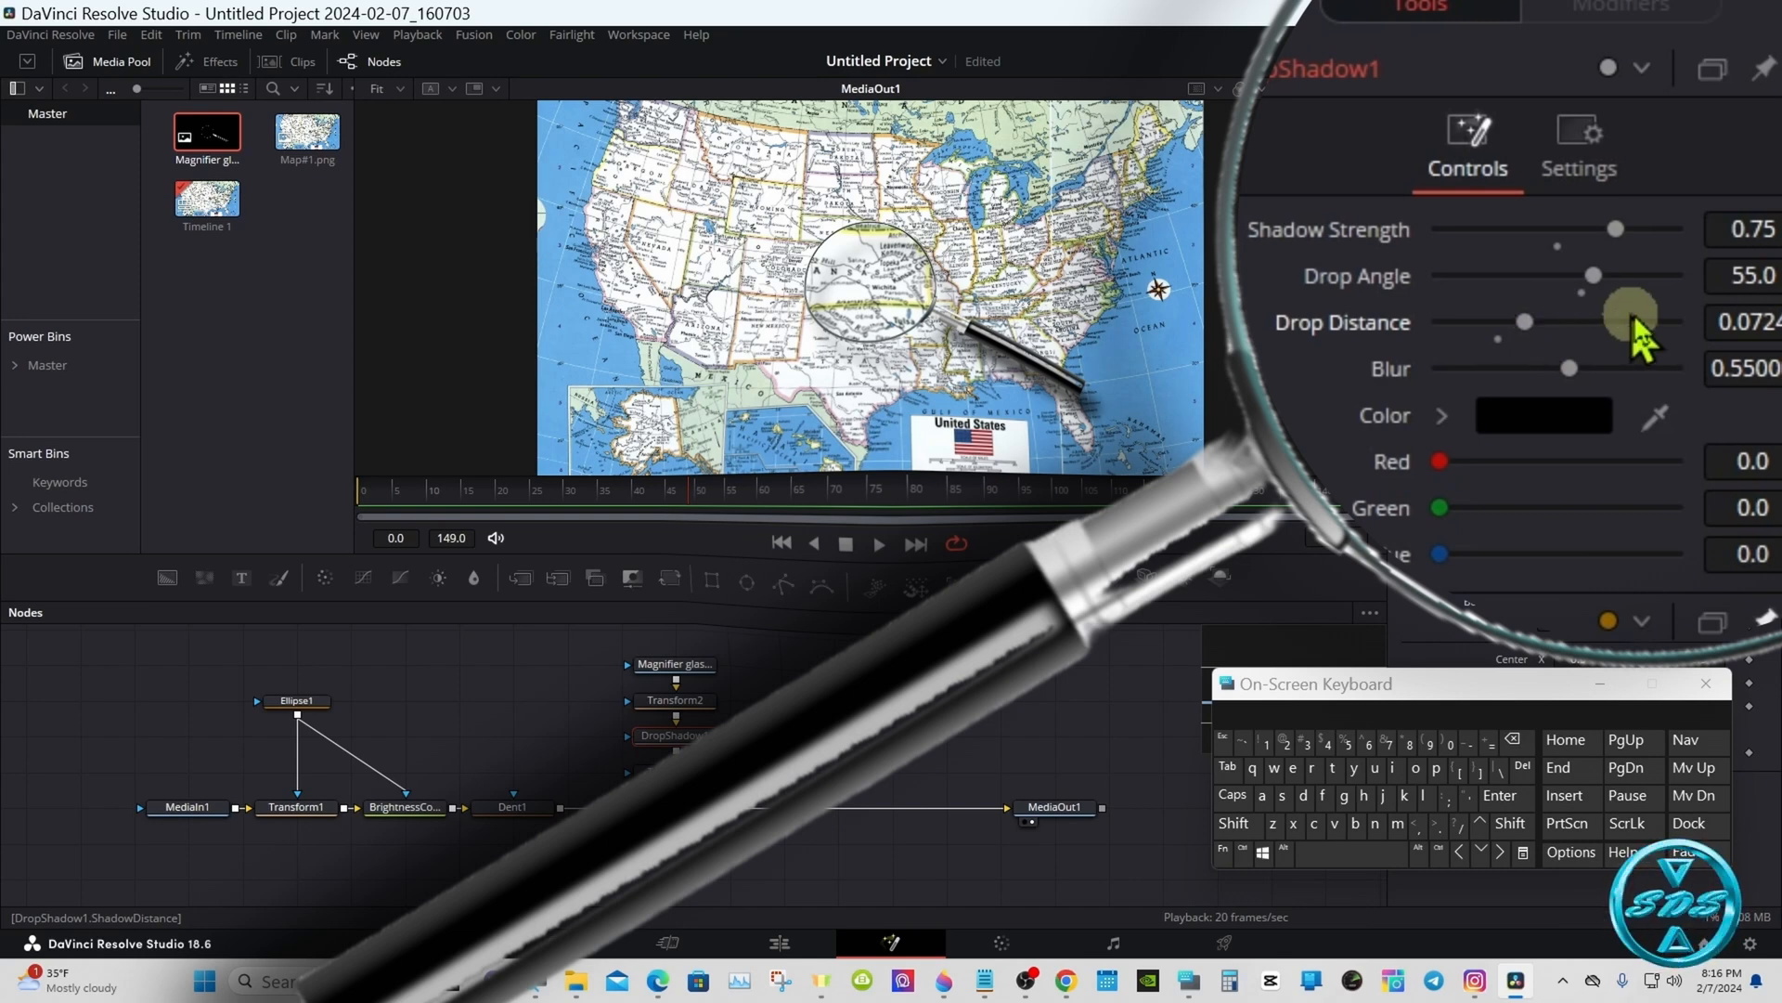
{"action": "left_click", "coordinate": [1764, 316]}
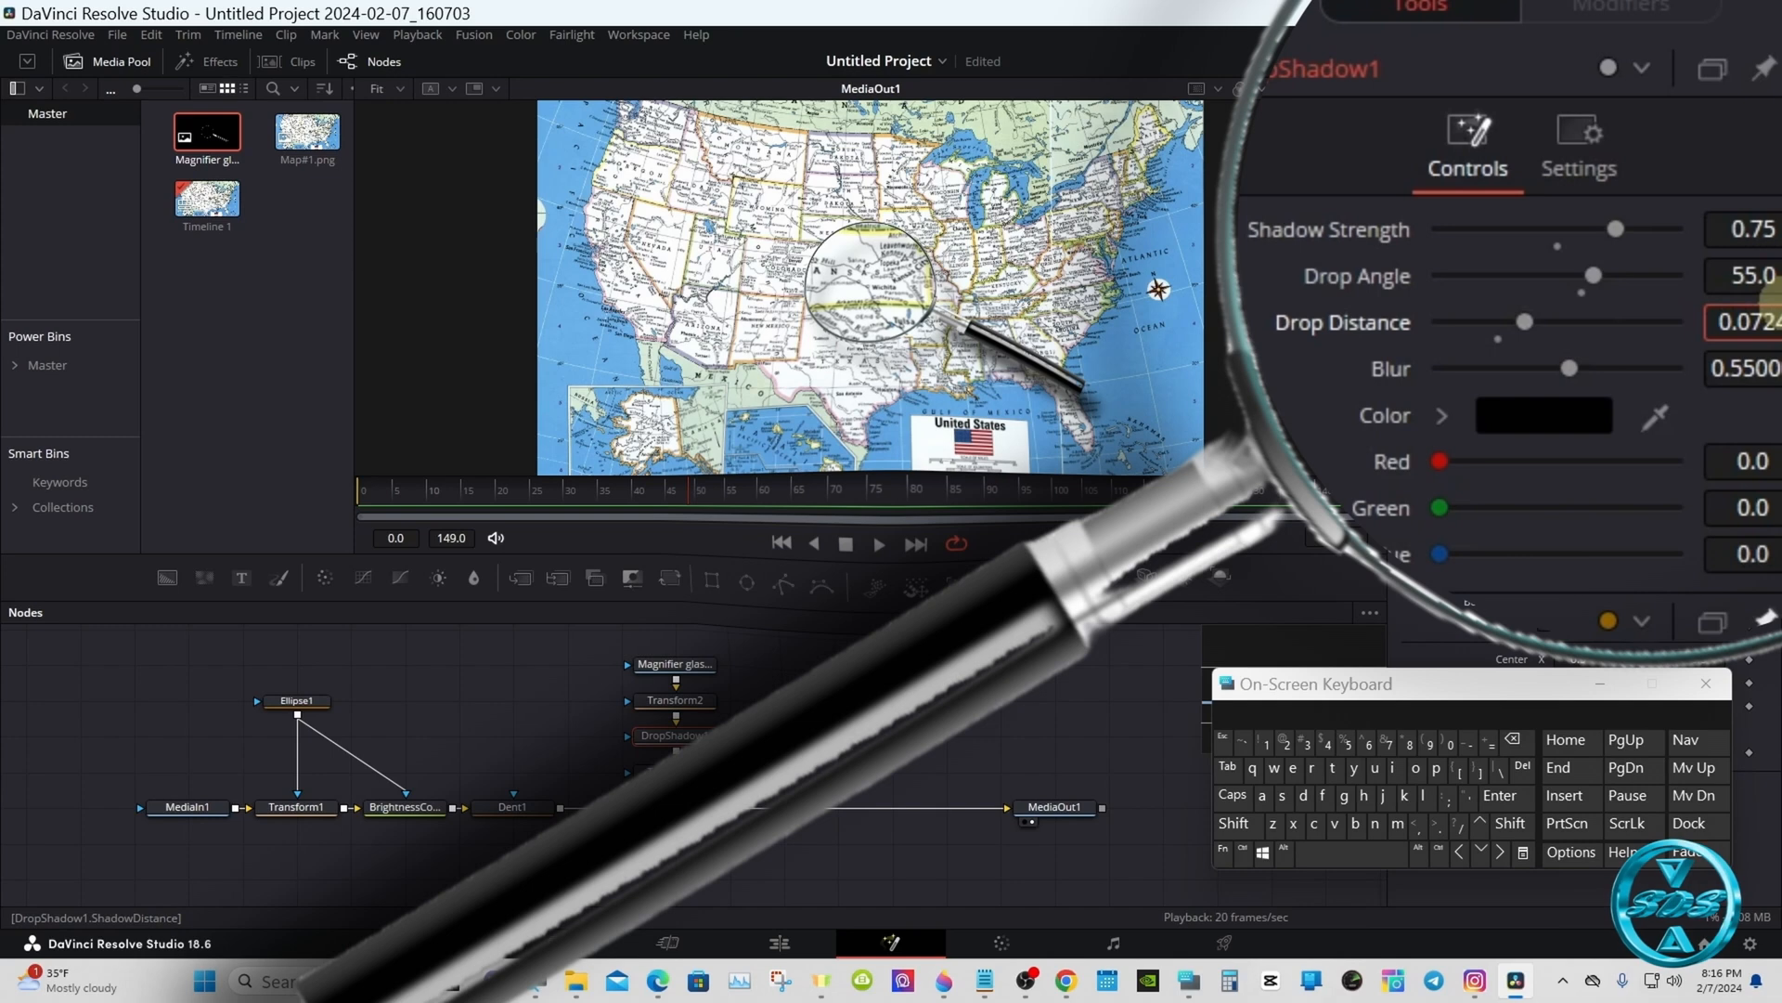
{"action": "left_click", "coordinate": [1515, 742]}
{"action": "left_click", "coordinate": [1515, 743]}
{"action": "left_click", "coordinate": [1504, 797]}
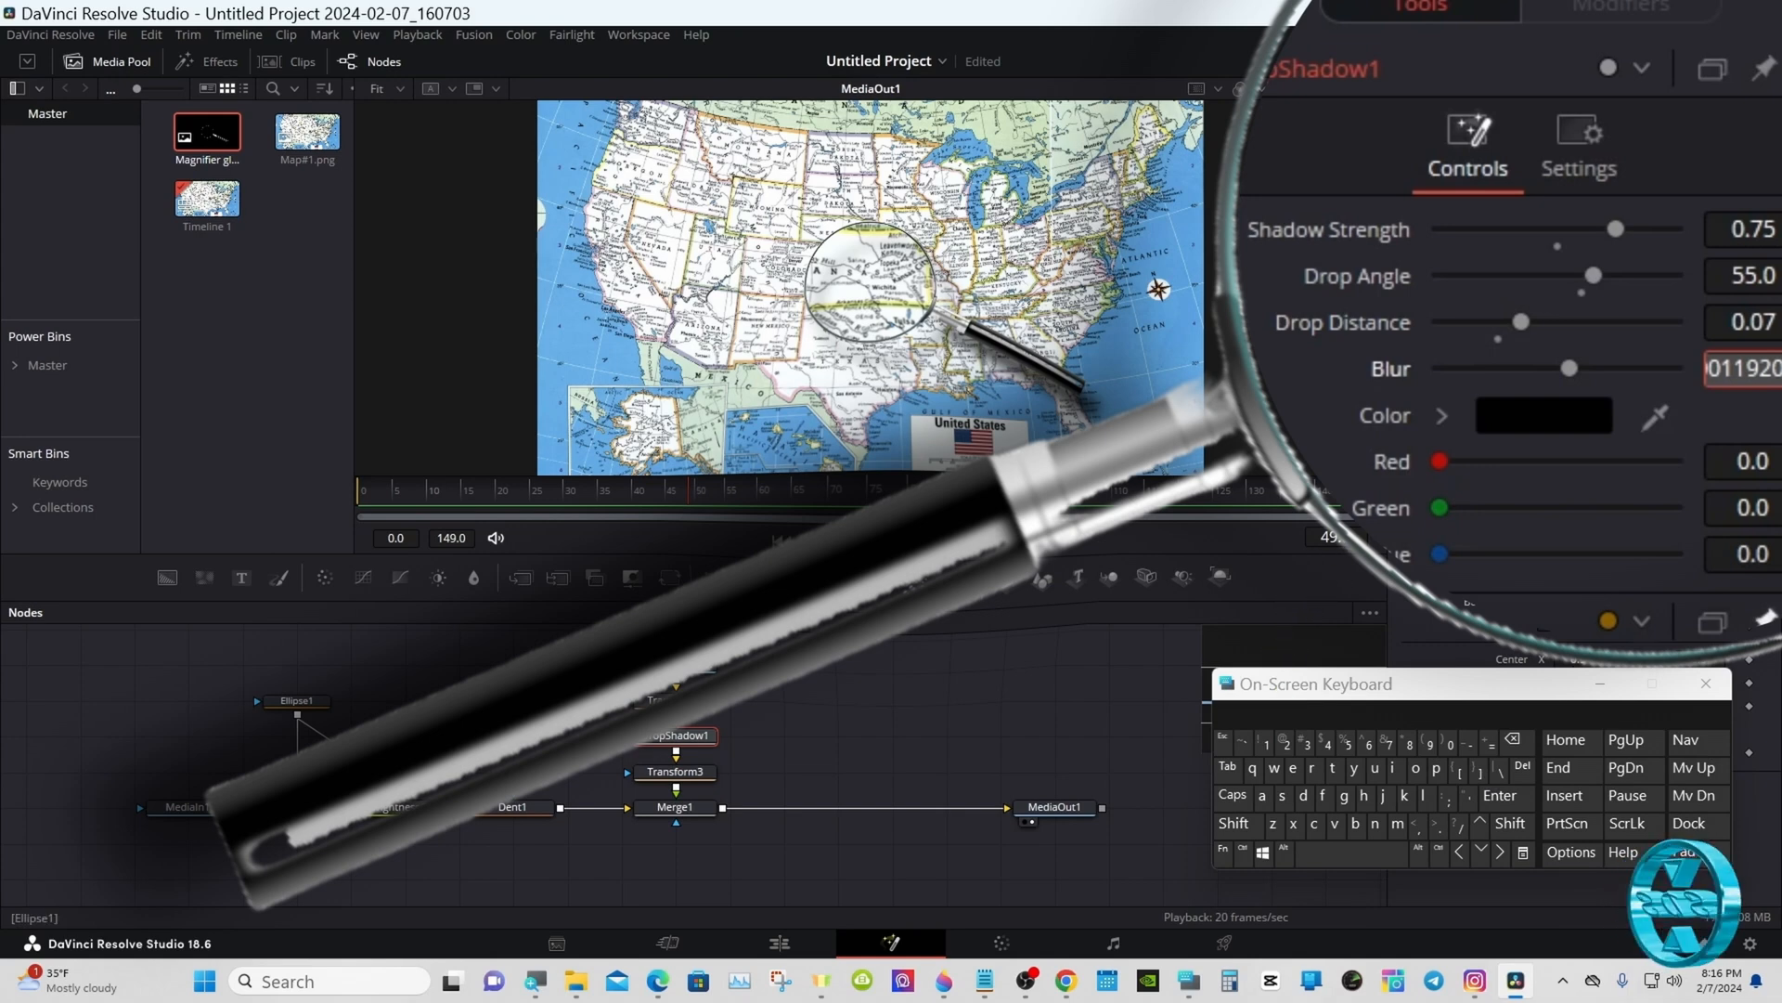
Set DropShadow1's Blur to 0.5 and deselect the node
{"action": "mouse_move", "coordinate": [1569, 360]}
{"action": "left_mouse_down"}
{"action": "mouse_move", "coordinate": [1539, 353]}
{"action": "mouse_move", "coordinate": [1549, 364]}
{"action": "left_mouse_up"}
{"action": "left_click", "coordinate": [1768, 365]}
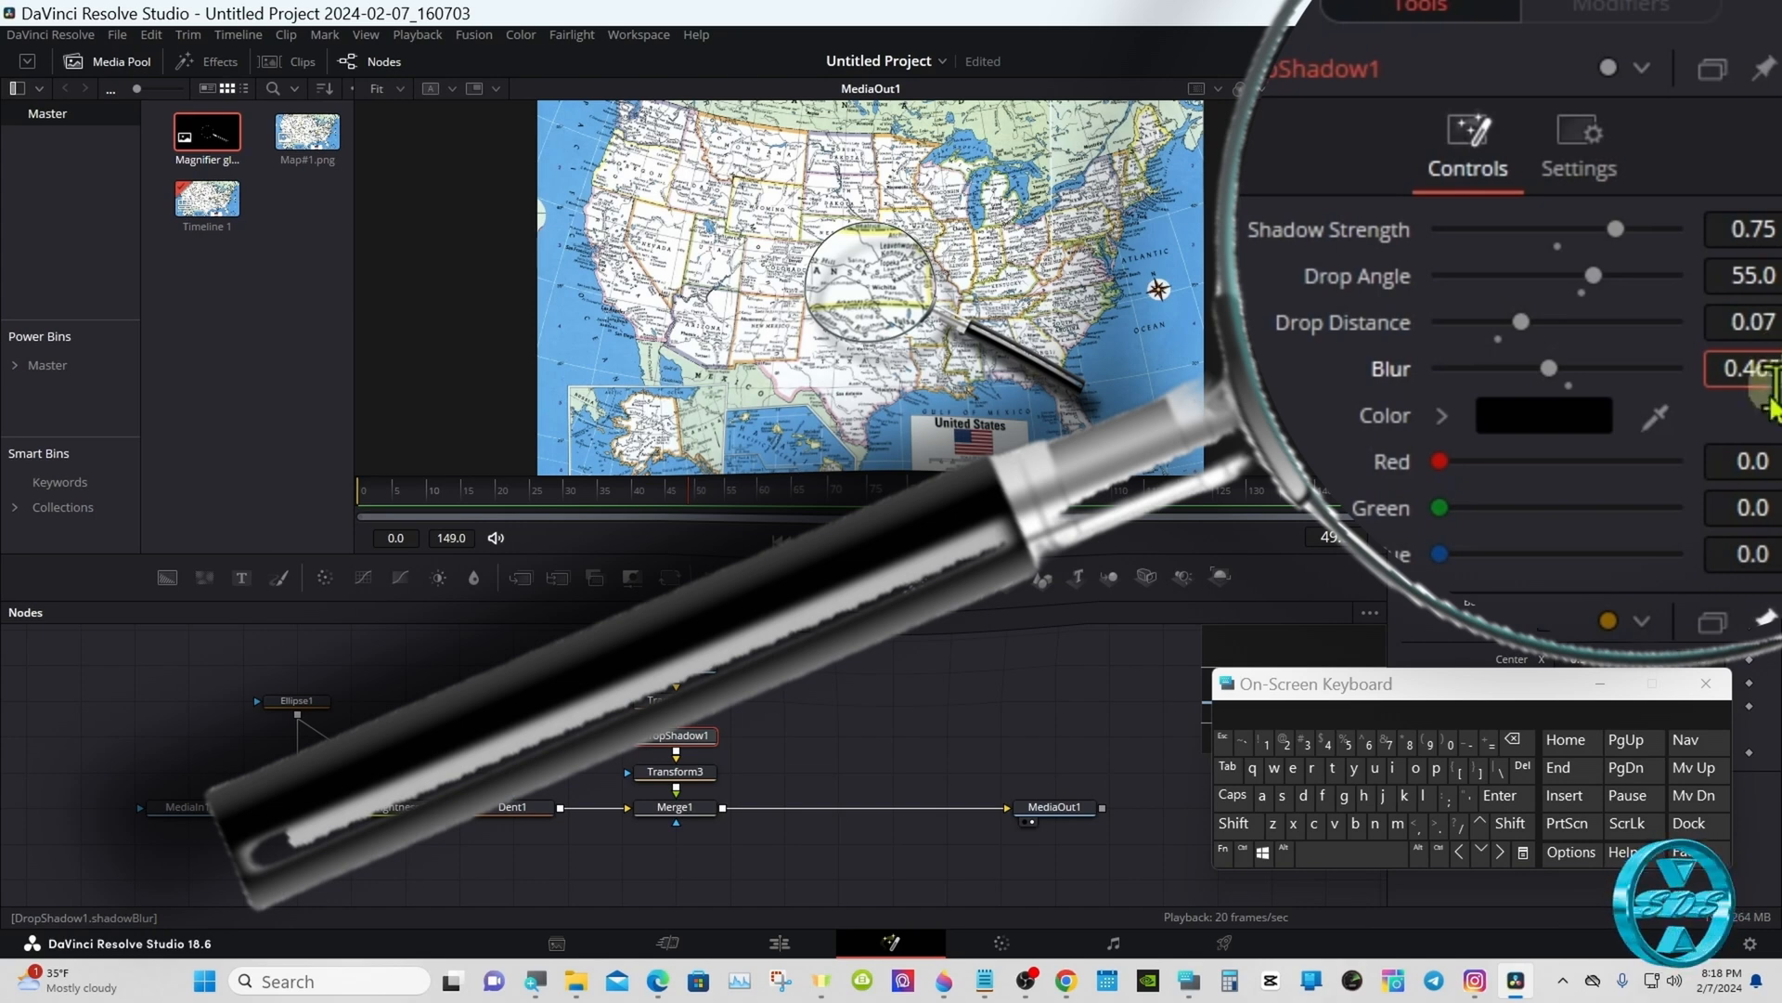
{"action": "left_click", "coordinate": [1519, 742]}
{"action": "left_click", "coordinate": [1519, 742]}
{"action": "left_click", "coordinate": [1519, 742]}
{"action": "left_click", "coordinate": [1348, 742]}
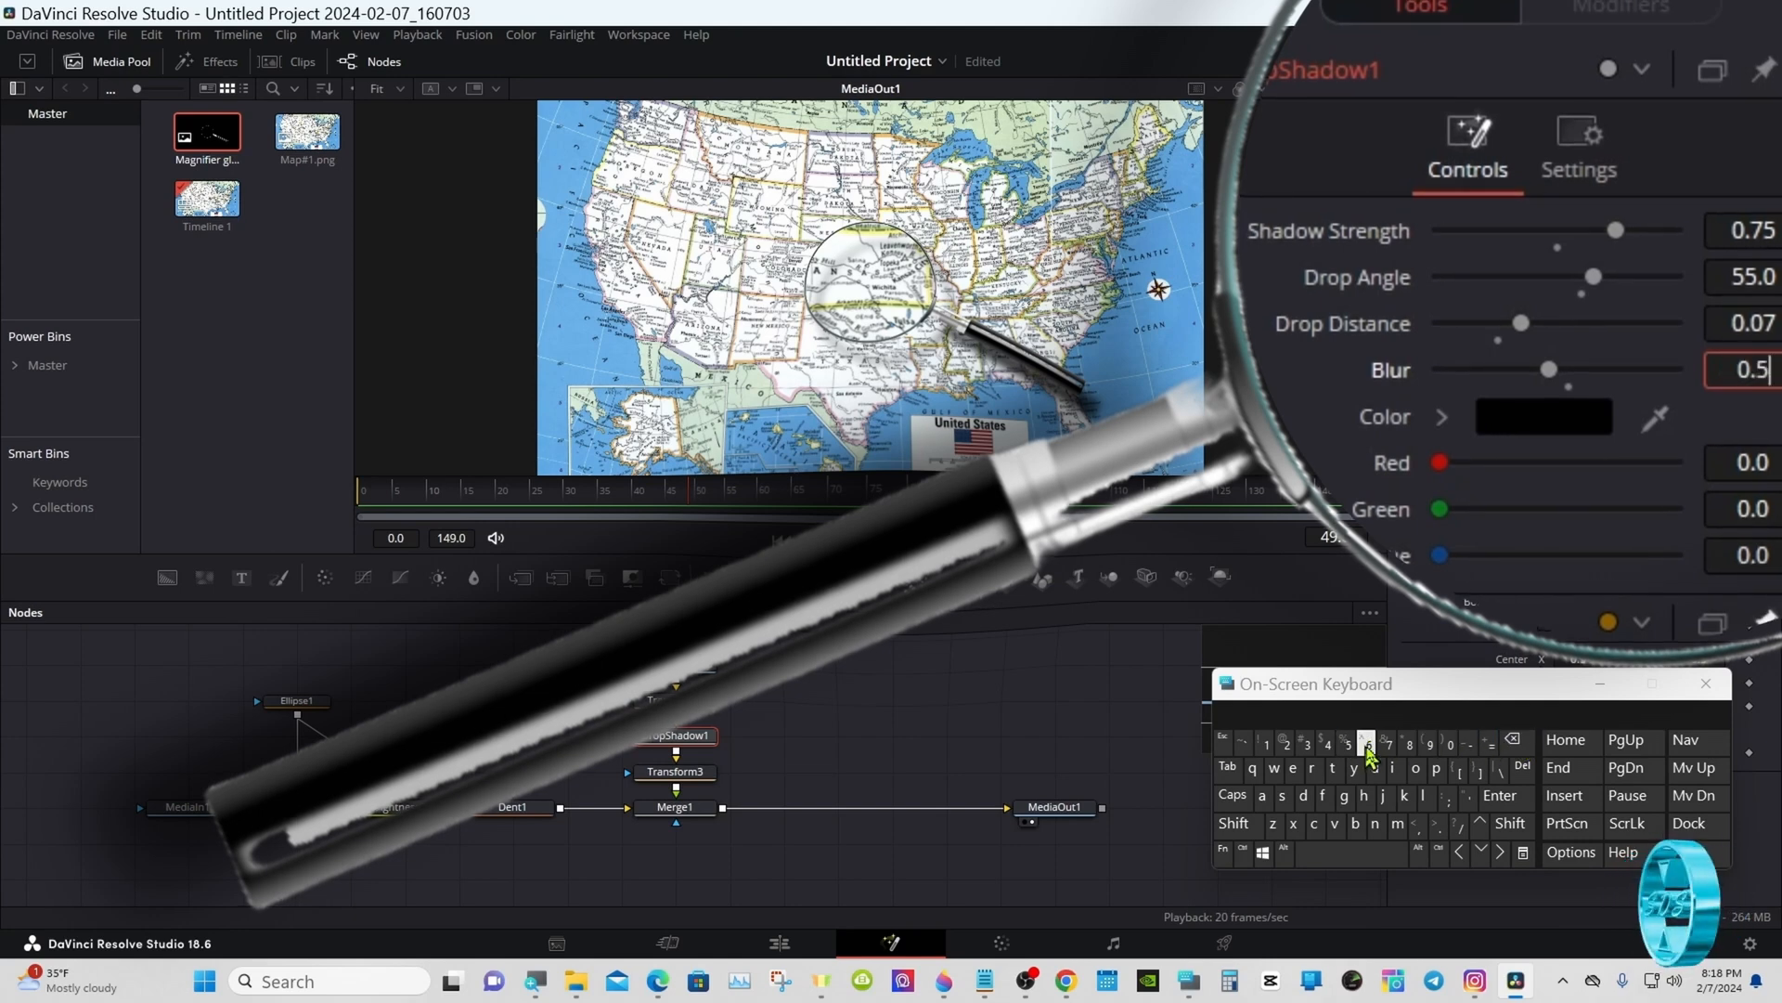
{"action": "left_click", "coordinate": [1496, 796]}
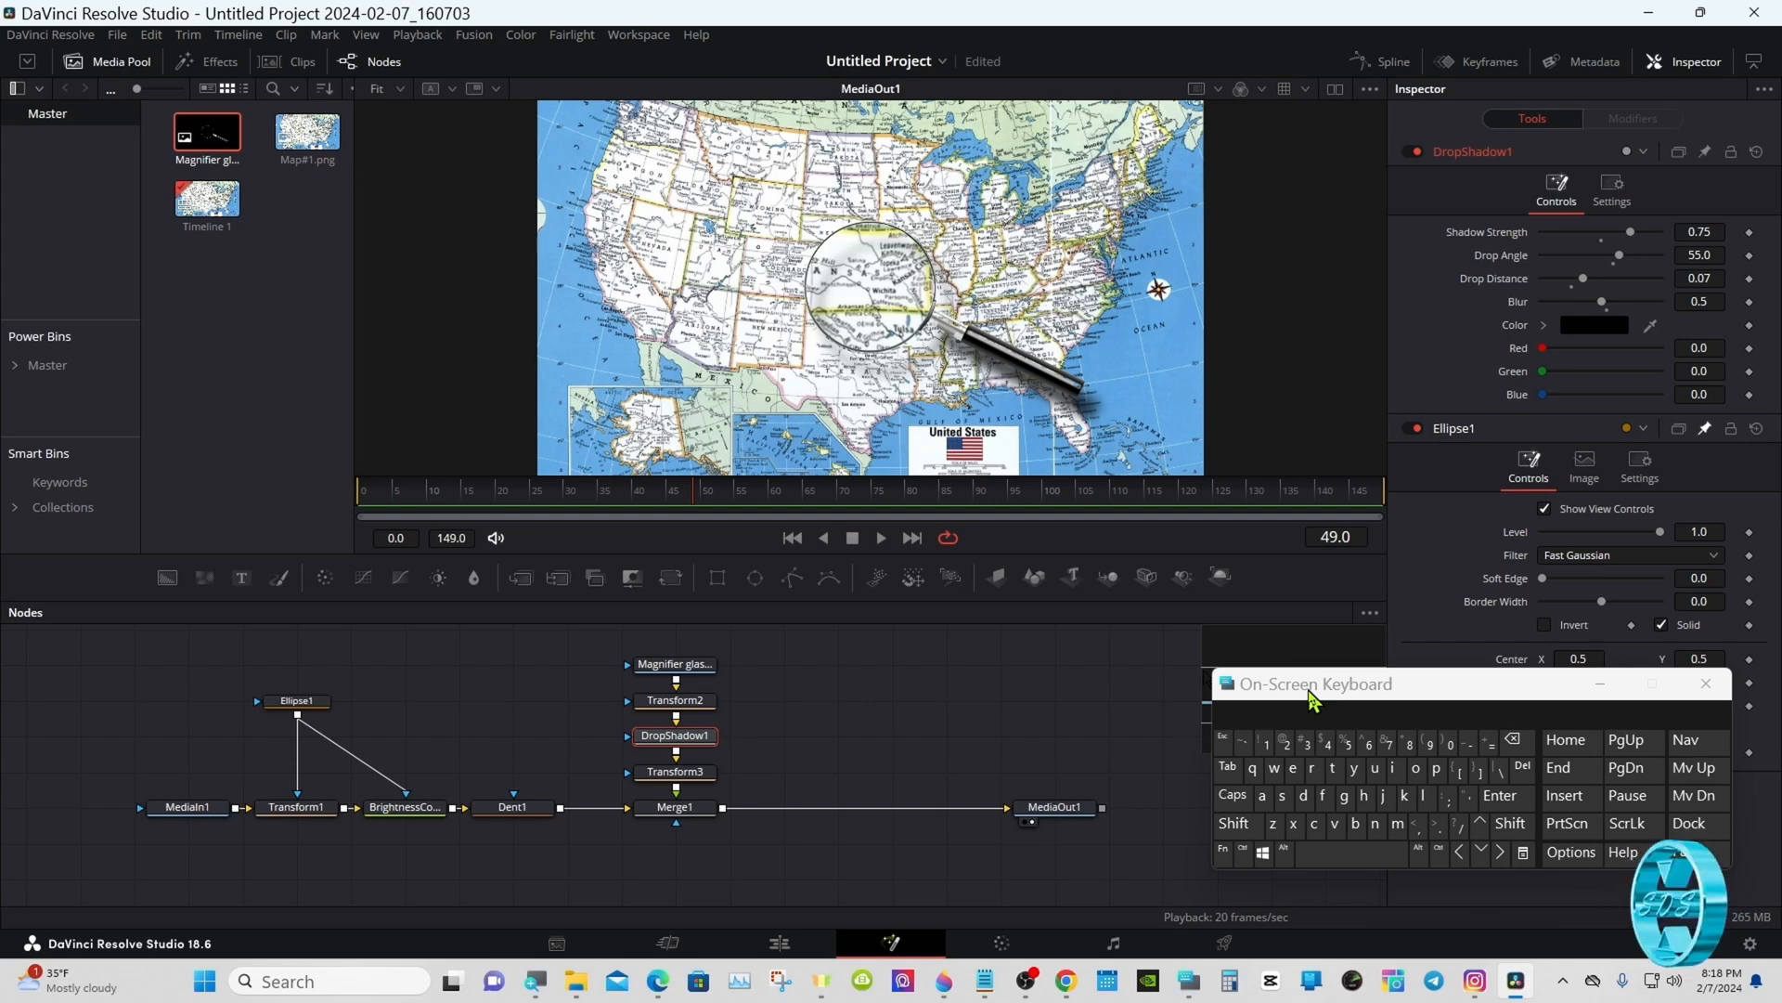
{"action": "left_click", "coordinate": [933, 707]}
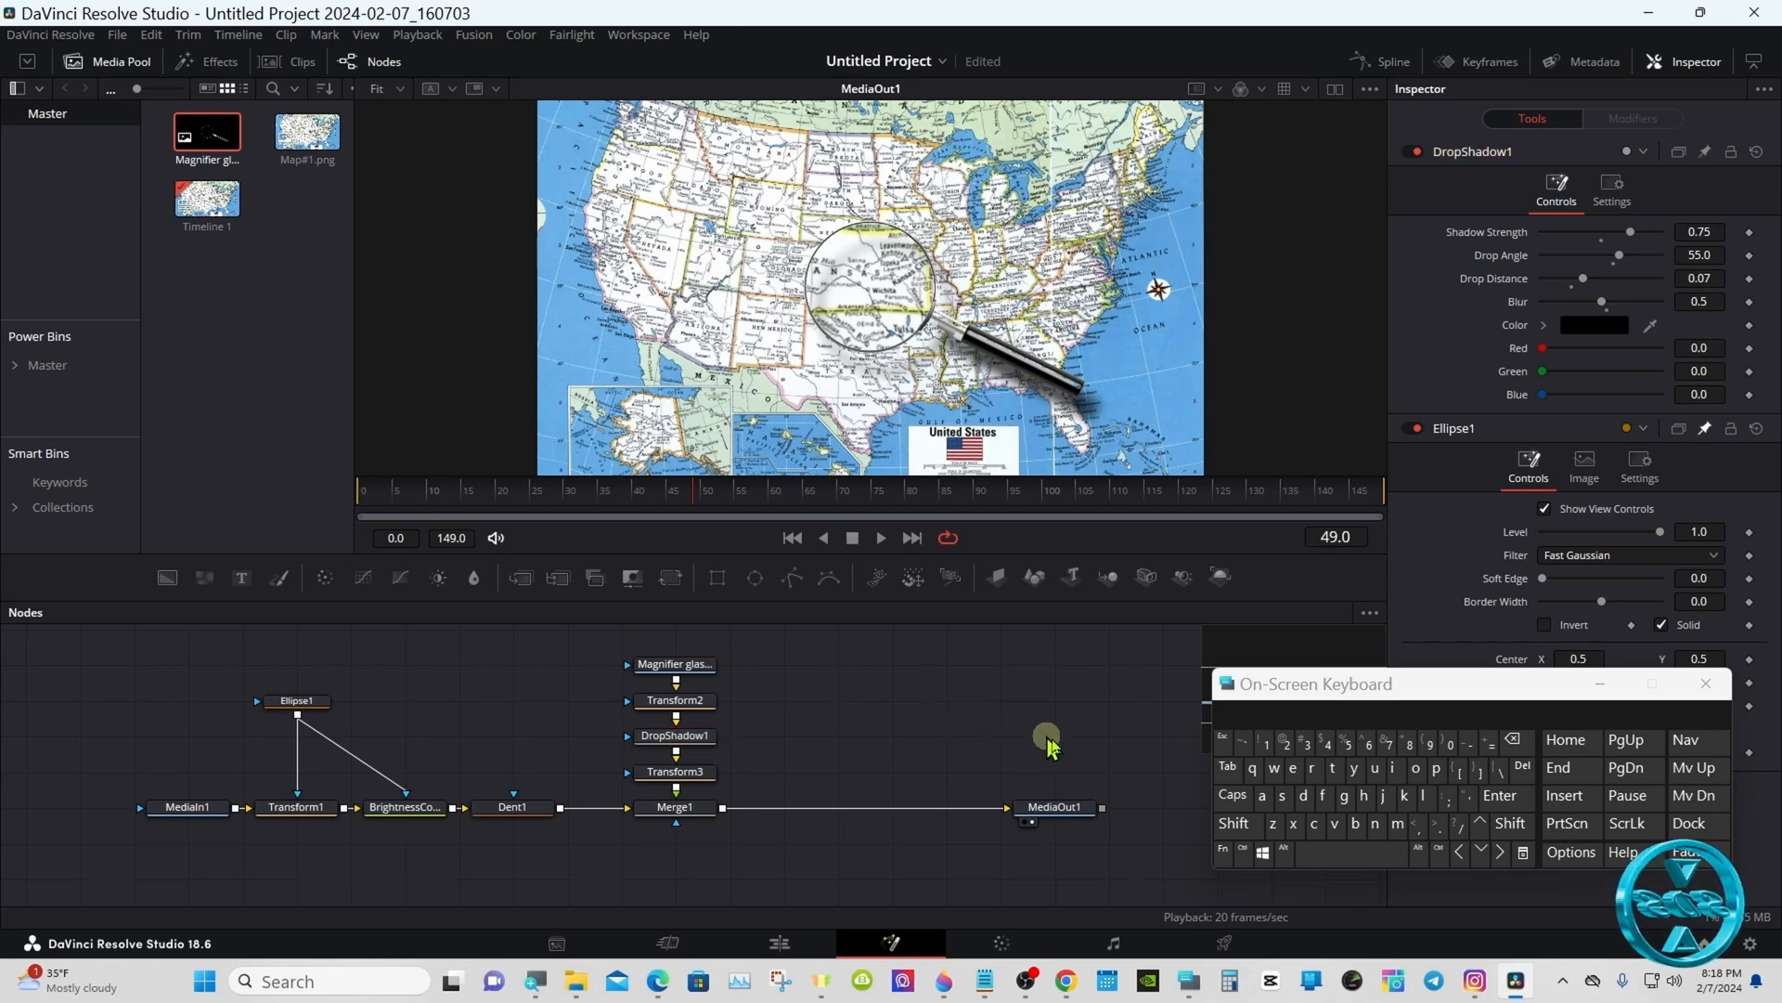
Select the Ellipse1, Transform1, BrightnessContrast1, Merge1 and DropShadow1 nodes together
{"action": "left_click", "coordinate": [1244, 853]}
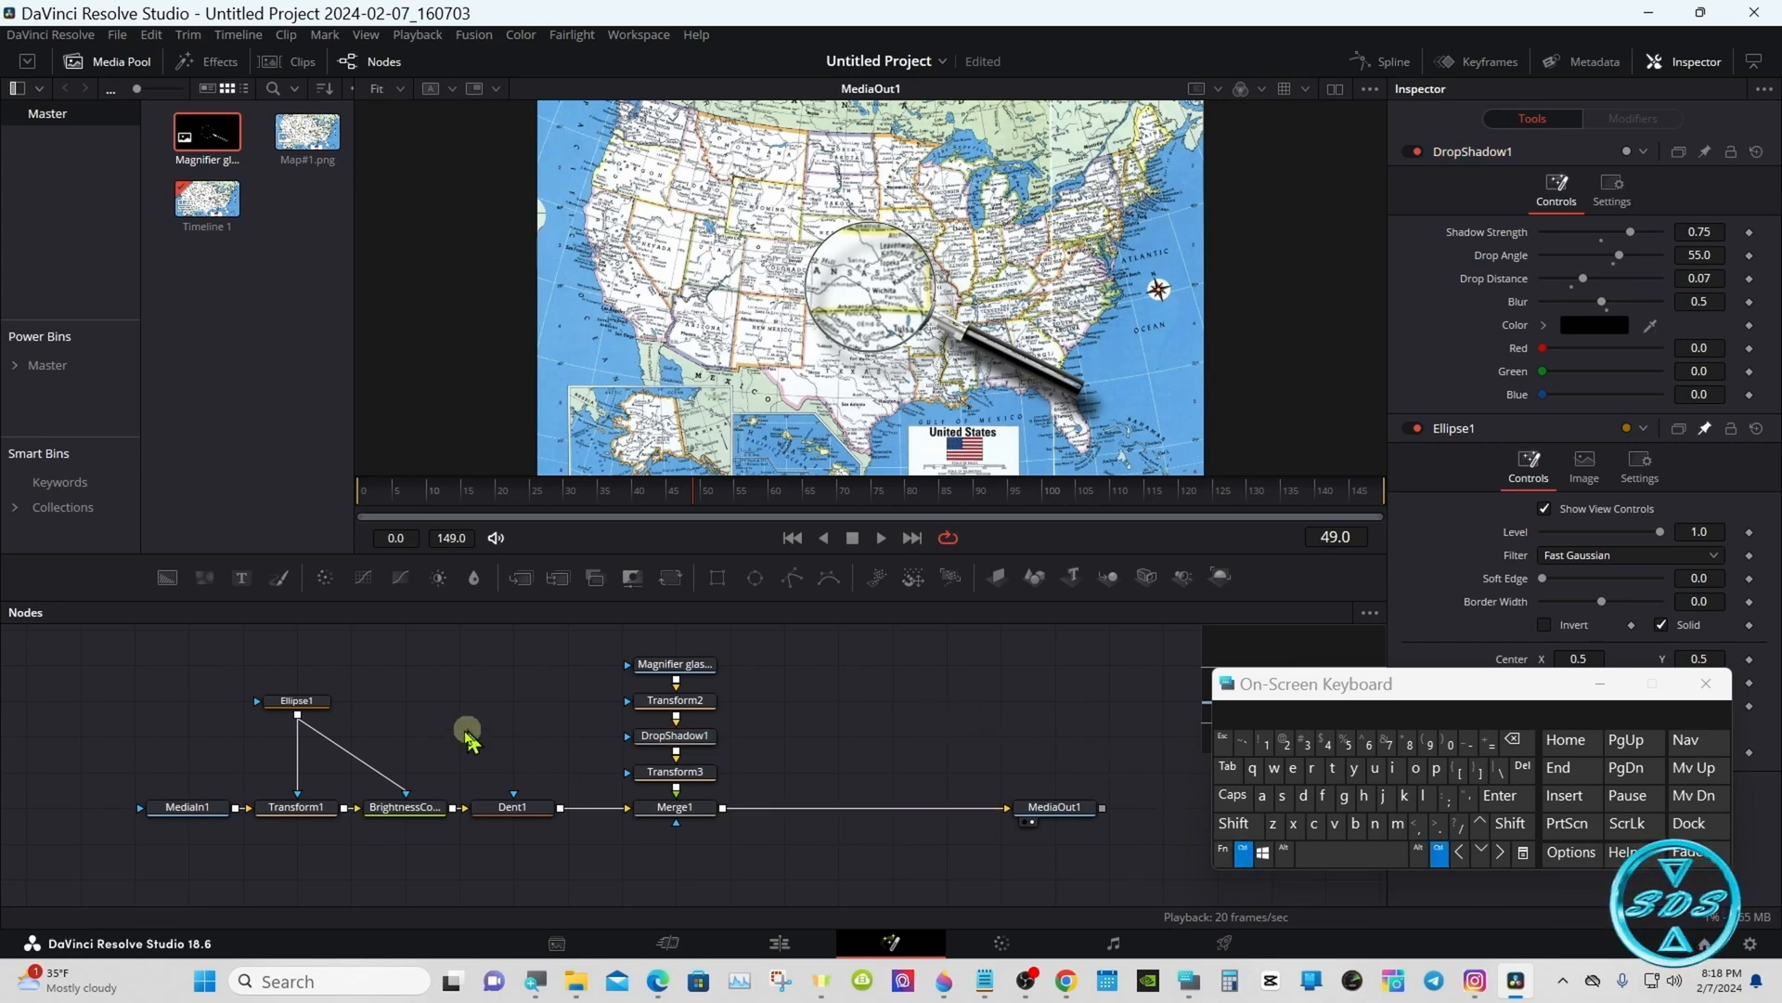
{"action": "left_click", "coordinate": [299, 705]}
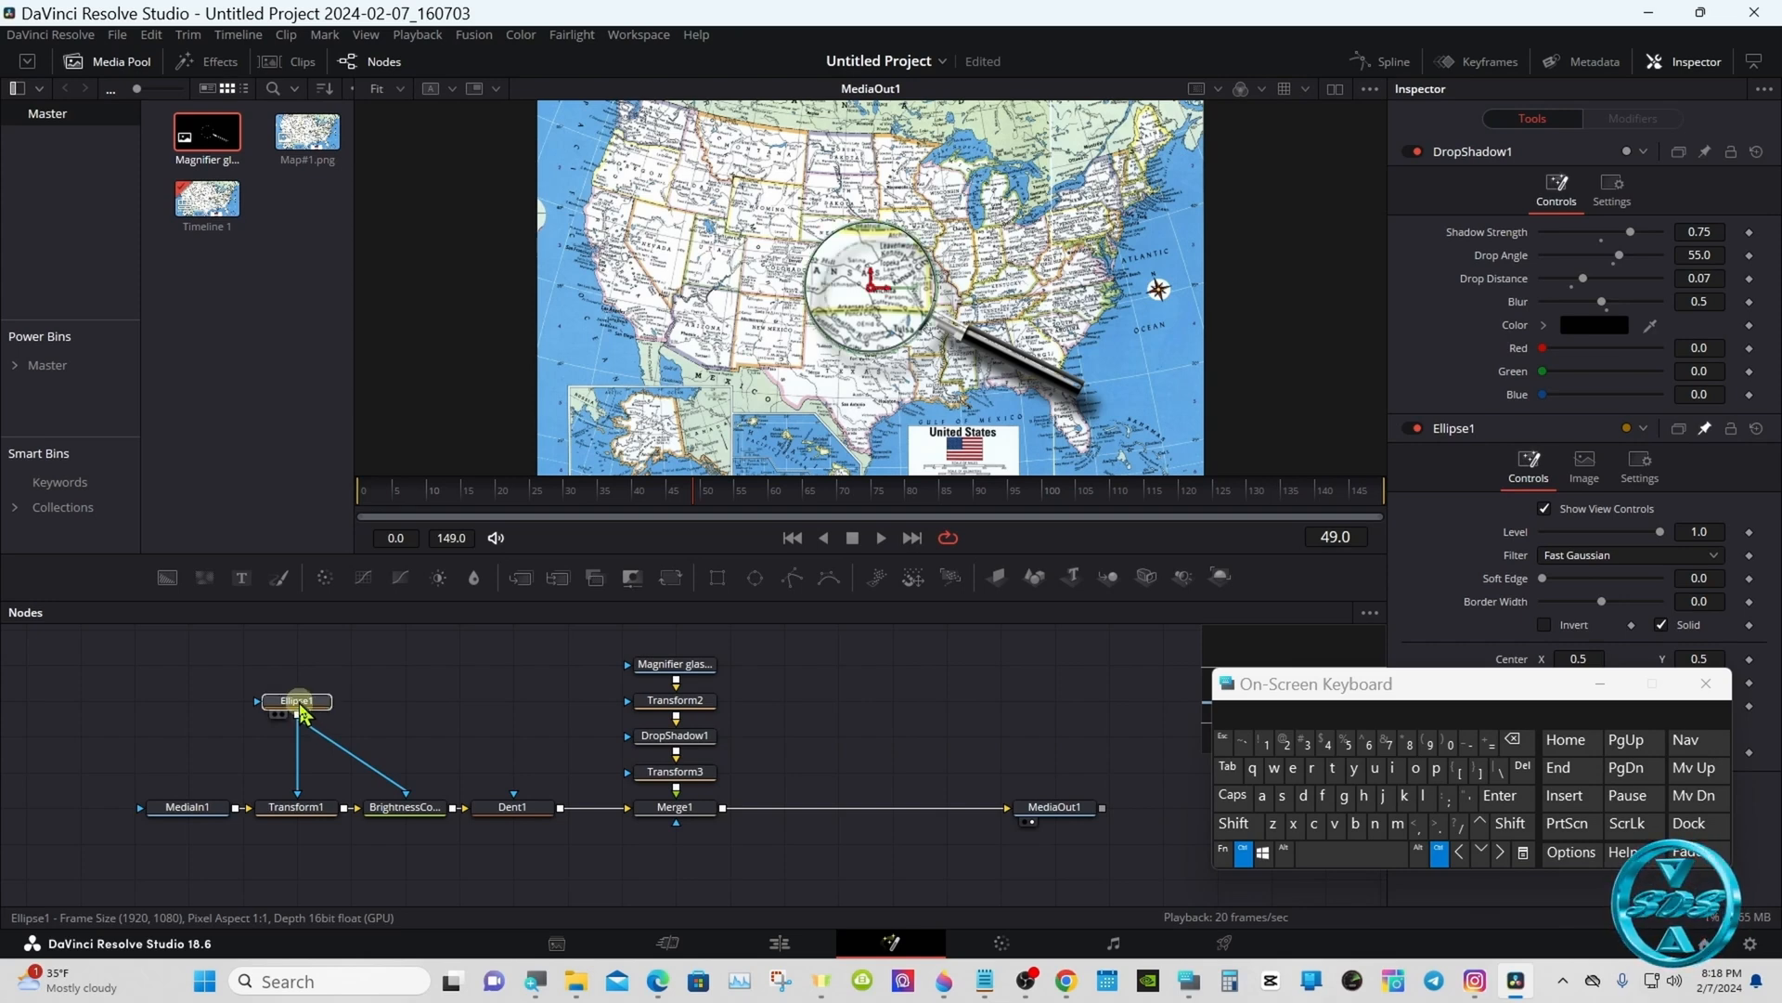
{"action": "left_click", "coordinate": [298, 807], "text": "ctrl"}
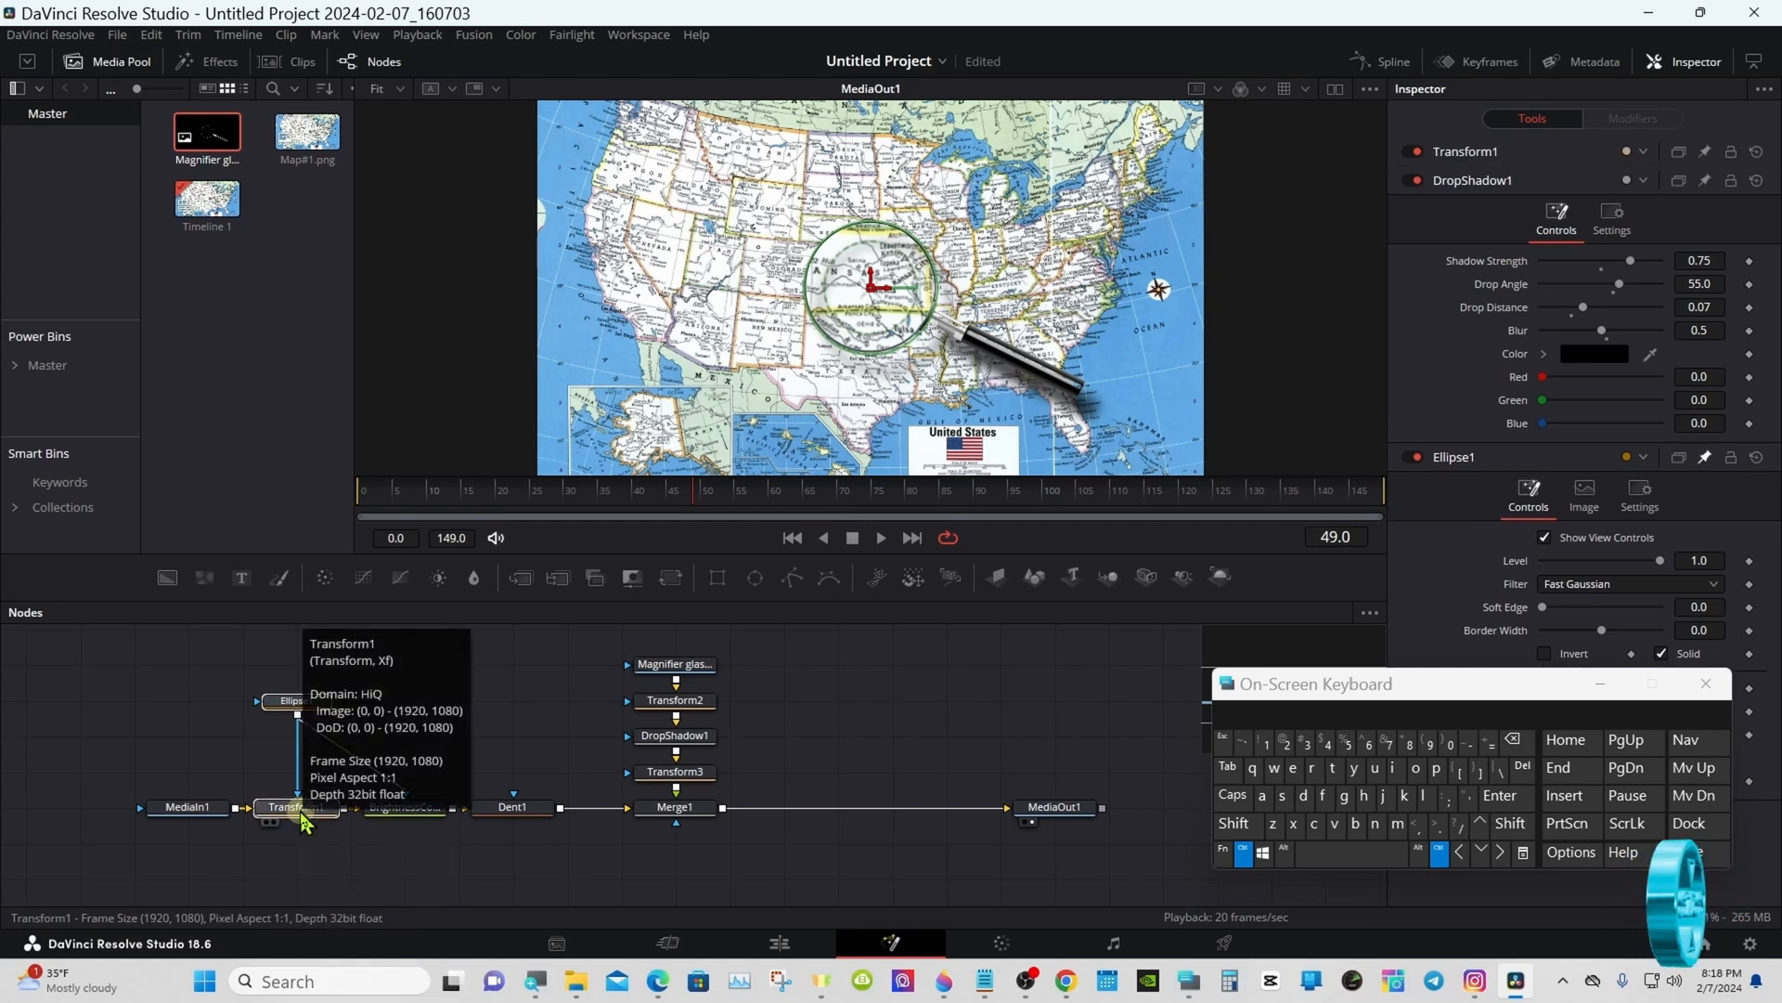
{"action": "left_click", "coordinate": [403, 817], "text": "ctrl"}
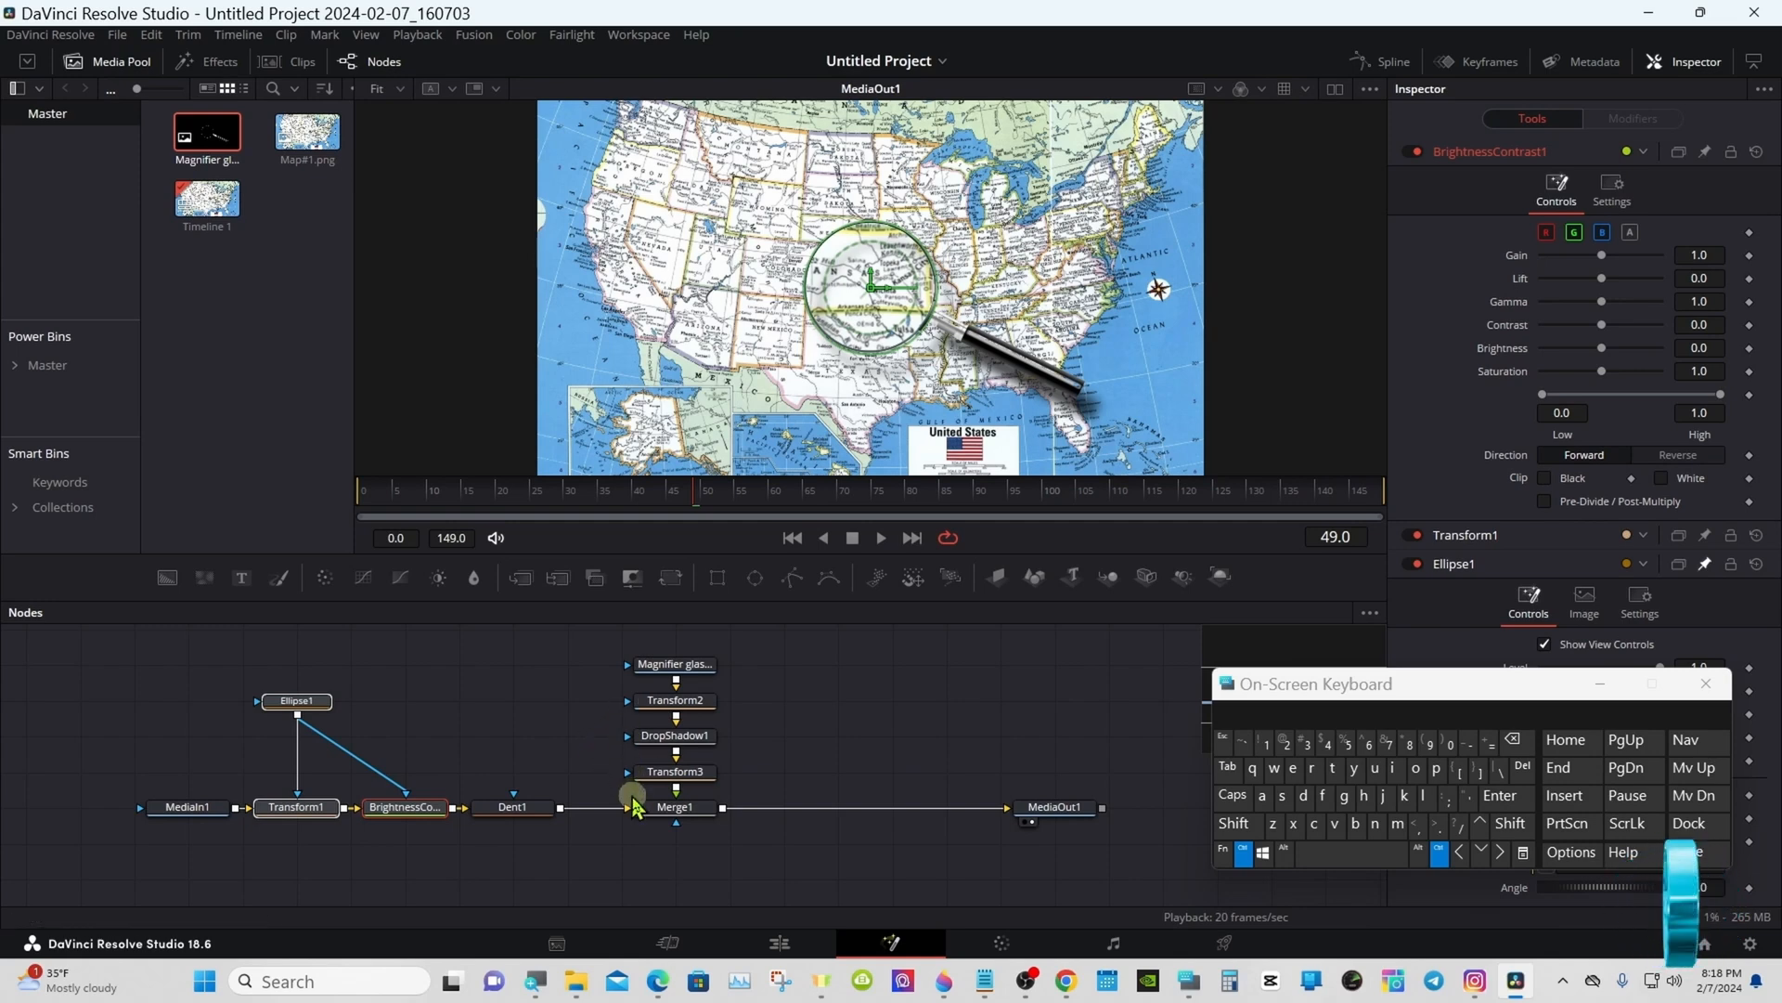
{"action": "left_click", "coordinate": [648, 809]}
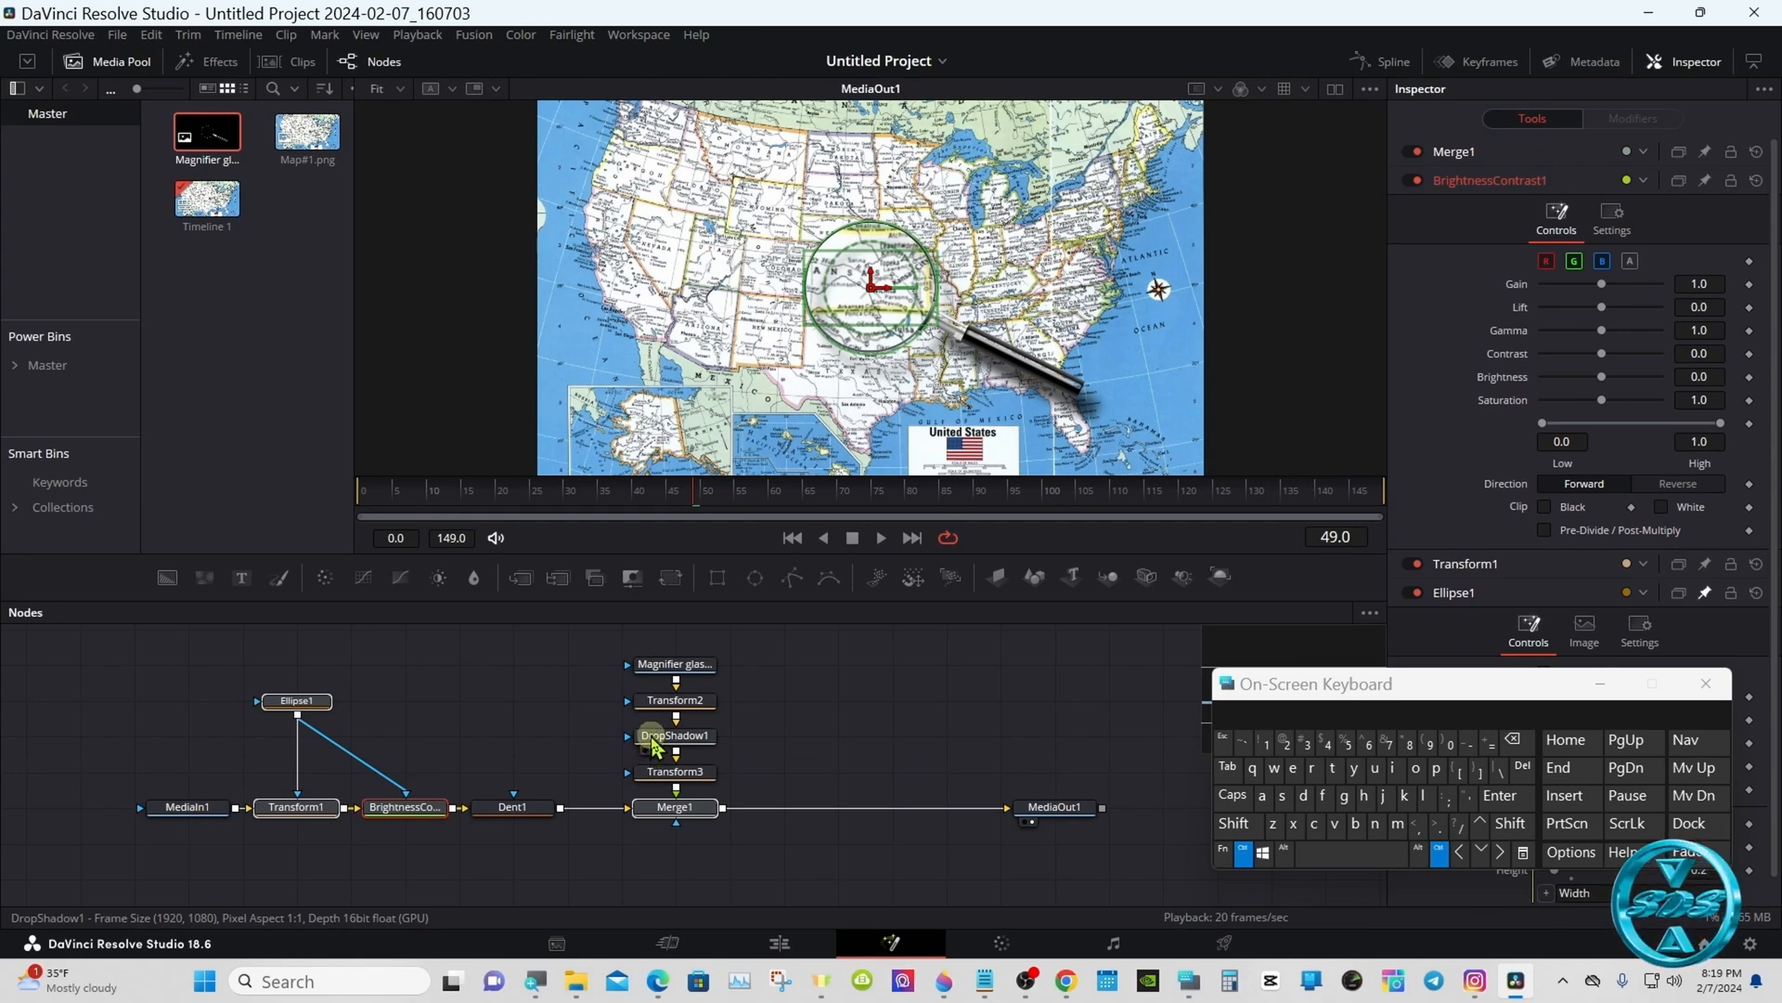
{"action": "left_click", "coordinate": [652, 737], "text": "ctrl"}
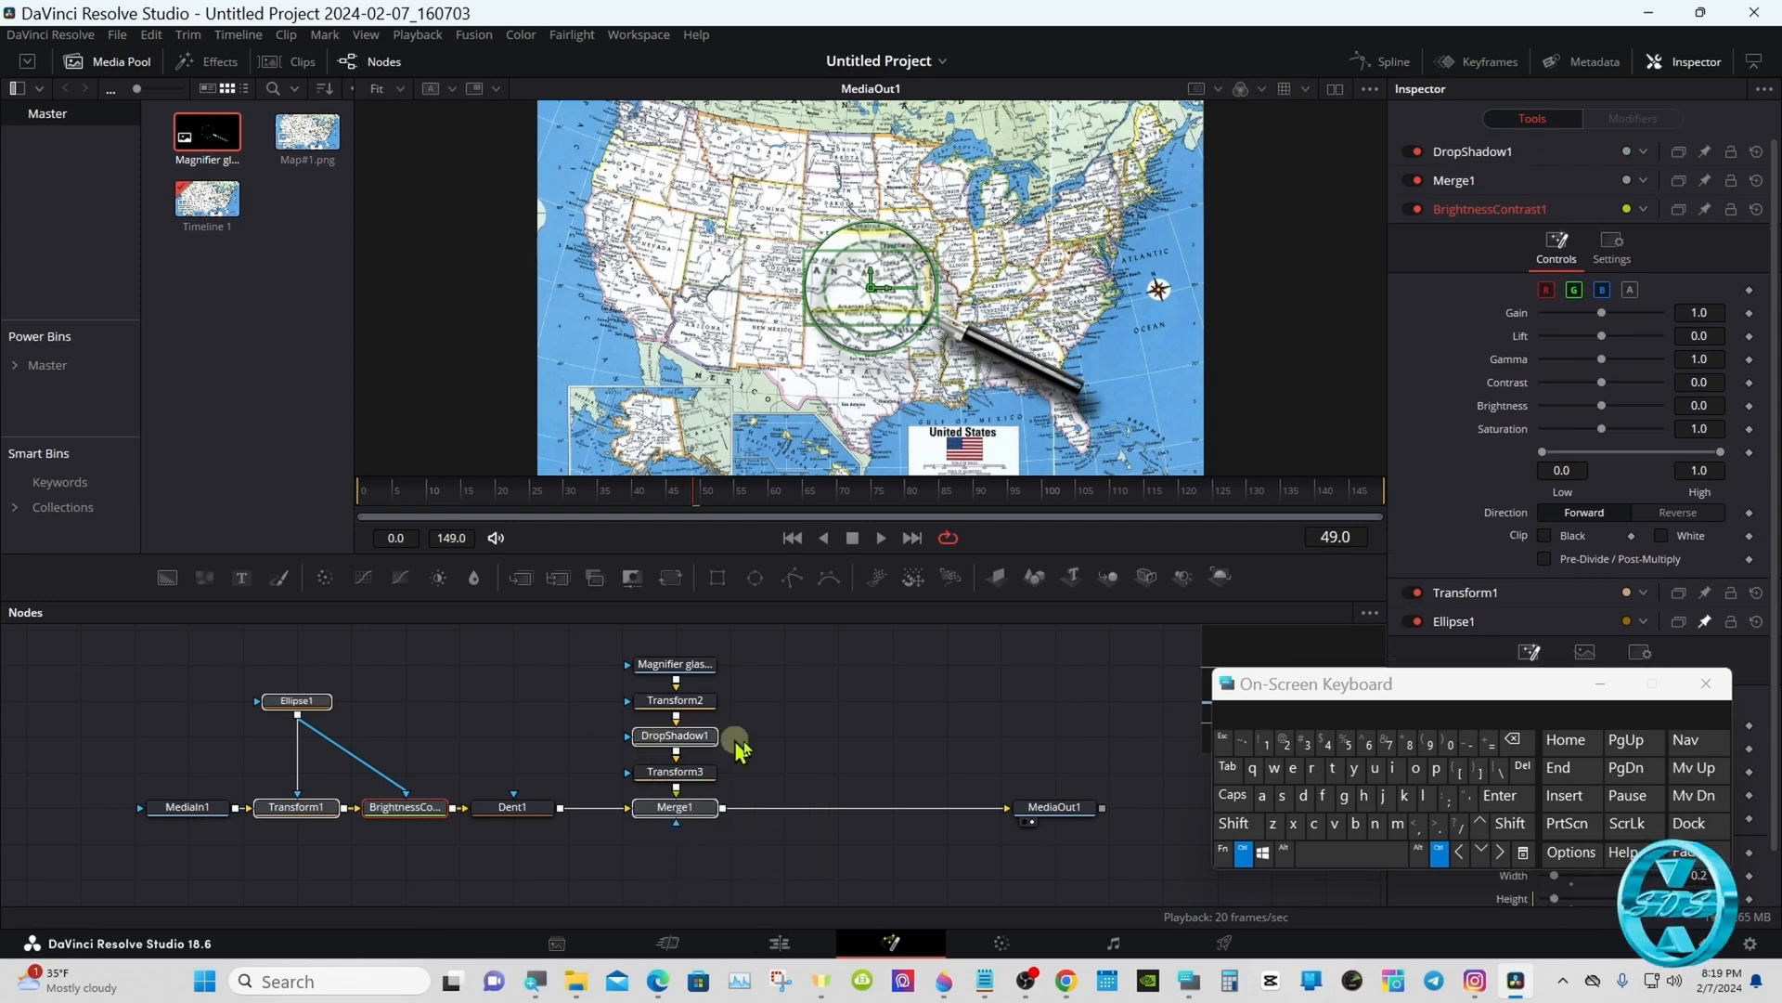
Select all nodes in the composition and try to leave MediaOut1 and MediaIn1 out of the selection
{"action": "left_click", "coordinate": [1264, 796]}
{"action": "left_click", "coordinate": [1244, 852]}
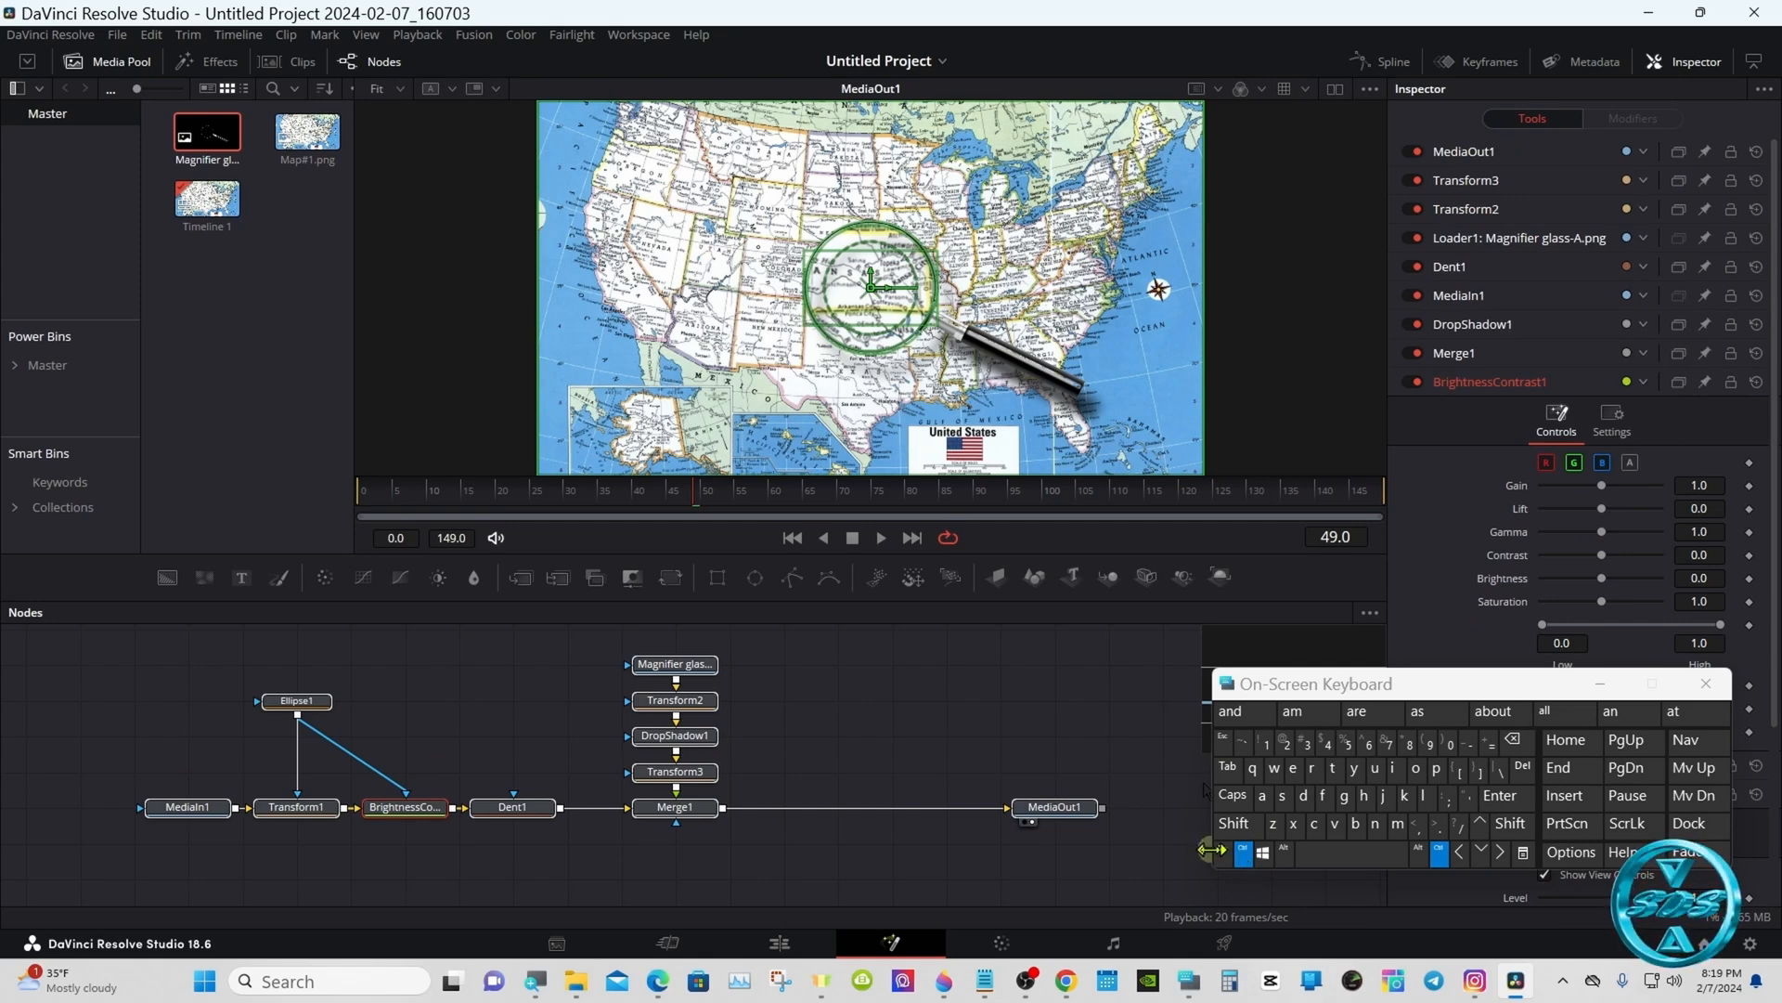
{"action": "left_click", "coordinate": [1056, 807], "text": "ctrl"}
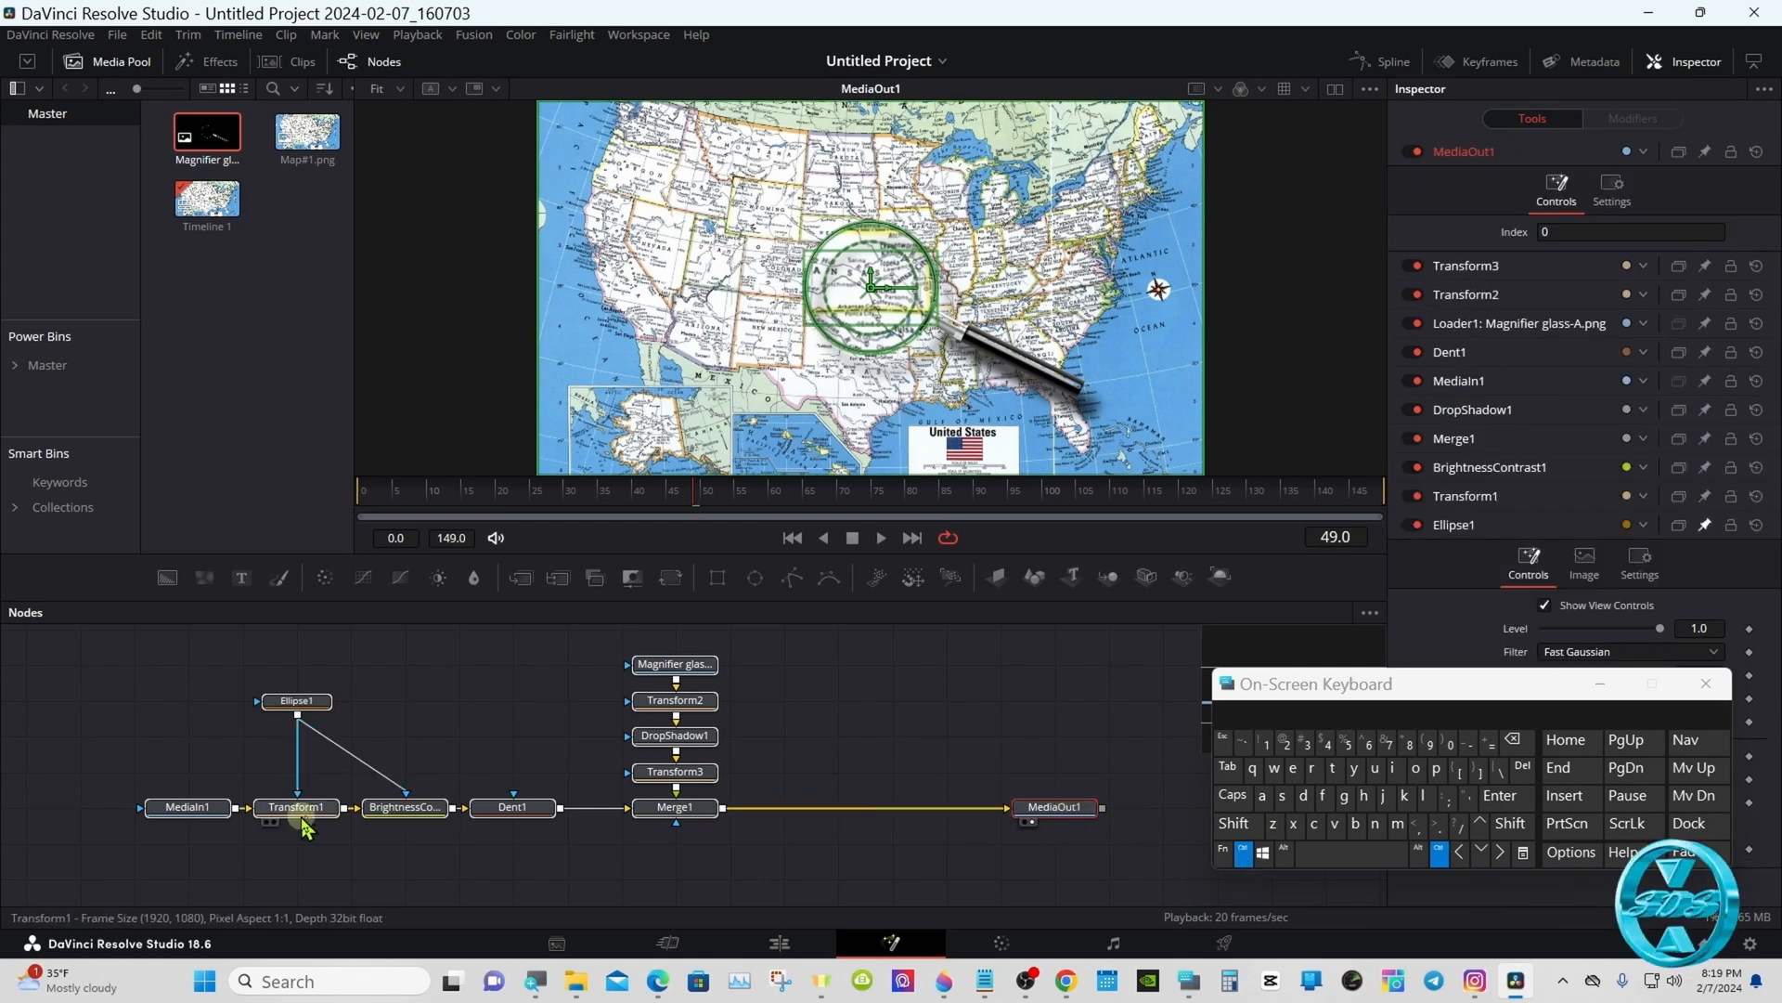
{"action": "left_click", "coordinate": [187, 809], "text": "ctrl"}
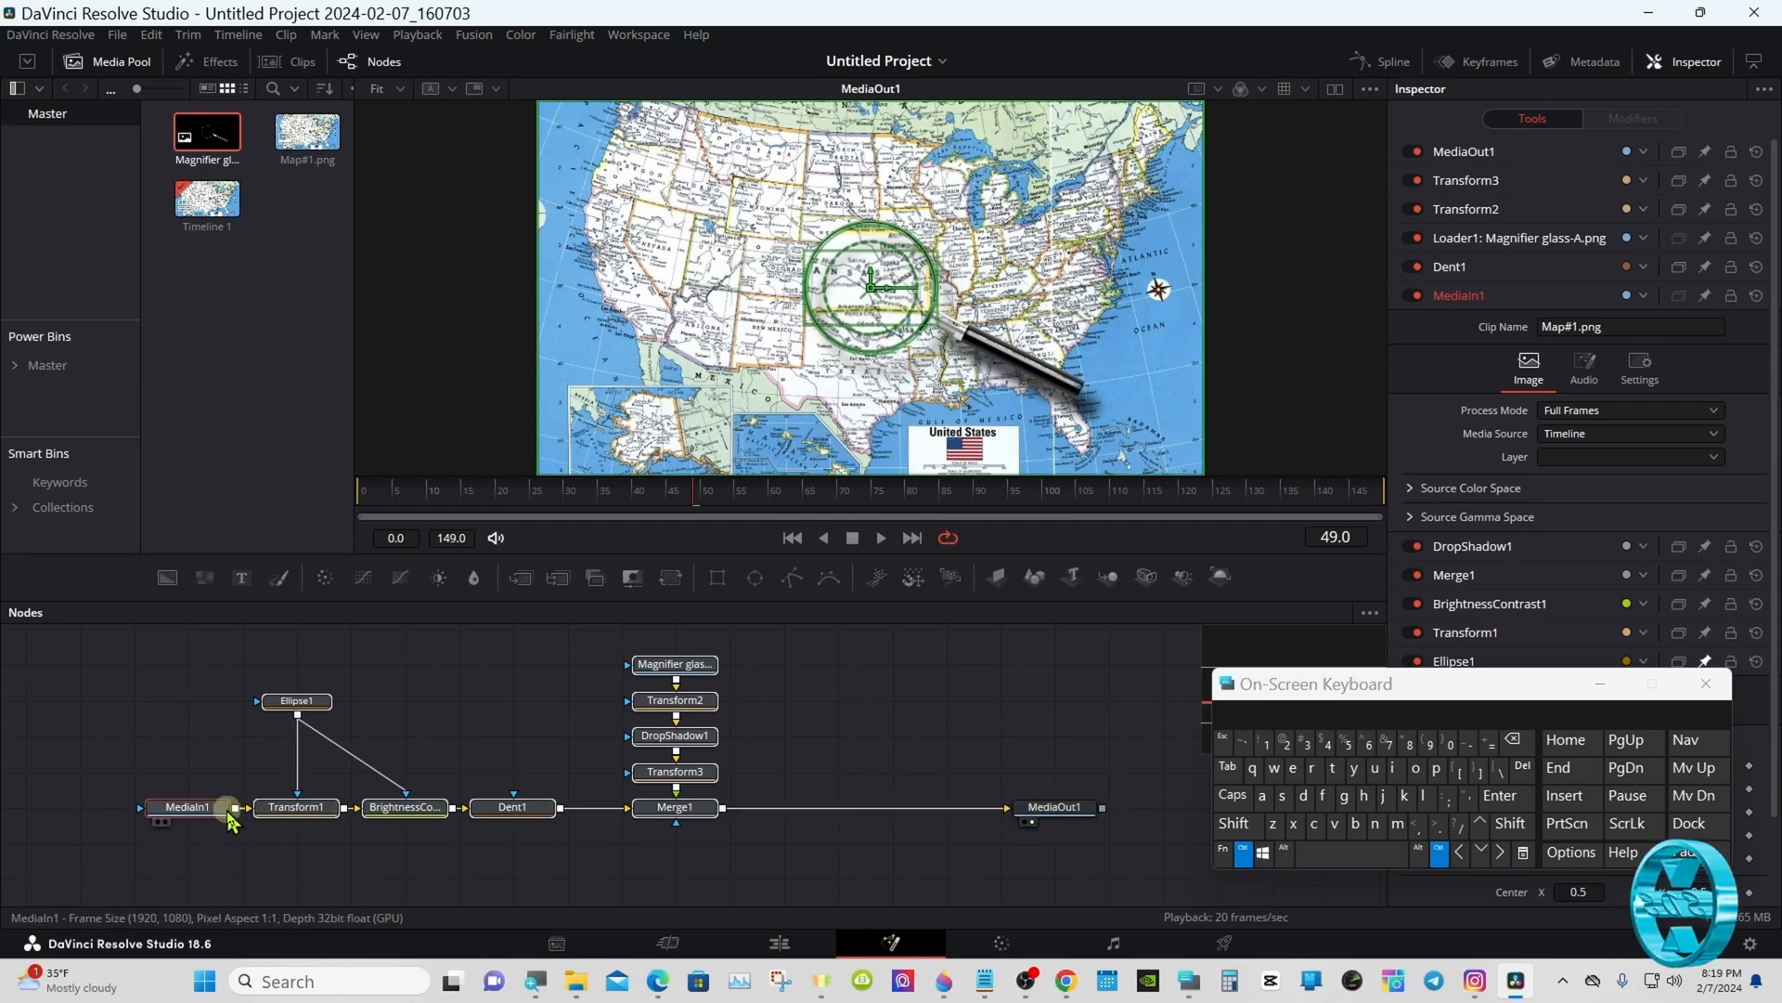
Create a macro from the selected nodes, starting from Dent1
{"action": "left_click", "coordinate": [490, 812]}
{"action": "right_click", "coordinate": [492, 812]}
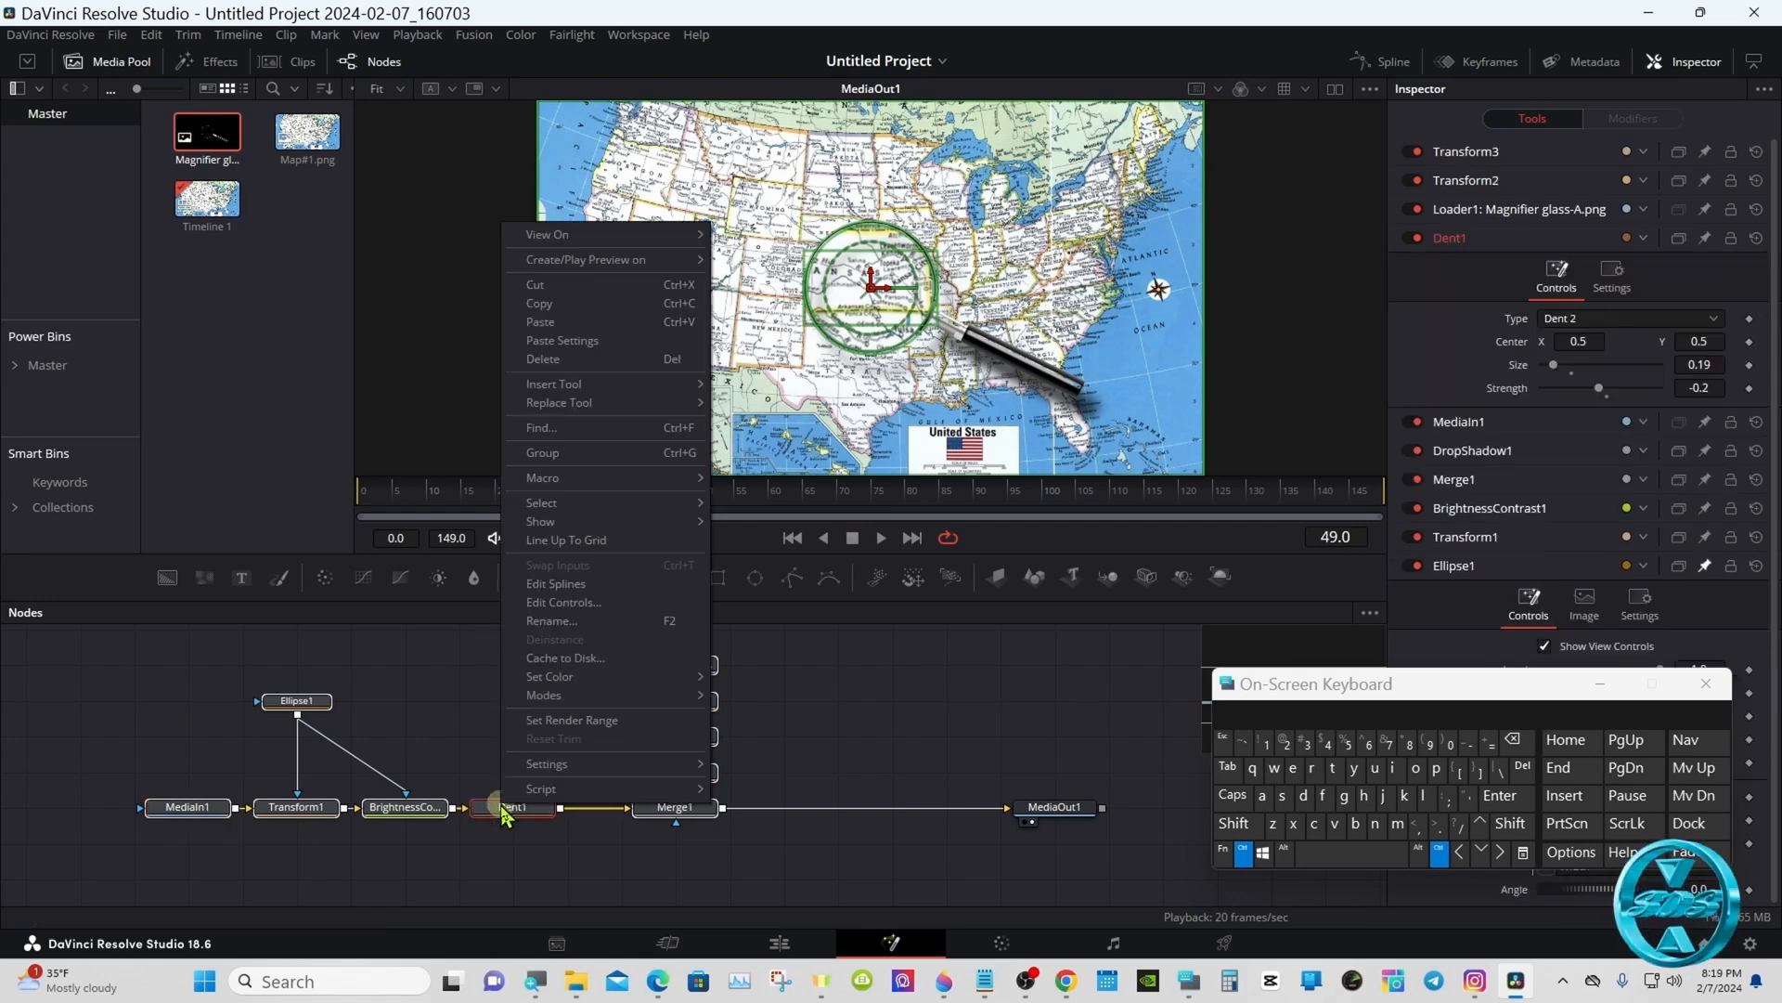
{"action": "left_click", "coordinate": [199, 810], "text": "ctrl"}
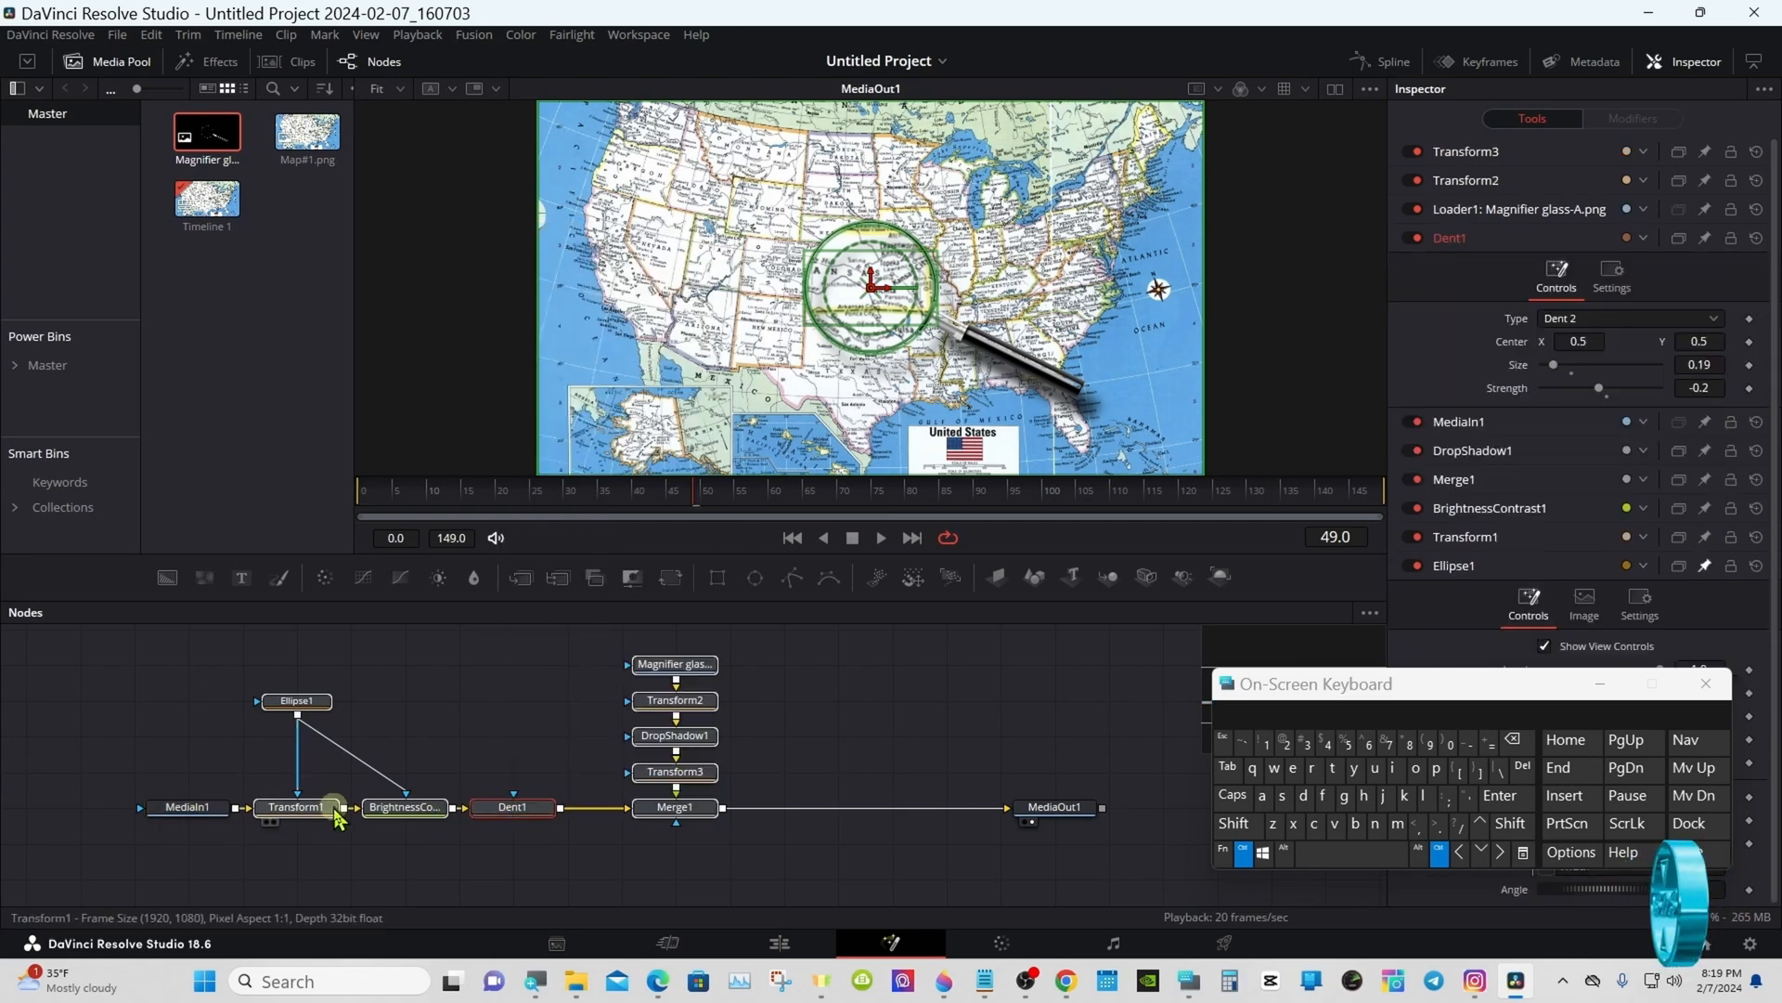
{"action": "right_click", "coordinate": [498, 811]}
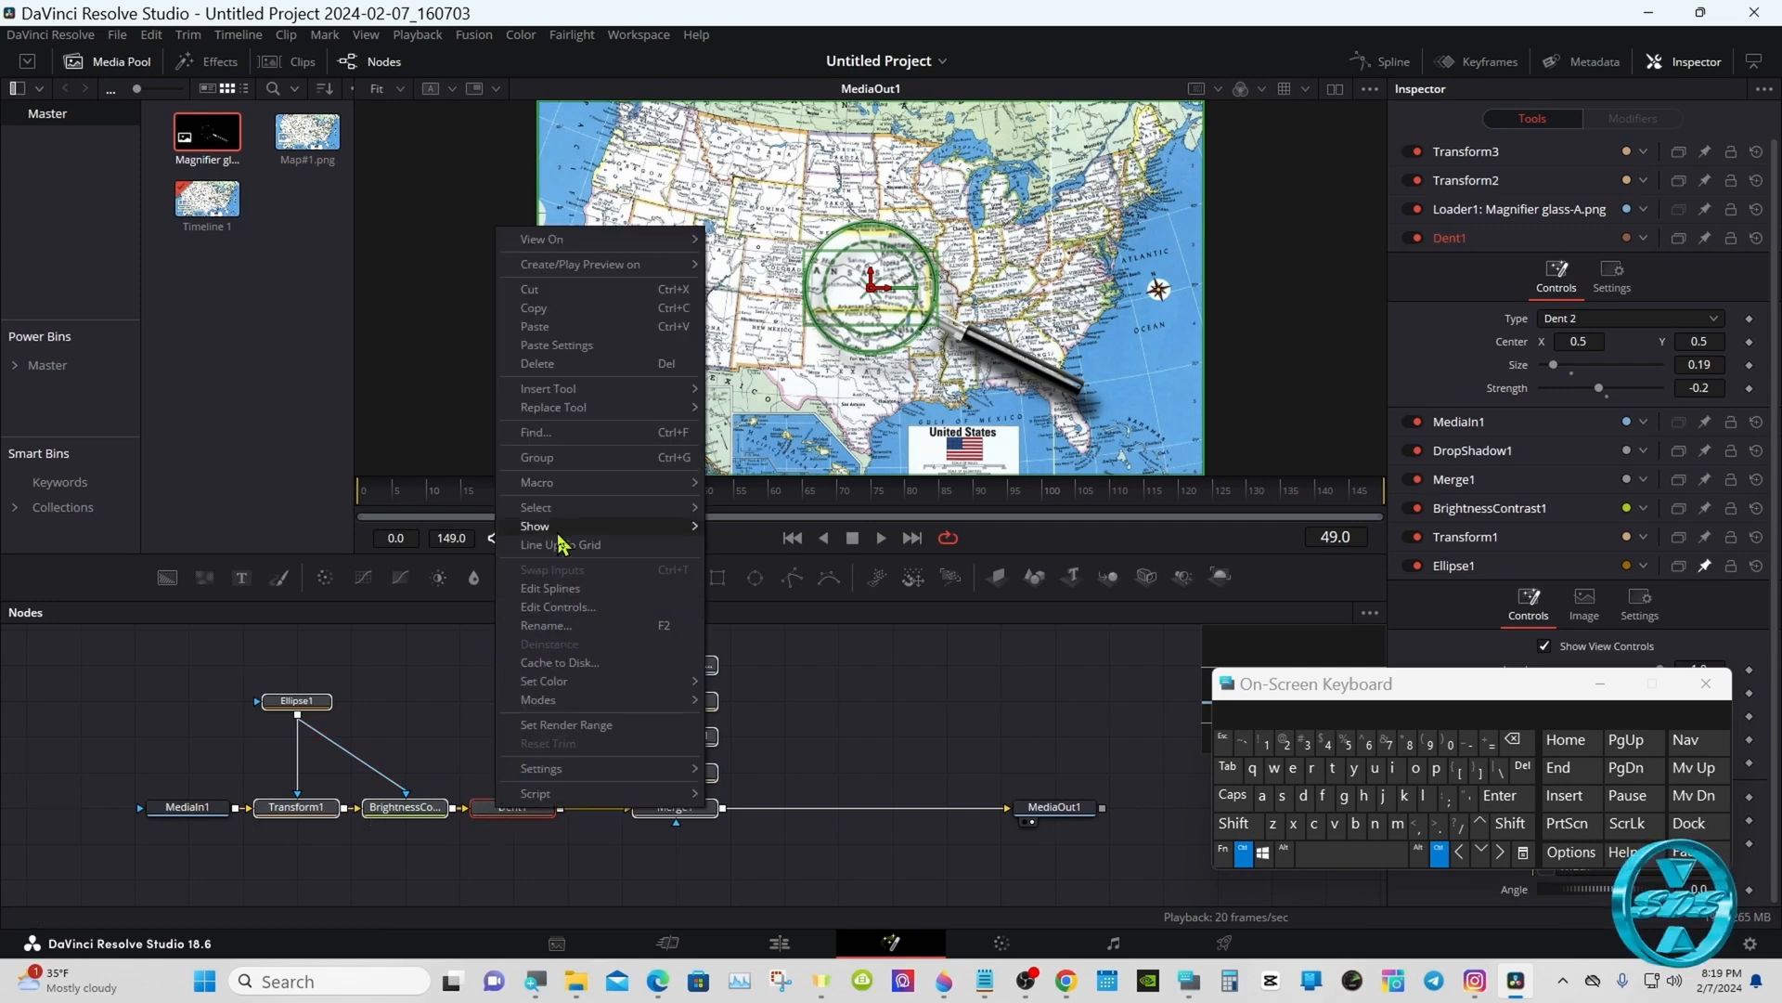
{"action": "mouse_move", "coordinate": [580, 492]}
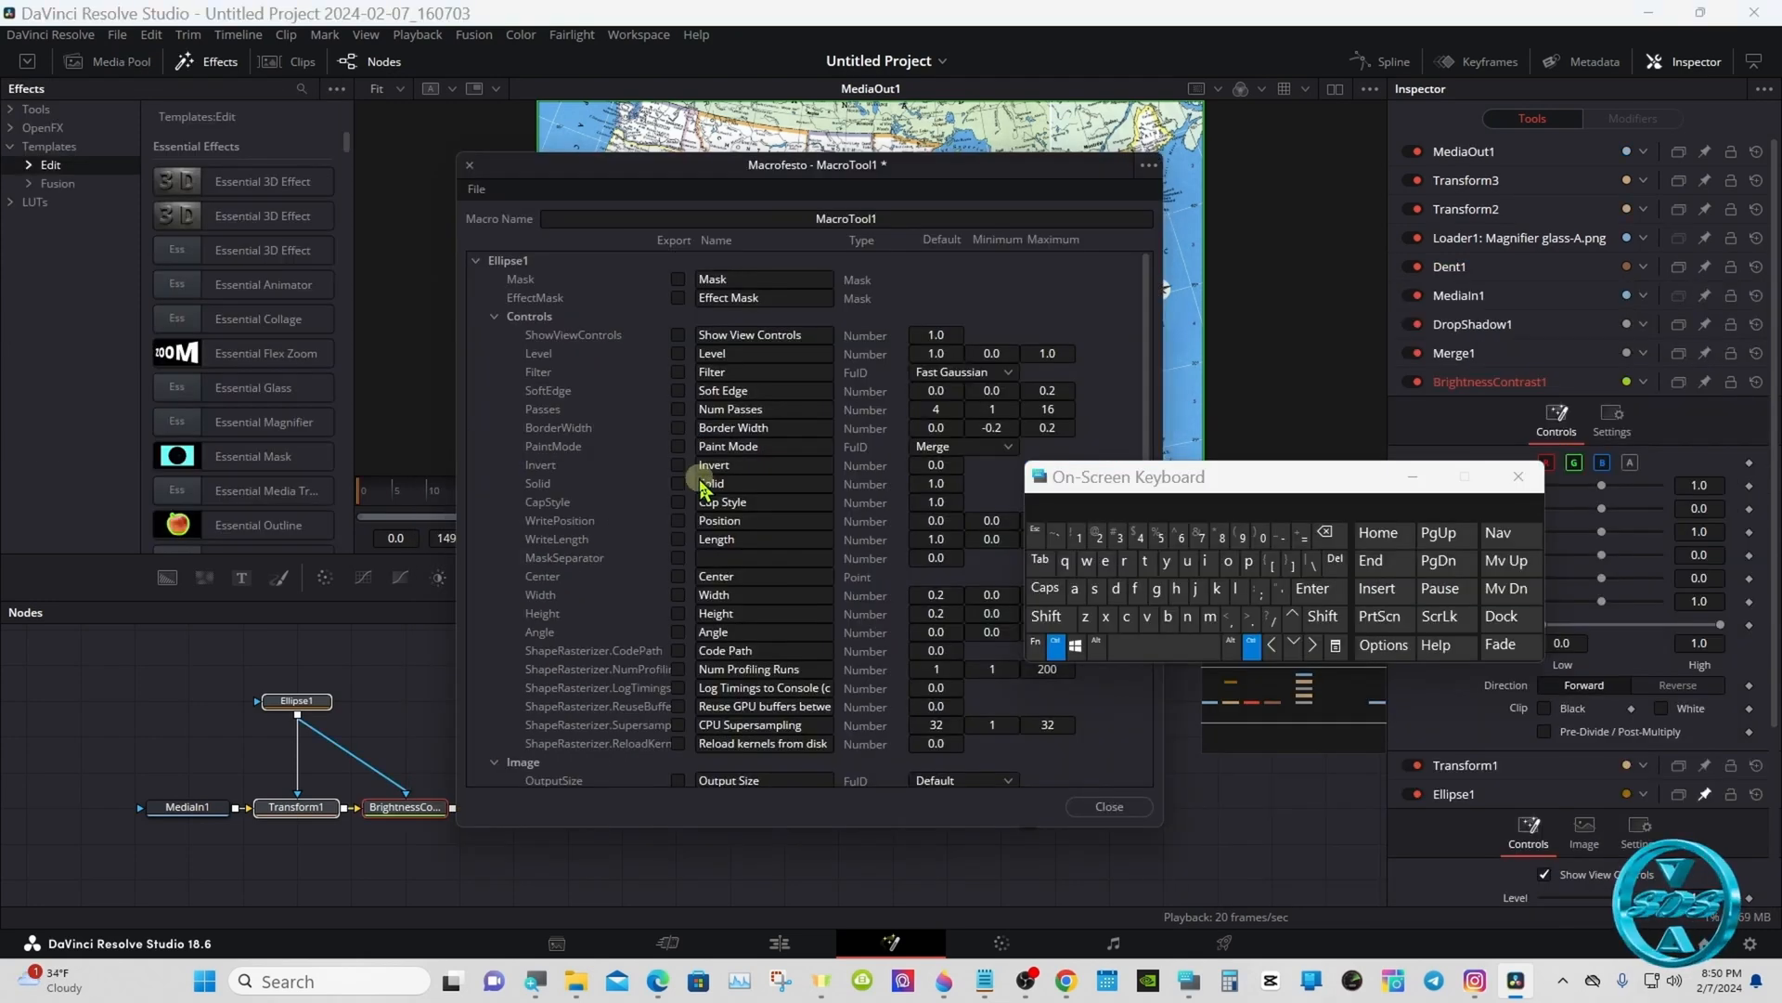
Name the macro SDS Magnify Glass-3 in the macro editor, replacing the default name
{"action": "left_click", "coordinate": [1056, 644]}
{"action": "left_click_drag", "start_coordinate": [1067, 483], "coordinate": [1087, 487]}
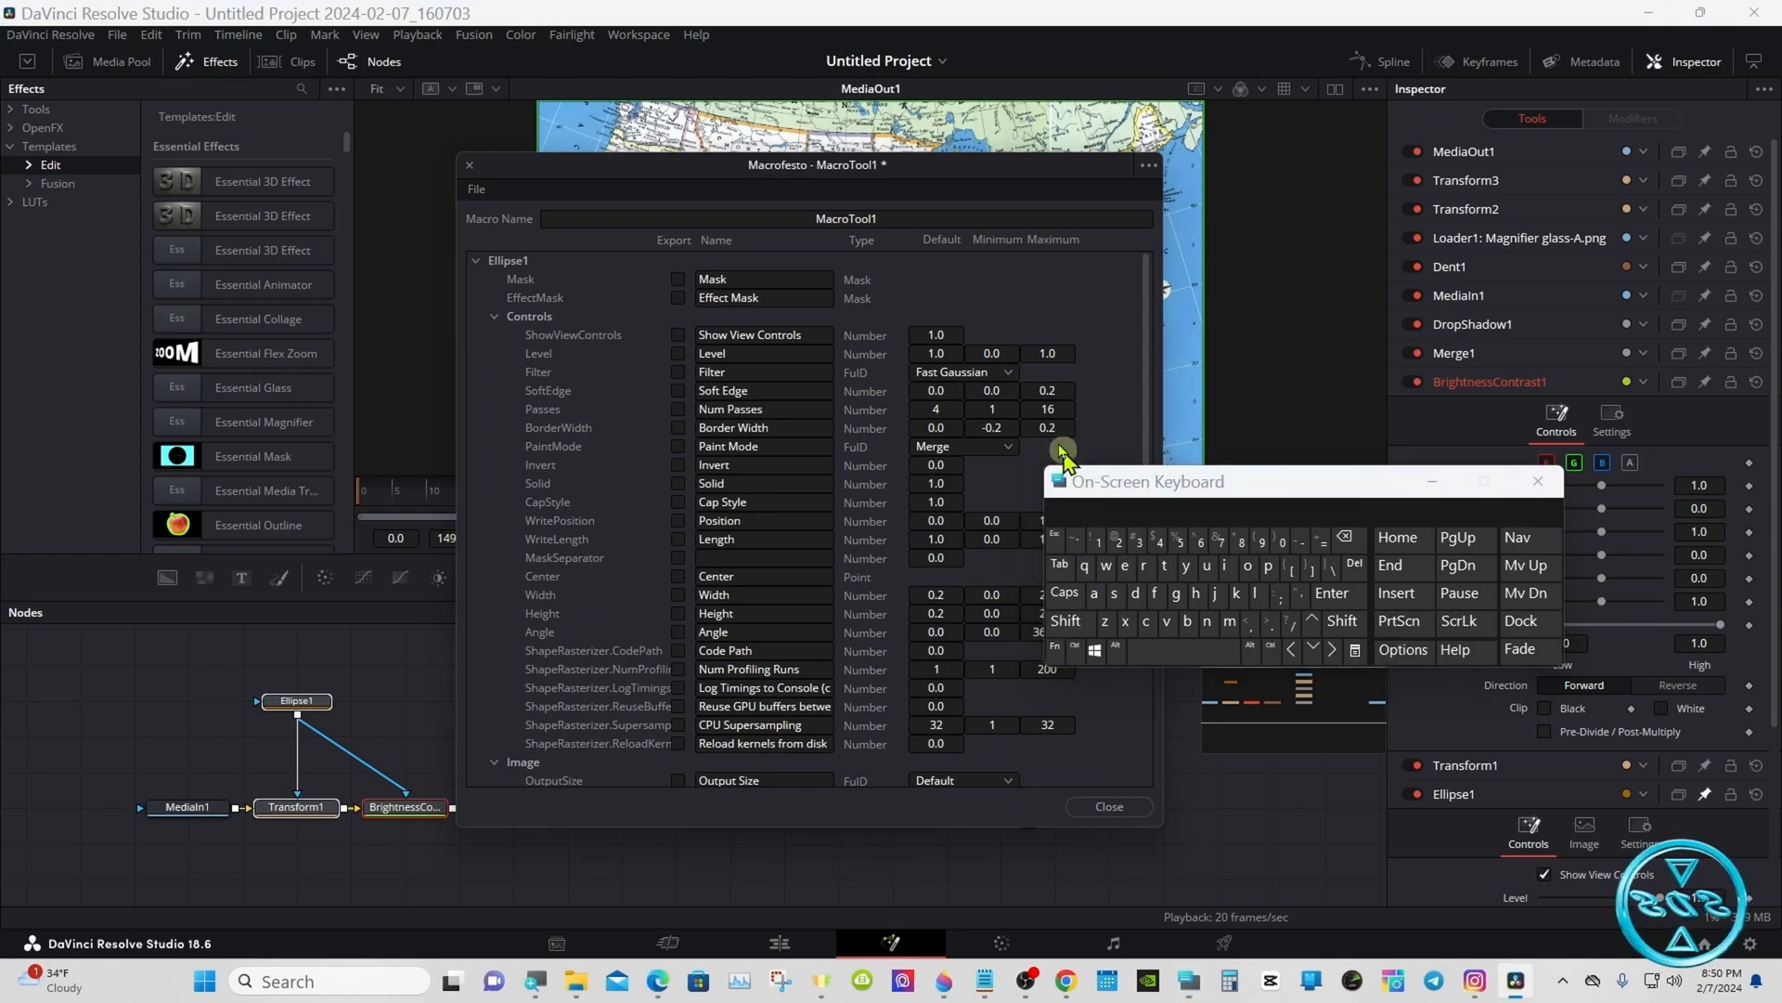
{"action": "left_click", "coordinate": [894, 214]}
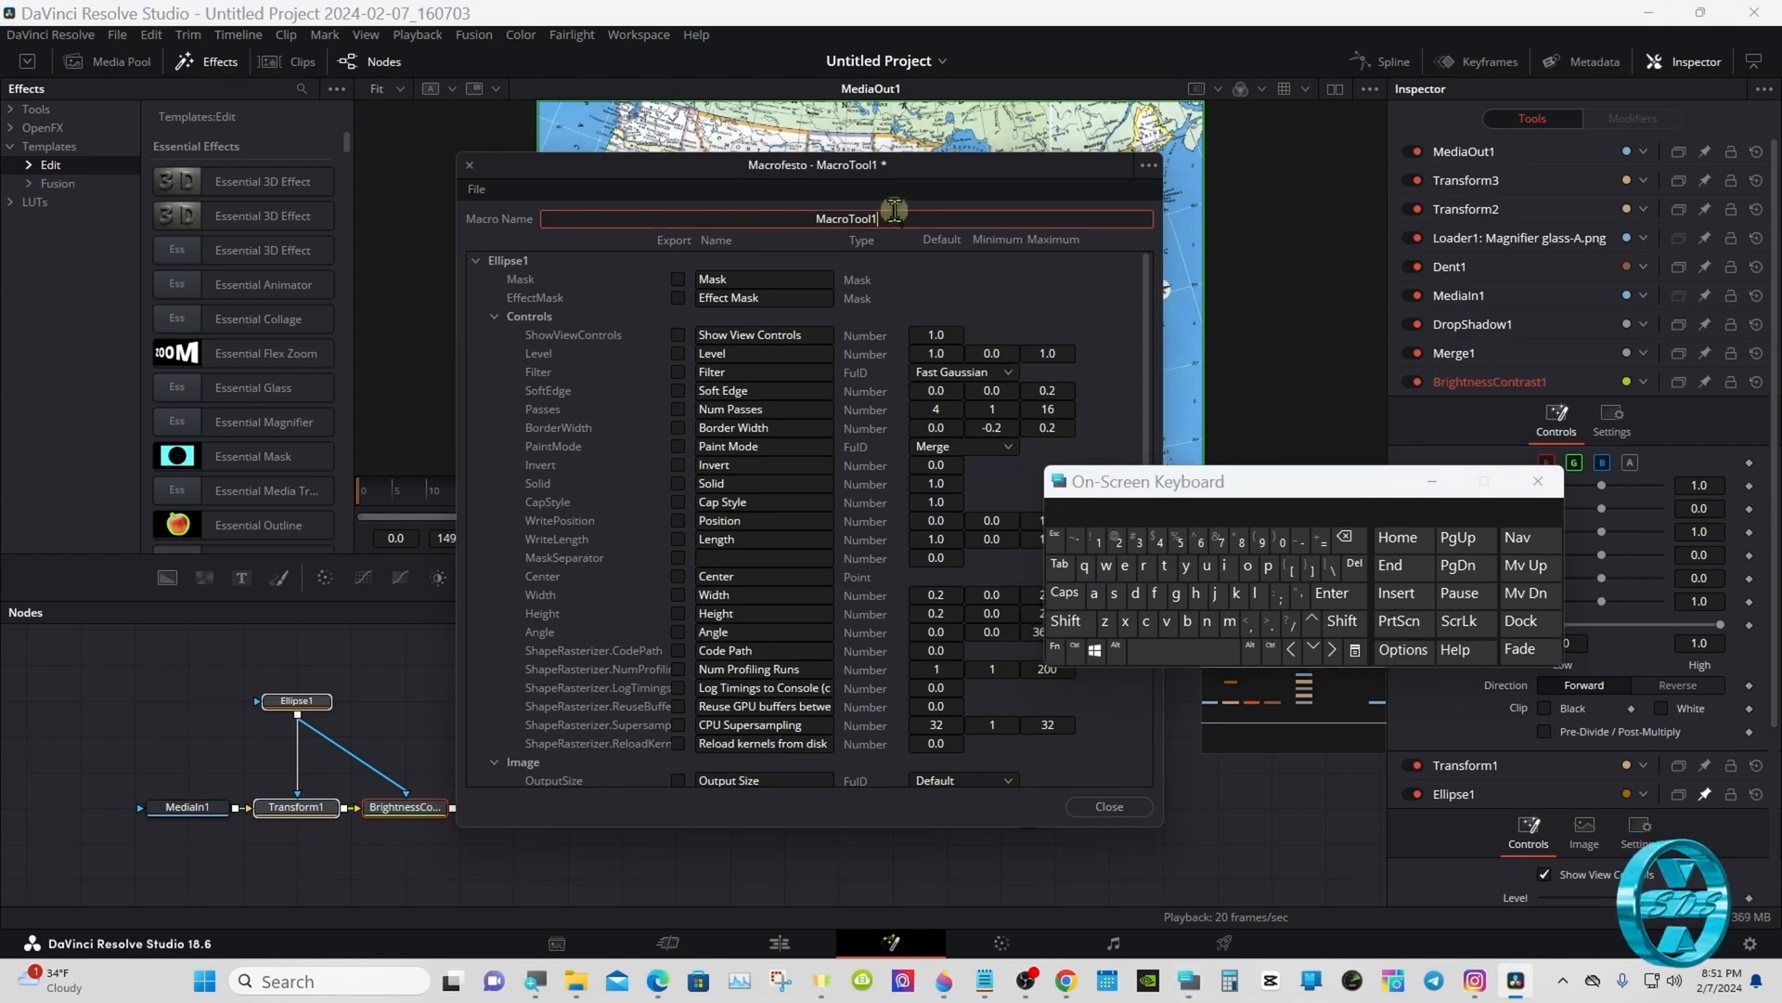
{"action": "left_click", "coordinate": [1344, 537]}
{"action": "left_click", "coordinate": [1065, 592]}
{"action": "left_click", "coordinate": [1116, 594]}
{"action": "left_click", "coordinate": [1135, 592]}
{"action": "left_click", "coordinate": [1115, 592]}
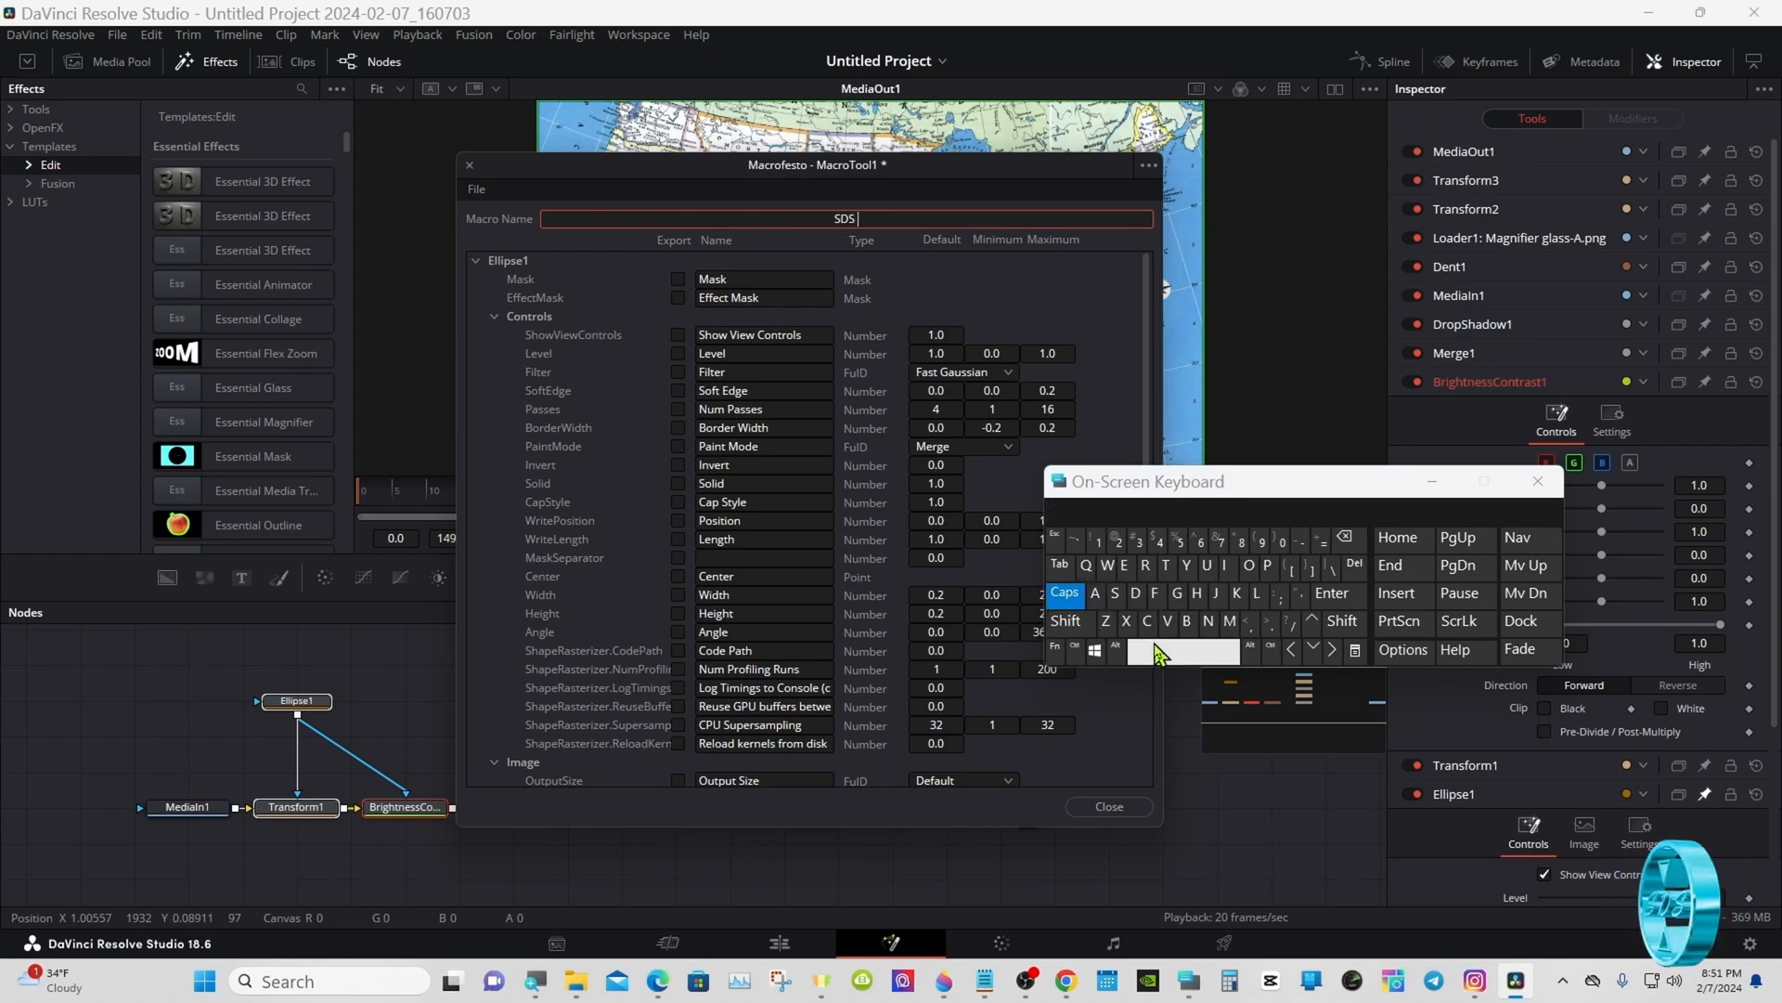
{"action": "left_click", "coordinate": [1068, 620]}
{"action": "left_click", "coordinate": [1176, 594]}
{"action": "left_click", "coordinate": [1208, 622]}
{"action": "left_click", "coordinate": [1225, 567]}
{"action": "left_click", "coordinate": [1156, 594]}
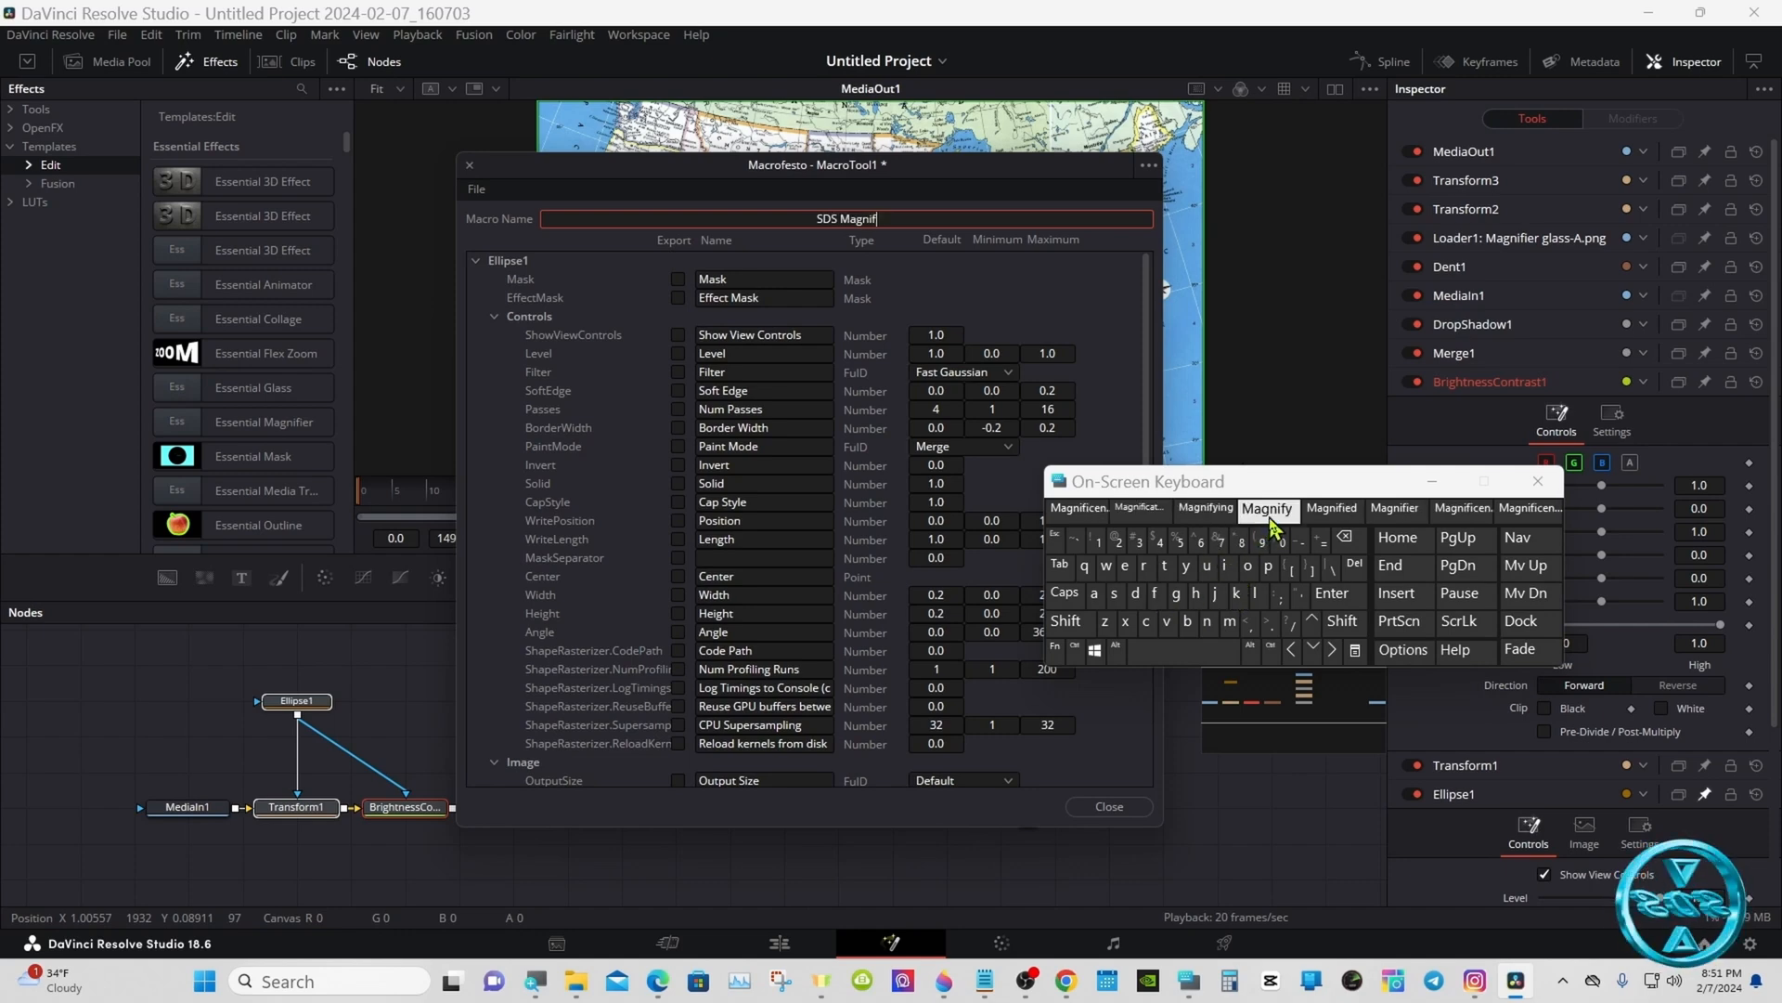
{"action": "left_click", "coordinate": [1268, 510]}
{"action": "left_click", "coordinate": [1066, 622]}
{"action": "left_click", "coordinate": [1177, 594]}
{"action": "left_click", "coordinate": [1255, 594]}
{"action": "left_click", "coordinate": [1096, 594]}
{"action": "left_click", "coordinate": [1114, 595]}
{"action": "left_click", "coordinate": [1114, 594]}
{"action": "left_click", "coordinate": [1300, 540]}
{"action": "left_click", "coordinate": [1138, 540]}
{"action": "left_click", "coordinate": [1114, 330]}
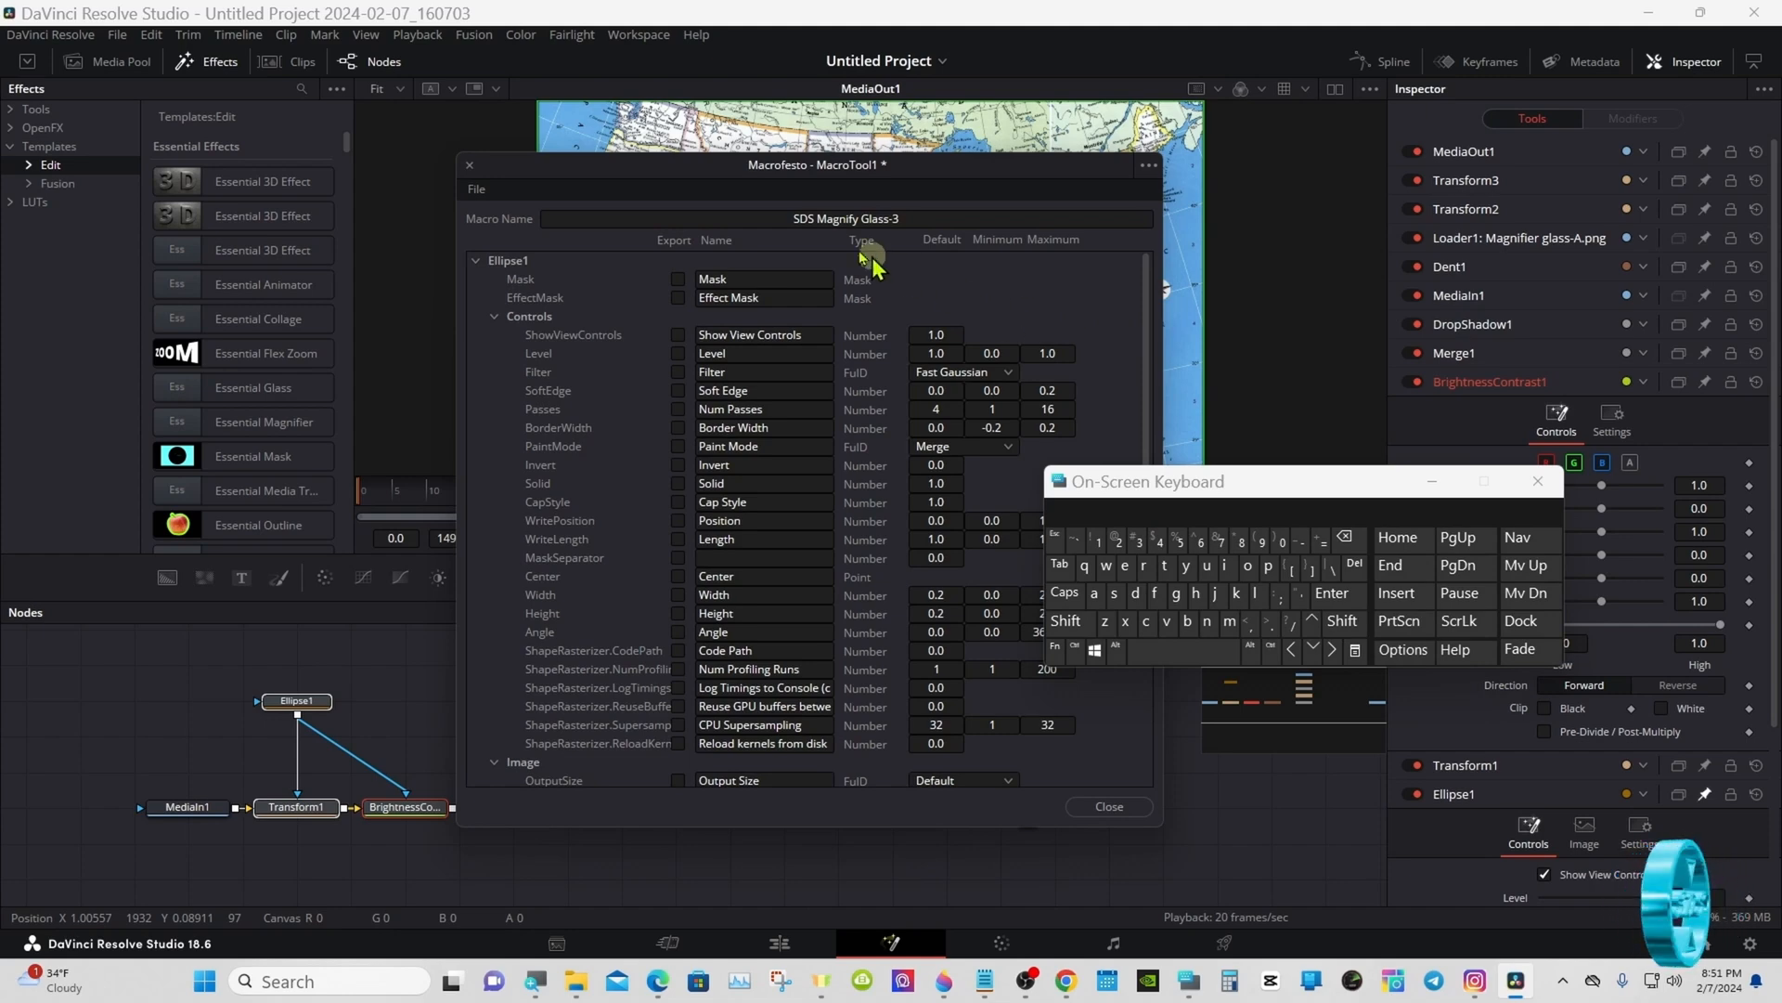
Move the macro editor aside, show Ellipse1's controls for reference, and minimize the on-screen keyboard
{"action": "left_click_drag", "start_coordinate": [667, 166], "coordinate": [850, 161]}
{"action": "left_click", "coordinate": [316, 708]}
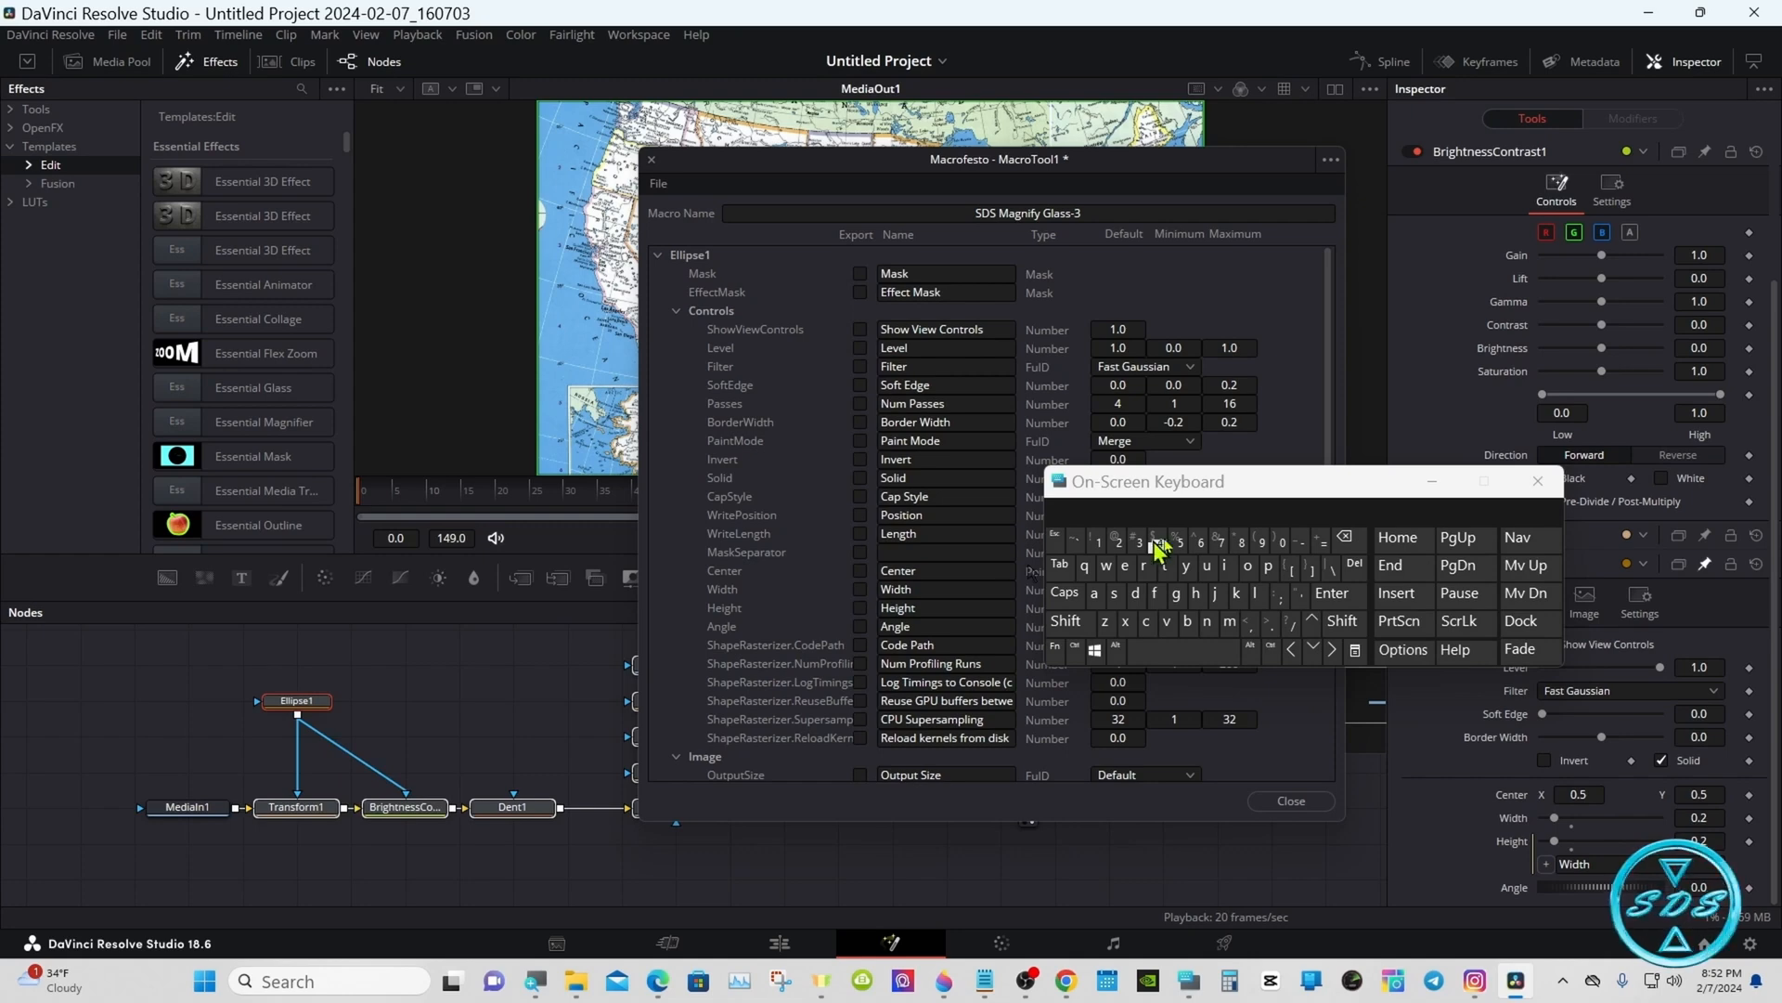
{"action": "left_click", "coordinate": [1435, 481]}
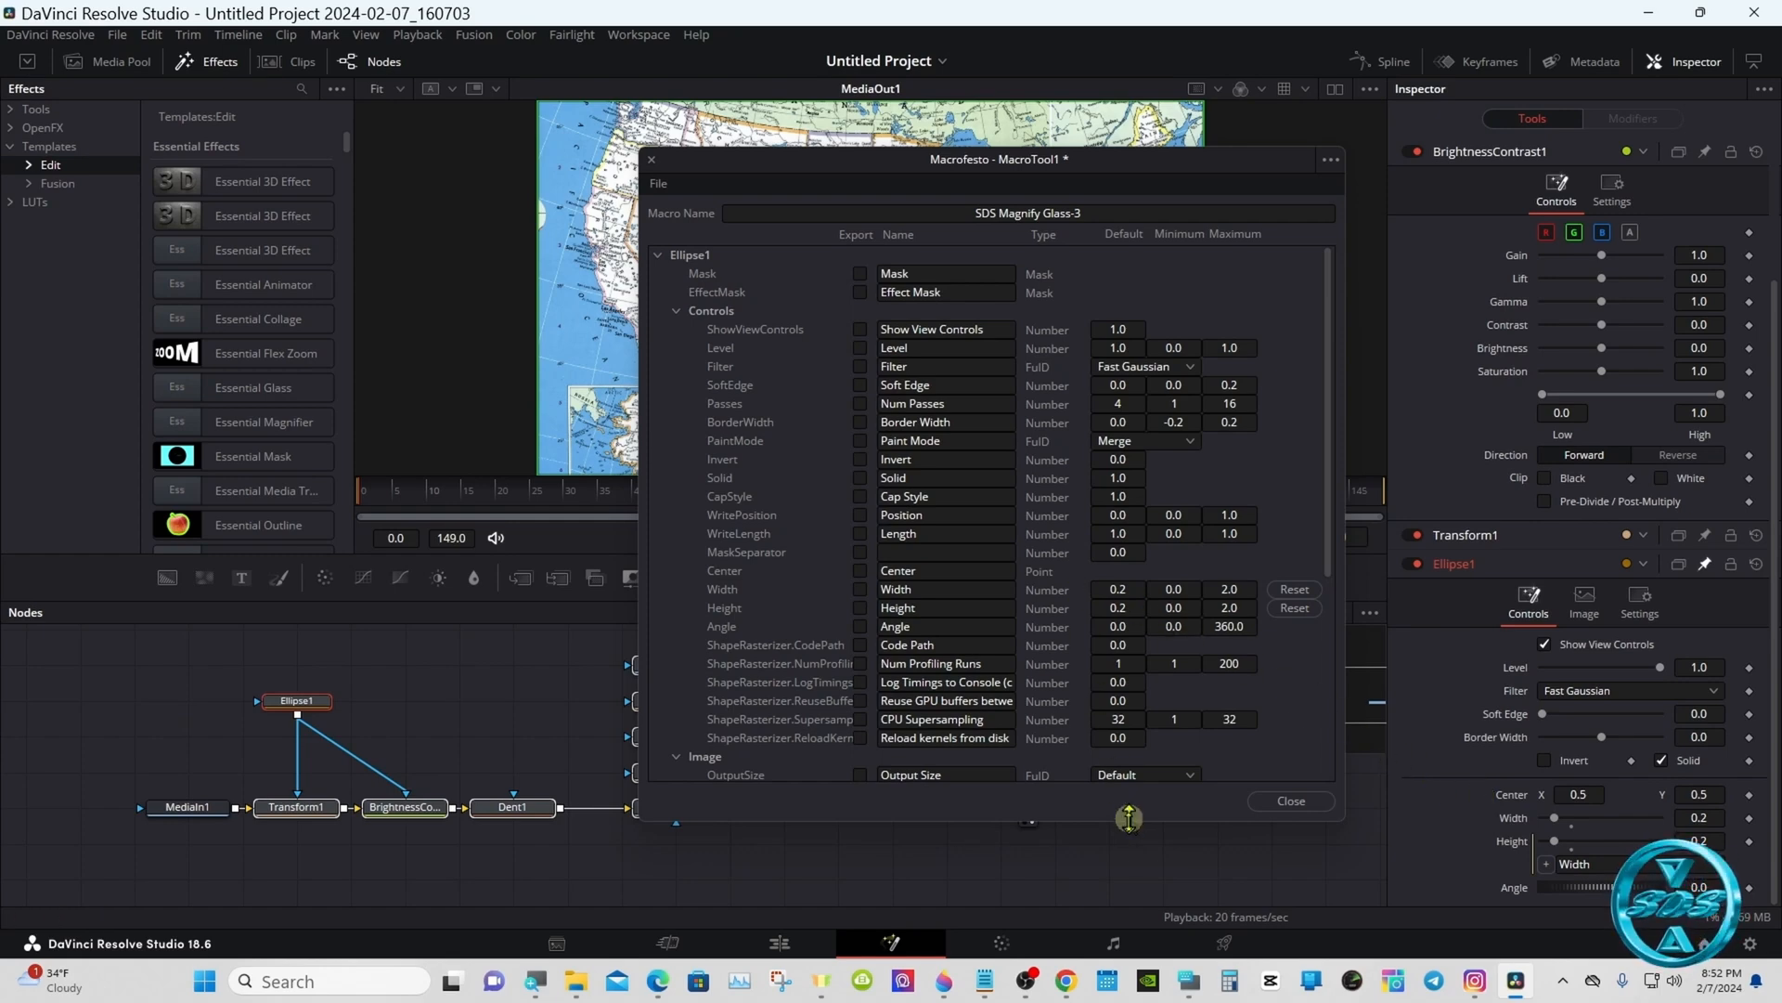
Export Ellipse1's Center control in the macro and rename it Coordinates, using the on-screen keyboard
{"action": "left_click", "coordinate": [1189, 980]}
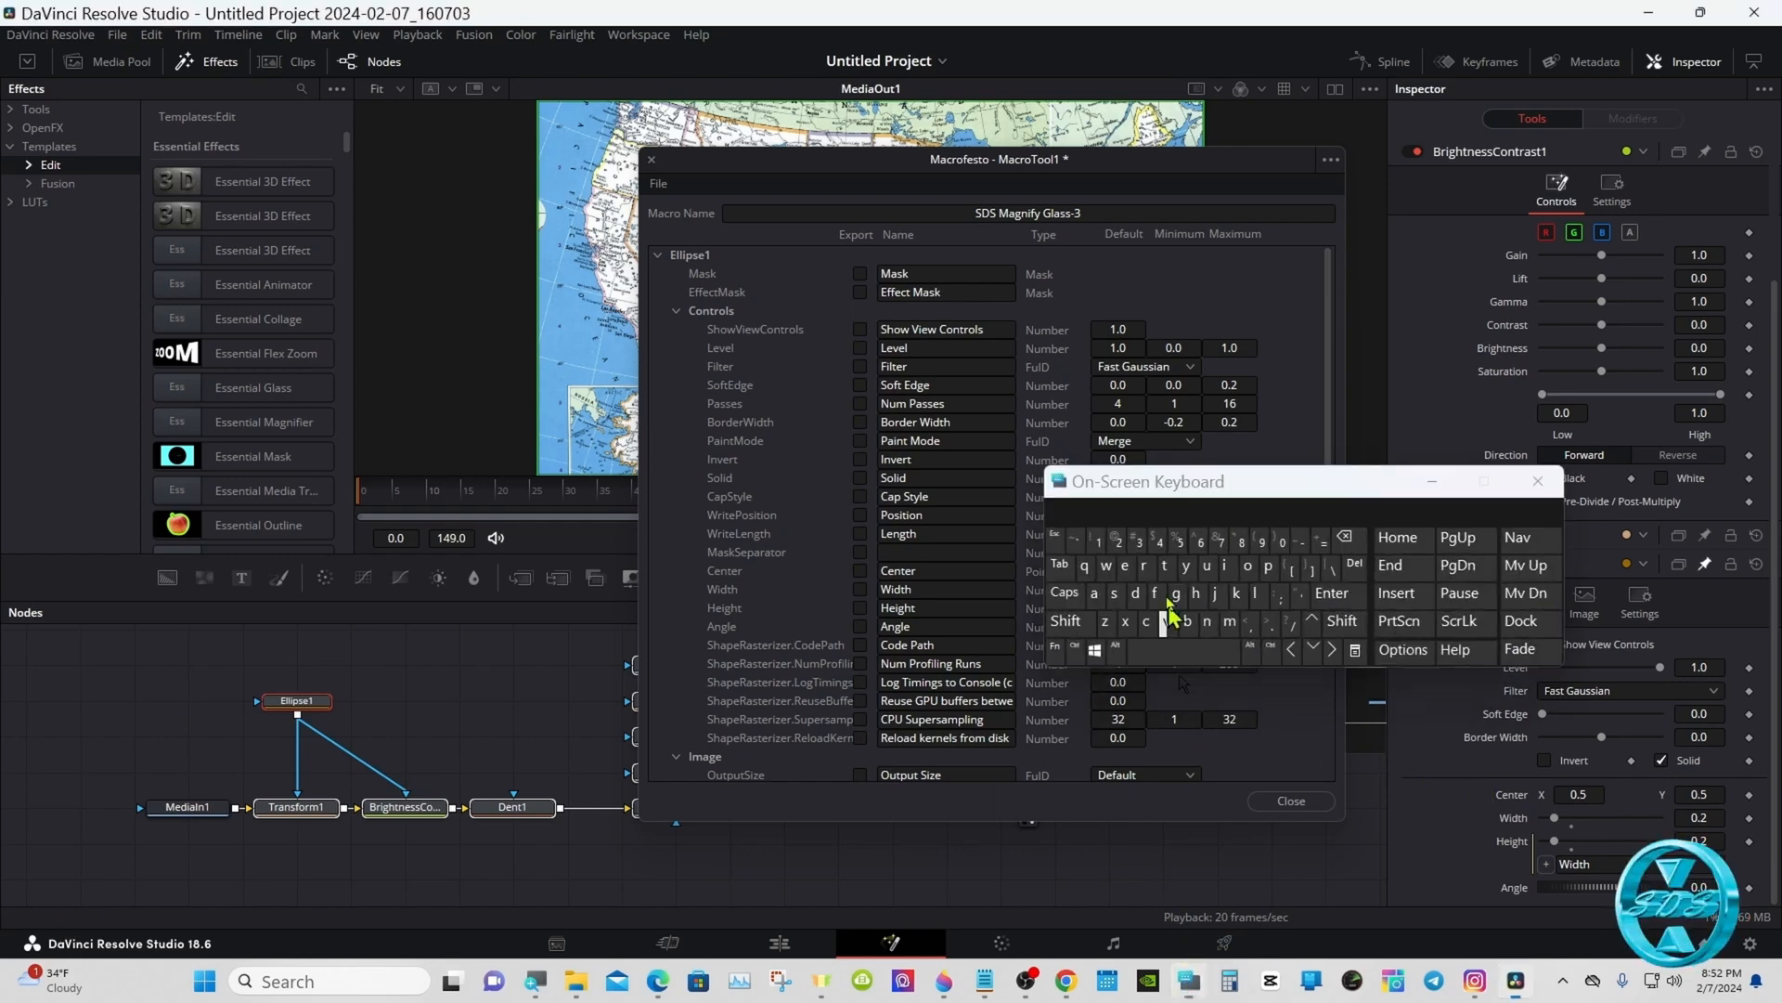
{"action": "left_click_drag", "start_coordinate": [1150, 487], "coordinate": [1165, 494]}
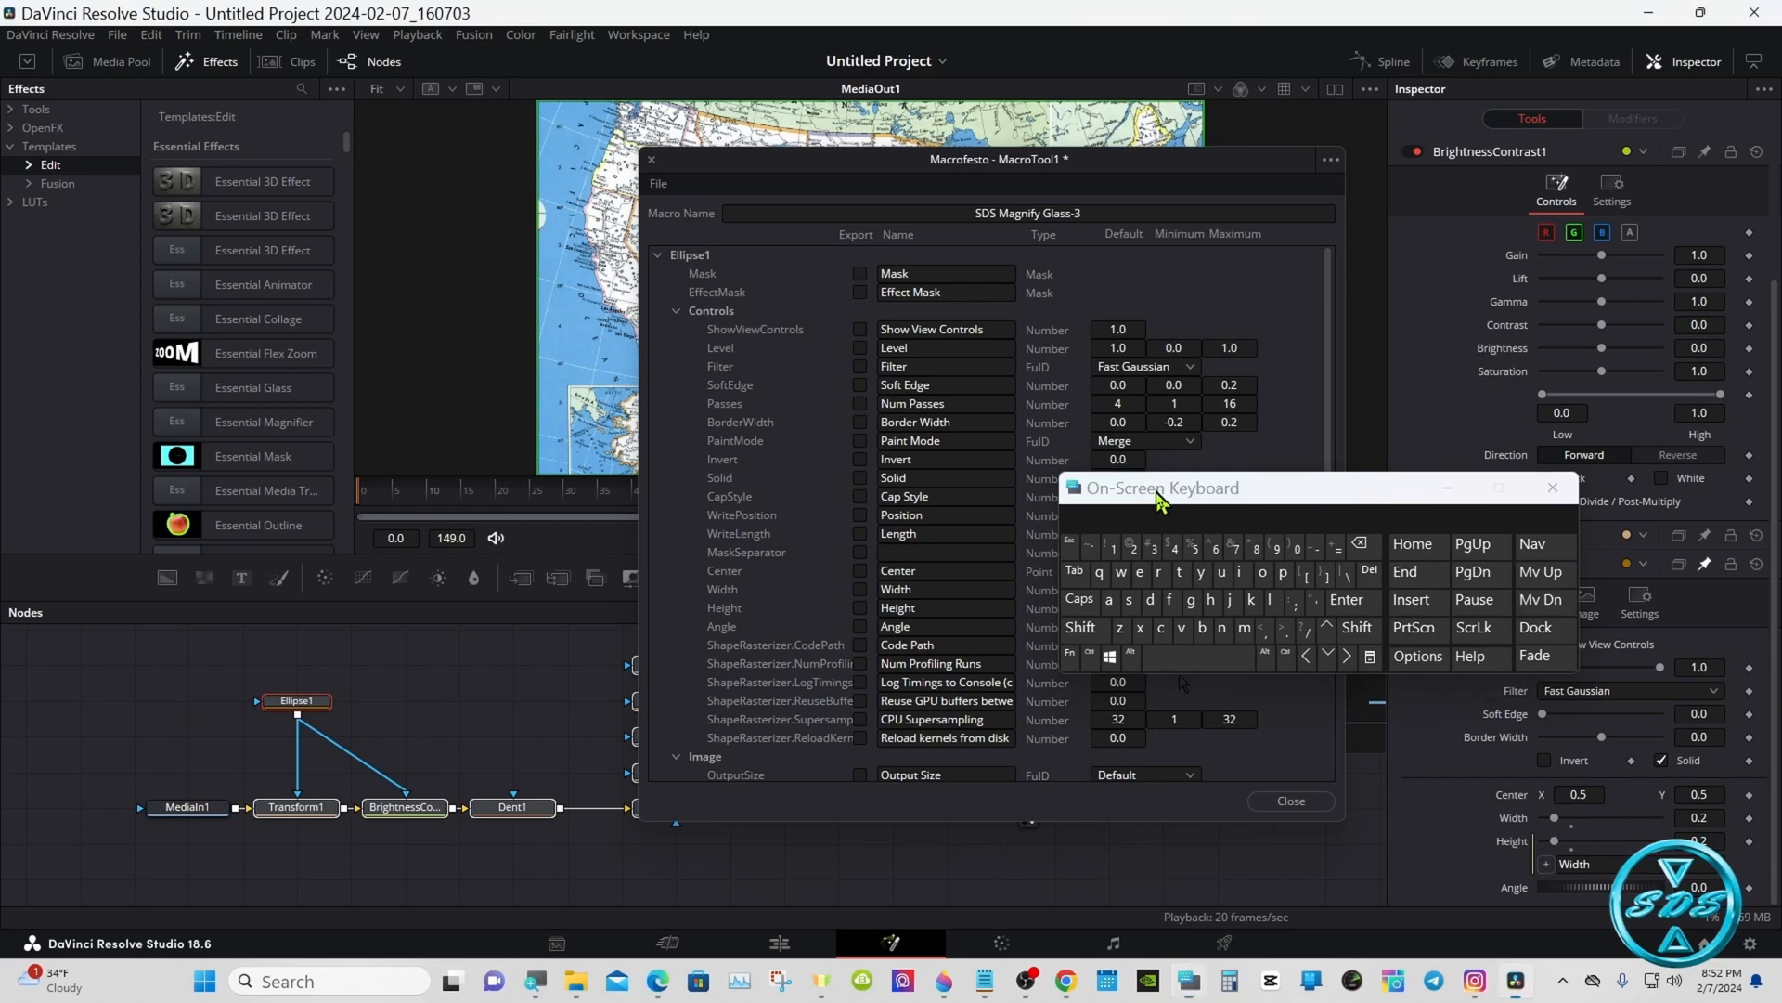
{"action": "left_click", "coordinate": [860, 570]}
{"action": "left_click", "coordinate": [926, 566]}
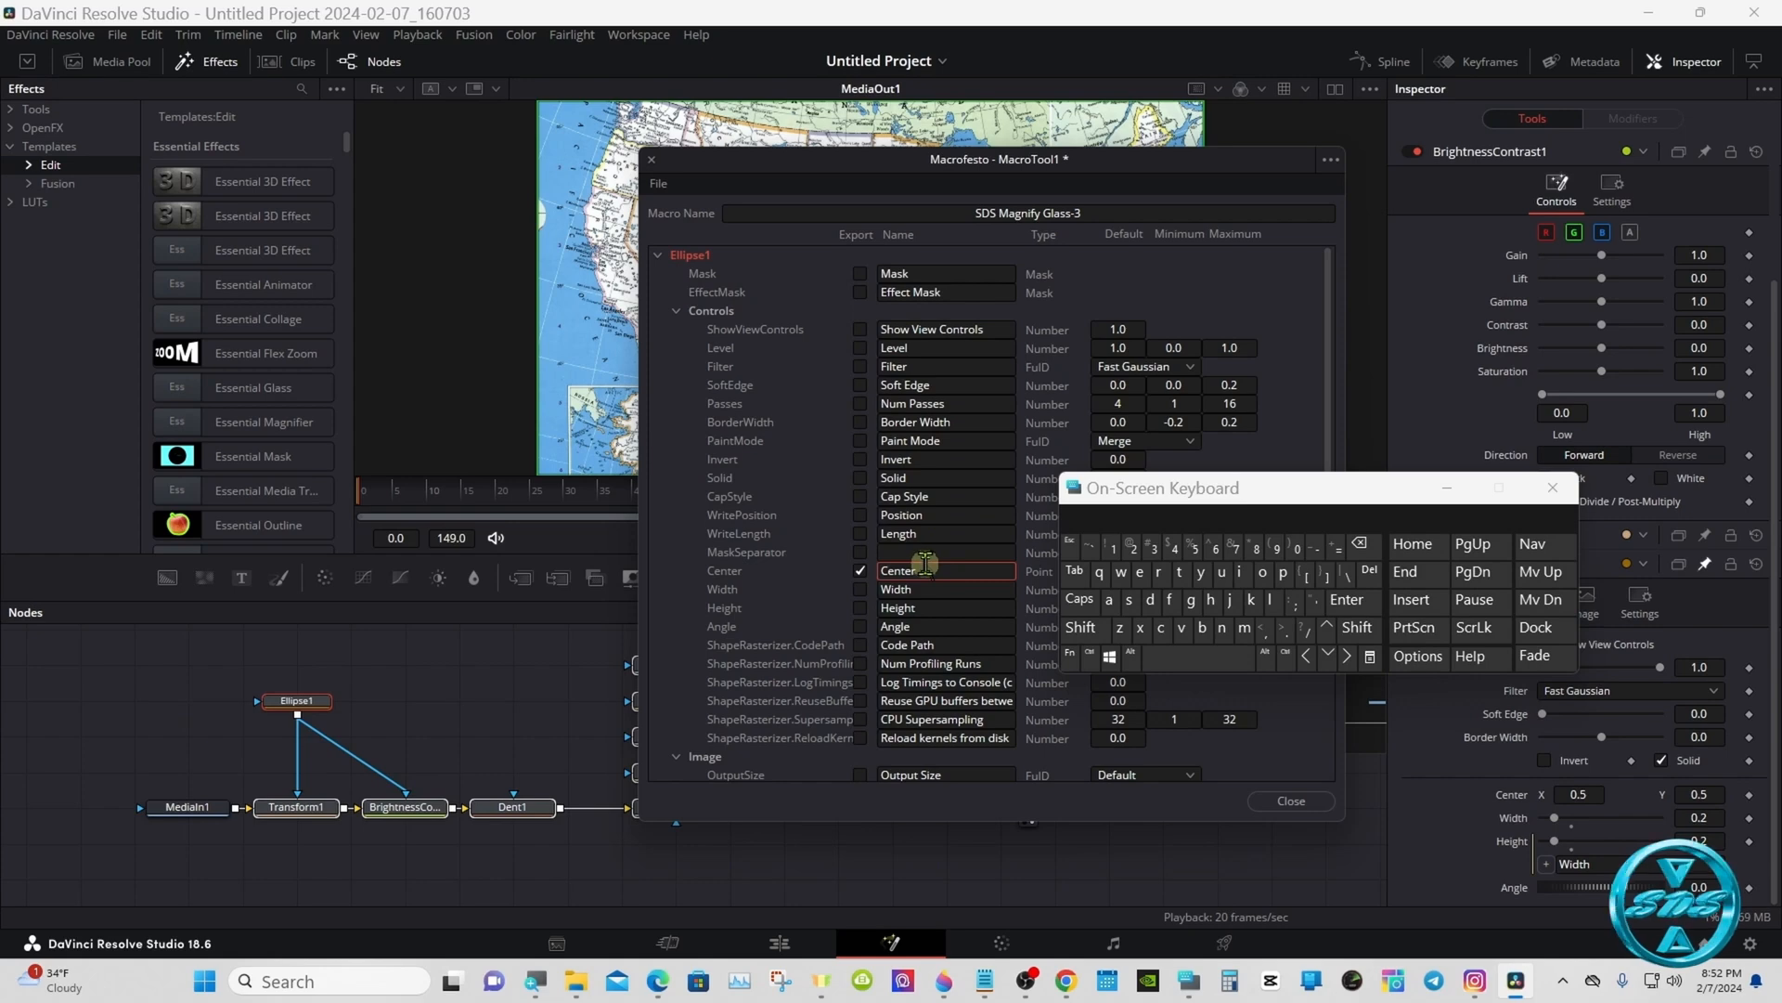
{"action": "left_click", "coordinate": [1360, 543]}
{"action": "left_click", "coordinate": [1081, 628]}
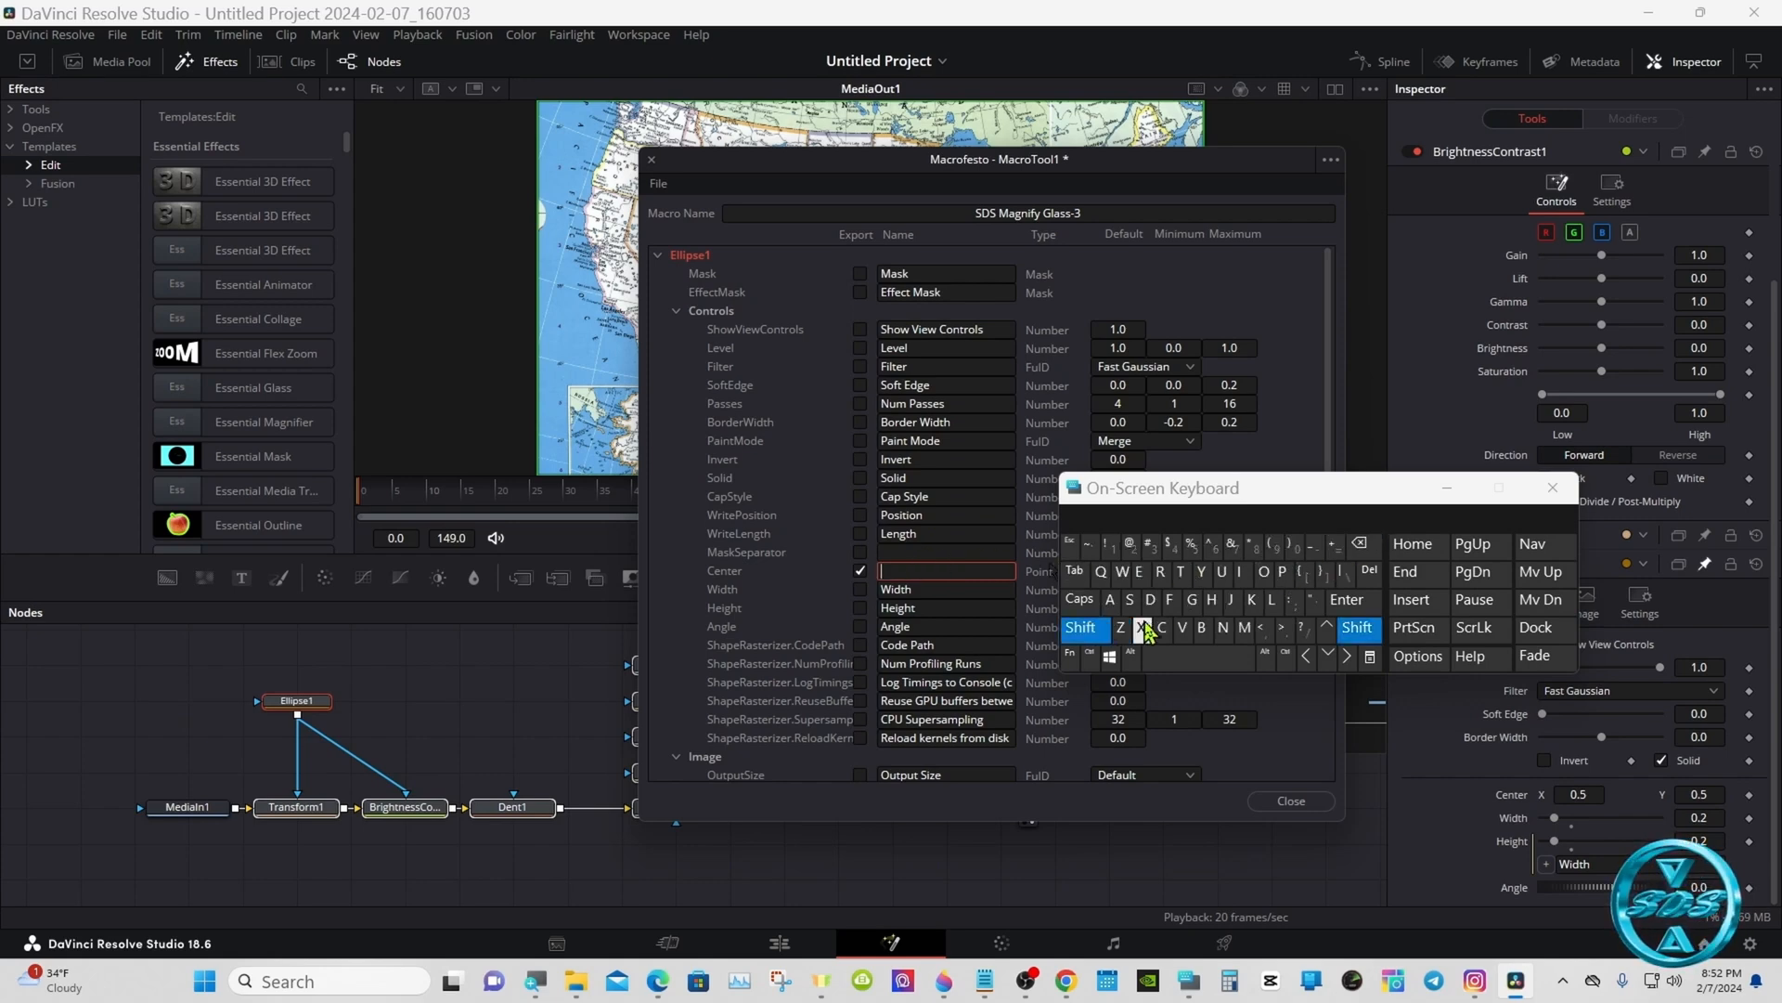
{"action": "left_click", "coordinate": [1161, 627]}
{"action": "left_click", "coordinate": [1262, 572]}
{"action": "left_click", "coordinate": [1263, 572]}
{"action": "left_click", "coordinate": [1161, 572]}
{"action": "left_click", "coordinate": [1150, 600]}
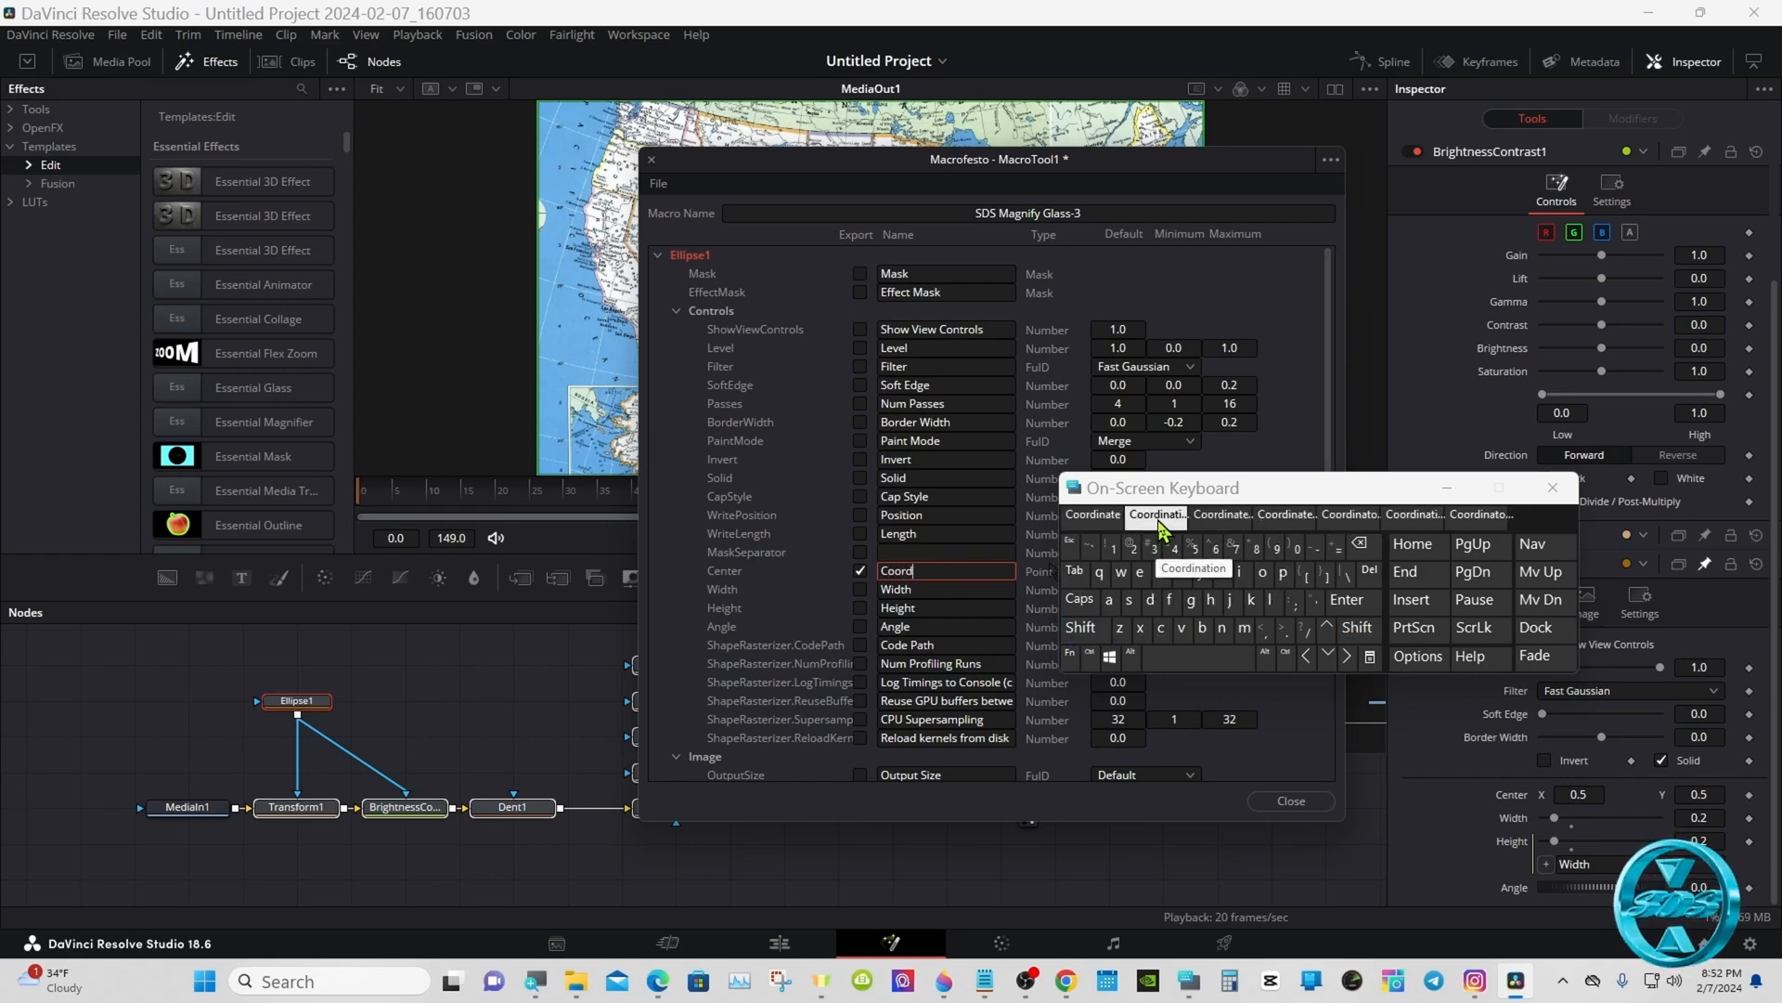
{"action": "left_click", "coordinate": [1223, 520]}
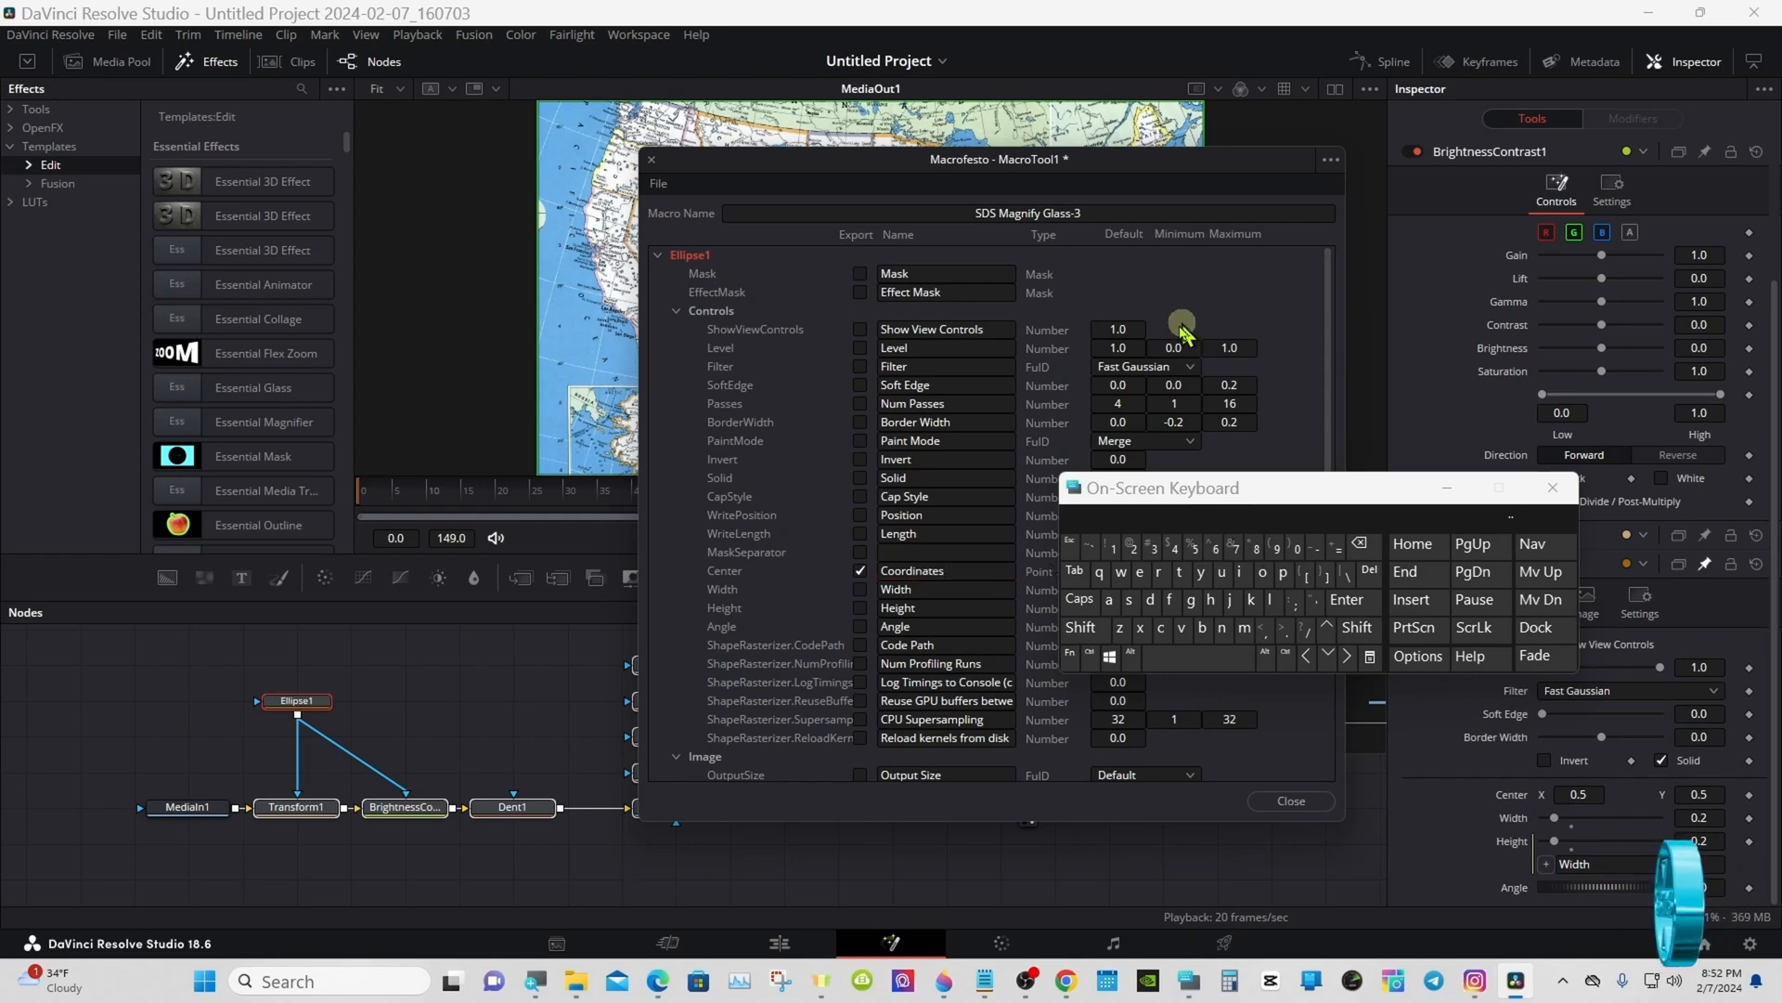
Rename Ellipse1's Width control to Size, mark it for export, and collapse the Ellipse1 section
{"action": "left_click", "coordinate": [926, 592]}
{"action": "left_click", "coordinate": [1364, 550]}
{"action": "left_click", "coordinate": [1364, 549]}
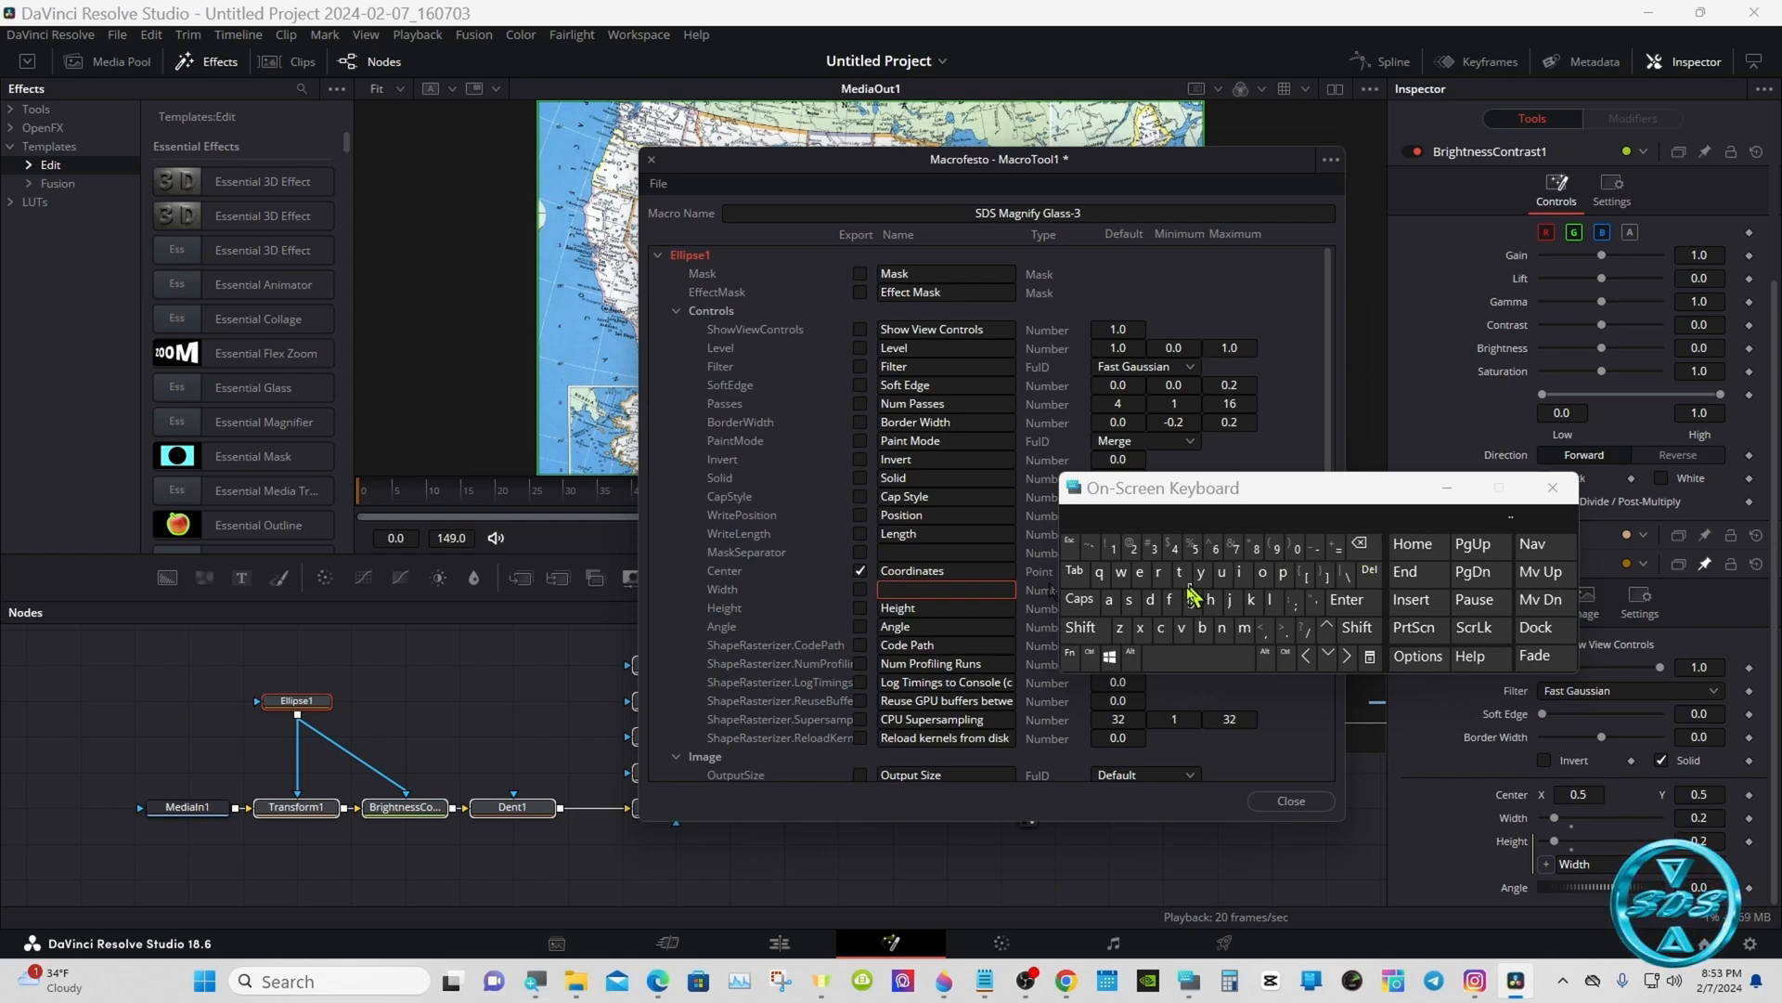
{"action": "left_click", "coordinate": [1081, 627]}
{"action": "left_click", "coordinate": [1129, 600]}
{"action": "left_click", "coordinate": [1239, 573]}
{"action": "left_click", "coordinate": [1141, 628]}
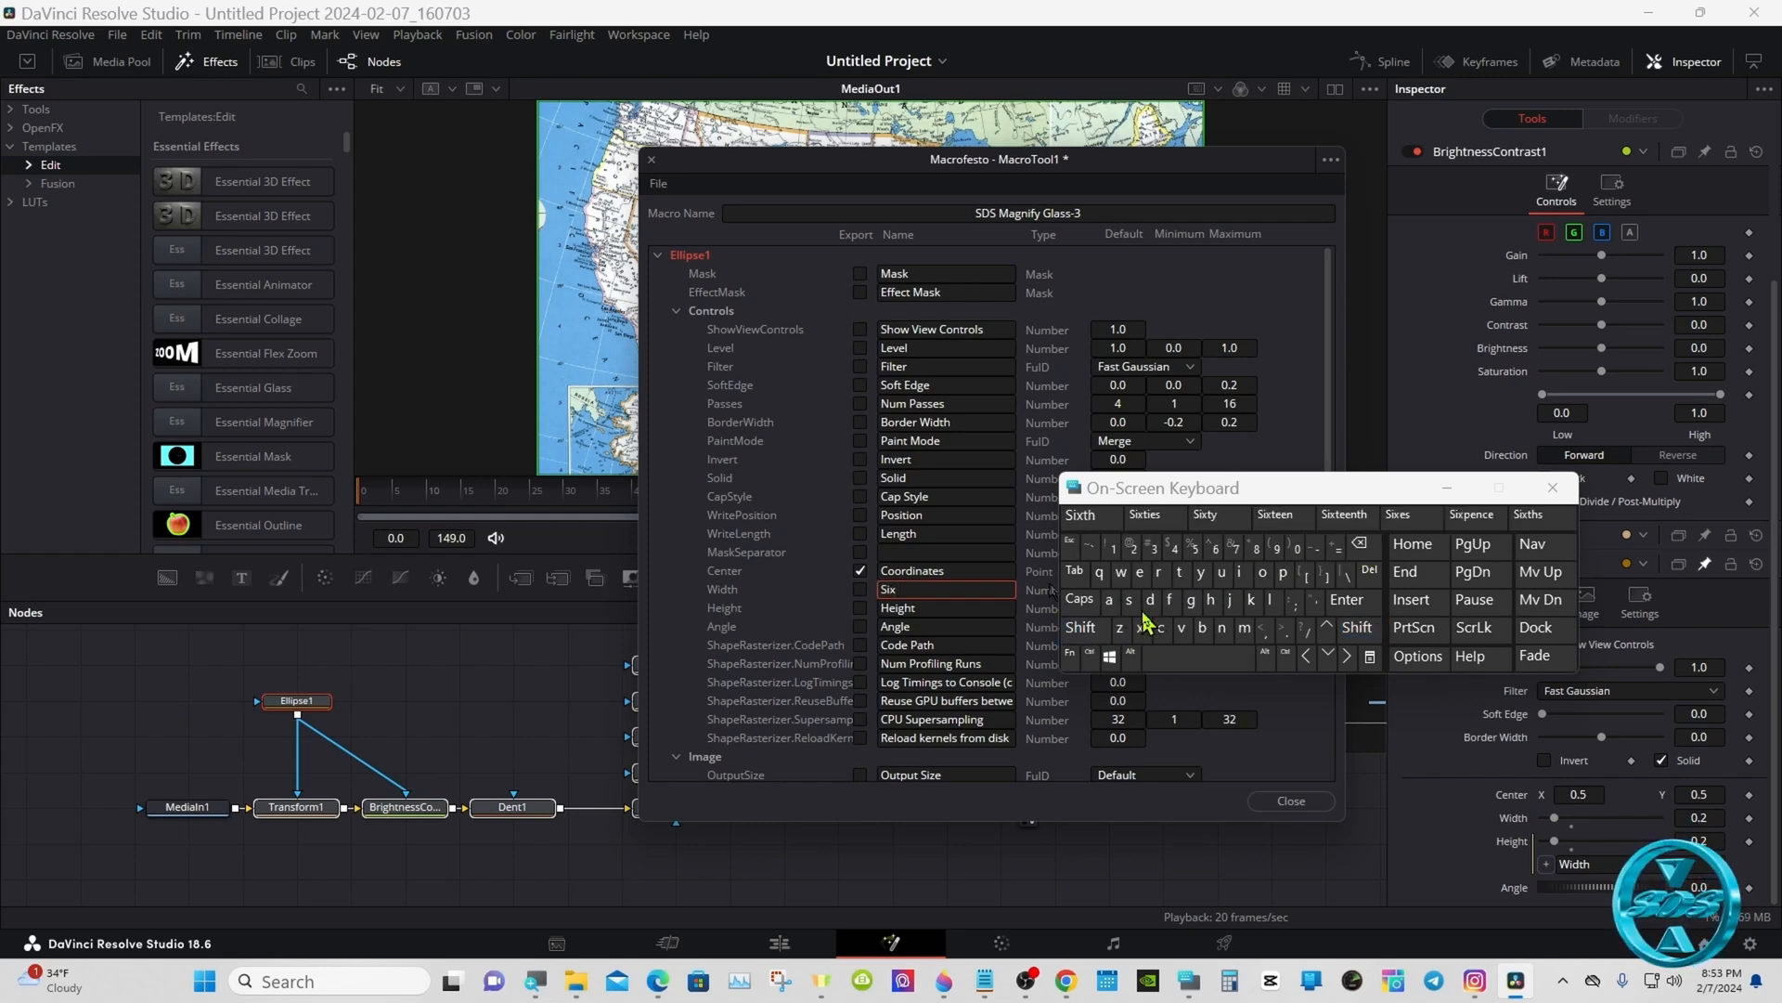
{"action": "left_click", "coordinate": [1360, 544]}
{"action": "left_click", "coordinate": [1119, 629]}
{"action": "left_click", "coordinate": [1140, 573]}
{"action": "left_click", "coordinate": [860, 589]}
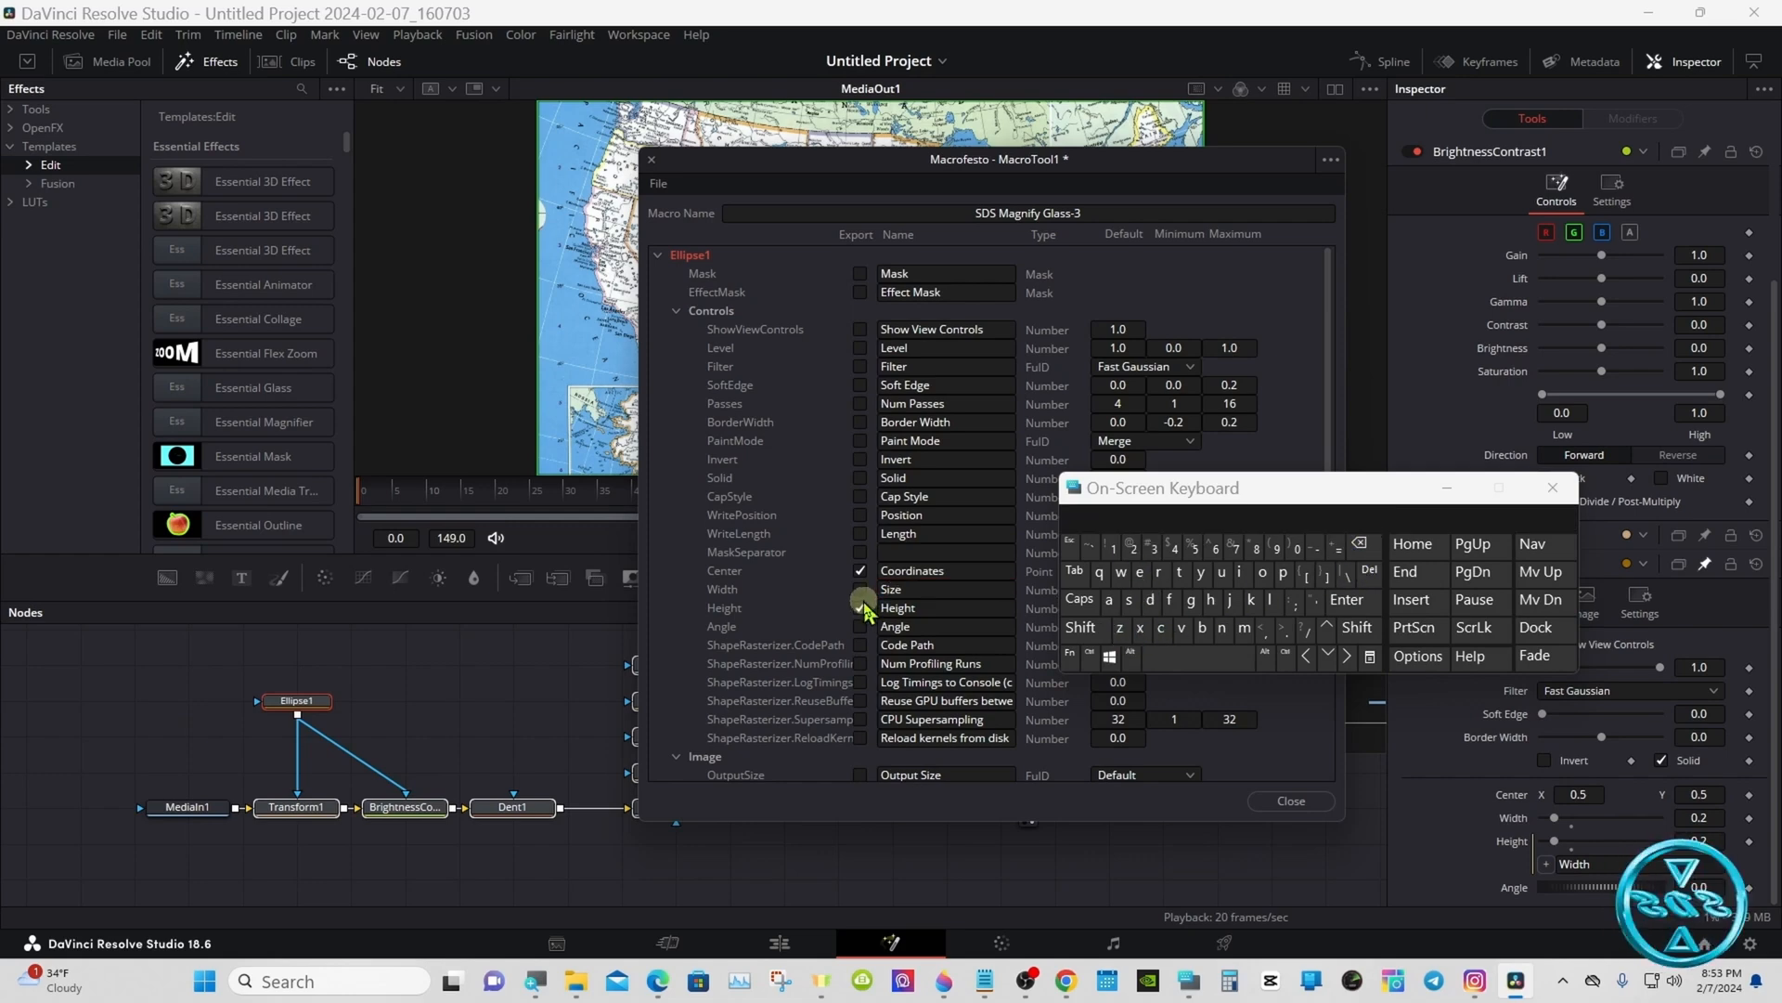
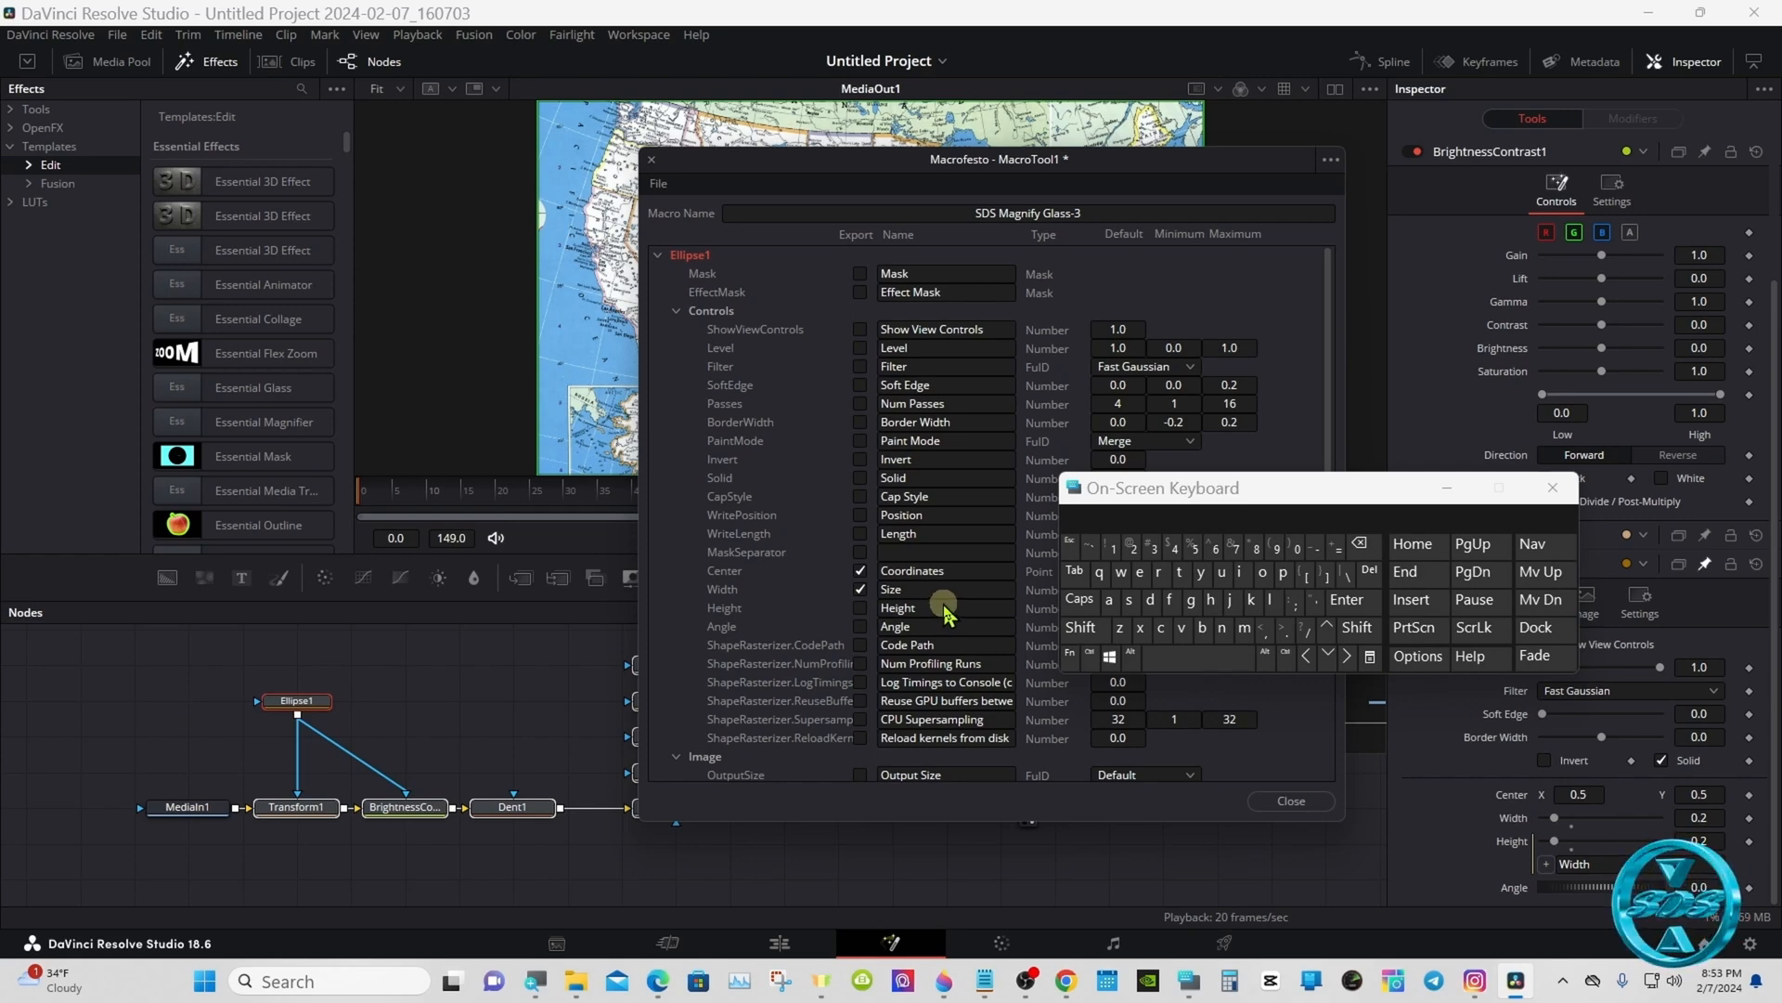
{"action": "left_click", "coordinate": [676, 307]}
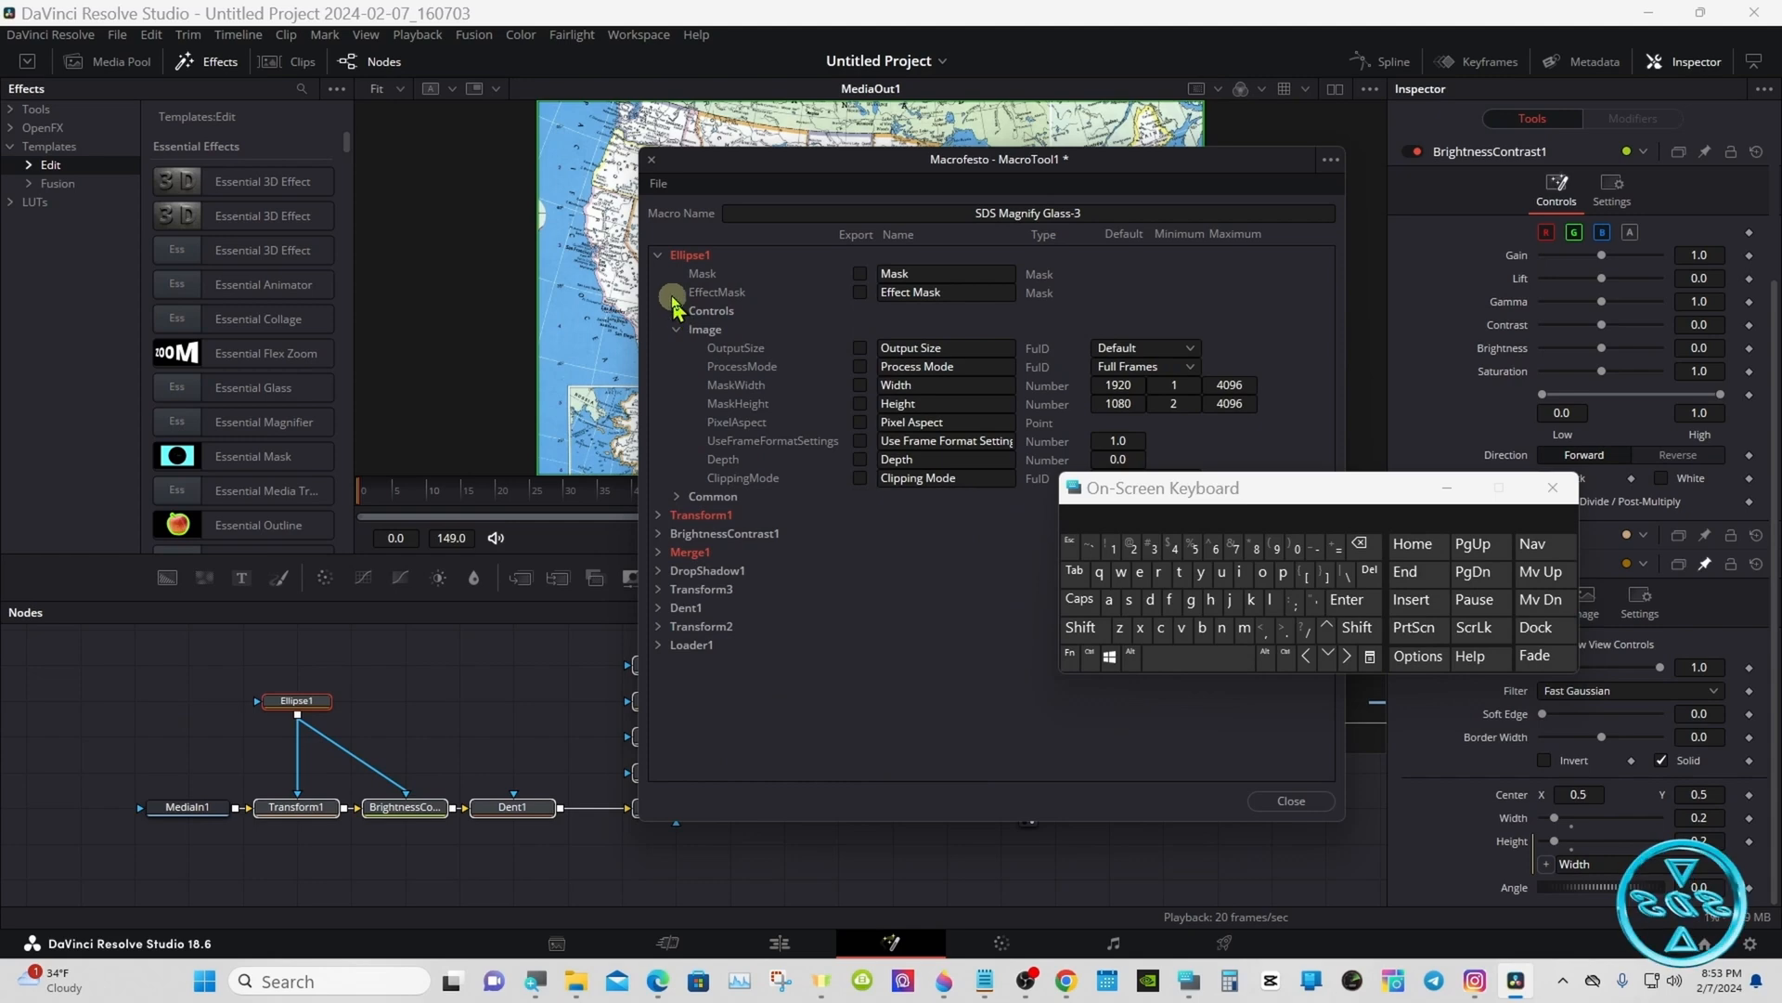
{"action": "left_click", "coordinate": [659, 256]}
Export Transform1's Size control under the name Magnification and collapse the Transform1 section
{"action": "left_click", "coordinate": [660, 274]}
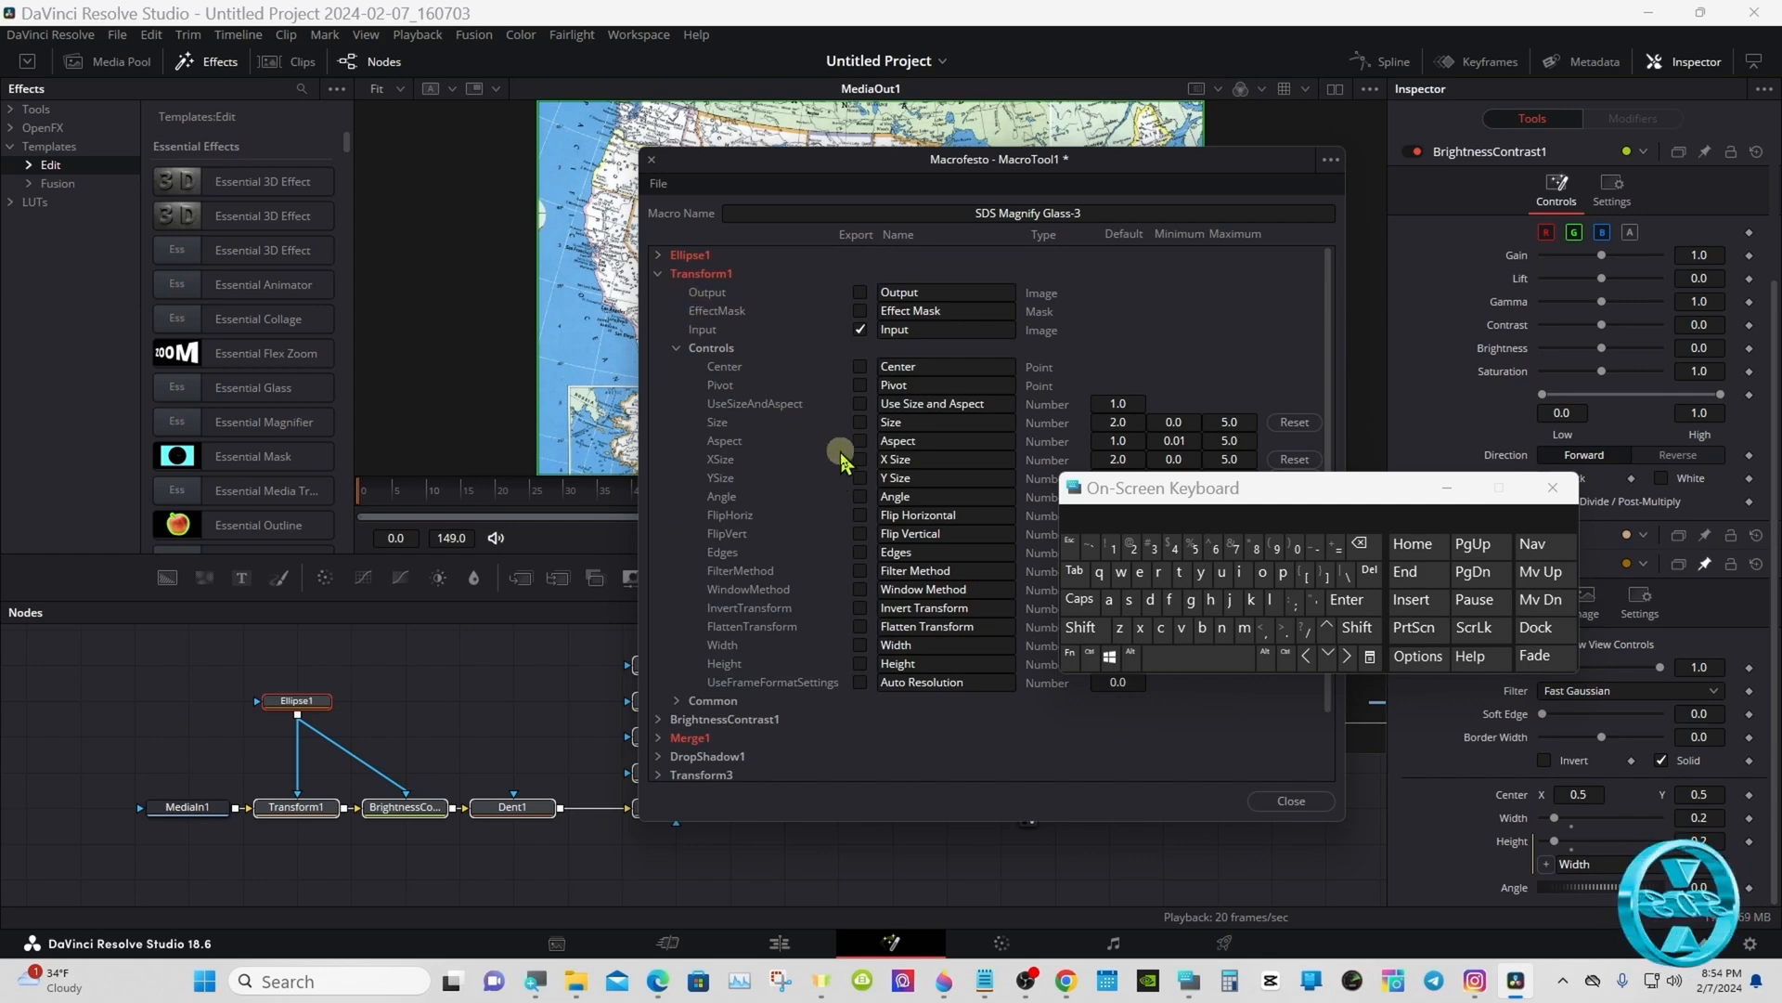
{"action": "left_click", "coordinate": [883, 423]}
{"action": "type", "text": "Magnif"}
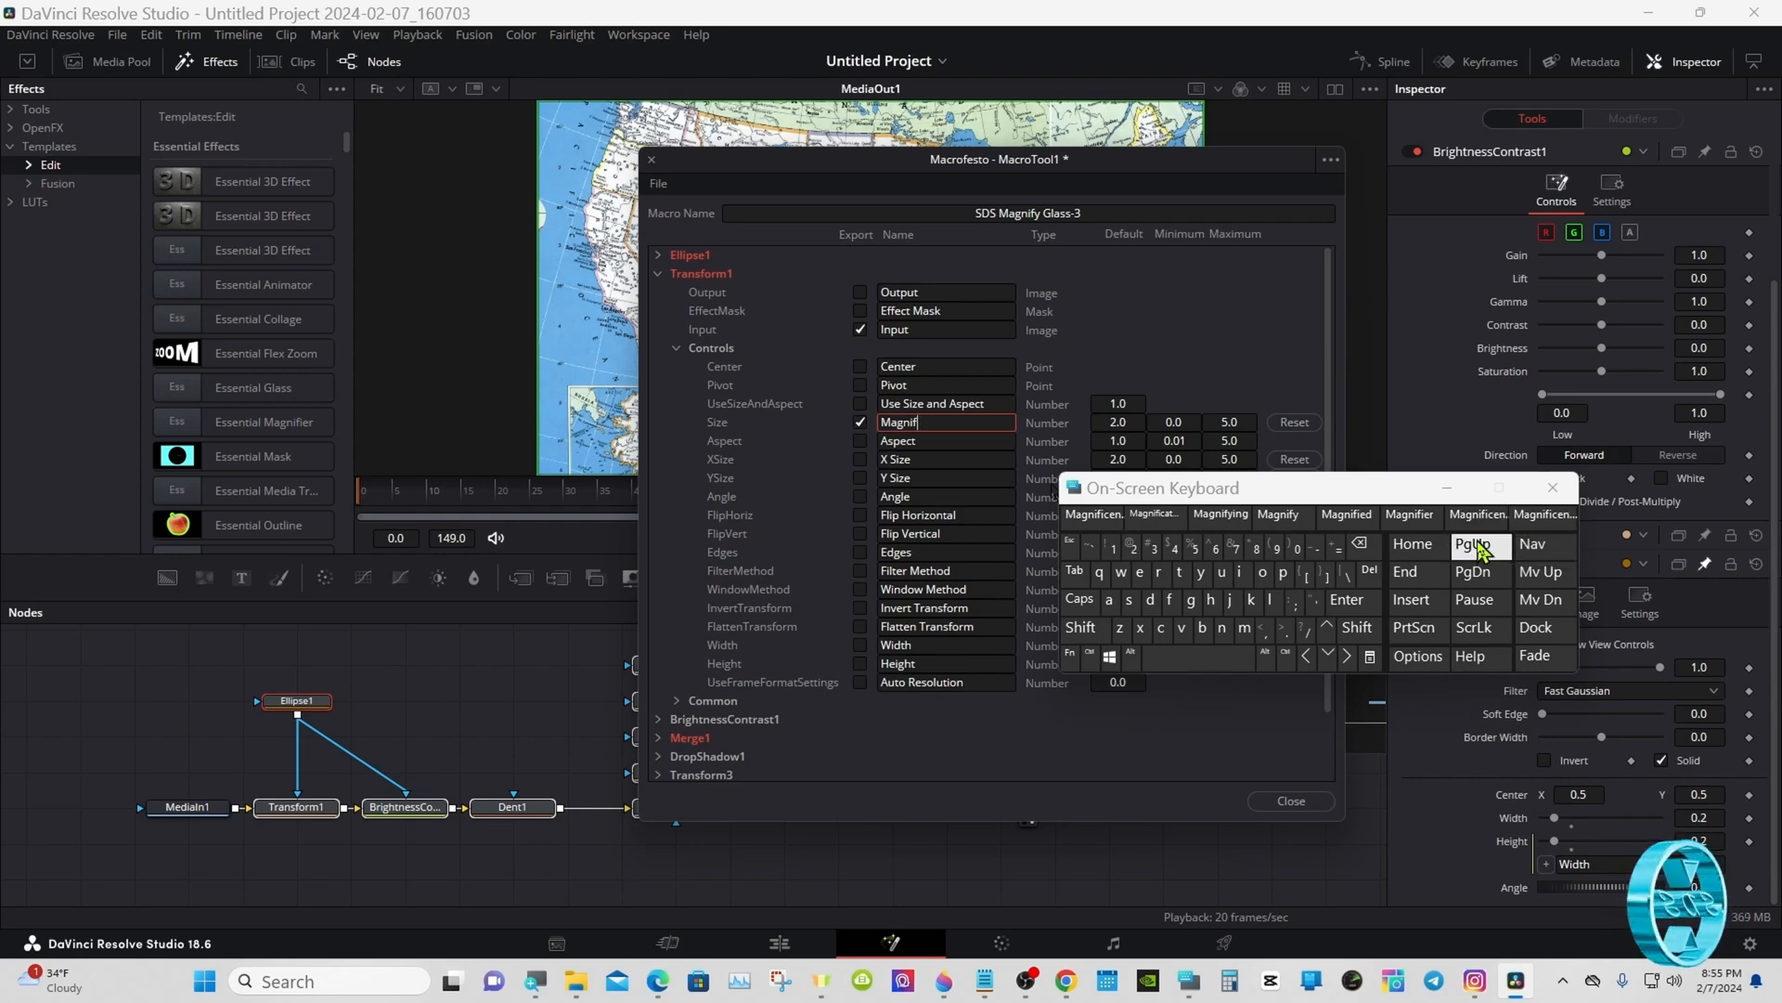
{"action": "left_click", "coordinate": [1093, 515]}
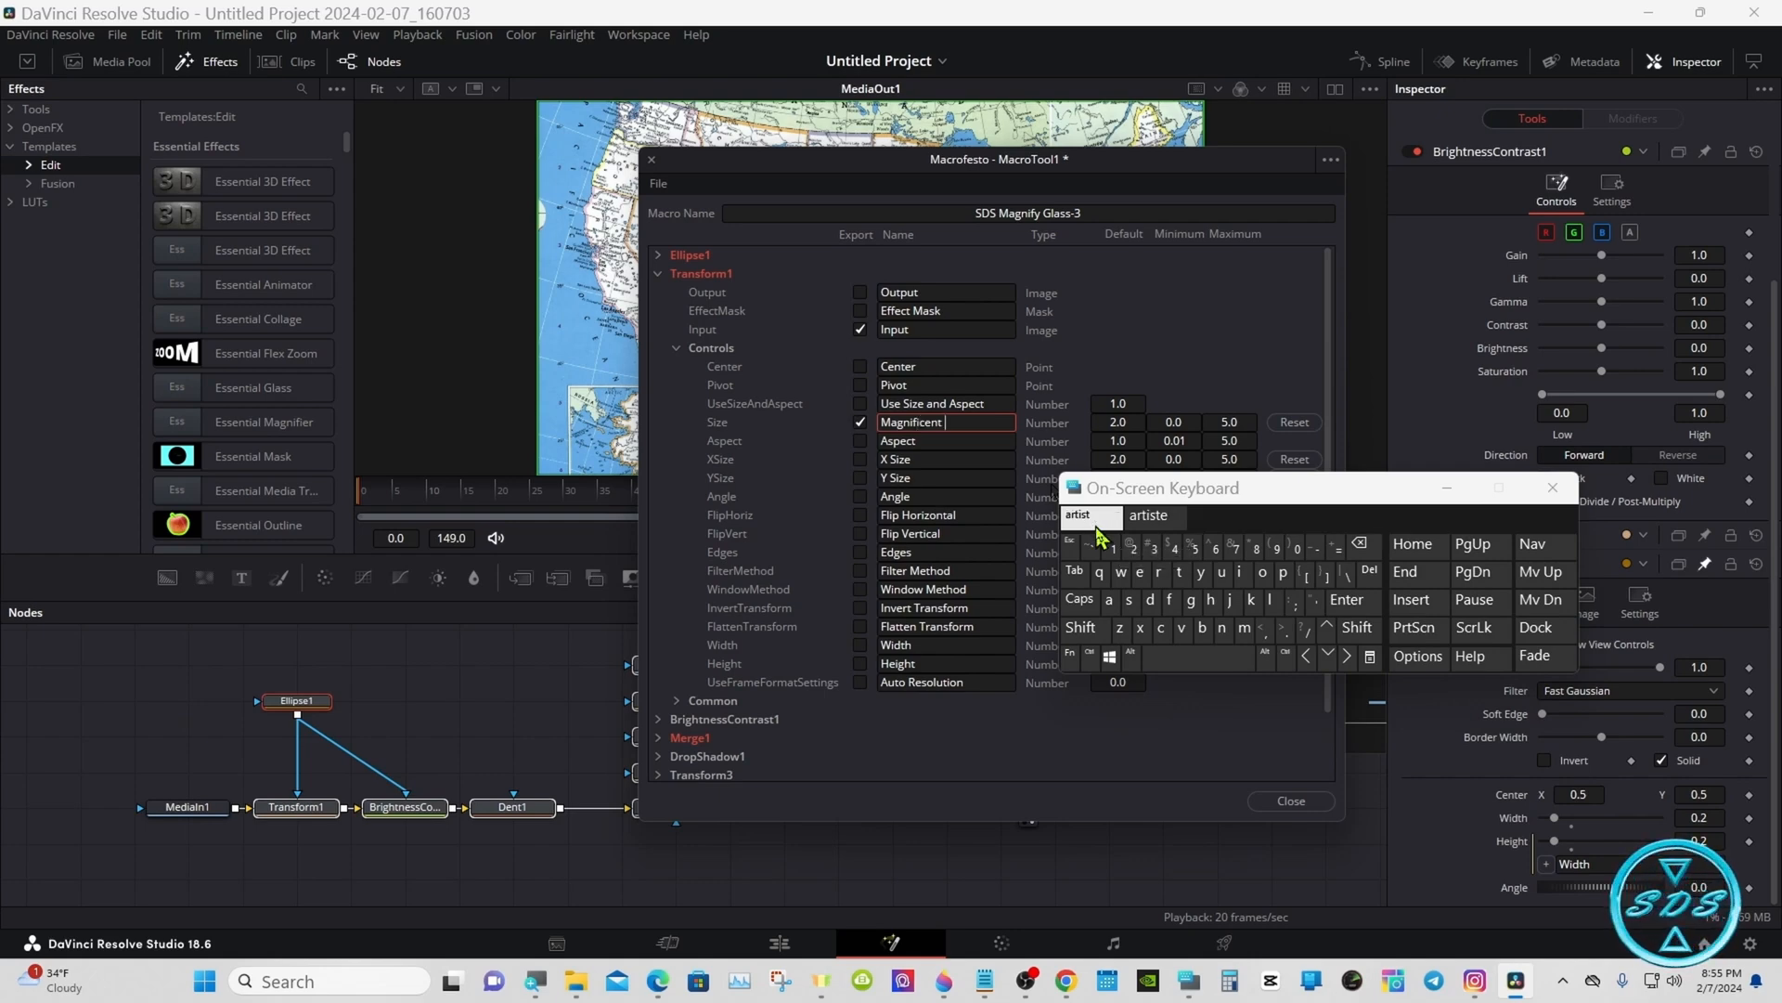
{"action": "left_click", "coordinate": [1360, 544]}
{"action": "left_click", "coordinate": [1081, 628]}
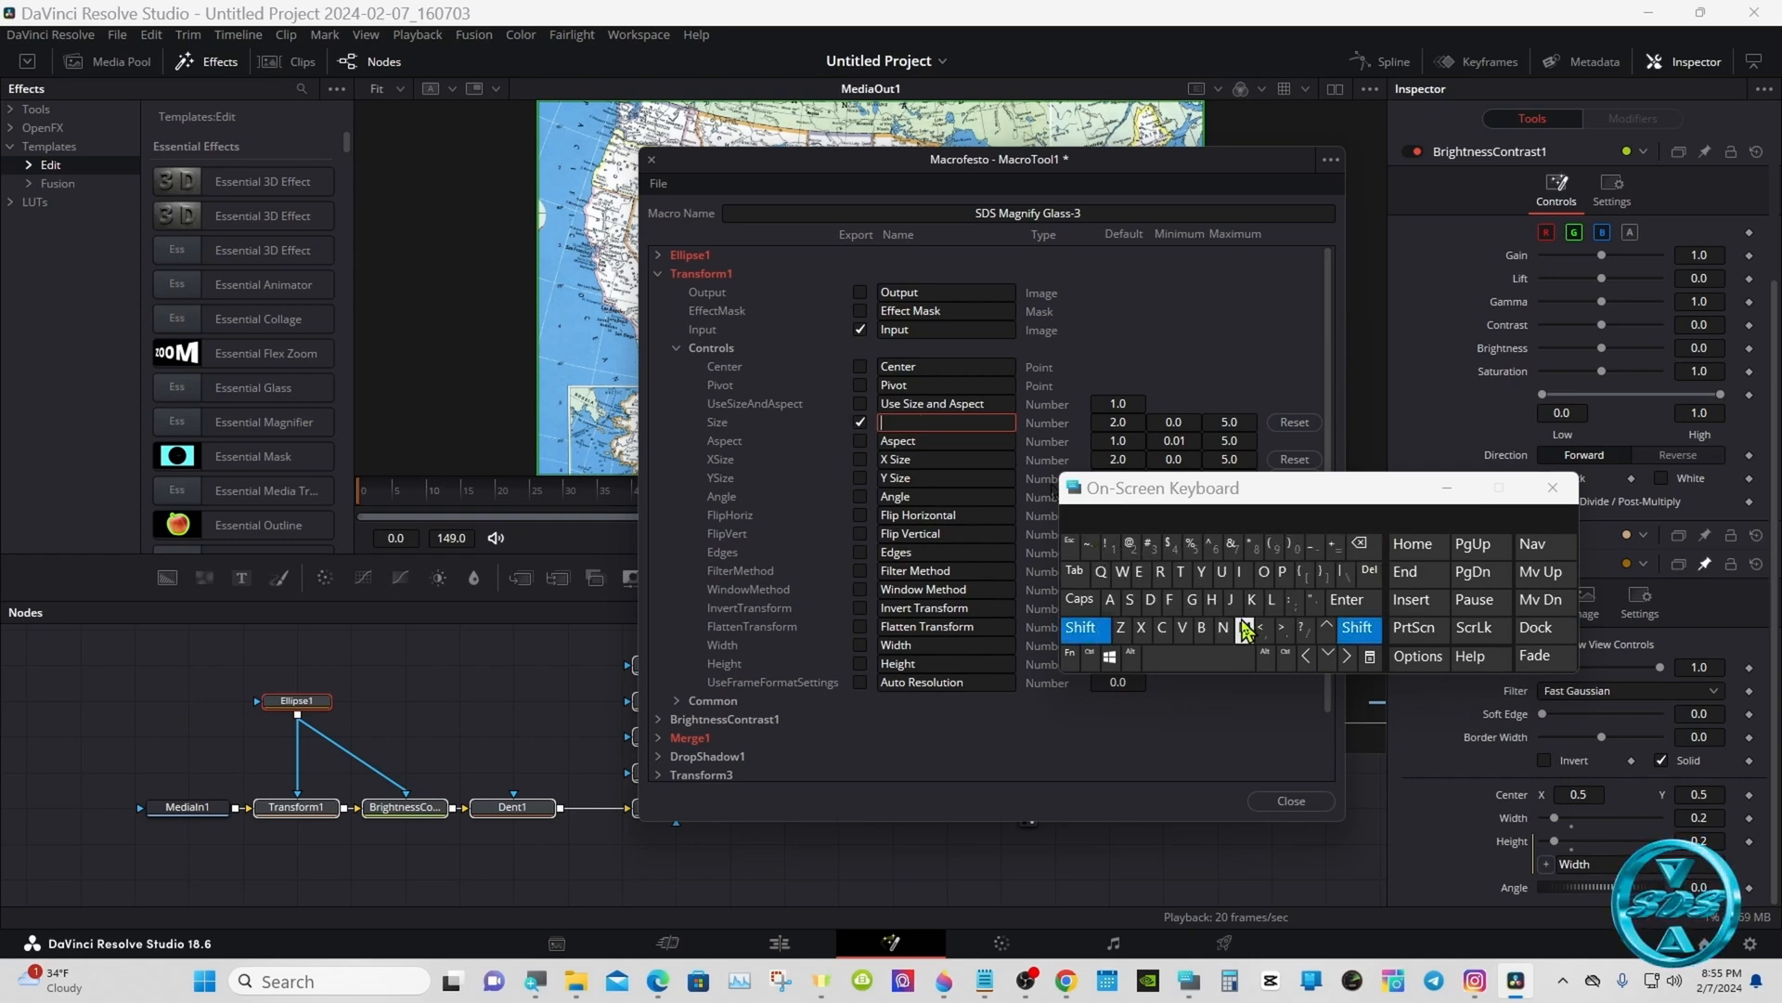
{"action": "left_click", "coordinate": [1245, 628]}
{"action": "left_click", "coordinate": [1110, 599]}
{"action": "left_click", "coordinate": [1192, 600]}
{"action": "left_click", "coordinate": [1224, 629]}
{"action": "left_click", "coordinate": [1239, 572]}
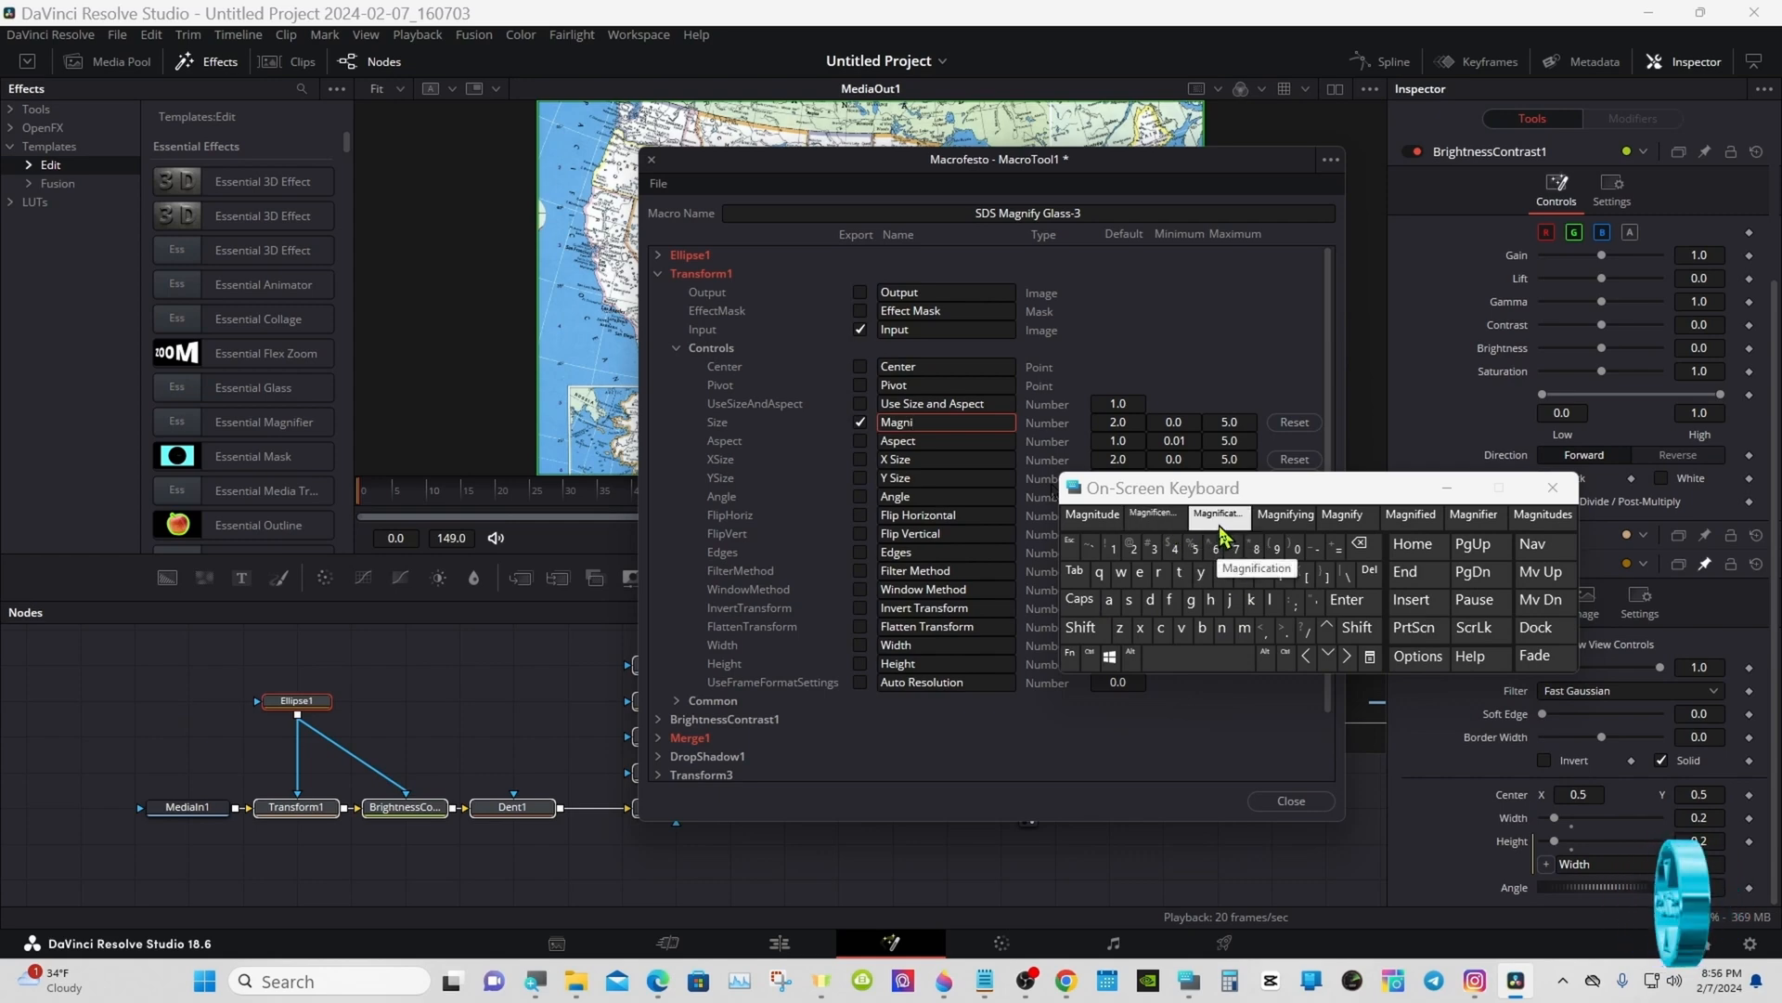
{"action": "left_click", "coordinate": [1219, 516]}
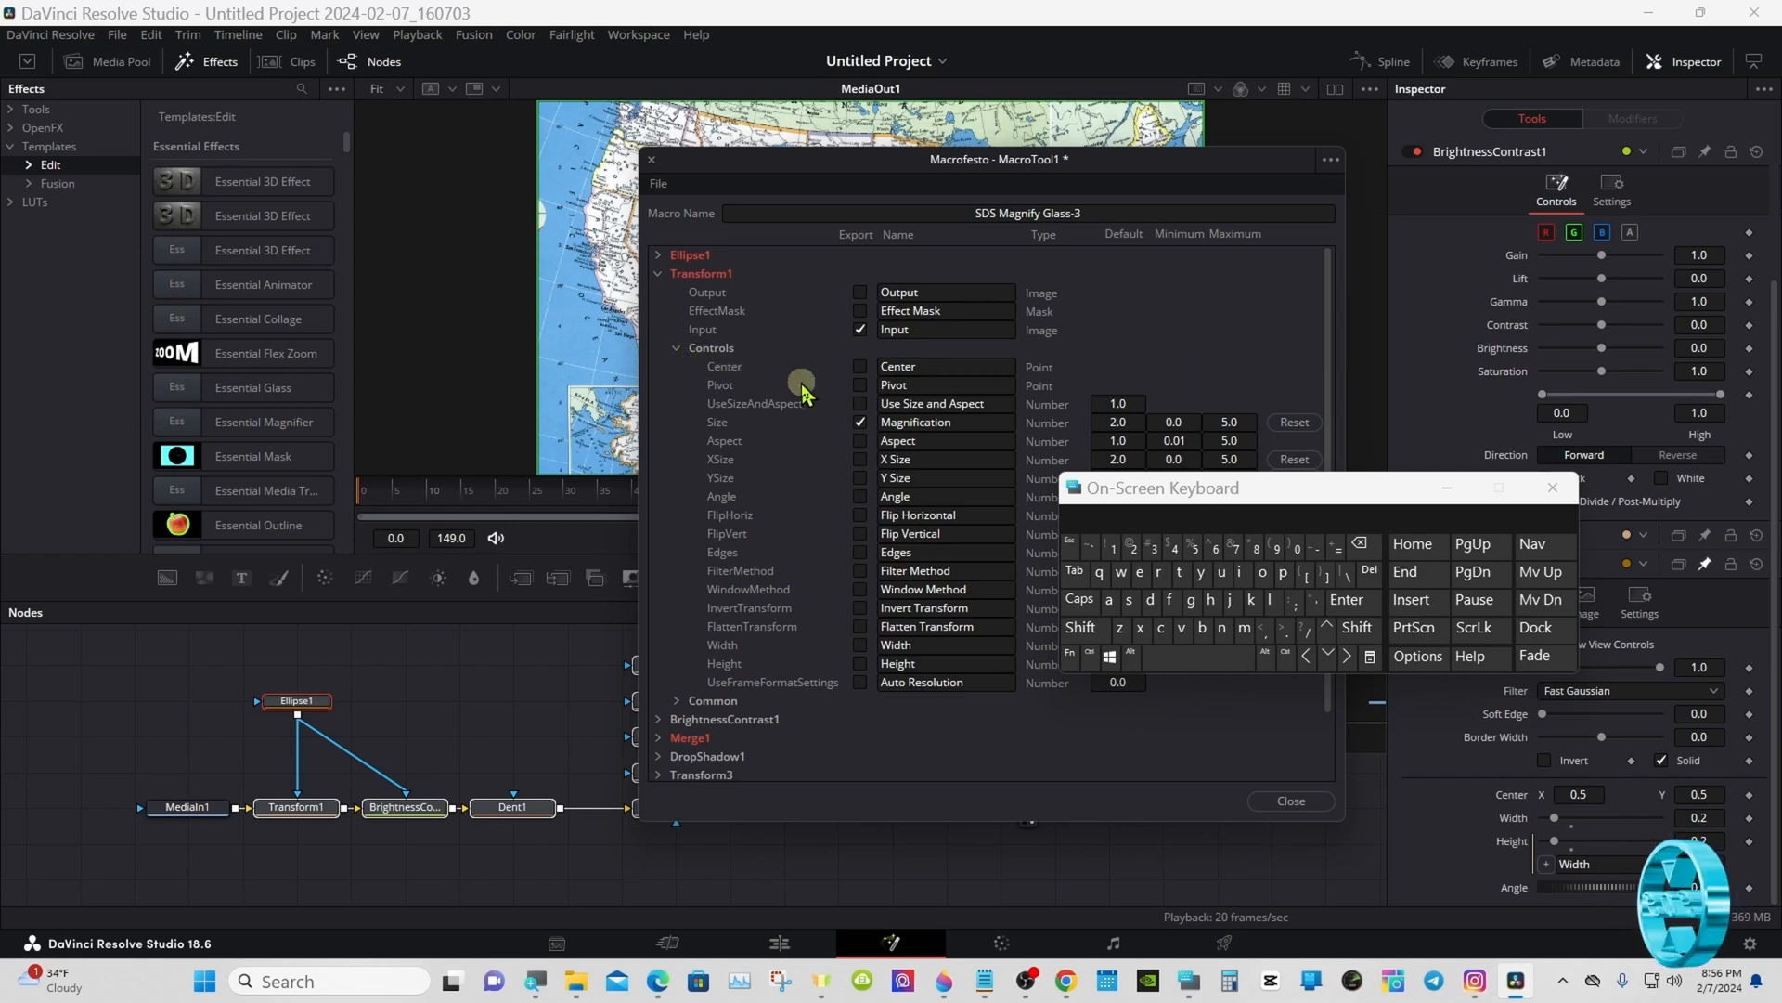
{"action": "left_click", "coordinate": [678, 350]}
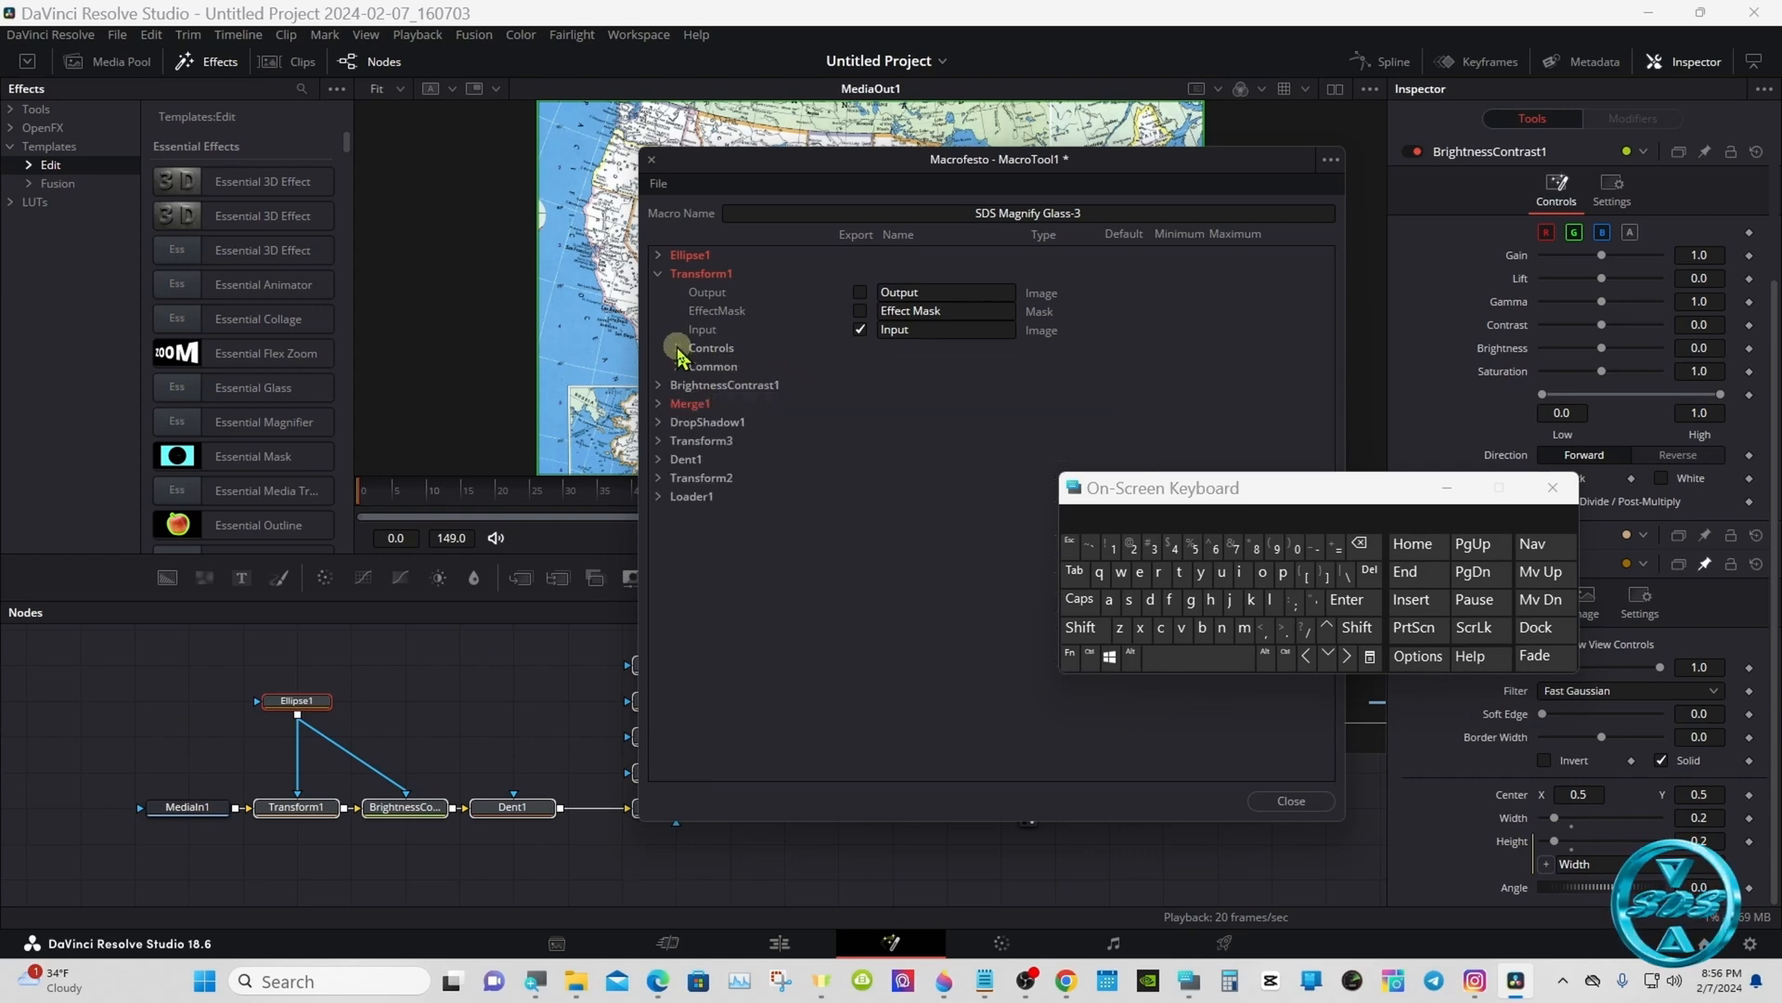
{"action": "left_click", "coordinate": [658, 276]}
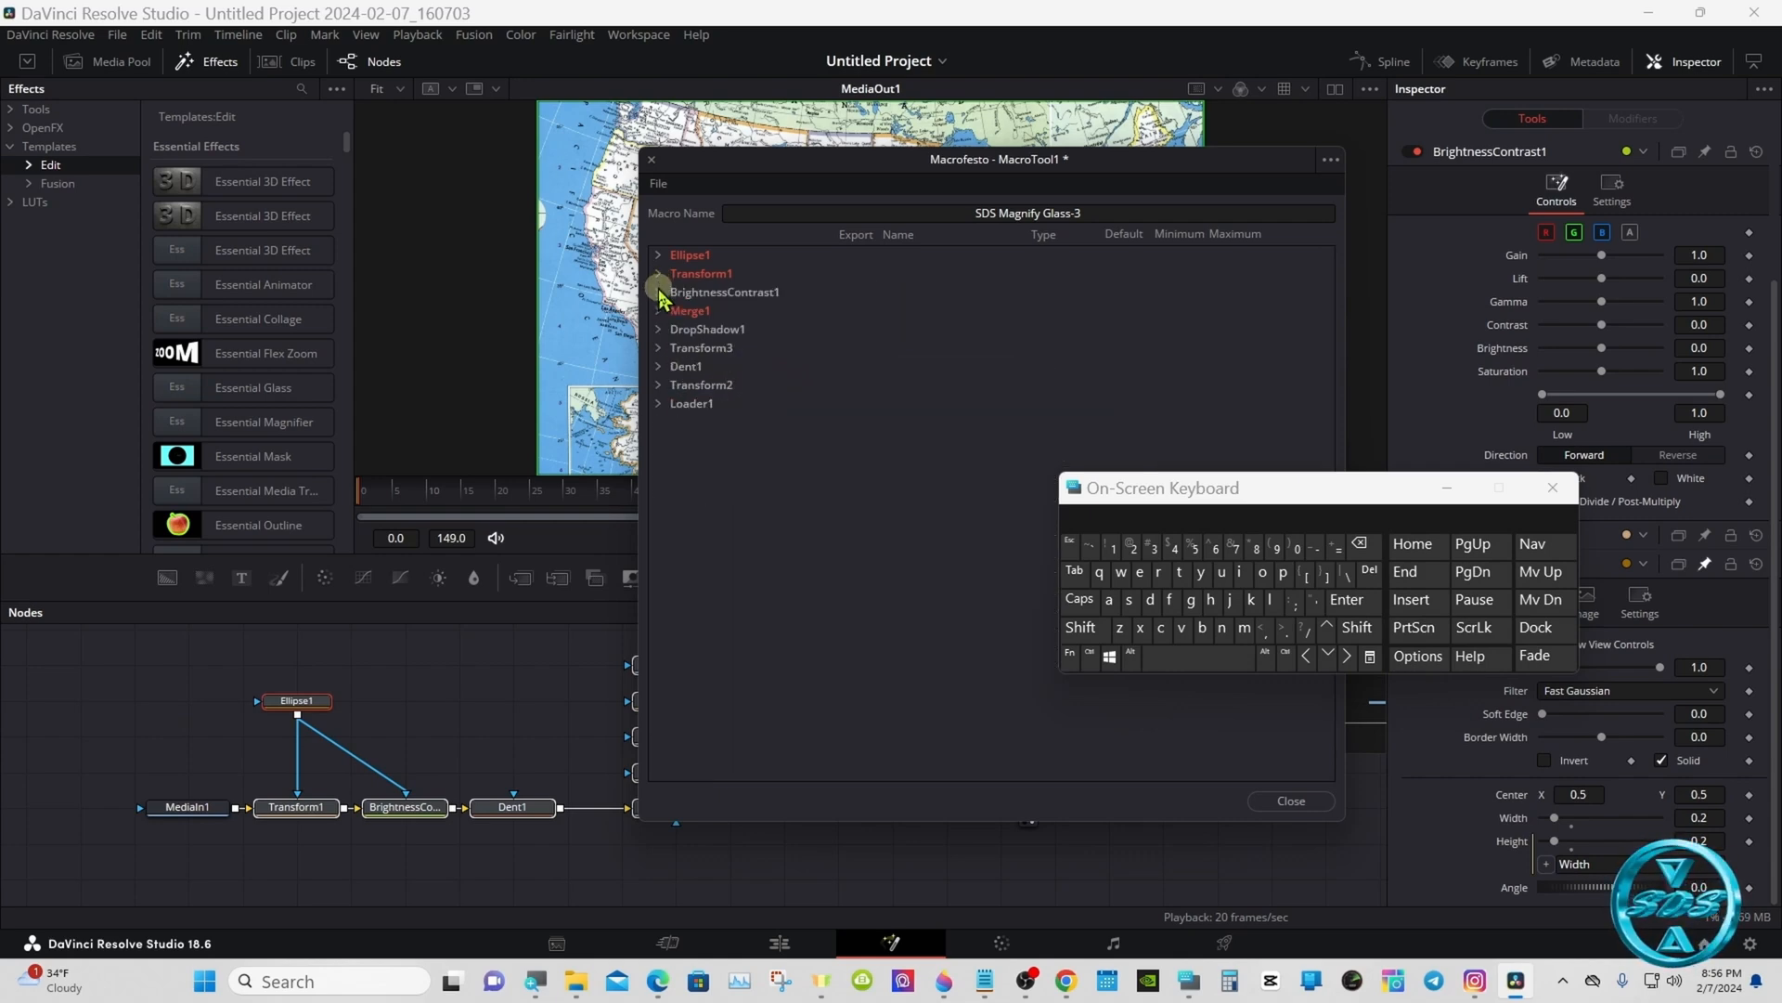
Export only the Brightness control of BrightnessContrast1, leaving Contrast unexported, and collapse the section
{"action": "left_click", "coordinate": [659, 293]}
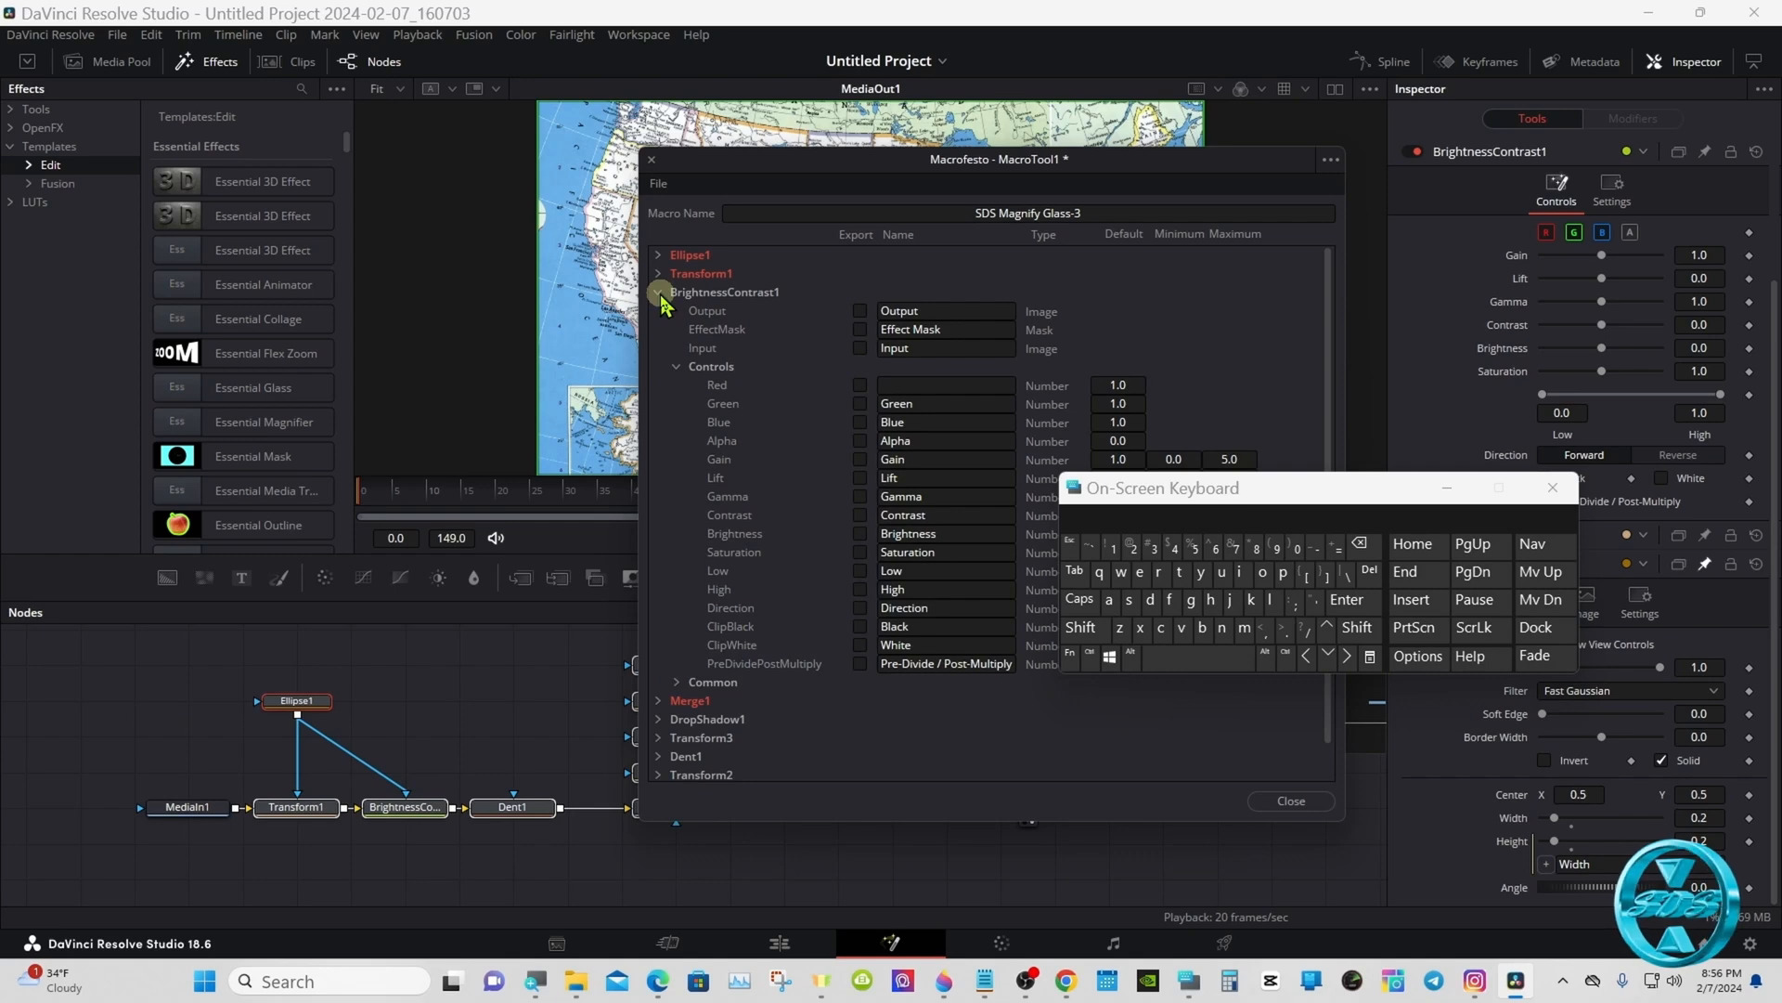
{"action": "left_click", "coordinate": [850, 518]}
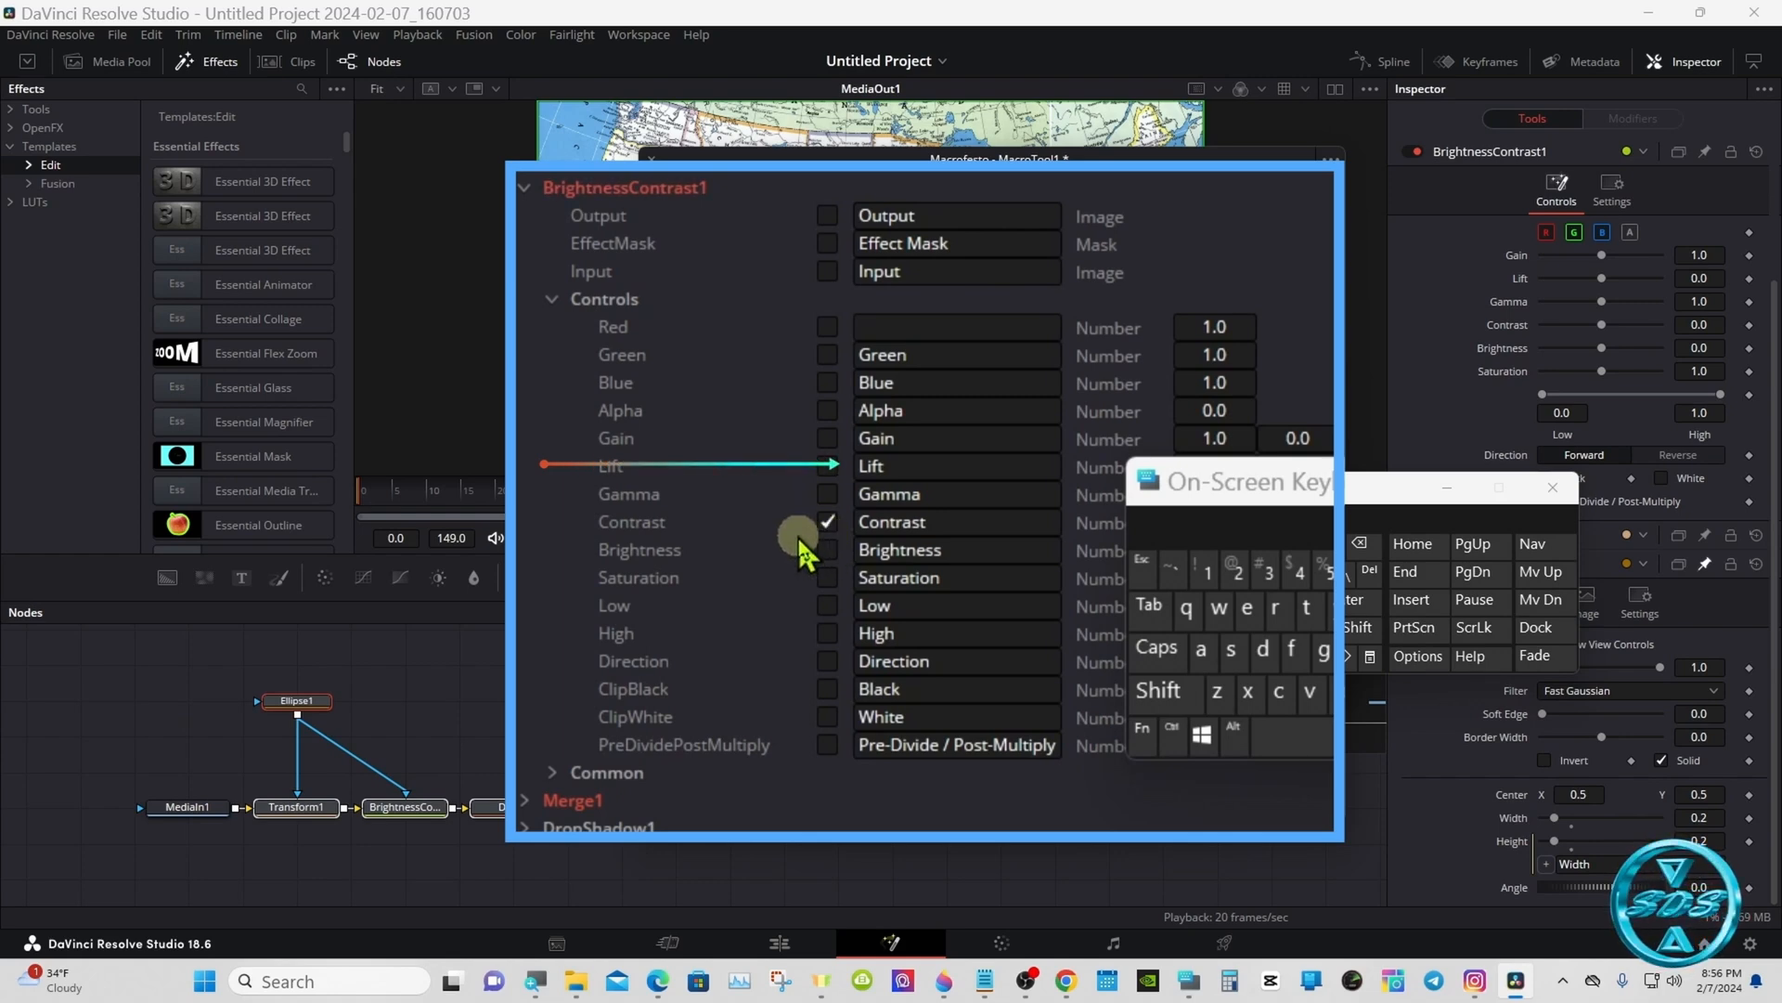
{"action": "left_click", "coordinate": [827, 524]}
{"action": "left_click", "coordinate": [827, 550]}
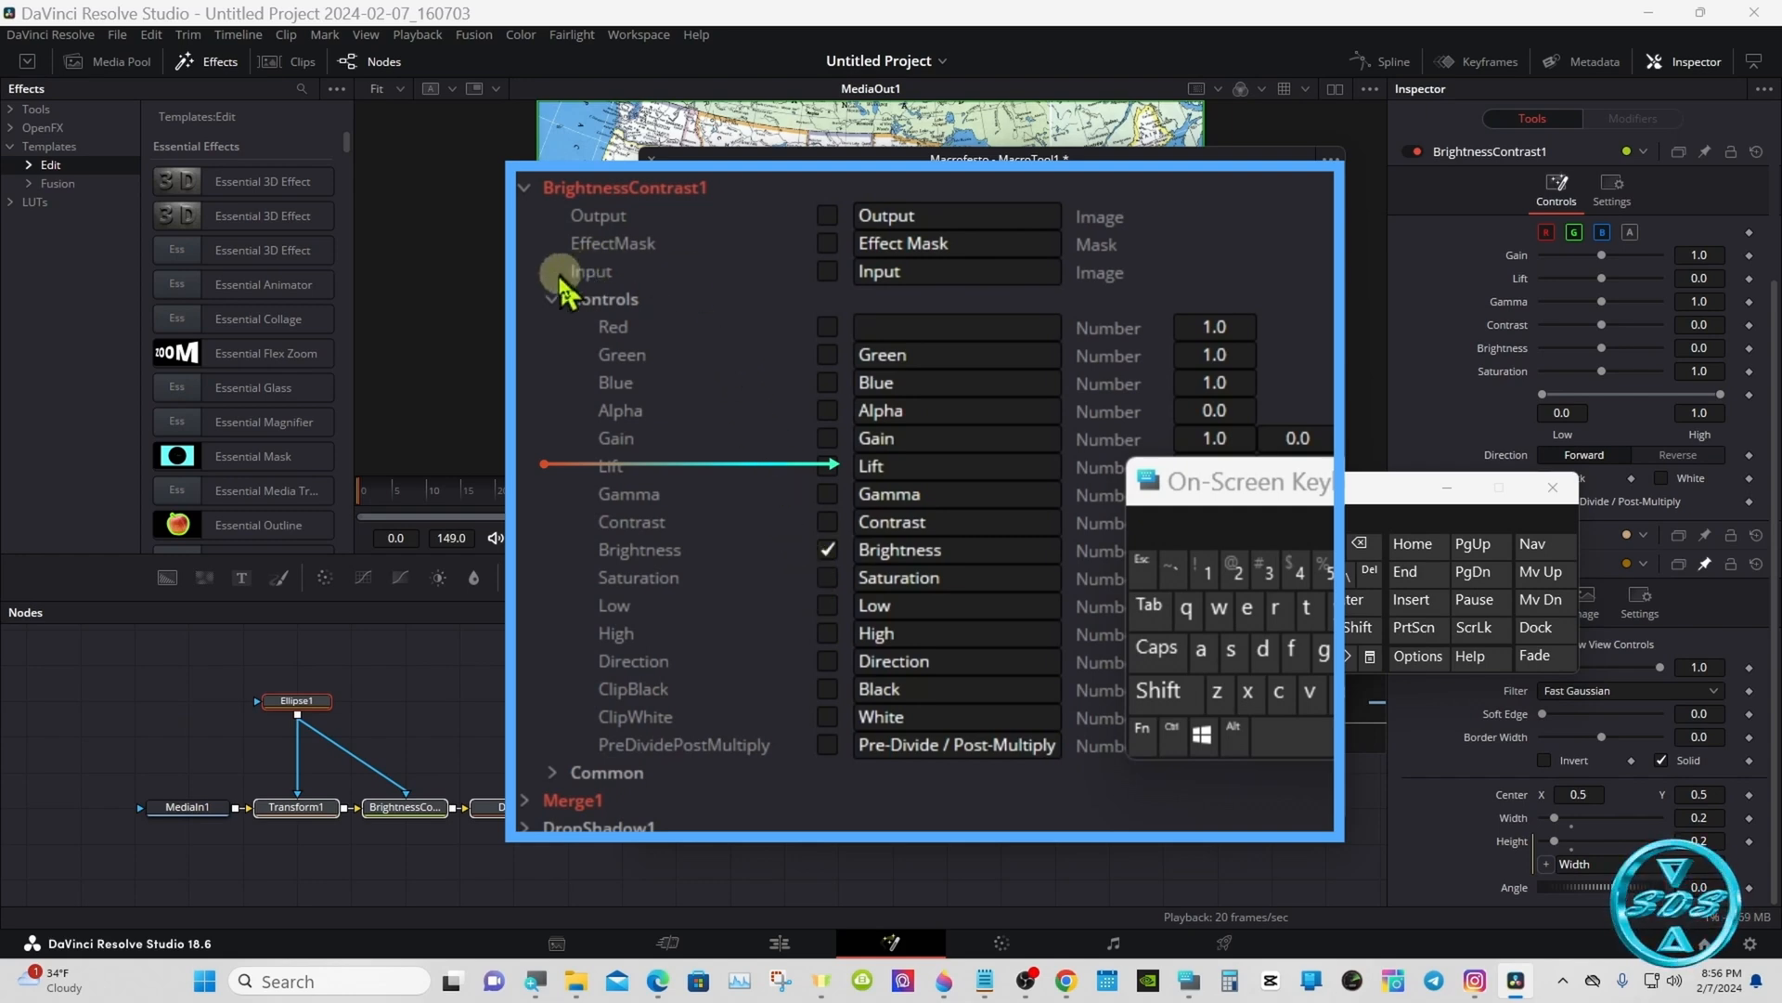
{"action": "left_click", "coordinate": [676, 366]}
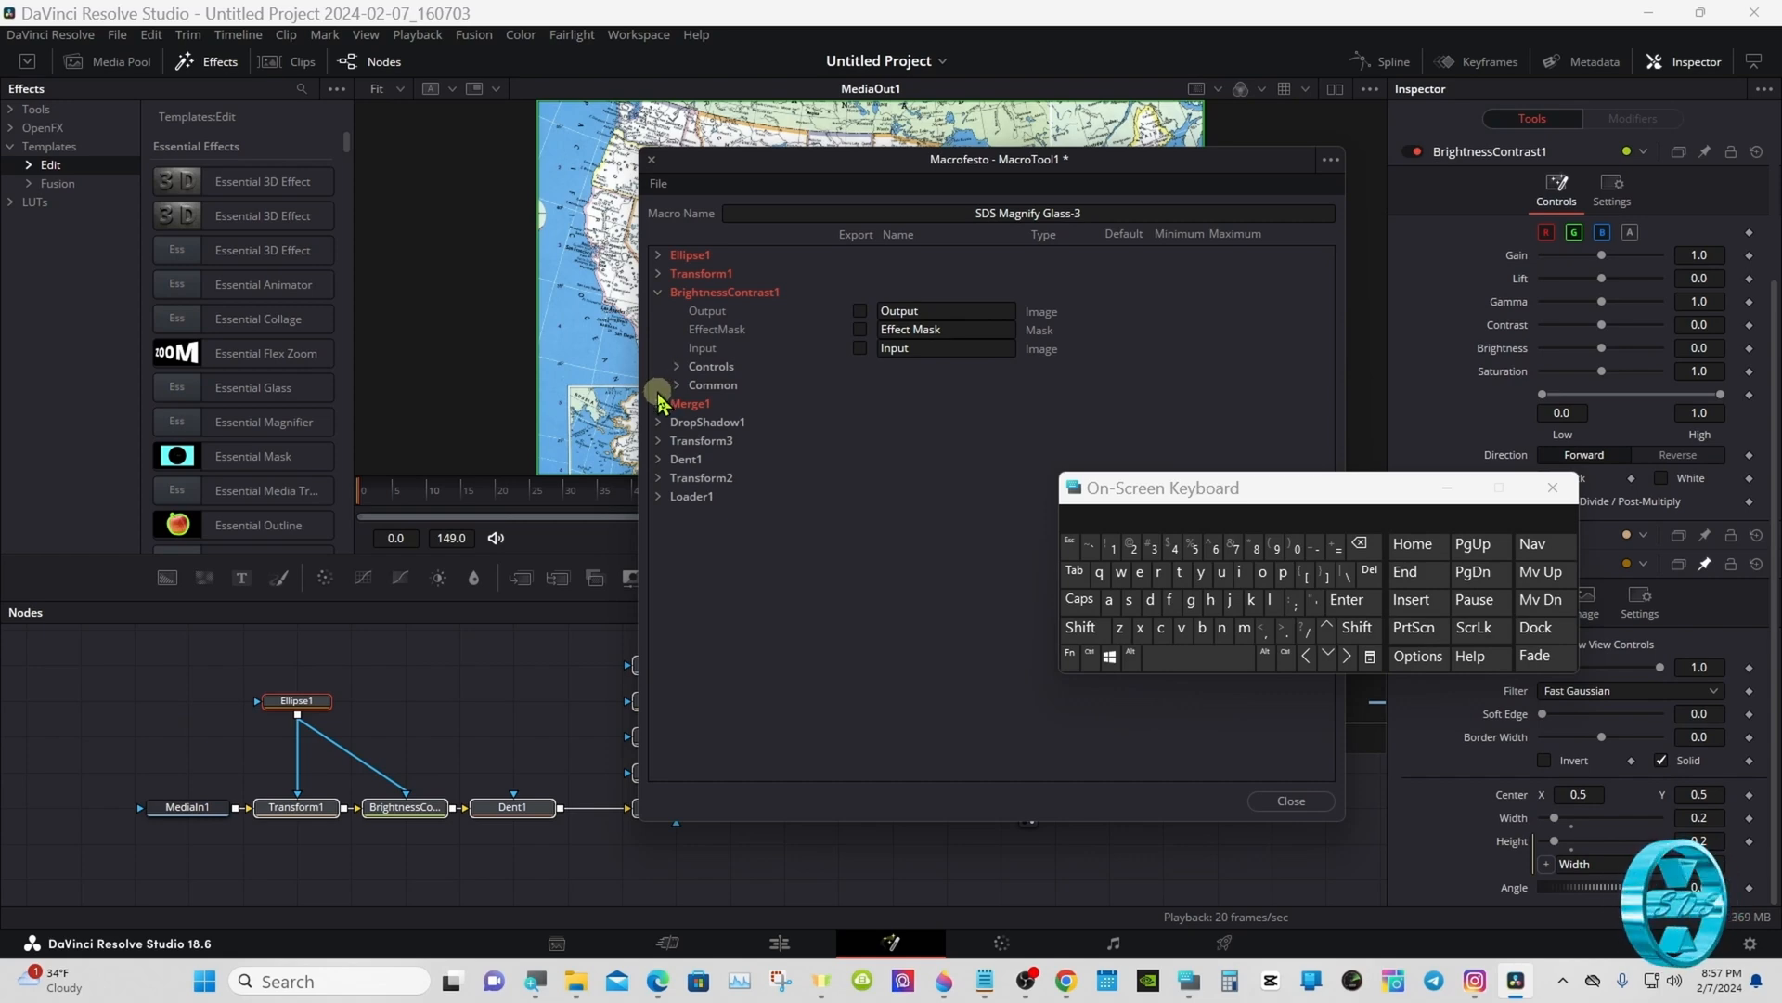
{"action": "left_click", "coordinate": [658, 294]}
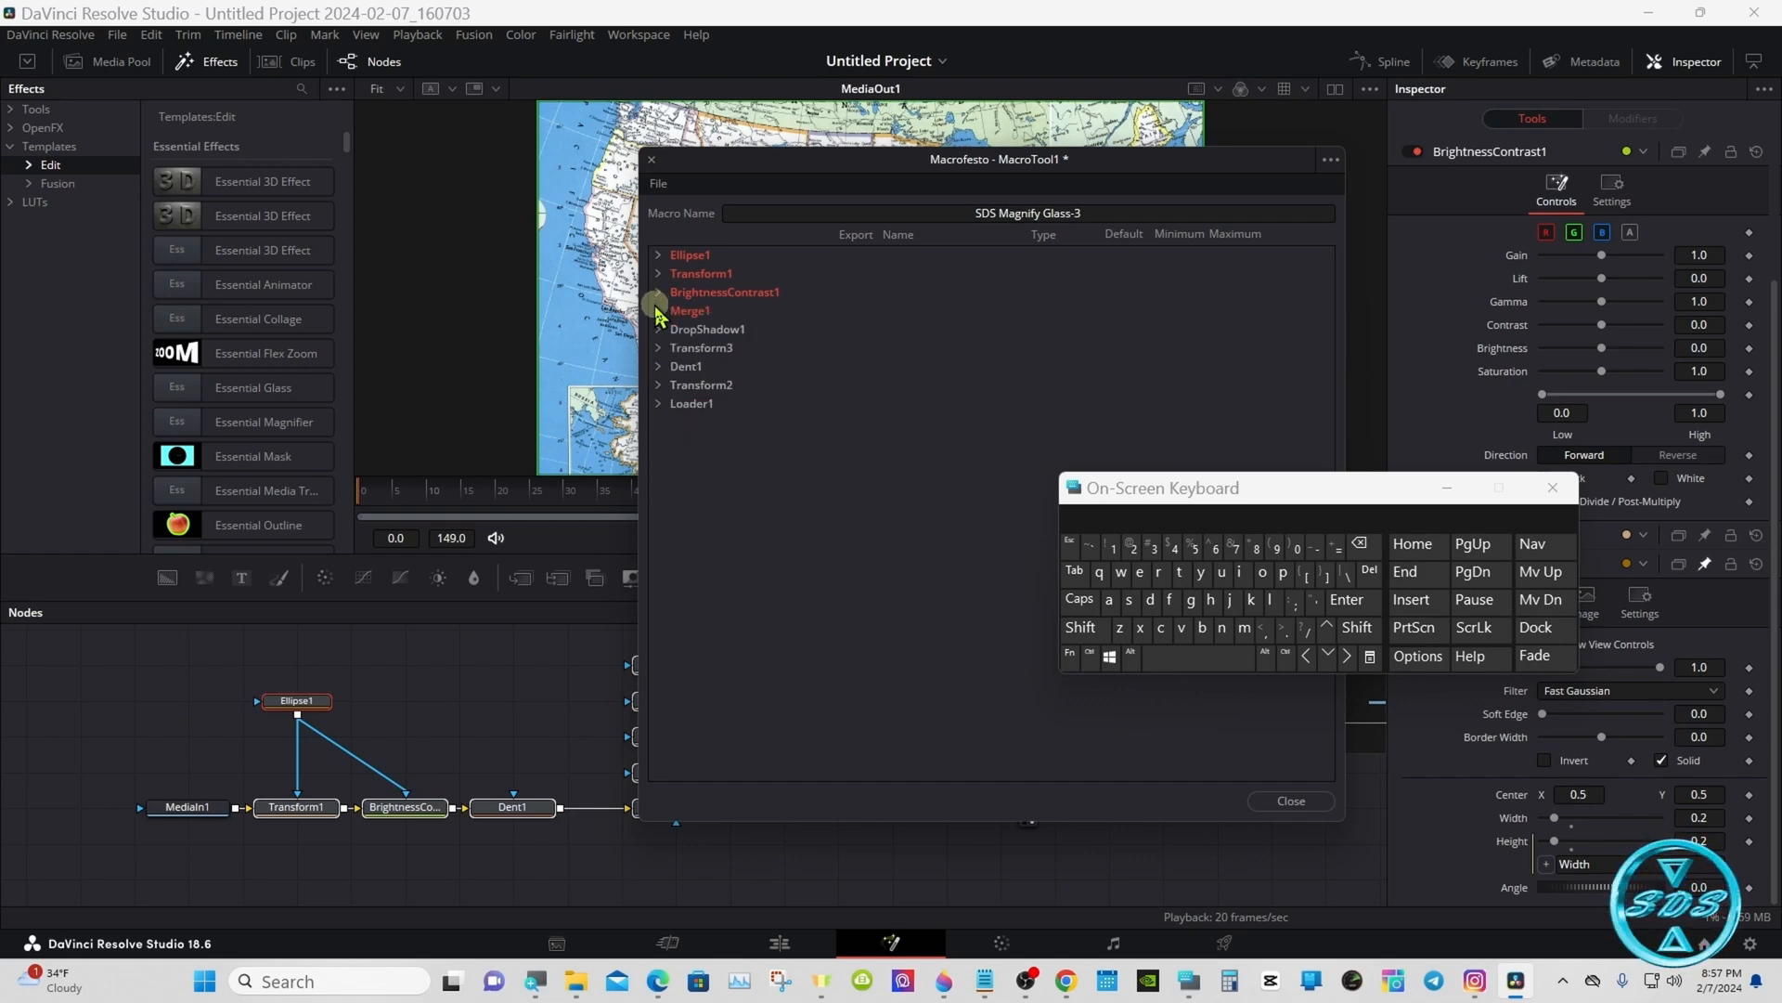
{"action": "left_click", "coordinate": [657, 297]}
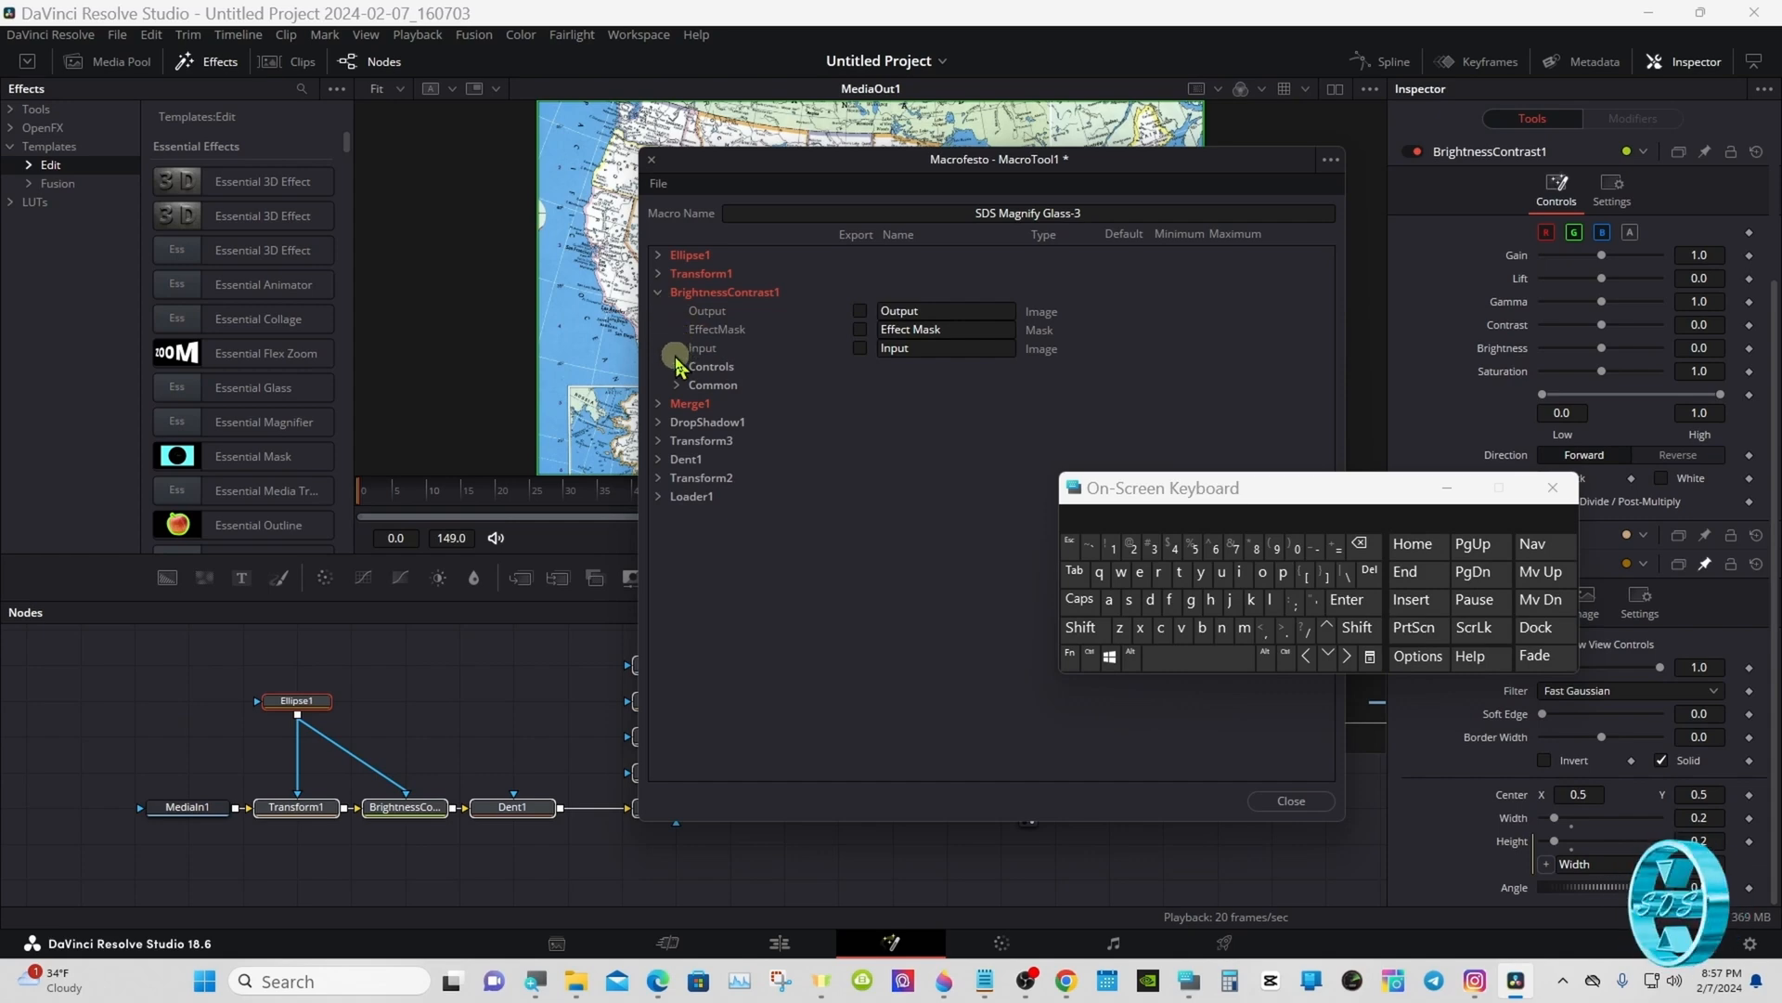
{"action": "left_click", "coordinate": [676, 371]}
{"action": "left_click", "coordinate": [675, 371]}
{"action": "left_click", "coordinate": [658, 295]}
Export Merge1's Angle, Flip Horizontal and Flip Vertical controls, and collapse the Merge1 section
{"action": "left_click", "coordinate": [658, 312]}
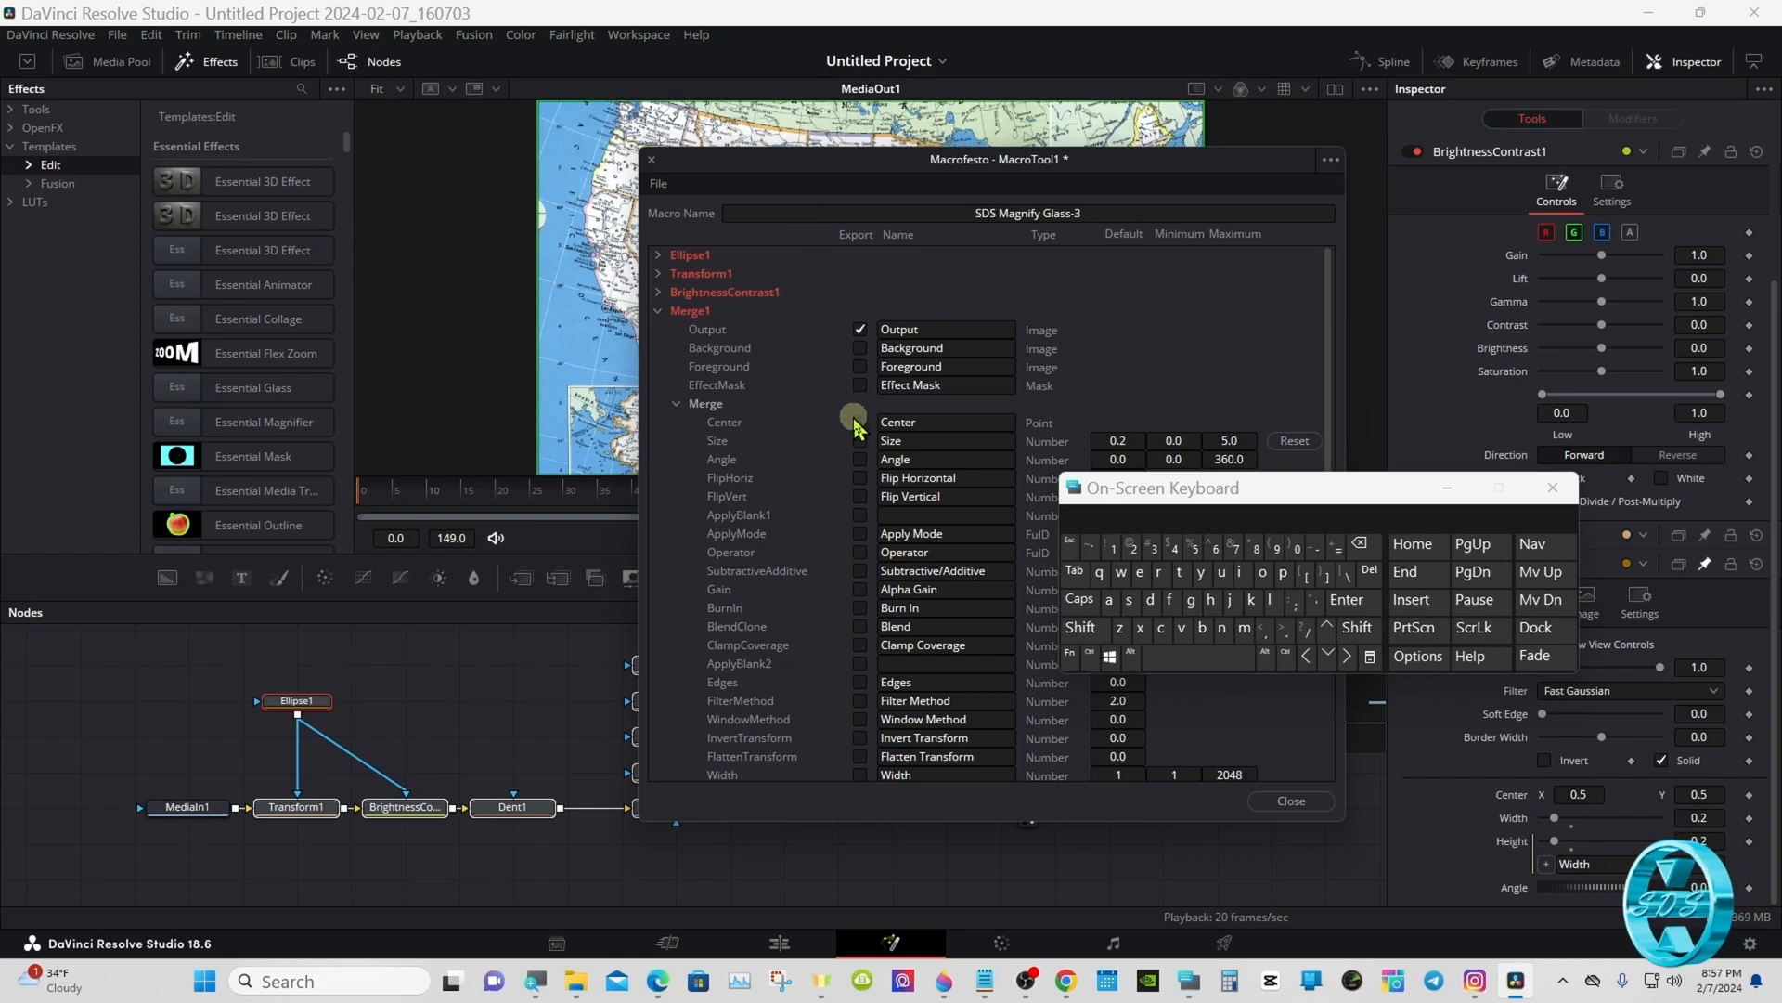
{"action": "left_click", "coordinate": [863, 460]}
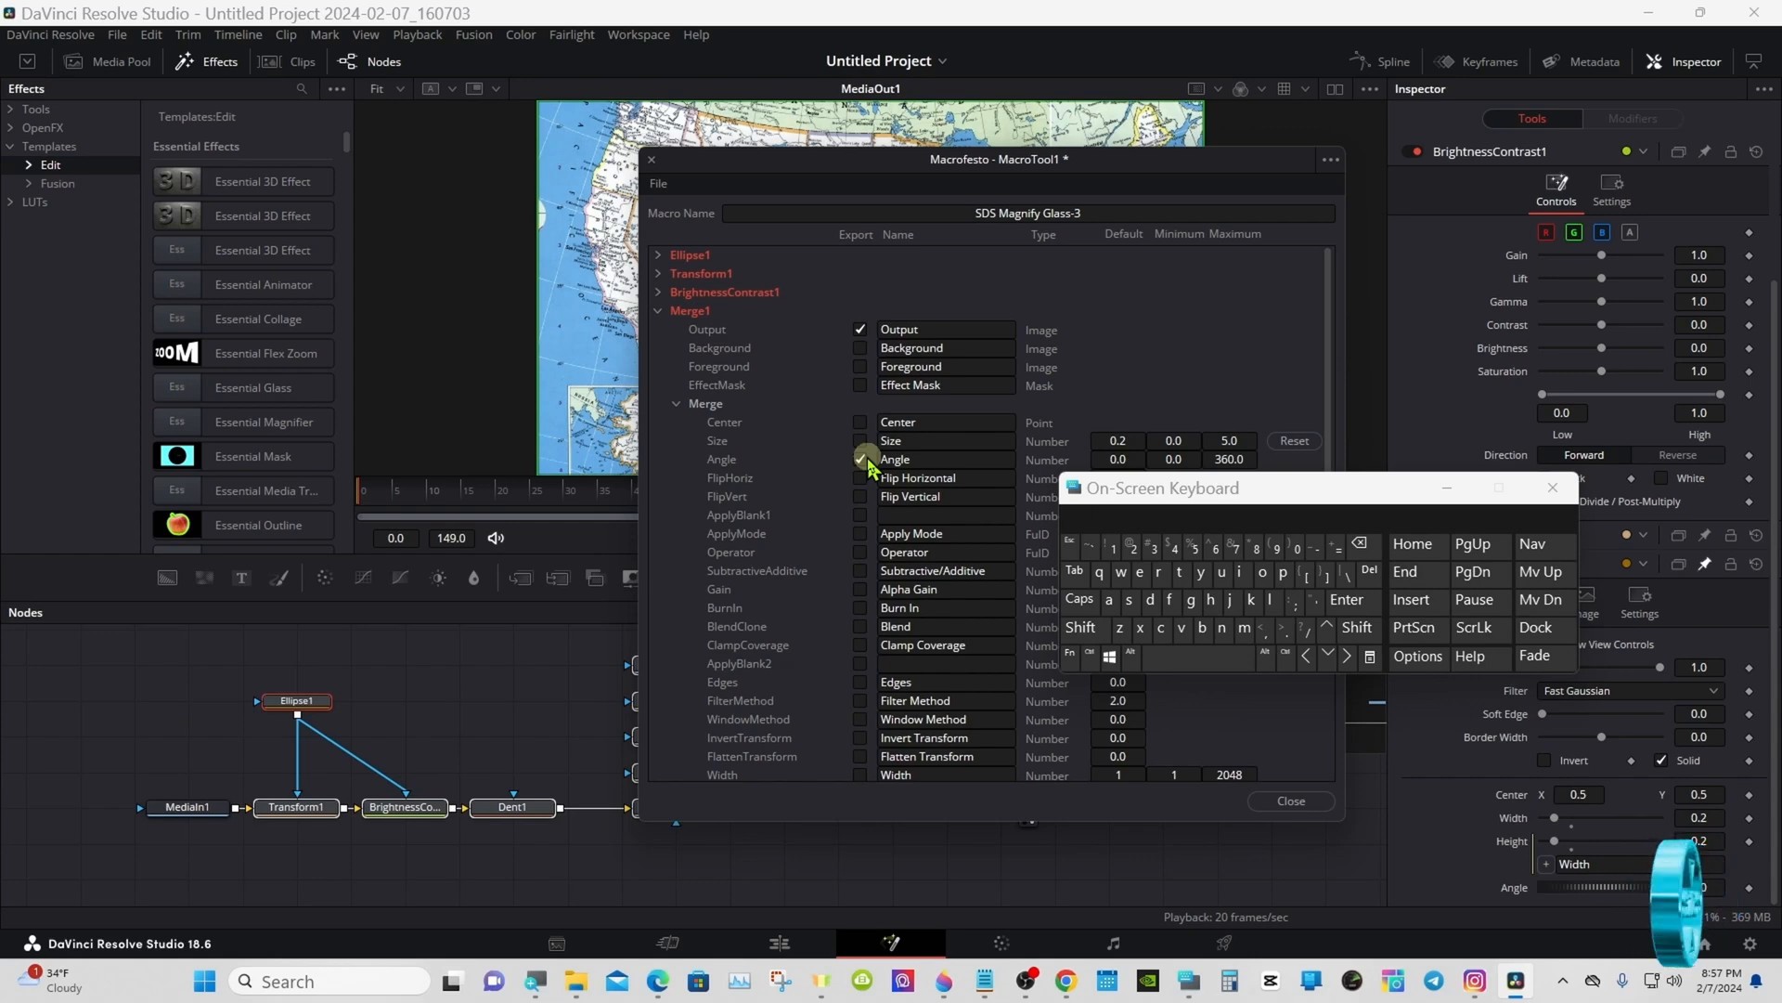
{"action": "left_click", "coordinate": [860, 477]}
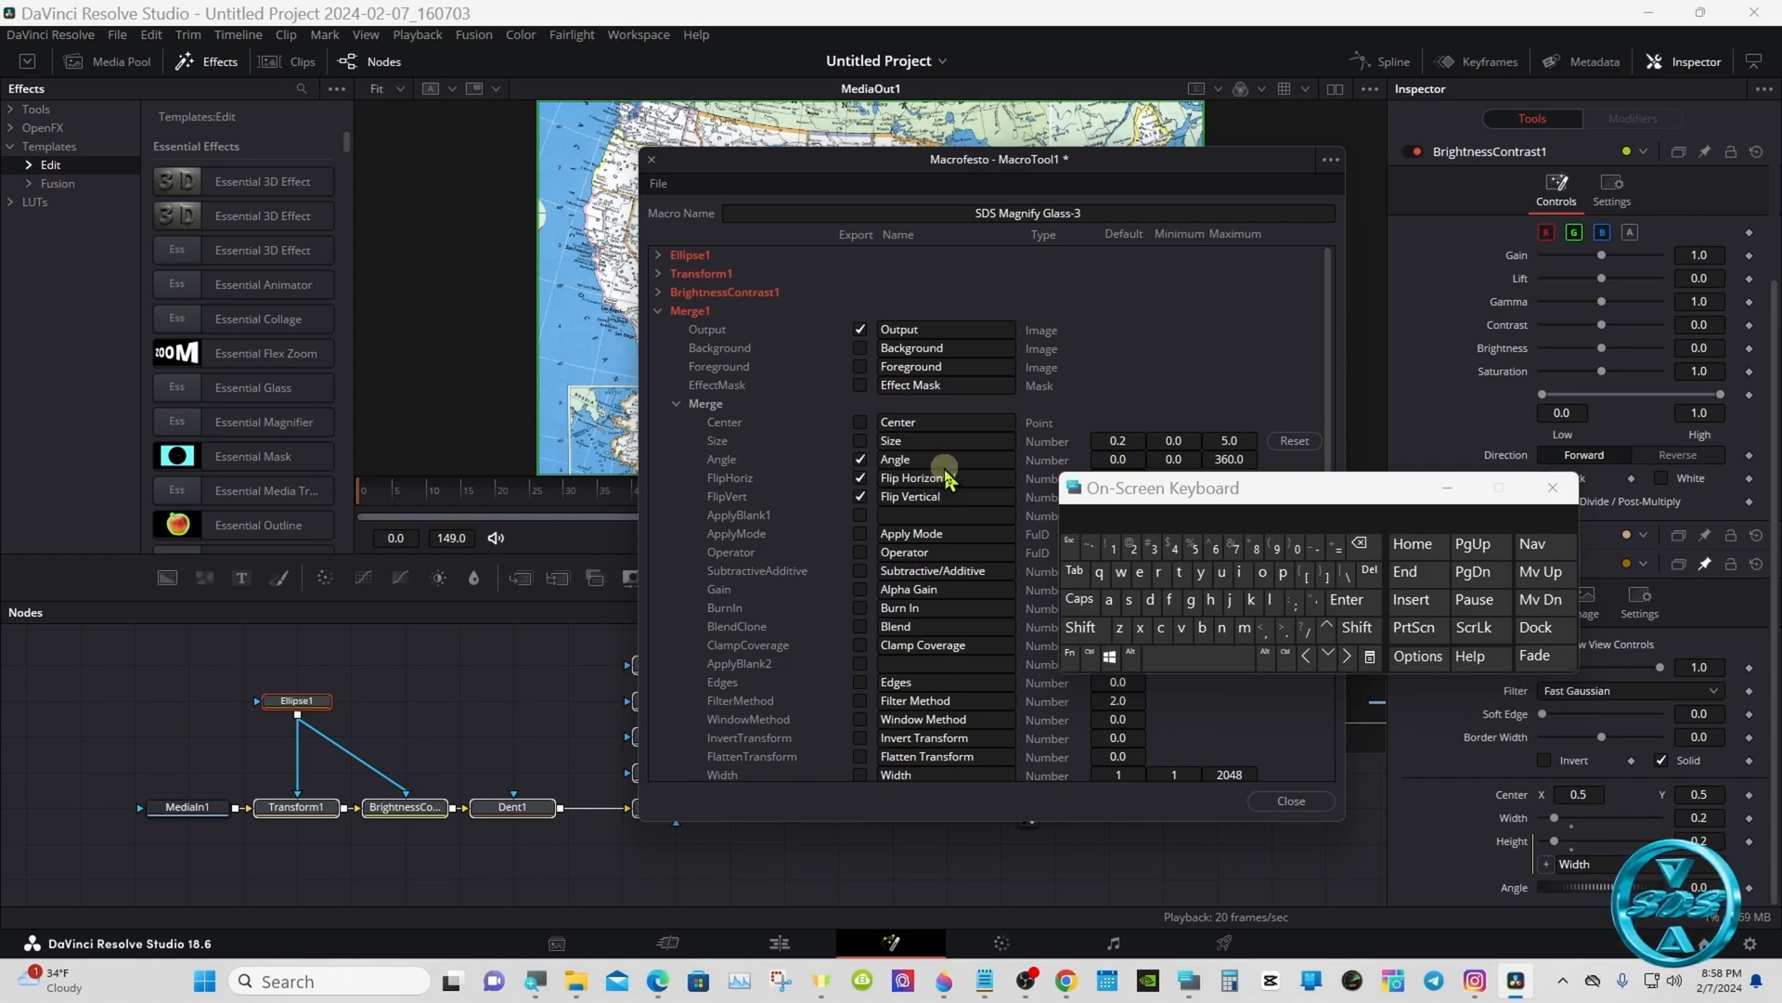
{"action": "left_click", "coordinate": [681, 406]}
{"action": "left_click", "coordinate": [659, 311]}
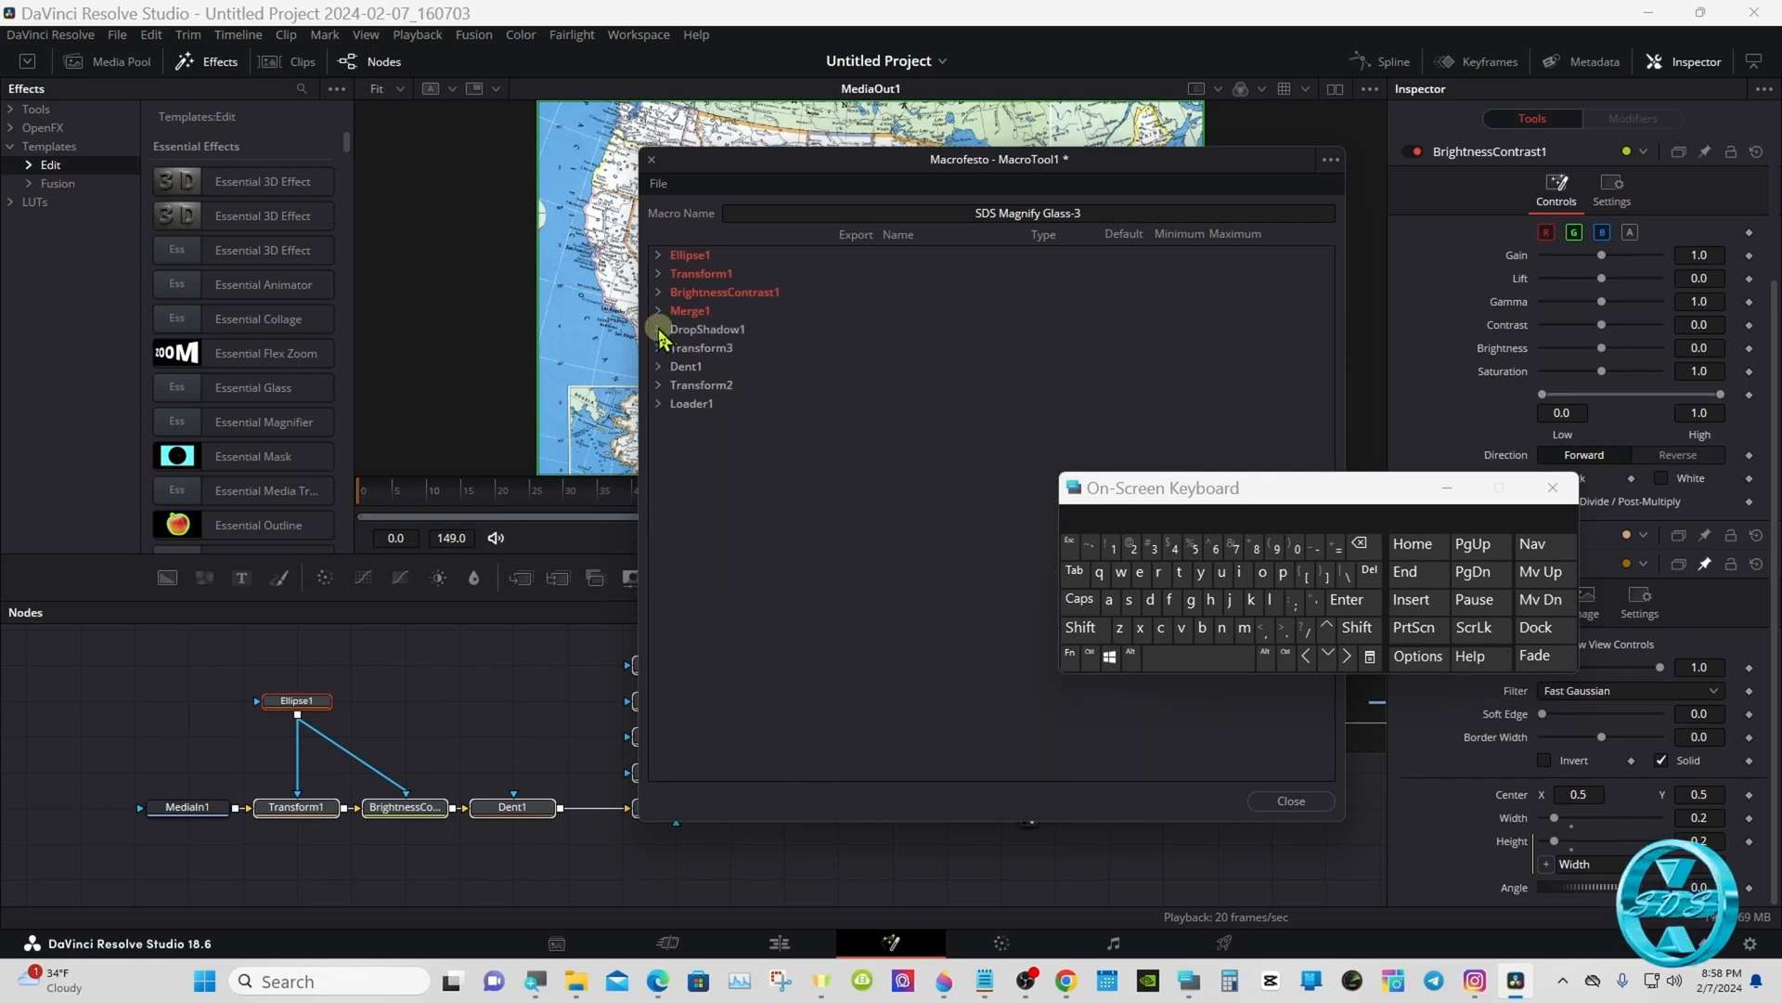
Export DropShadow1's Shadow Strength, Drop Angle and Drop Distance controls, and collapse the DropShadow1 section
{"action": "left_click", "coordinate": [659, 329]}
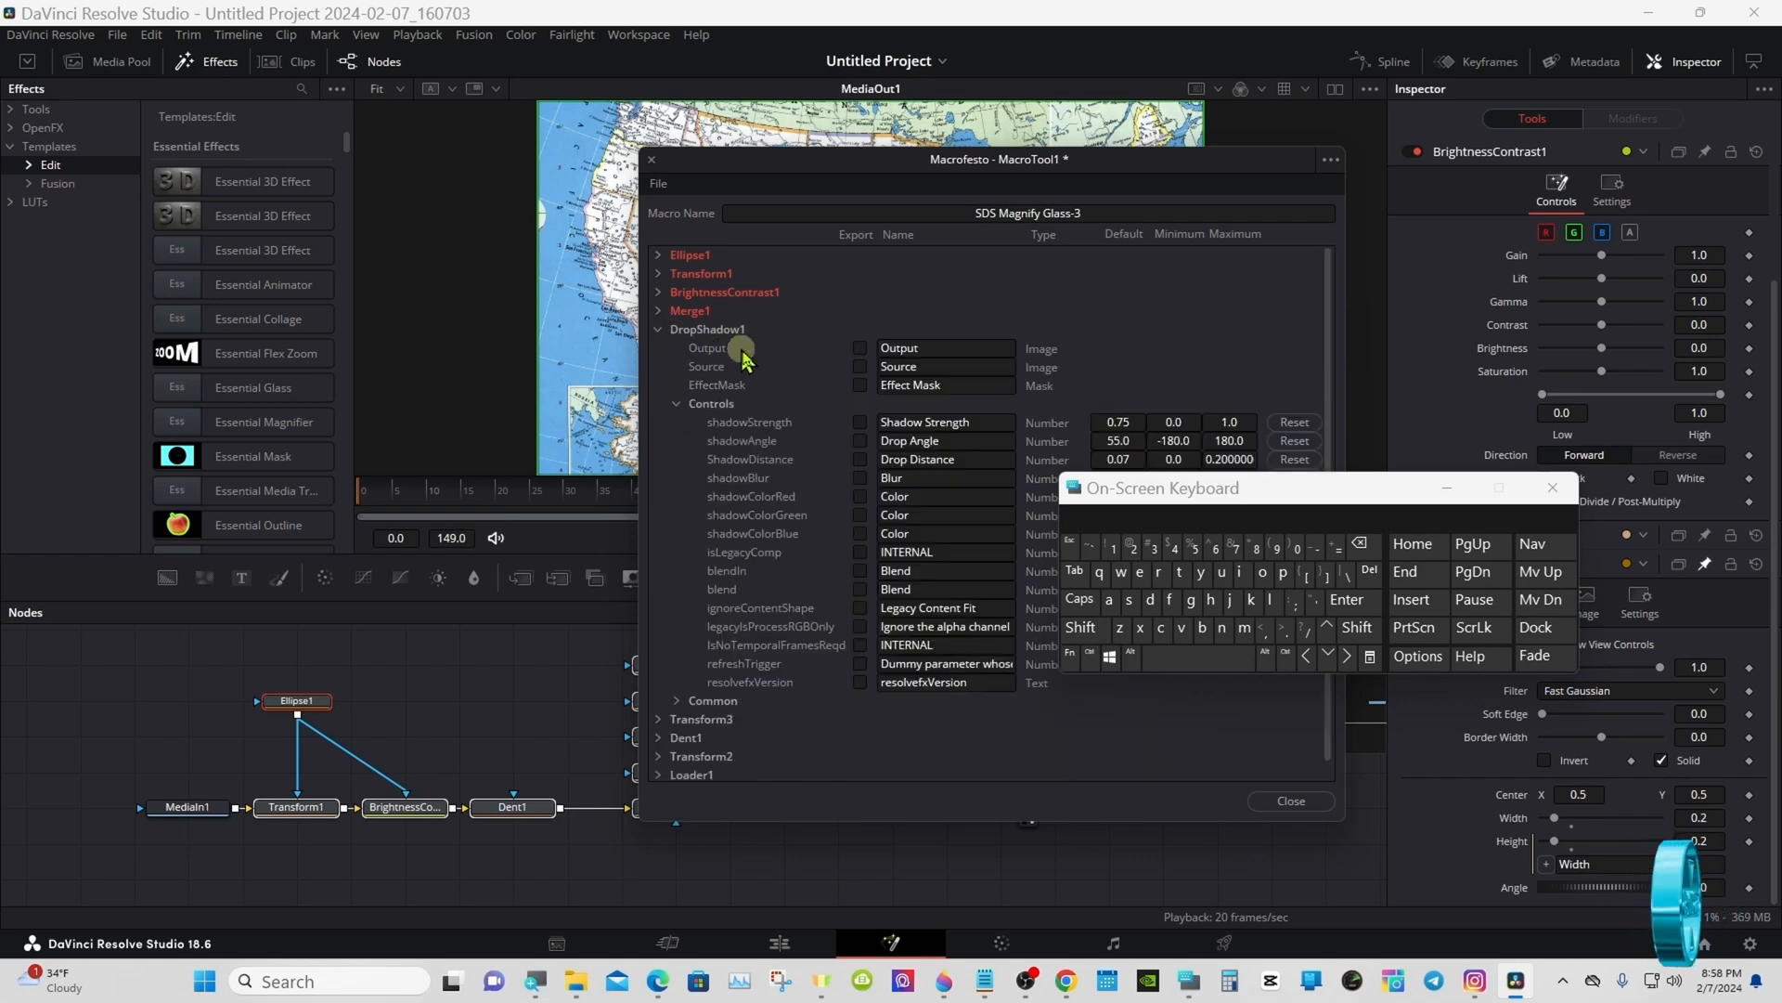
{"action": "left_click", "coordinate": [860, 423]}
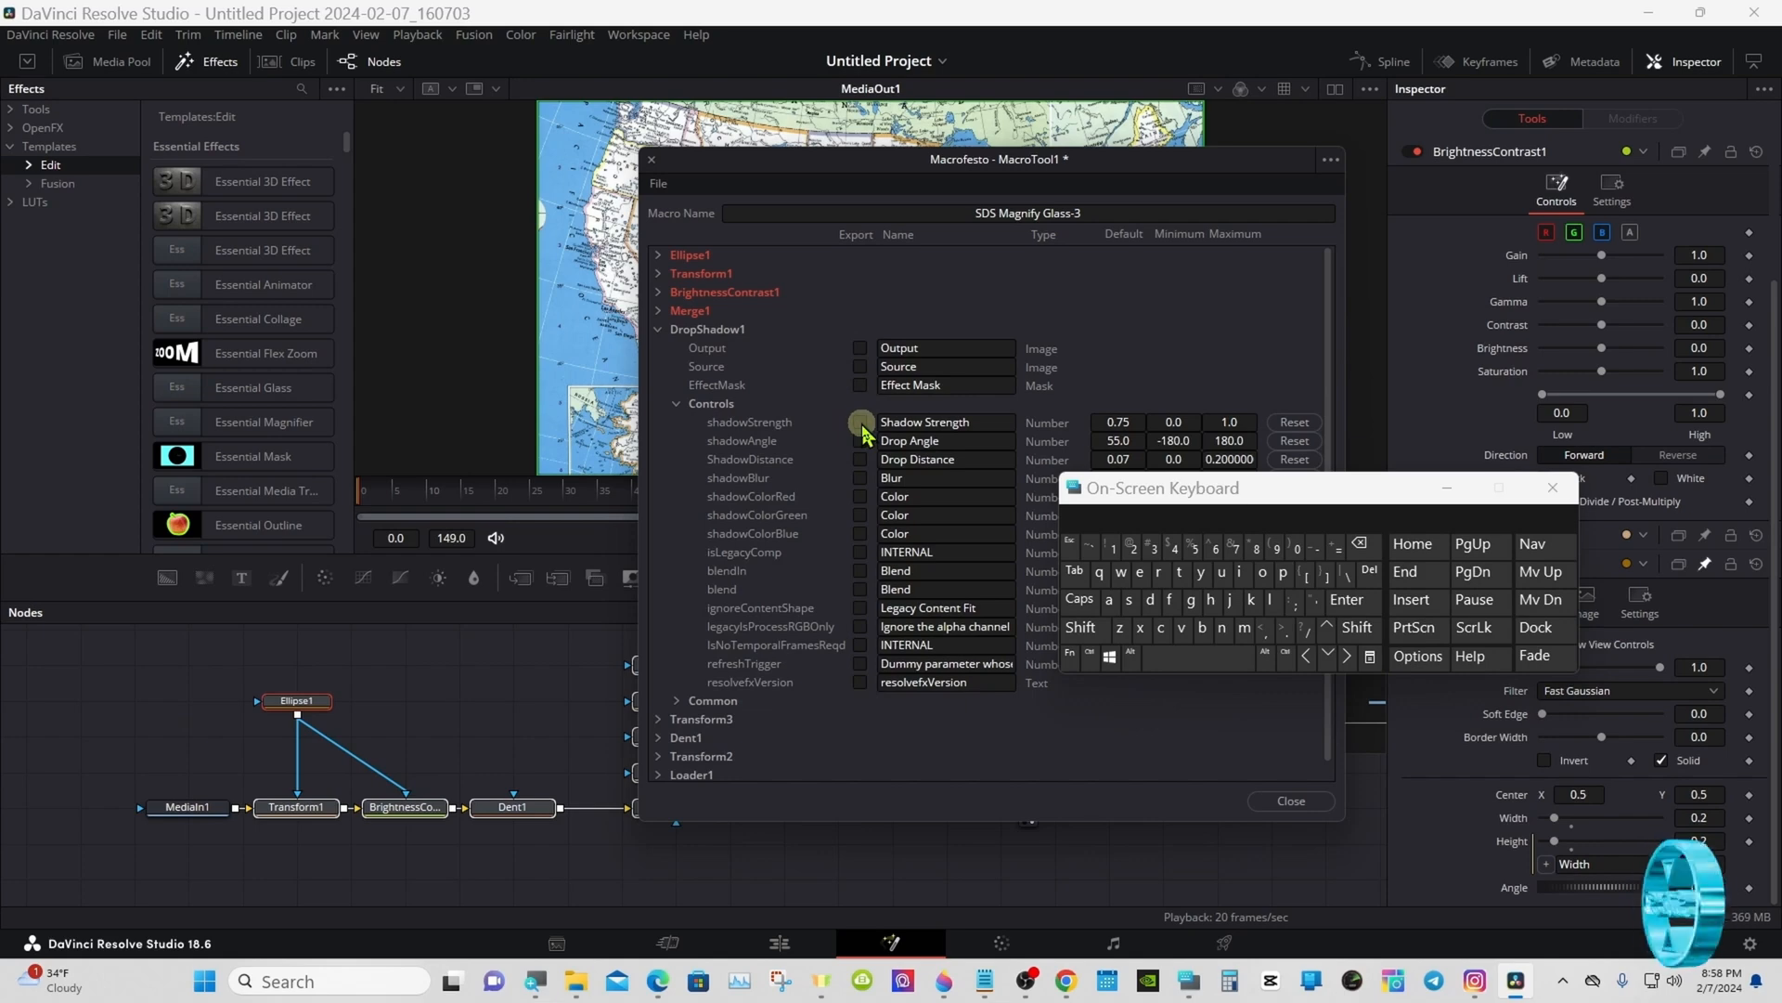
{"action": "left_click", "coordinate": [861, 441]}
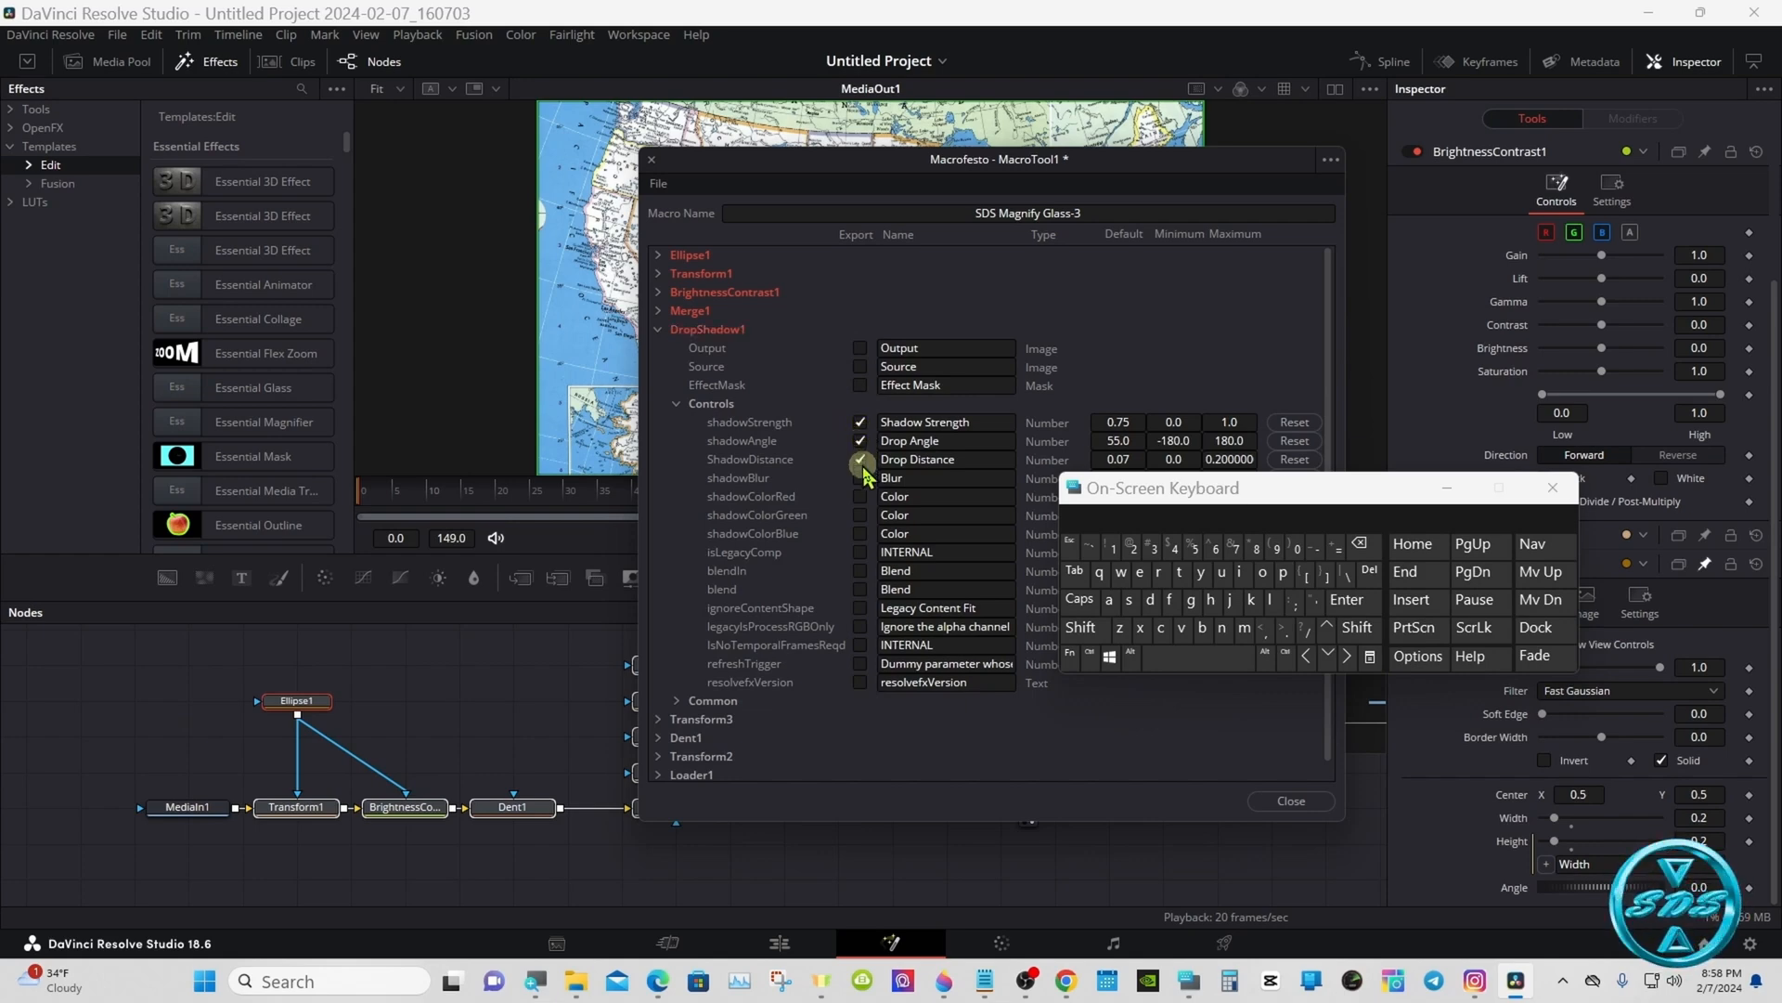
{"action": "left_click", "coordinate": [861, 460]}
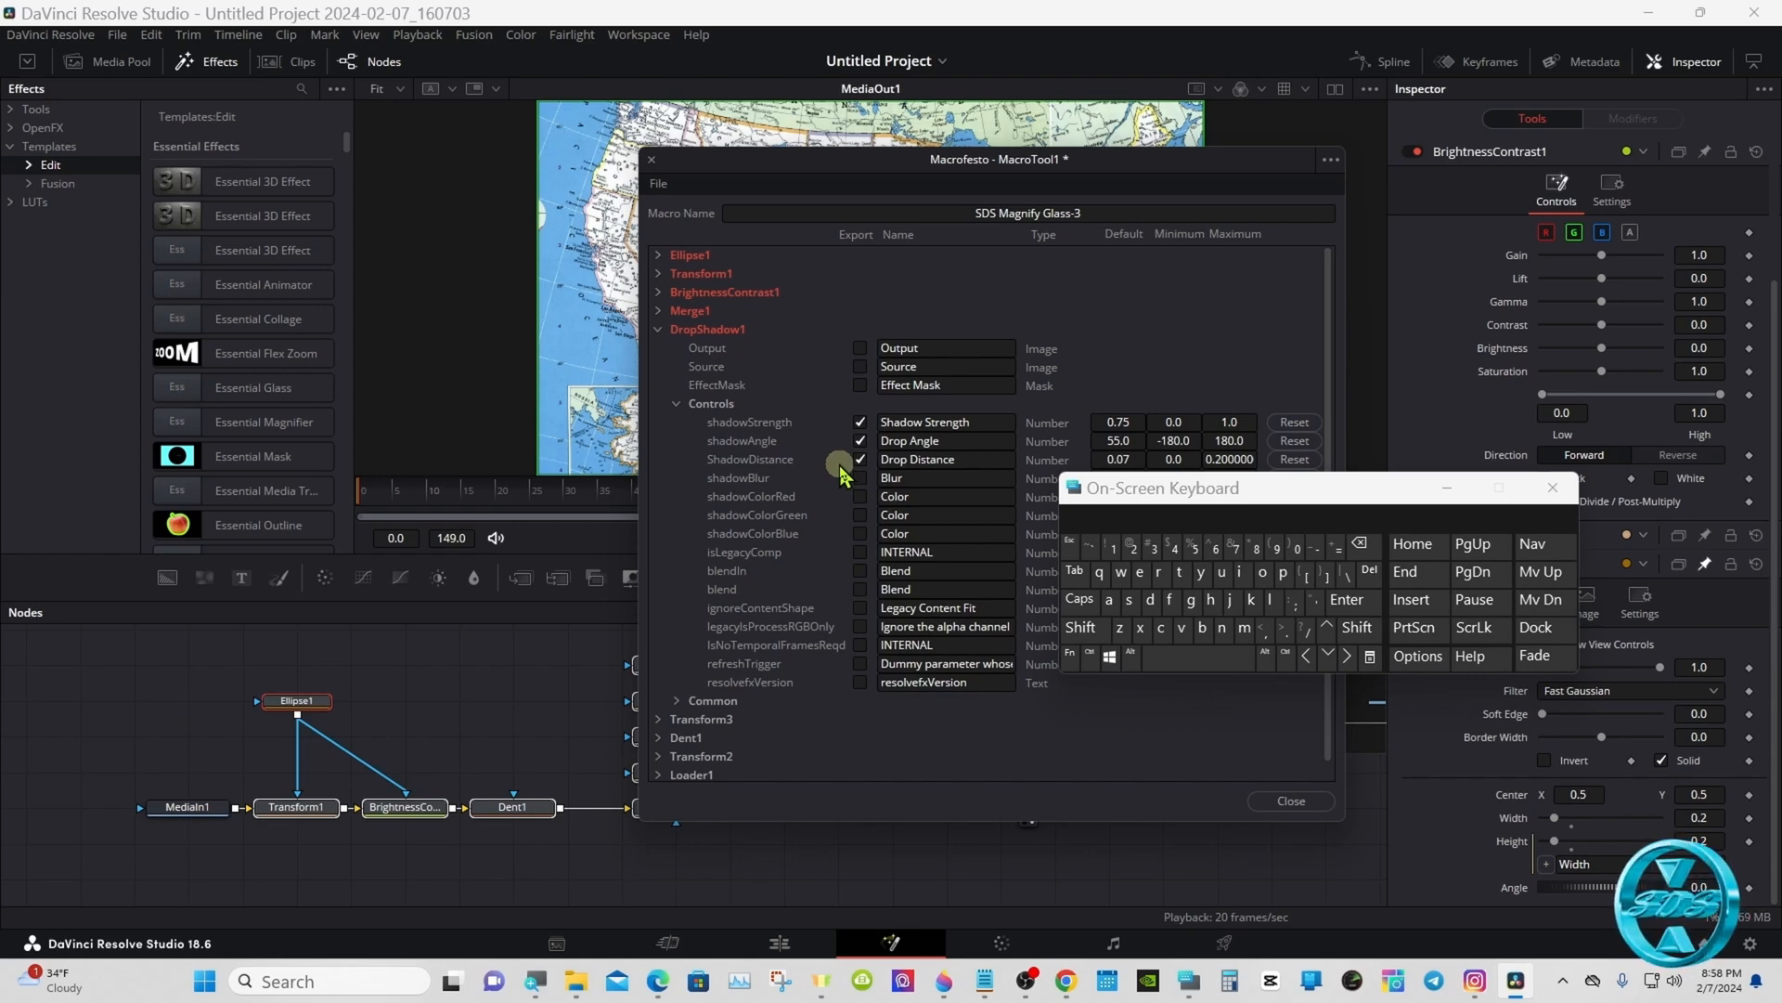
{"action": "left_click", "coordinate": [677, 403]}
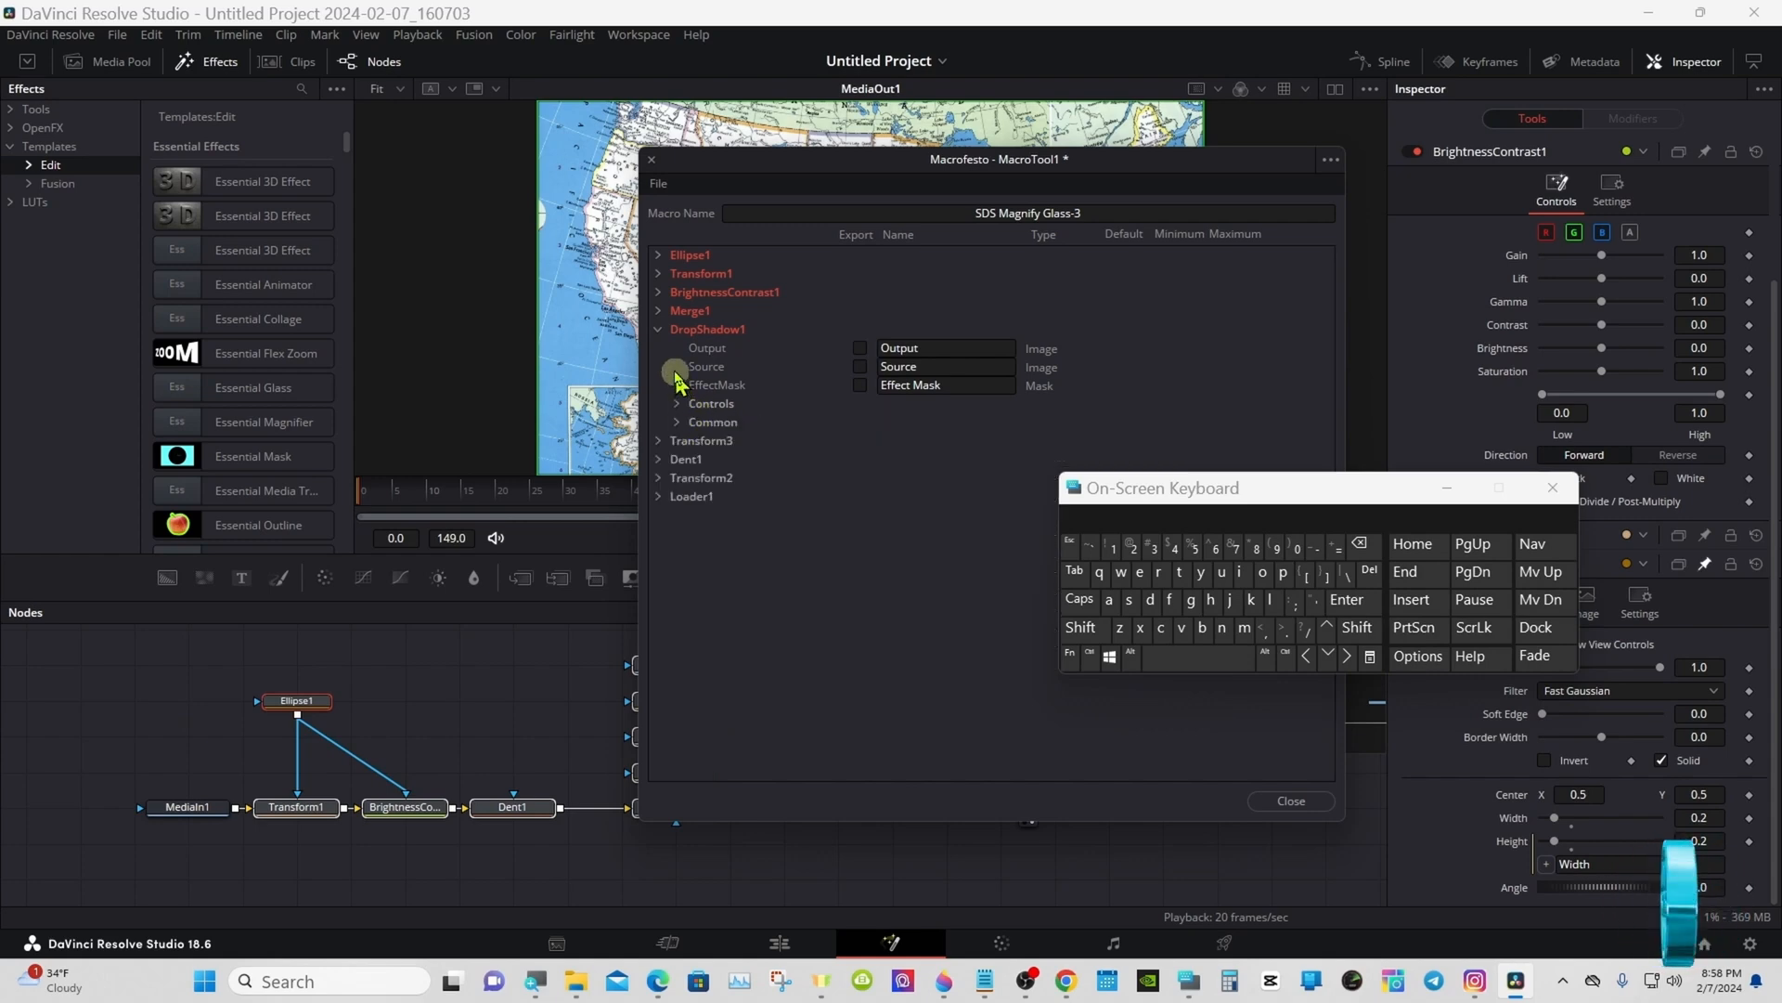
{"action": "left_click", "coordinate": [659, 332]}
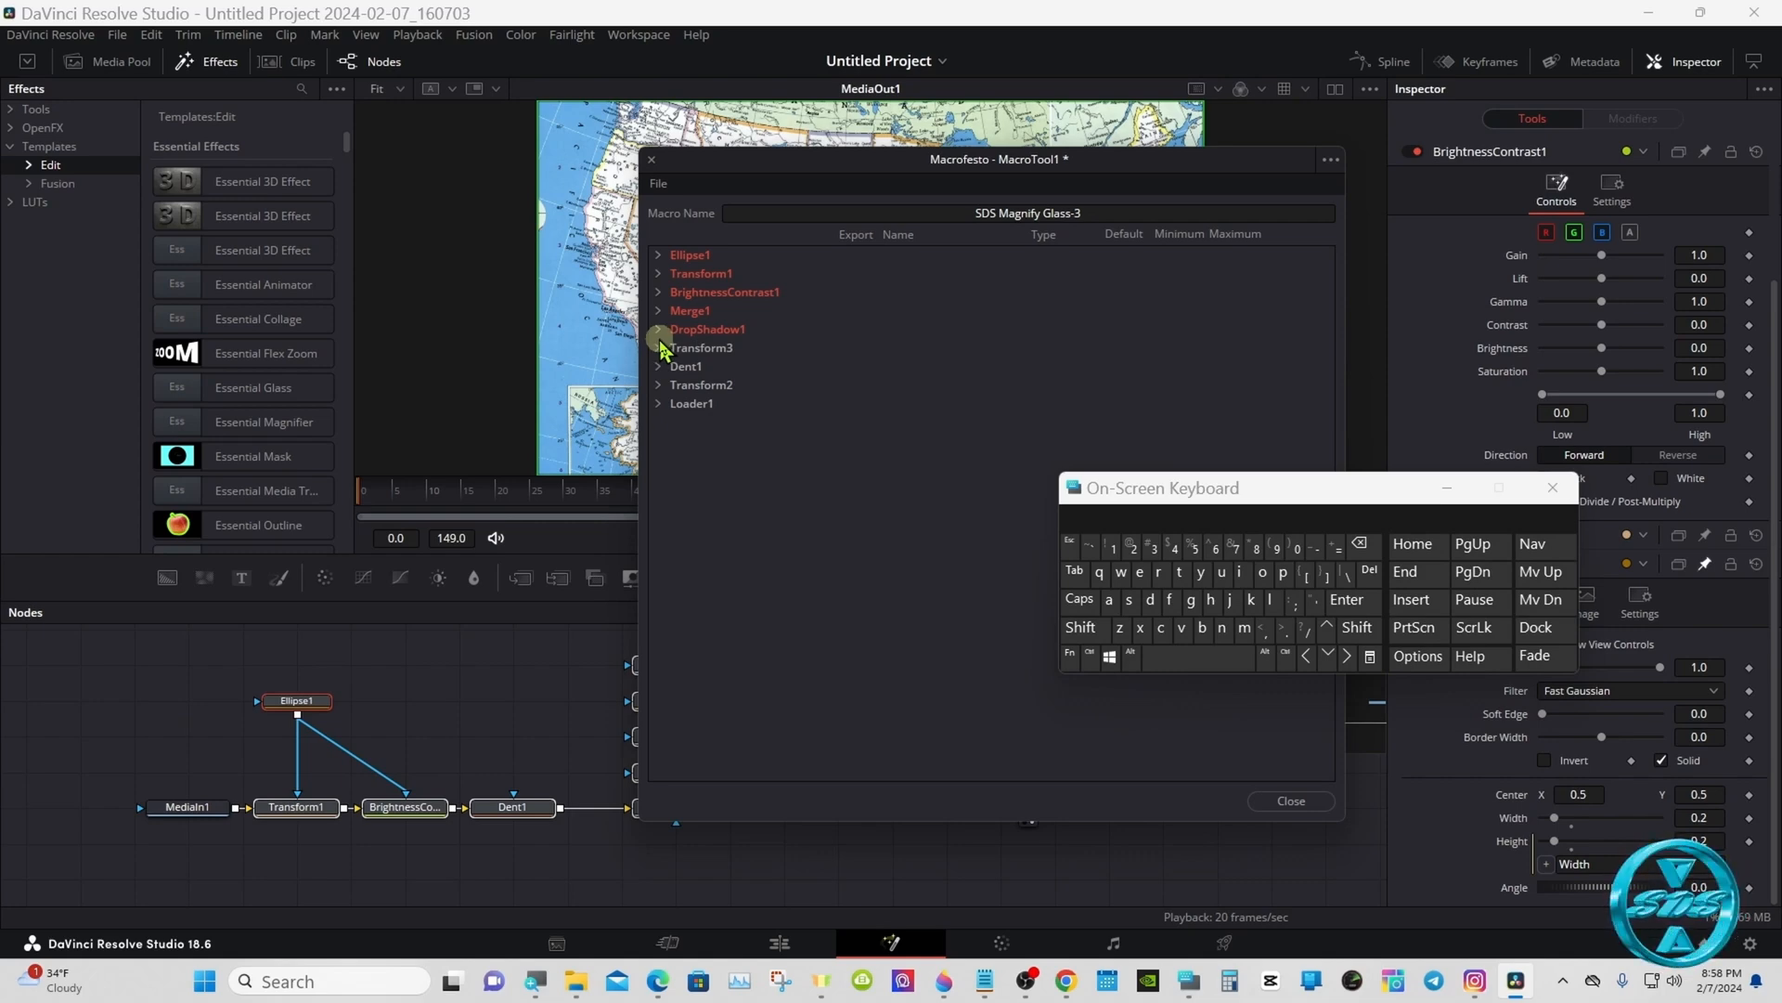
Review the Transform1, BrightnessContrast1 and Merge1 sections of the macro, leaving each one collapsed
{"action": "left_click", "coordinate": [659, 274]}
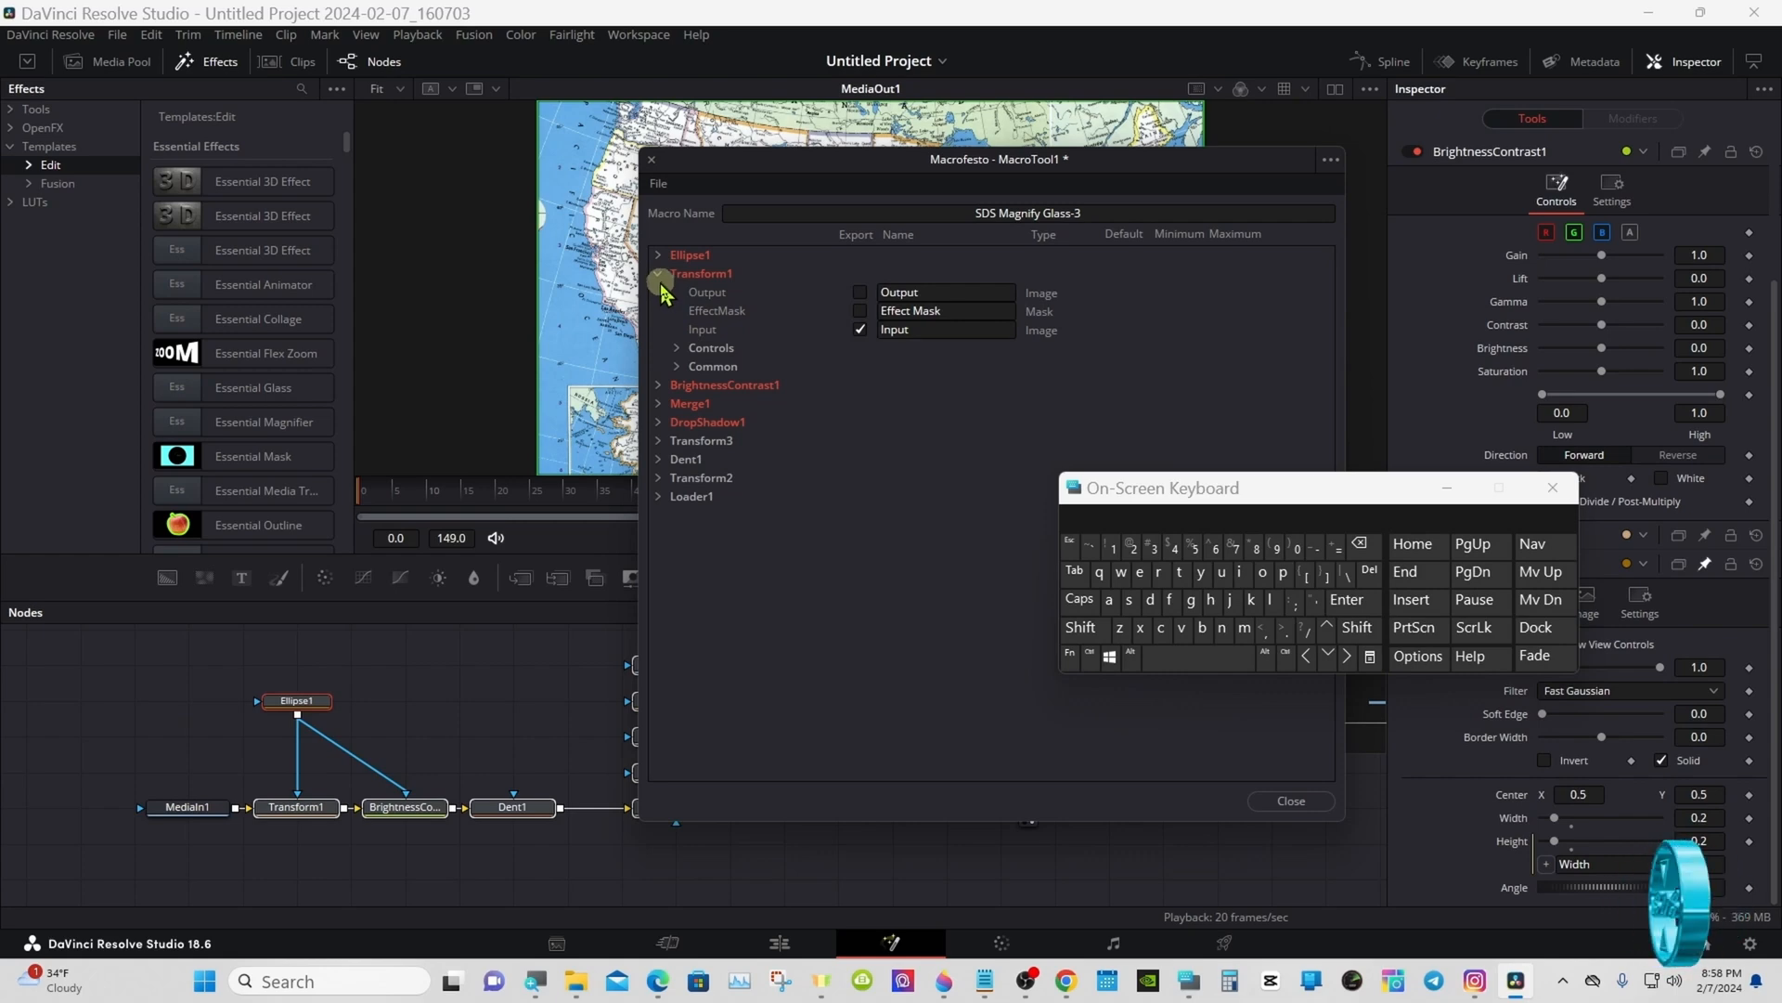
{"action": "left_click", "coordinate": [659, 277]}
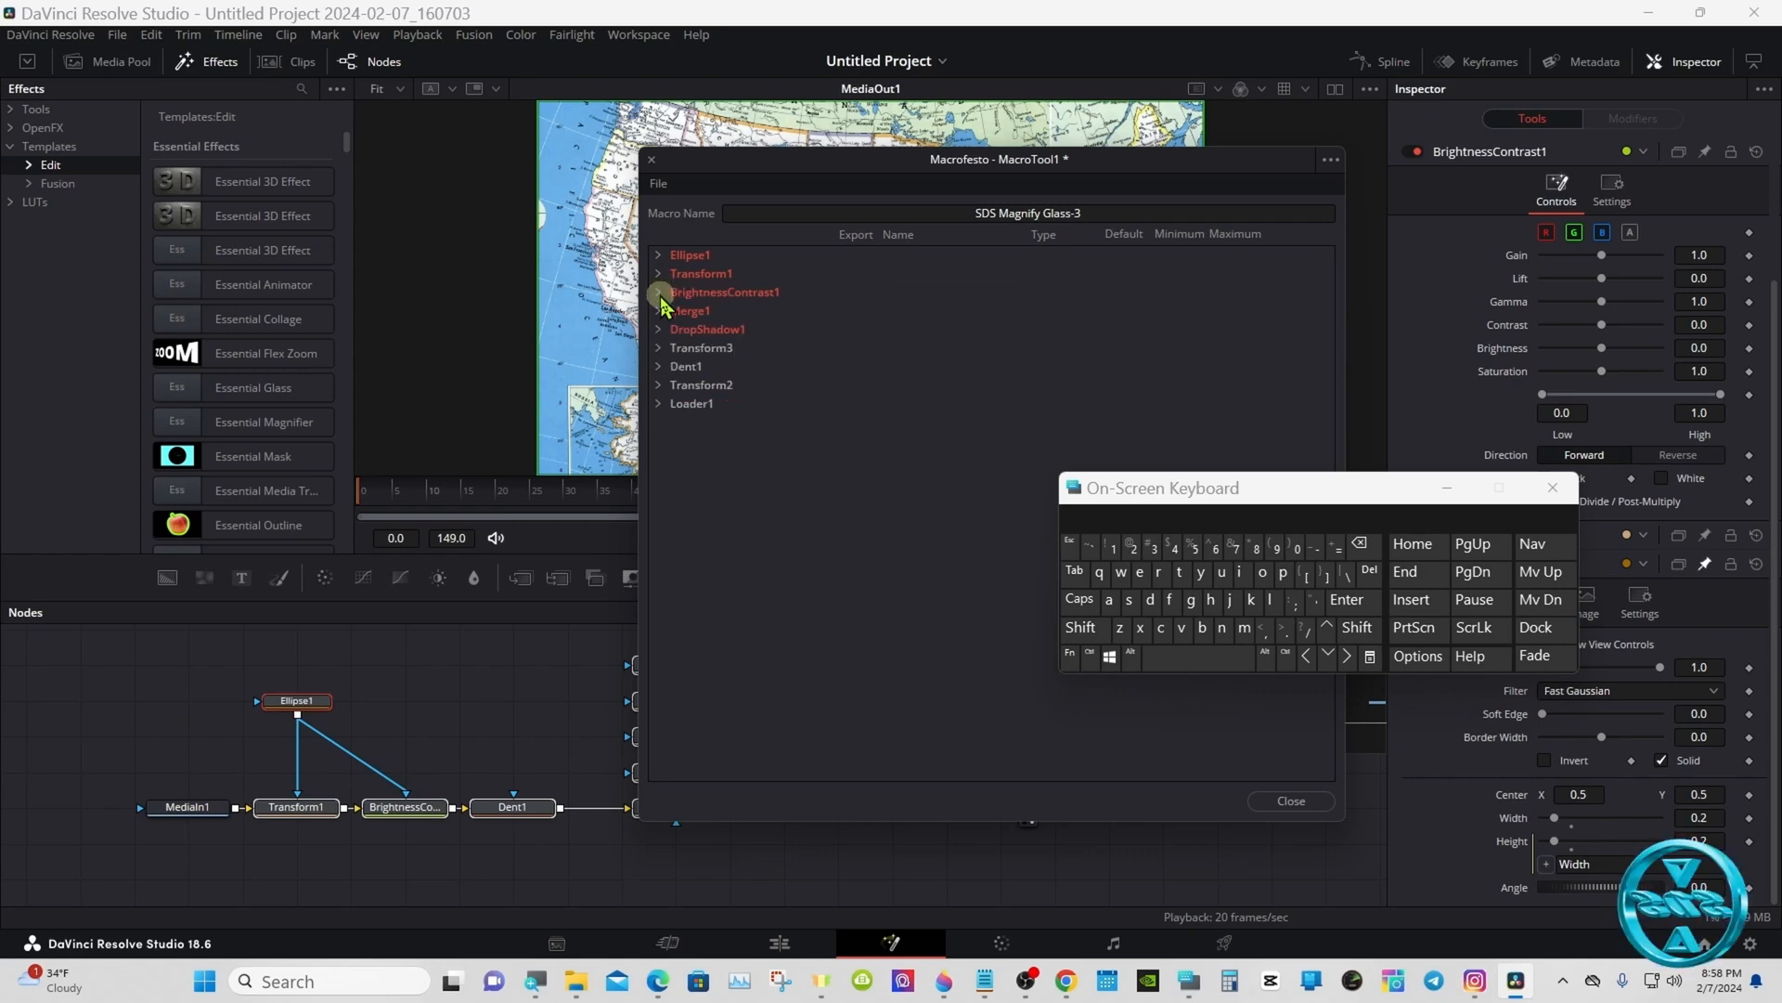
{"action": "left_click", "coordinate": [659, 293]}
{"action": "left_click", "coordinate": [659, 293]}
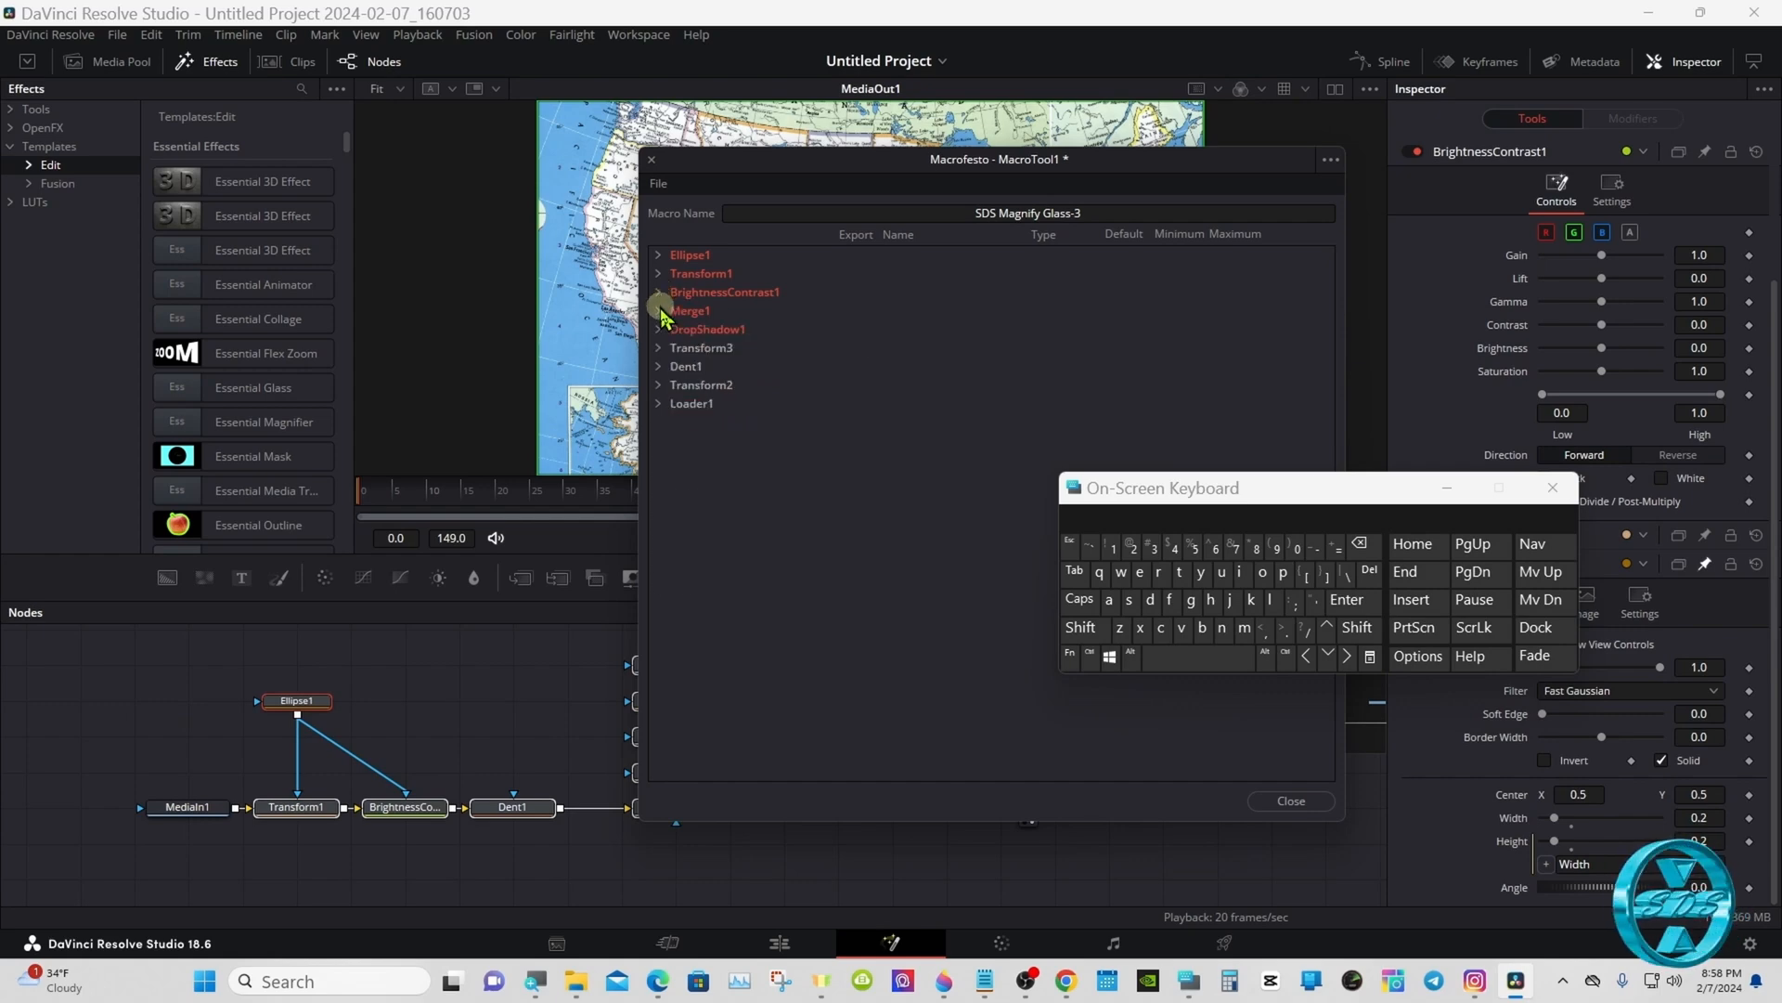
{"action": "left_click", "coordinate": [661, 312]}
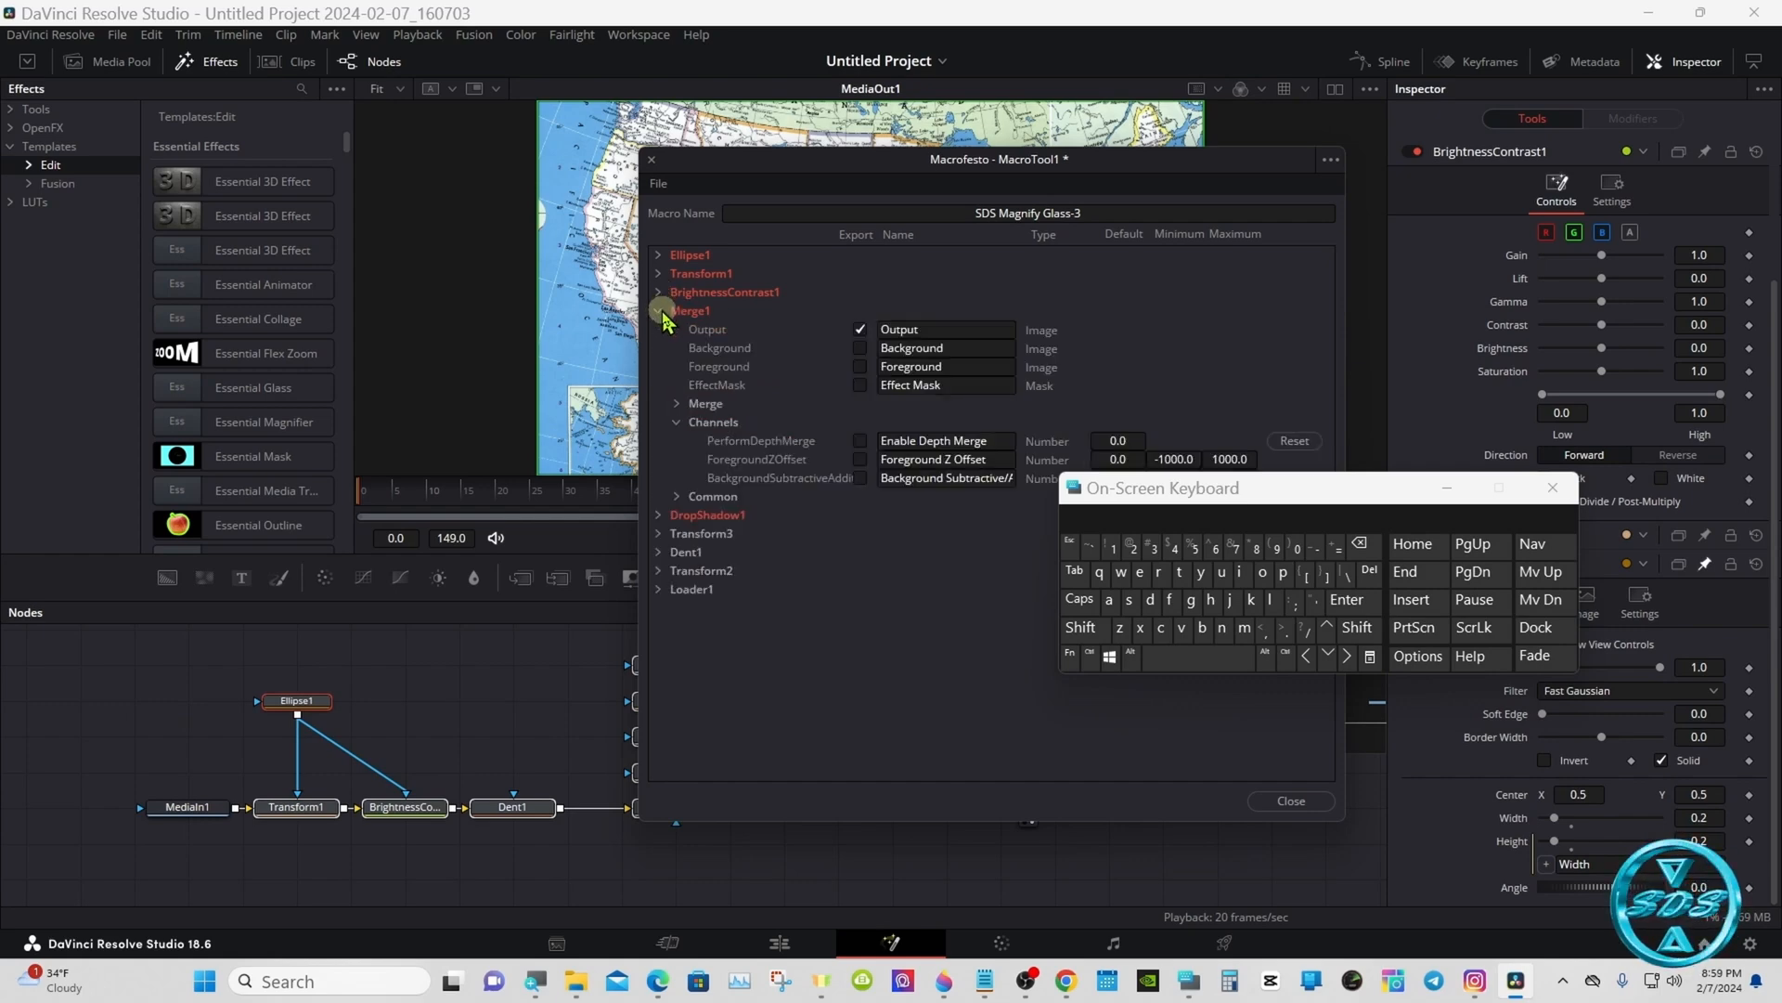
{"action": "left_click", "coordinate": [662, 314]}
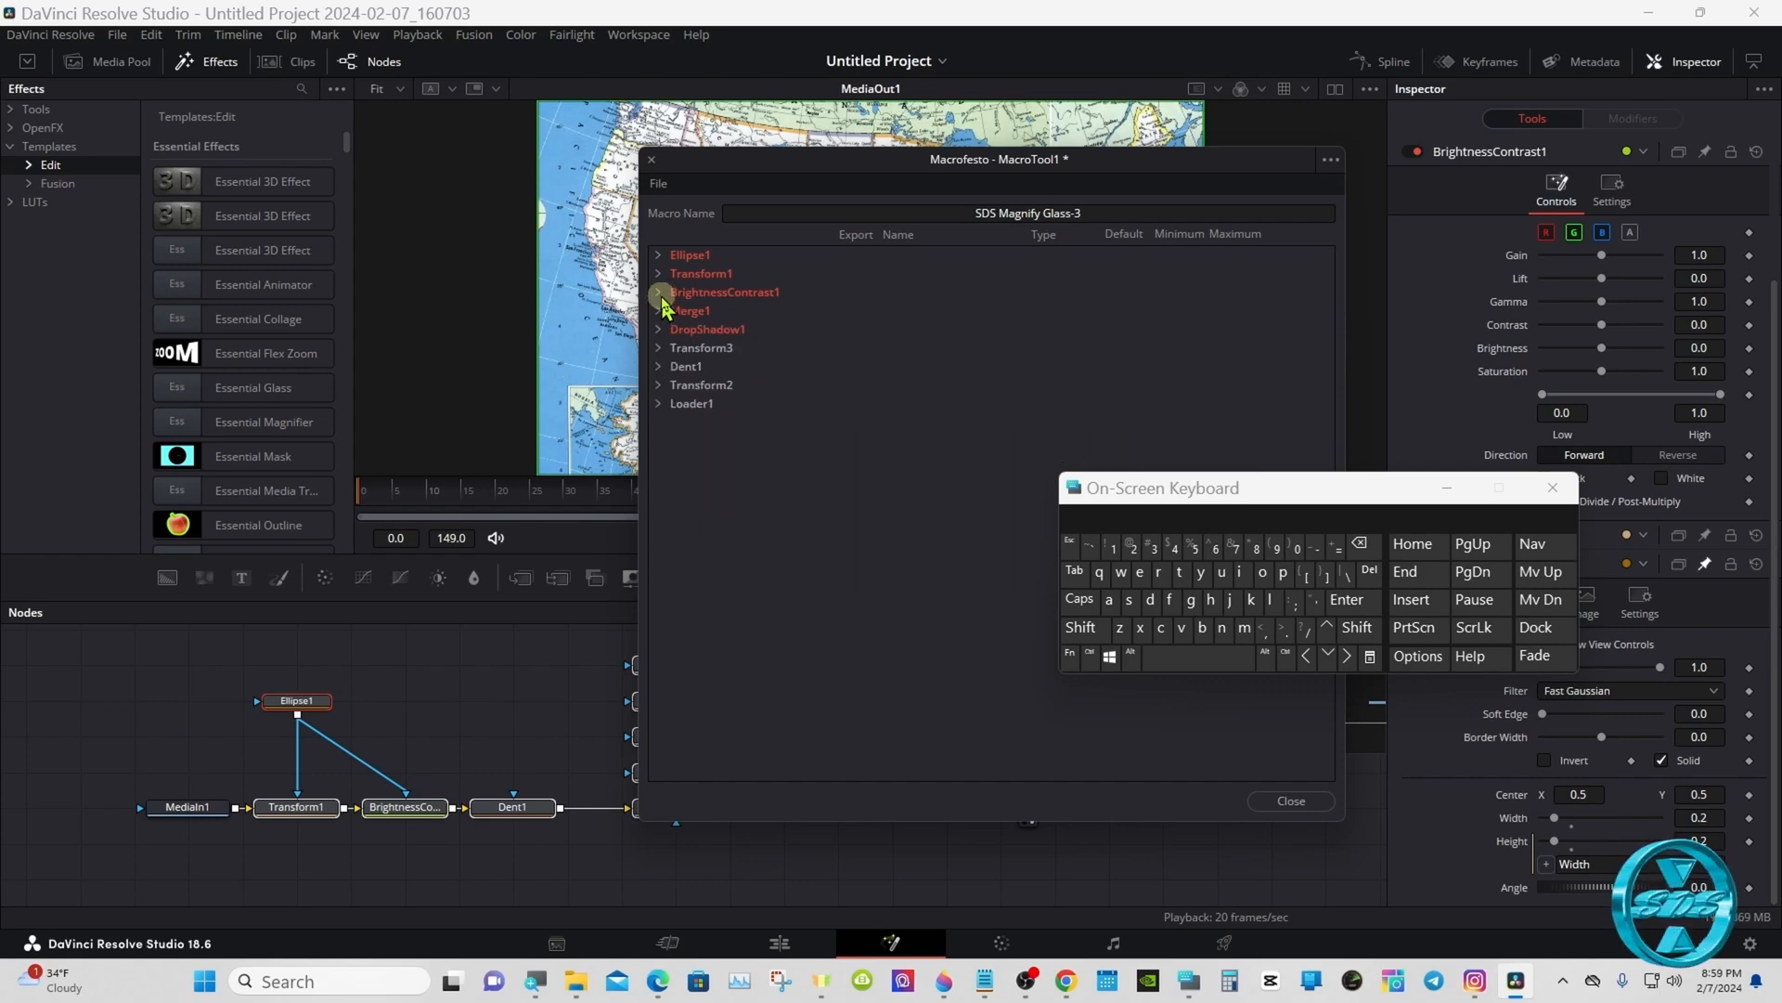
Save the SDS Magnify Glass-3 macro as a group in the creator's own effects folder under Templates > Edit > Effects, and close the macro editor
{"action": "left_click", "coordinate": [661, 184]}
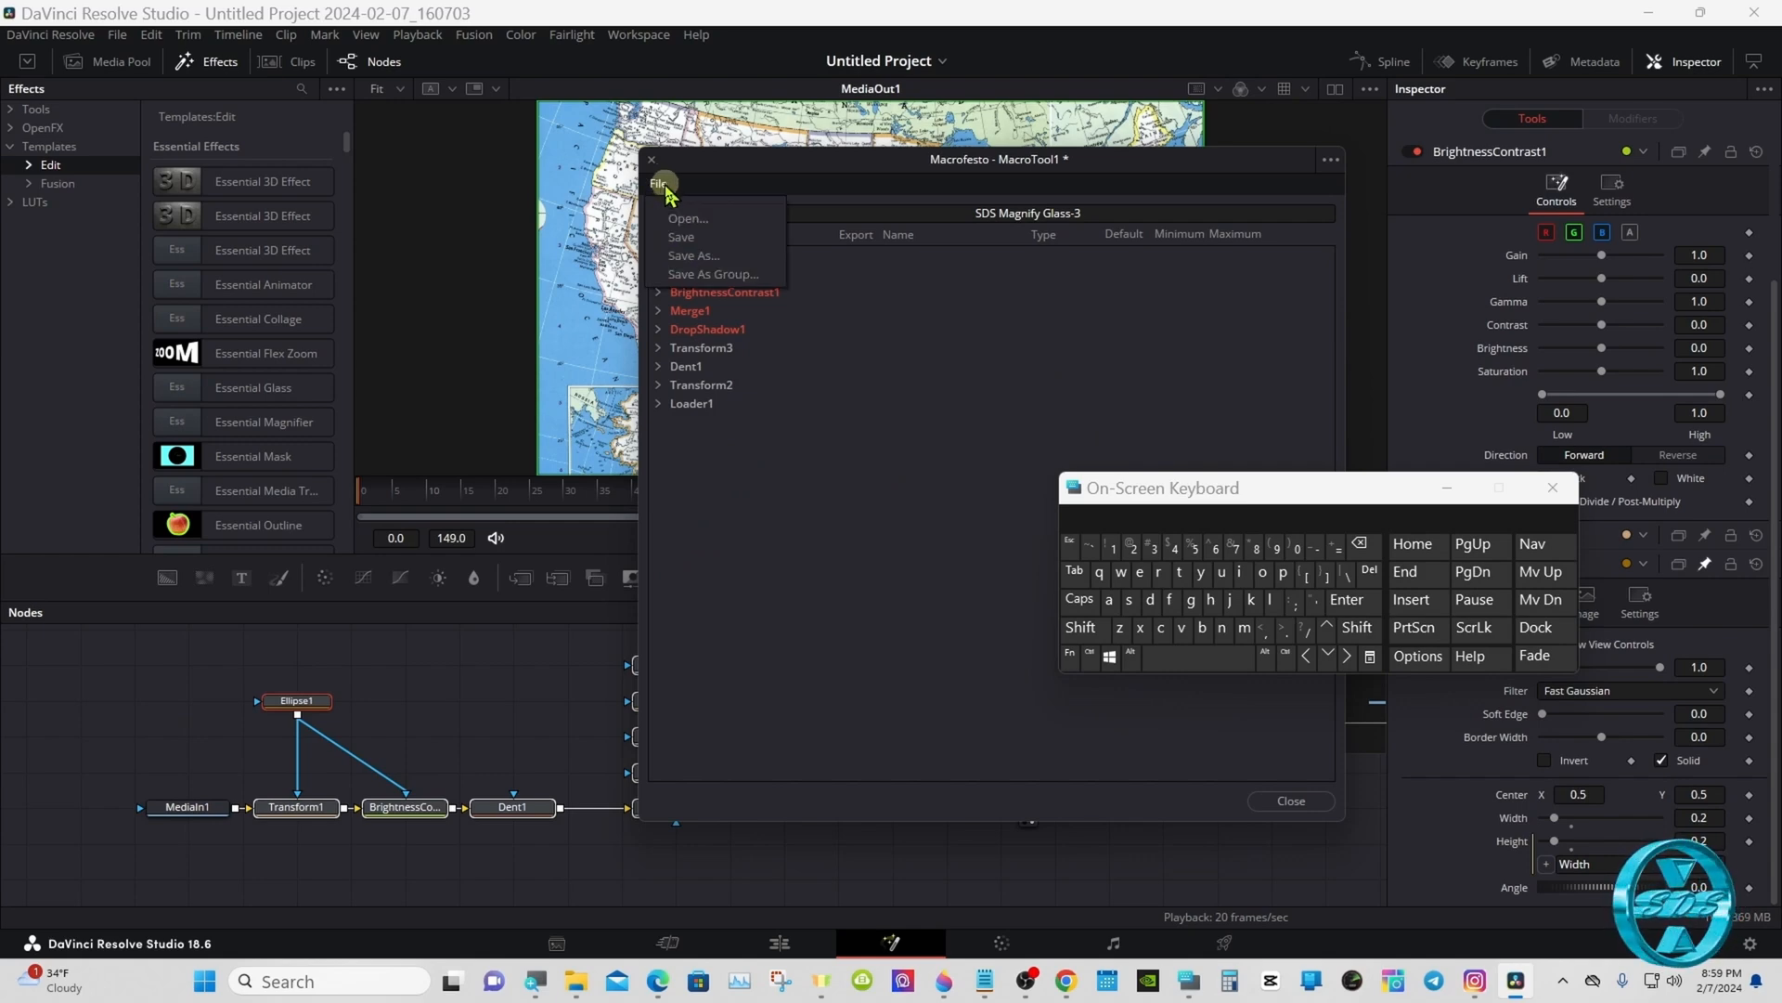
{"action": "left_click", "coordinate": [734, 274]}
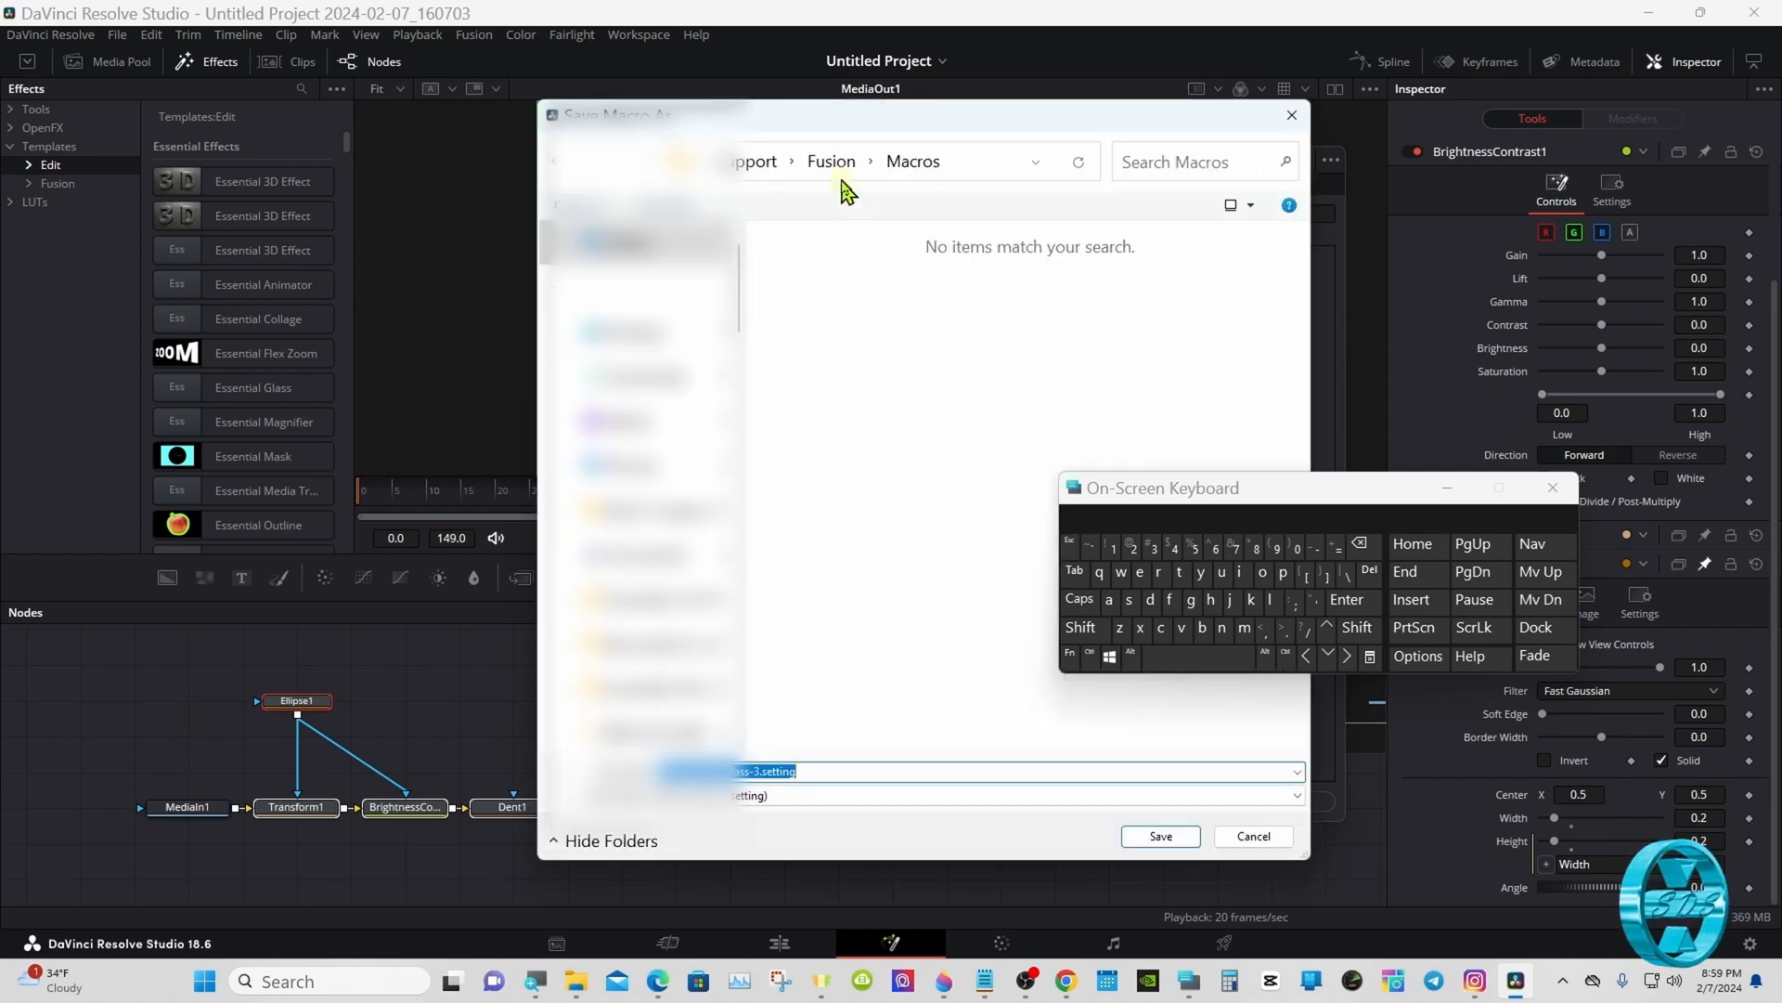
{"action": "left_click", "coordinate": [843, 180]}
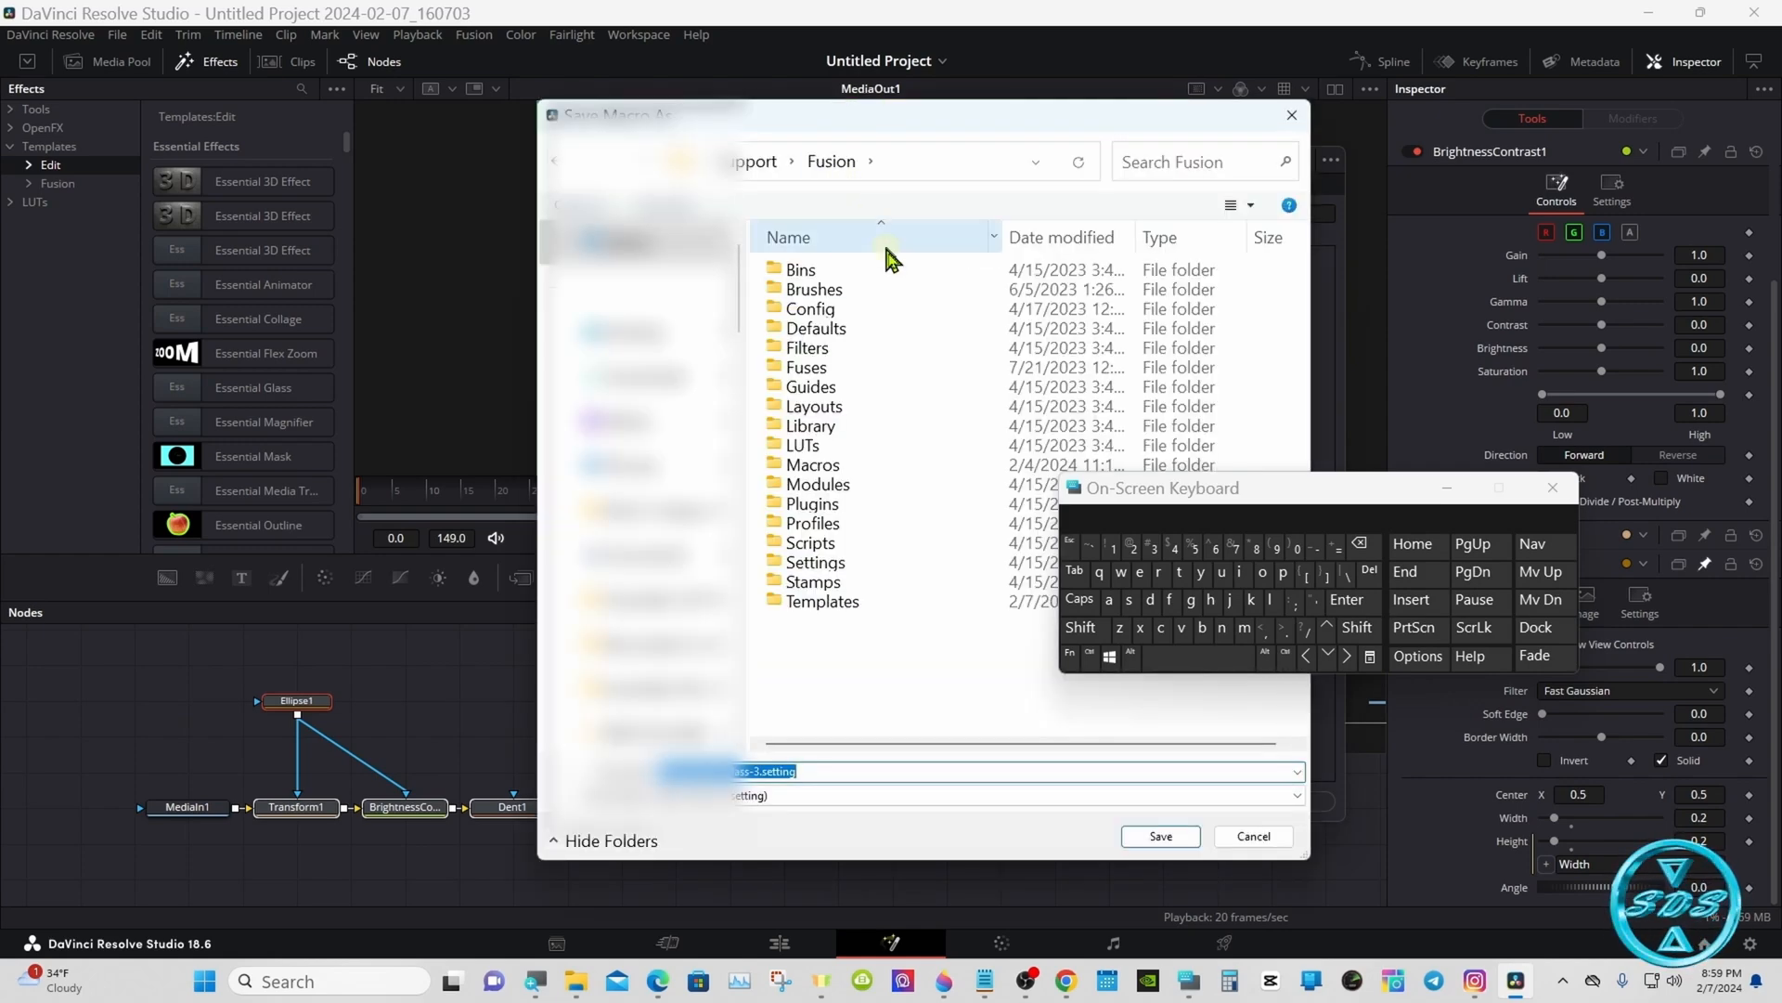
{"action": "left_click_drag", "start_coordinate": [1134, 493], "coordinate": [1338, 494]}
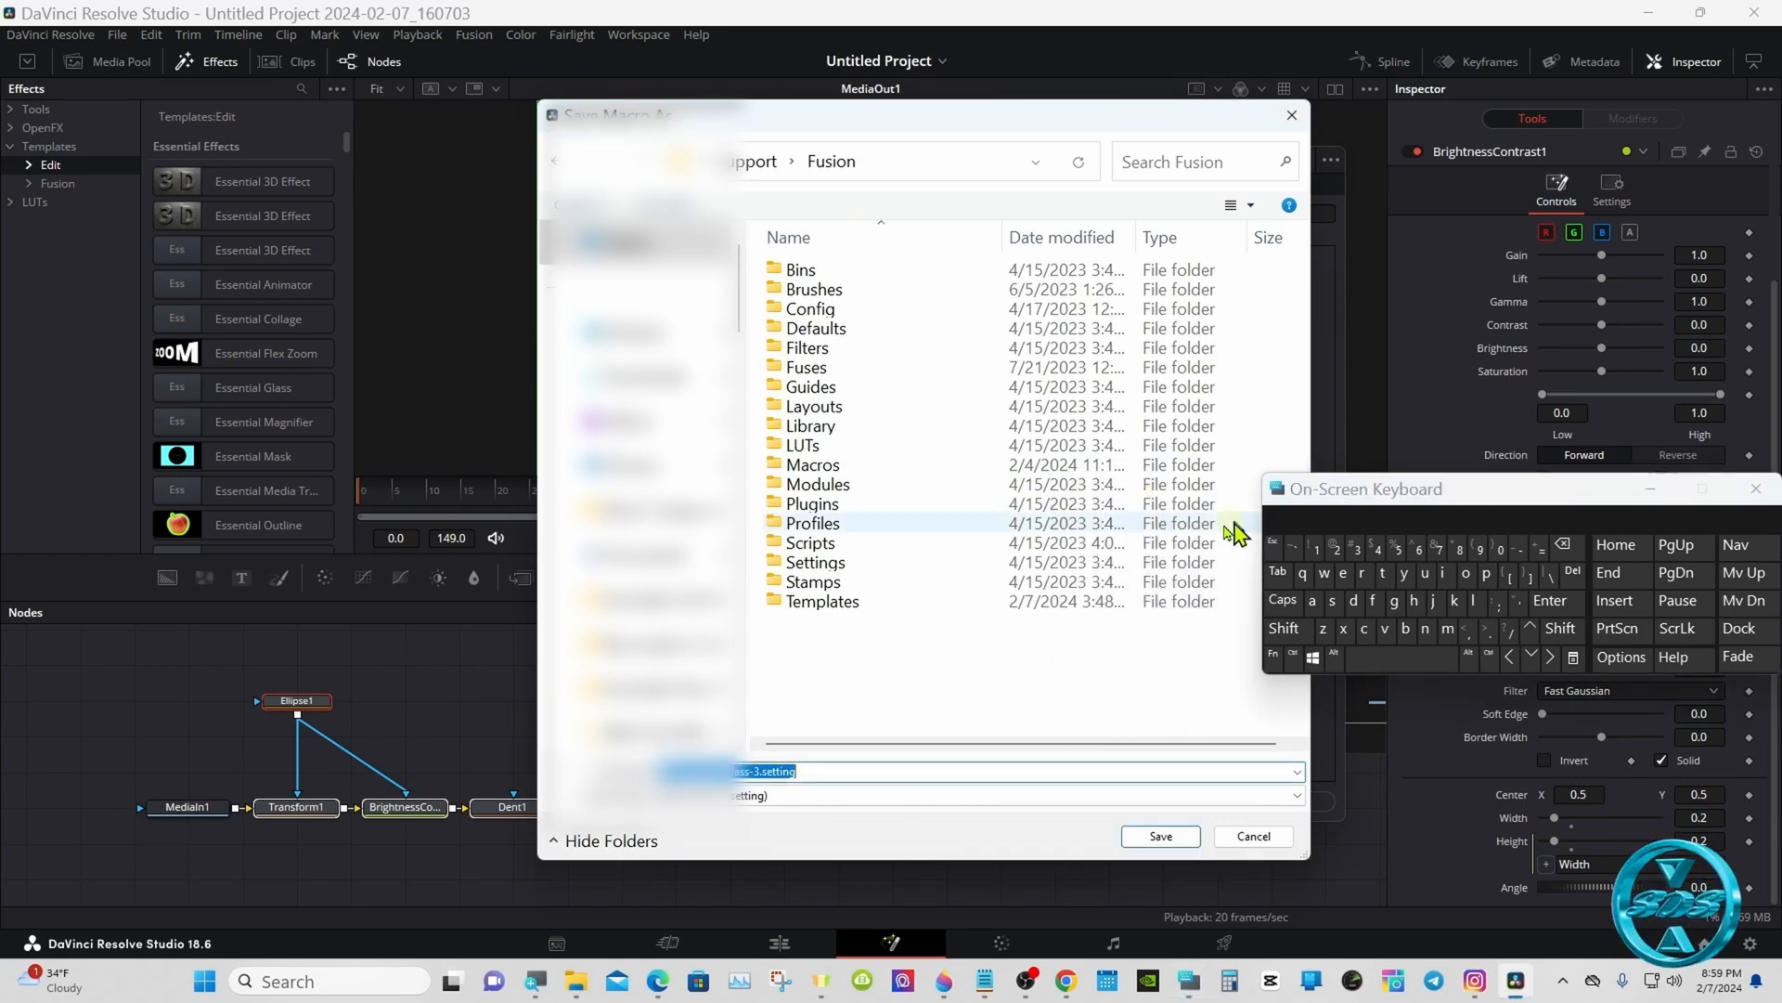
{"action": "double_click", "coordinate": [938, 605]}
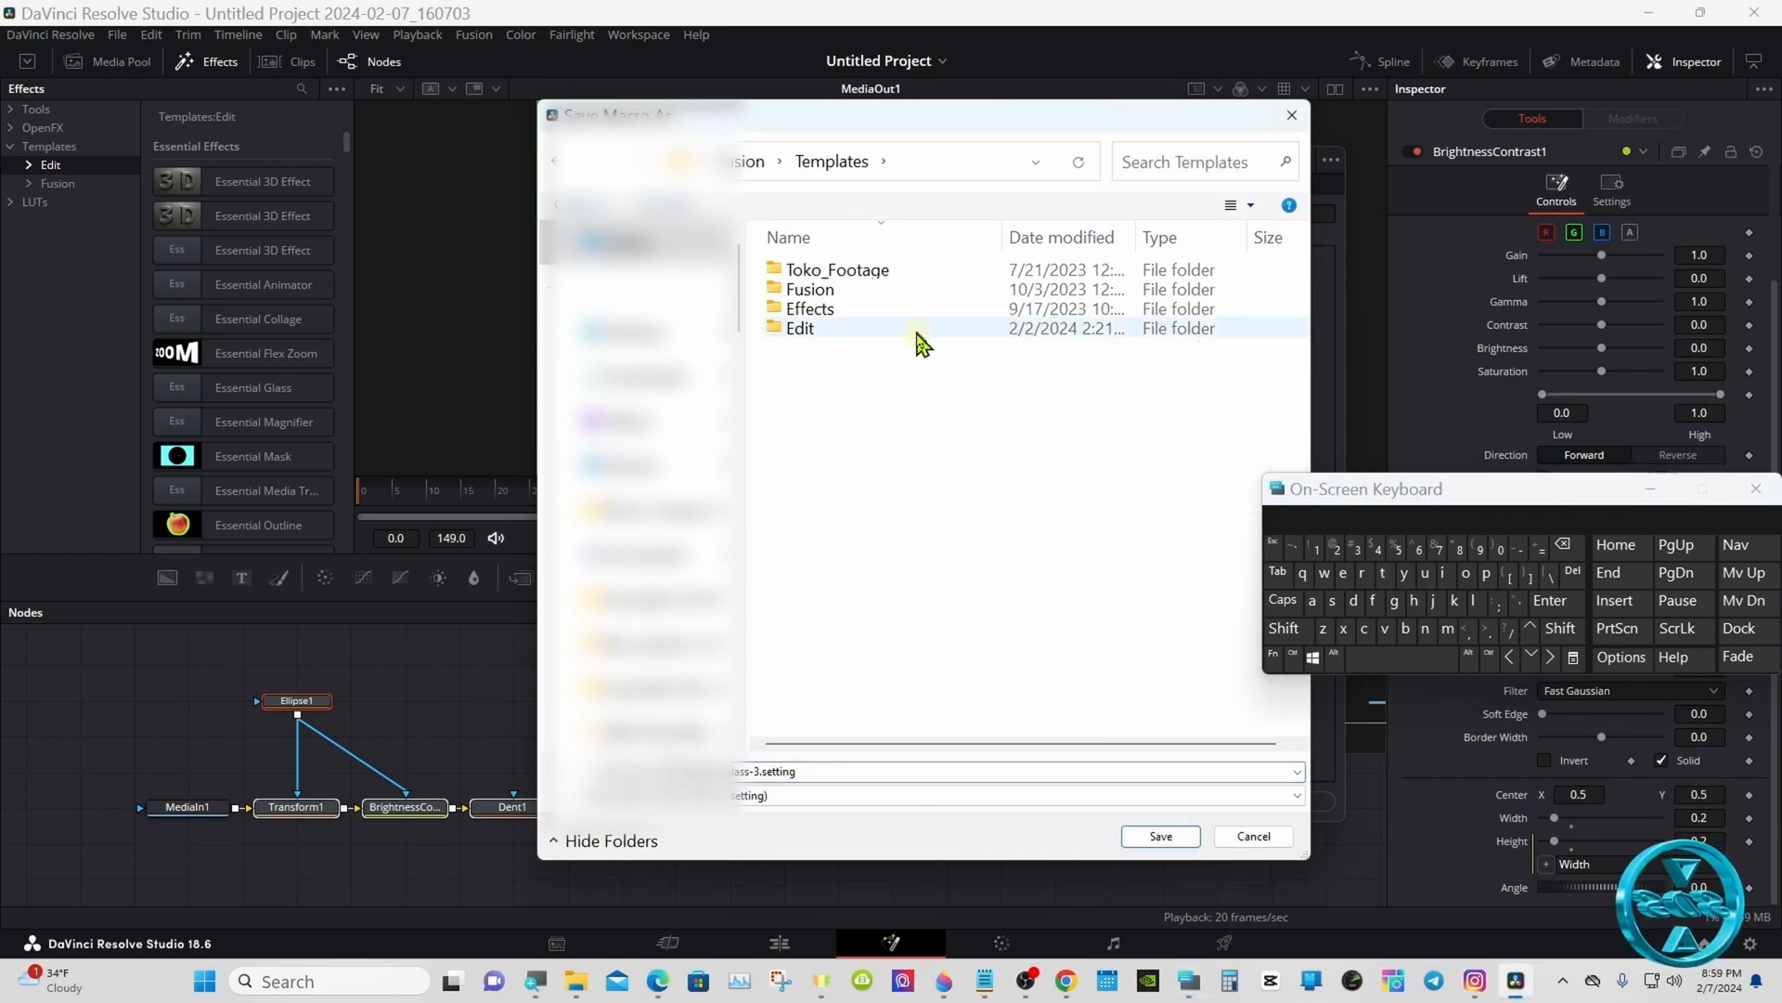
{"action": "left_click", "coordinate": [922, 334]}
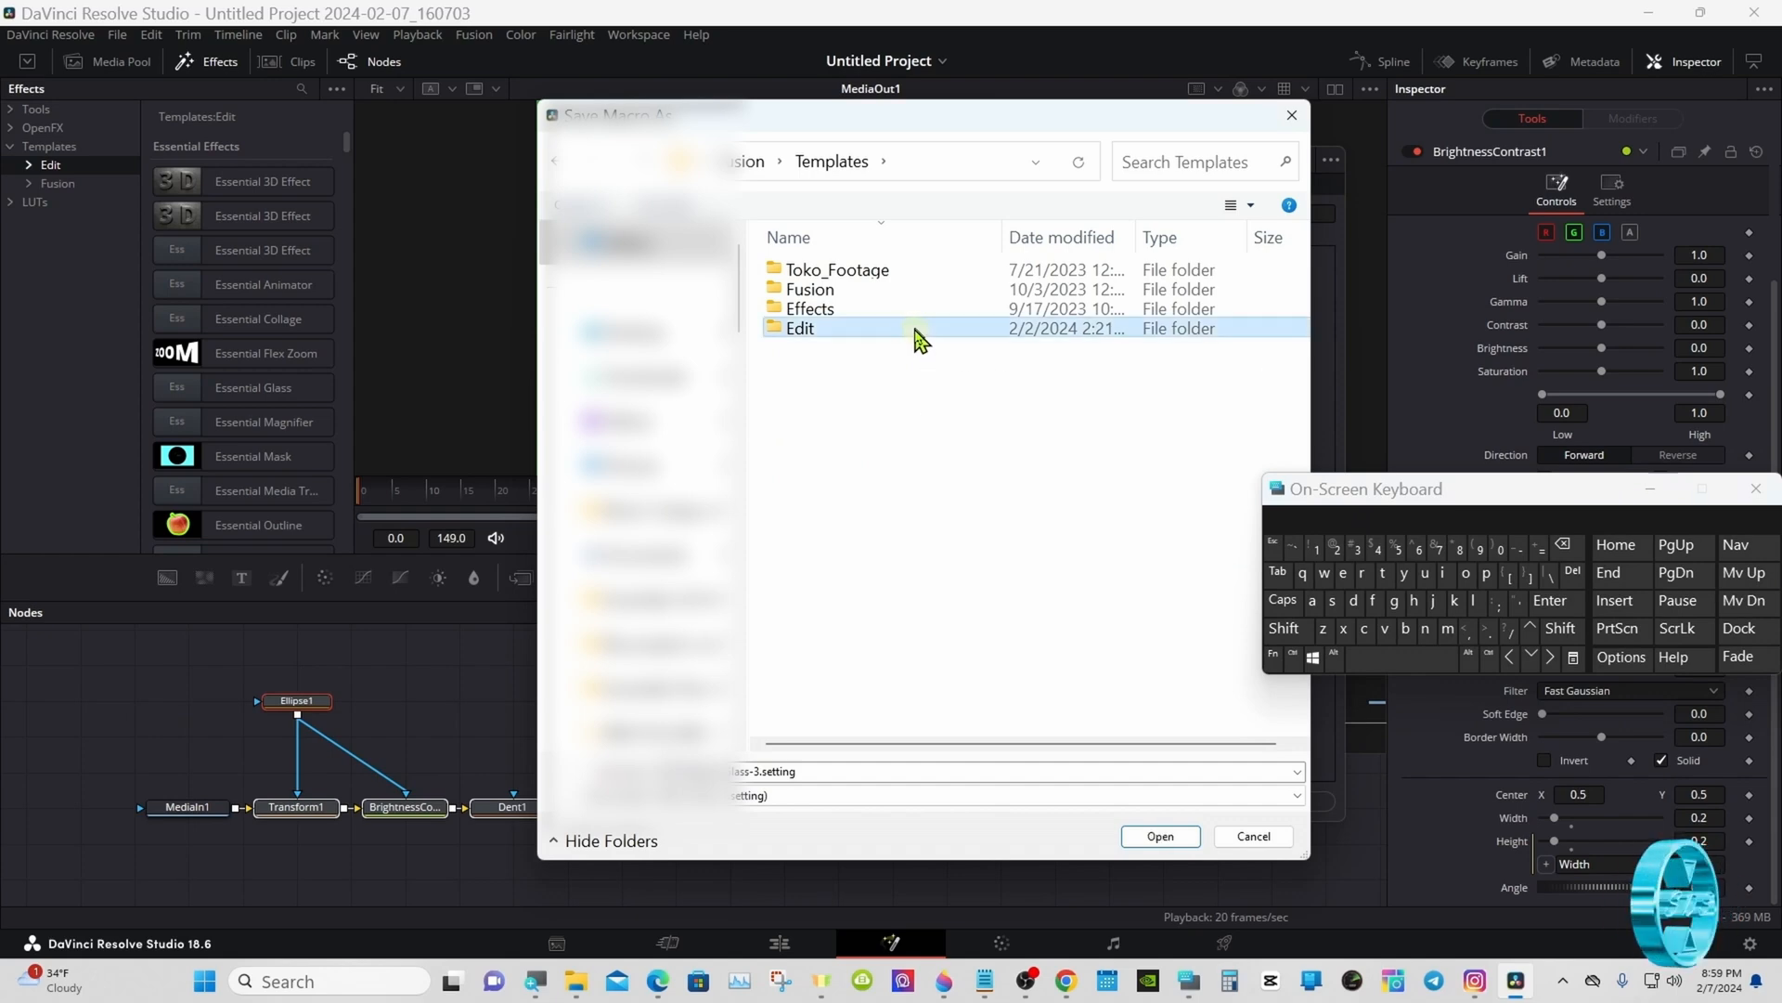
{"action": "double_click", "coordinate": [919, 335]}
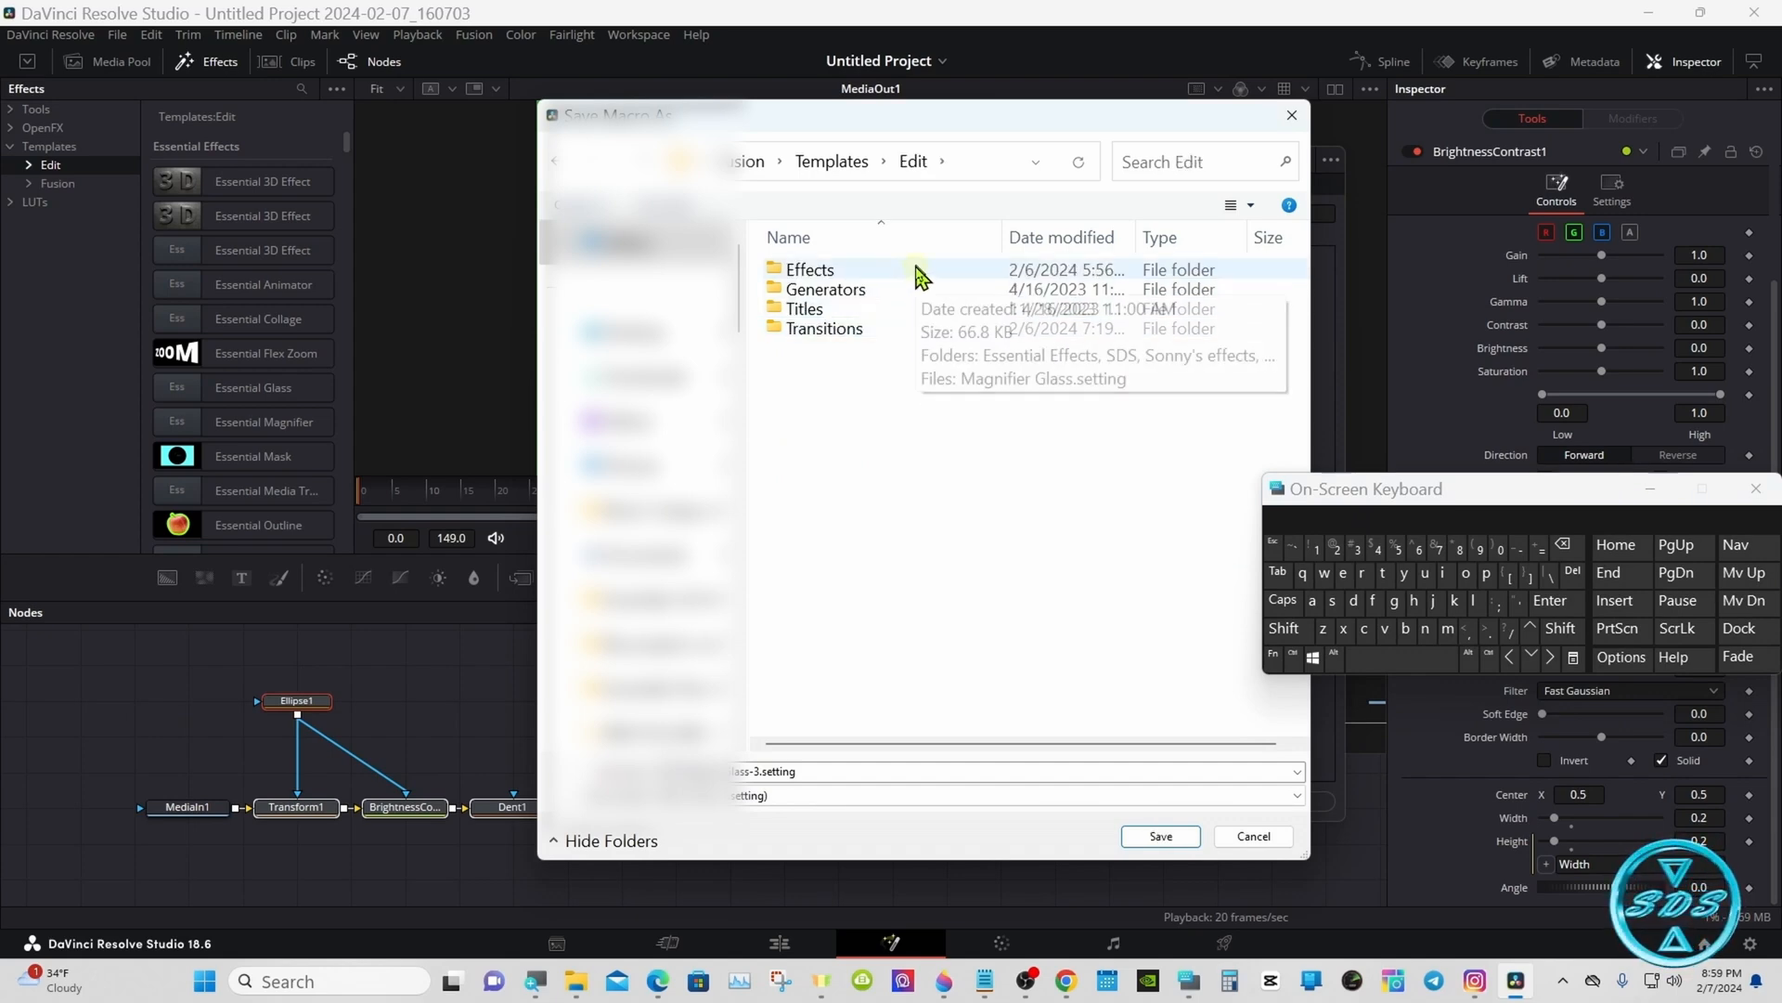
{"action": "double_click", "coordinate": [919, 275]}
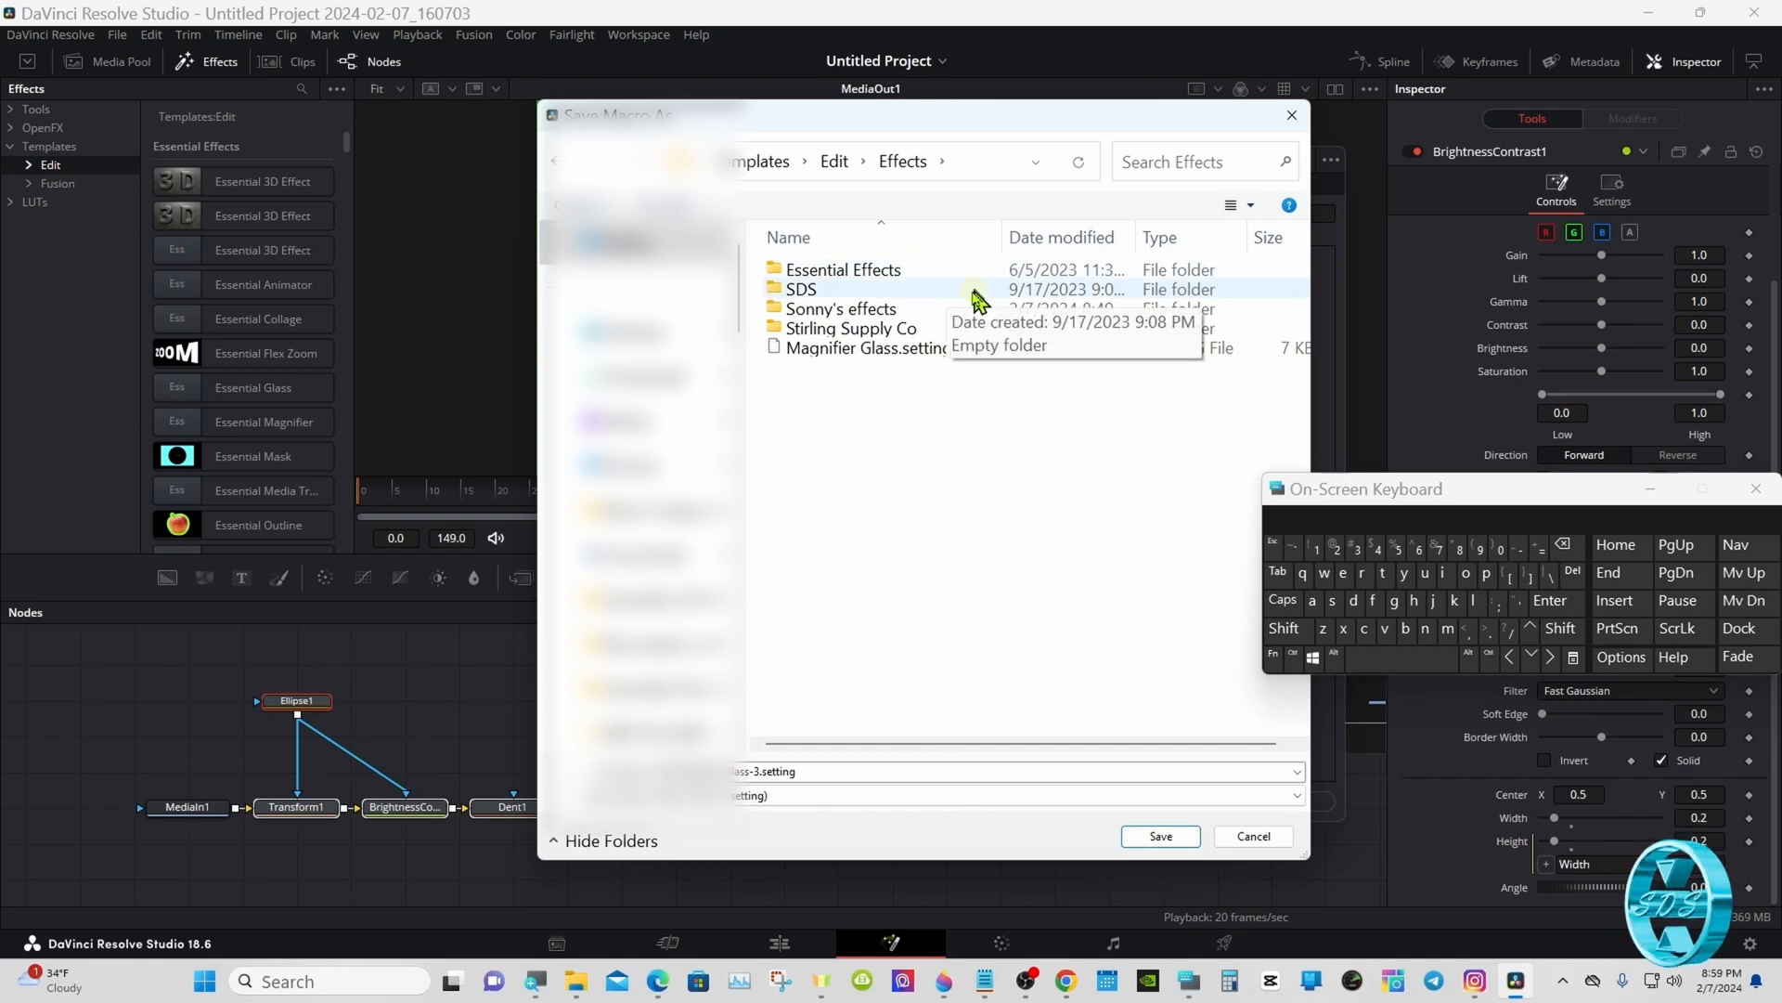
{"action": "double_click", "coordinate": [945, 310]}
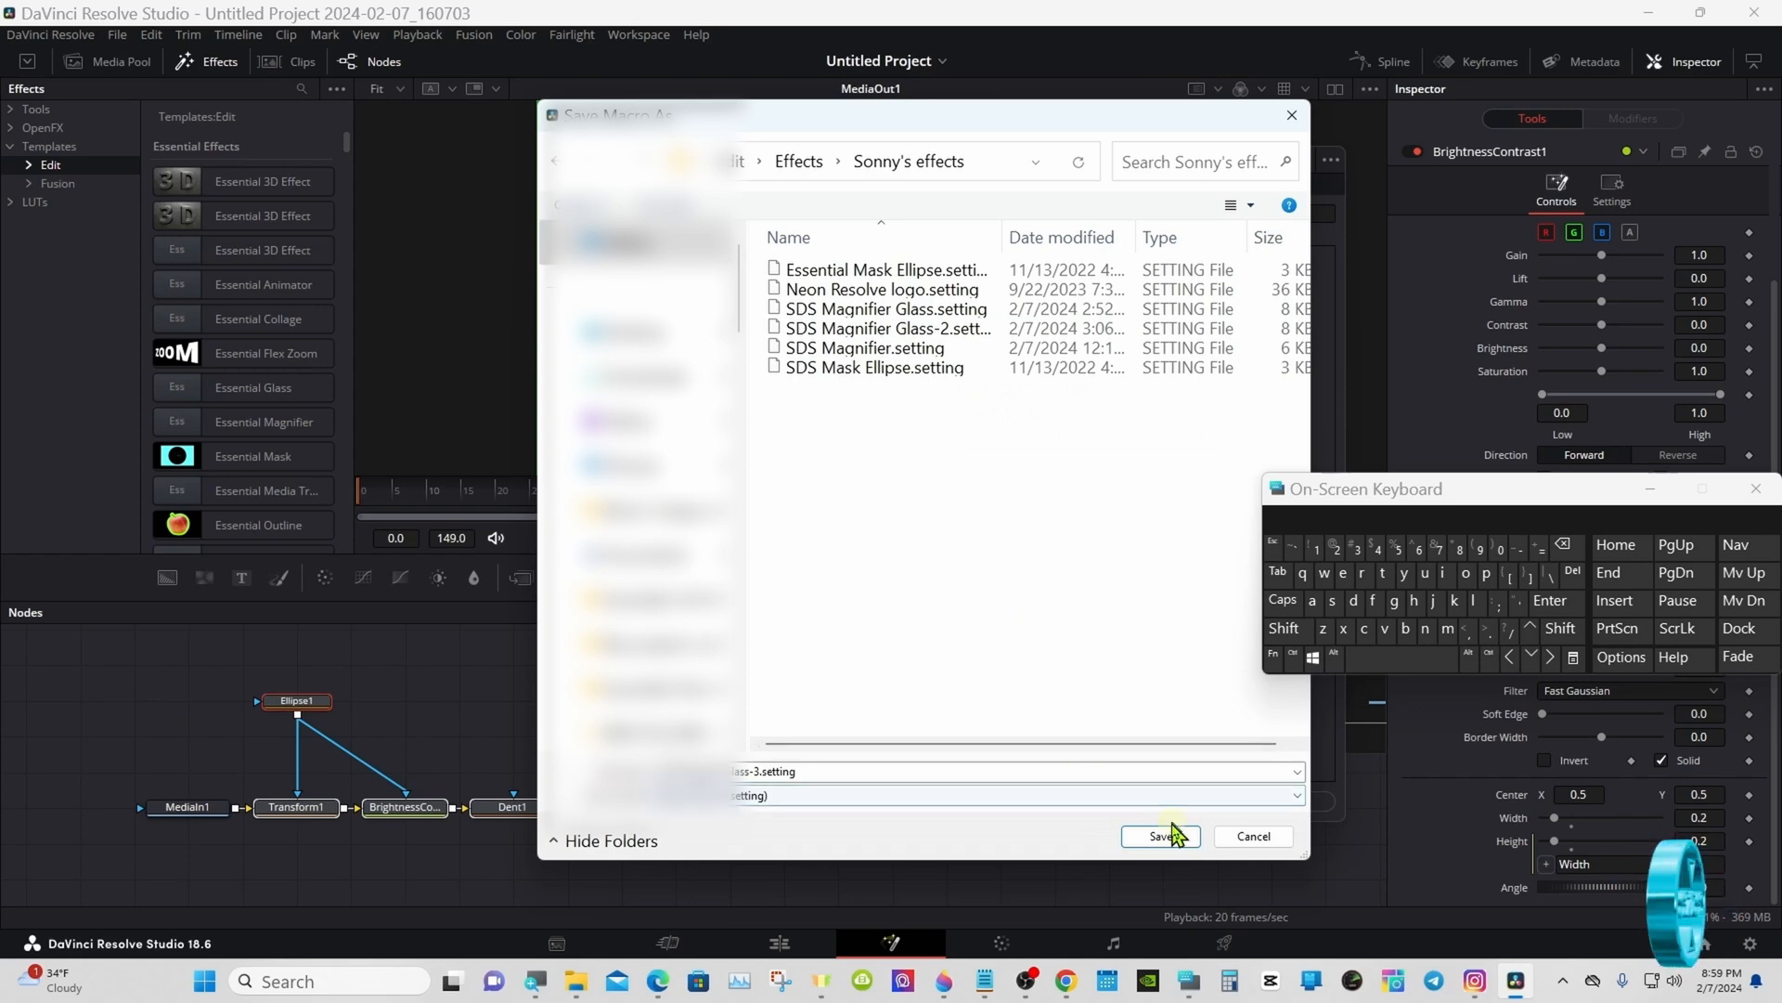
{"action": "left_click", "coordinate": [1172, 832]}
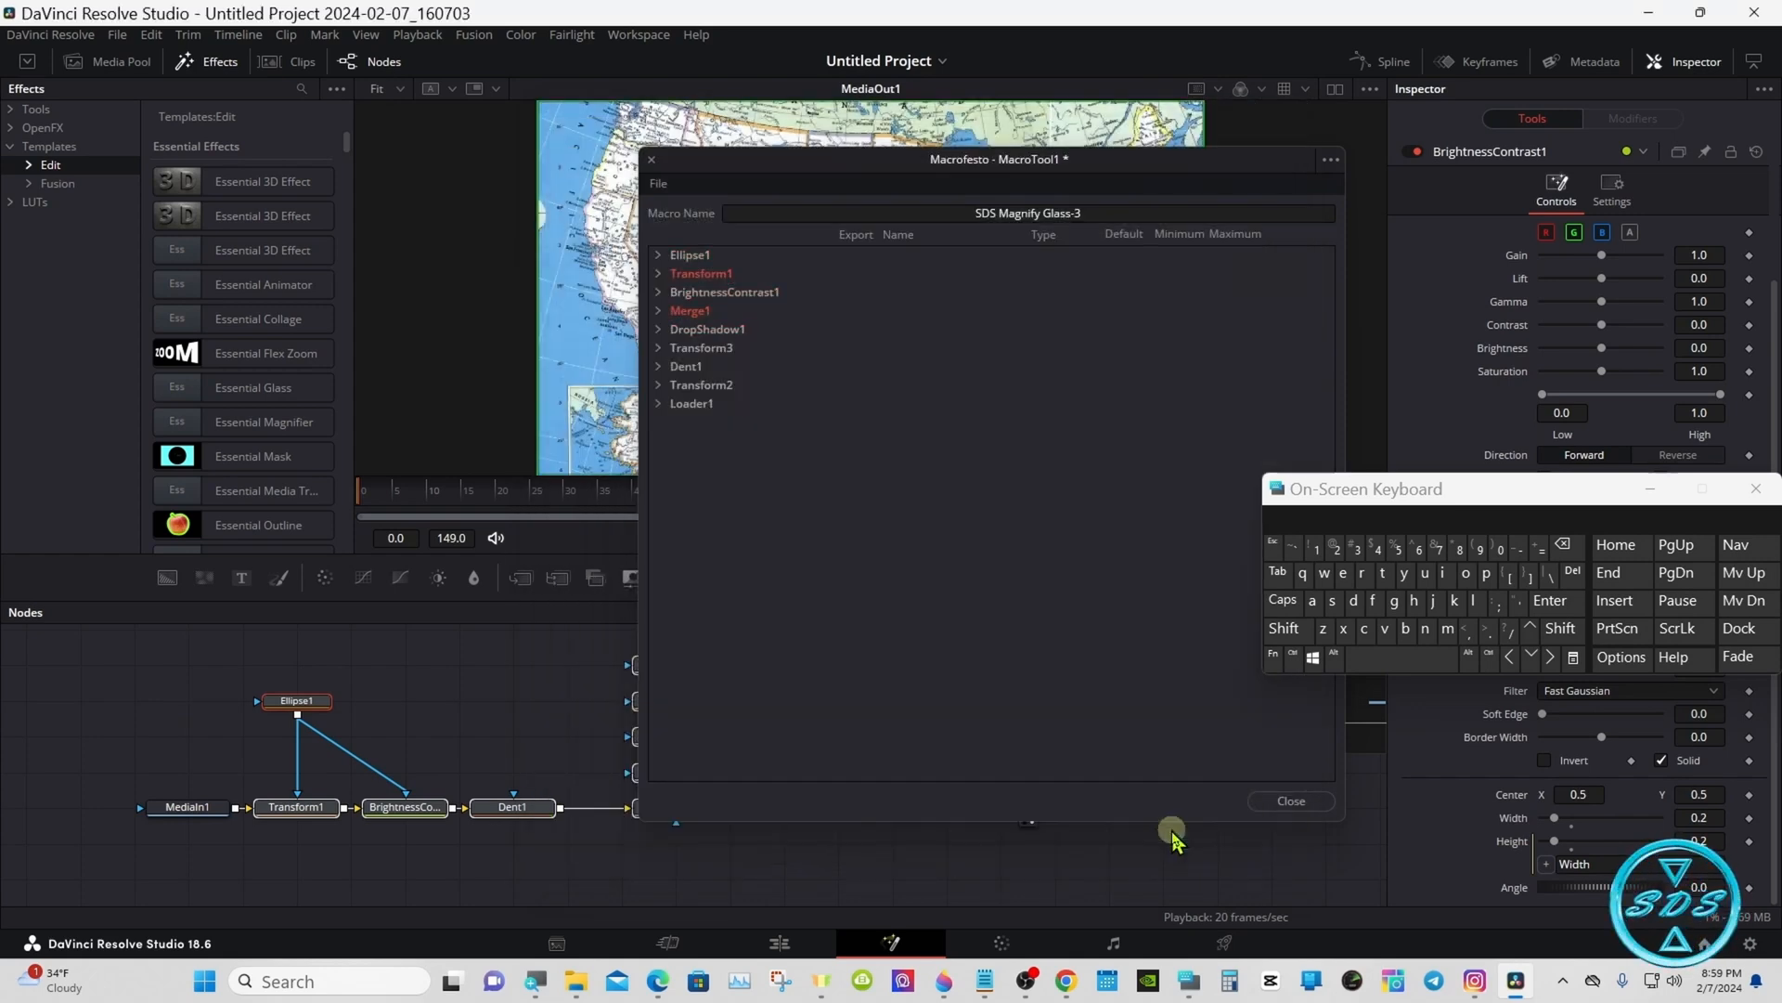
{"action": "left_click", "coordinate": [1267, 804]}
{"action": "left_click", "coordinate": [939, 743]}
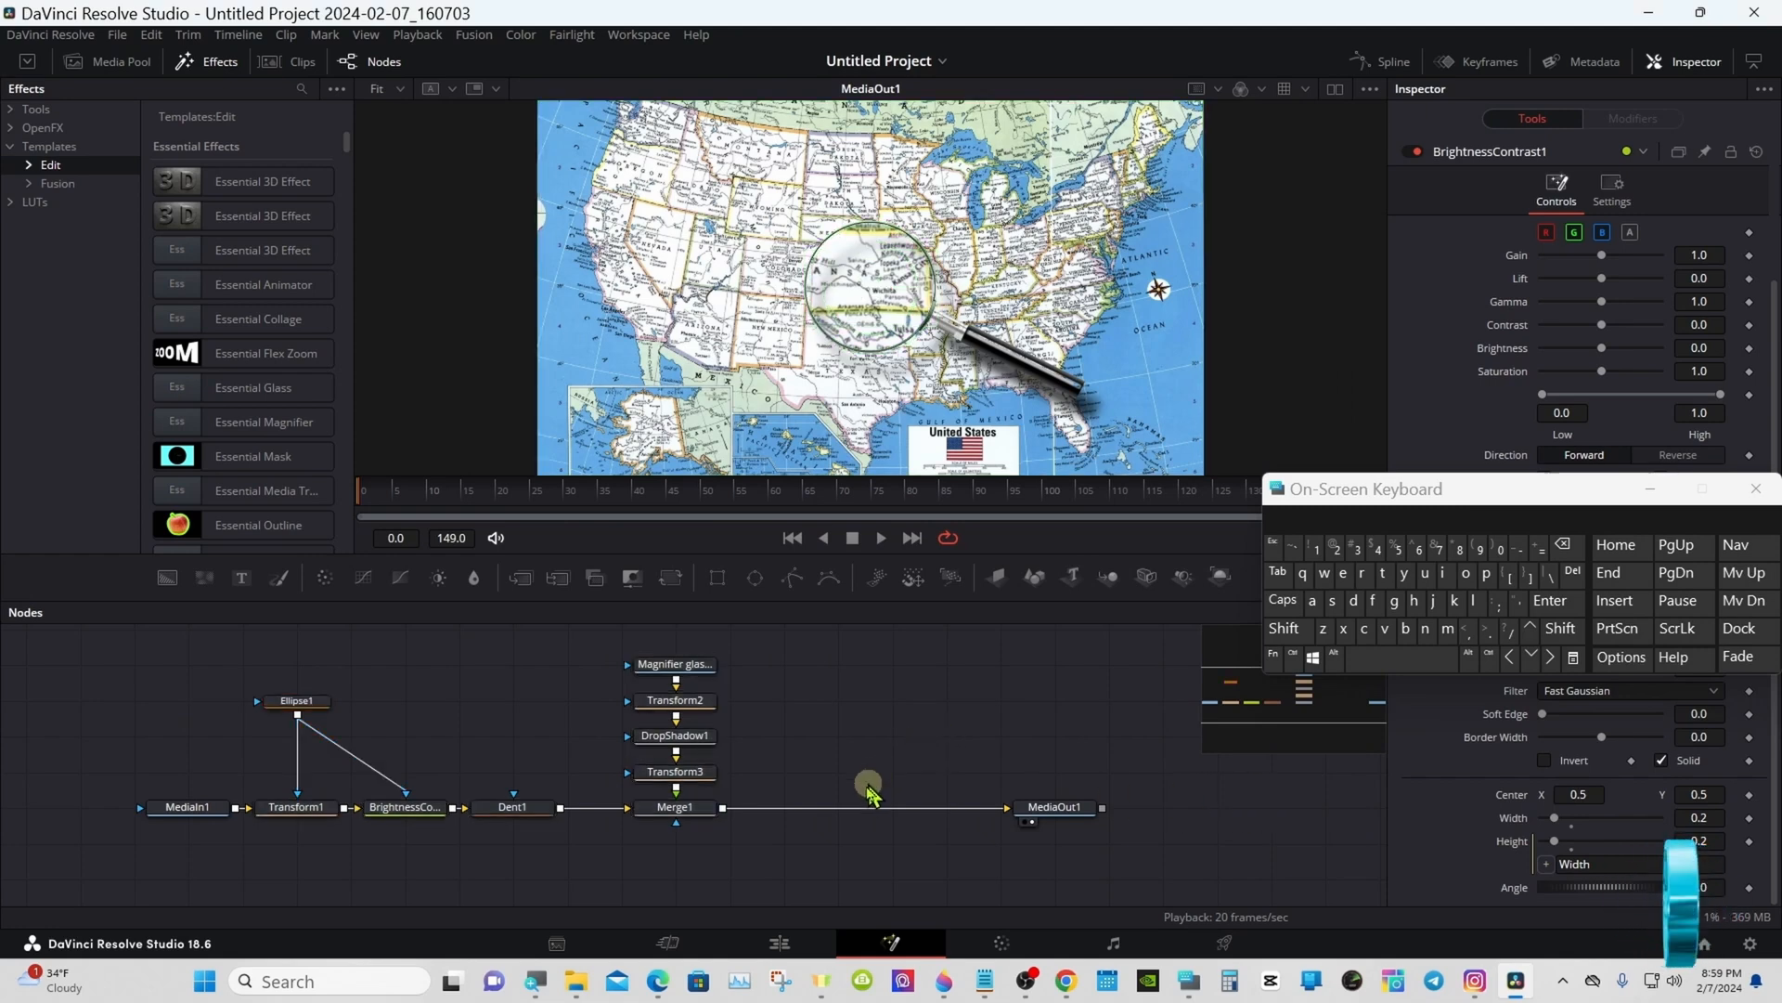
Switch to the Edit page, minimize the on-screen keyboard, and apply the SDS Magnify Glass-3 effect to the second Map#1.png clip
{"action": "left_click", "coordinate": [778, 942]}
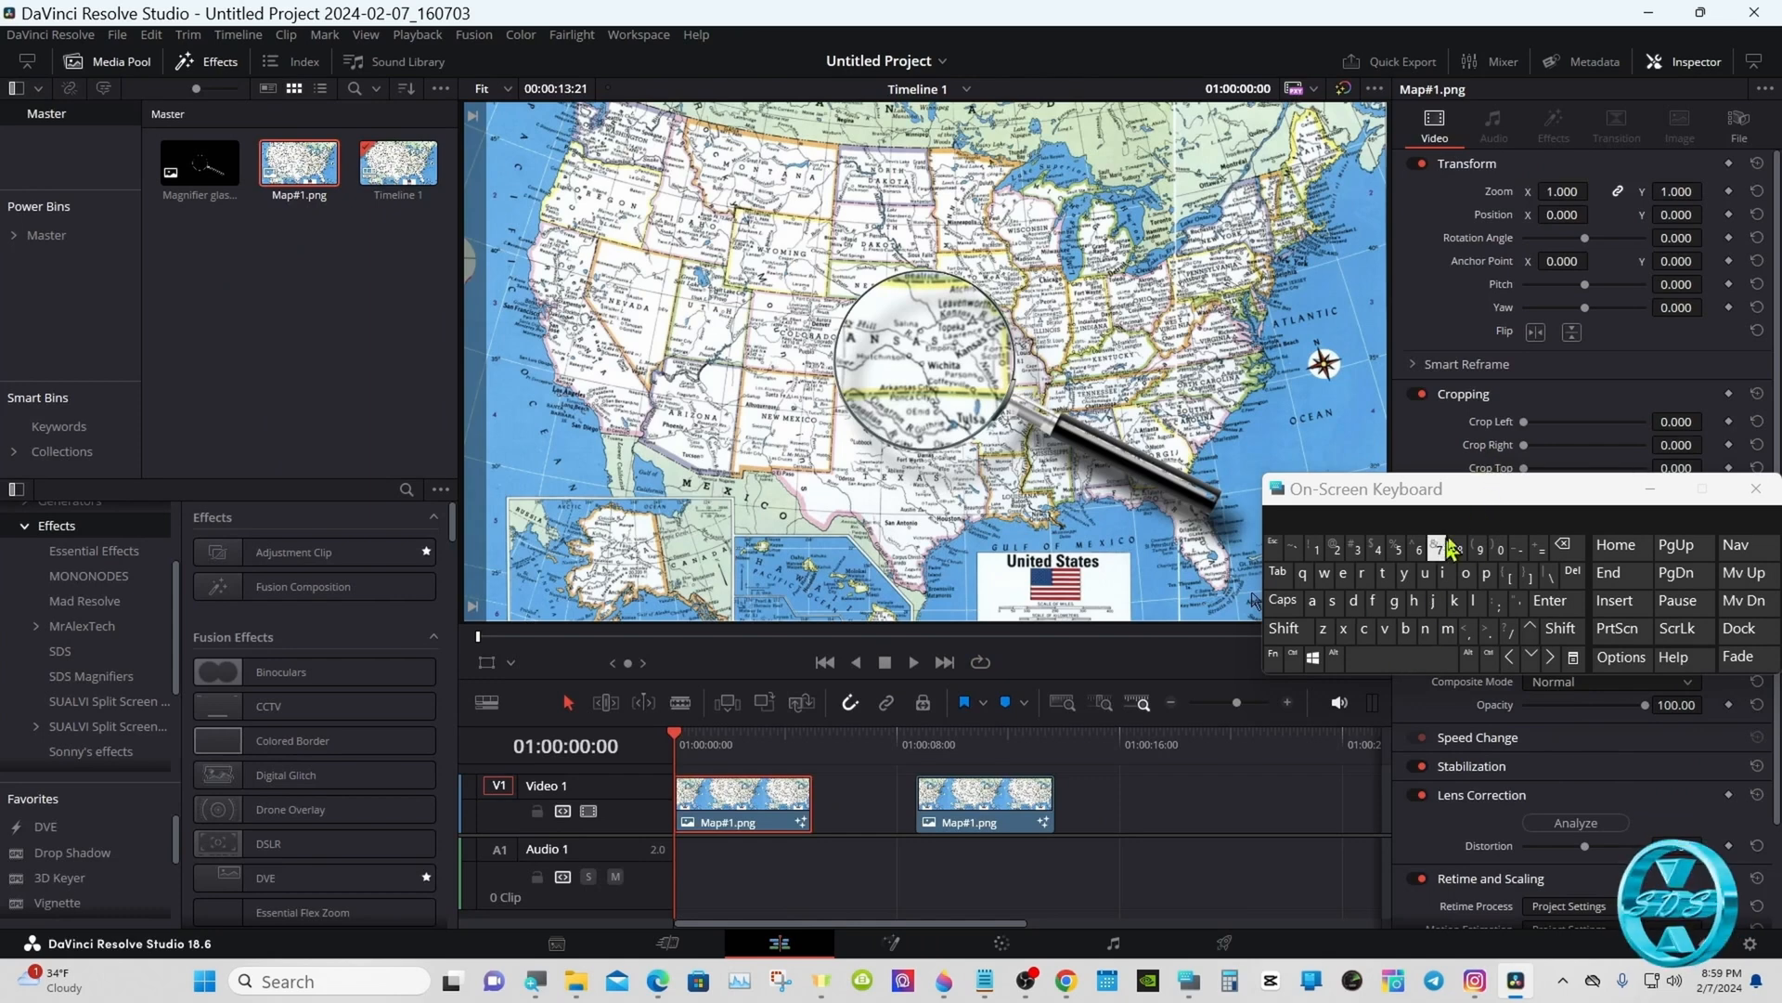
{"action": "left_click_drag", "start_coordinate": [1485, 494], "coordinate": [1351, 626]}
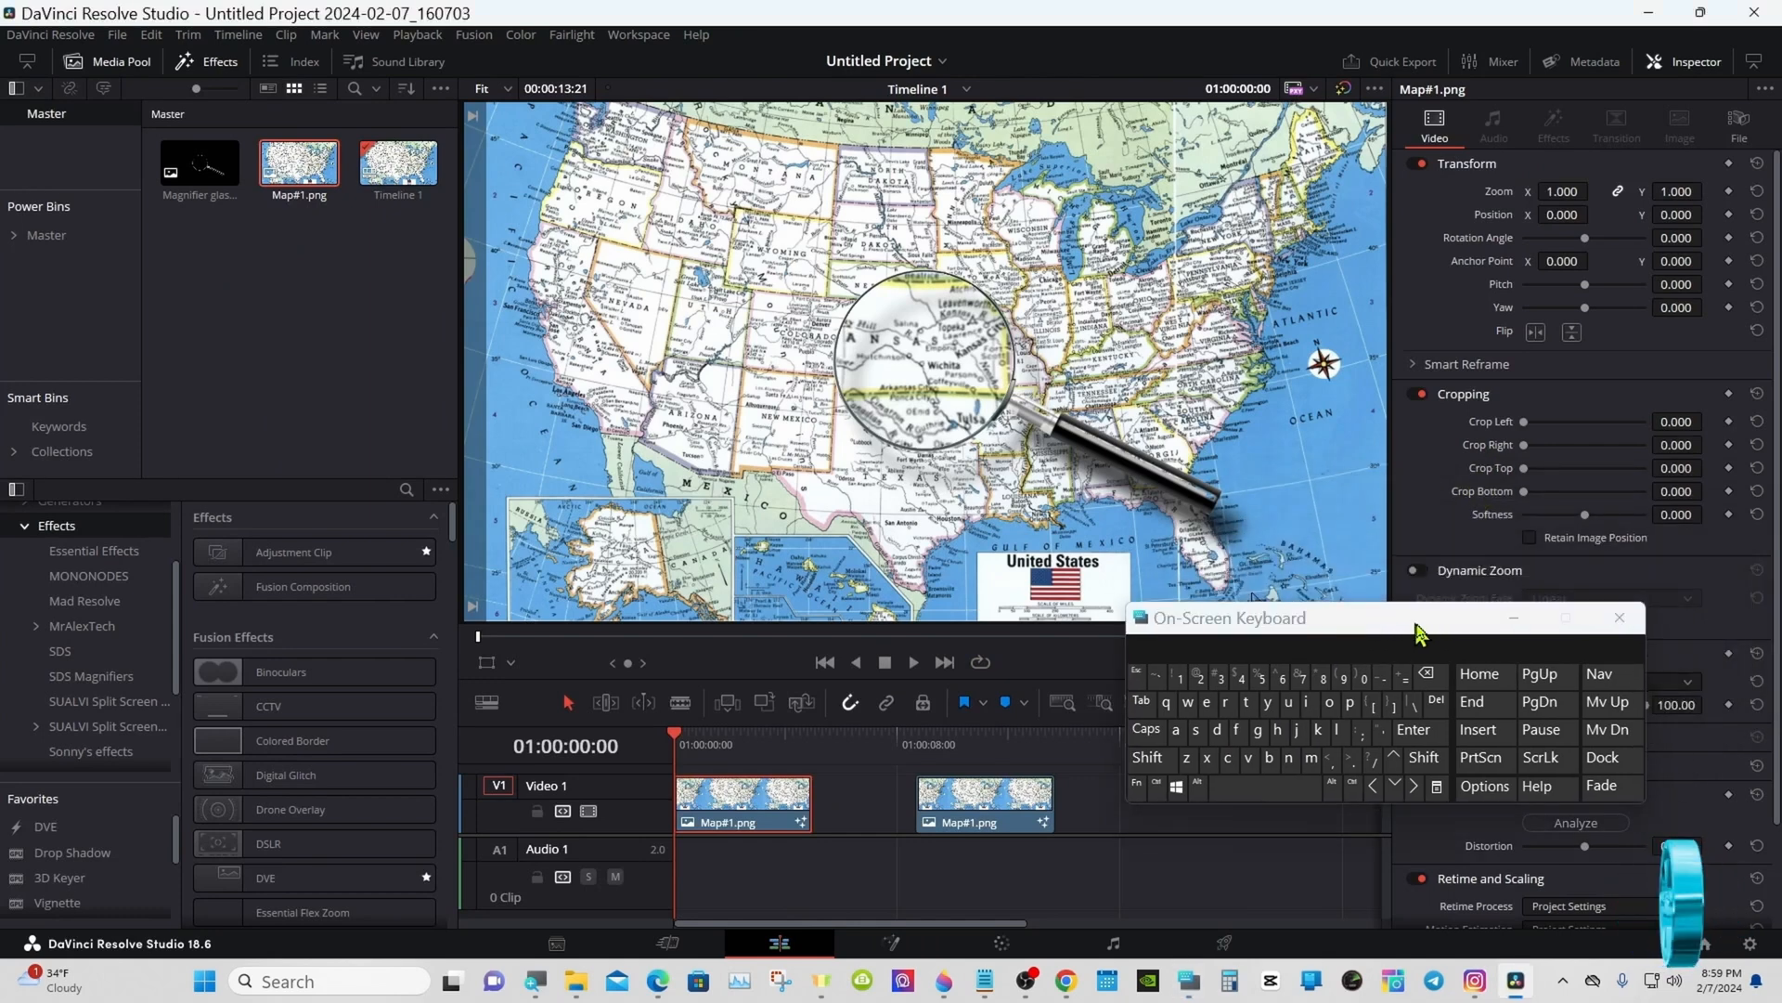
{"action": "left_click", "coordinate": [1514, 617]}
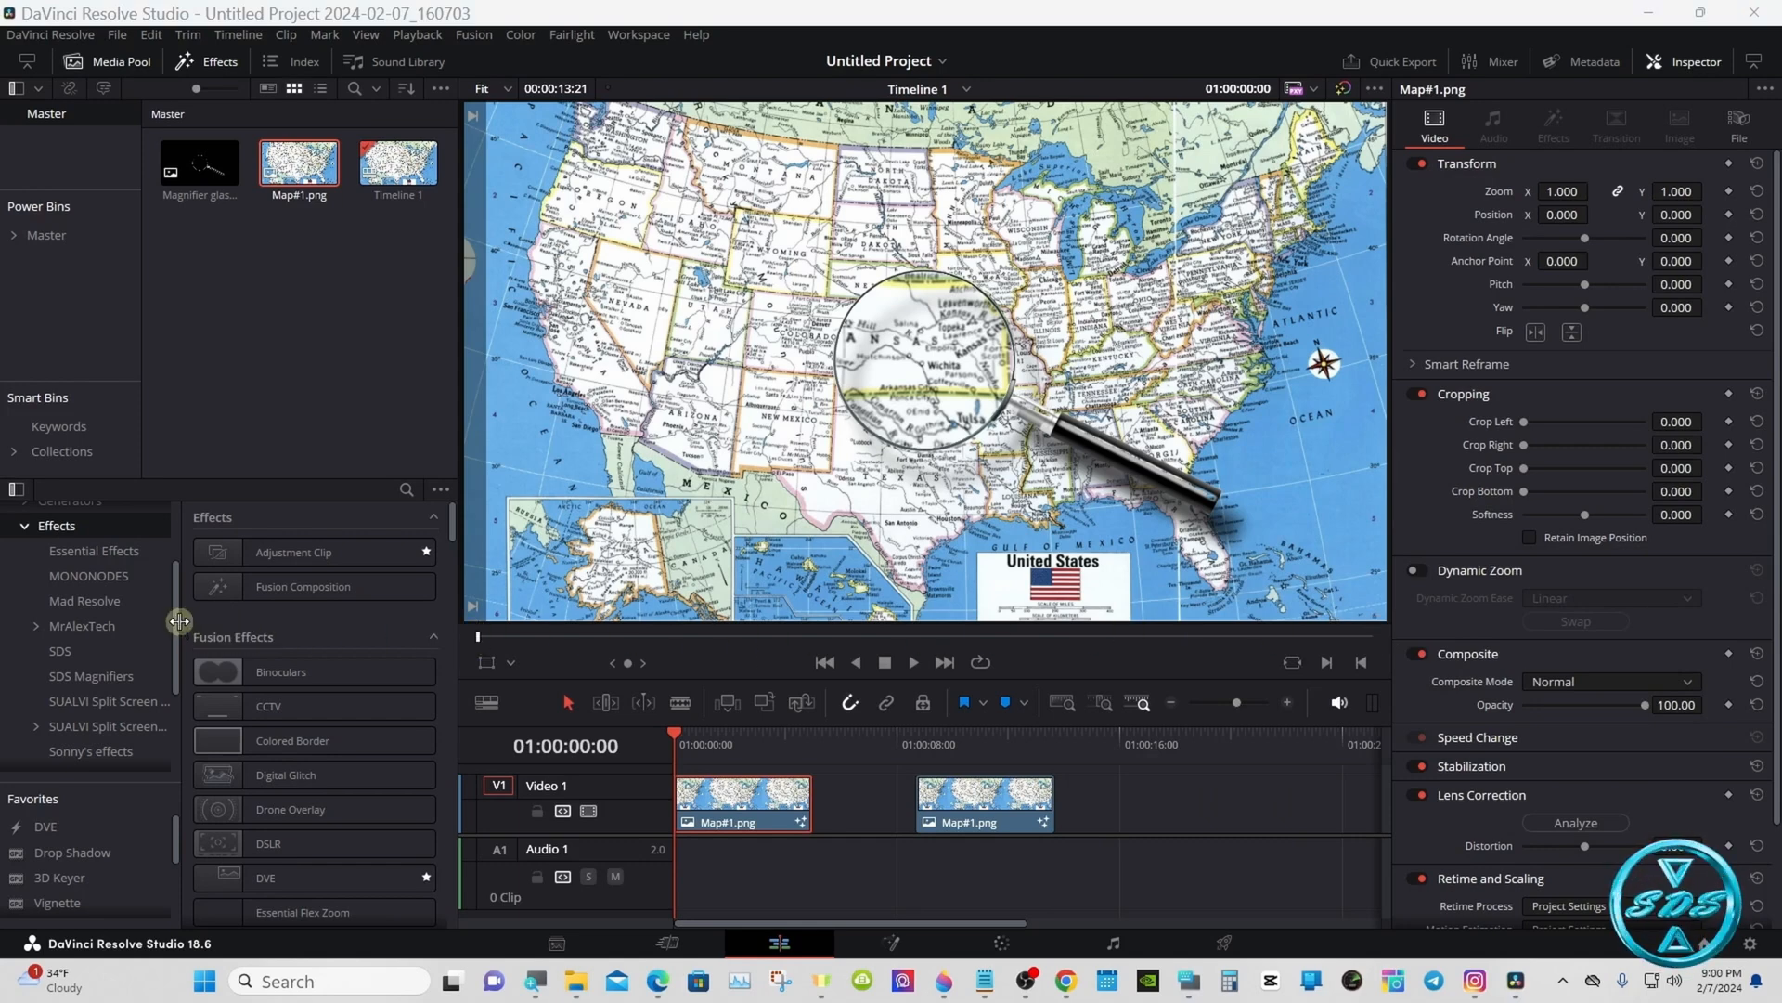
{"action": "scroll", "coordinate": [176, 622], "scroll_direction": "down", "scroll_amount": 2}
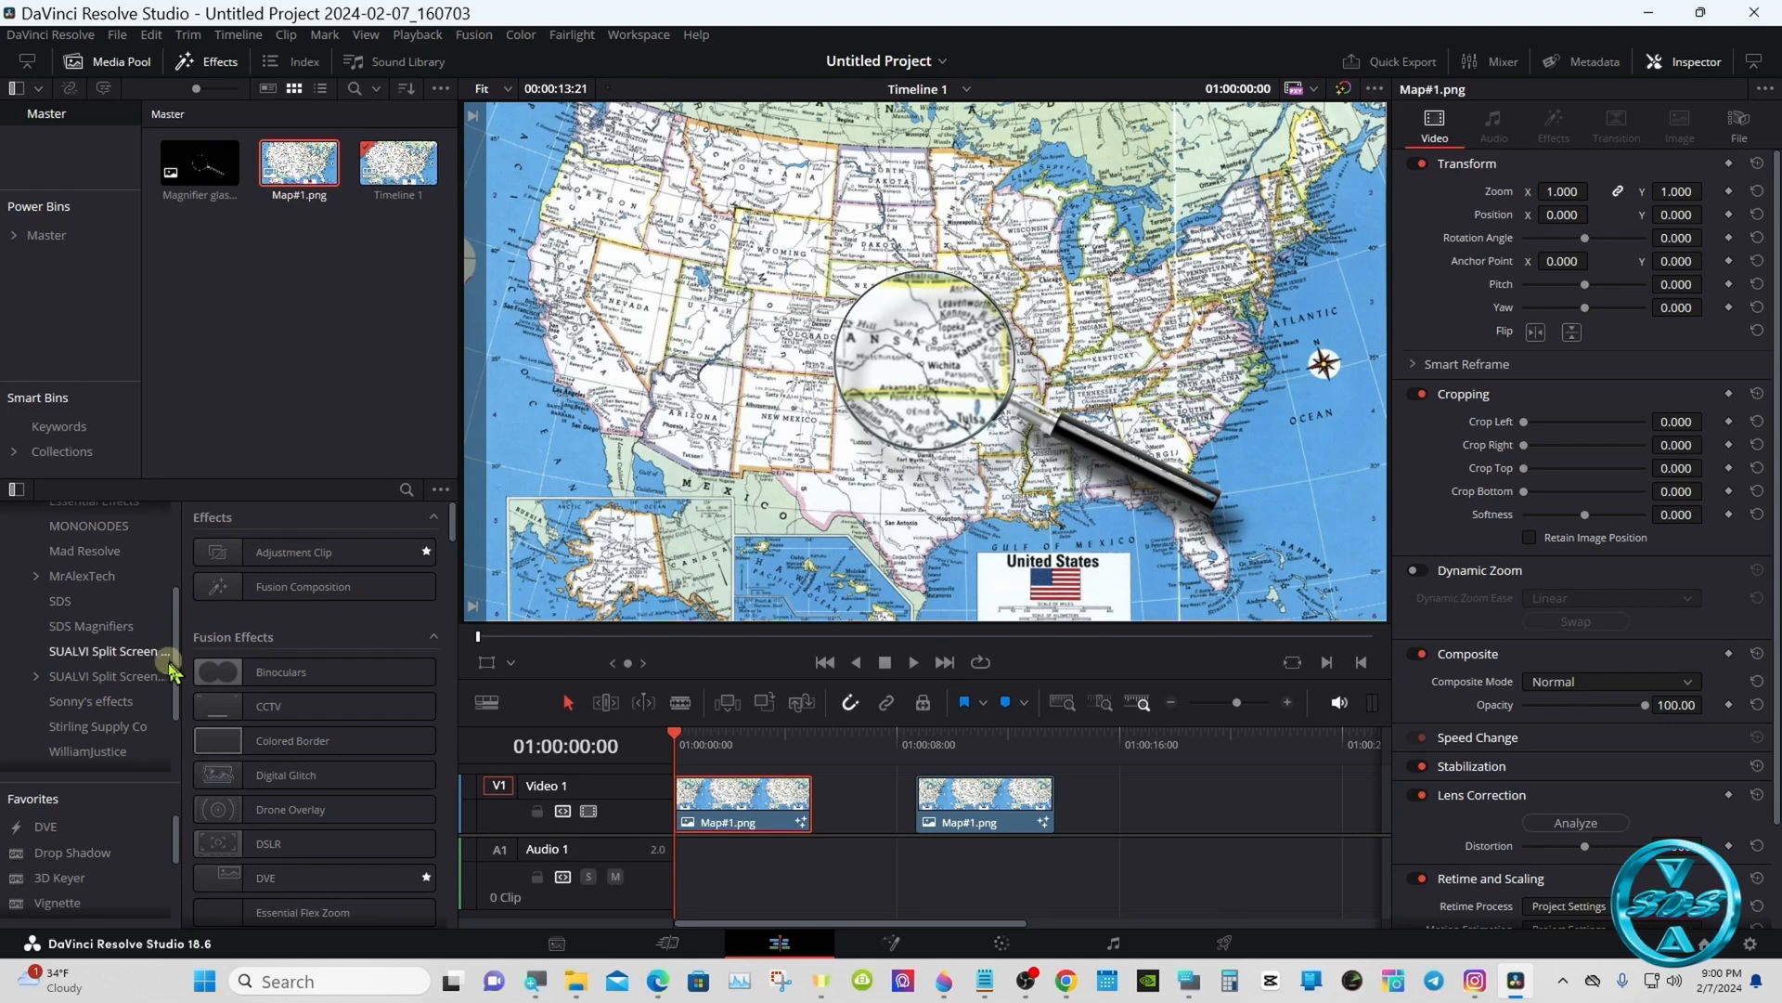
{"action": "left_click", "coordinate": [120, 702]}
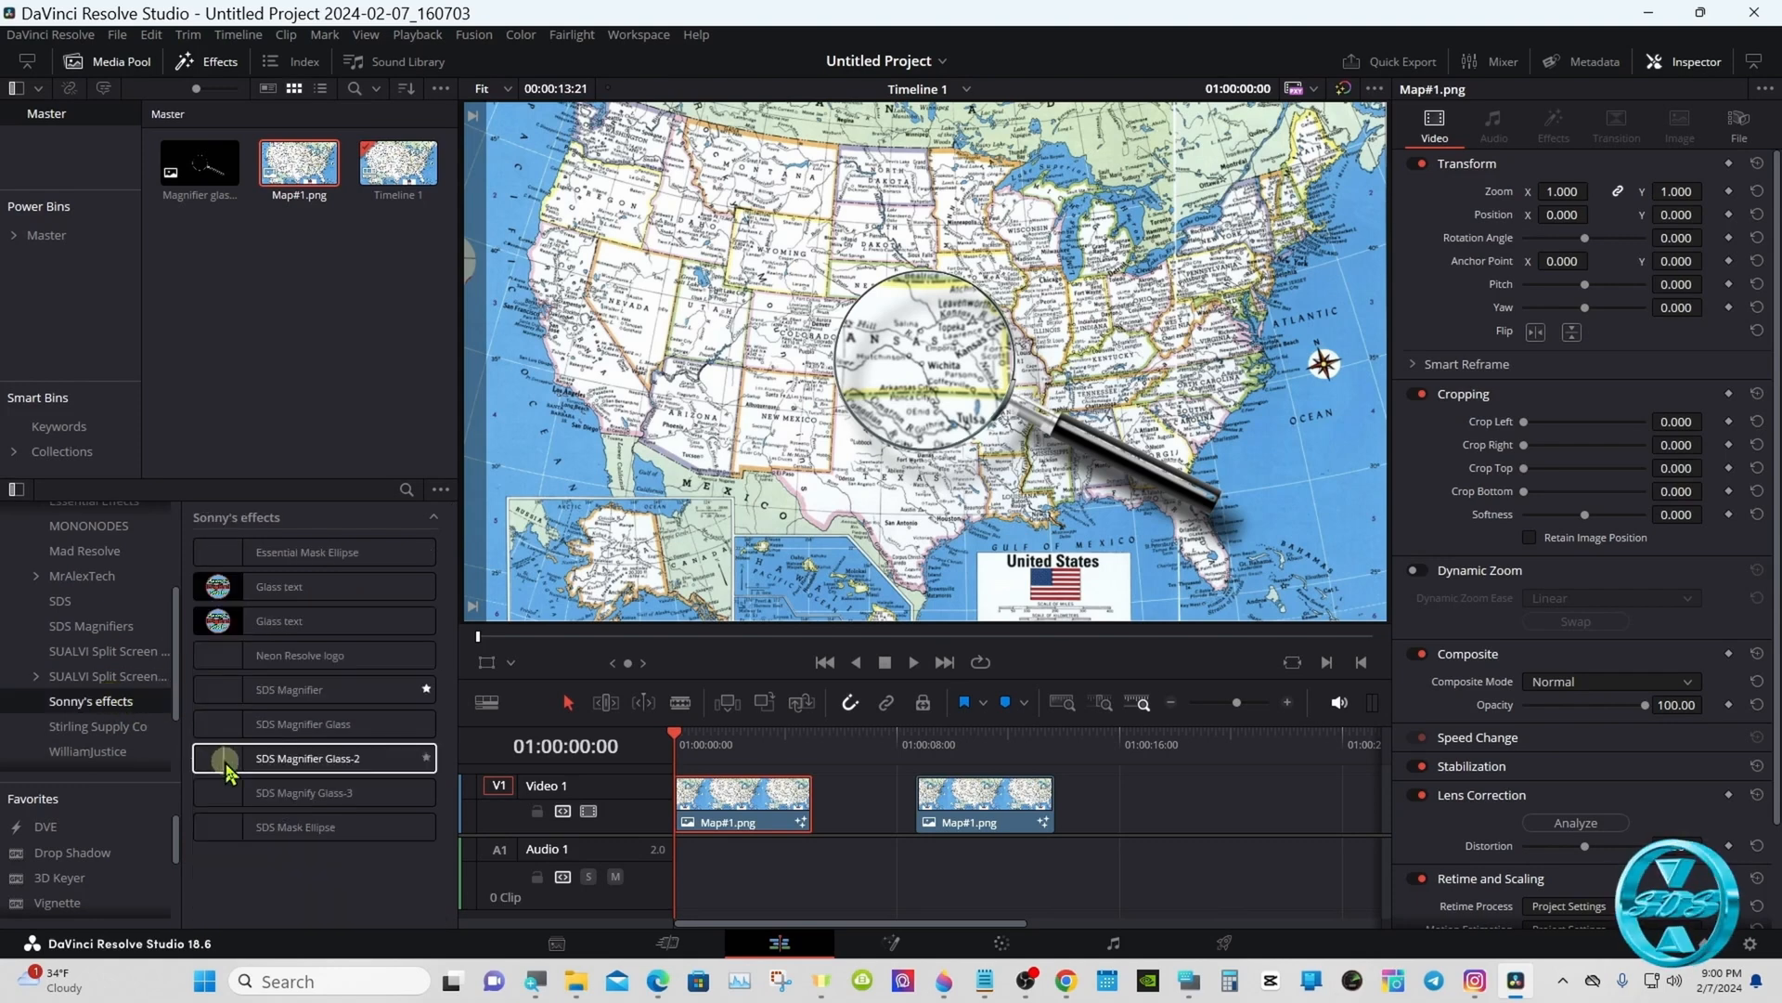
{"action": "left_click_drag", "start_coordinate": [267, 796], "coordinate": [1034, 800]}
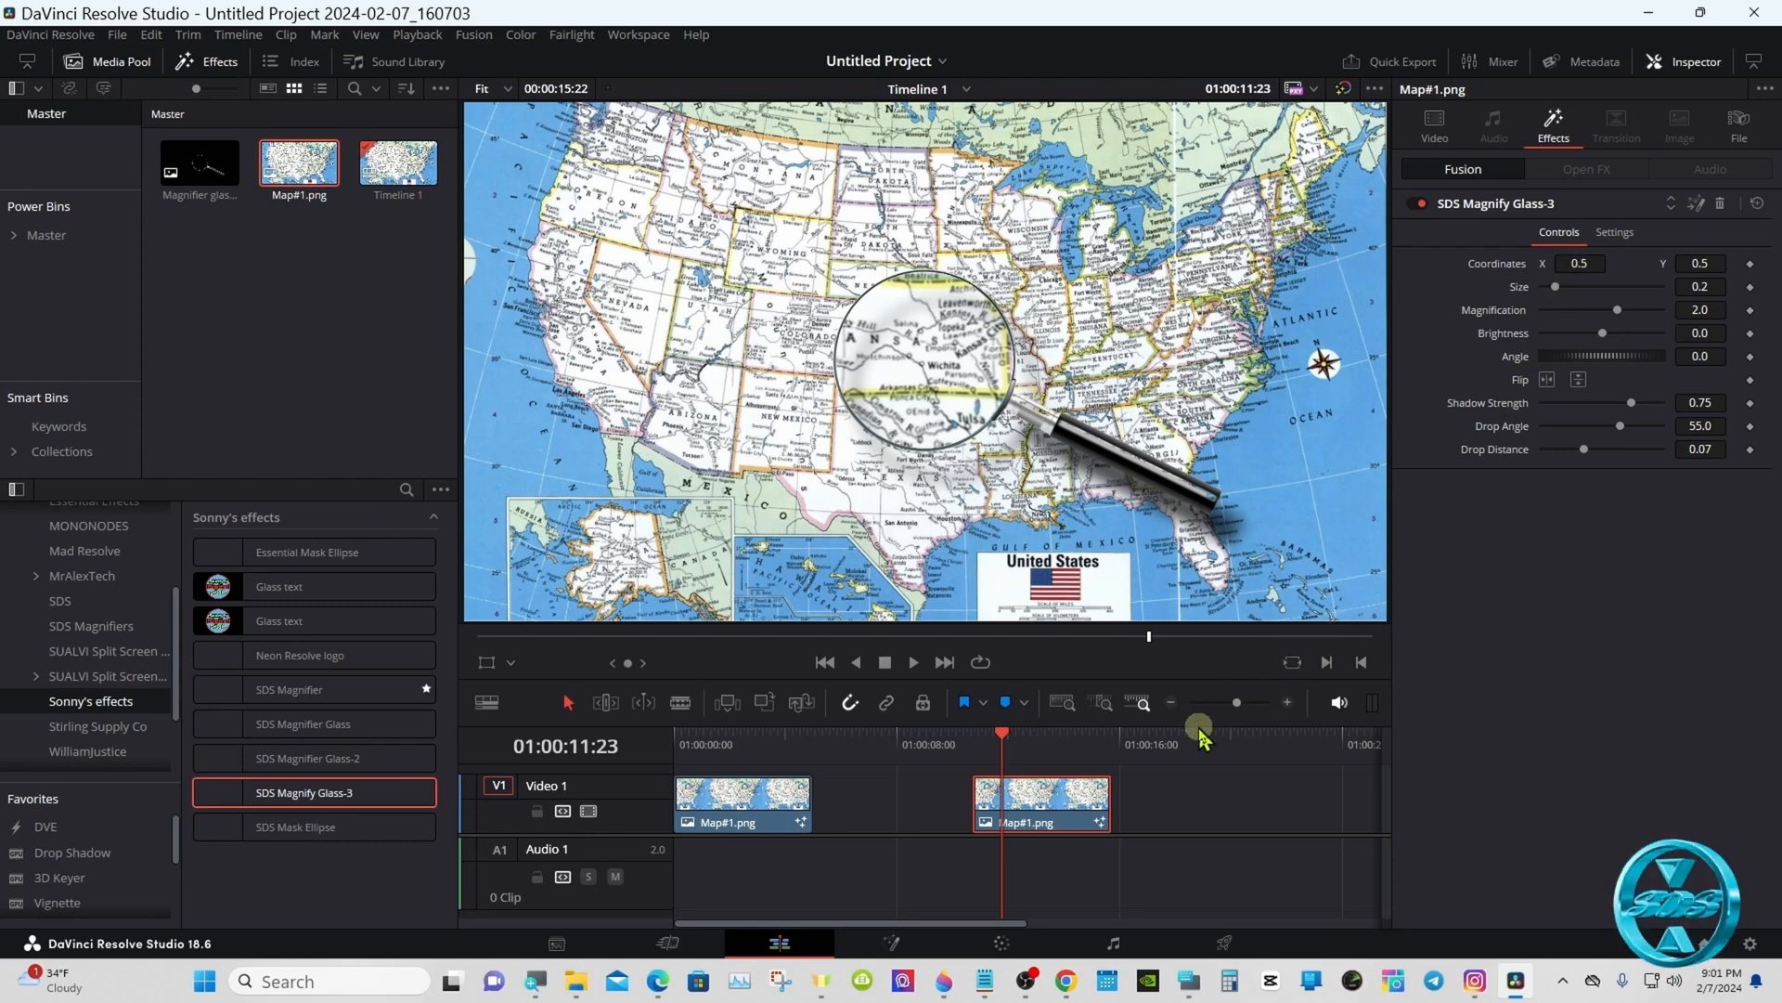
Enlarge the viewer and move the magnifying glass to coordinates X 0.767, Y 0.211
{"action": "left_click_drag", "start_coordinate": [1198, 723], "coordinate": [1196, 801]}
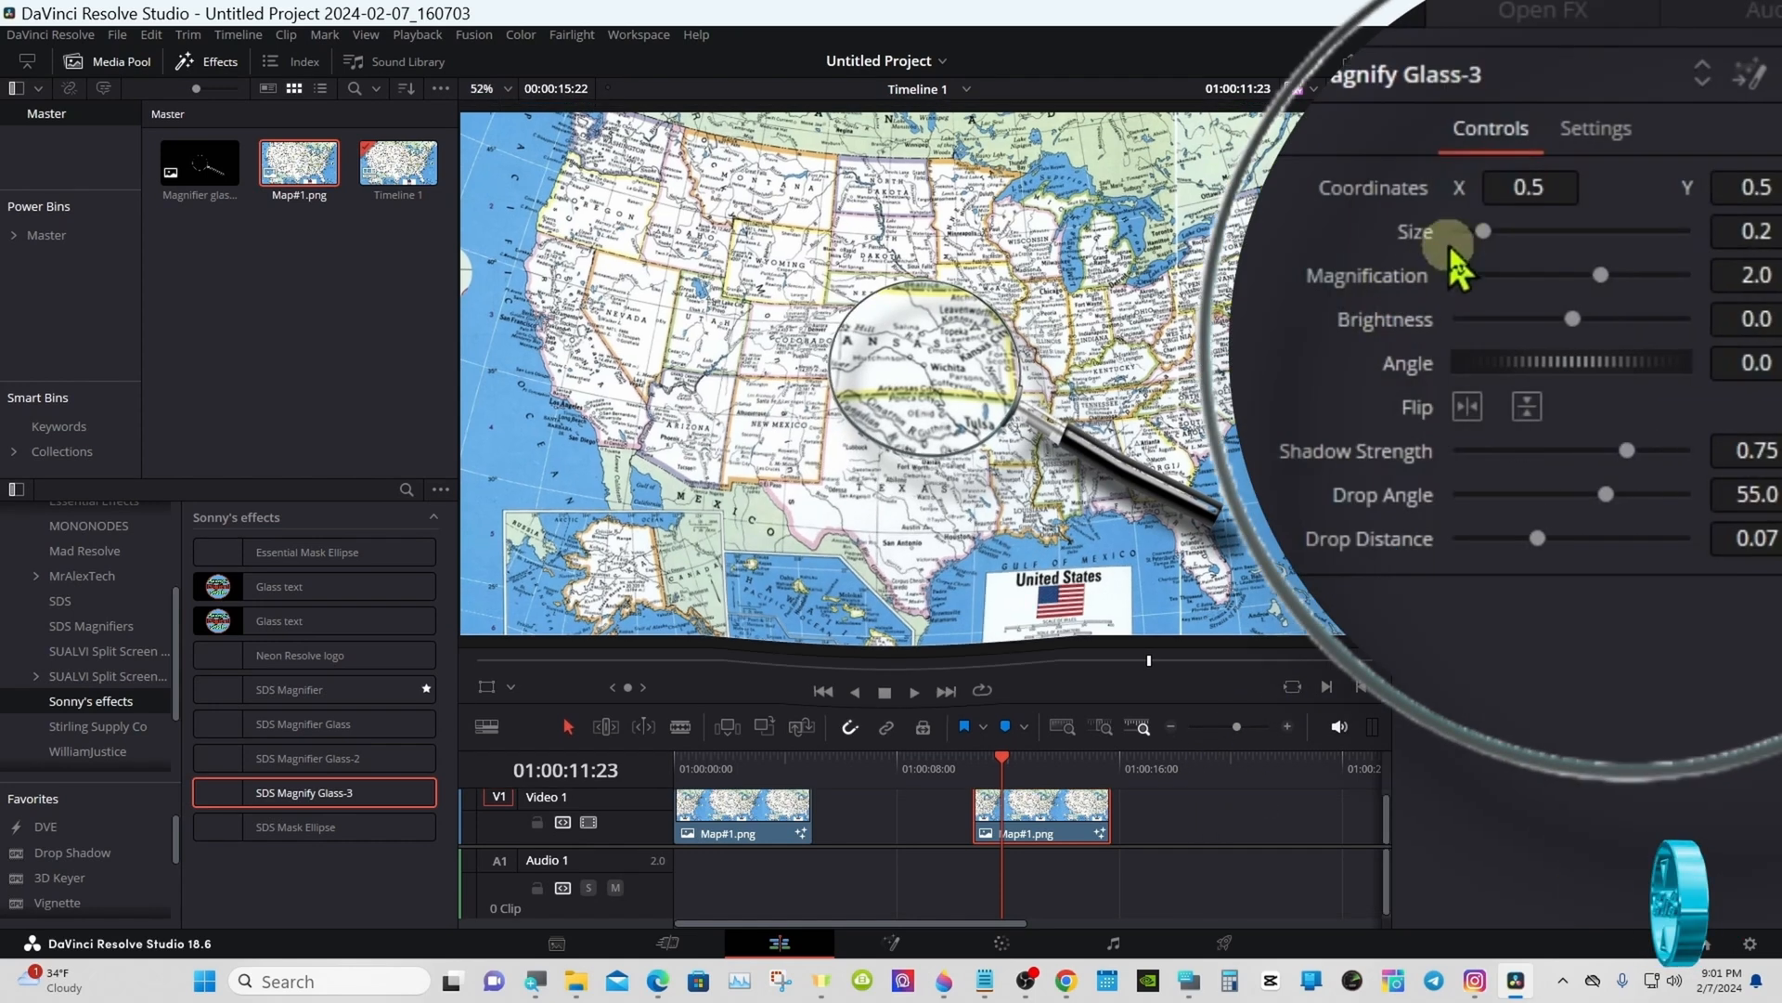
{"action": "mouse_move", "coordinate": [1516, 198]}
{"action": "left_mouse_down"}
{"action": "mouse_move", "coordinate": [1699, 183]}
{"action": "mouse_move", "coordinate": [1518, 197]}
{"action": "left_mouse_up"}
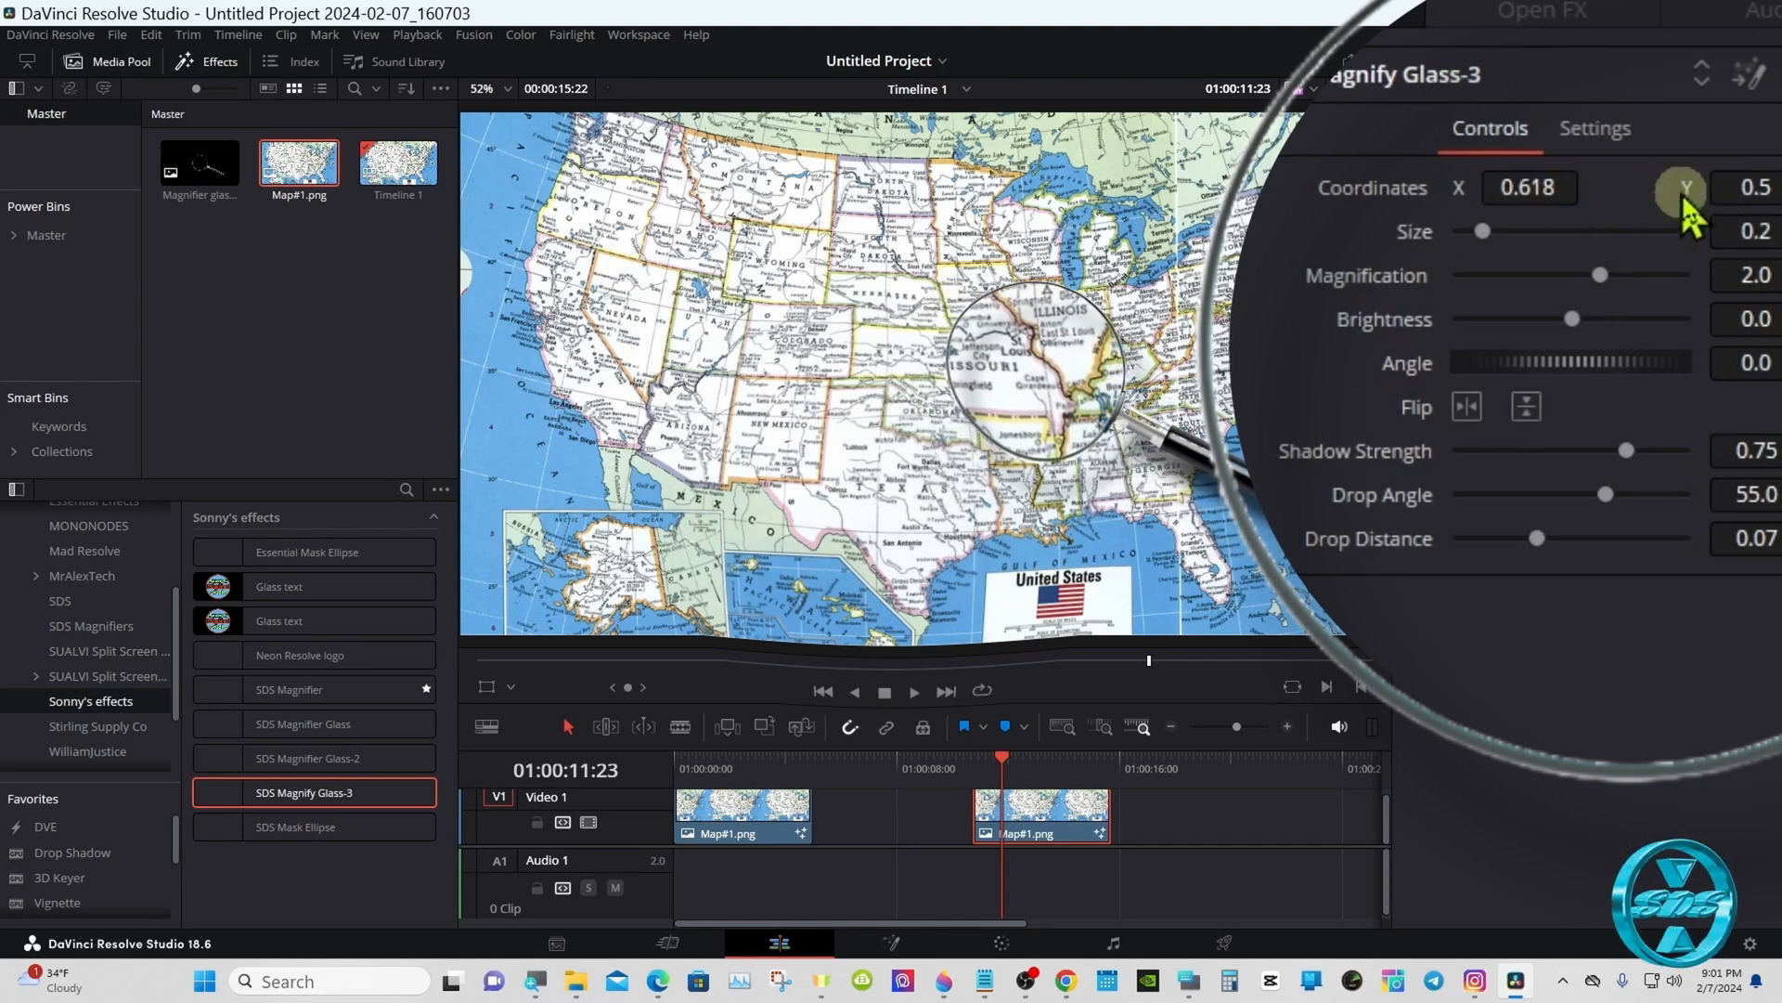
{"action": "left_click_drag", "start_coordinate": [1687, 187], "coordinate": [1269, 292]}
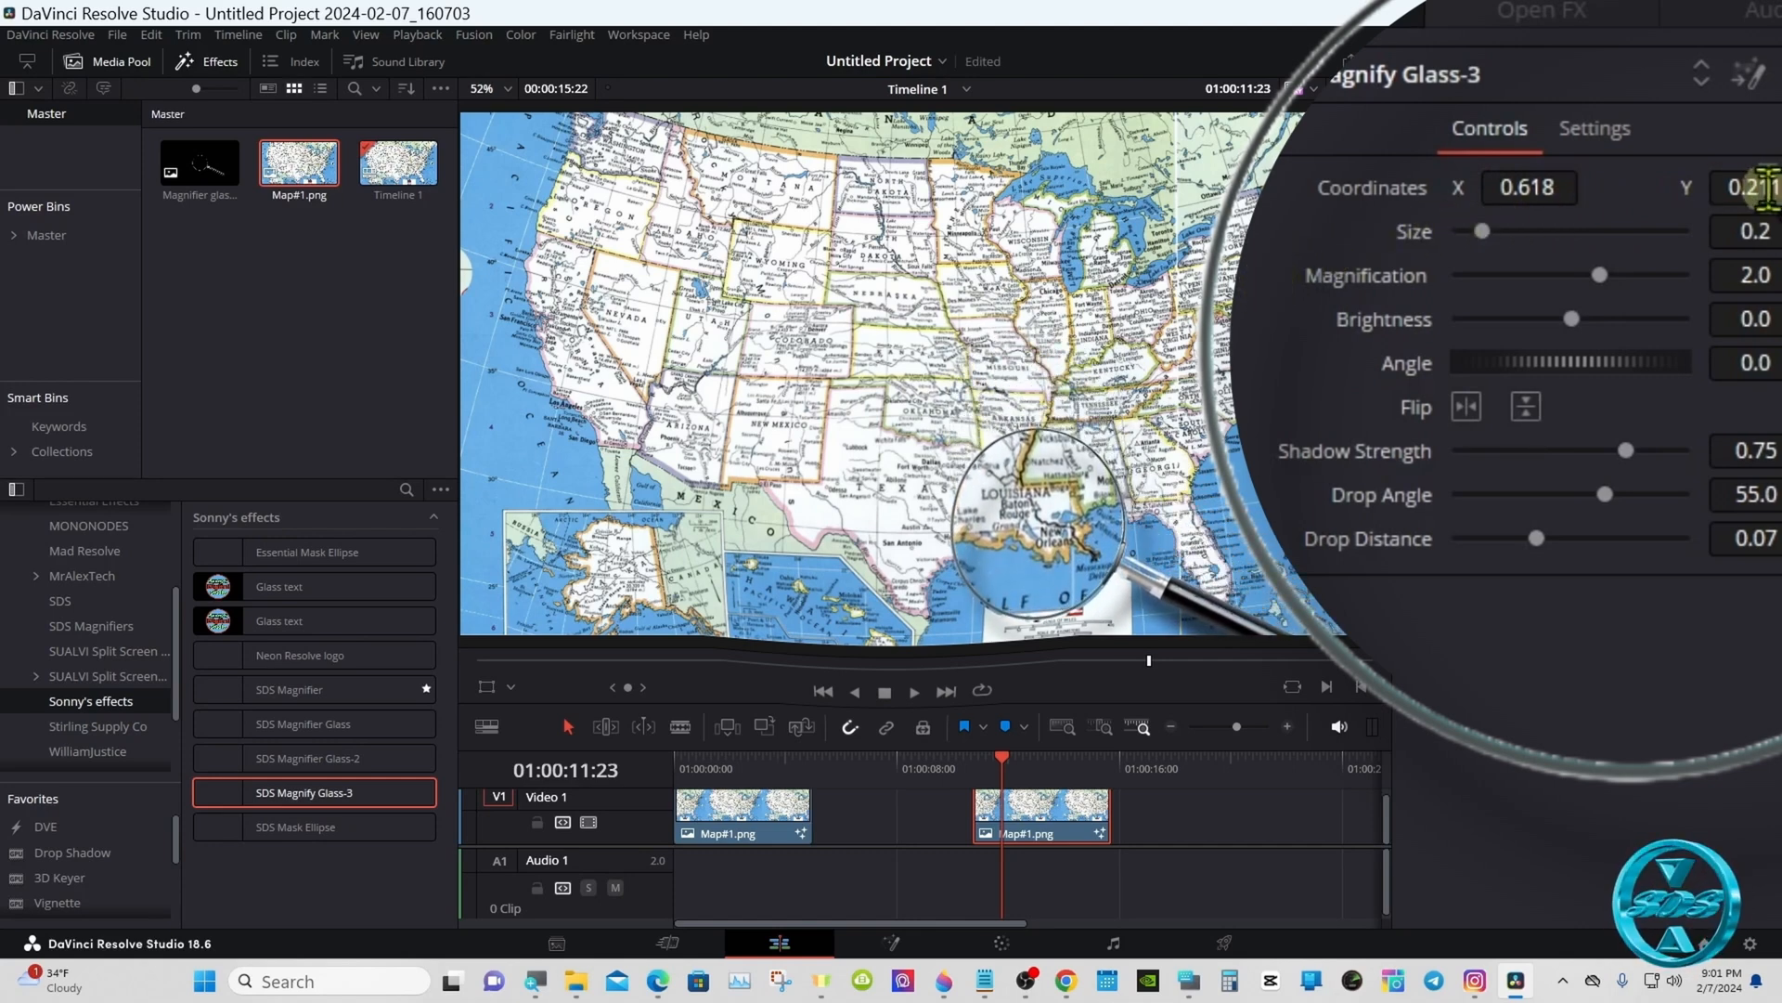
{"action": "left_click_drag", "start_coordinate": [1532, 190], "coordinate": [1773, 186]}
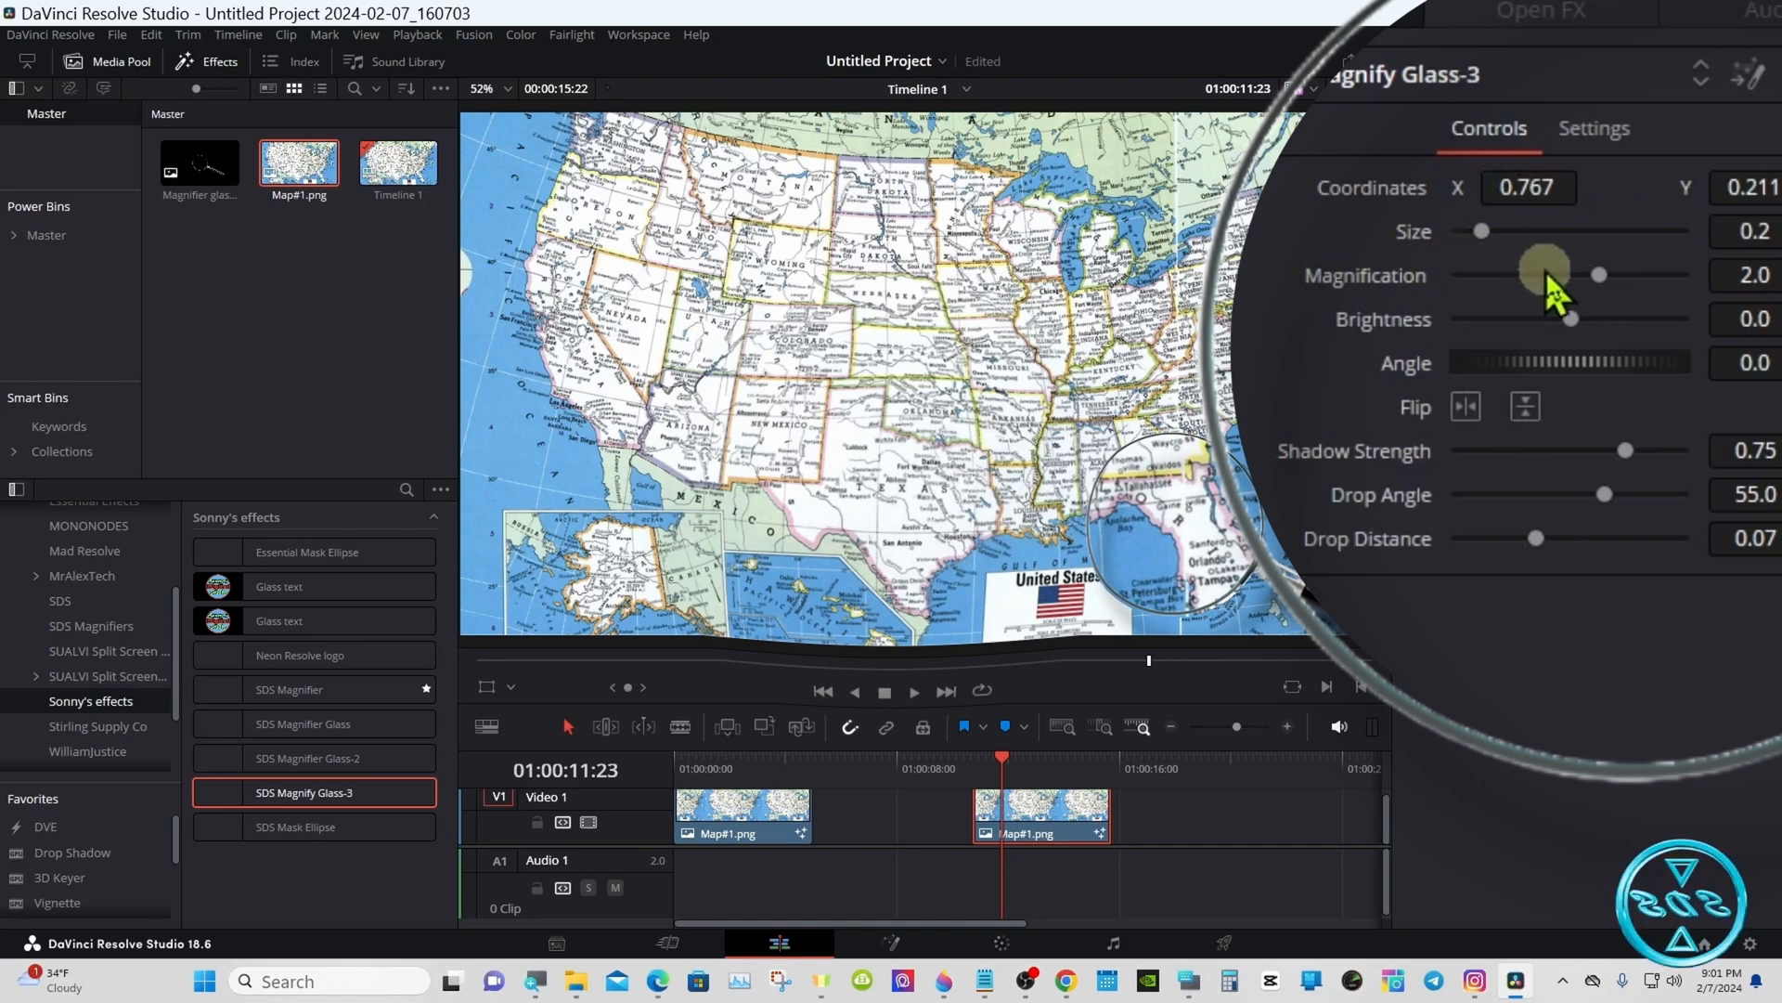
Try the Magnification control and a Brightness of 0.29, and reset Brightness and Coordinates to their defaults
{"action": "left_click_drag", "start_coordinate": [1589, 270], "coordinate": [1398, 283]}
{"action": "left_click_drag", "start_coordinate": [1570, 320], "coordinate": [1601, 321]}
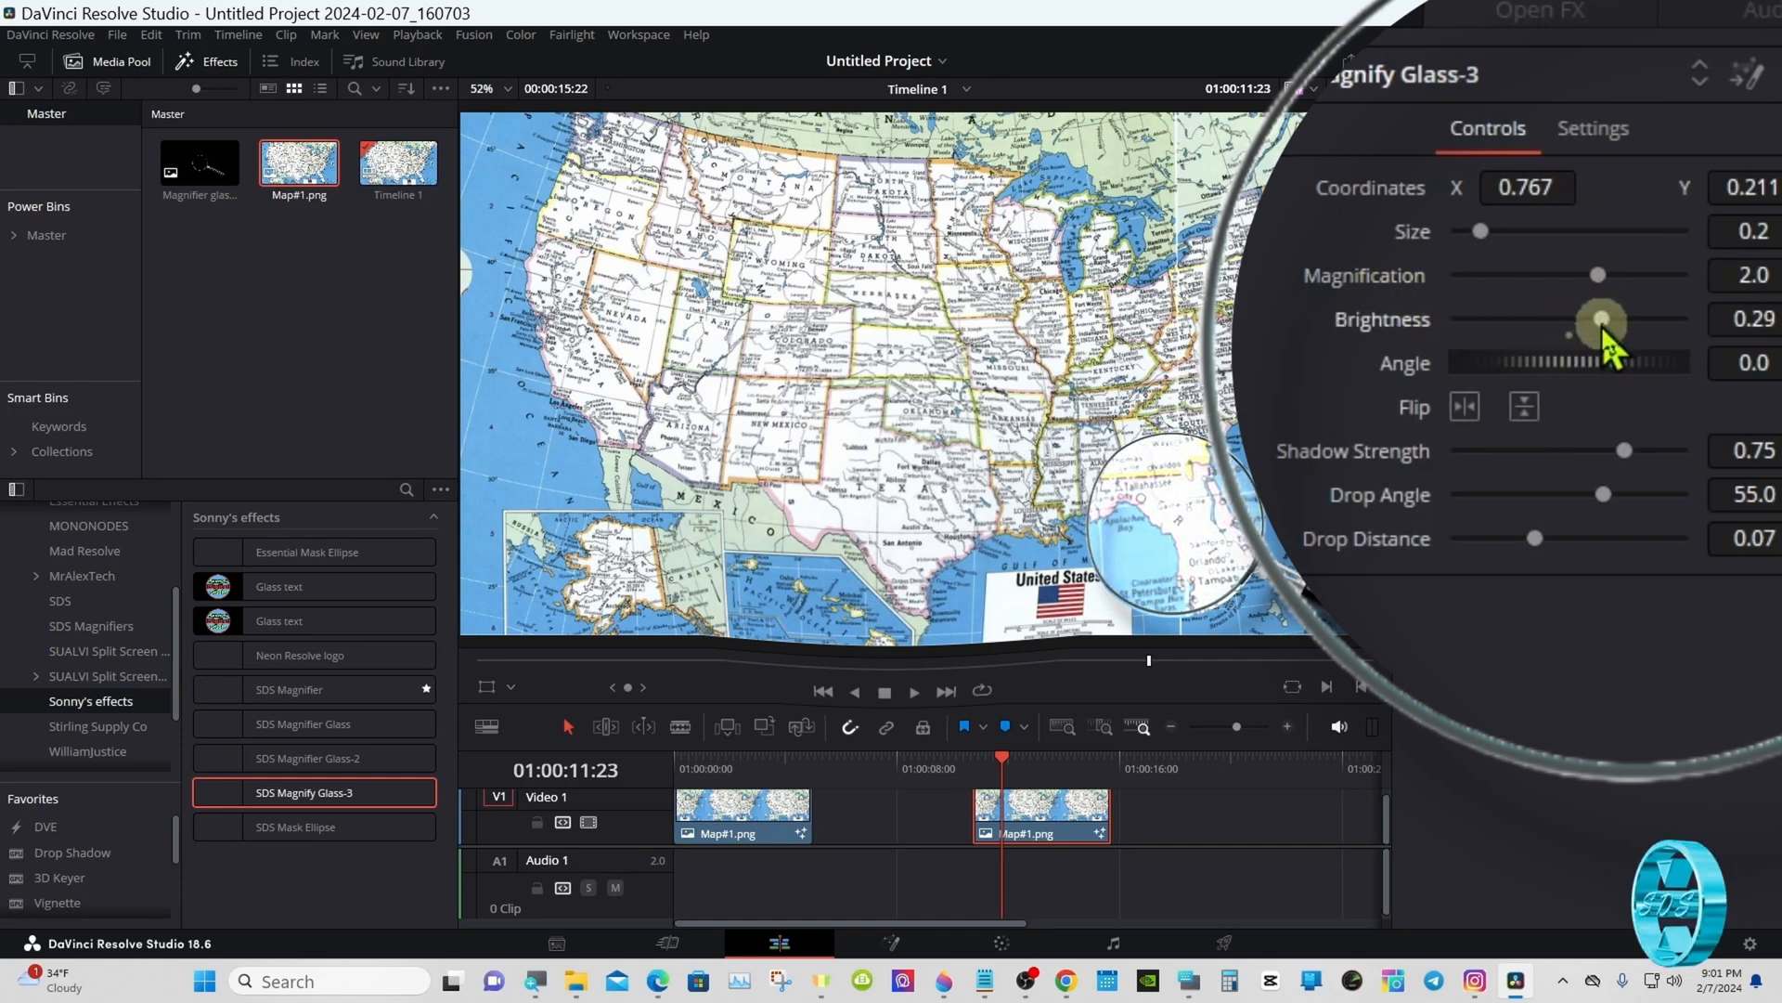
{"action": "double_click", "coordinate": [1424, 329]}
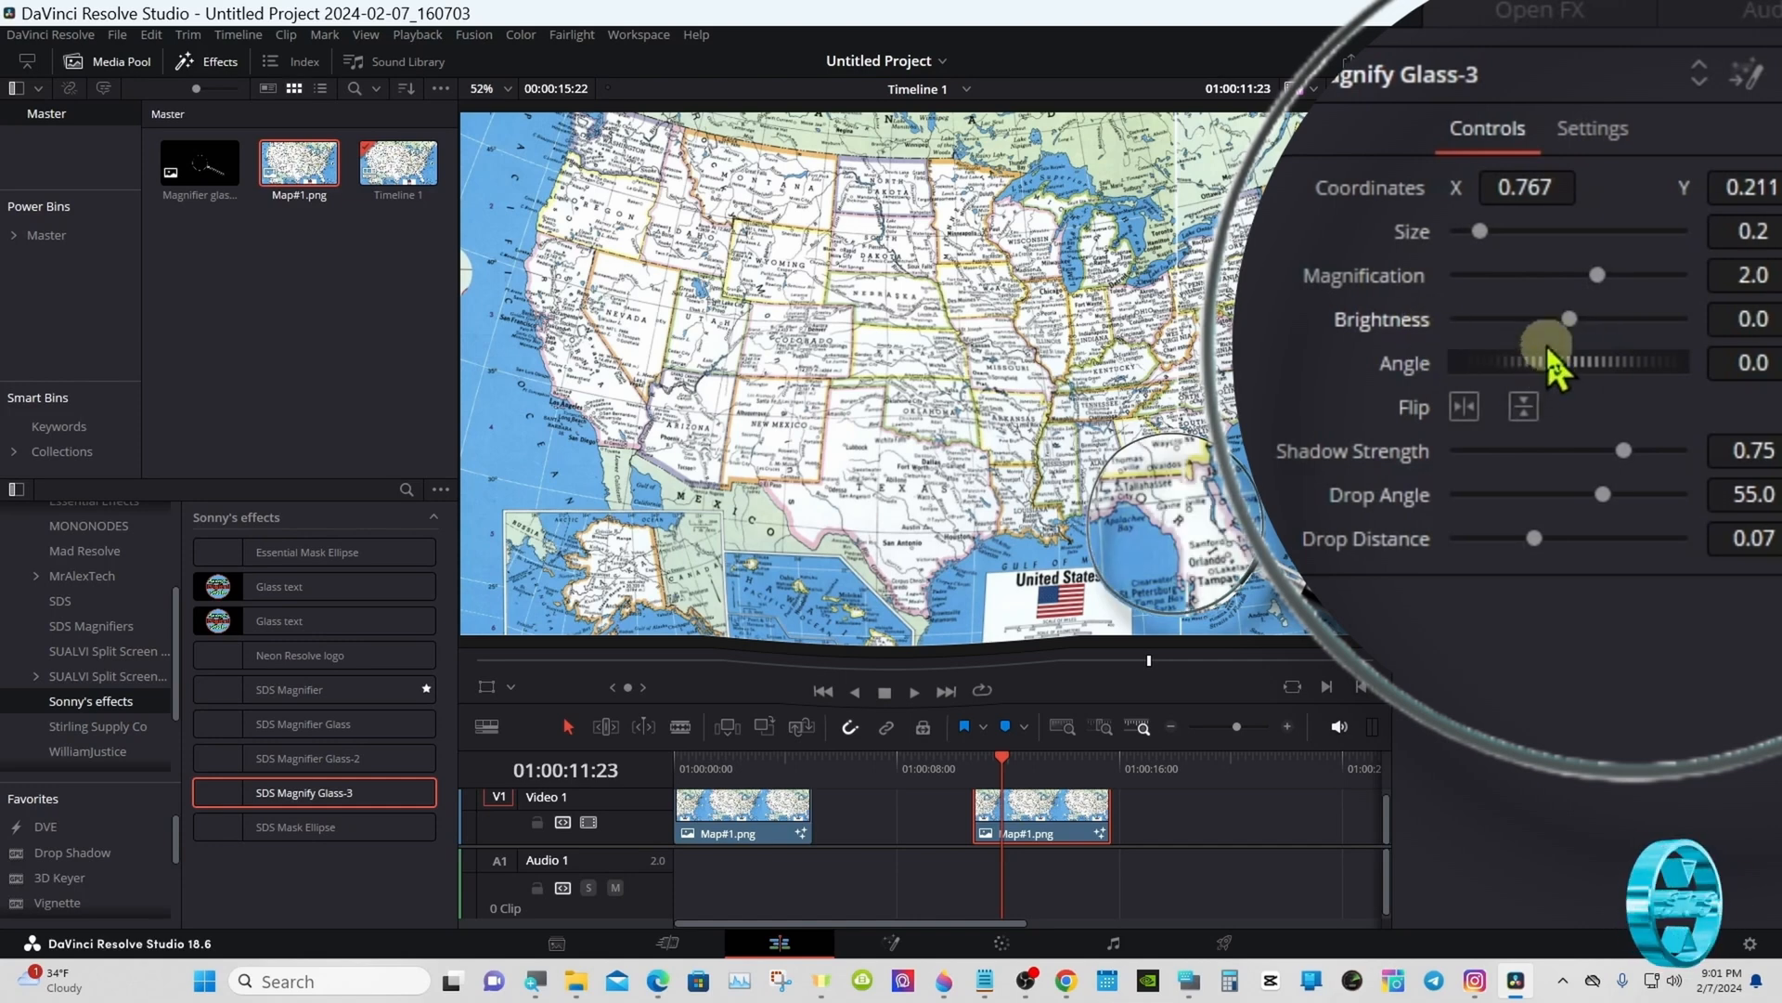
{"action": "double_click", "coordinate": [1408, 199]}
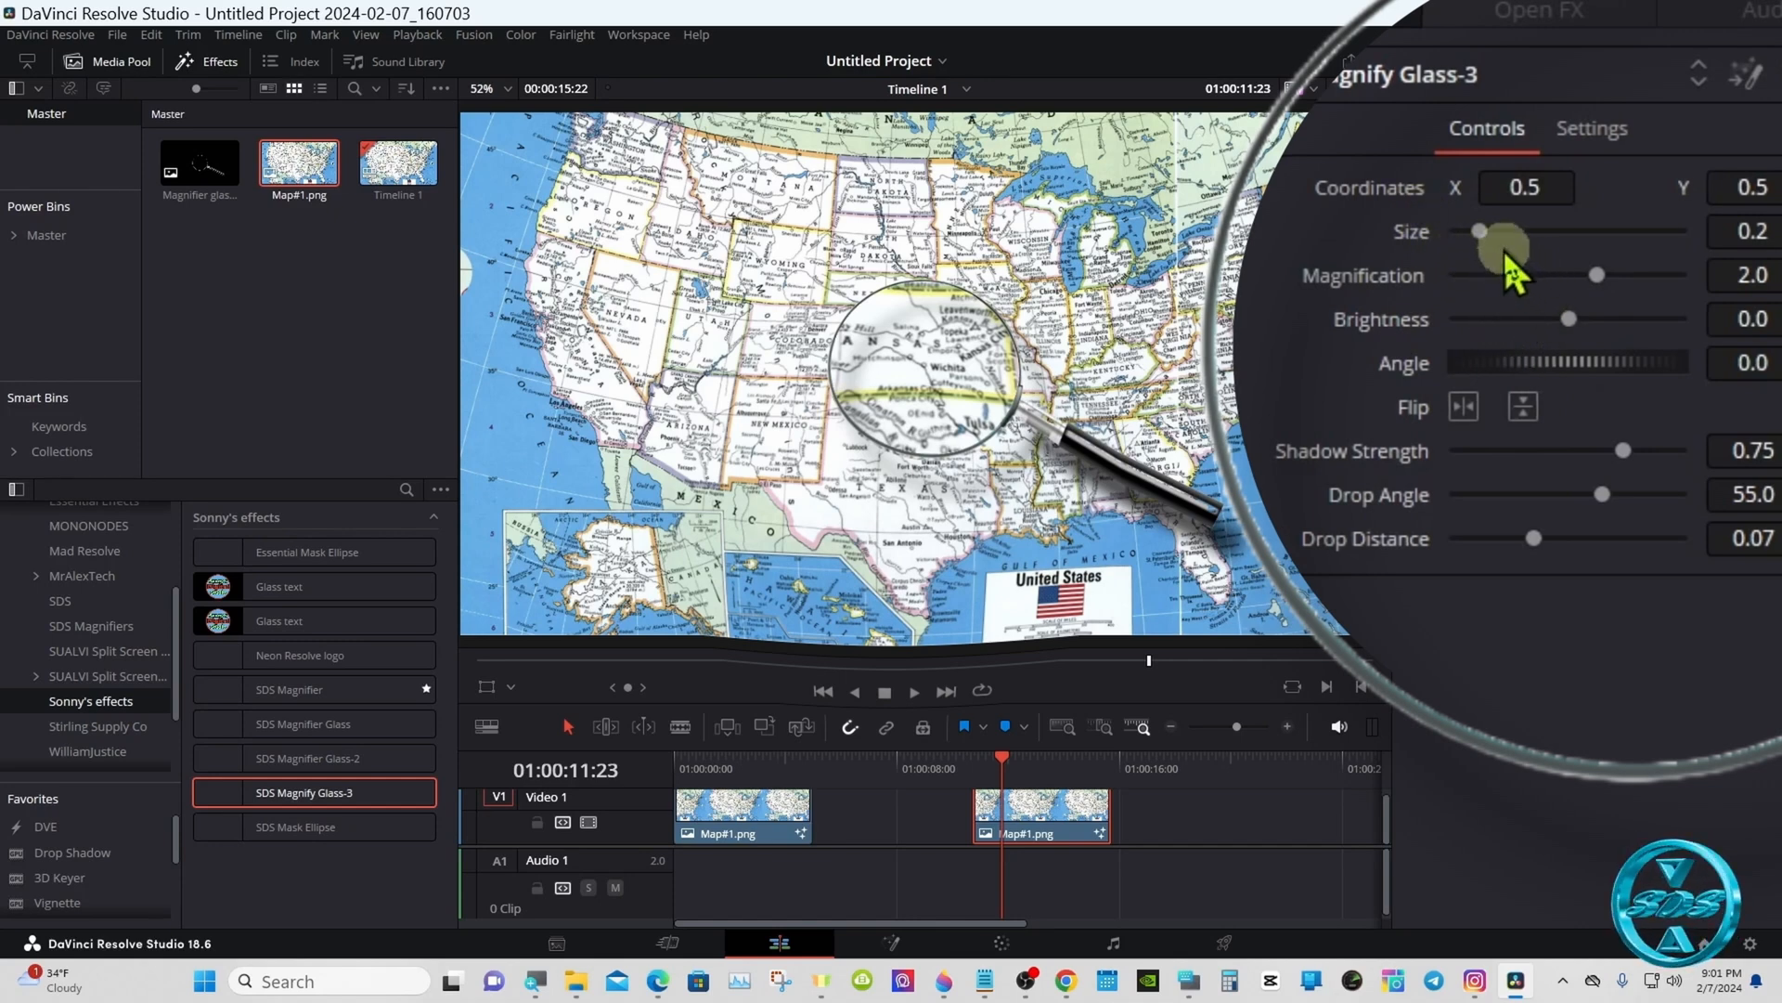
Enlarge the magnifying glass to Size 0.331, try an Angle of about -130, and reset the Angle to its default
{"action": "left_click_drag", "start_coordinate": [1493, 237], "coordinate": [1508, 238]}
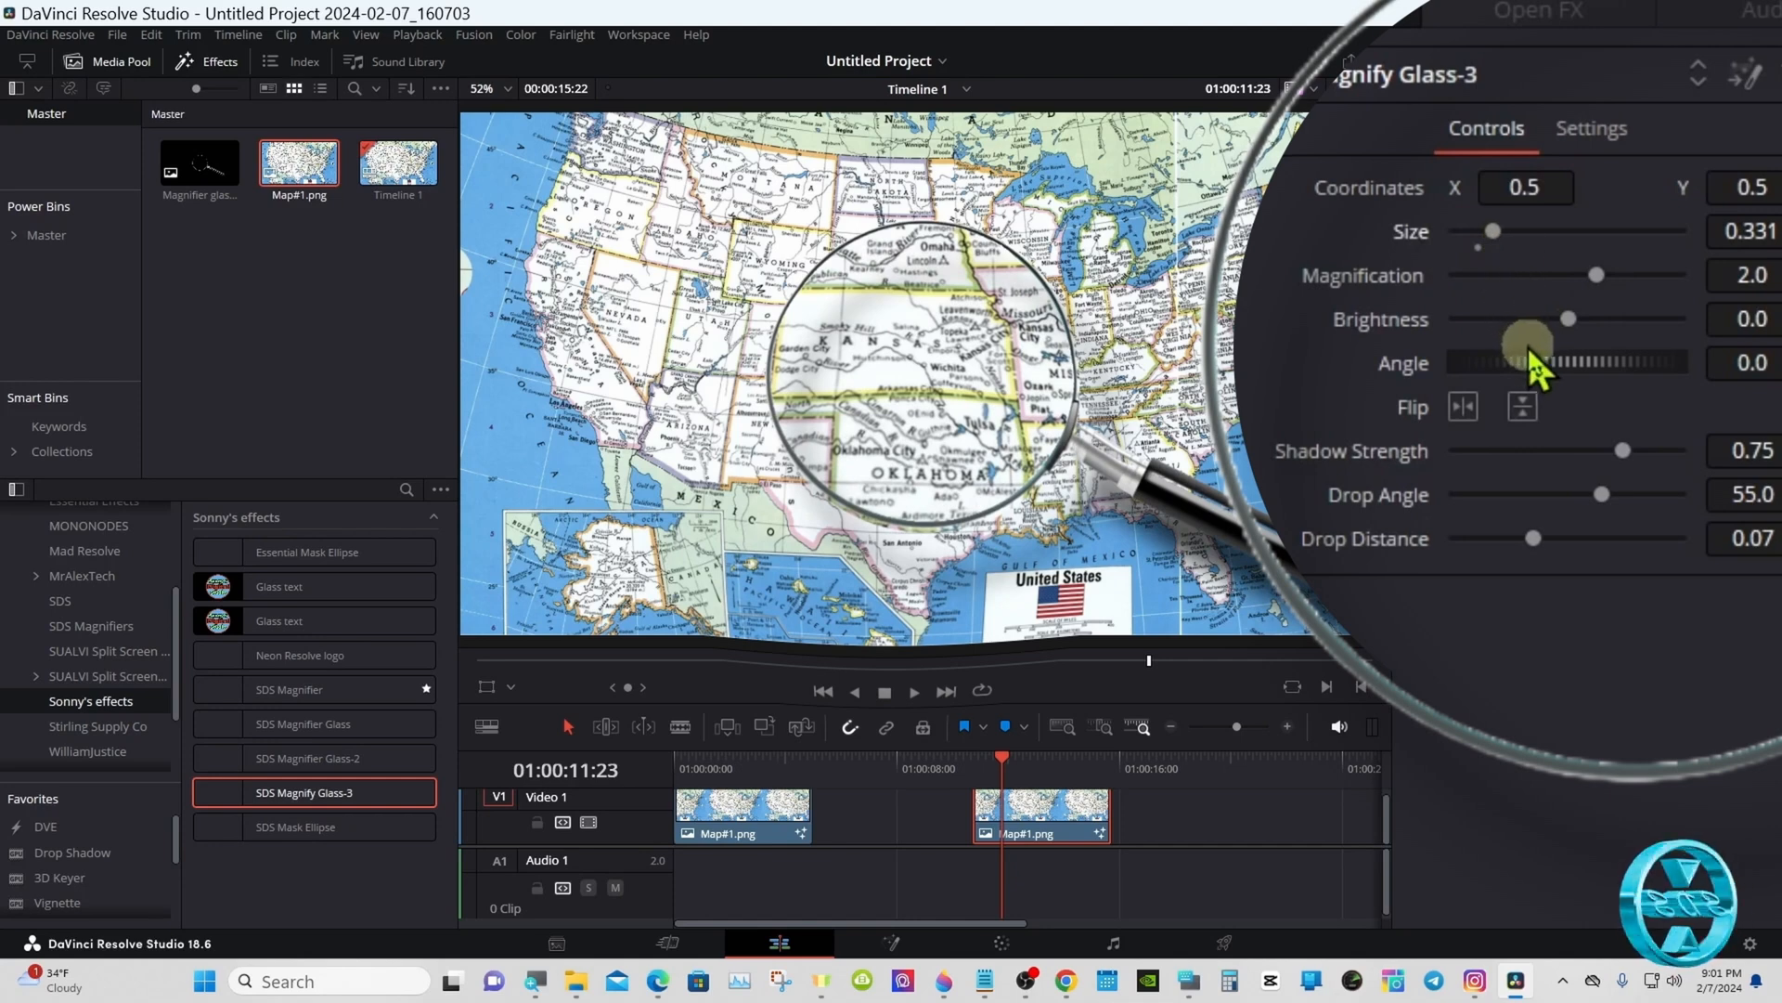
{"action": "left_click_drag", "start_coordinate": [1591, 364], "coordinate": [1505, 369]}
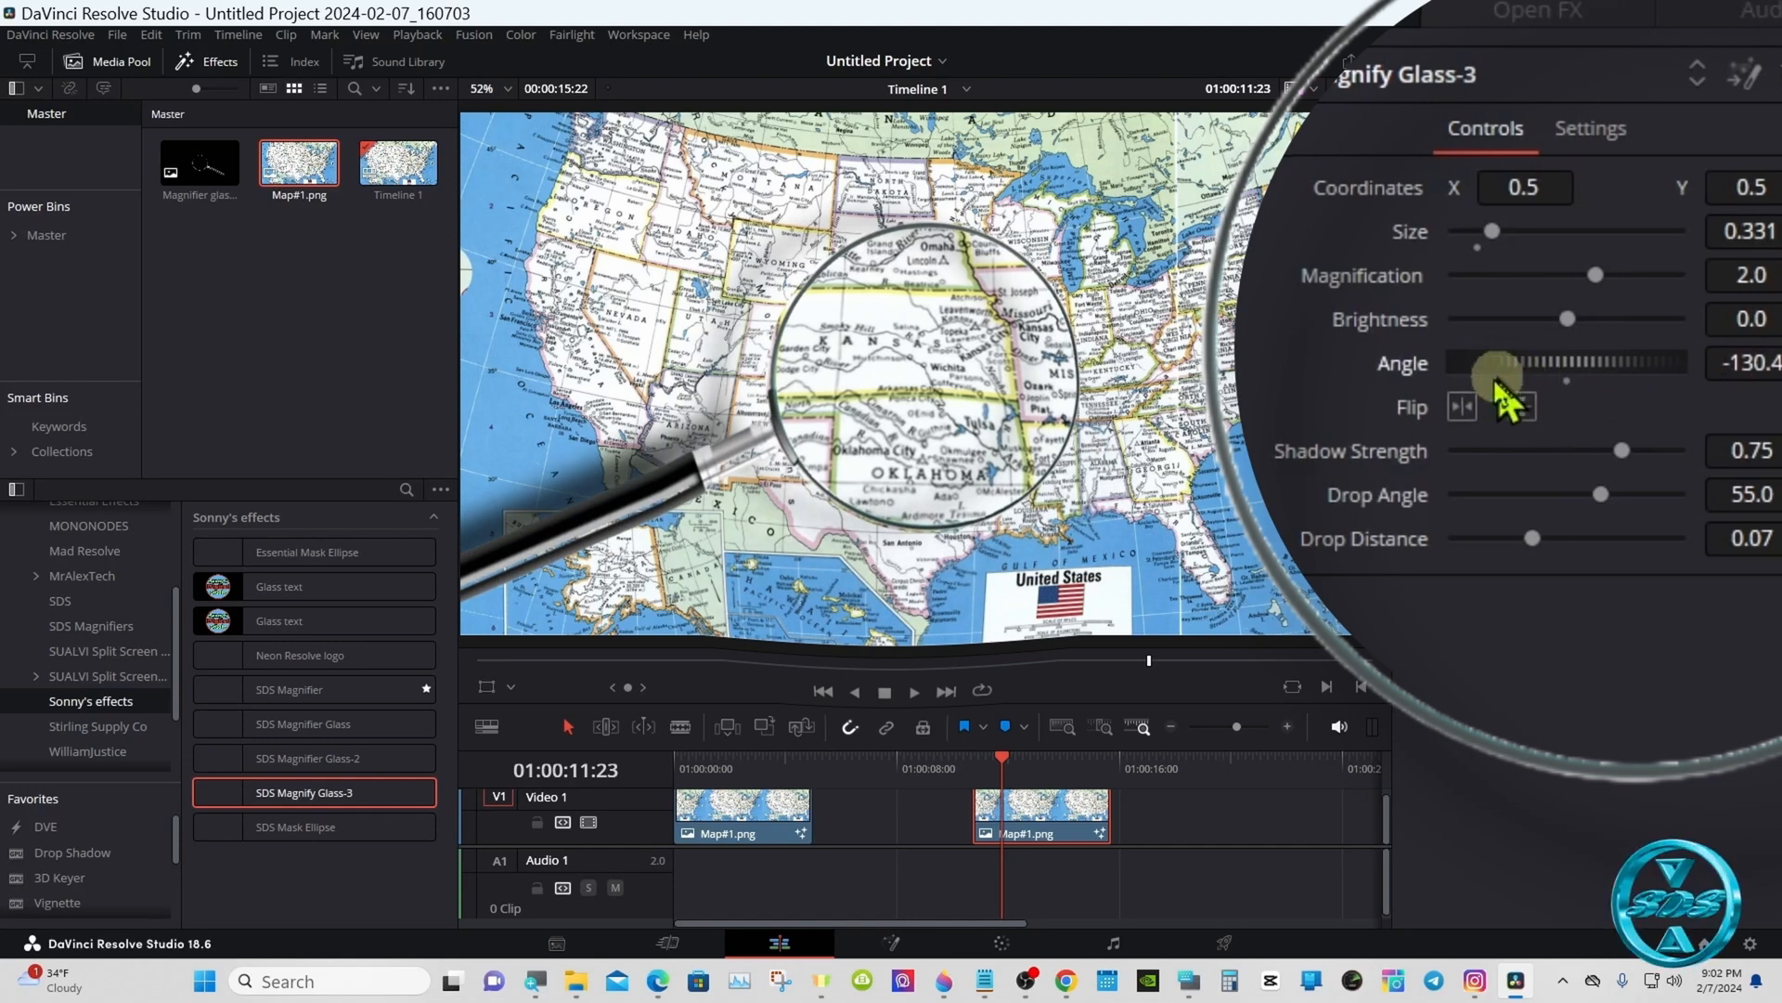
{"action": "double_click", "coordinate": [1417, 365]}
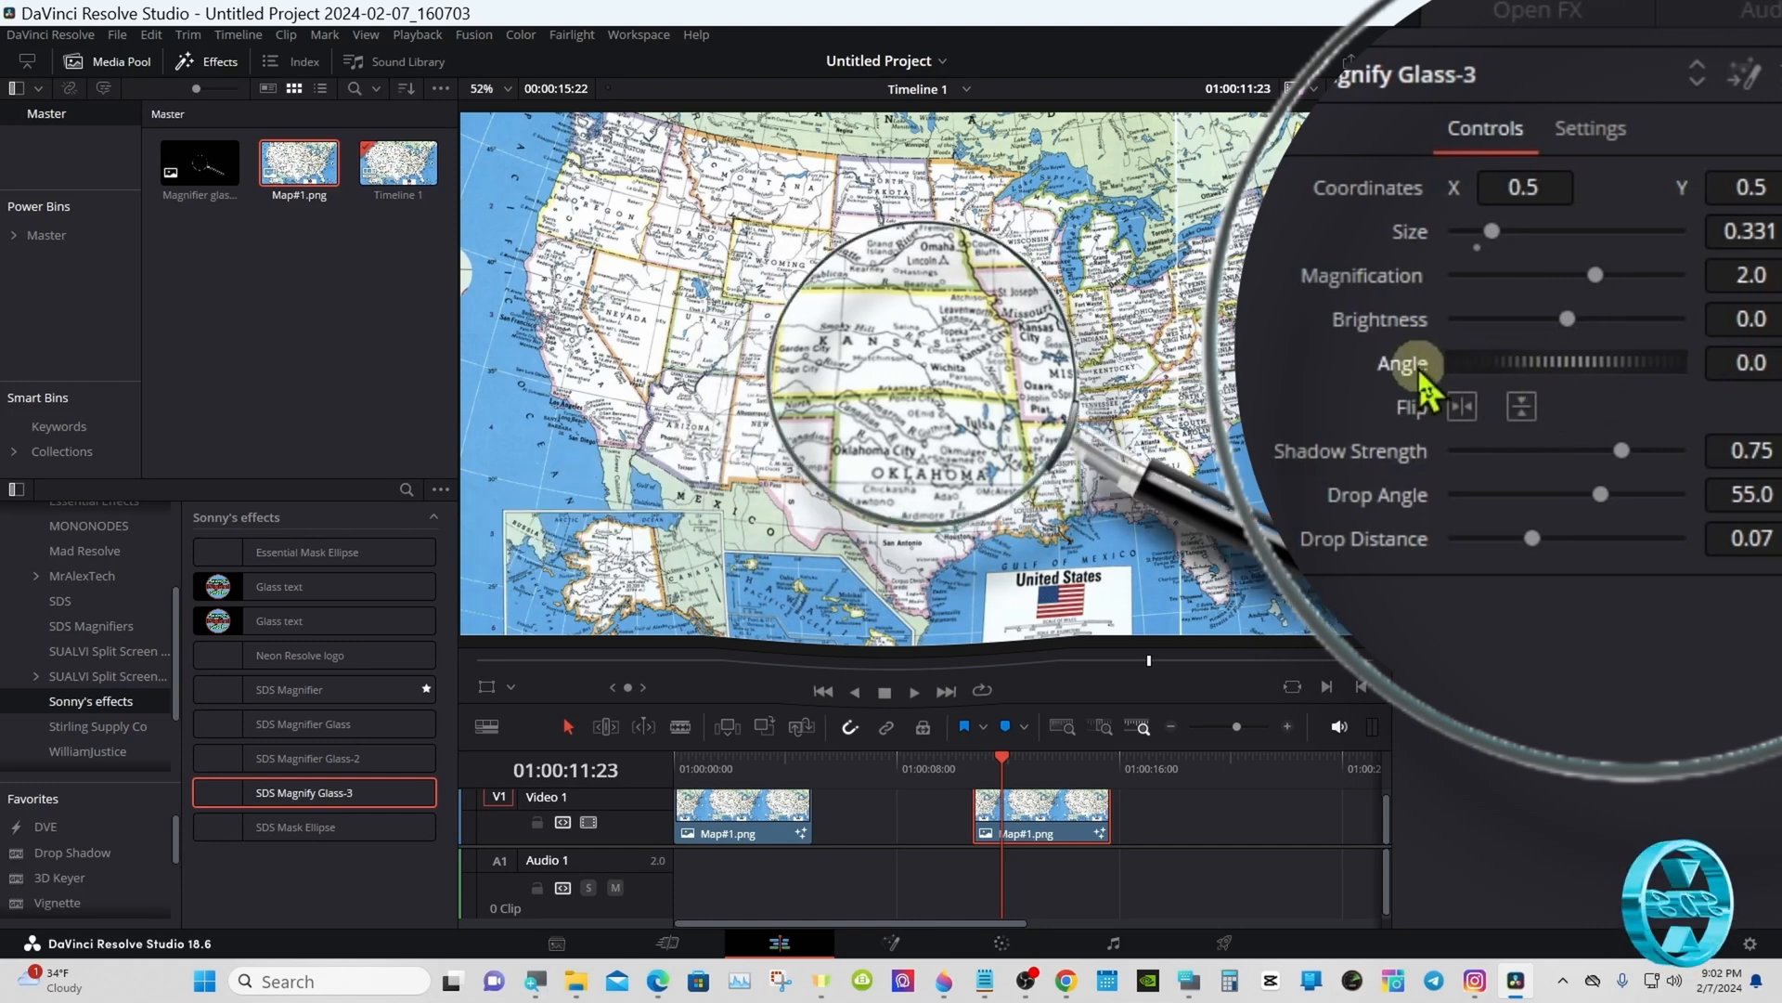
Try the magnifying glass's horizontal flip and its vertical flip, turning each one back off
{"action": "left_click", "coordinate": [1462, 409]}
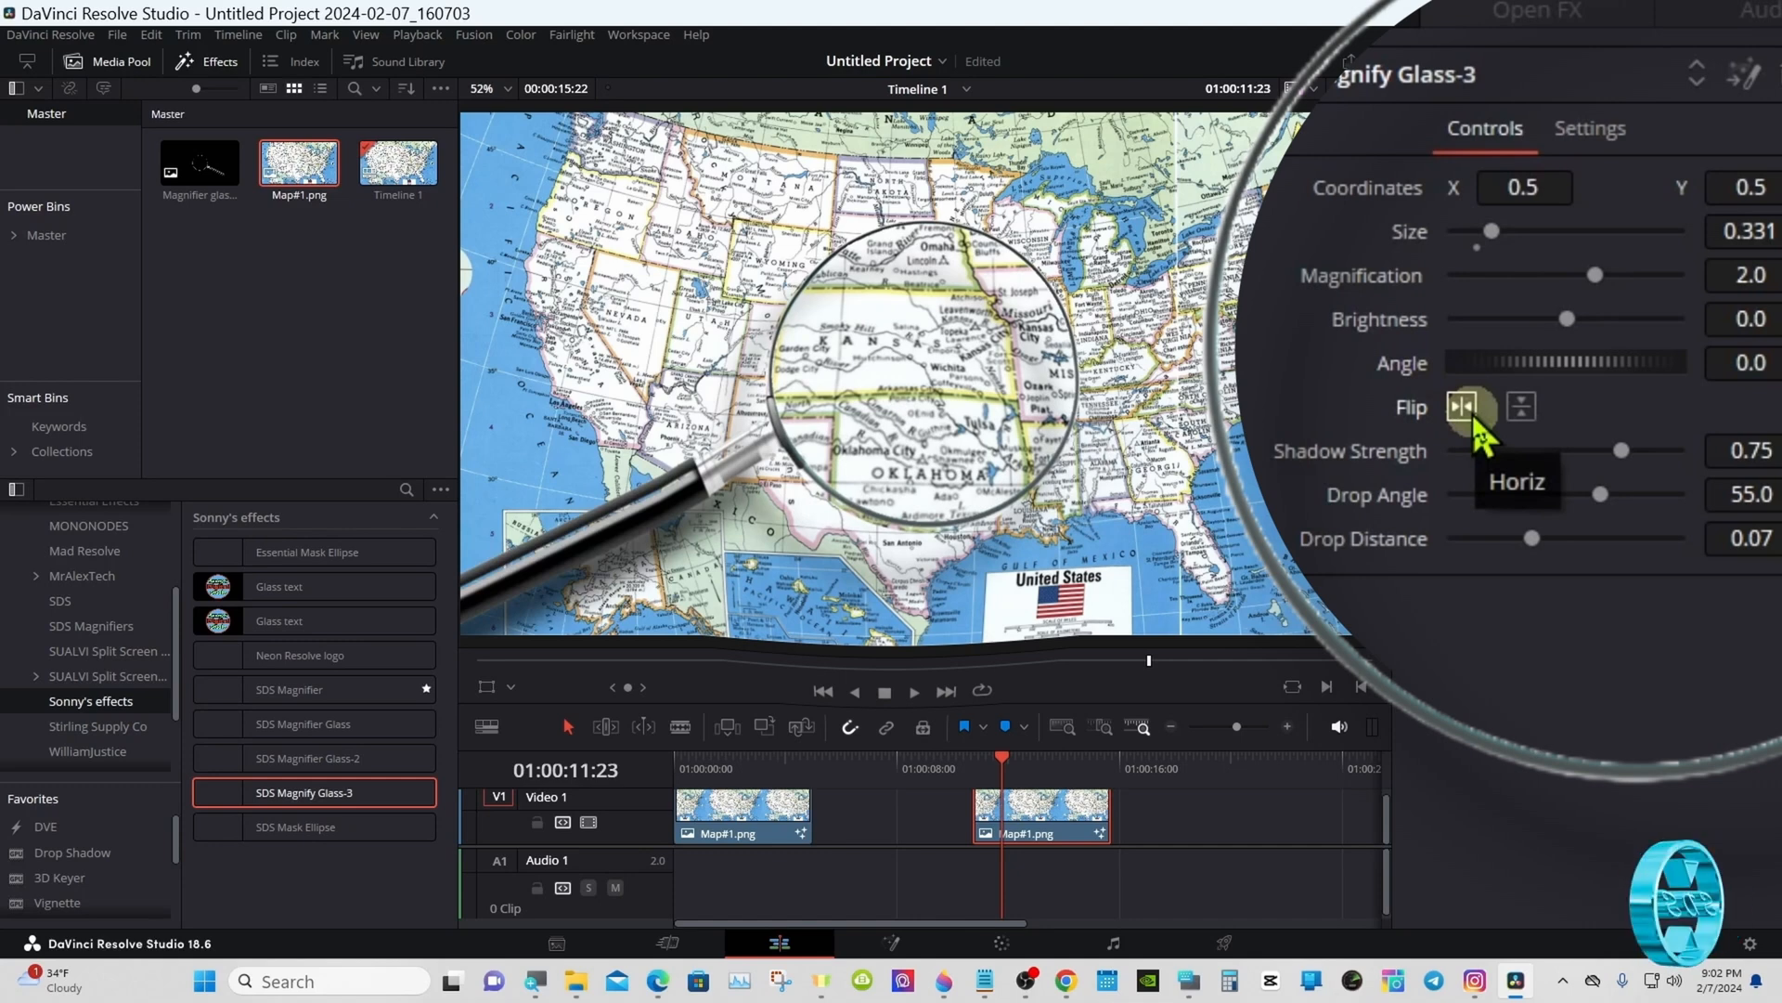
{"action": "left_click", "coordinate": [1462, 408]}
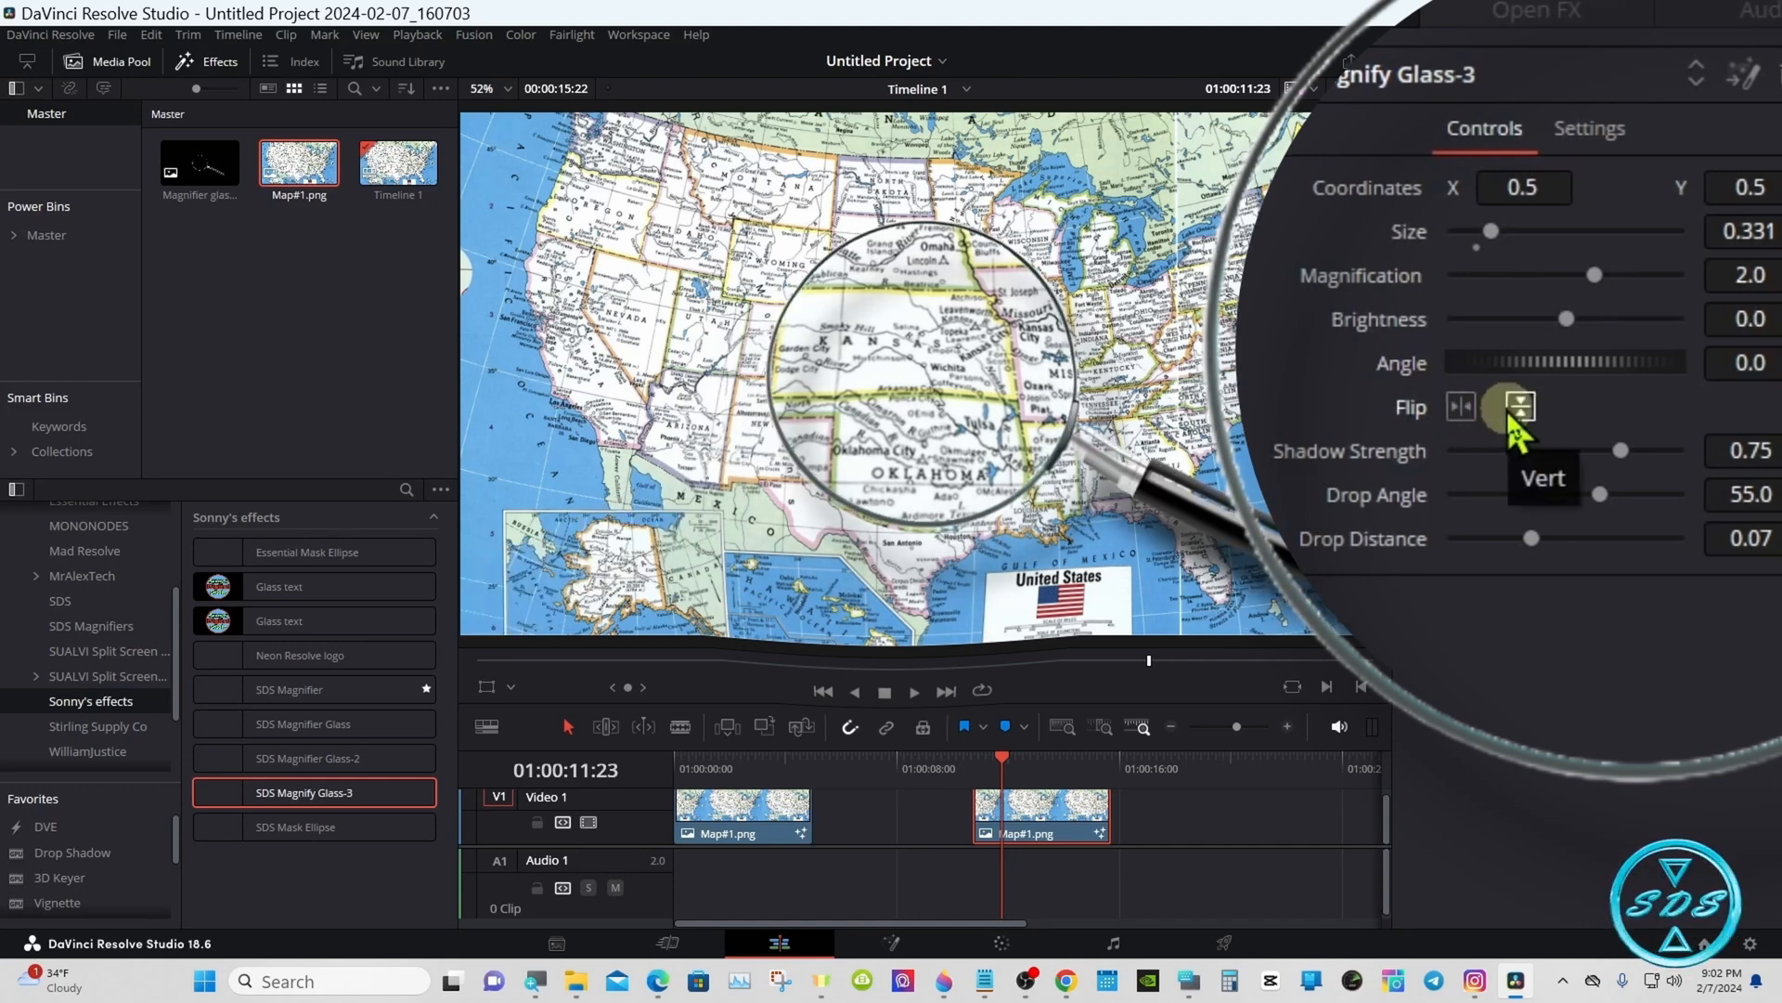
{"action": "left_click", "coordinate": [1508, 409]}
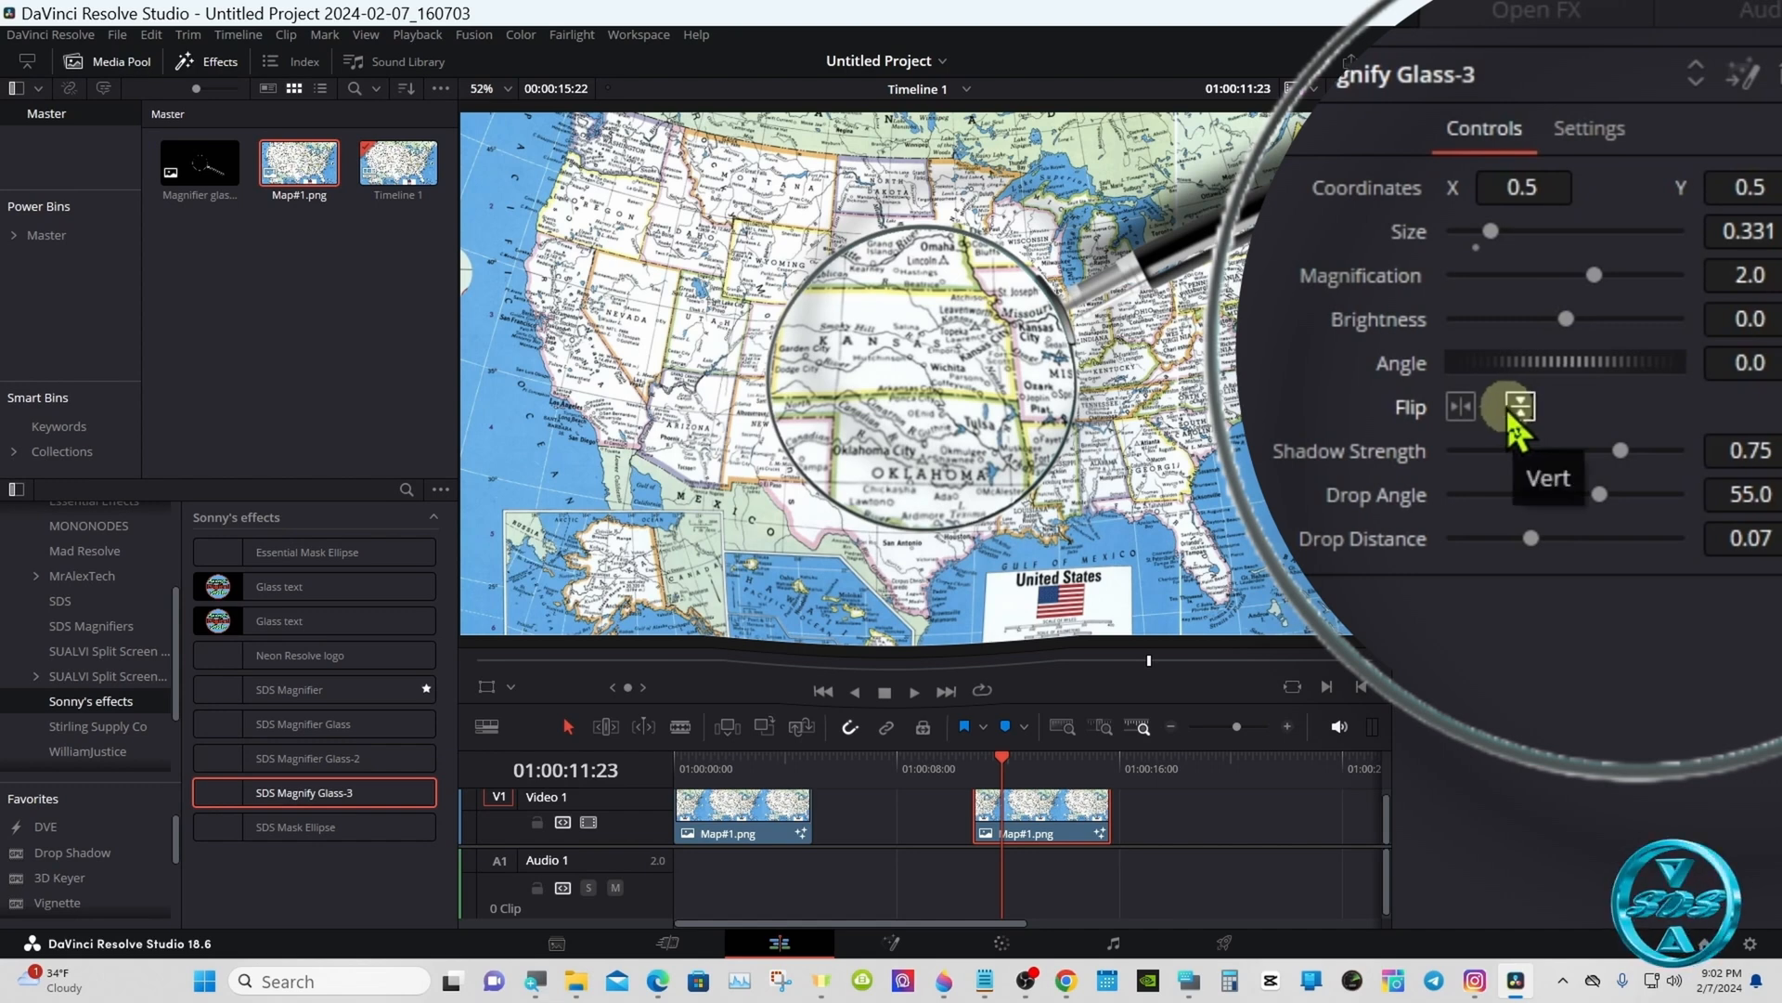
{"action": "left_click", "coordinate": [1511, 409]}
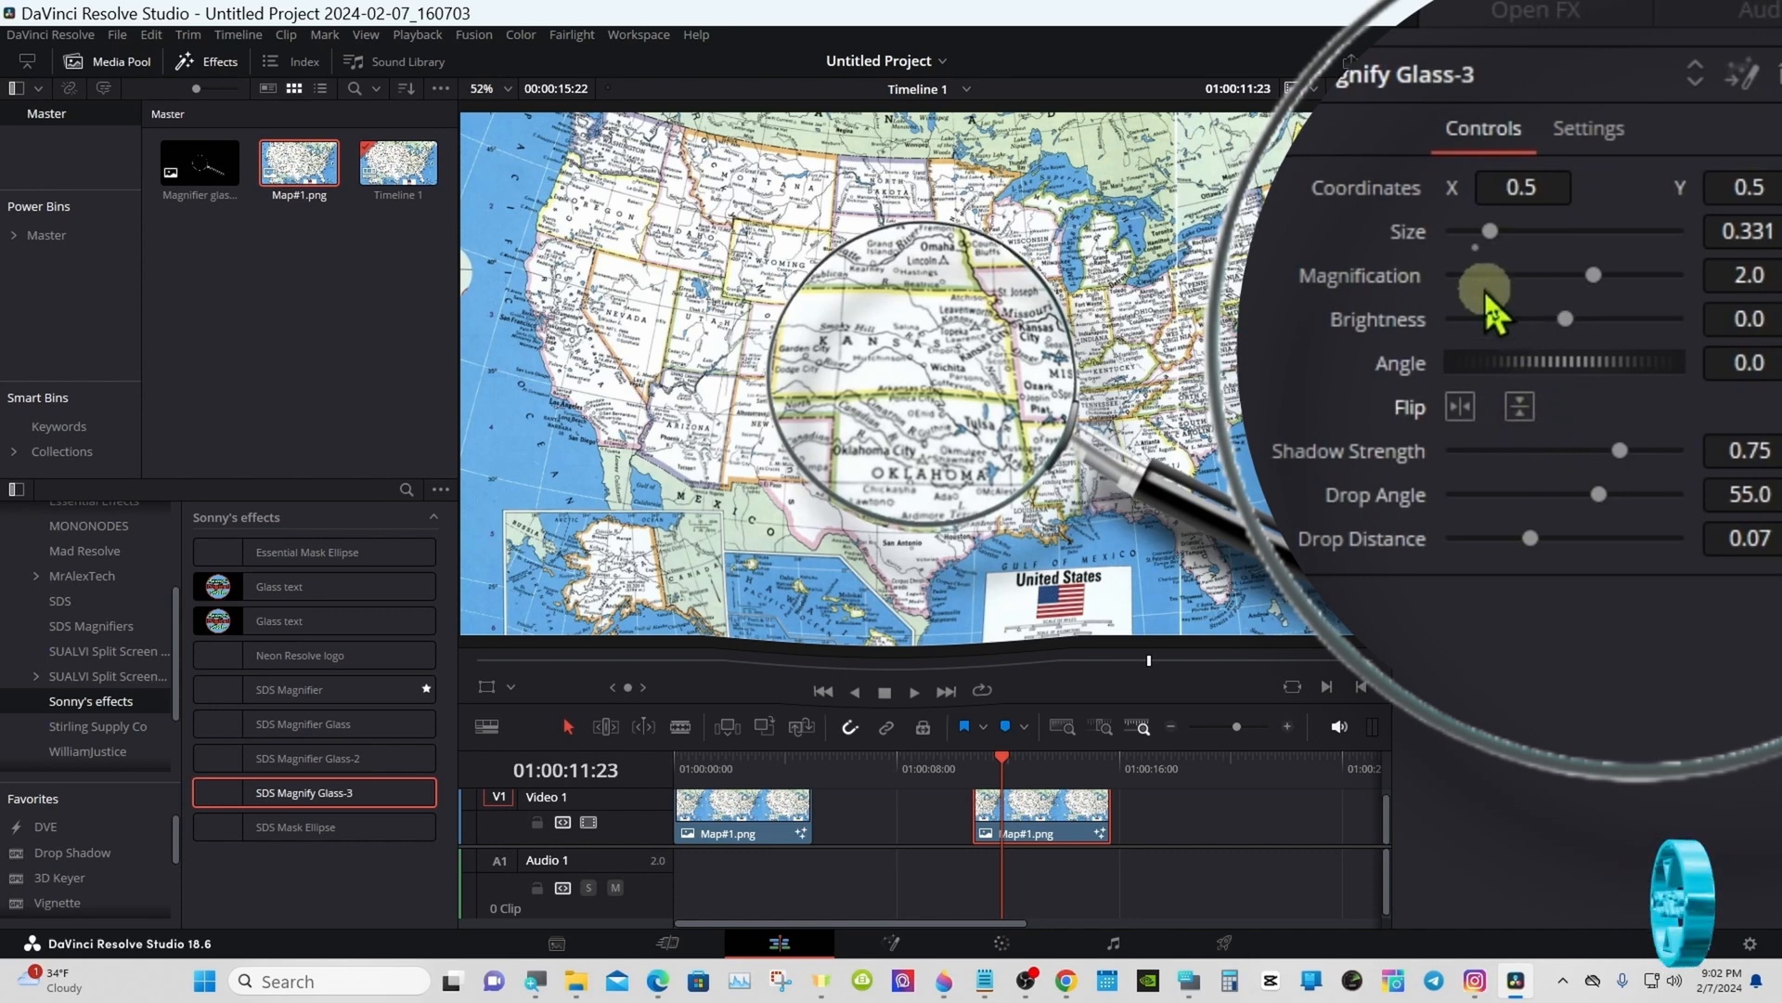
Try Size 0.63 with Magnification 4.68, and reset Size, Brightness and Magnification to their defaults
{"action": "left_click_drag", "start_coordinate": [1480, 232], "coordinate": [1519, 225]}
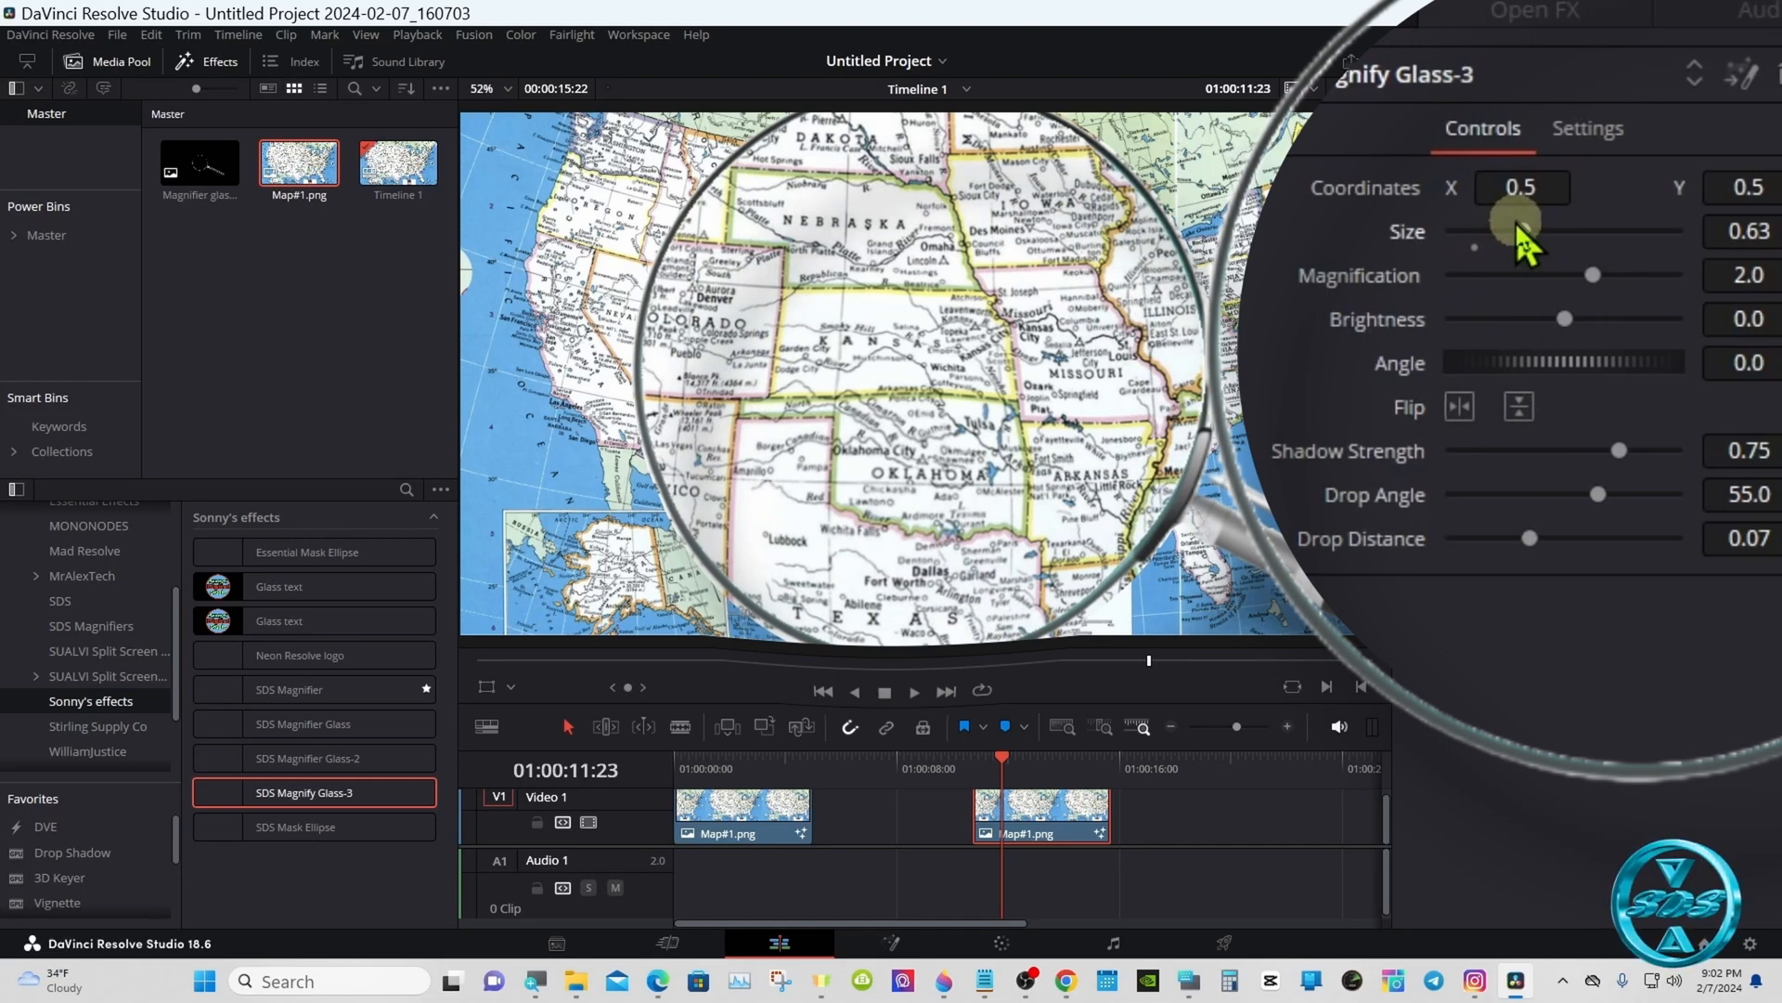
{"action": "left_click_drag", "start_coordinate": [1584, 265], "coordinate": [1661, 262]}
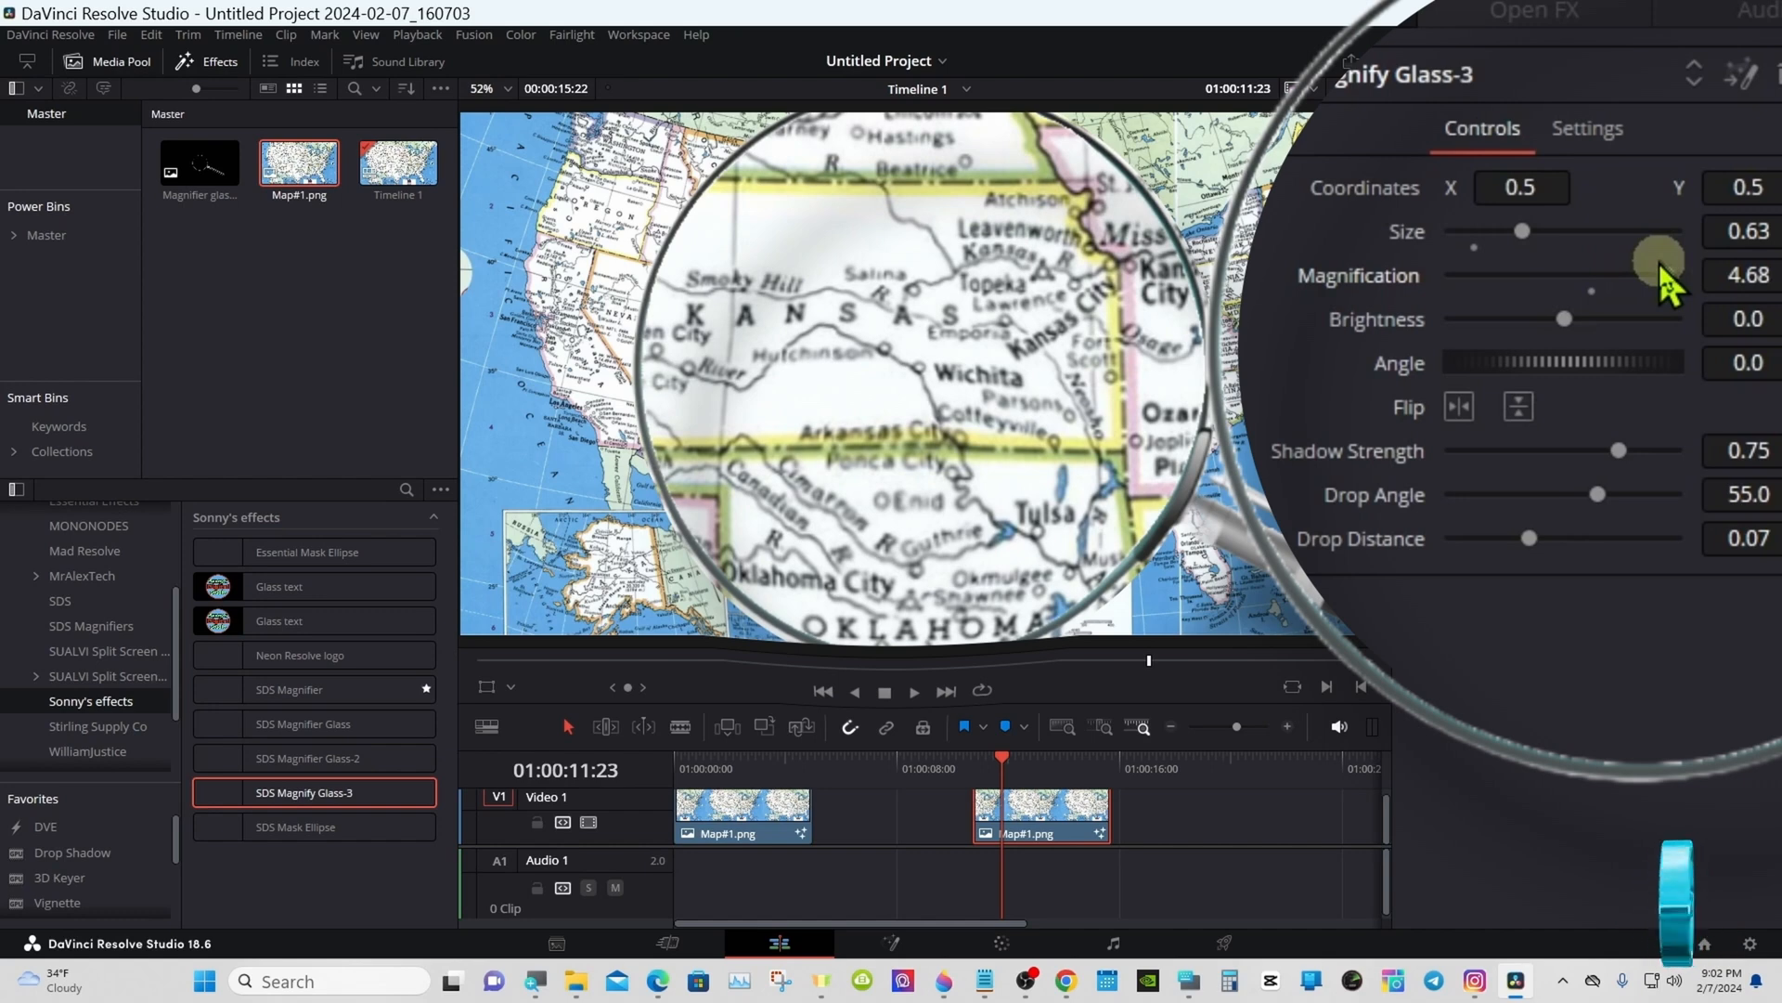
{"action": "double_click", "coordinate": [1401, 228]}
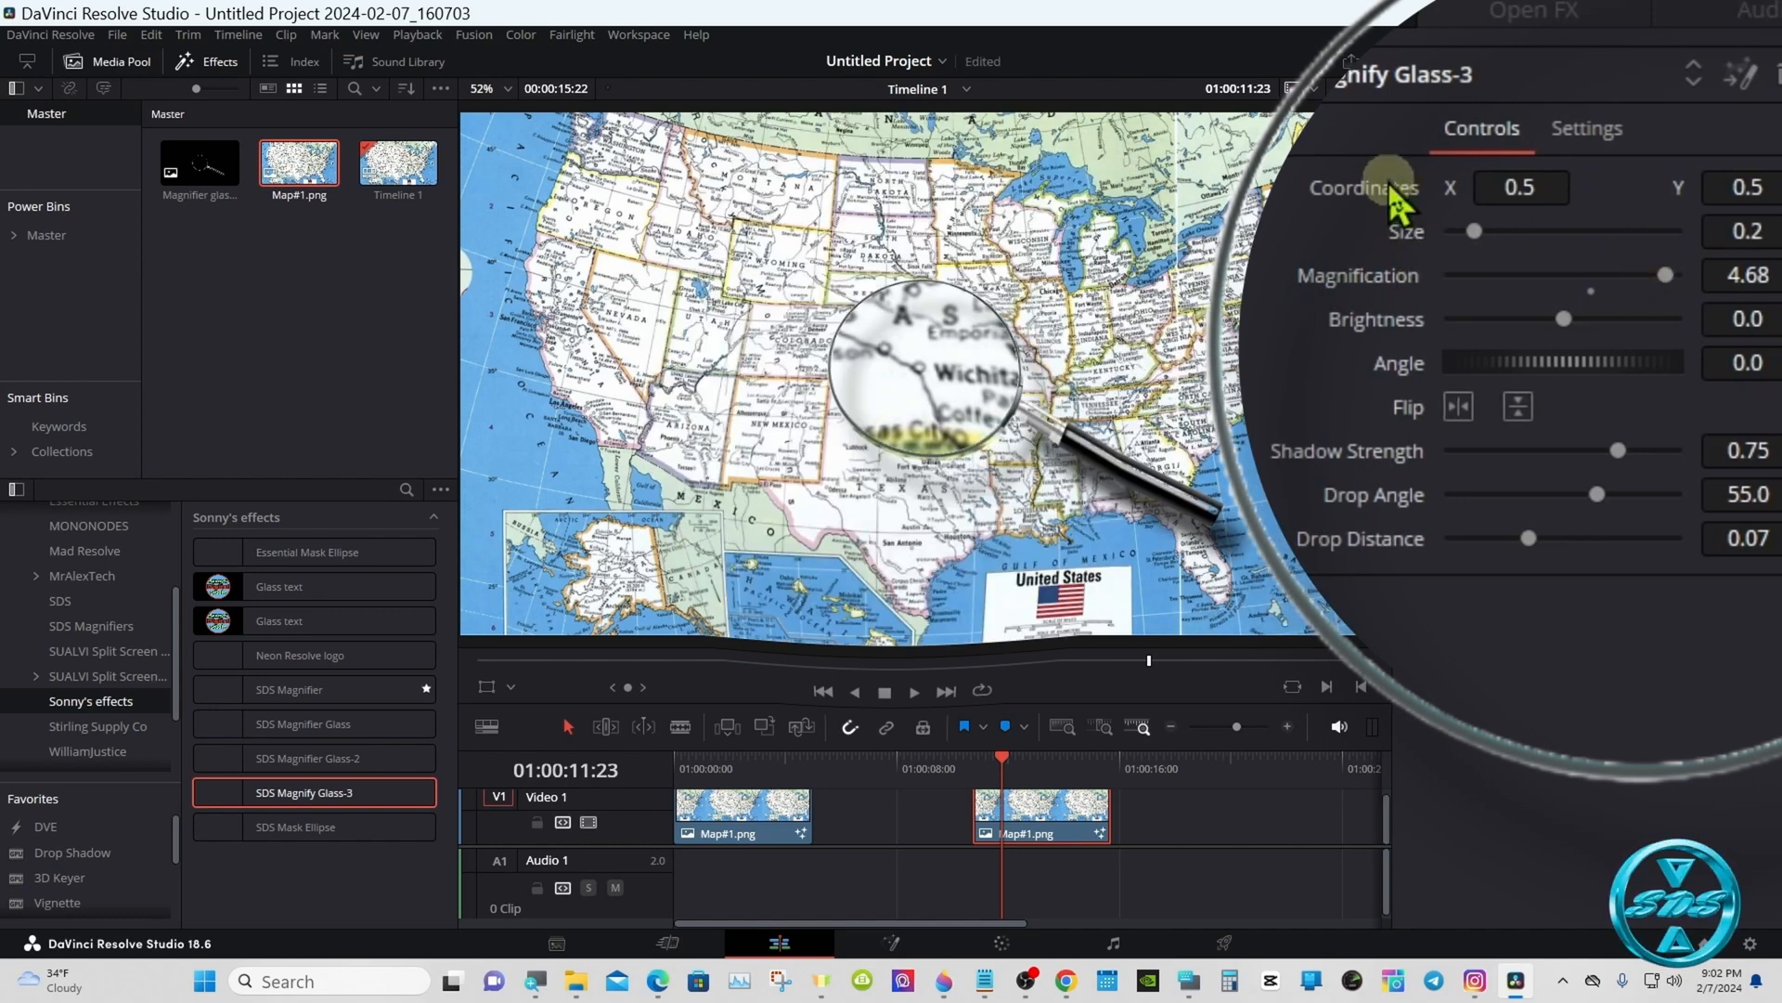
{"action": "double_click", "coordinate": [1398, 320]}
{"action": "double_click", "coordinate": [1398, 293]}
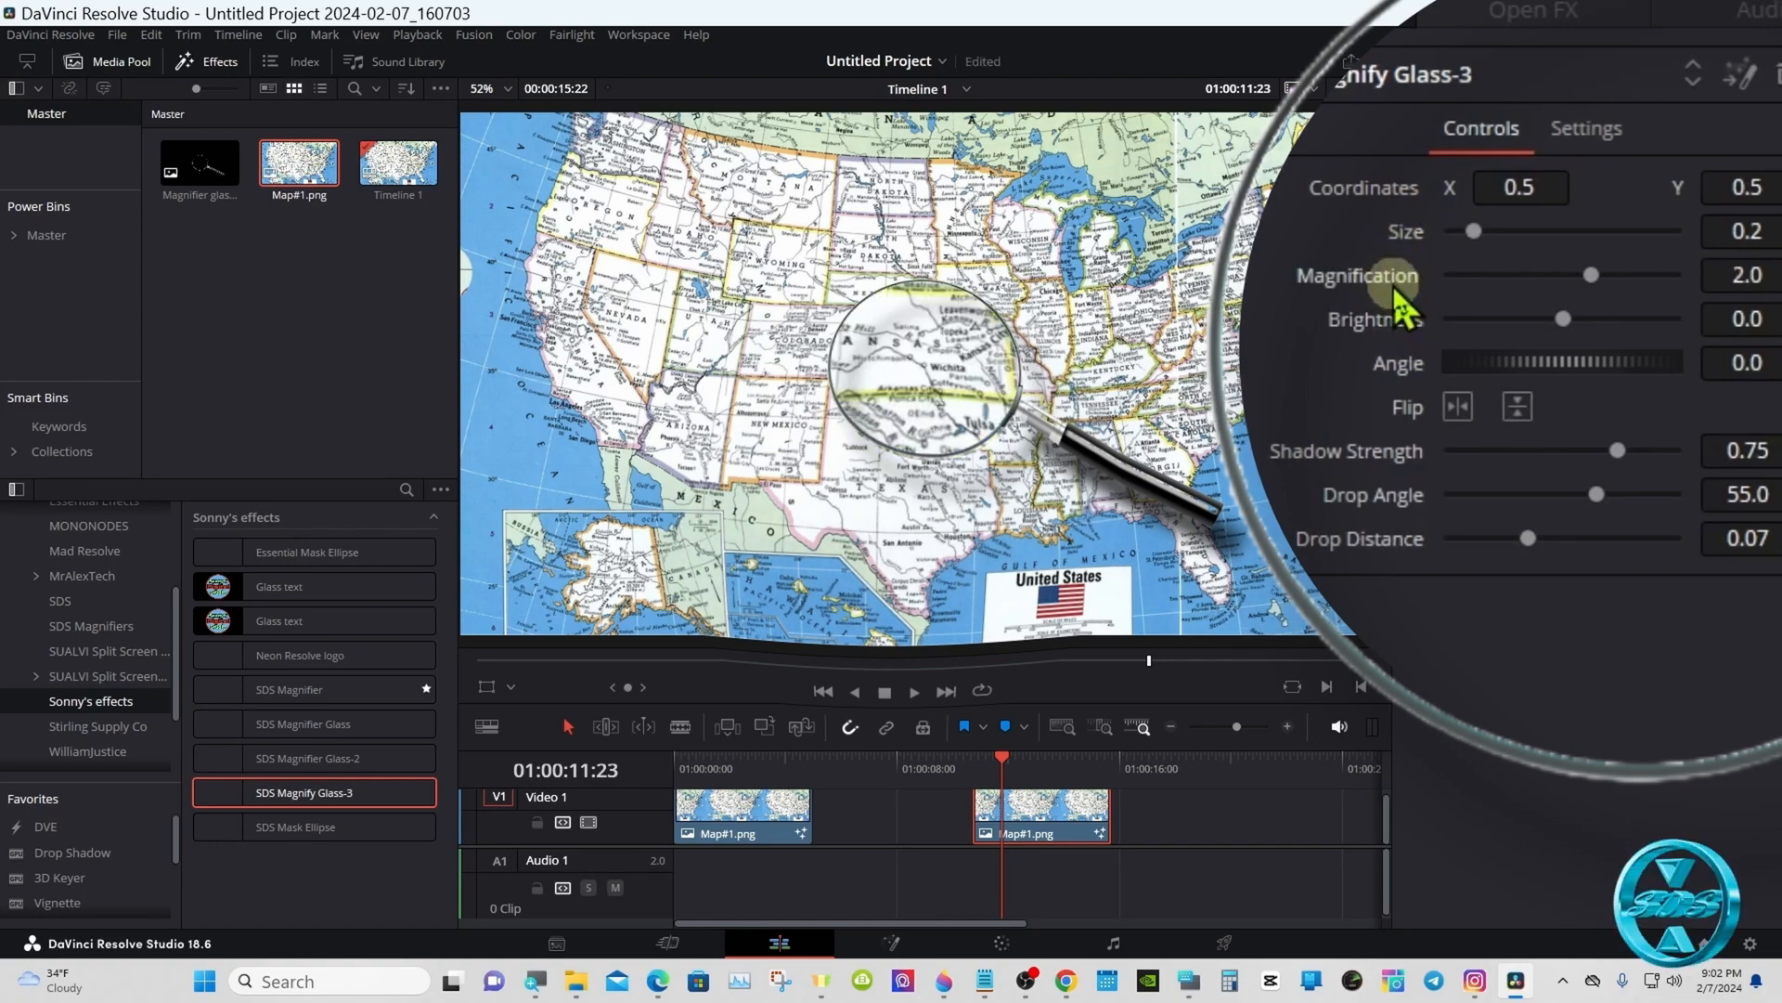